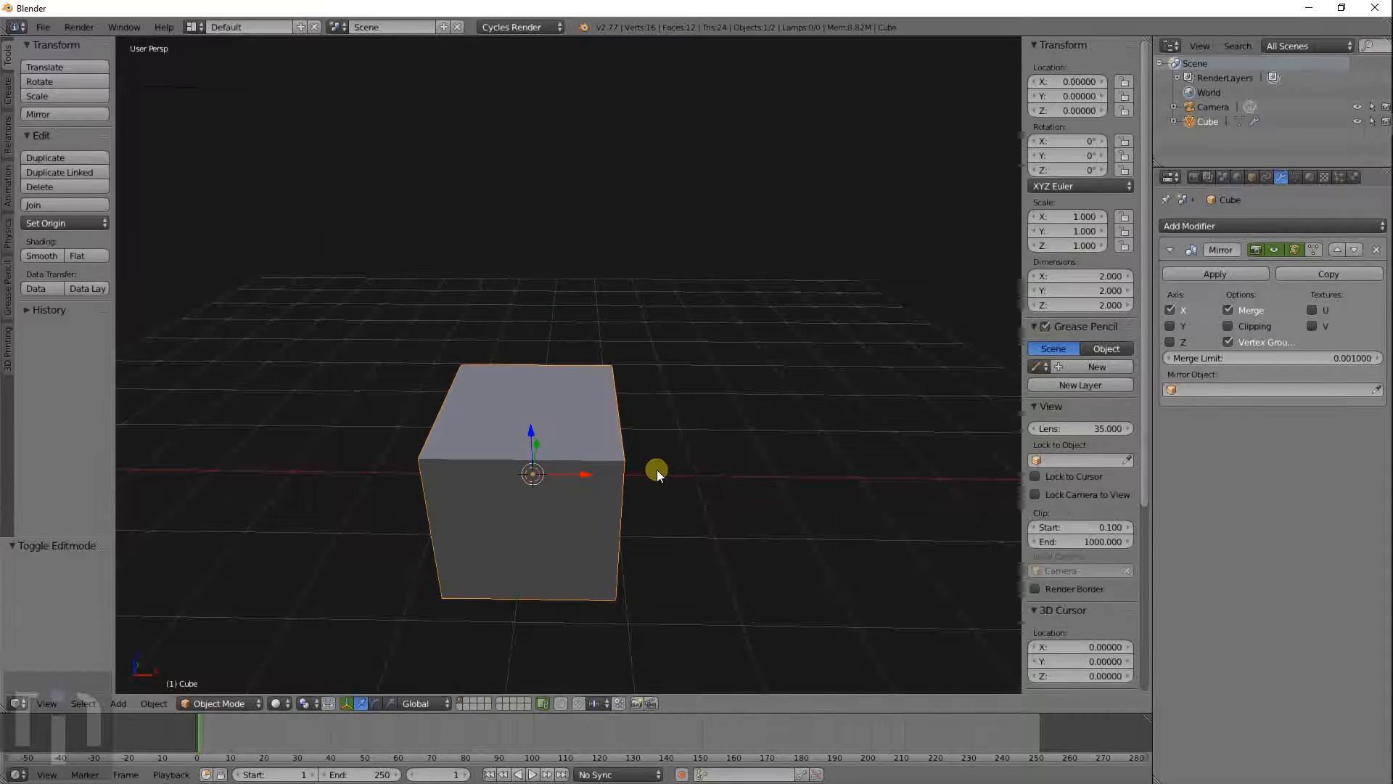
# Step: Move the cube object about -1.85 units along the X axis in Object Mode
pyautogui.press('g')
pyautogui.press('x')
pyautogui.click(542, 489)
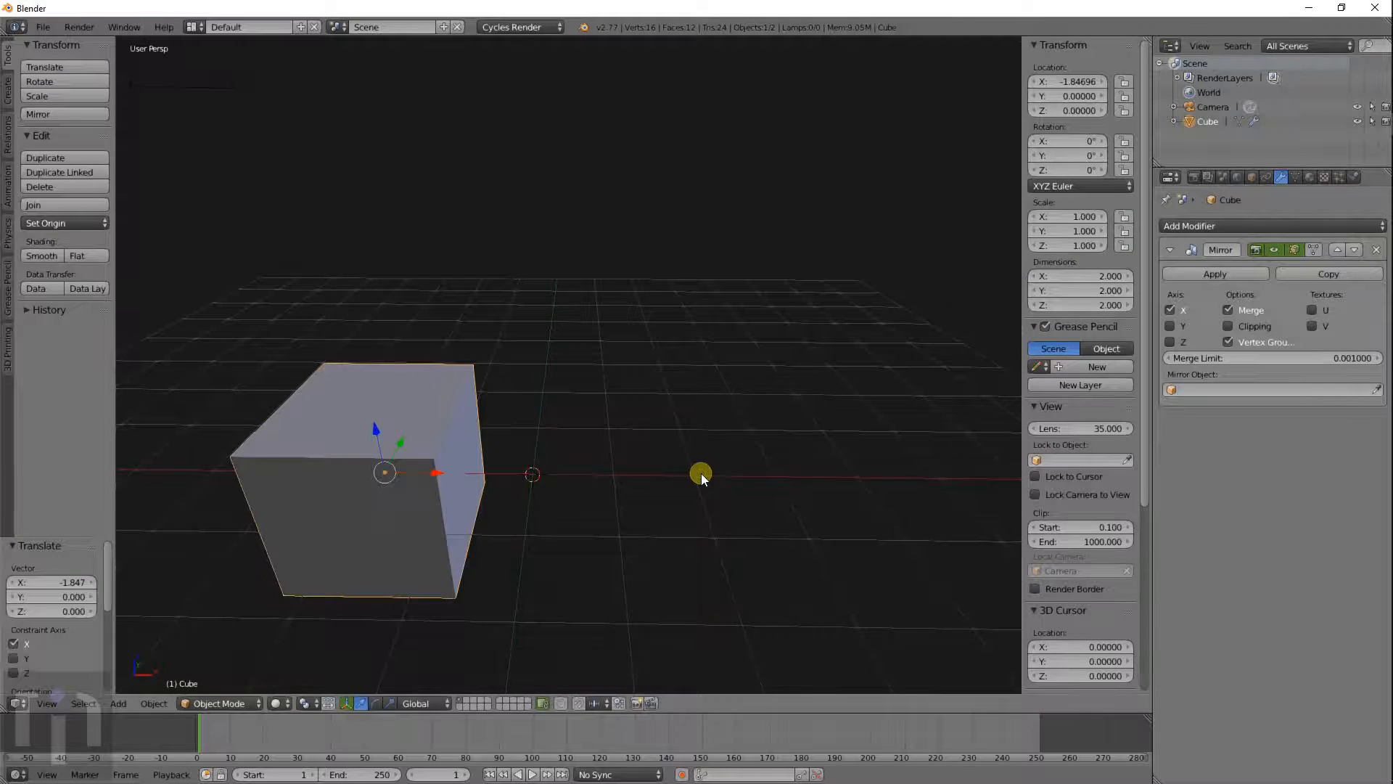
# Step: Try moving the cube's whole mesh in Edit Mode along the negative X axis to preview the Mirror modifier
pyautogui.press('Tab')
pyautogui.press('g')
pyautogui.press('x')
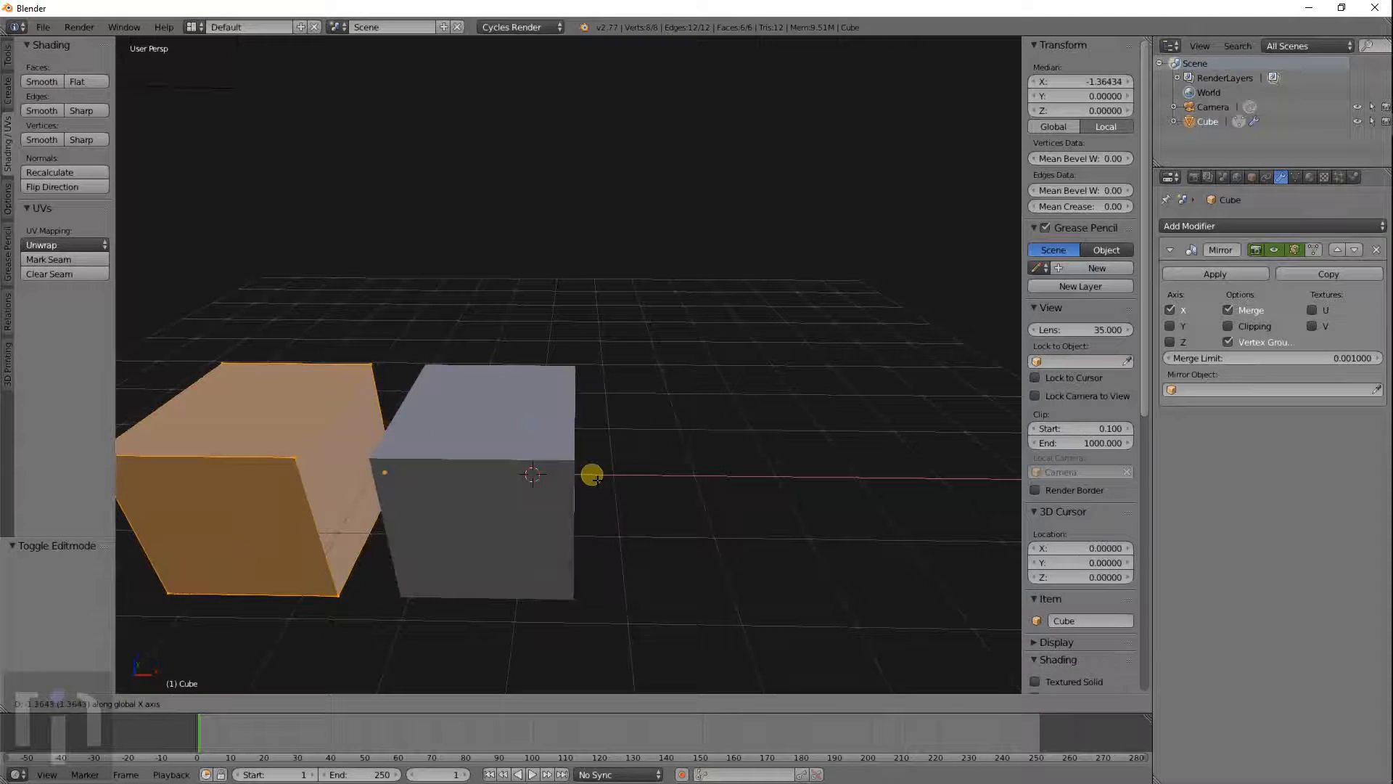
pyautogui.press('Escape')
pyautogui.press('Tab')
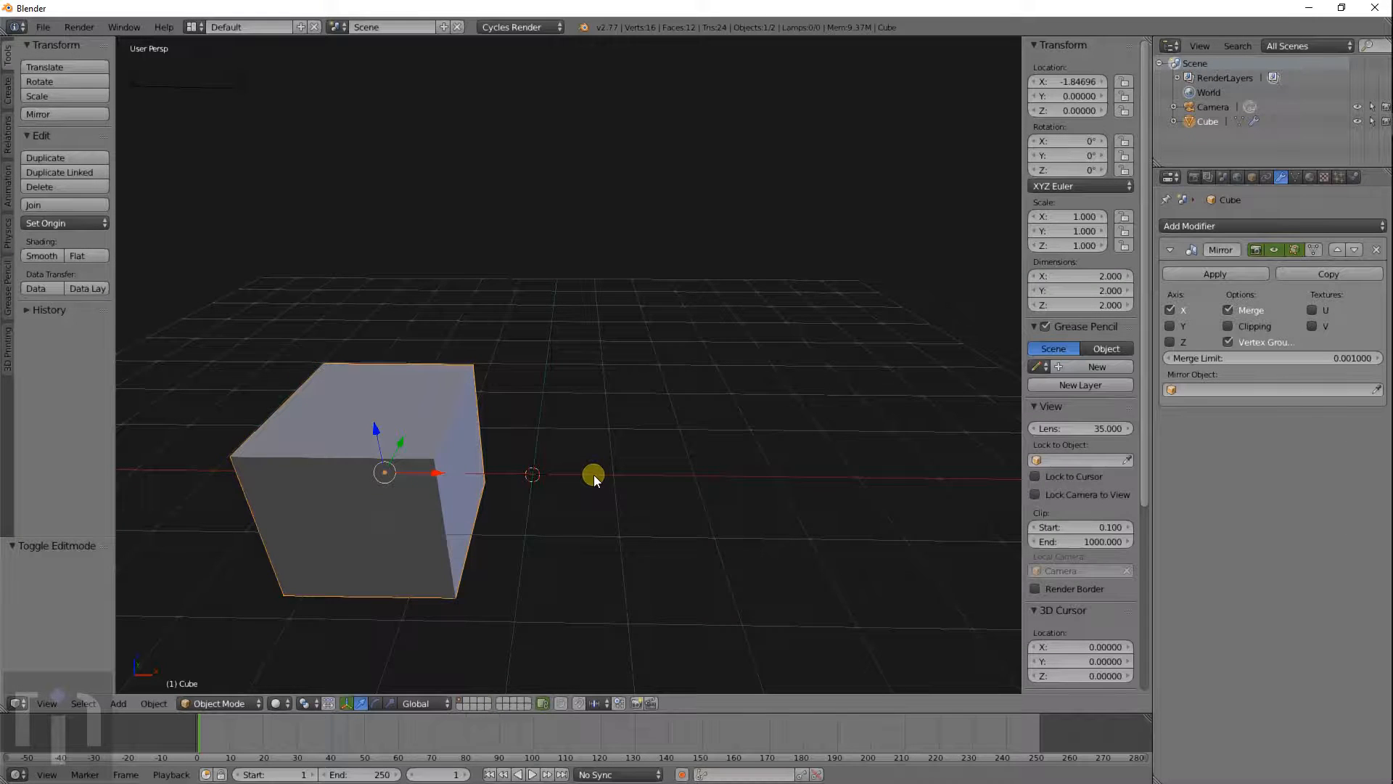
pyautogui.moveTo(542, 479); pyautogui.dragTo(634, 469, button='middle')
pyautogui.scroll(5, 634, 470)
pyautogui.scroll(-4, 633, 472)
pyautogui.press('Tab')
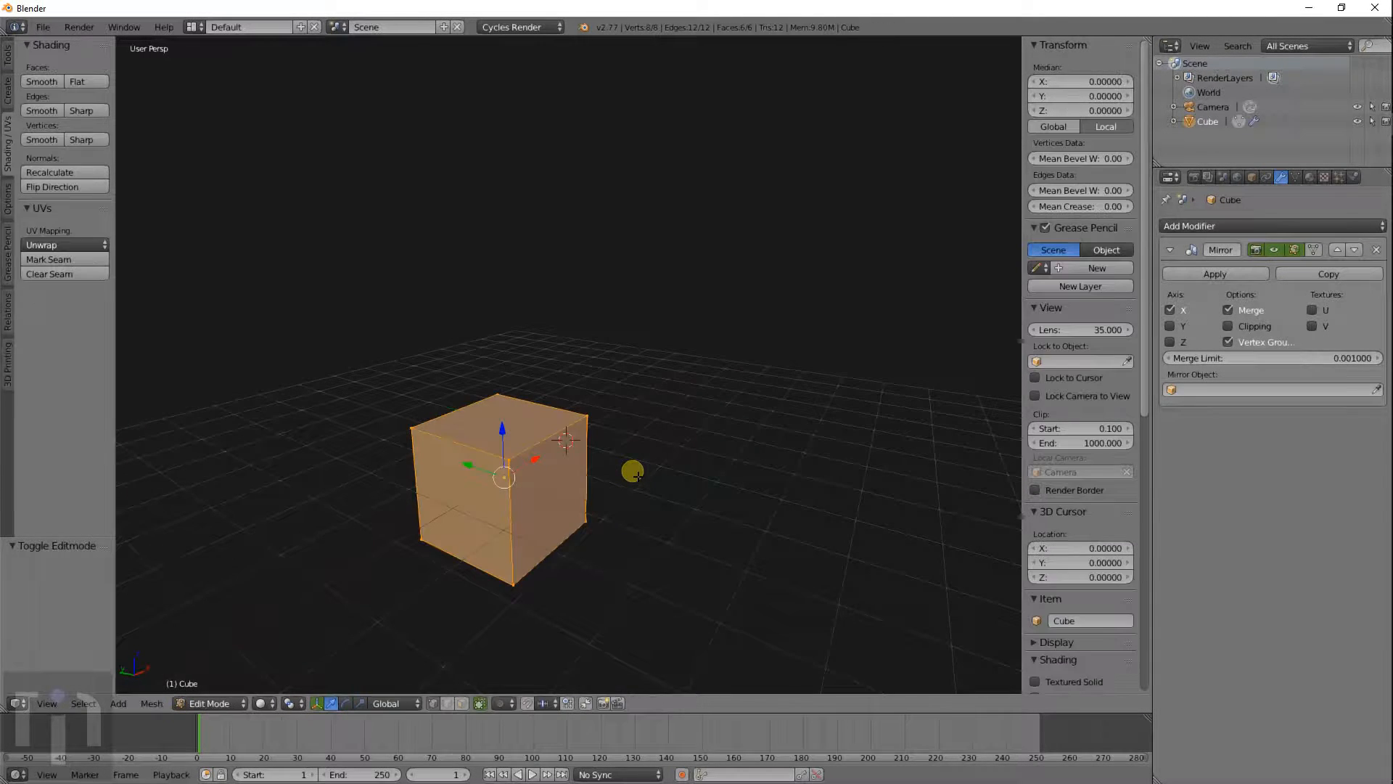
pyautogui.press('g')
pyautogui.press('x')
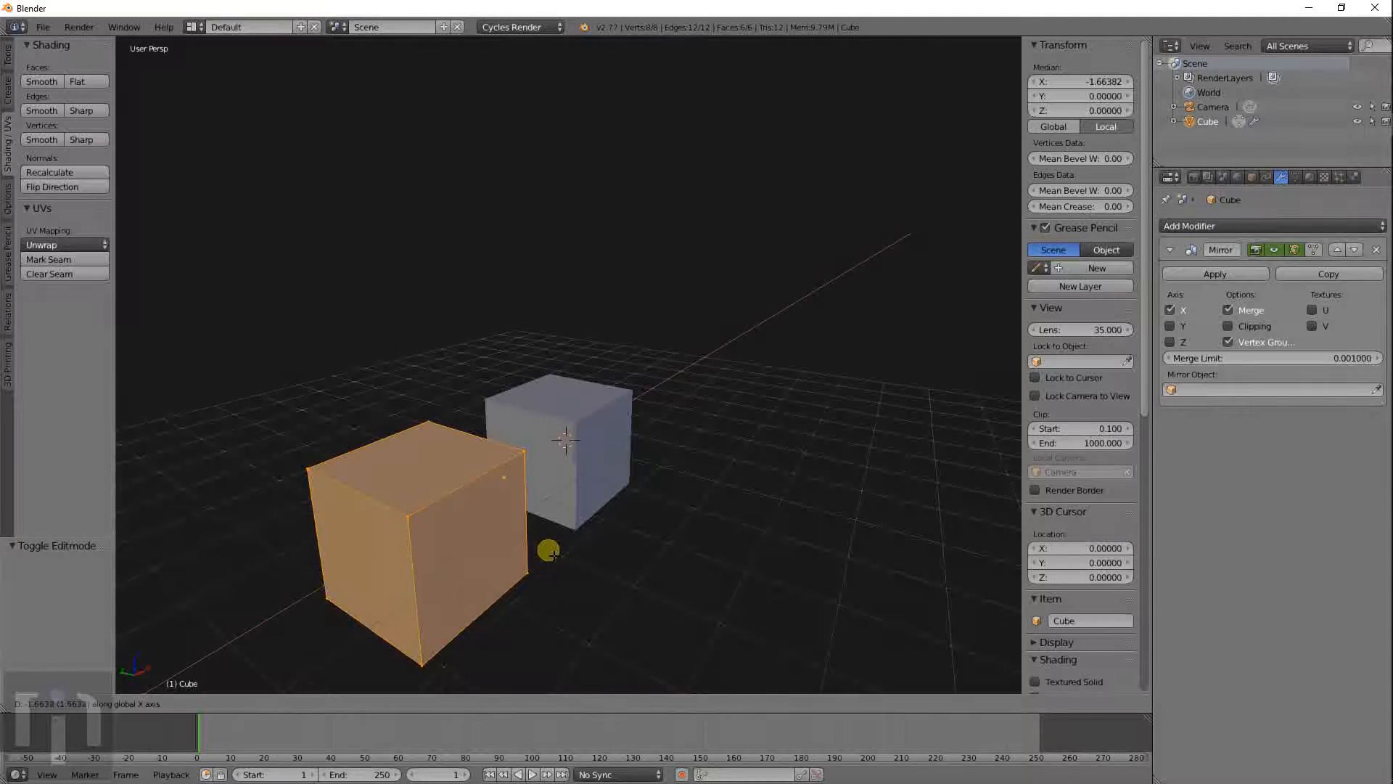
pyautogui.press('Escape')
# Step: Delete all of the cube's vertices in Edit Mode and remove the empty Cube object from the scene
pyautogui.press('x')
pyautogui.click(590, 529)
pyautogui.moveTo(656, 501); pyautogui.dragTo(581, 516, button='middle')
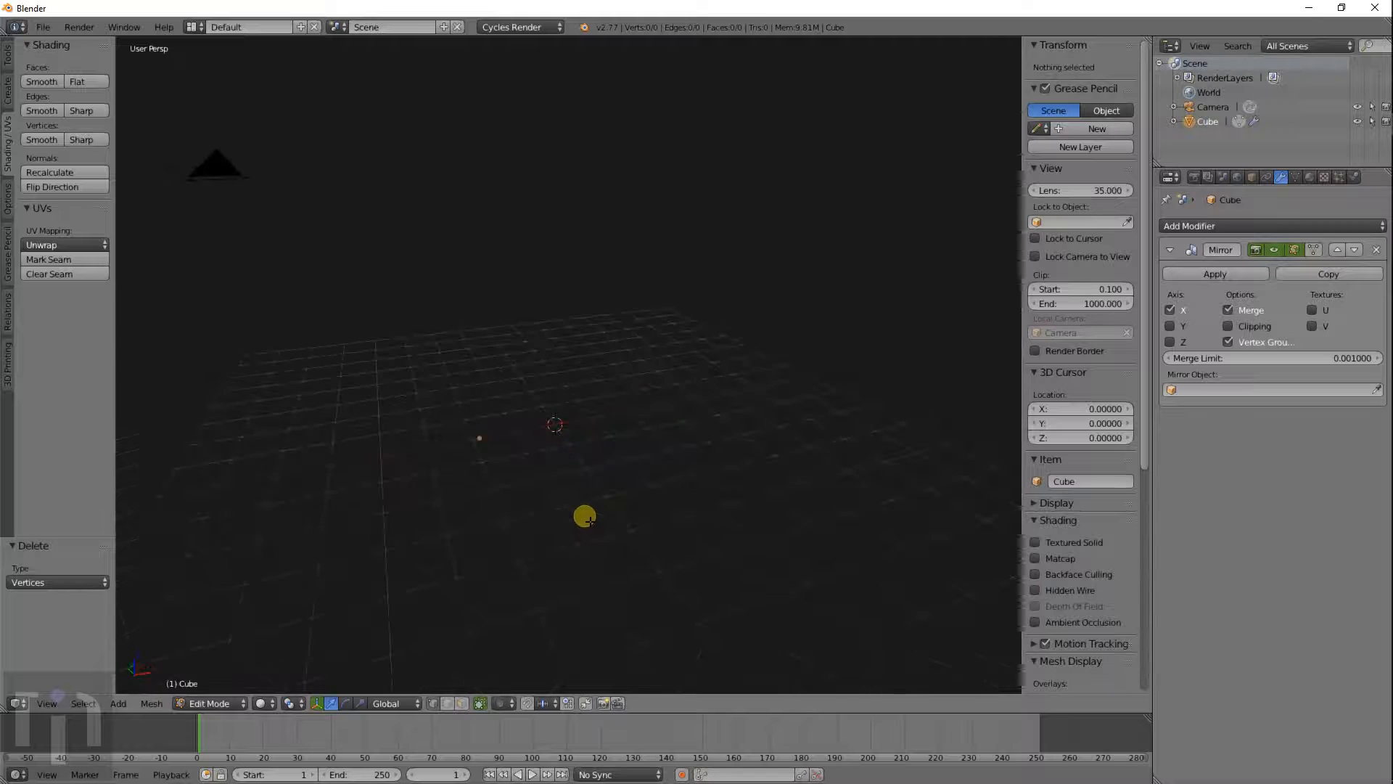
pyautogui.hotkey('shift', 'a')
pyautogui.click(562, 476)
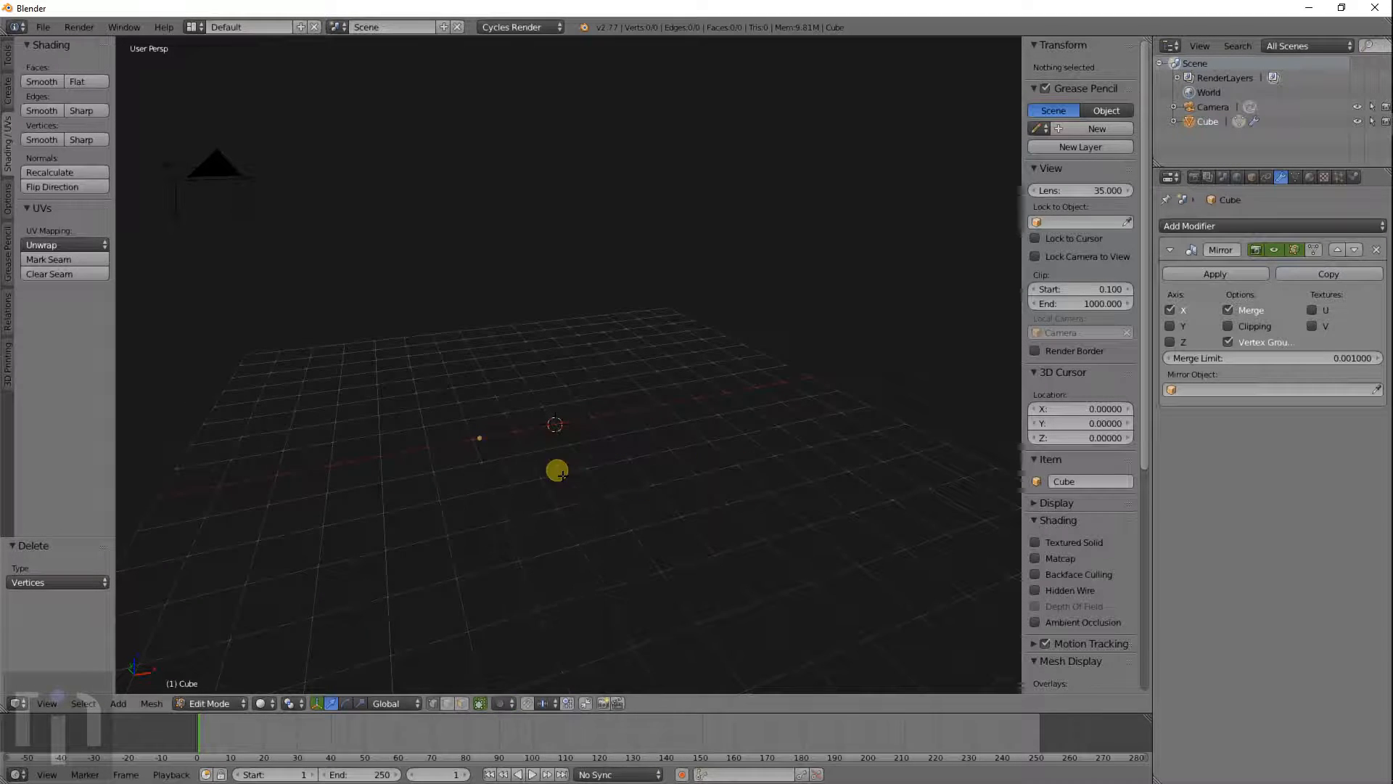
pyautogui.press('Tab')
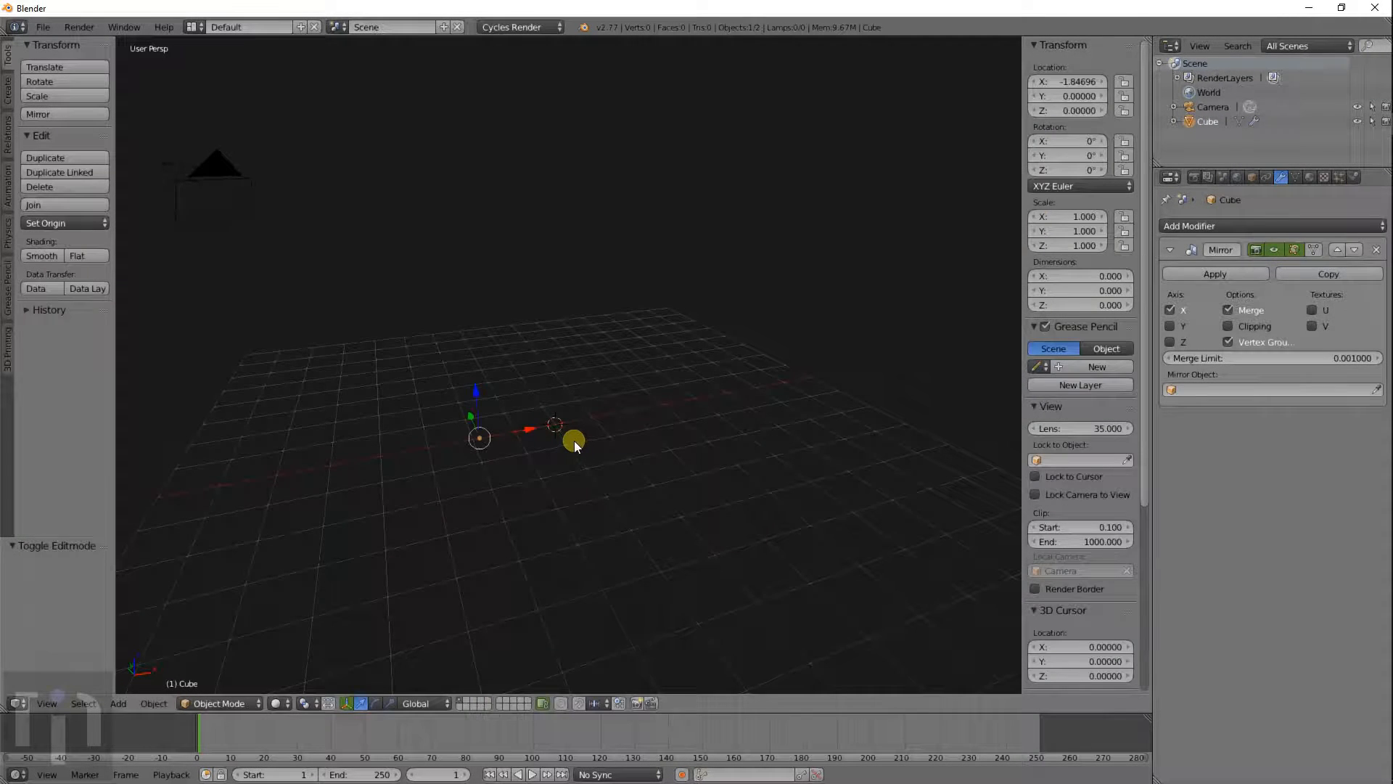
pyautogui.press('x')
pyautogui.click(573, 441)
# Step: Add a plane mesh at the 3D cursor
pyautogui.hotkey('shift', 'a')
pyautogui.moveTo(573, 441)
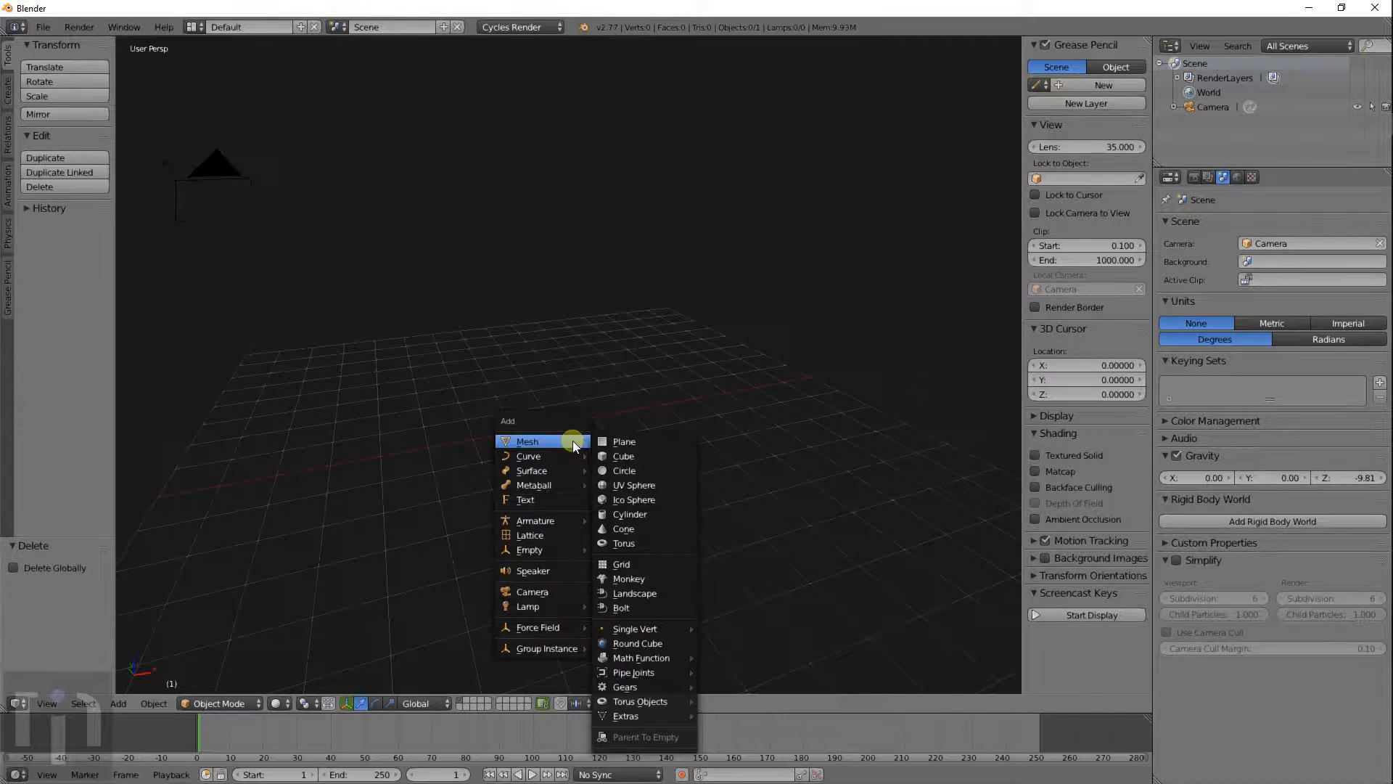
pyautogui.click(629, 442)
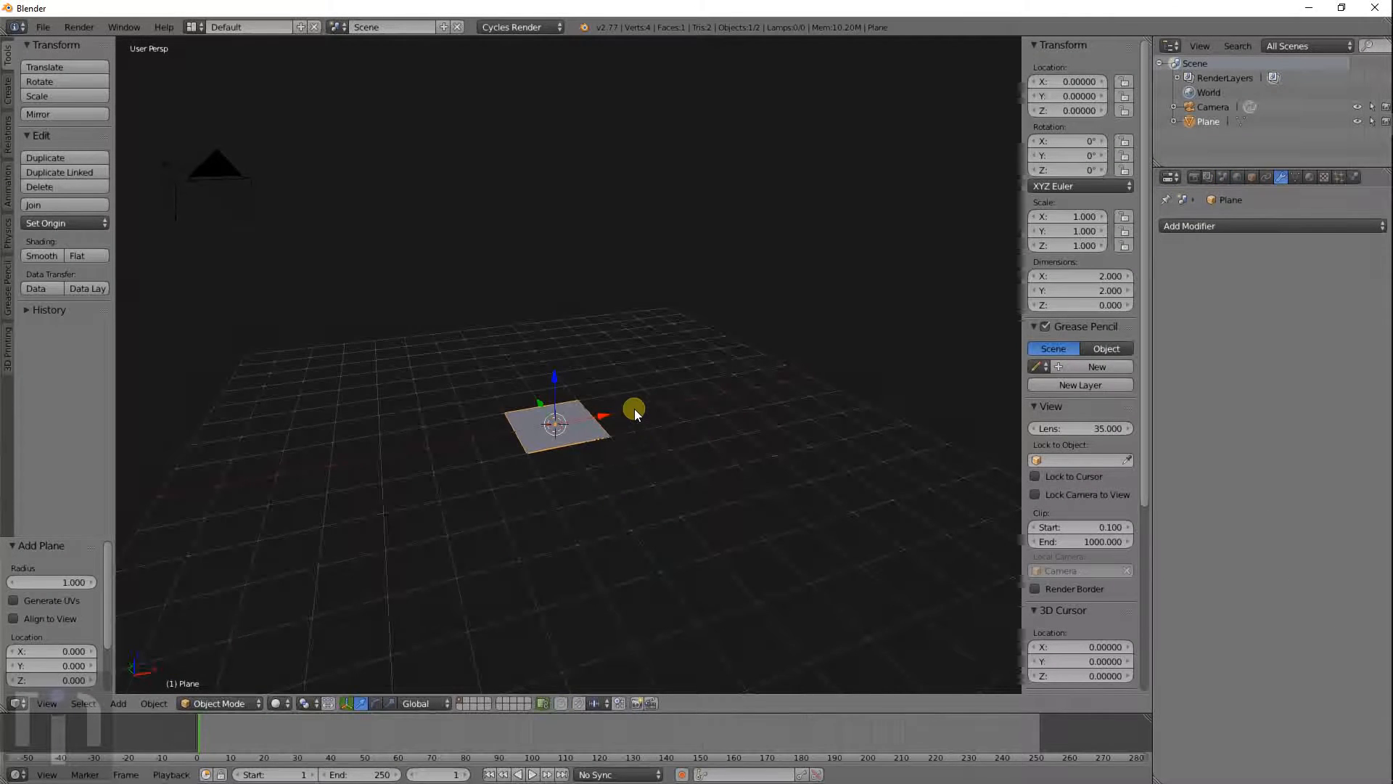
pyautogui.scroll(3, 634, 408)
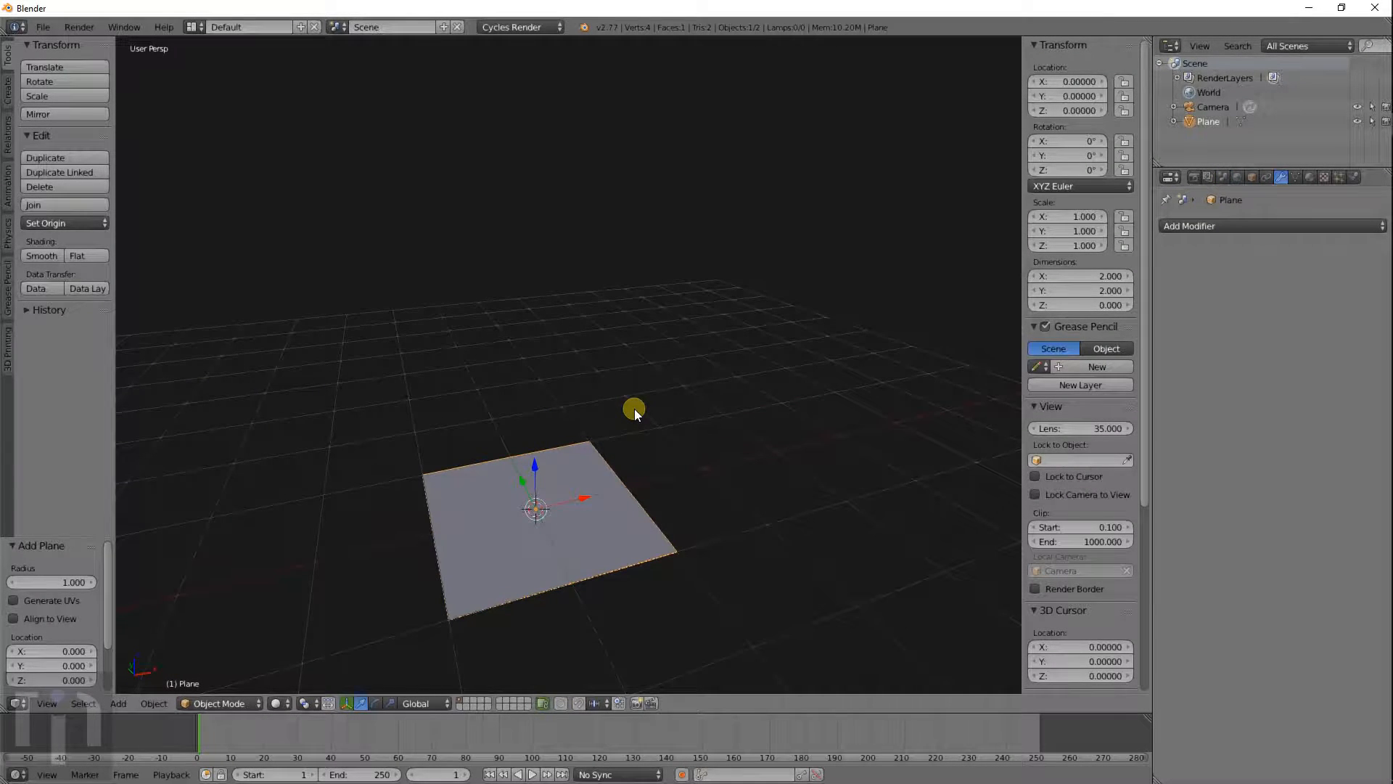
# Step: Put the plane into Edit Mode in the top orthographic view and add a Mirror modifier to it
pyautogui.press('KP_7')
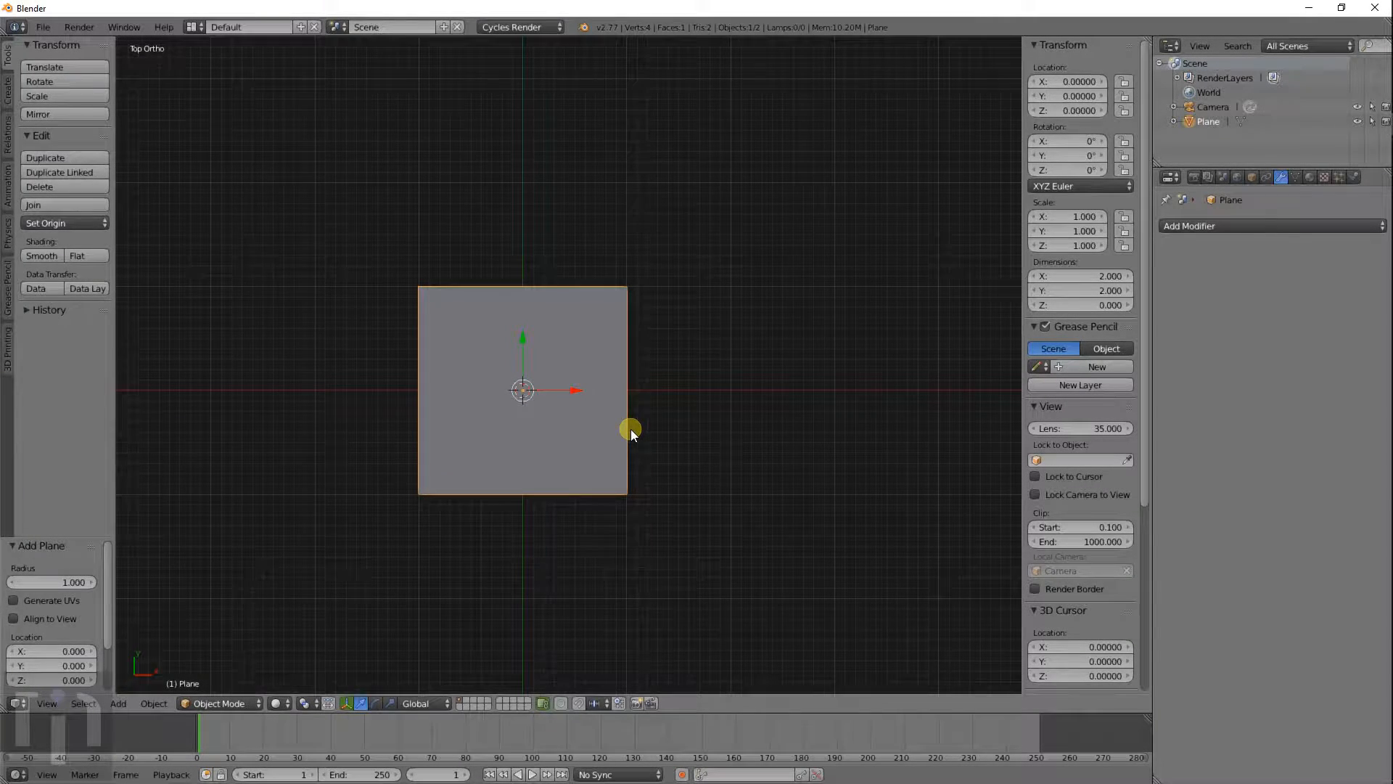
pyautogui.press('Tab')
pyautogui.click(1252, 225)
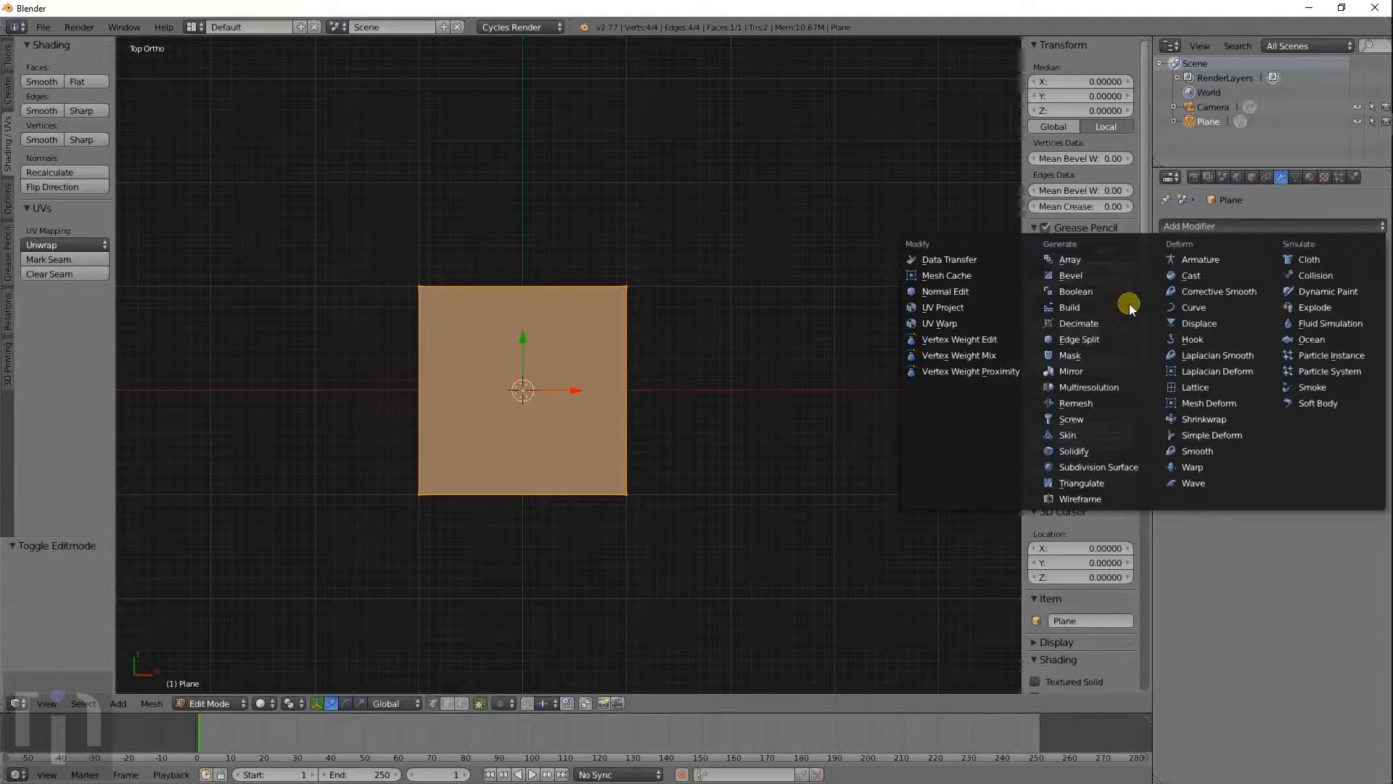
pyautogui.click(1095, 371)
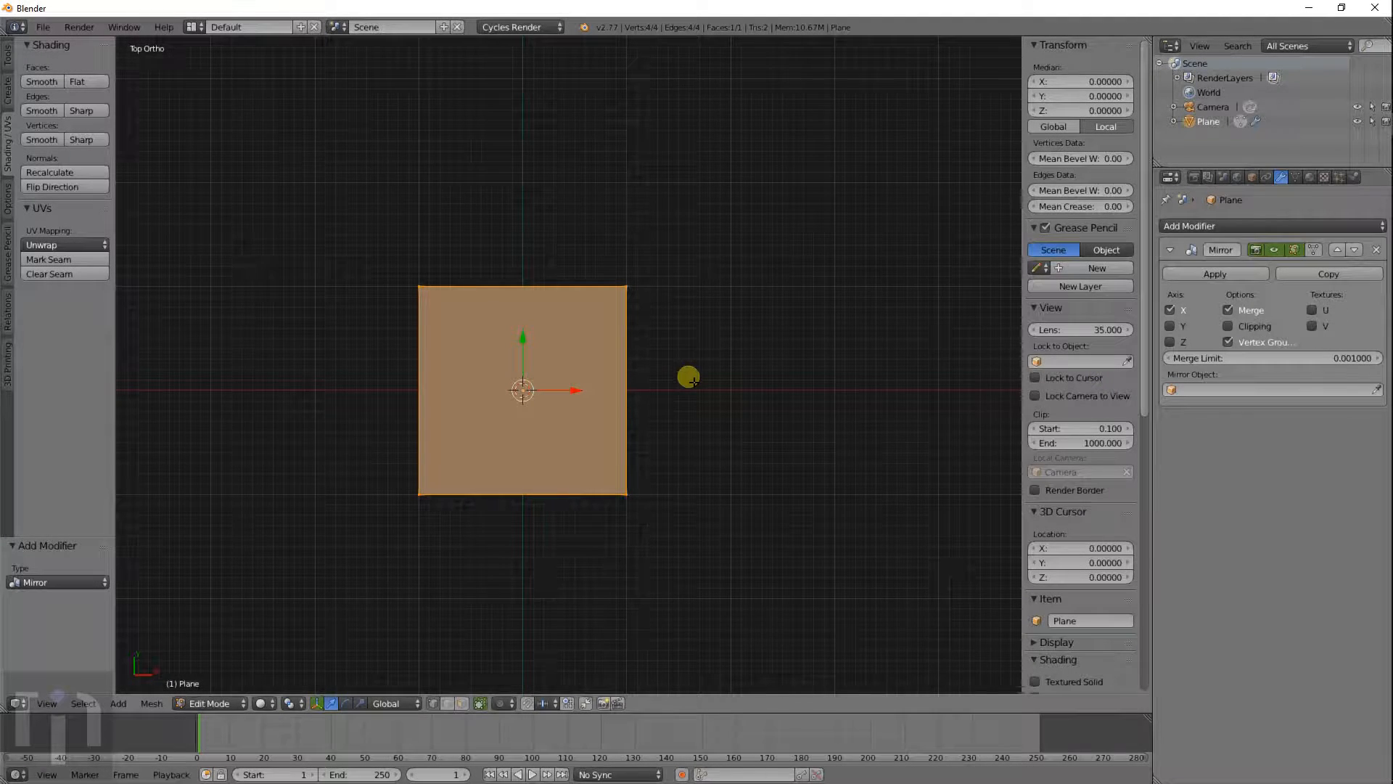
# Step: Move the plane's whole mesh about -1.09 units along the X axis, away from its origin
pyautogui.press('g')
pyautogui.press('x')
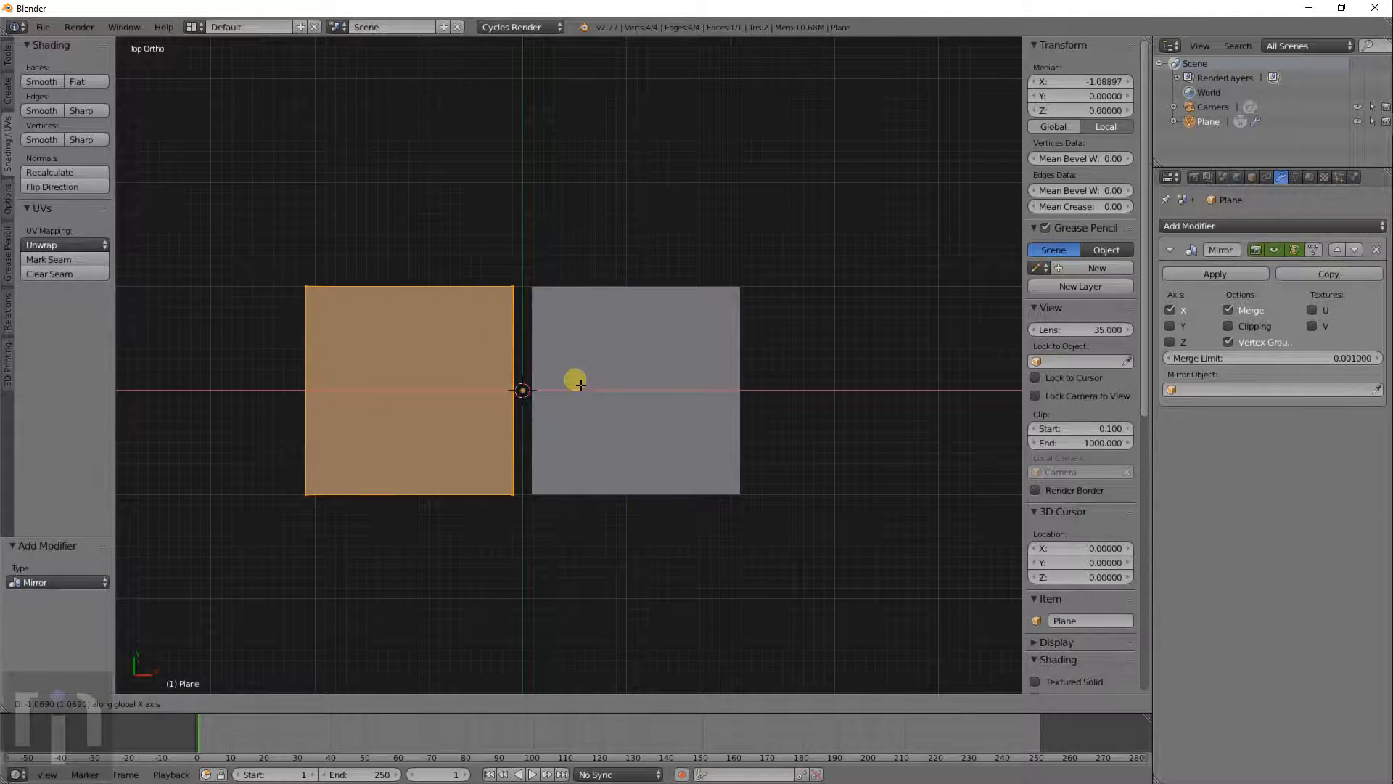
pyautogui.click(577, 383)
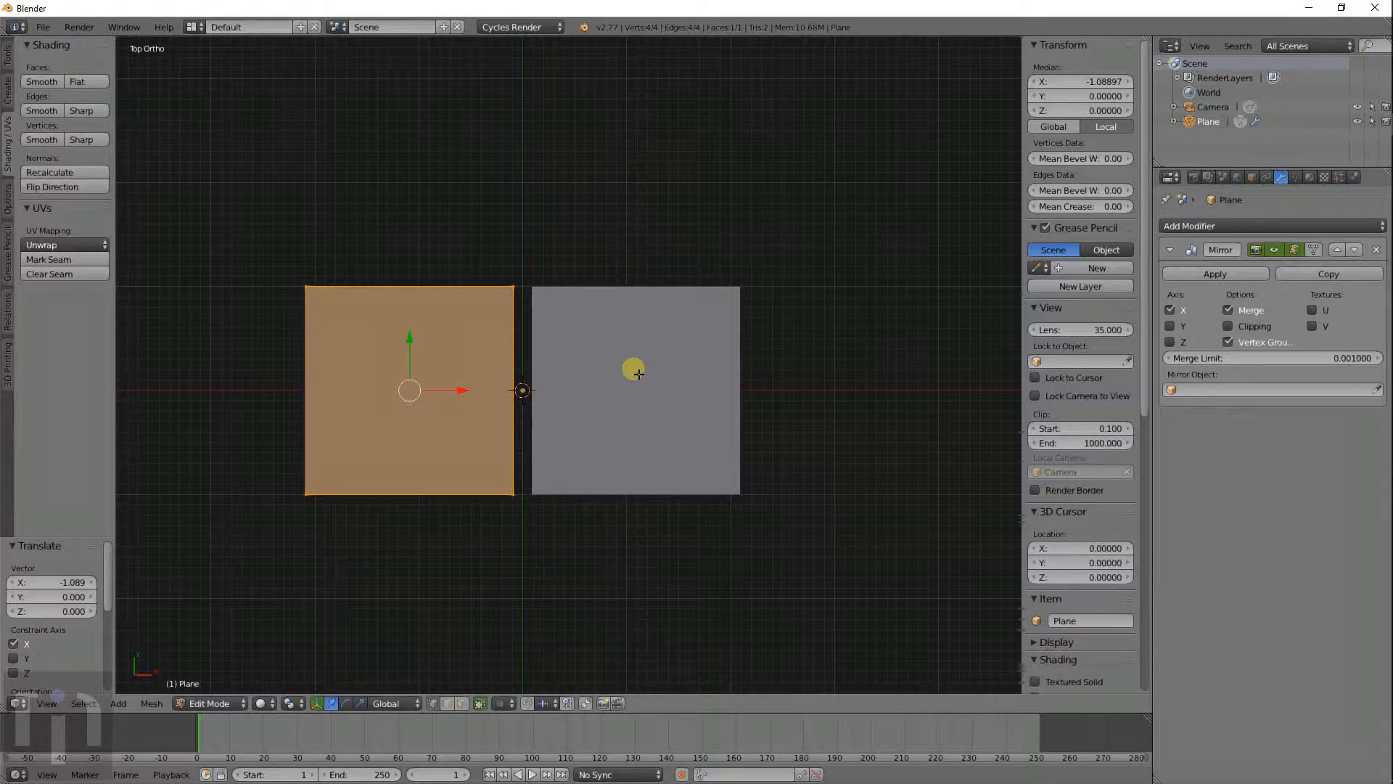
# Step: Select the two front vertices of the plane and extrude their edge about -1.07 units along the Y axis
pyautogui.rightClick(305, 495)
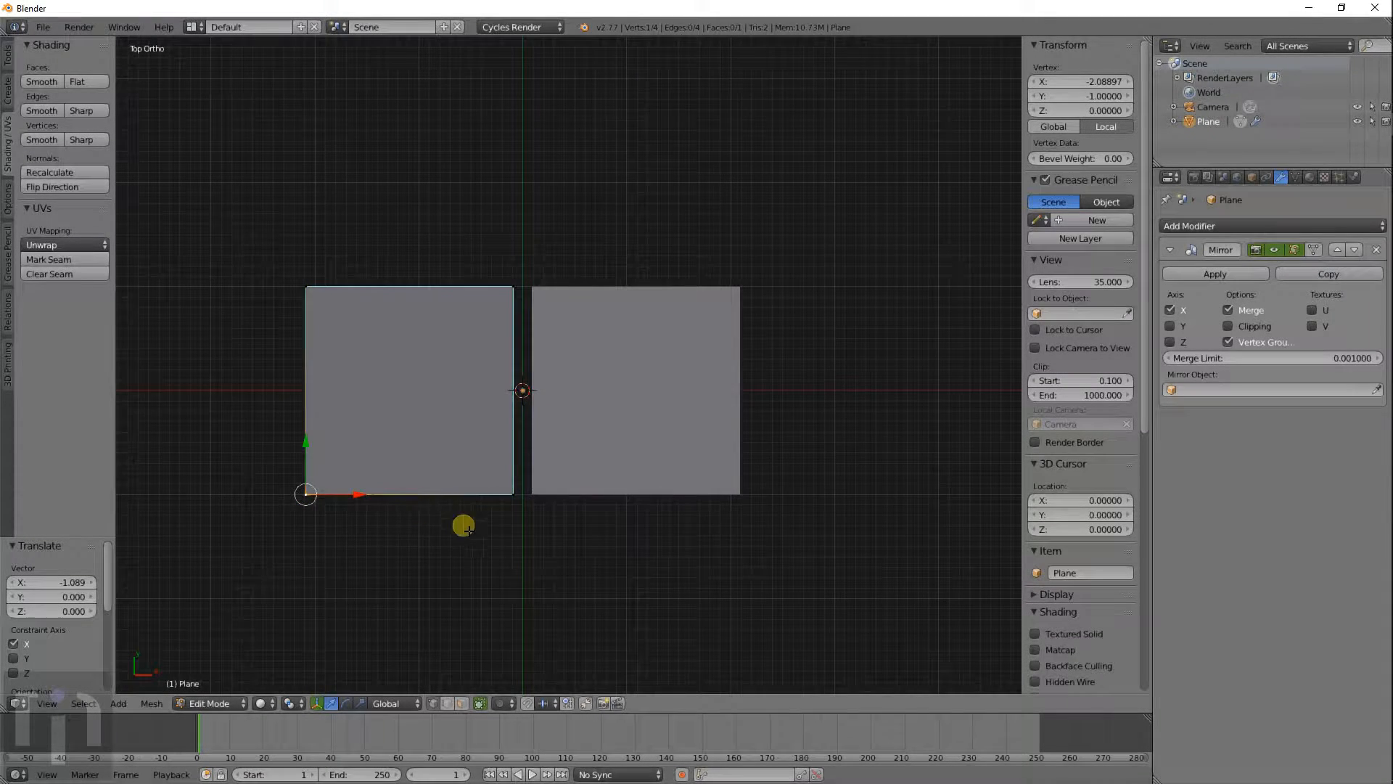
pyautogui.keyDown('shift'); pyautogui.rightClick(515, 498); pyautogui.keyUp('shift')
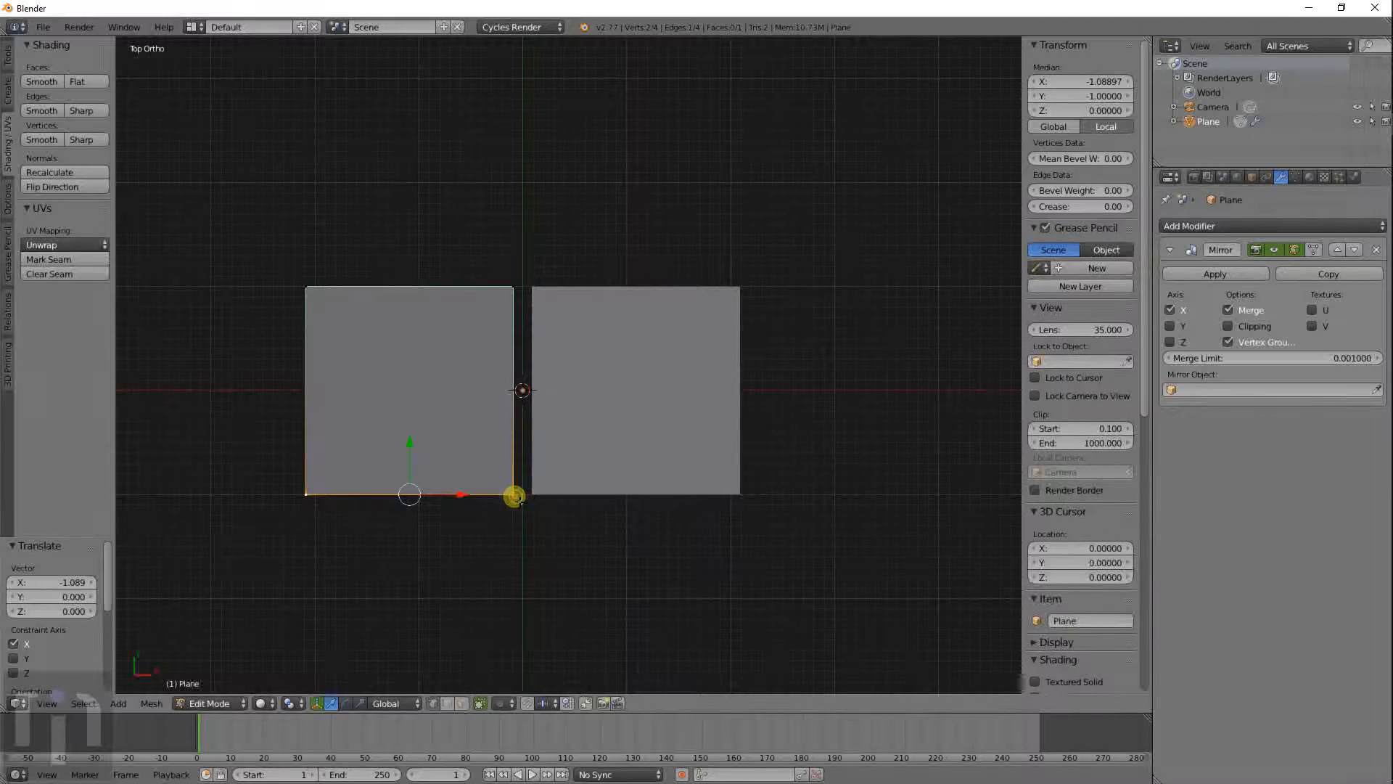
pyautogui.press('e')
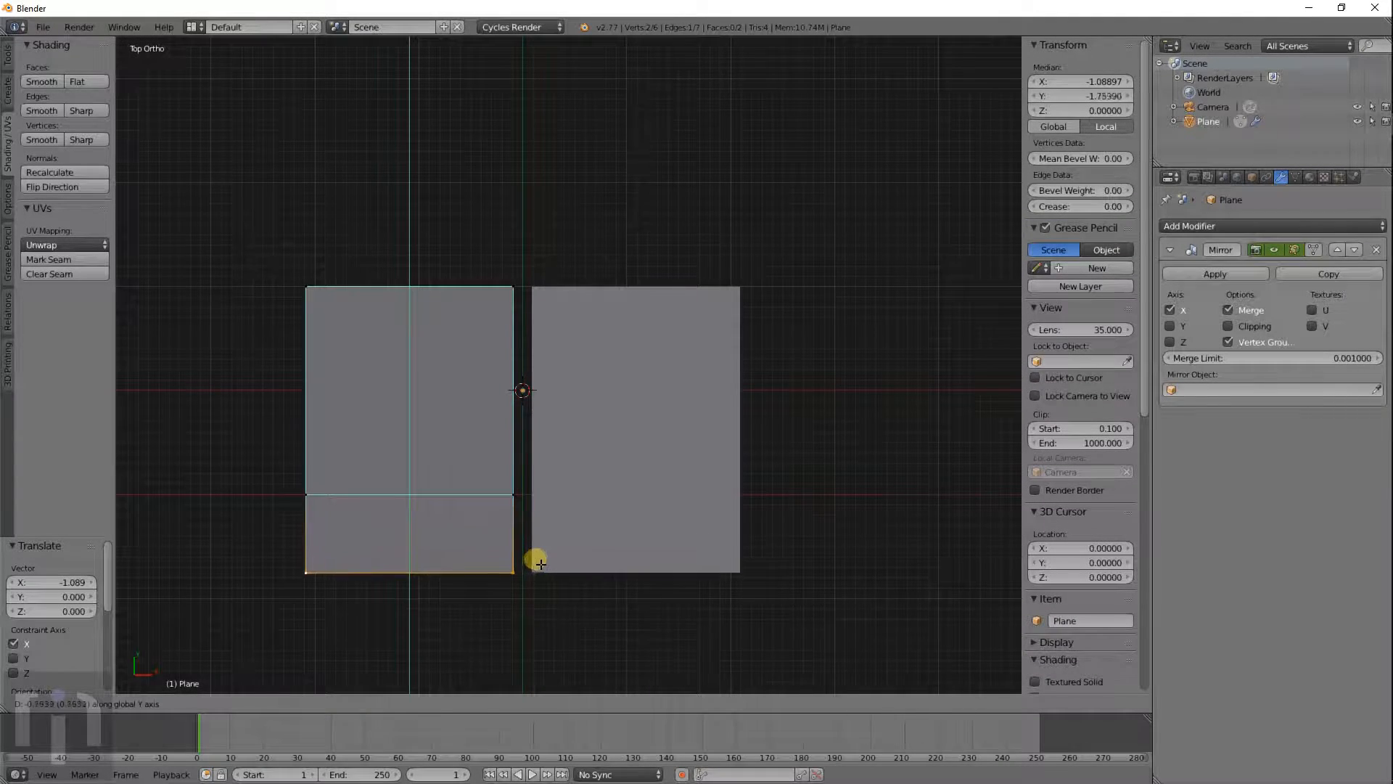
pyautogui.click(546, 596)
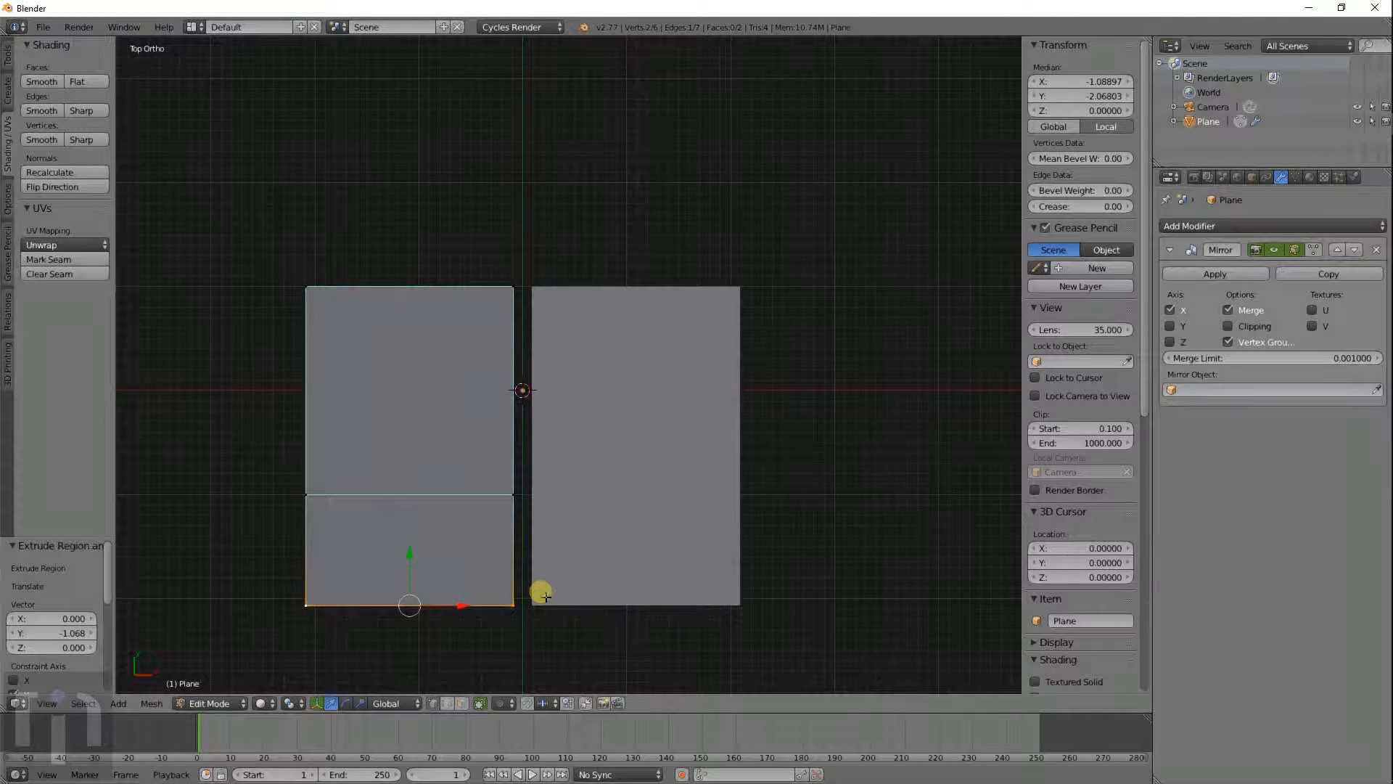
# Step: Enable the Y axis in the plane's Mirror modifier
pyautogui.moveTo(672, 524); pyautogui.dragTo(648, 465, button='middle')
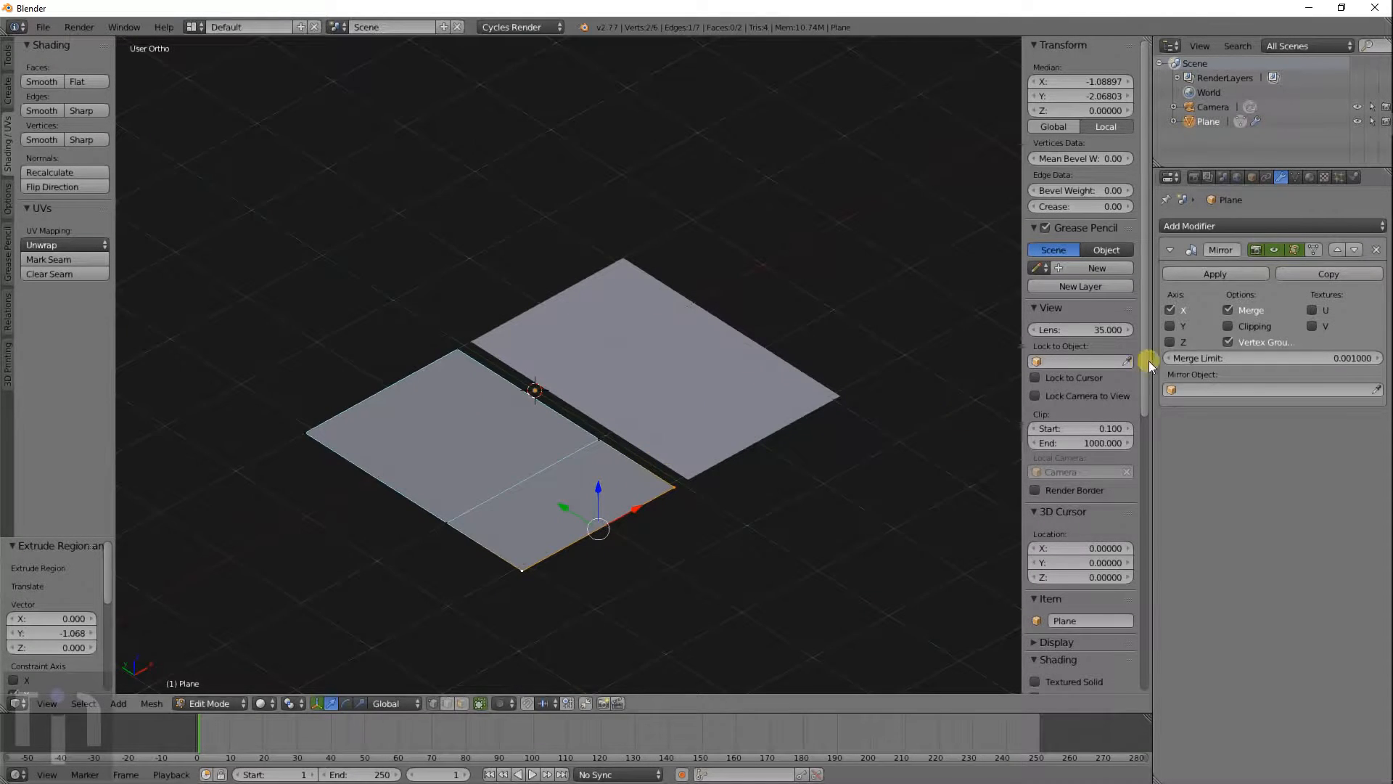
pyautogui.click(1170, 325)
pyautogui.moveTo(639, 551); pyautogui.dragTo(660, 590, button='middle')
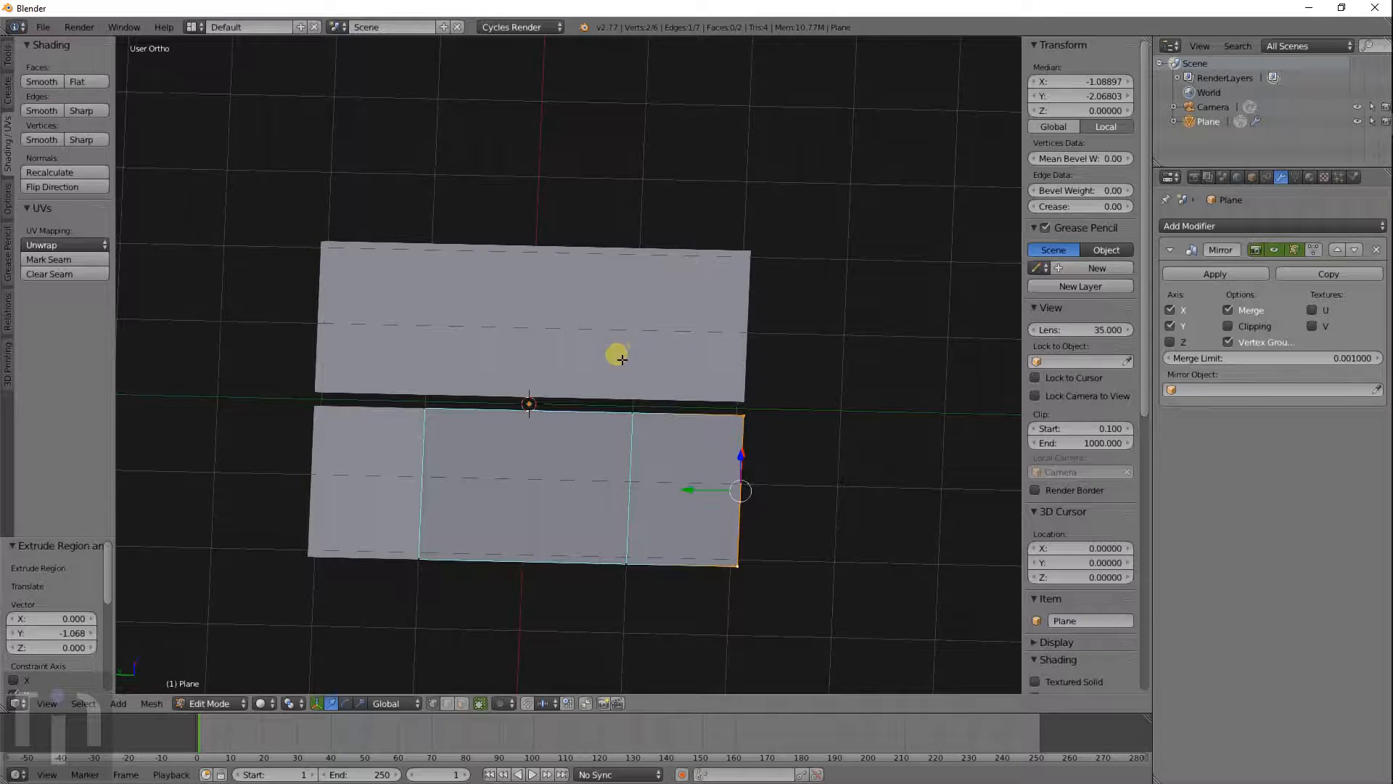
# Step: Select the four vertices of the extruded face and try moving it along the negative X axis
pyautogui.press('a')
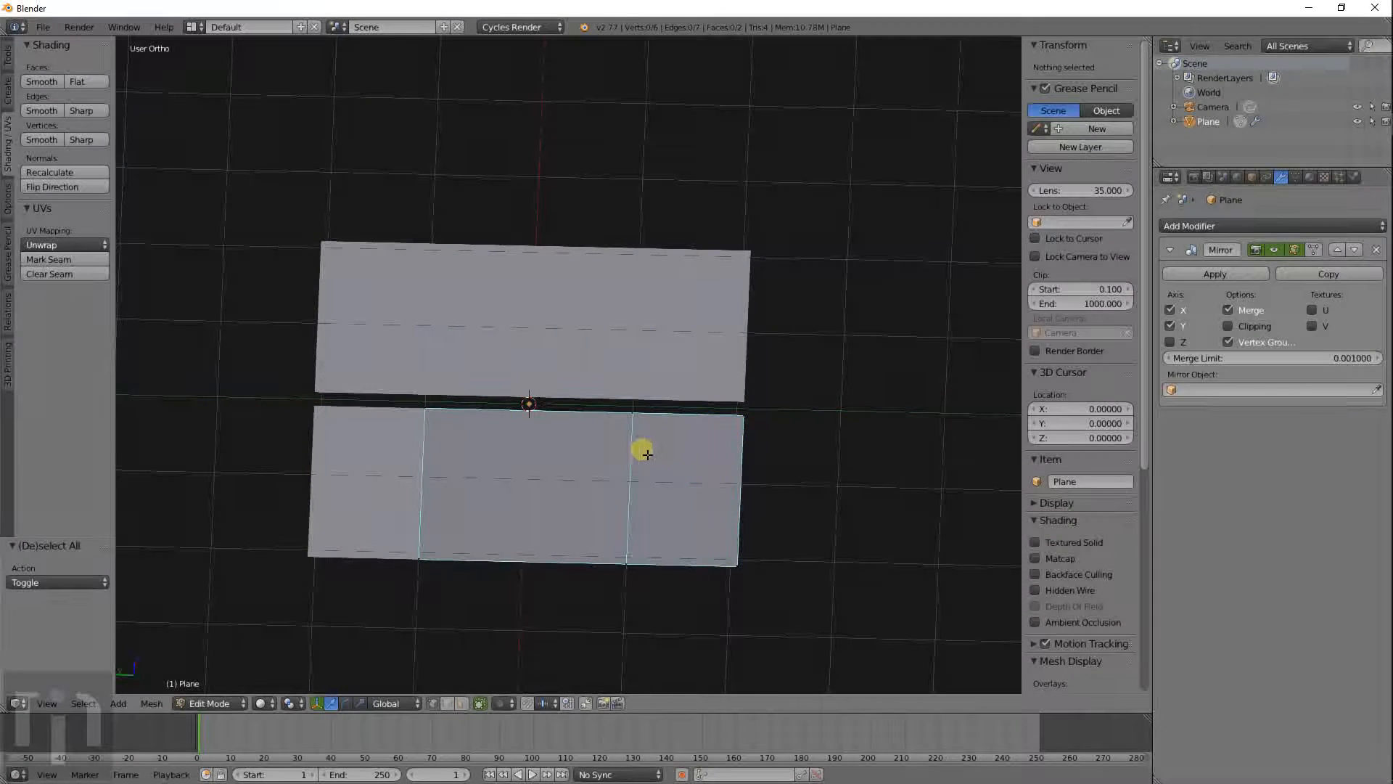
pyautogui.rightClick(637, 438)
pyautogui.keyDown('shift'); pyautogui.rightClick(624, 572); pyautogui.keyUp('shift')
pyautogui.keyDown('shift'); pyautogui.rightClick(743, 576); pyautogui.keyUp('shift')
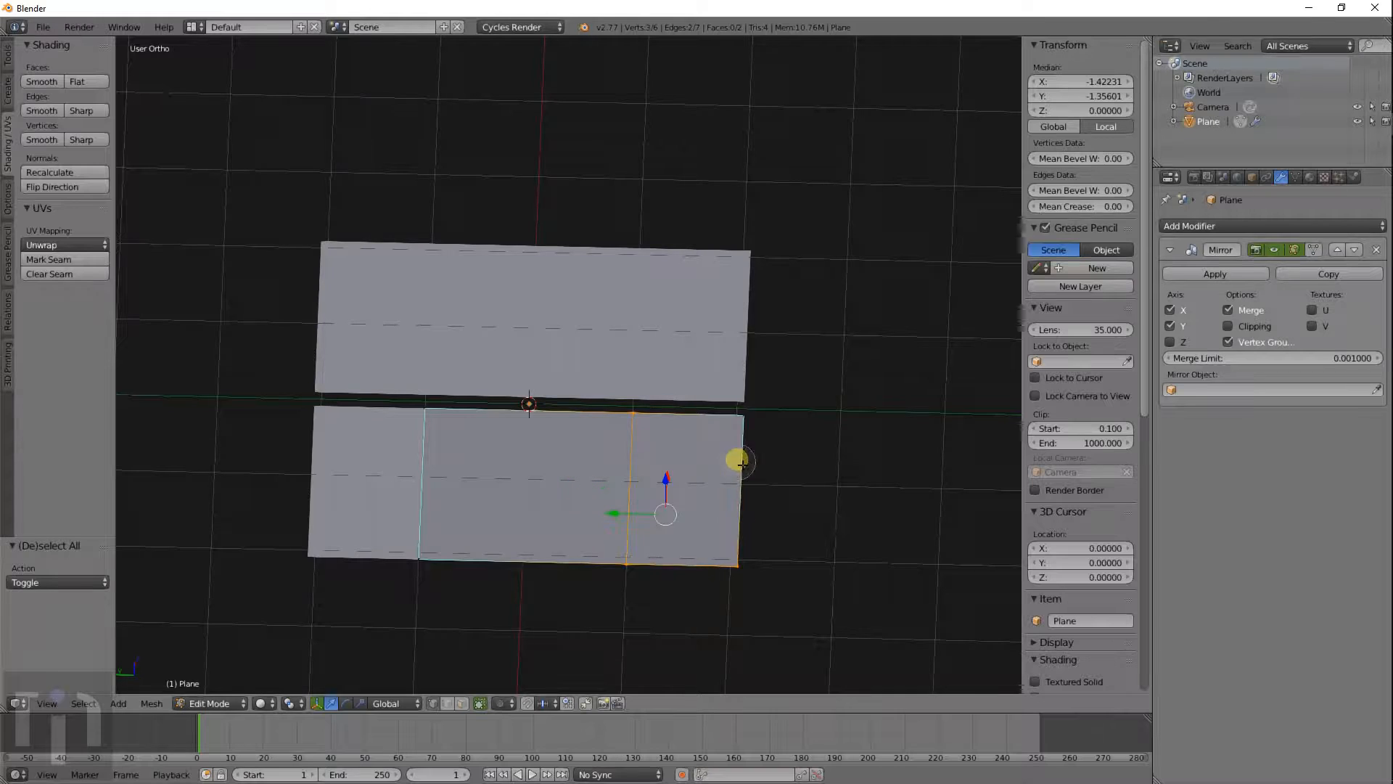
pyautogui.keyDown('shift'); pyautogui.rightClick(741, 435); pyautogui.keyUp('shift')
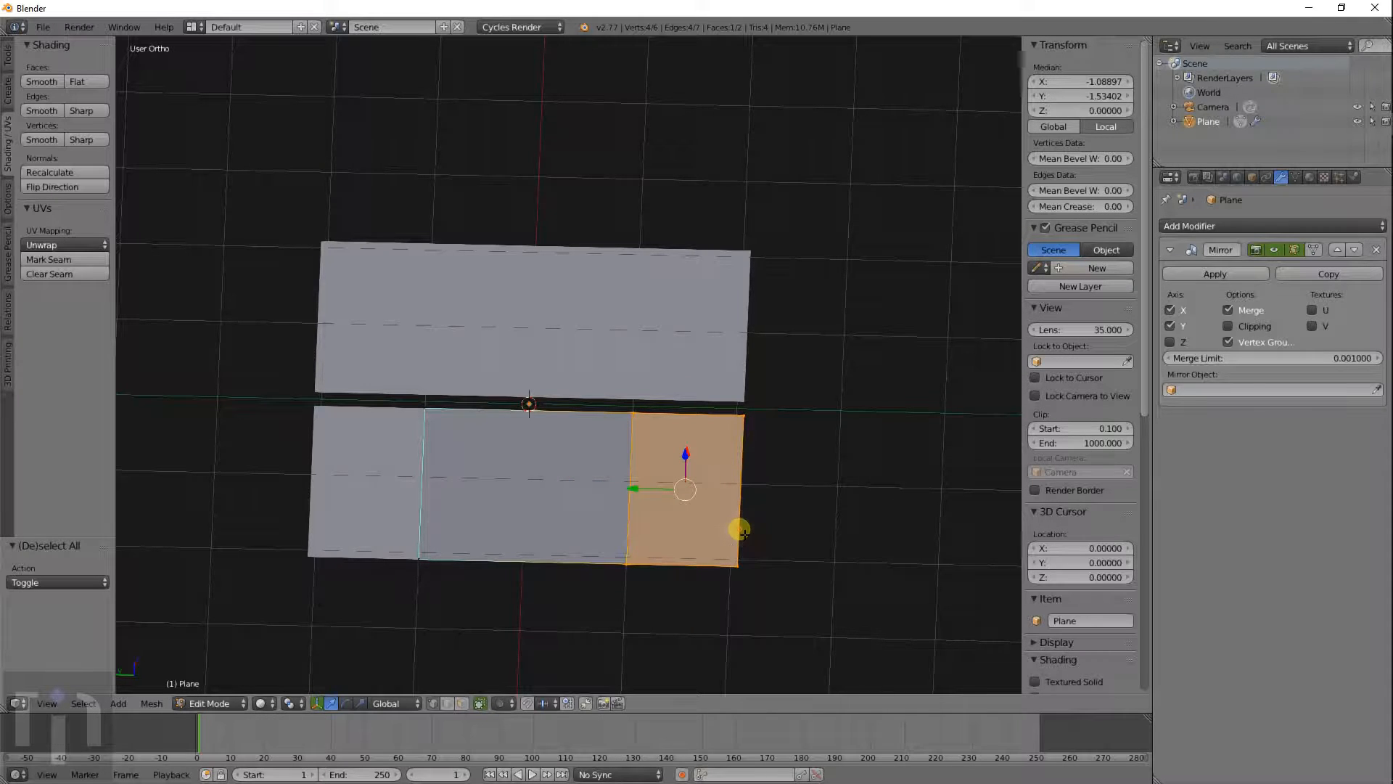
pyautogui.press('g')
pyautogui.press('x')
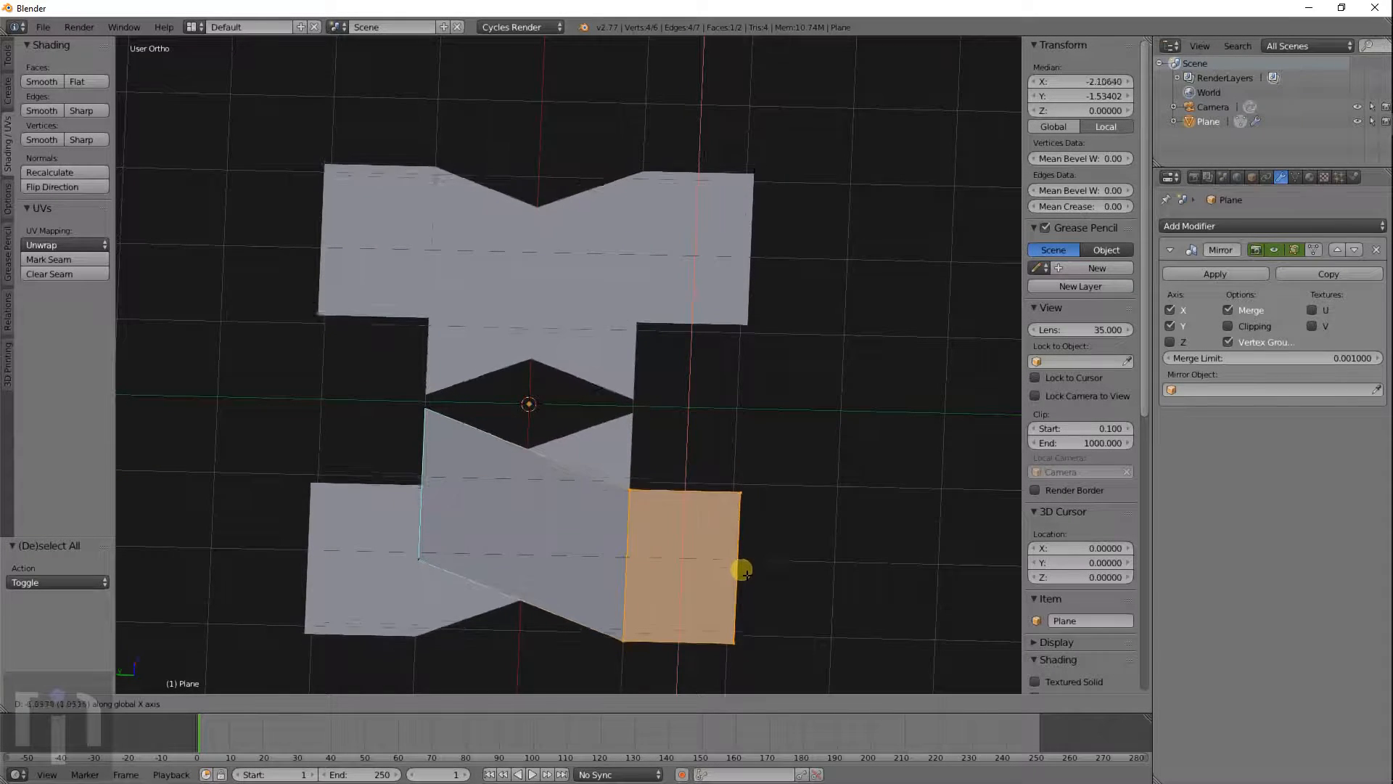
pyautogui.click(752, 543)
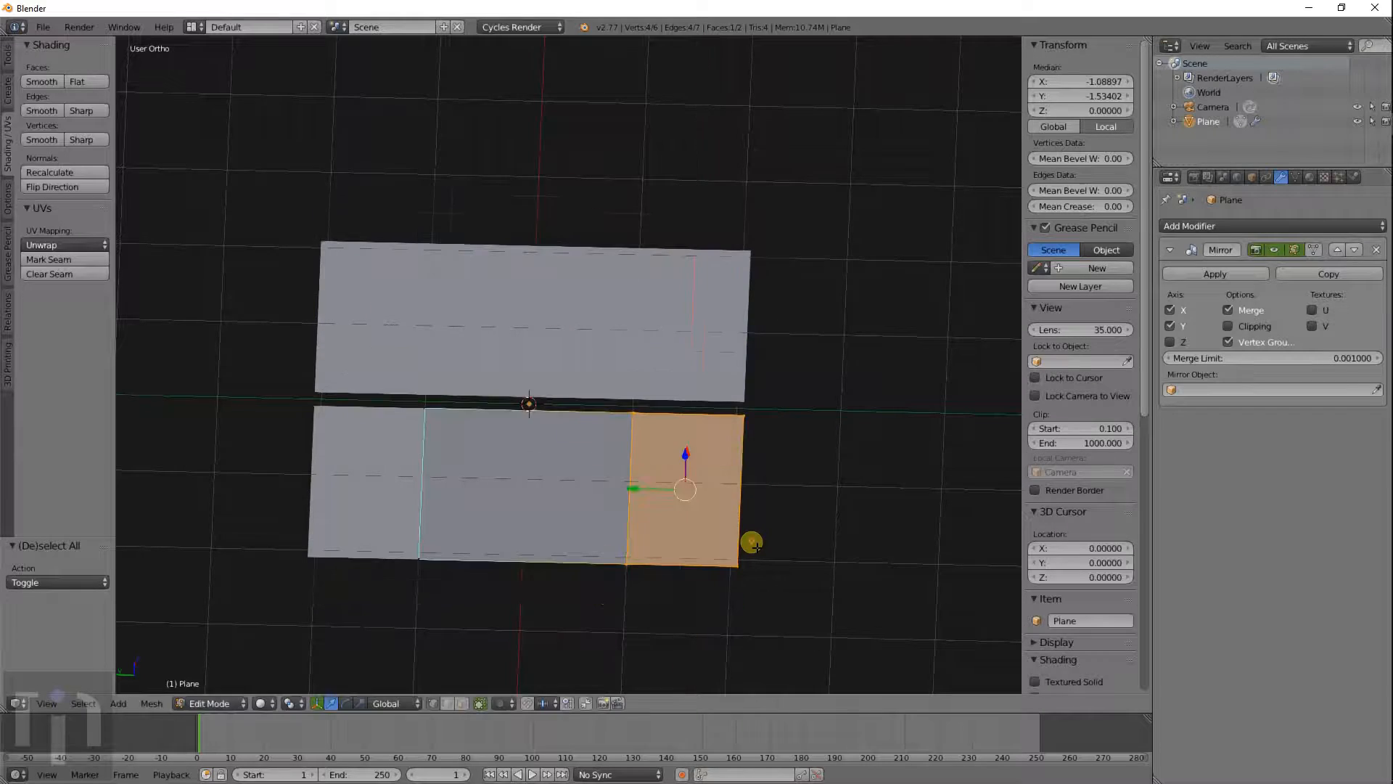
pyautogui.moveTo(752, 543)
pyautogui.mouseDown(button='middle')
pyautogui.moveTo(662, 482)
pyautogui.moveTo(588, 532)
pyautogui.moveTo(642, 556)
pyautogui.moveTo(743, 389)
pyautogui.moveTo(725, 563)
pyautogui.moveTo(575, 460)
pyautogui.moveTo(619, 526)
pyautogui.moveTo(625, 482)
pyautogui.moveTo(634, 499)
pyautogui.mouseUp(button='middle')
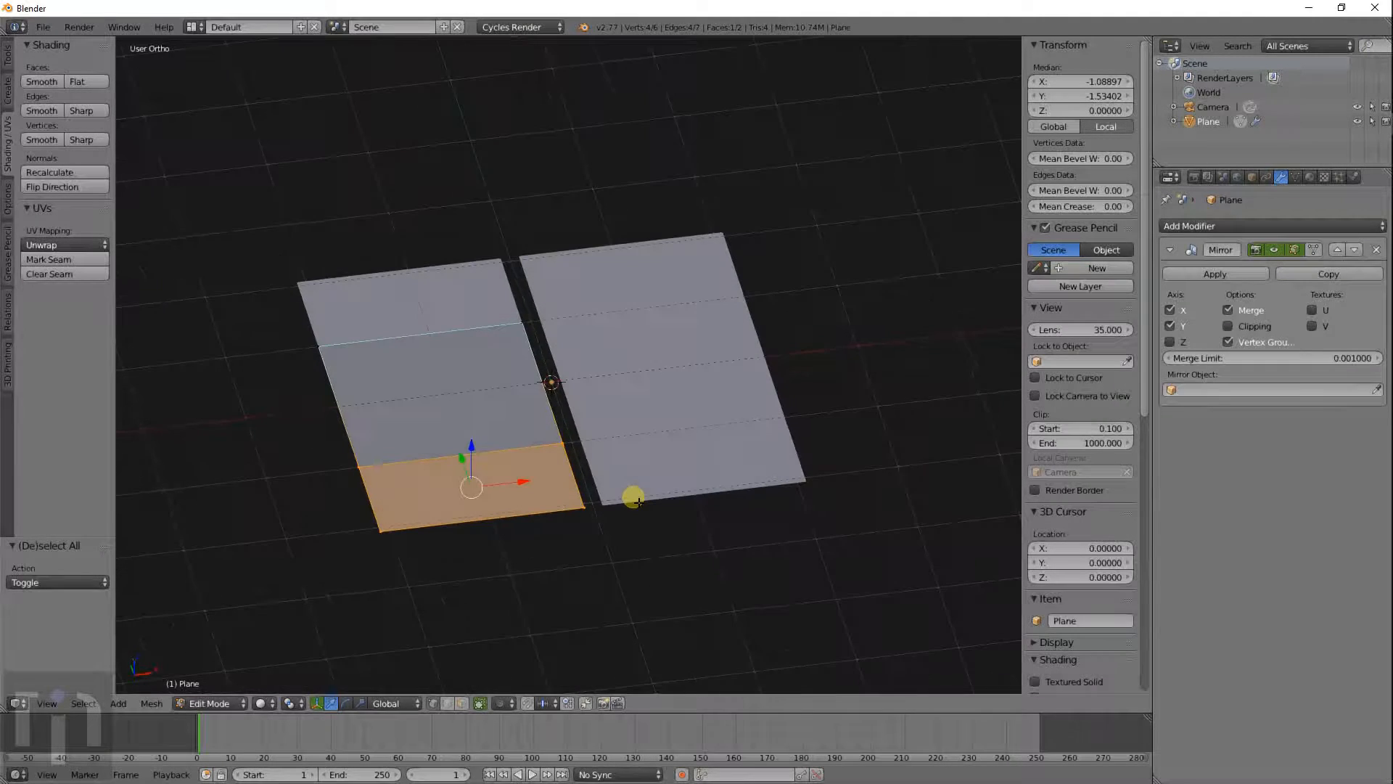
# Step: Select the whole plane mesh and delete its vertices, keeping the object and its Mirror modifier
pyautogui.press('a')
pyautogui.press('a')
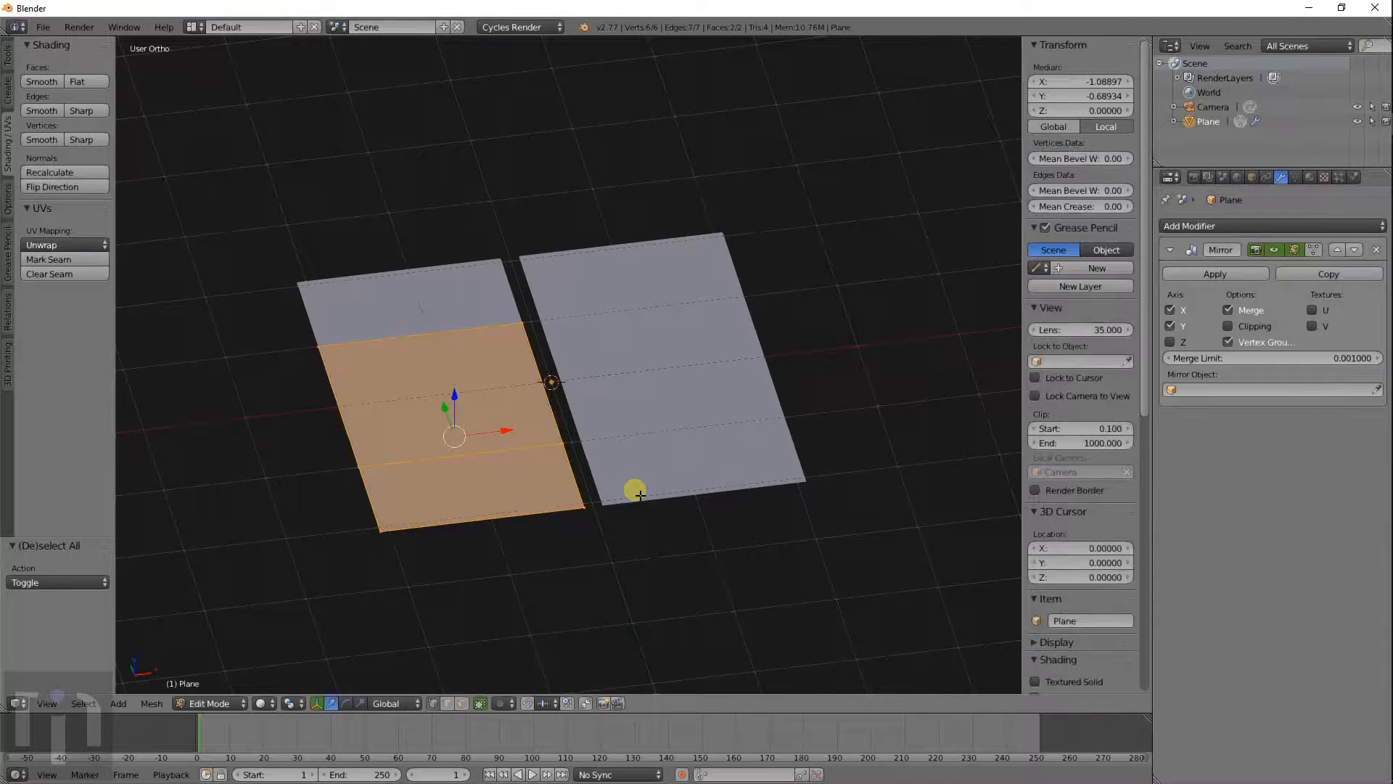
pyautogui.press('x')
pyautogui.click(631, 488)
# Step: Add a new plane inside the mesh and move it about -1.21 units along X and -1.36 units along Y
pyautogui.hotkey('shift', 'a')
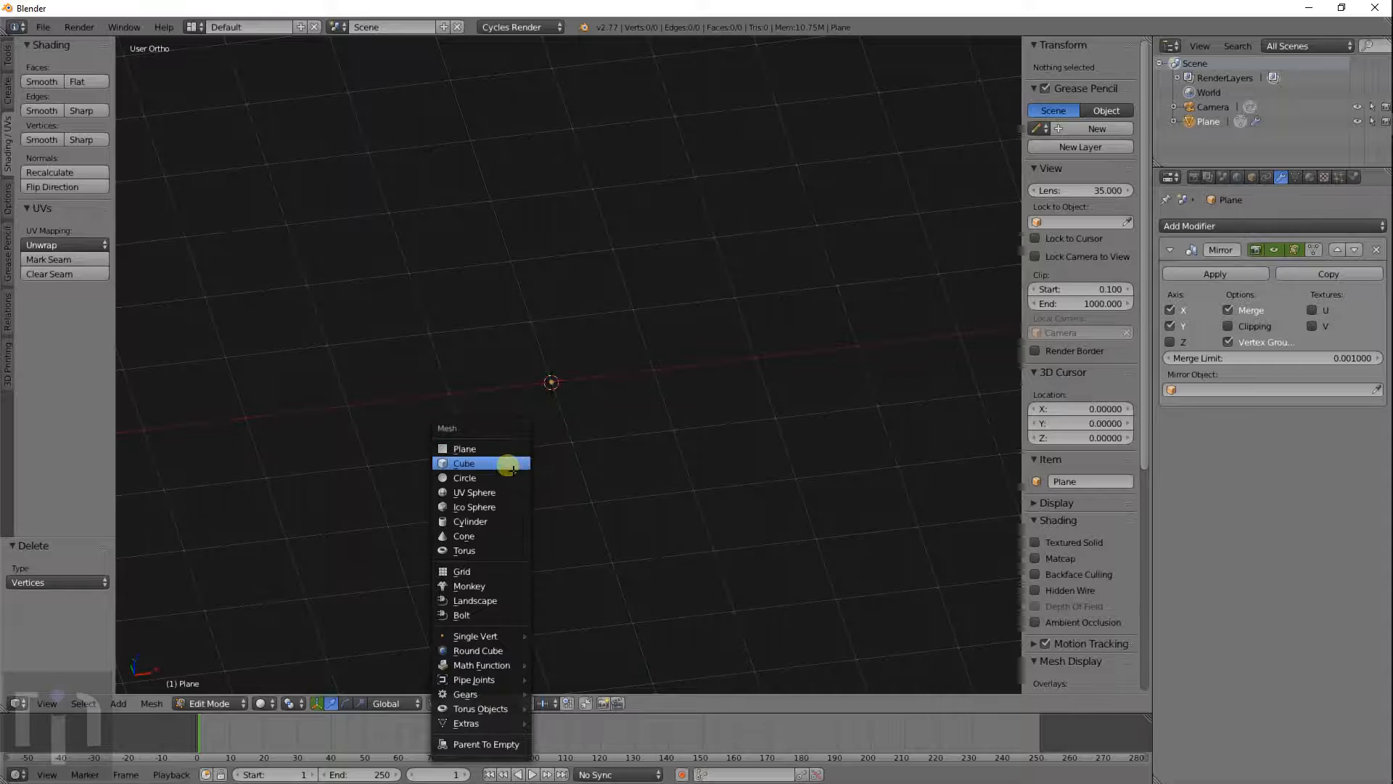
pyautogui.click(497, 449)
pyautogui.press('g')
pyautogui.press('x')
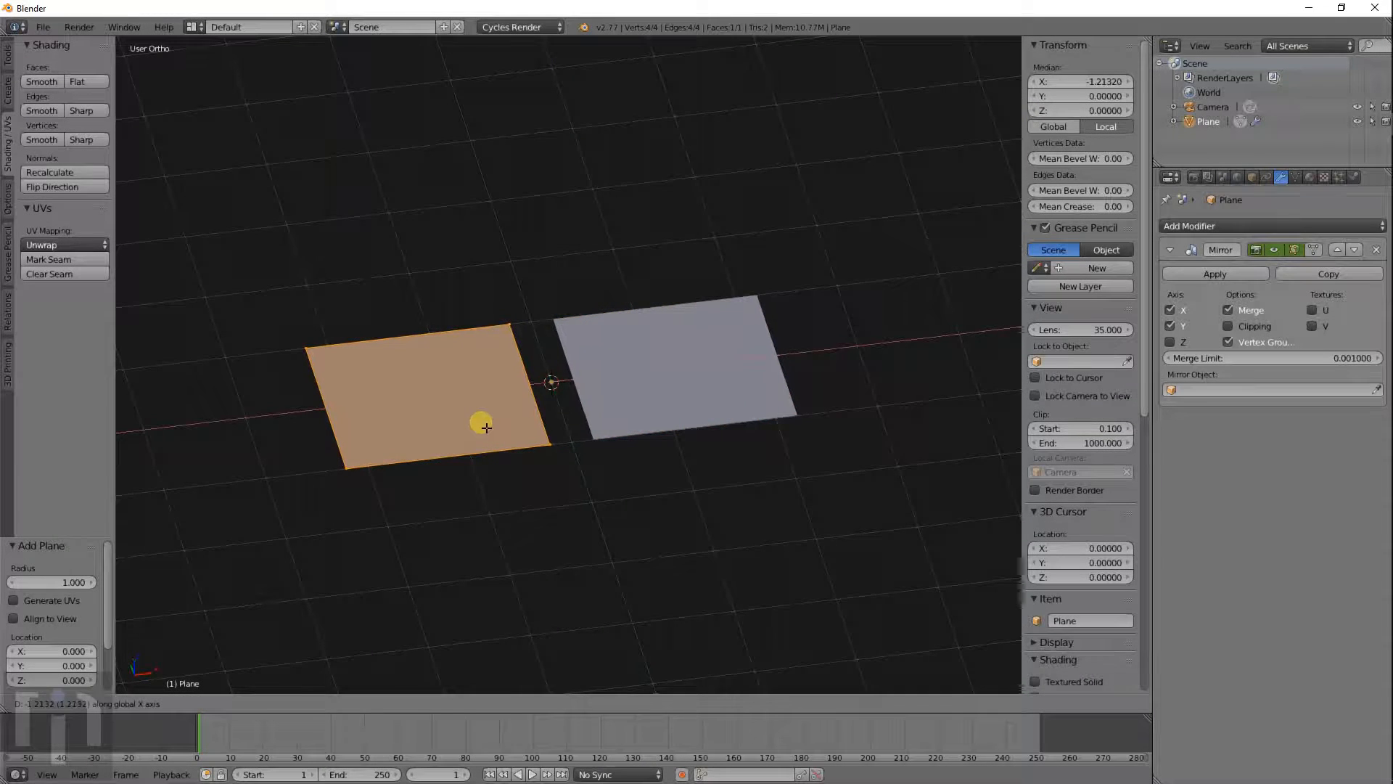
pyautogui.click(486, 428)
pyautogui.press('g')
pyautogui.press('y')
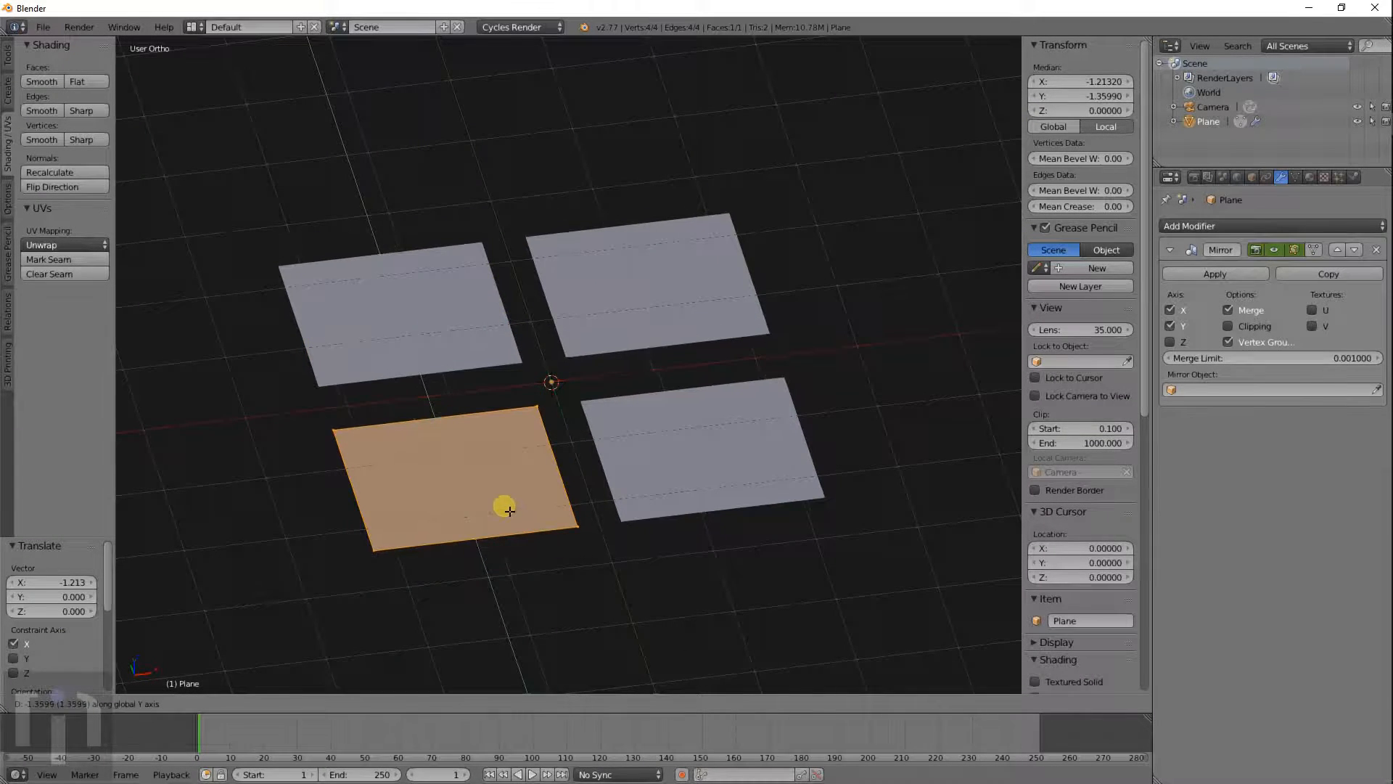
pyautogui.click(510, 511)
# Step: Extrude the plane's face about 1.71 units upward along the Z axis into a mirrored block
pyautogui.moveTo(563, 513); pyautogui.dragTo(531, 485, button='middle')
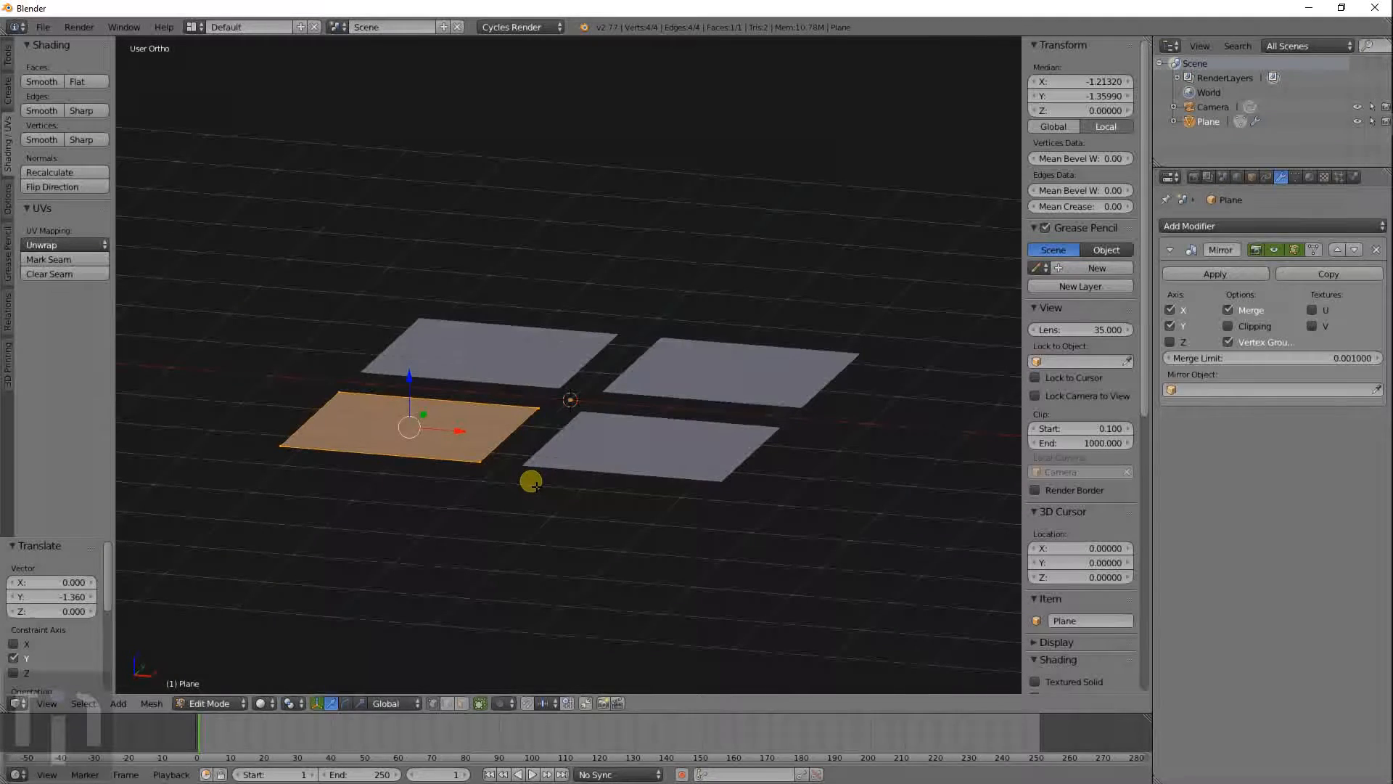
pyautogui.press('e')
pyautogui.click(537, 315)
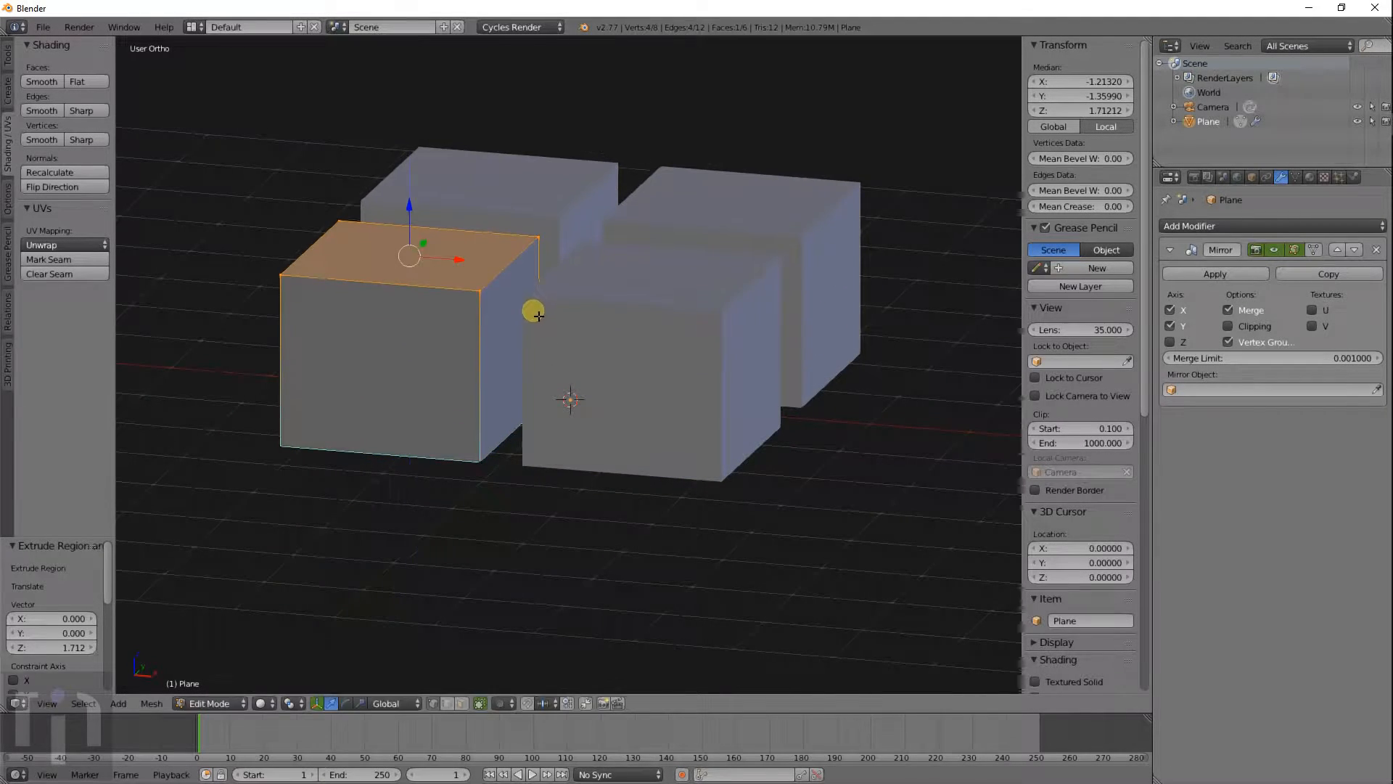
pyautogui.moveTo(537, 314); pyautogui.dragTo(799, 407, button='middle')
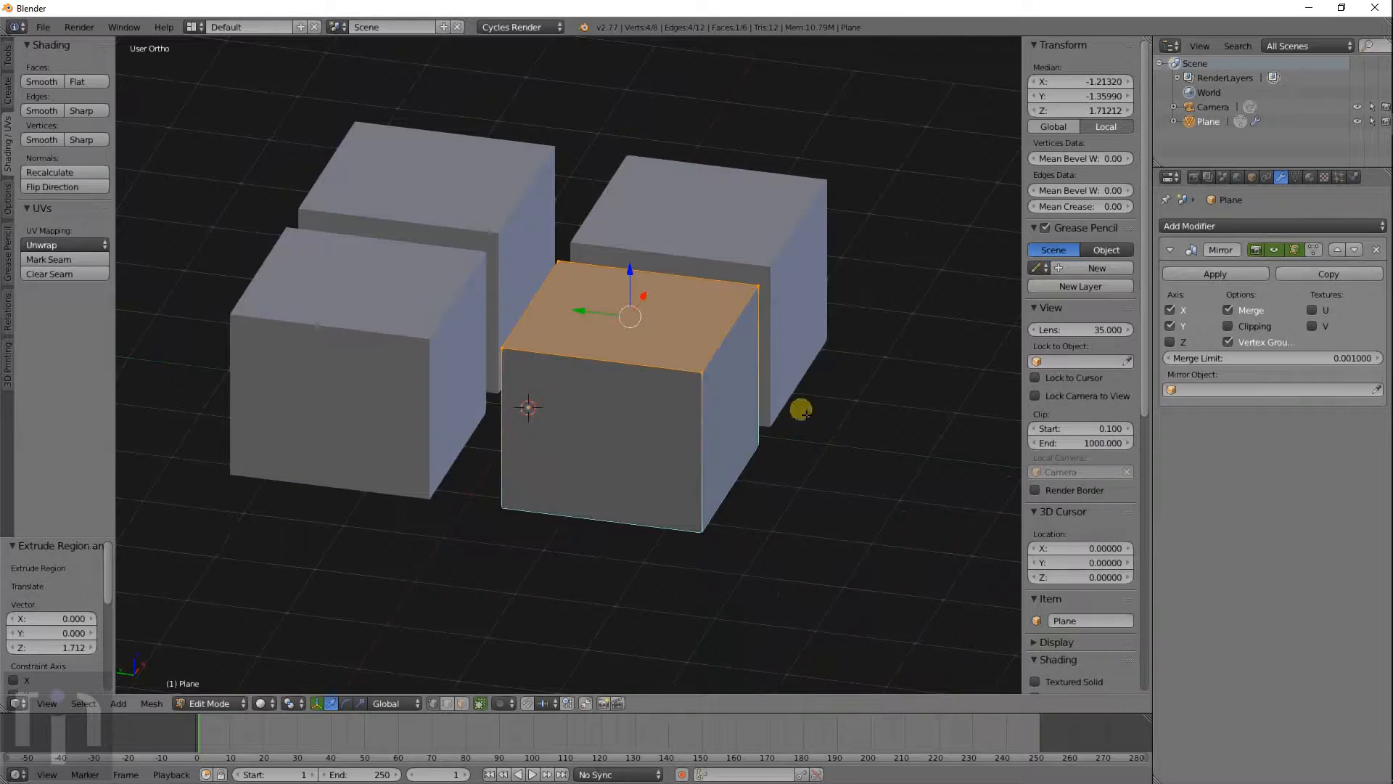
# Step: Enable Z axis mirroring in the Mirror modifier and raise the whole block about 0.34 units along Z
pyautogui.click(1171, 341)
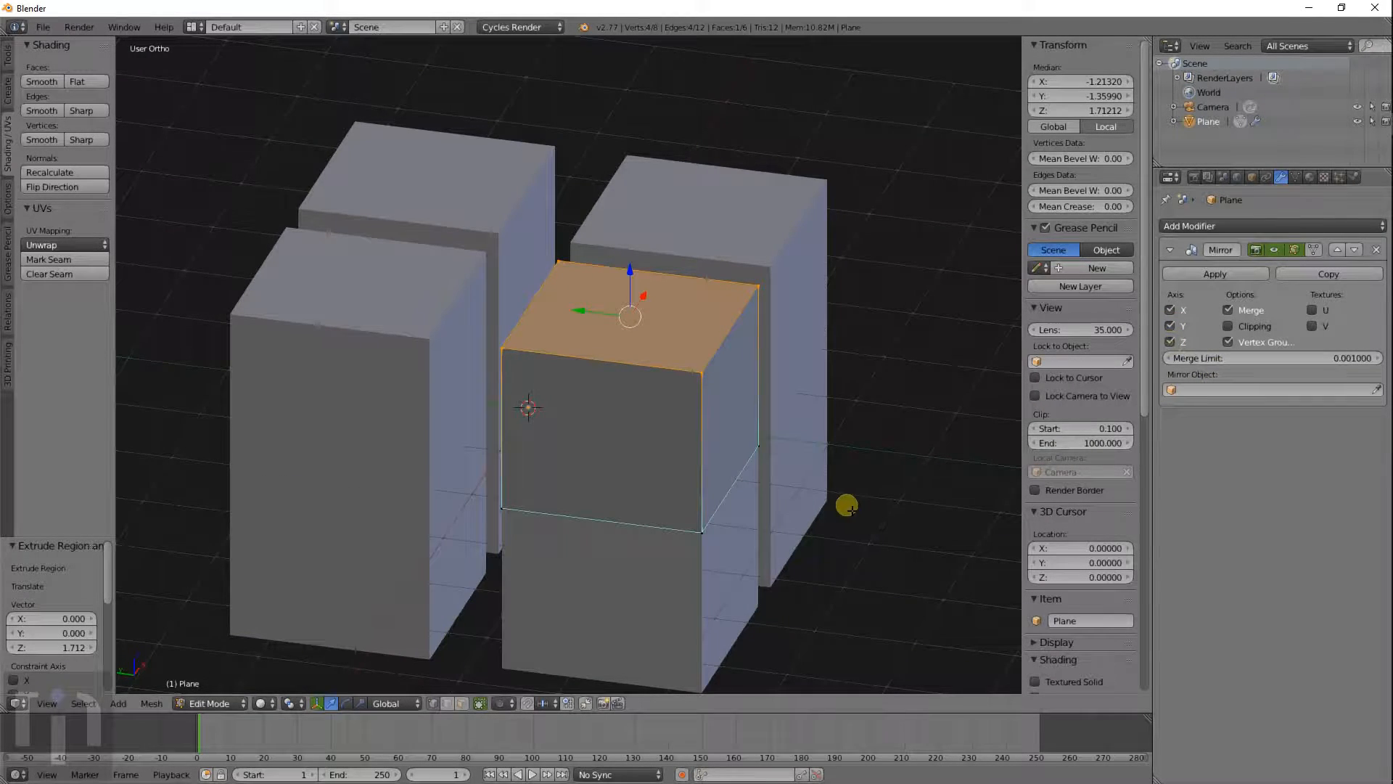
pyautogui.press('z')
pyautogui.moveTo(771, 516); pyautogui.dragTo(759, 488, button='middle')
pyautogui.press('a')
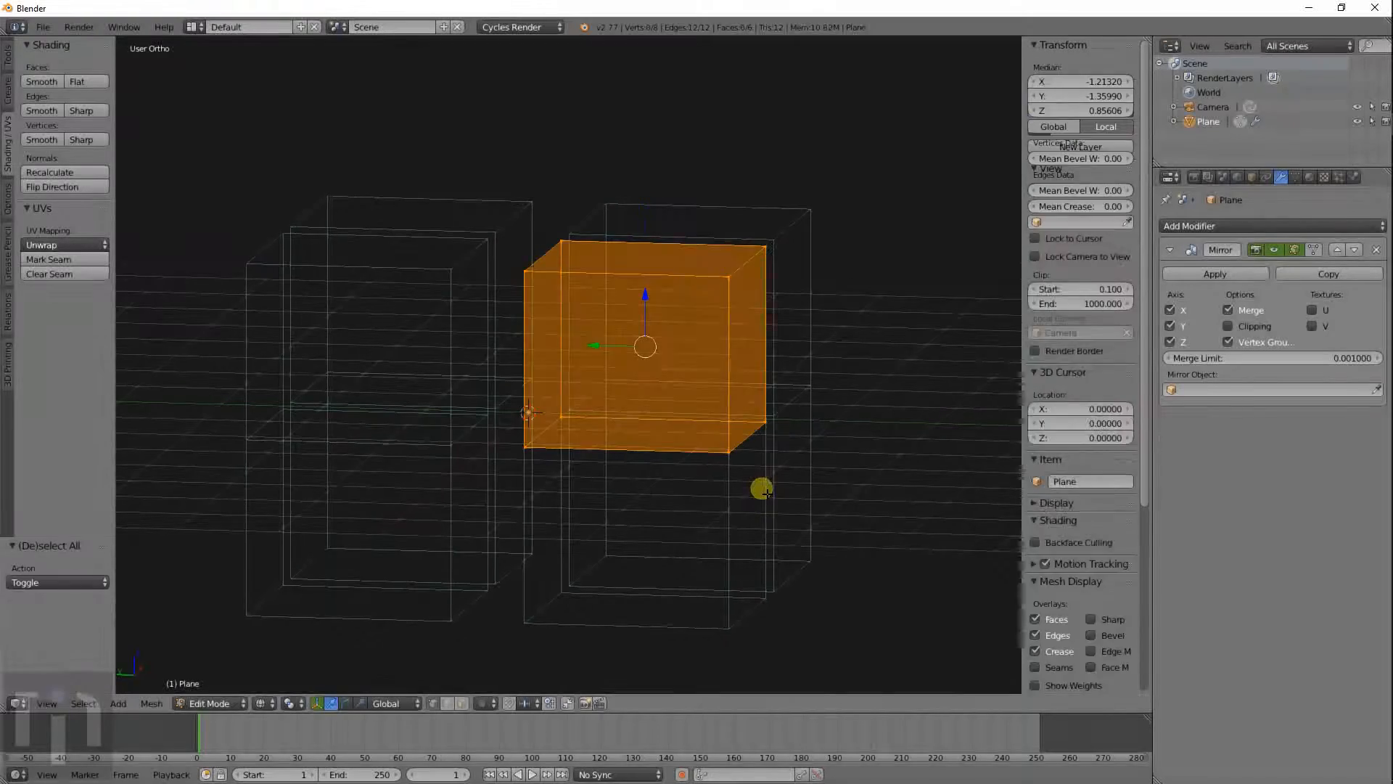
pyautogui.press('g')
pyautogui.press('x')
pyautogui.press('z')
pyautogui.click(759, 454)
pyautogui.press('z')
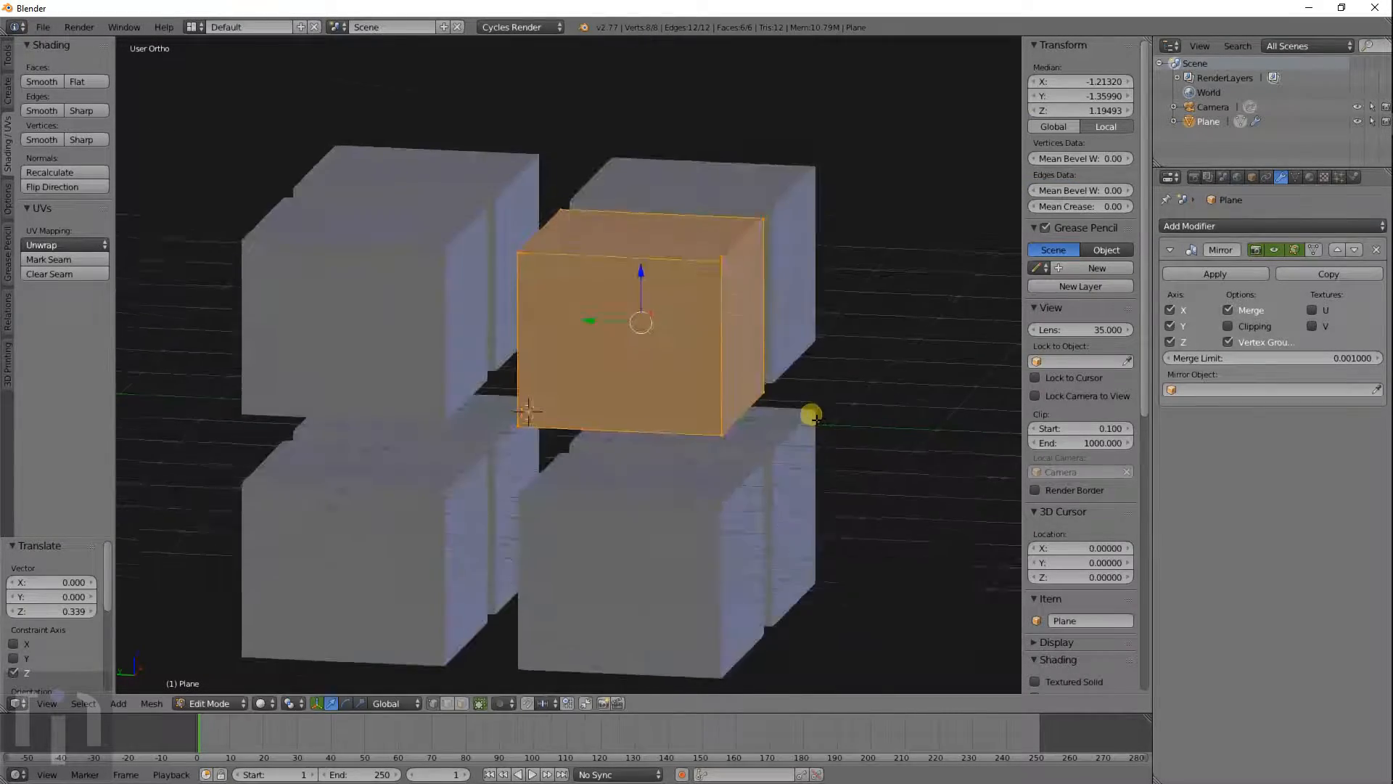
# Step: Pull the block's outer upper corner vertex freely outward to about X -3.55, Y -3.54, Z 2.67
pyautogui.moveTo(815, 414)
pyautogui.mouseDown(button='middle')
pyautogui.moveTo(638, 491)
pyautogui.moveTo(541, 429)
pyautogui.moveTo(796, 445)
pyautogui.mouseUp(button='middle')
pyautogui.rightClick(671, 354)
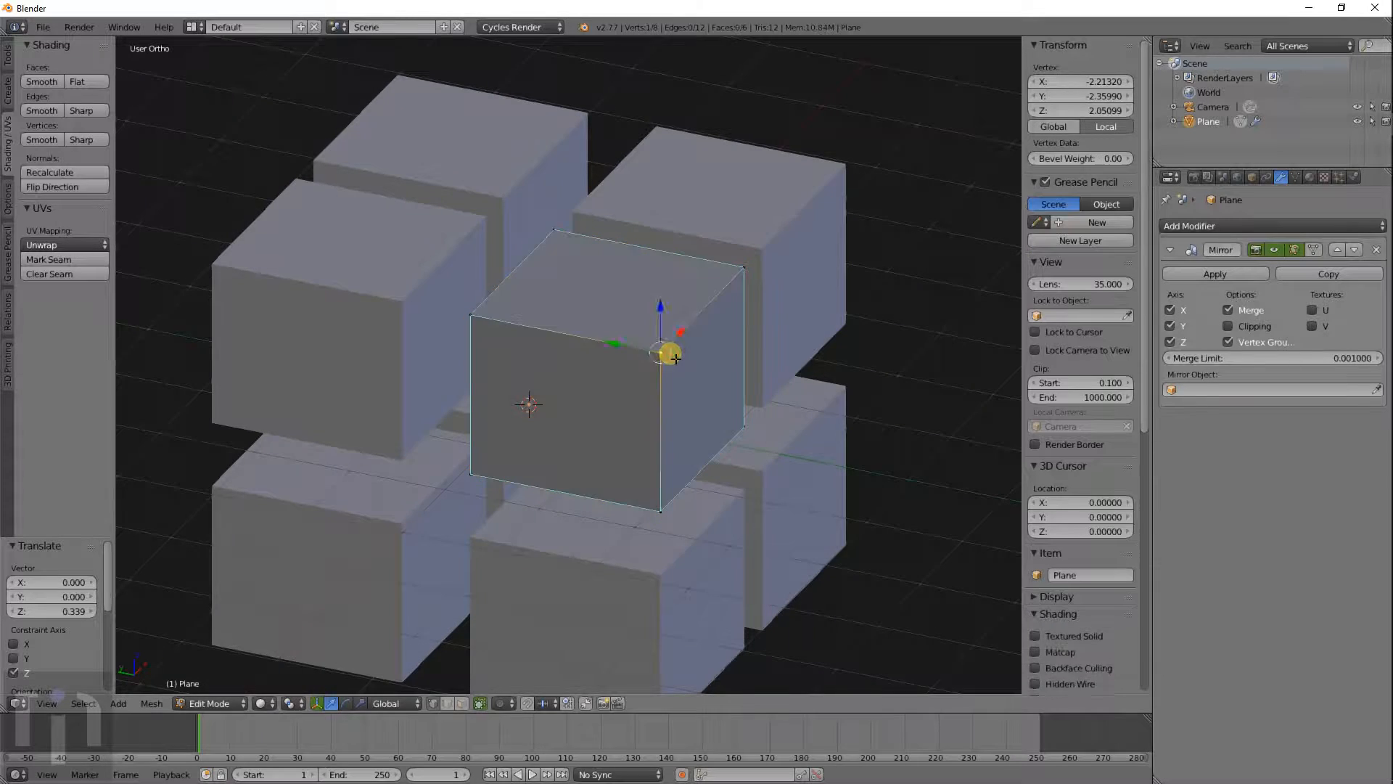
pyautogui.press('g')
pyautogui.click(808, 339)
pyautogui.moveTo(868, 400); pyautogui.dragTo(628, 413, button='middle')
pyautogui.press('g')
pyautogui.click(539, 358)
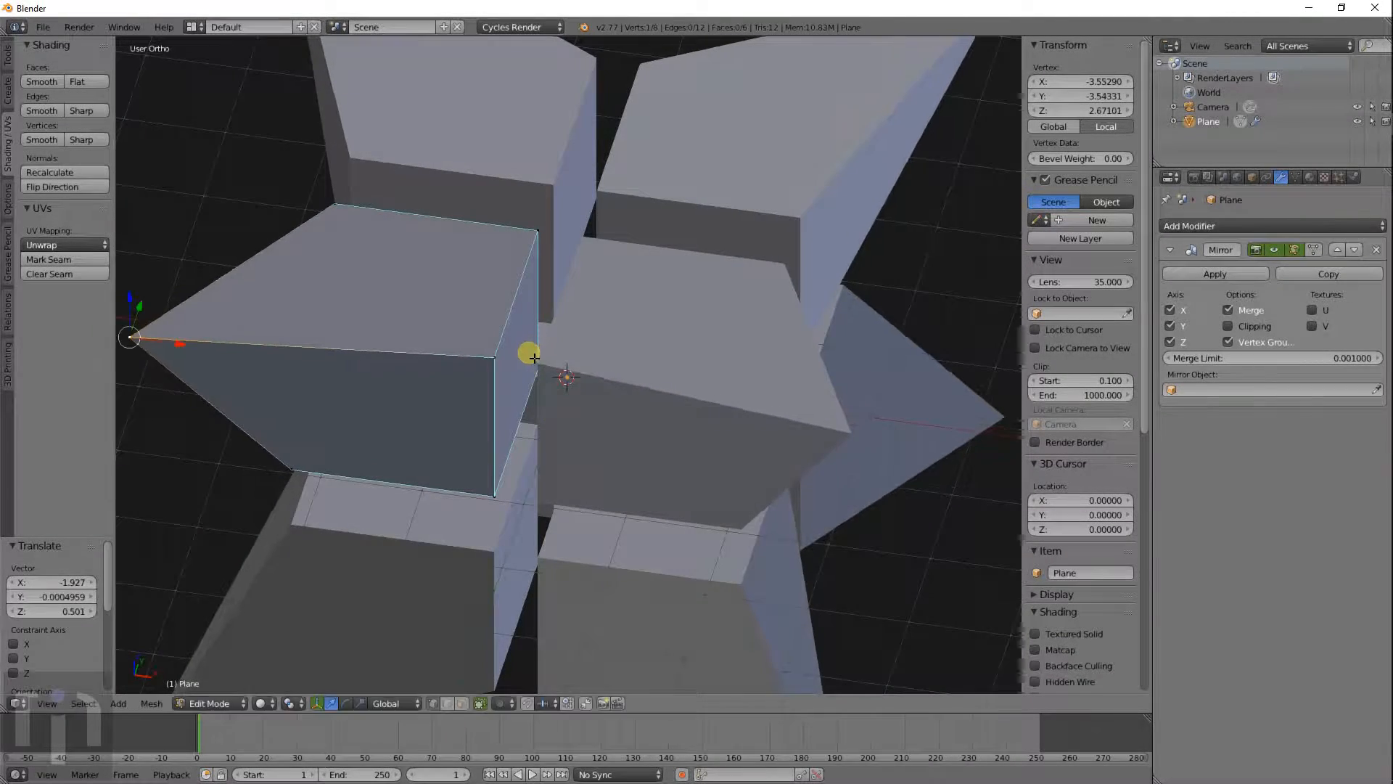
pyautogui.moveTo(529, 352); pyautogui.dragTo(523, 418, button='middle')
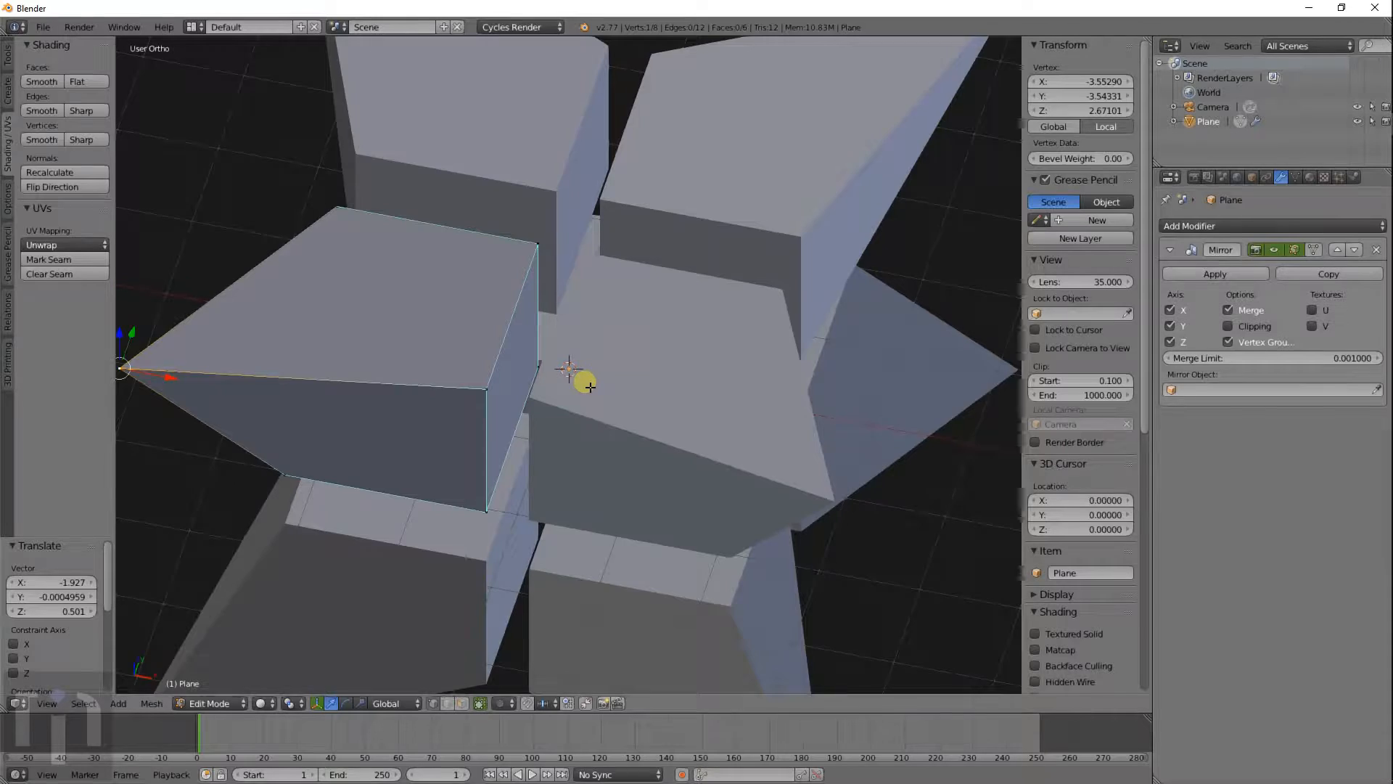
# Step: In a wireframe top view, select the four vertices of the block's inner side facing the X mirror plane
pyautogui.press('KP_7')
pyautogui.press('z')
pyautogui.press('a')
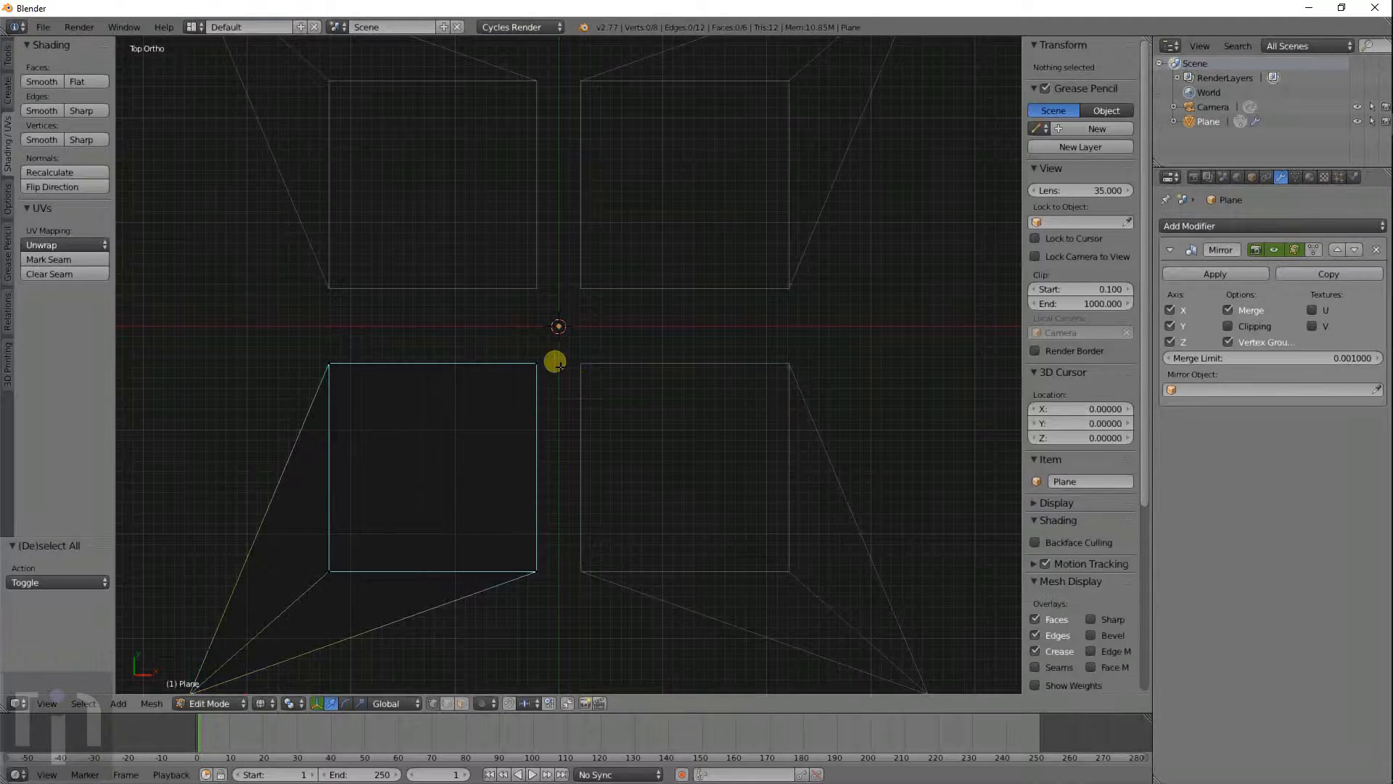
pyautogui.press('c')
pyautogui.click(538, 361)
pyautogui.click(538, 573)
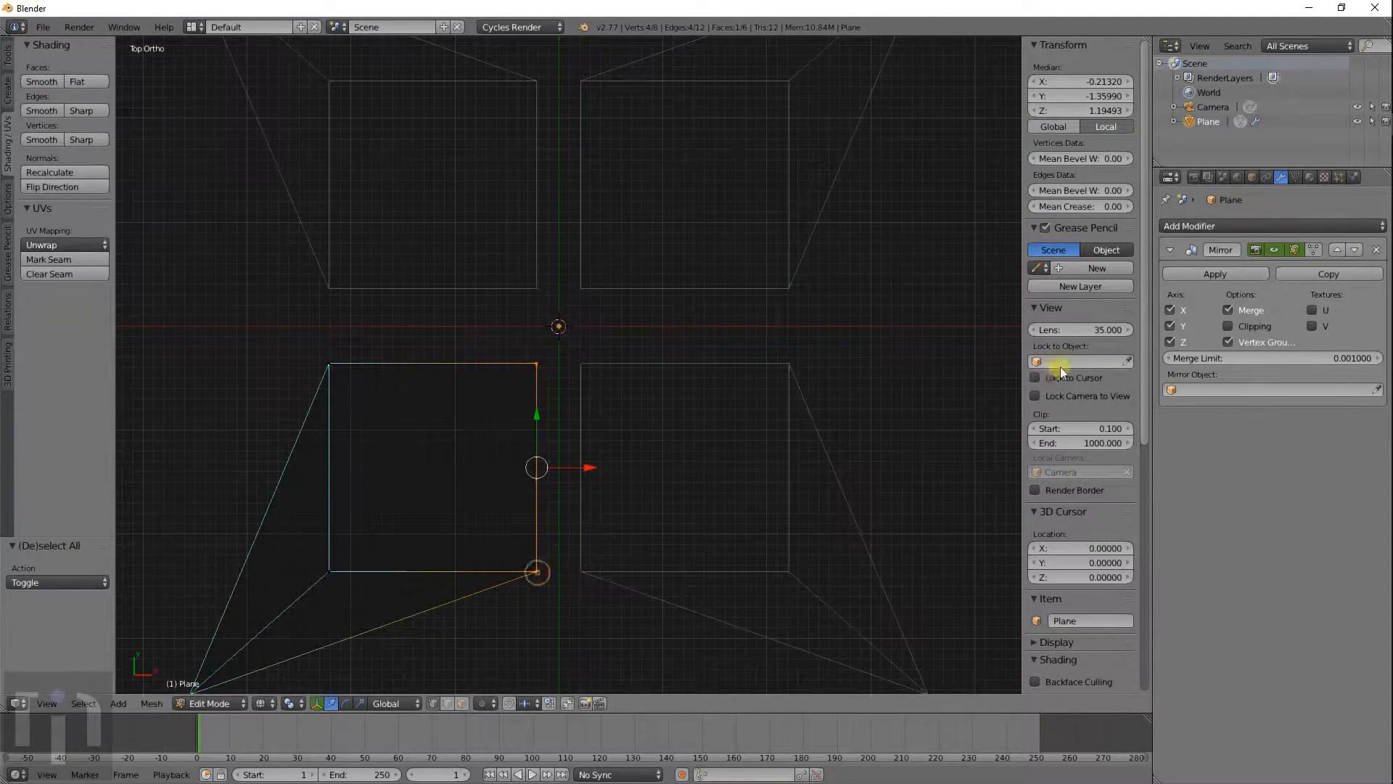
pyautogui.press('Escape')
# Step: Enable Clipping in the Mirror modifier and move the selected side along X onto the mirror plane
pyautogui.click(1228, 325)
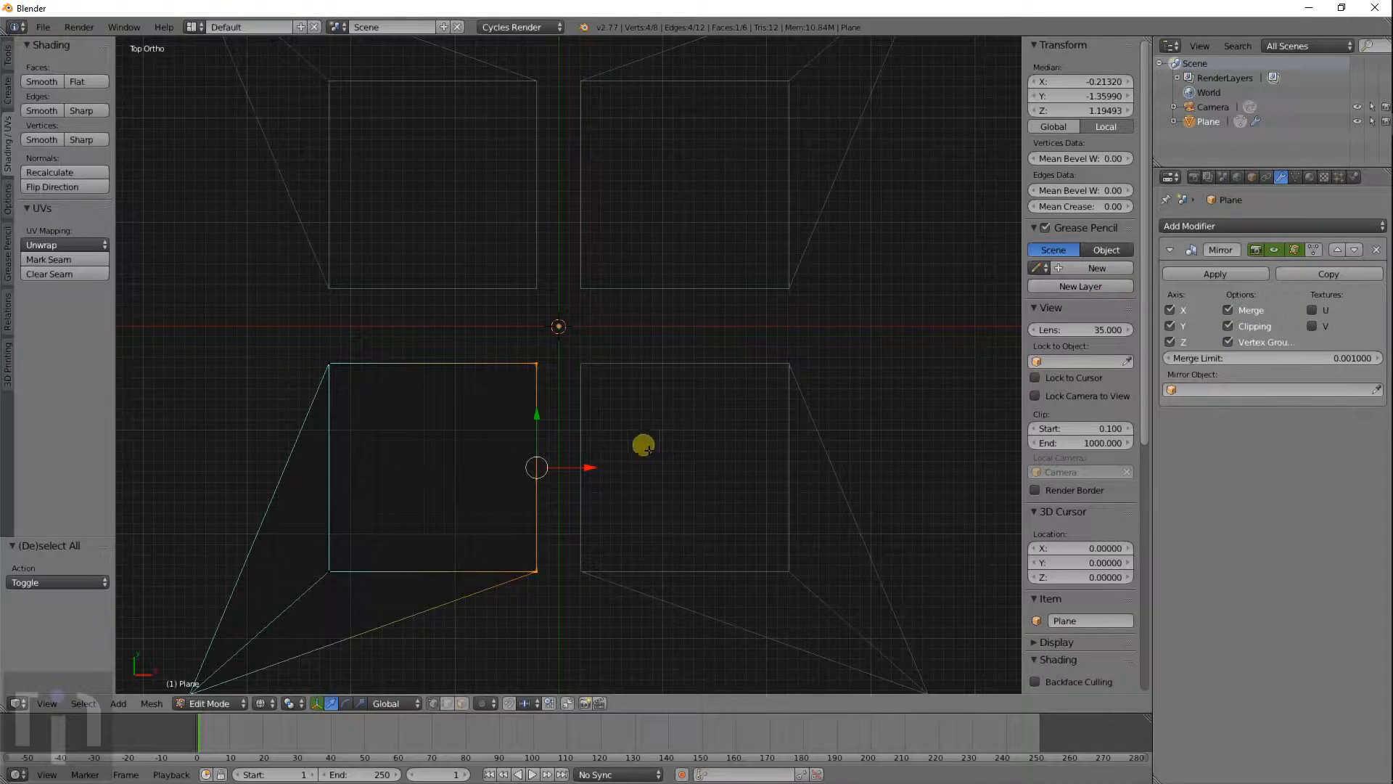
pyautogui.press('g')
pyautogui.press('x')
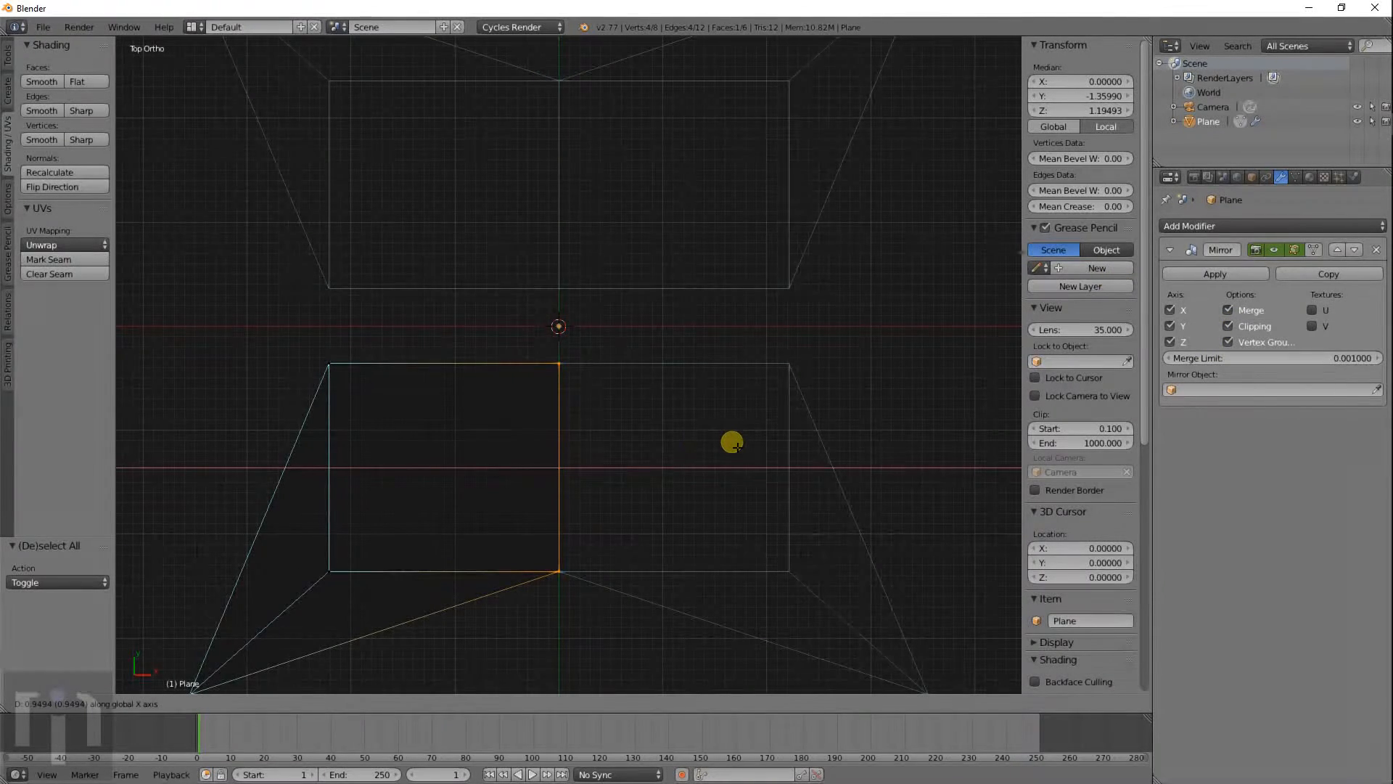
pyautogui.click(732, 442)
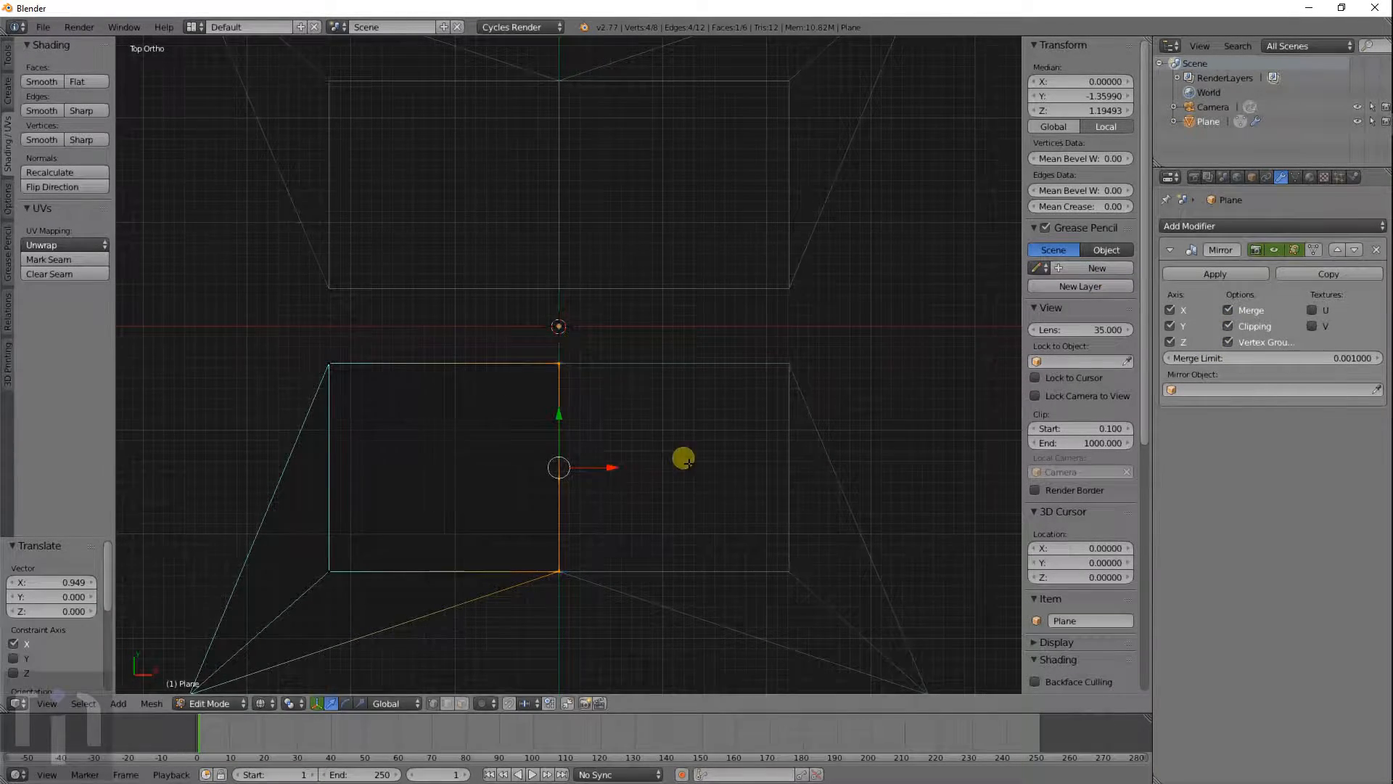
# Step: Try to move the merged side vertices along X off the mirror plane, then deselect everything in solid shading
pyautogui.press('g')
pyautogui.press('x')
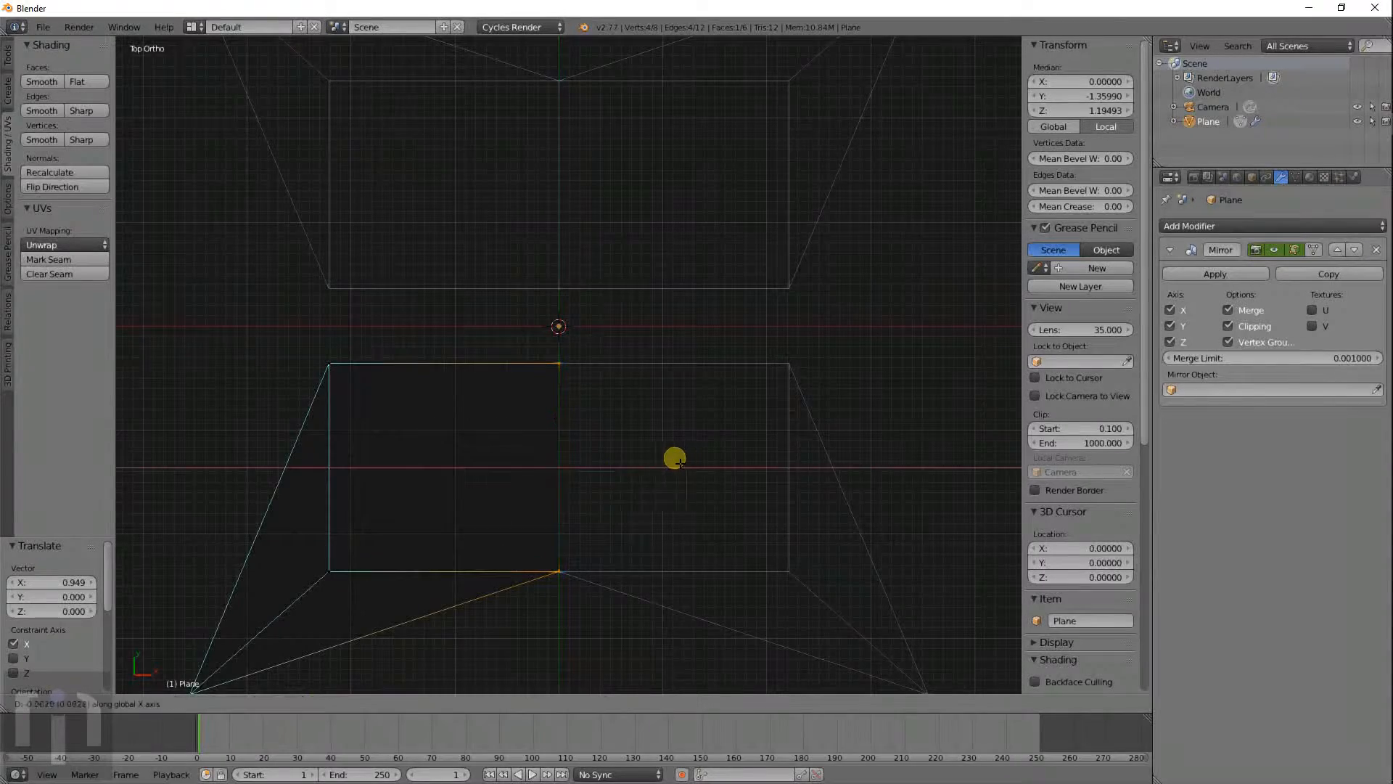
pyautogui.rightClick(643, 458)
pyautogui.moveTo(622, 513); pyautogui.dragTo(623, 389, button='middle')
pyautogui.press('g')
pyautogui.press('x')
pyautogui.click(623, 390)
pyautogui.press('a')
pyautogui.press('z')
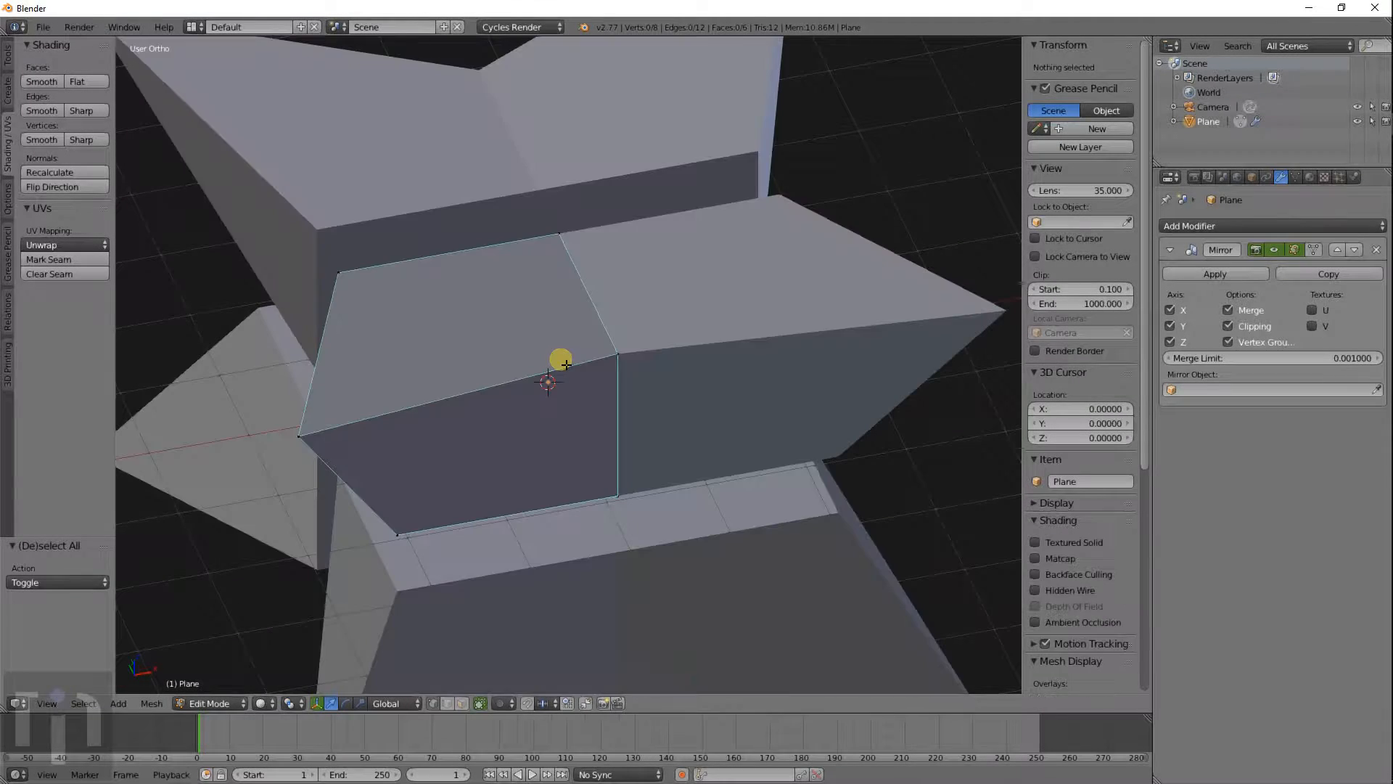
# Step: Select the whole mesh and try moving it along X with clipping enabled
pyautogui.press('a')
pyautogui.press('g')
pyautogui.press('x')
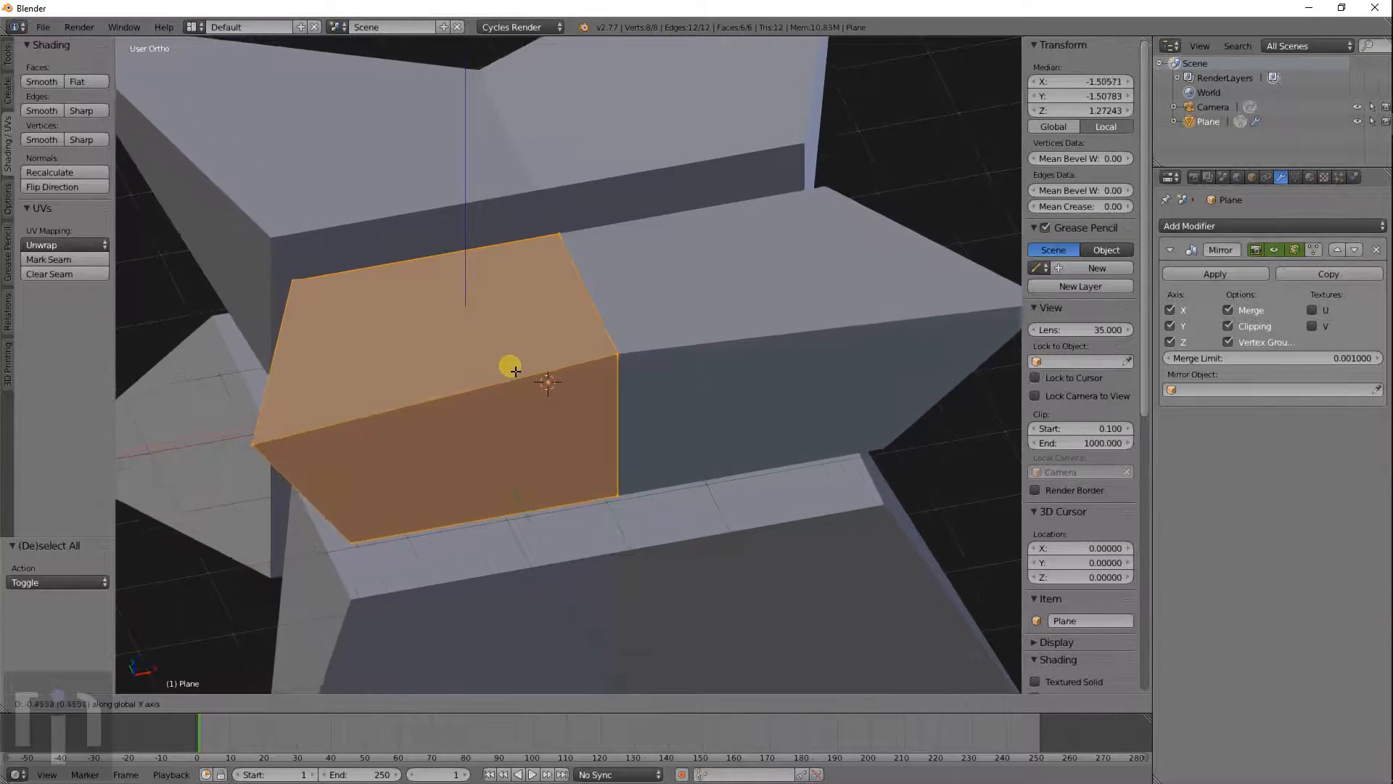
pyautogui.click(514, 397)
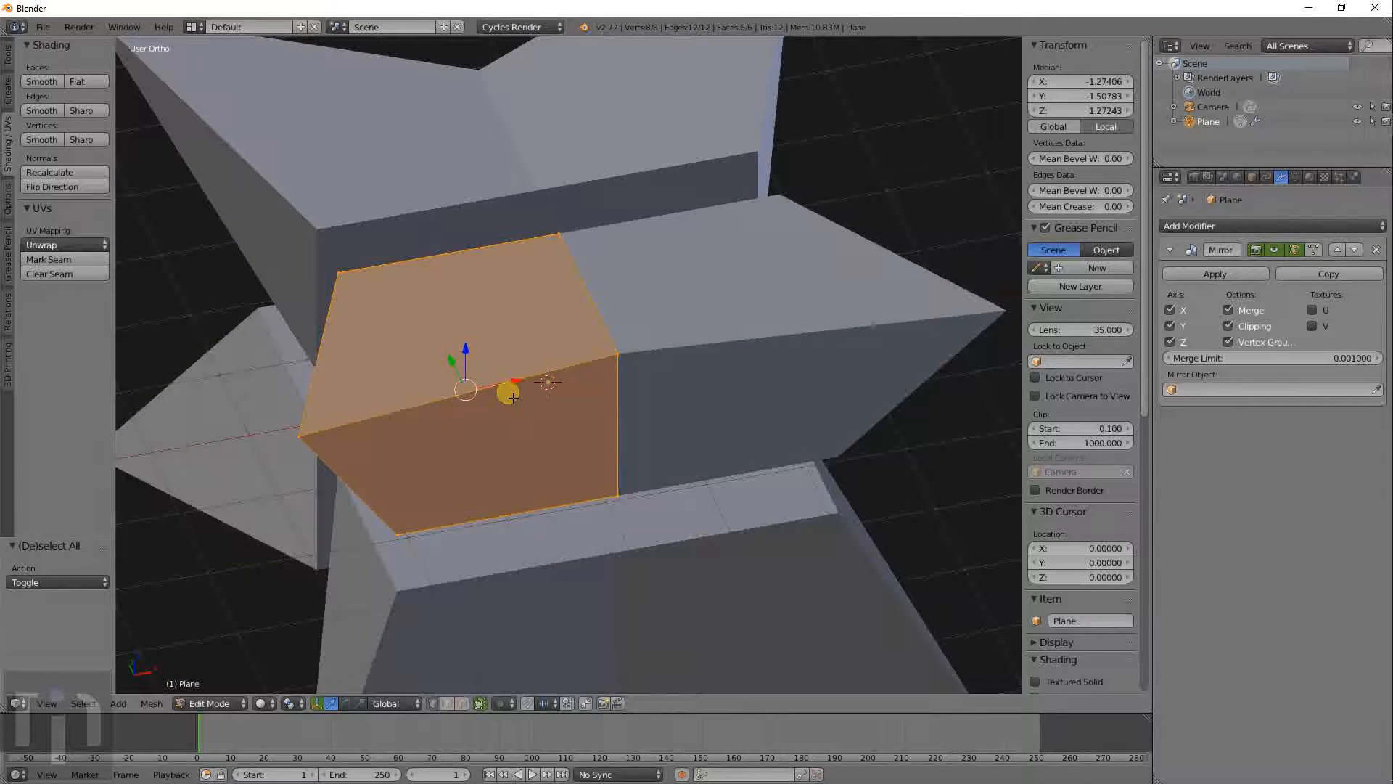
# Step: Select the four vertices of the side facing the Y mirror plane and move them along Y onto that plane
pyautogui.moveTo(606, 322); pyautogui.dragTo(684, 310, button='middle')
pyautogui.moveTo(611, 336); pyautogui.dragTo(622, 324, button='middle')
pyautogui.press('a')
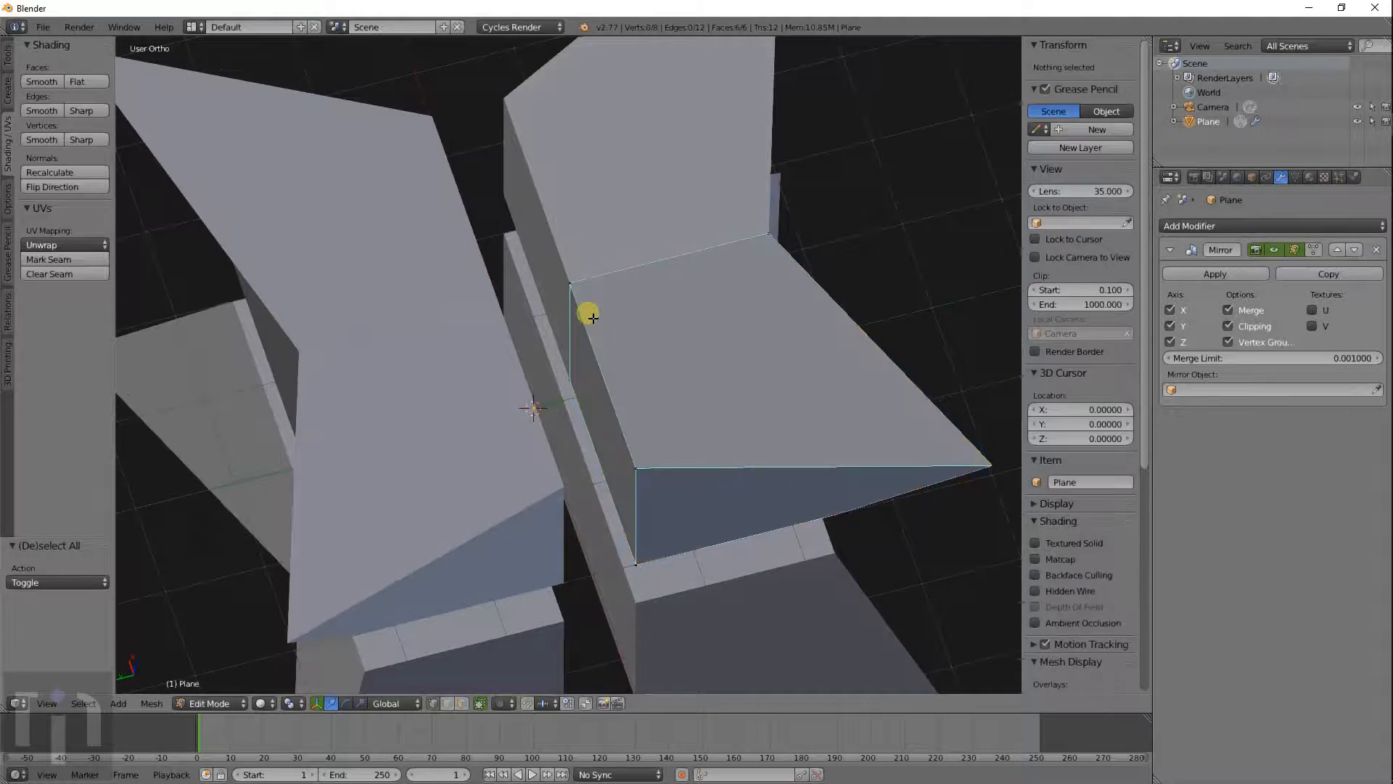
pyautogui.rightClick(575, 296)
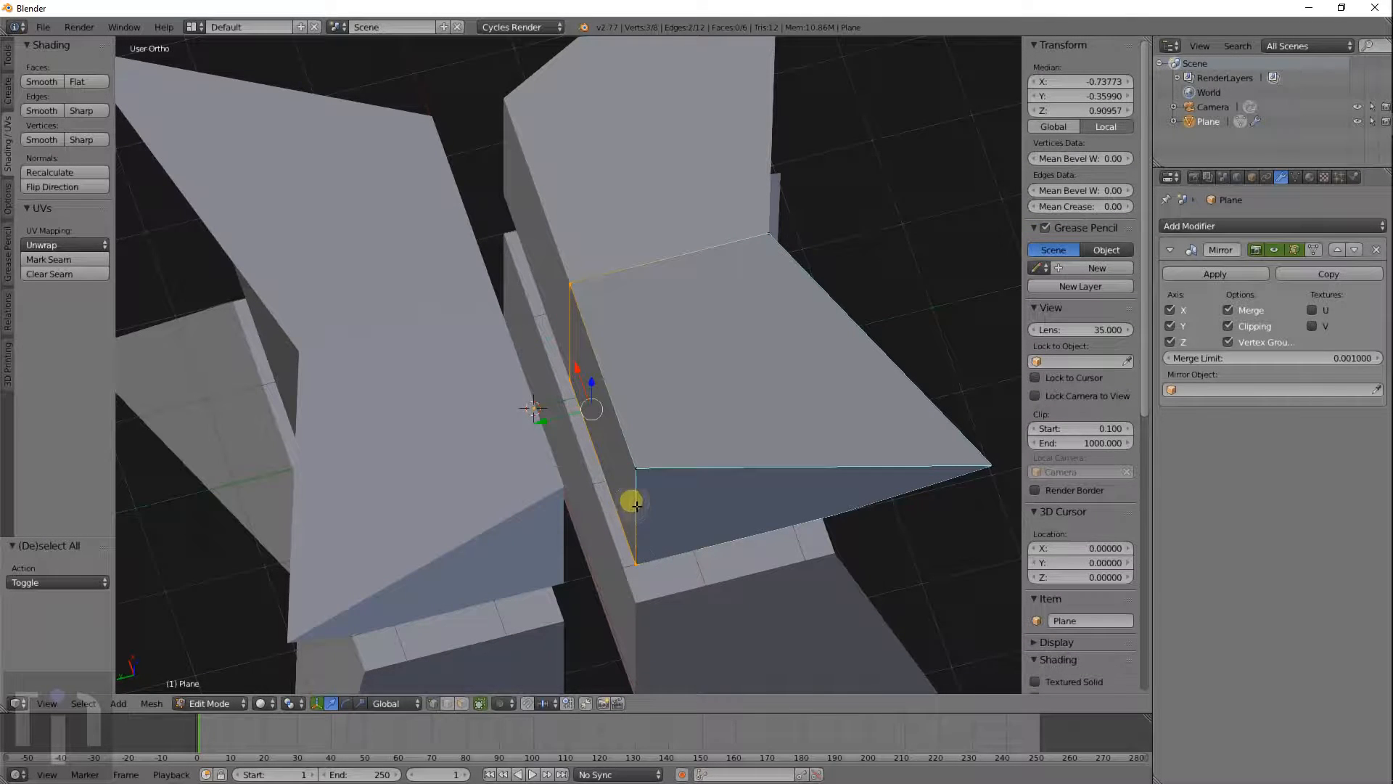
pyautogui.keyDown('shift'); pyautogui.rightClick(641, 478); pyautogui.keyUp('shift')
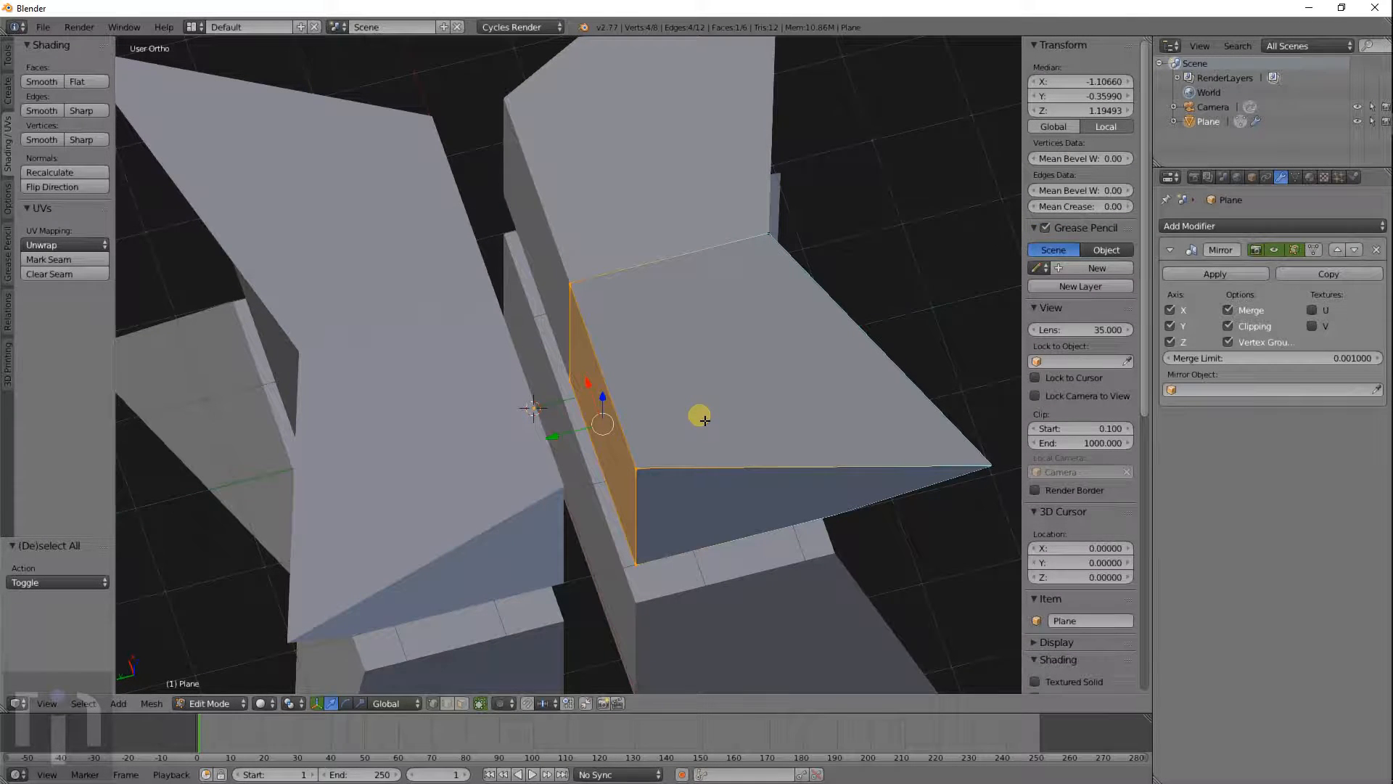
pyautogui.press('g')
pyautogui.press('y')
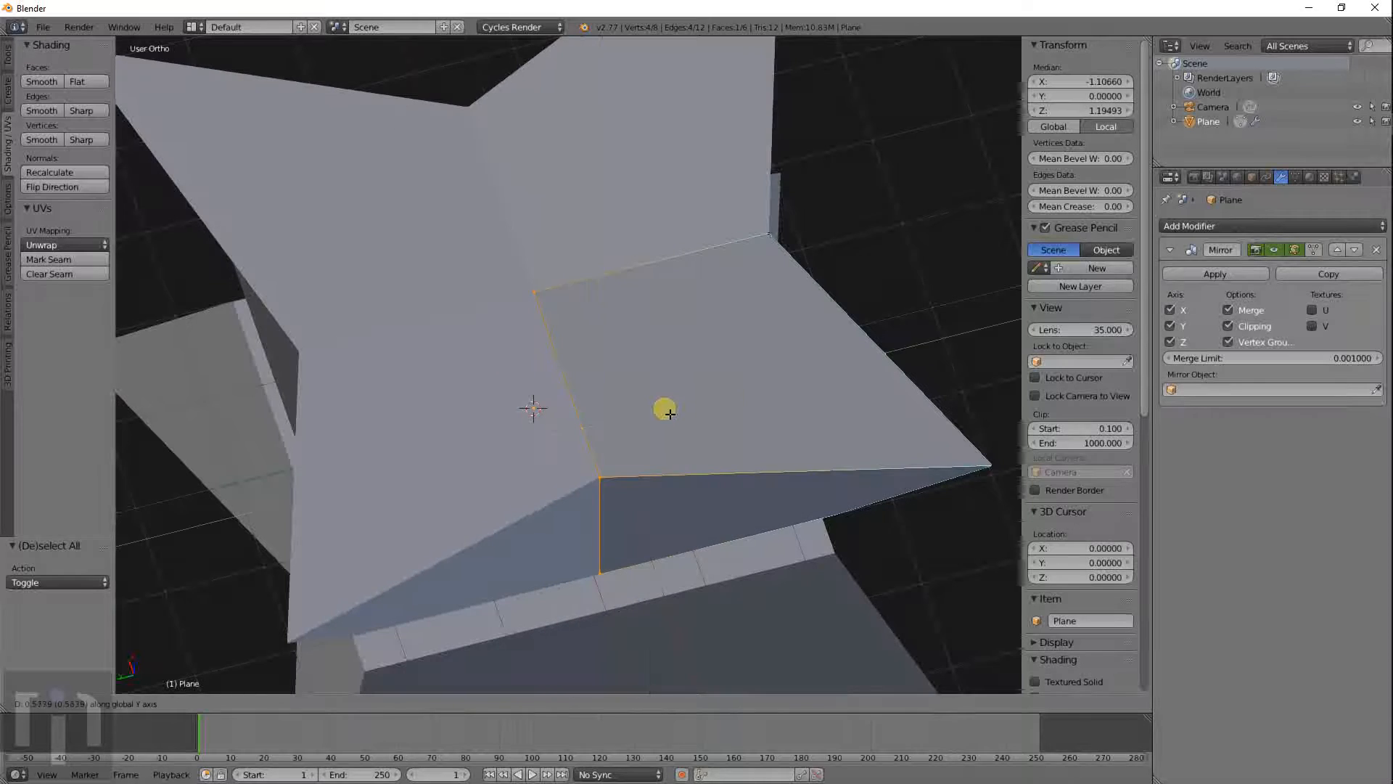
pyautogui.click(624, 424)
# Step: Try moving the side on the Y mirror plane along Y and then along Z
pyautogui.press('g')
pyautogui.press('y')
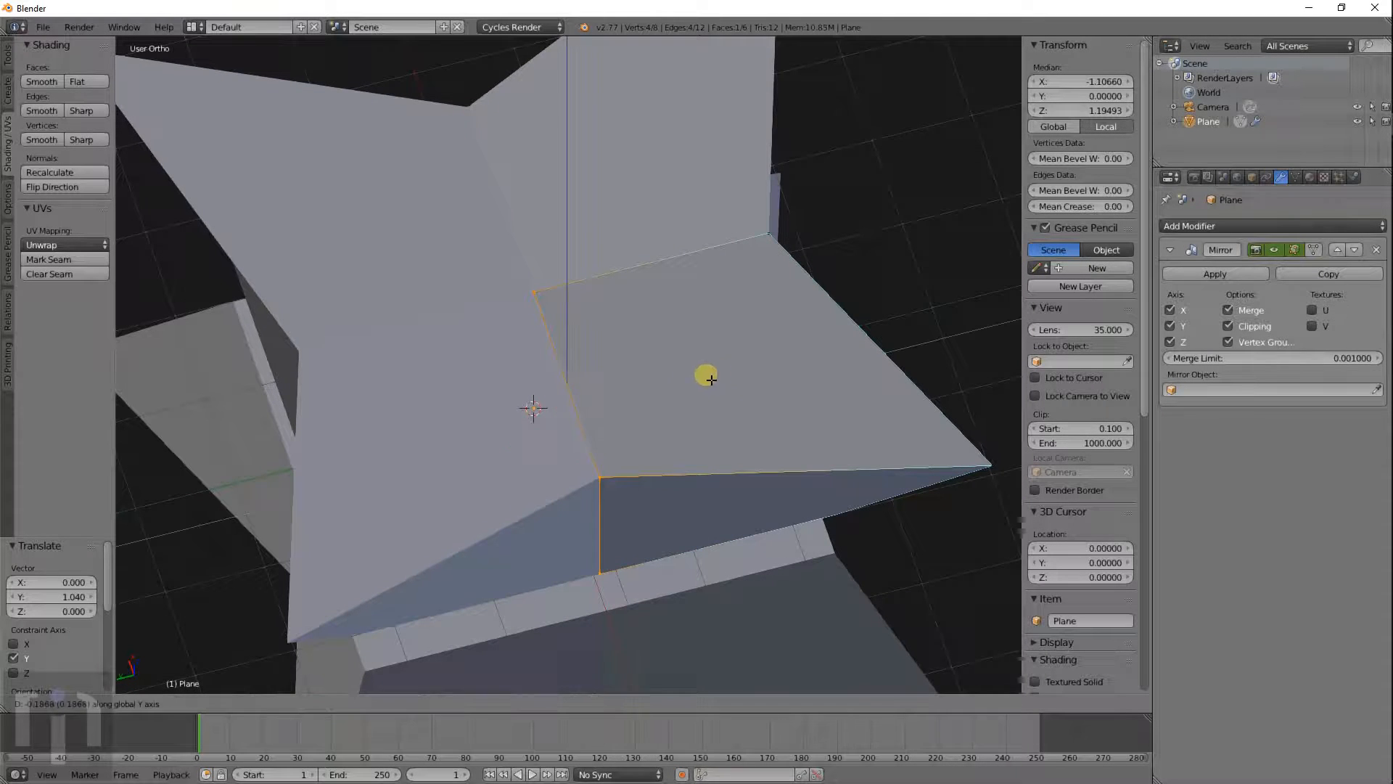
pyautogui.press('z')
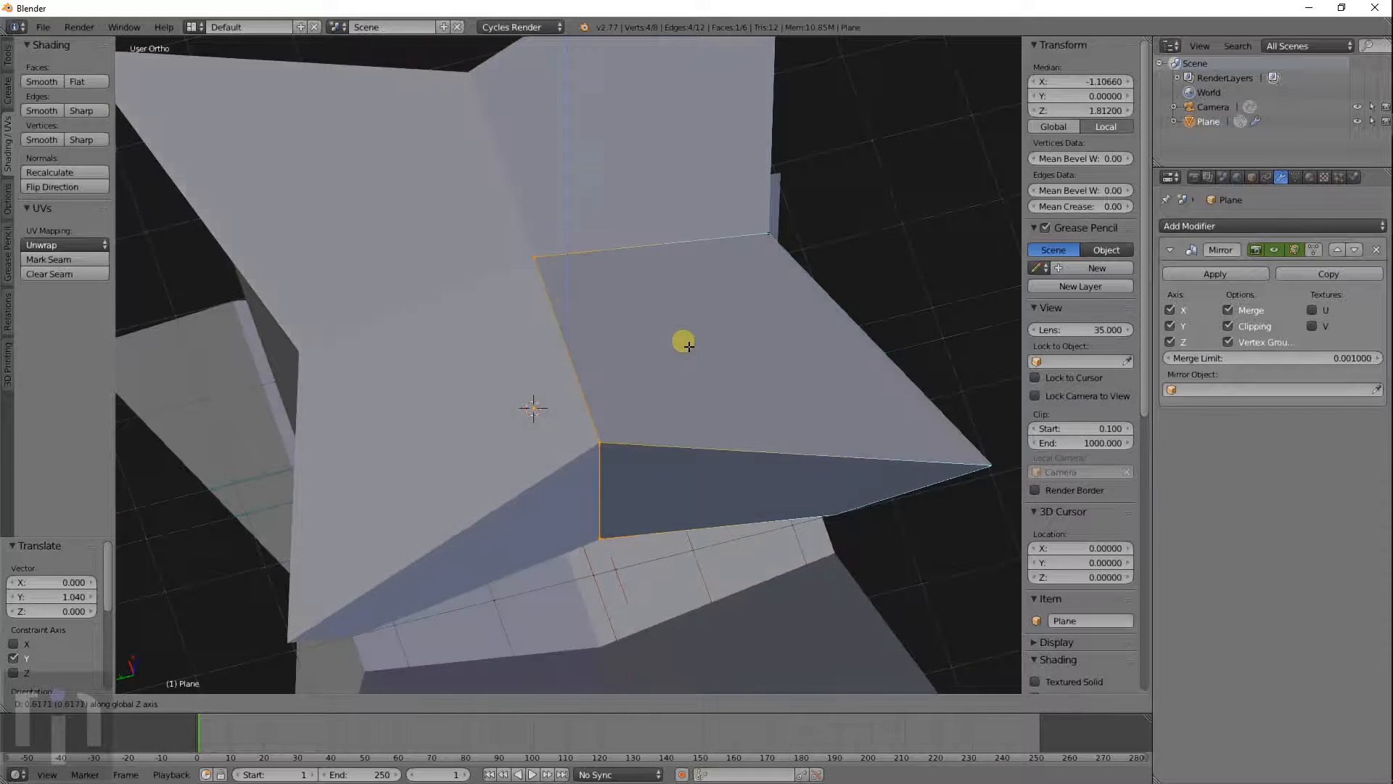
pyautogui.rightClick(690, 346)
# Step: Select the block's four bottom vertices and move them down along Z onto the Z mirror plane
pyautogui.moveTo(691, 380); pyautogui.dragTo(653, 254, button='middle')
pyautogui.press('a')
pyautogui.rightClick(535, 375)
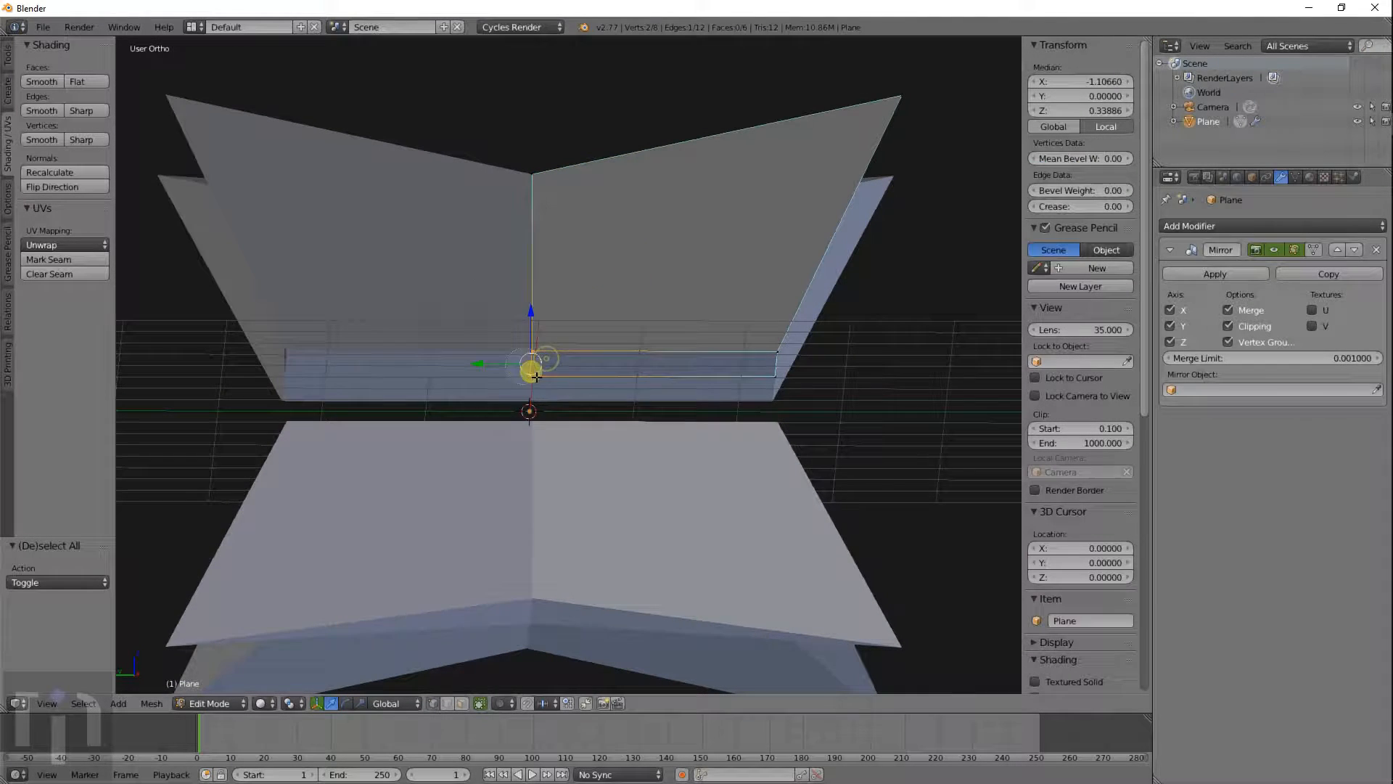
pyautogui.keyDown('shift'); pyautogui.rightClick(771, 379); pyautogui.keyUp('shift')
pyautogui.keyDown('shift'); pyautogui.rightClick(774, 362); pyautogui.keyUp('shift')
pyautogui.press('g')
pyautogui.press('x')
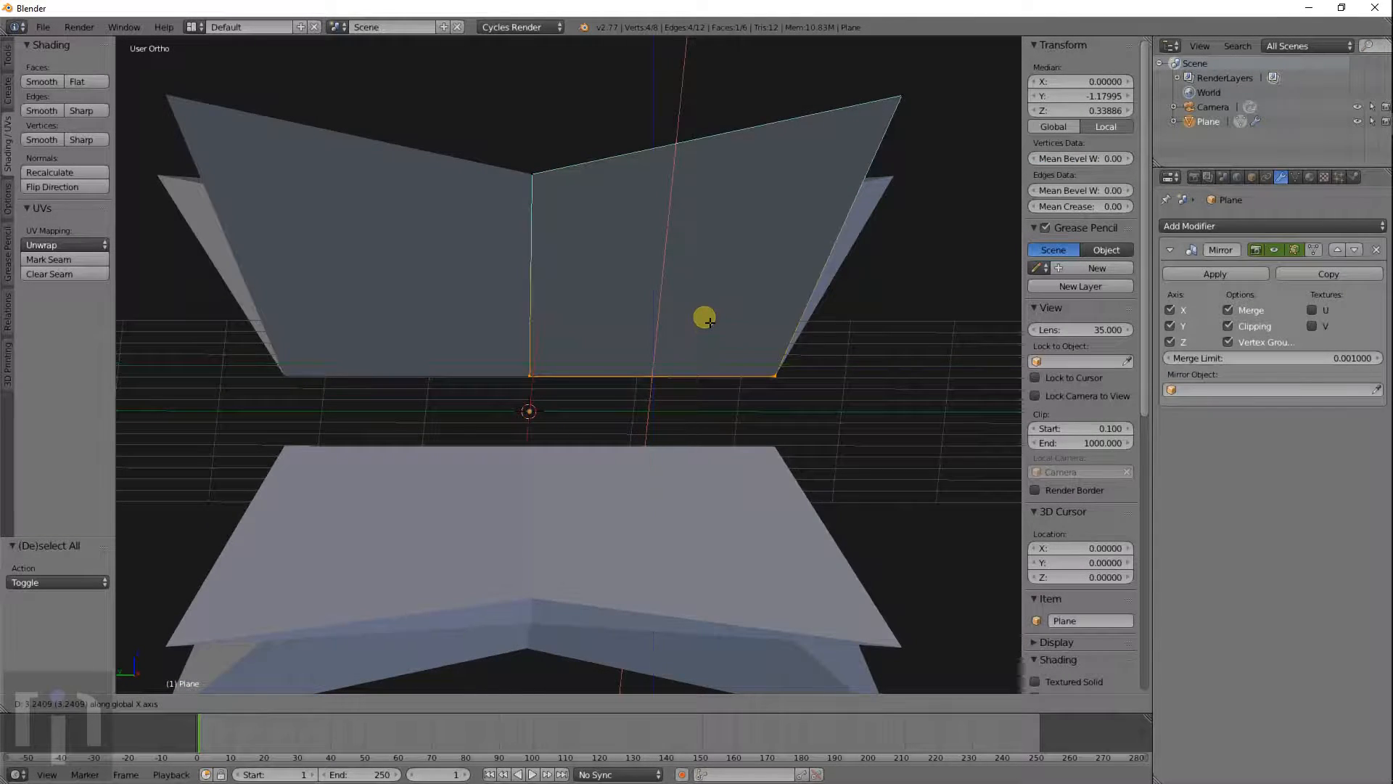
pyautogui.press('z')
pyautogui.click(711, 403)
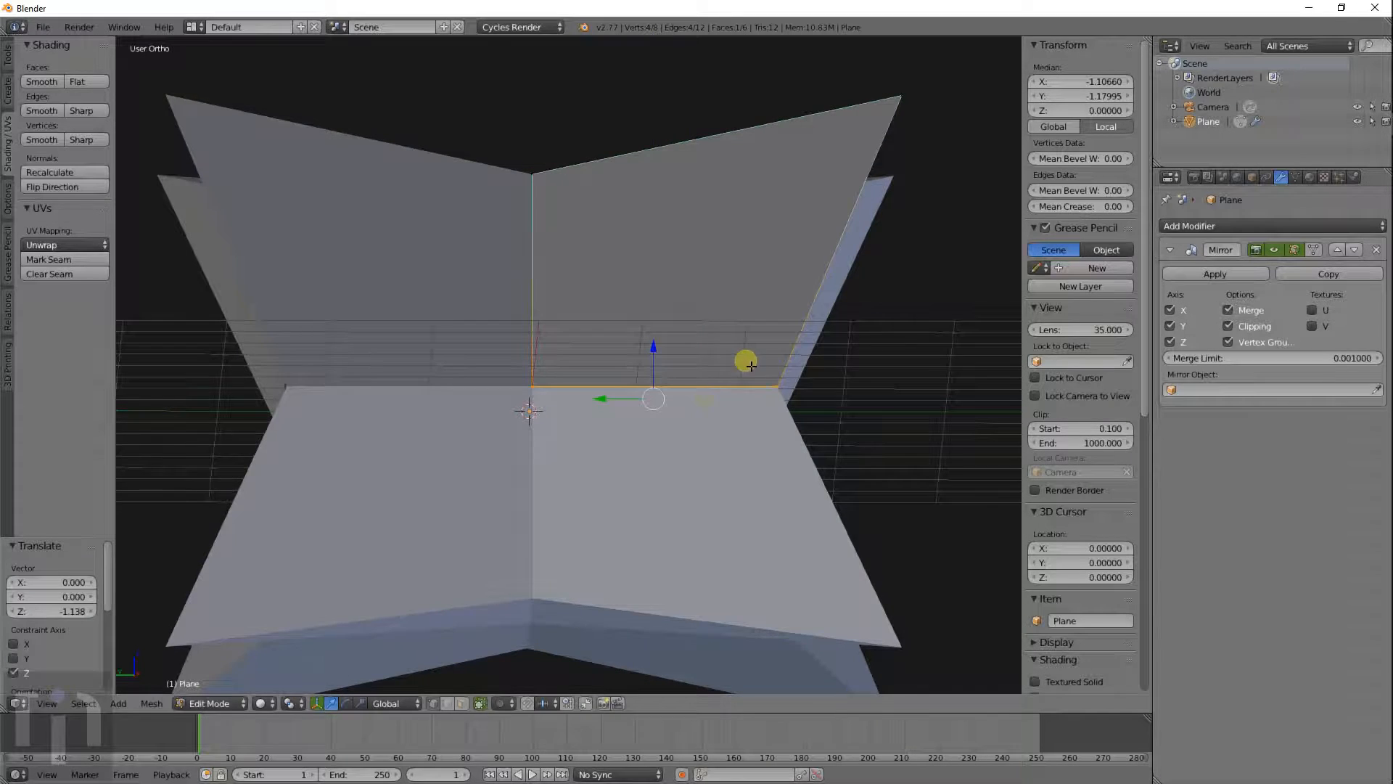
# Step: Pull the protruding outer corner vertex inward with two free moves, the second about -0.83 X, 0.63 Y, -0.81 Z
pyautogui.moveTo(746, 361); pyautogui.dragTo(631, 411, button='middle')
pyautogui.press('a')
pyautogui.scroll(-4, 711, 392)
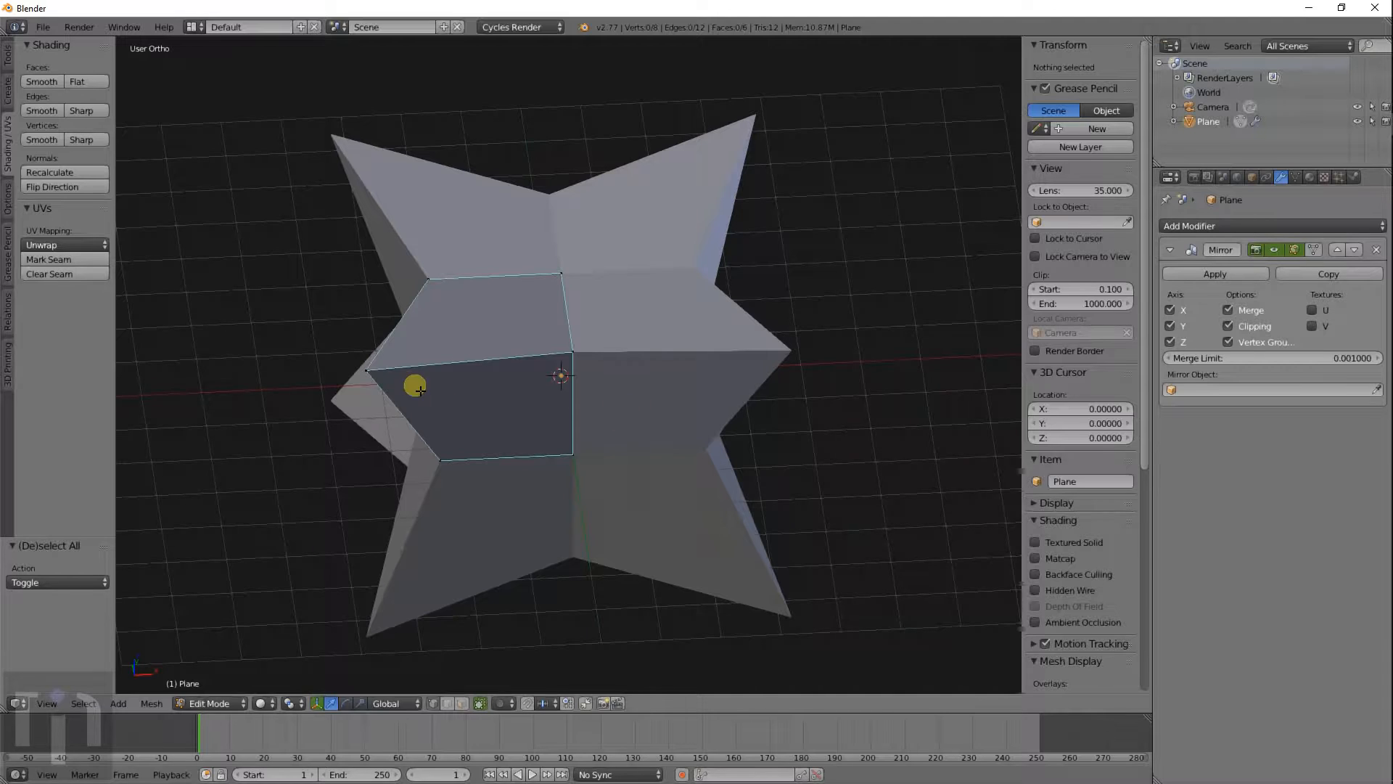
pyautogui.rightClick(366, 371)
pyautogui.moveTo(367, 367); pyautogui.dragTo(559, 399, button='middle')
pyautogui.press('g')
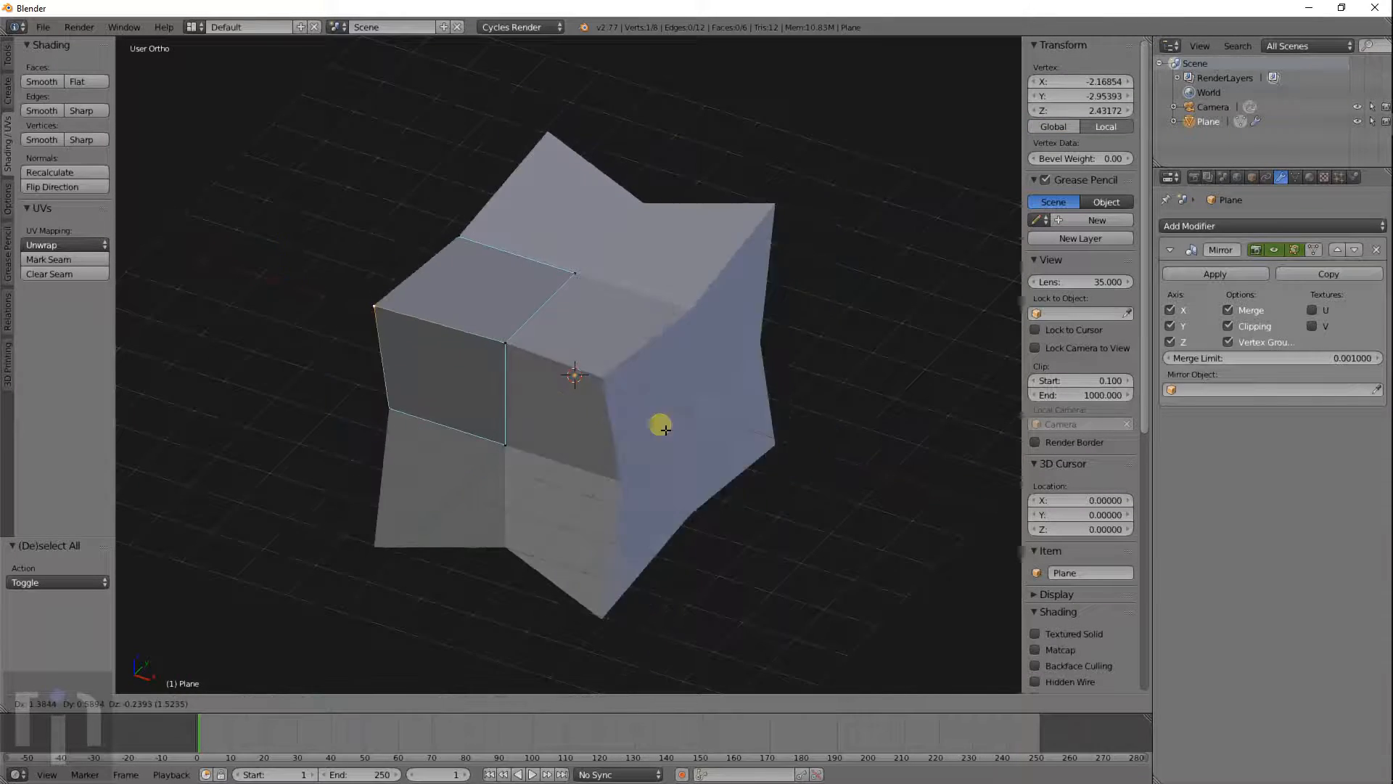
pyautogui.click(730, 433)
pyautogui.moveTo(730, 432); pyautogui.dragTo(604, 477, button='middle')
pyautogui.press('g')
pyautogui.click(679, 433)
# Step: Select the upper outer vertex on the X mirror seam and try moving it freely off the seam
pyautogui.scroll(3, 589, 463)
pyautogui.rightClick(512, 426)
pyautogui.press('g')
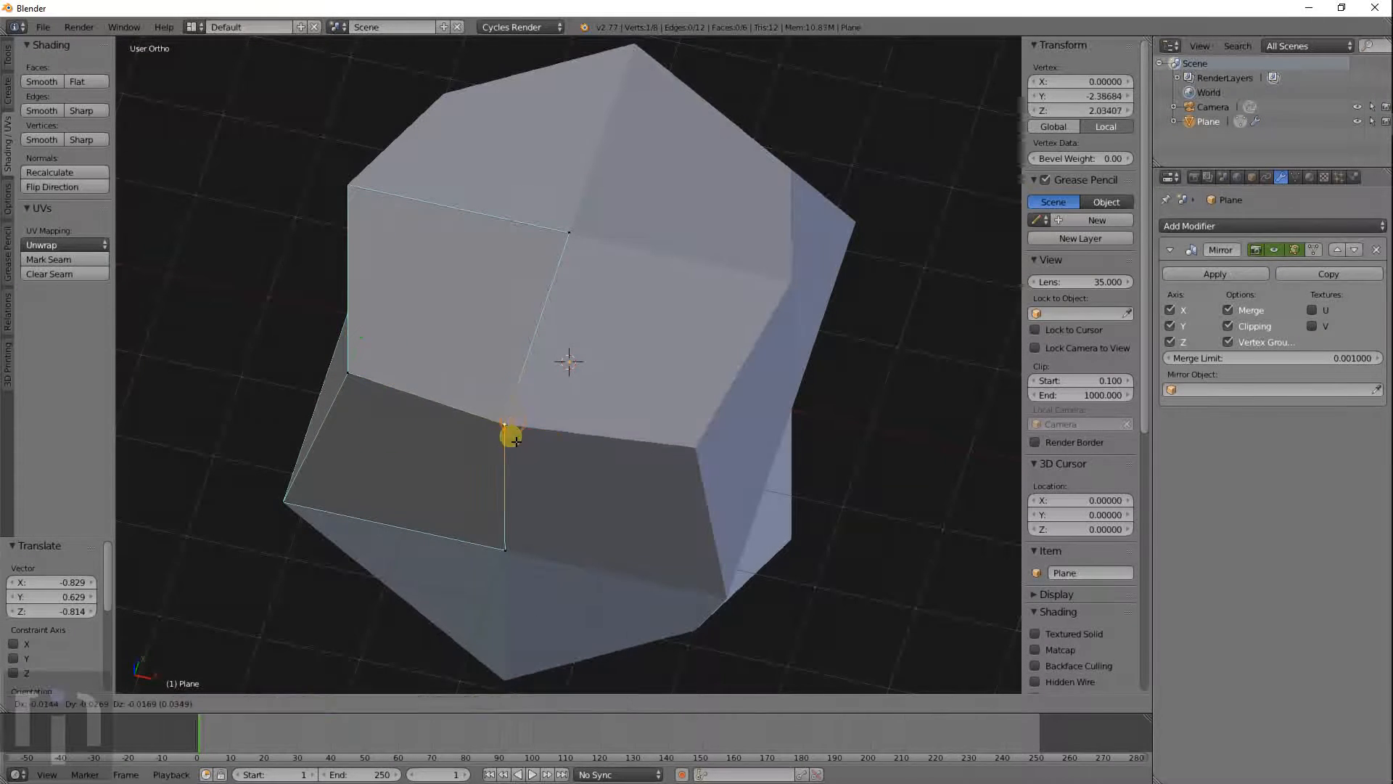
pyautogui.rightClick(399, 519)
pyautogui.press('g')
pyautogui.click(467, 529)
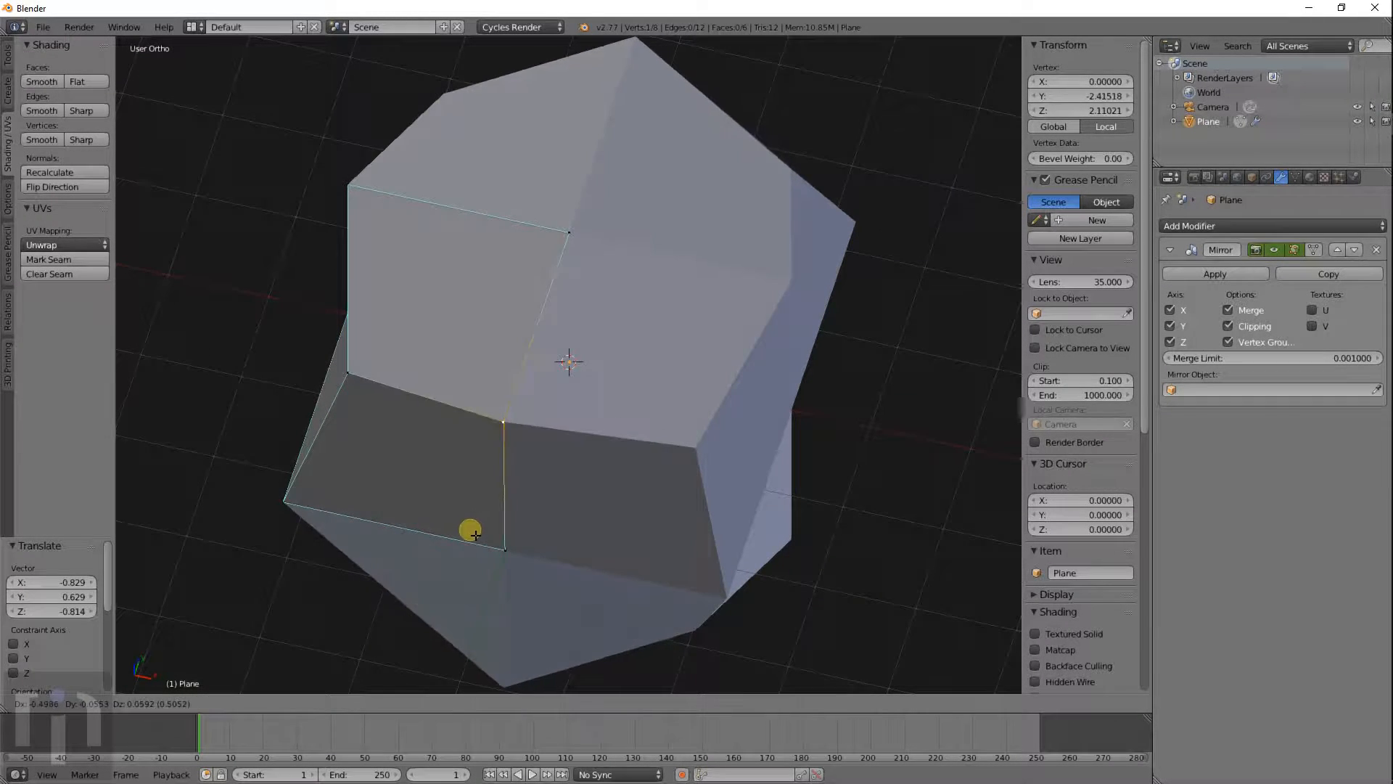
pyautogui.moveTo(550, 516); pyautogui.dragTo(581, 507, button='middle')
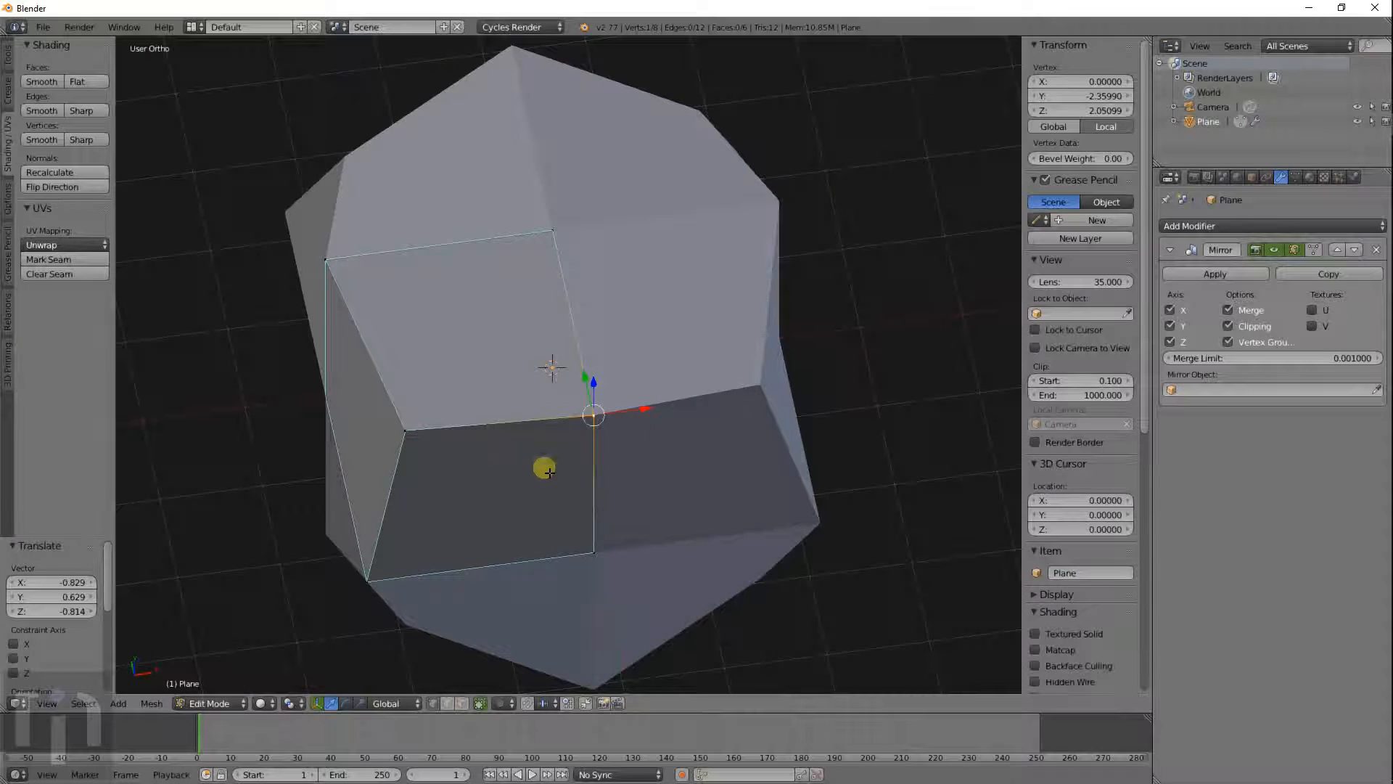
pyautogui.press('g')
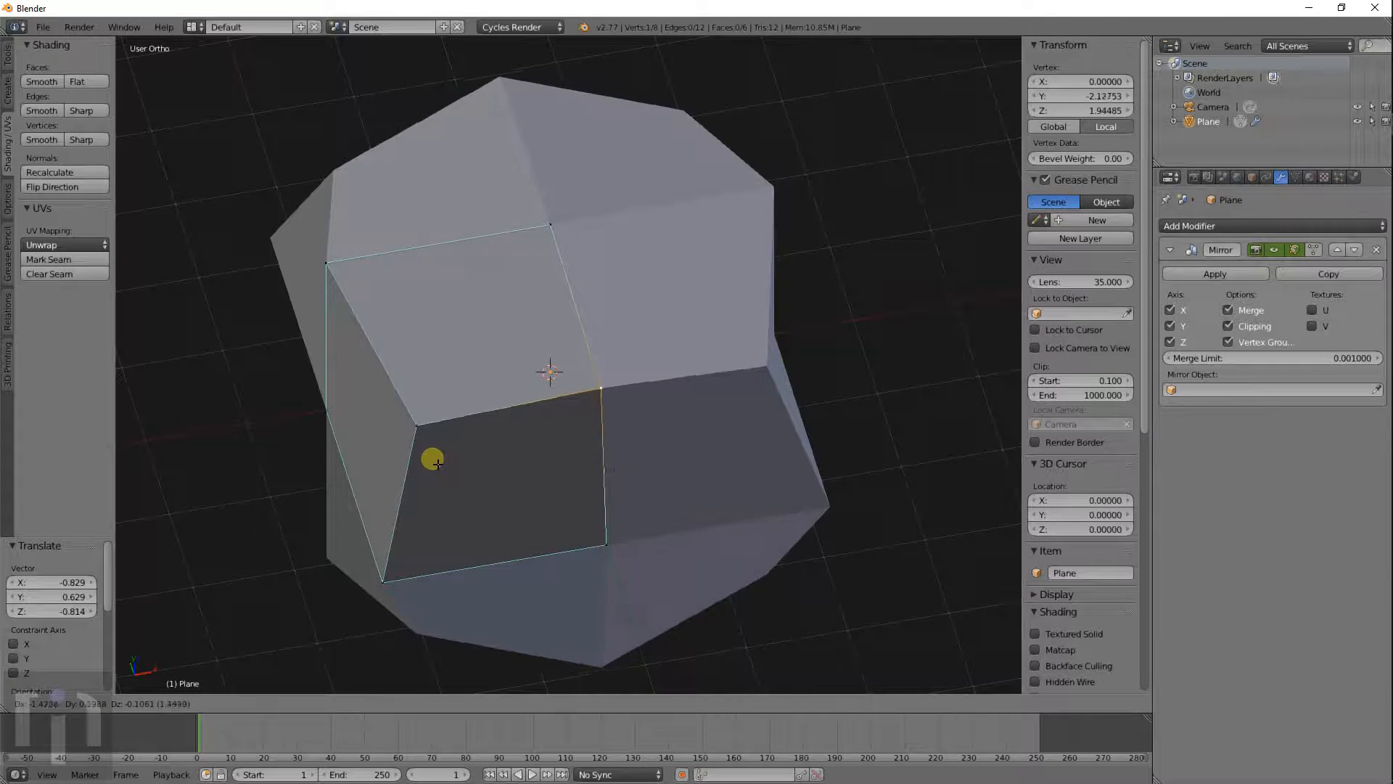
pyautogui.click(499, 462)
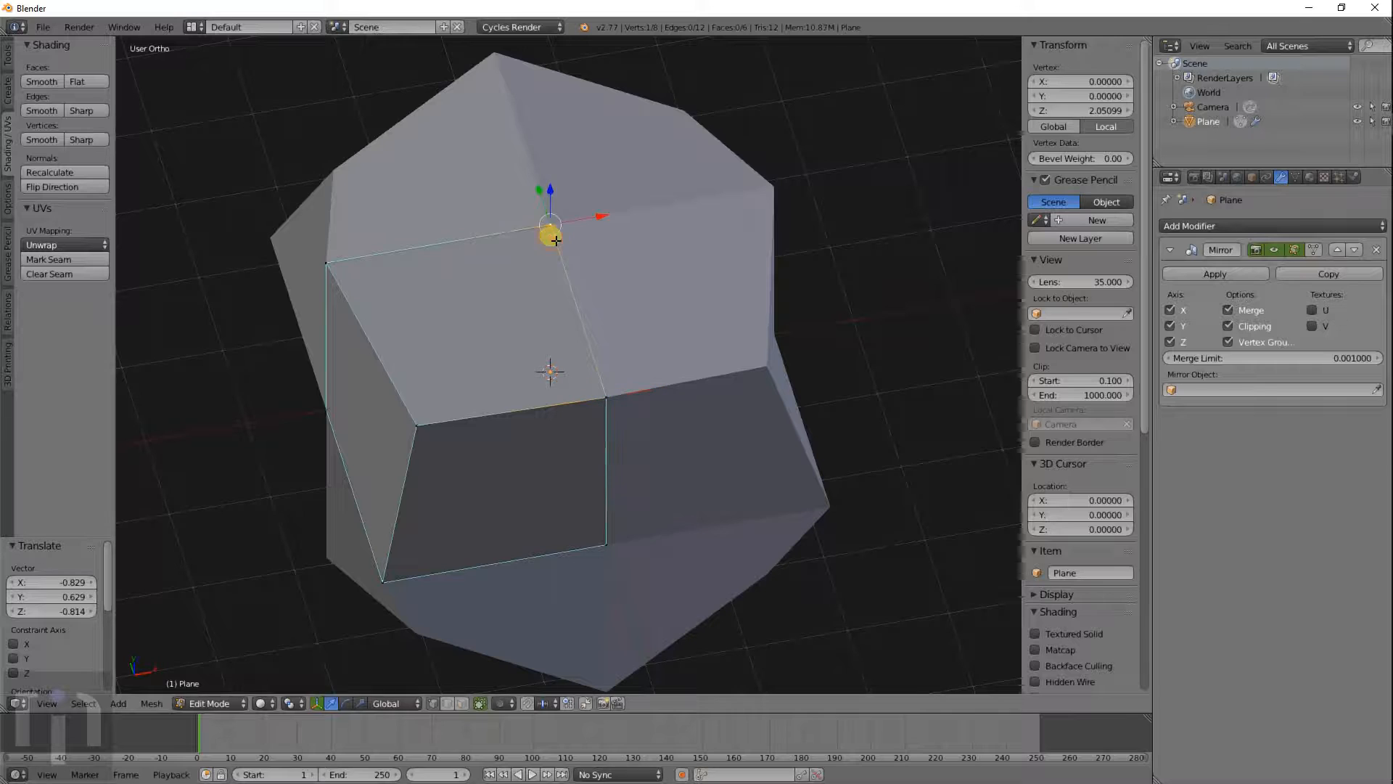
# Step: Try moving the top vertex on the Z axis and, in wireframe, the vertex at the object's origin
pyautogui.press('g')
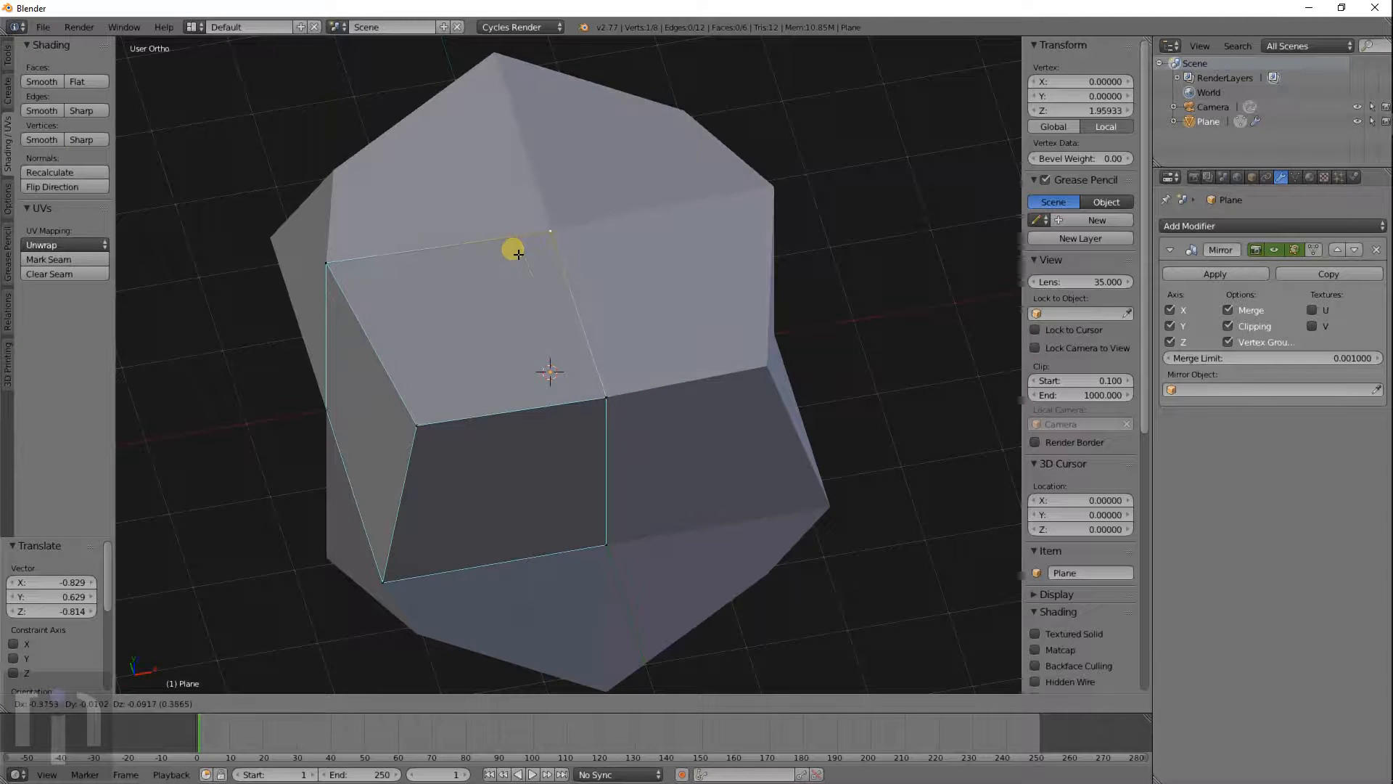
pyautogui.click(524, 240)
pyautogui.moveTo(555, 334)
pyautogui.mouseDown(button='middle')
pyautogui.moveTo(563, 230)
pyautogui.moveTo(582, 351)
pyautogui.moveTo(555, 415)
pyautogui.moveTo(578, 414)
pyautogui.mouseUp(button='middle')
pyautogui.press('z')
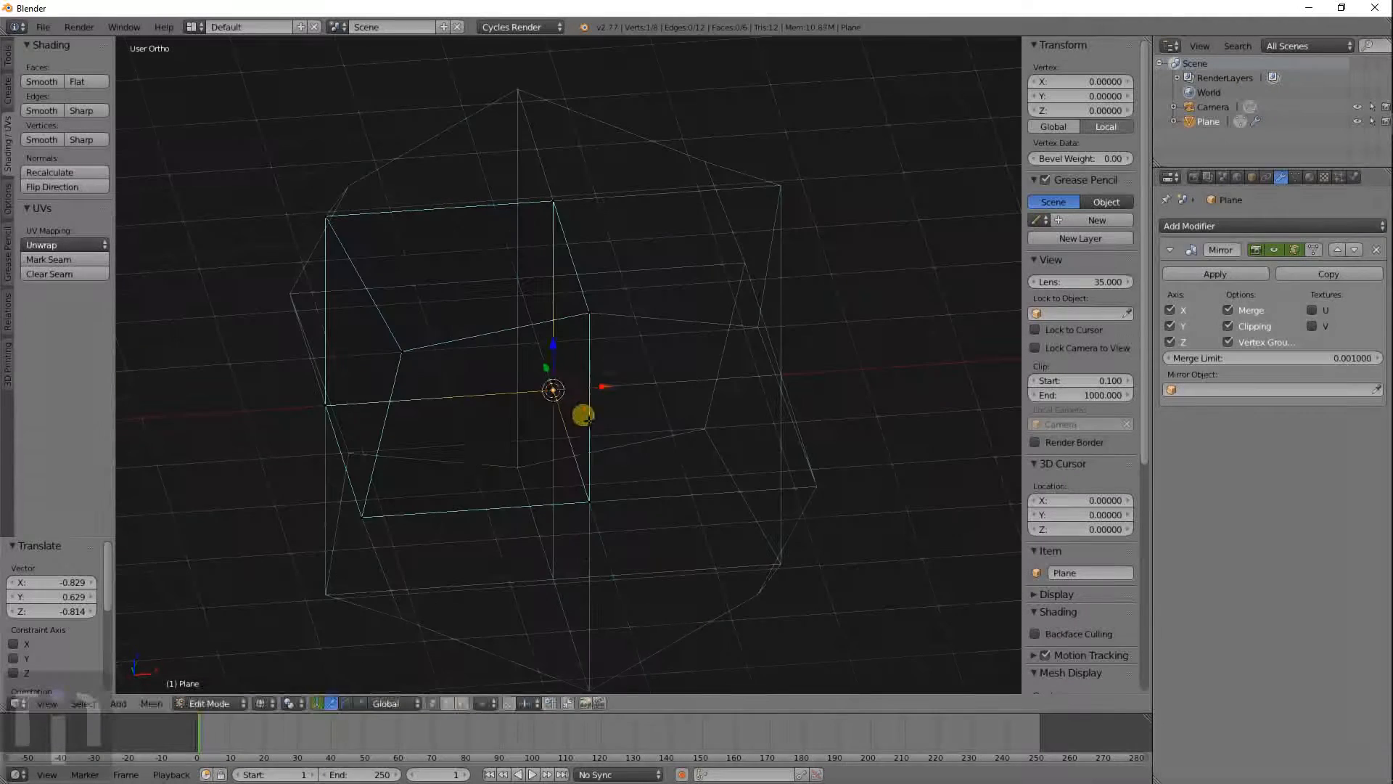
pyautogui.press('g')
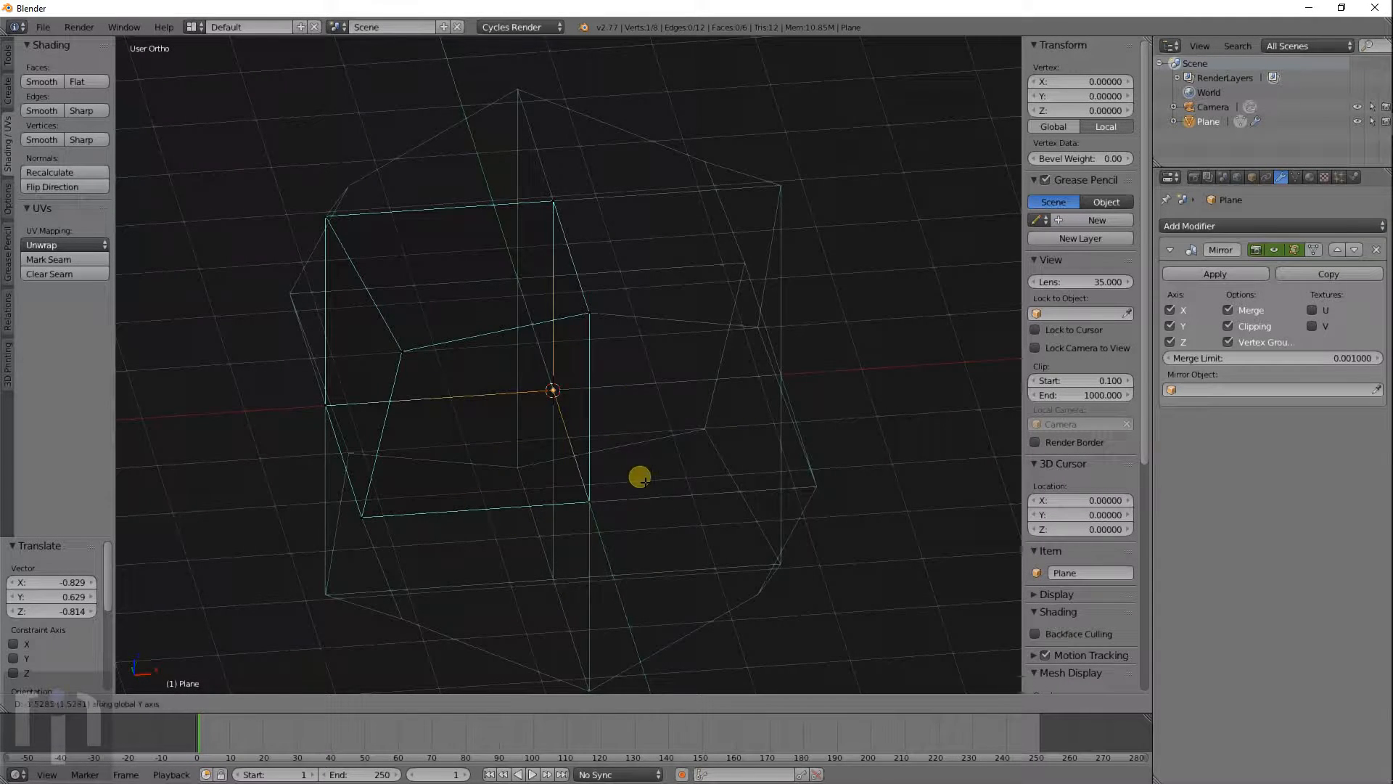
pyautogui.click(348, 350)
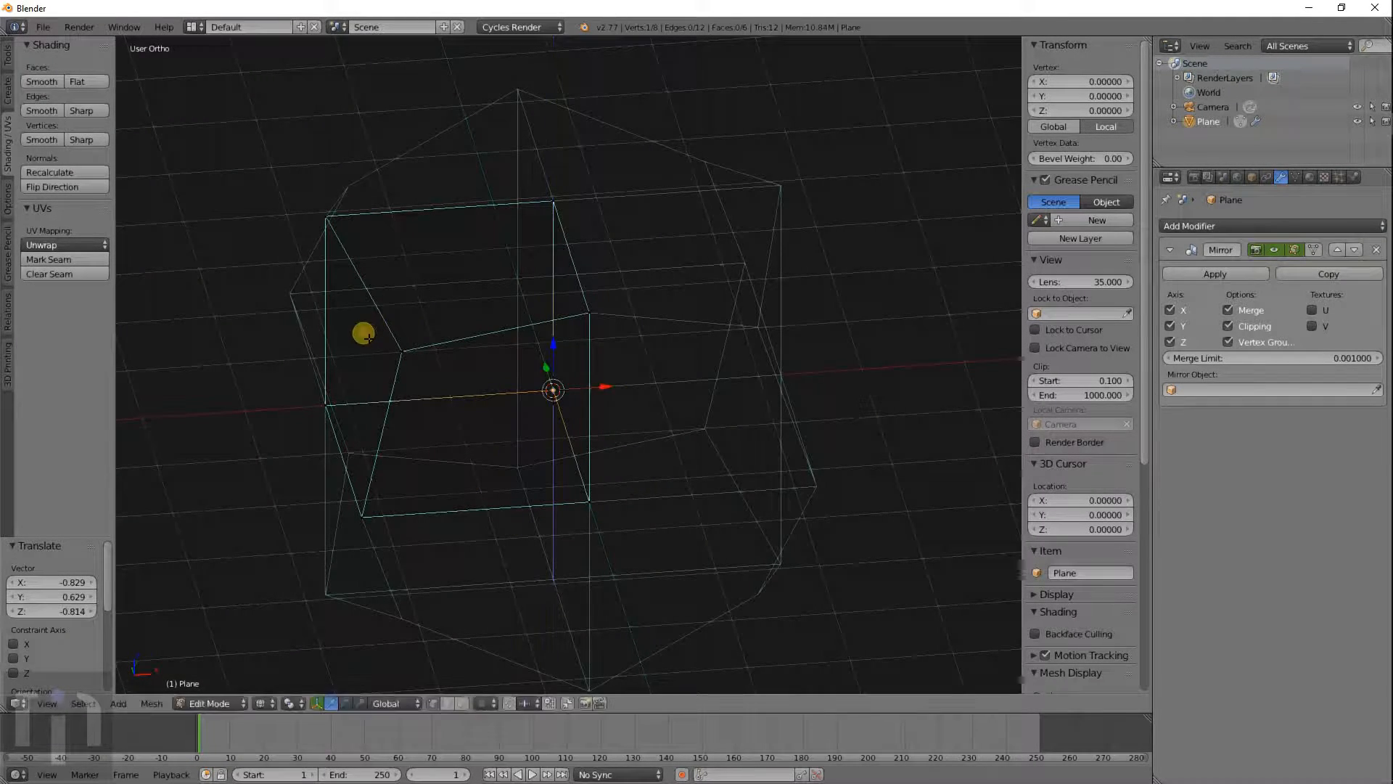
# Step: Limit the Mirror modifier to the X axis by turning off Y and Z, and return to solid shading
pyautogui.click(1169, 312)
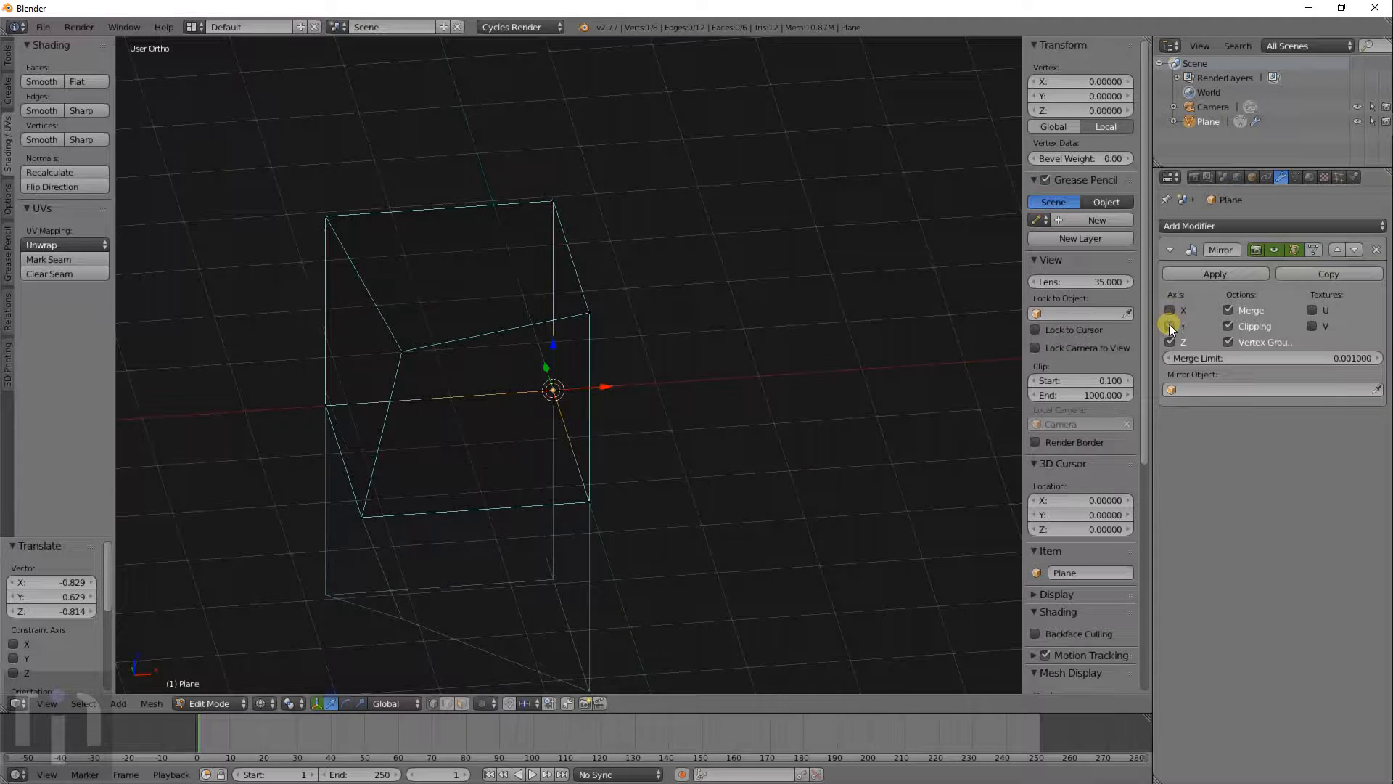
pyautogui.click(1169, 341)
pyautogui.press('z')
pyautogui.moveTo(606, 405)
pyautogui.mouseDown(button='middle')
pyautogui.moveTo(824, 429)
pyautogui.moveTo(903, 384)
pyautogui.moveTo(836, 233)
pyautogui.moveTo(771, 311)
pyautogui.moveTo(564, 398)
pyautogui.moveTo(433, 334)
pyautogui.moveTo(929, 319)
pyautogui.mouseUp(button='middle')
pyautogui.click(1169, 310)
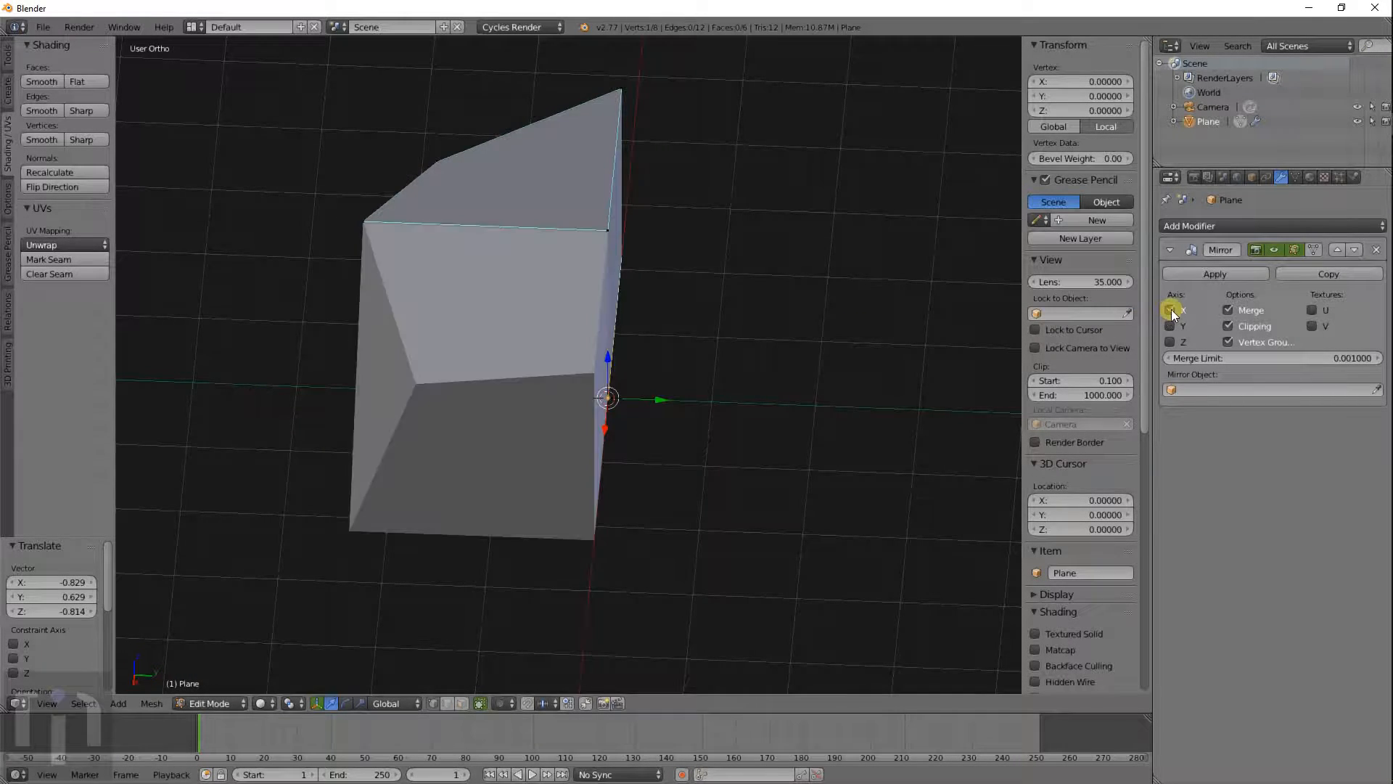
# Step: Move the vertex at the object's origin freely along the X seam to about 0.17 Y, -0.30 Z
pyautogui.moveTo(784, 426); pyautogui.dragTo(612, 424, button='middle')
pyautogui.scroll(3, 602, 425)
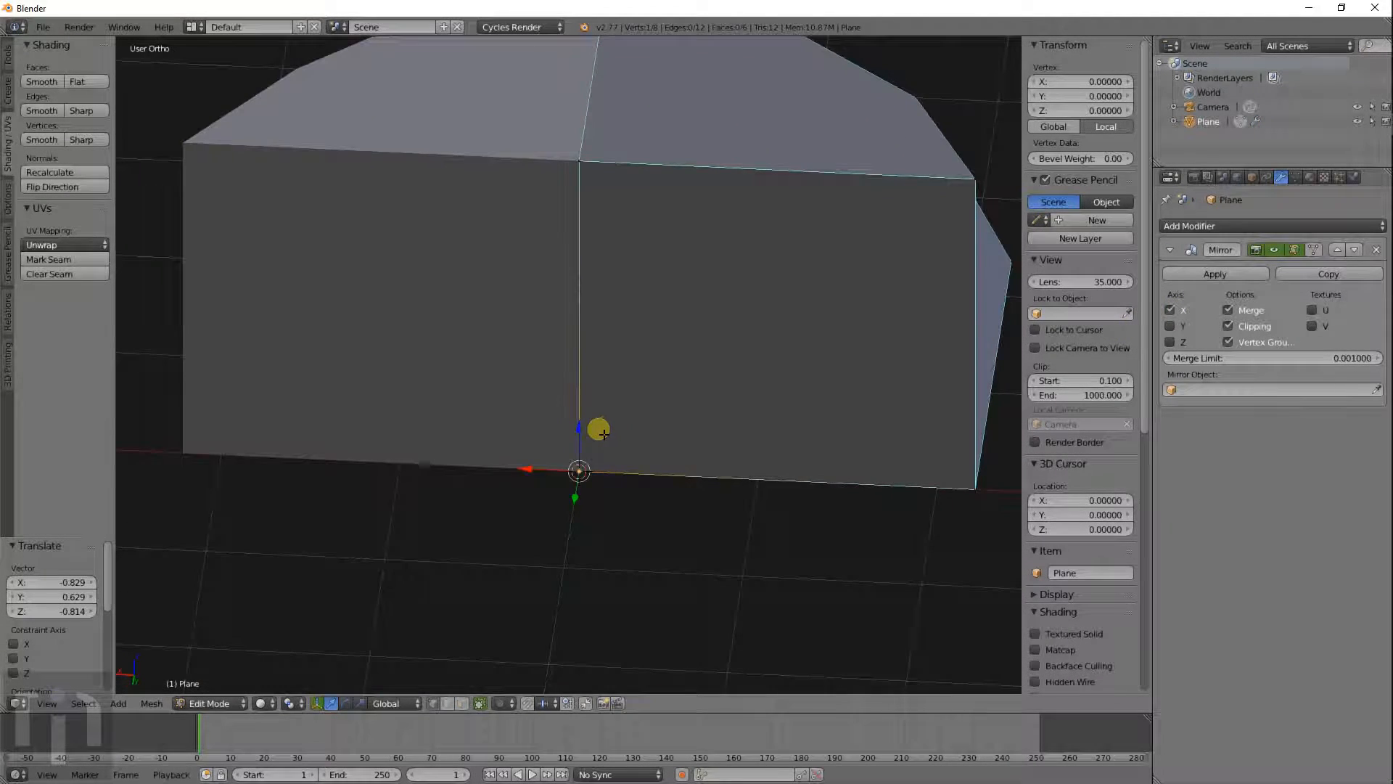
pyautogui.press('g')
pyautogui.click(647, 510)
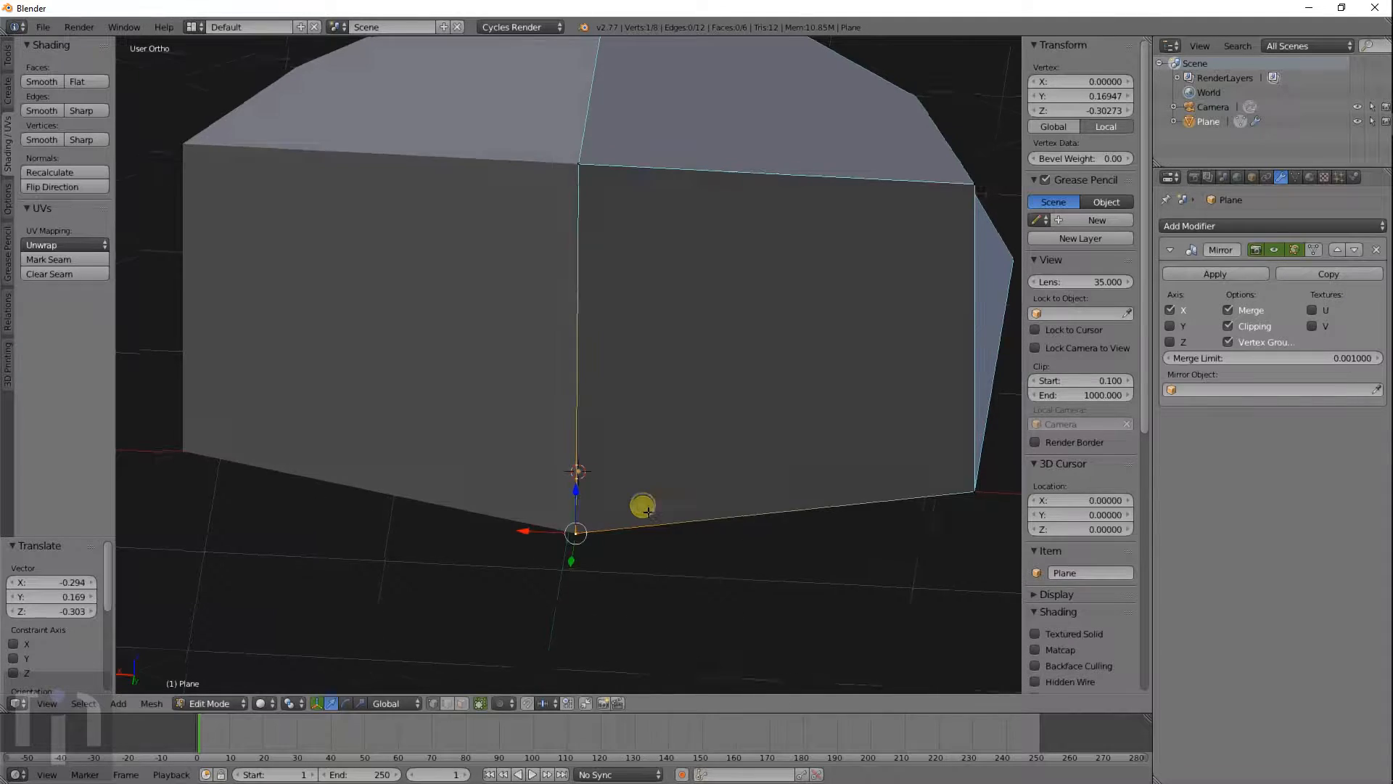
pyautogui.scroll(-3, 637, 503)
pyautogui.moveTo(637, 503); pyautogui.dragTo(549, 462, button='middle')
pyautogui.moveTo(659, 468); pyautogui.dragTo(562, 453, button='middle')
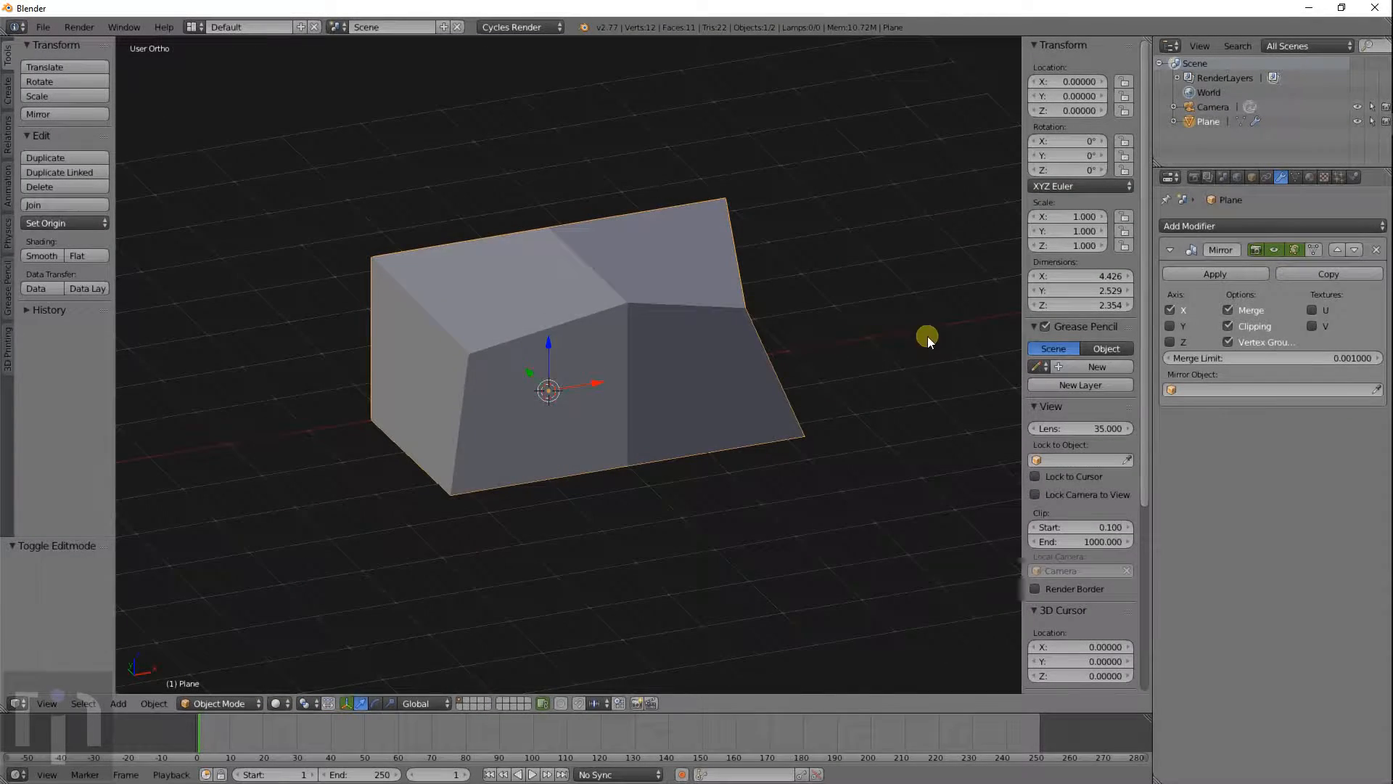
# Step: Apply the Mirror modifier to the block and select its entire mesh in wireframe in Edit Mode
pyautogui.click(1214, 273)
pyautogui.press('Tab')
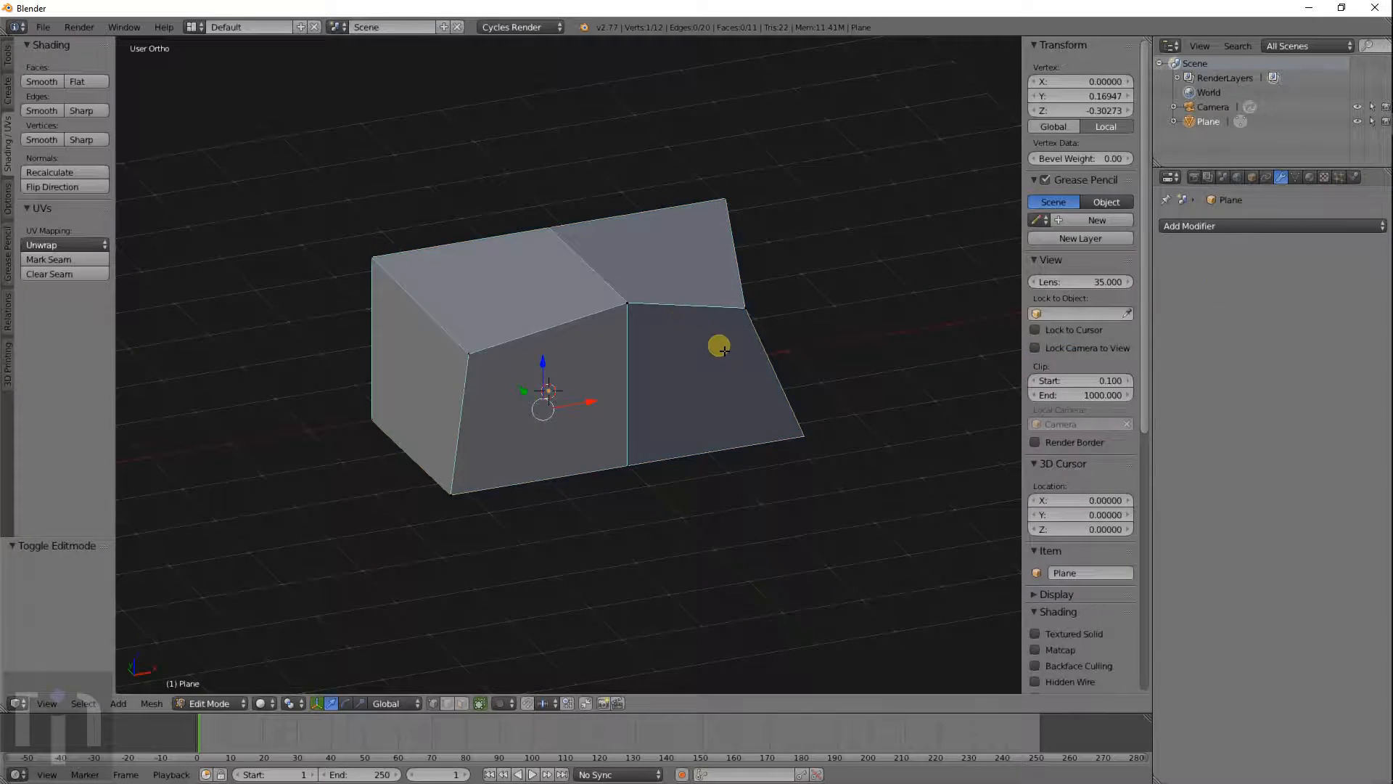
pyautogui.press('z')
pyautogui.moveTo(724, 352); pyautogui.dragTo(718, 392, button='middle')
pyautogui.press('a')
pyautogui.press('a')
# Step: Return the block to solid shading in Object Mode and delete the whole object
pyautogui.press('x')
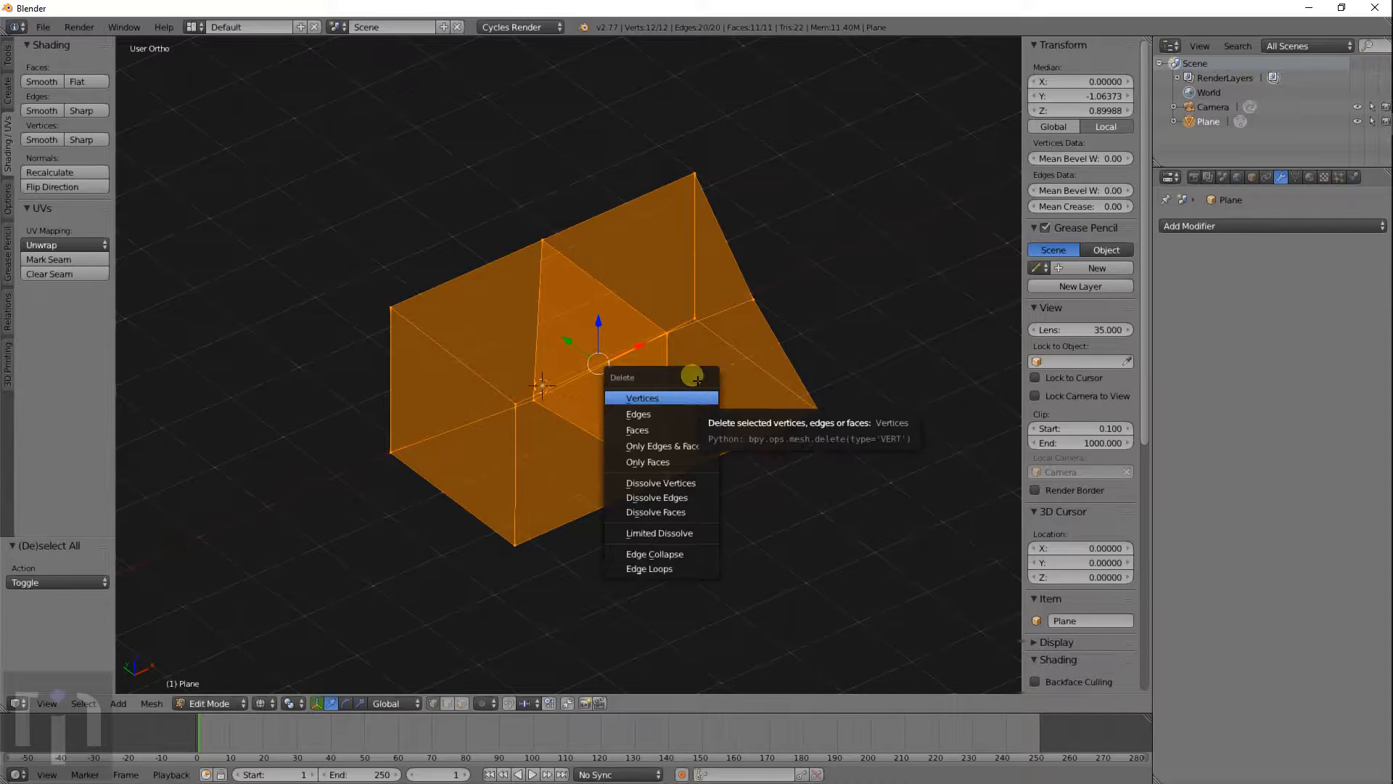
pyautogui.press('z')
pyautogui.press('Tab')
pyautogui.press('x')
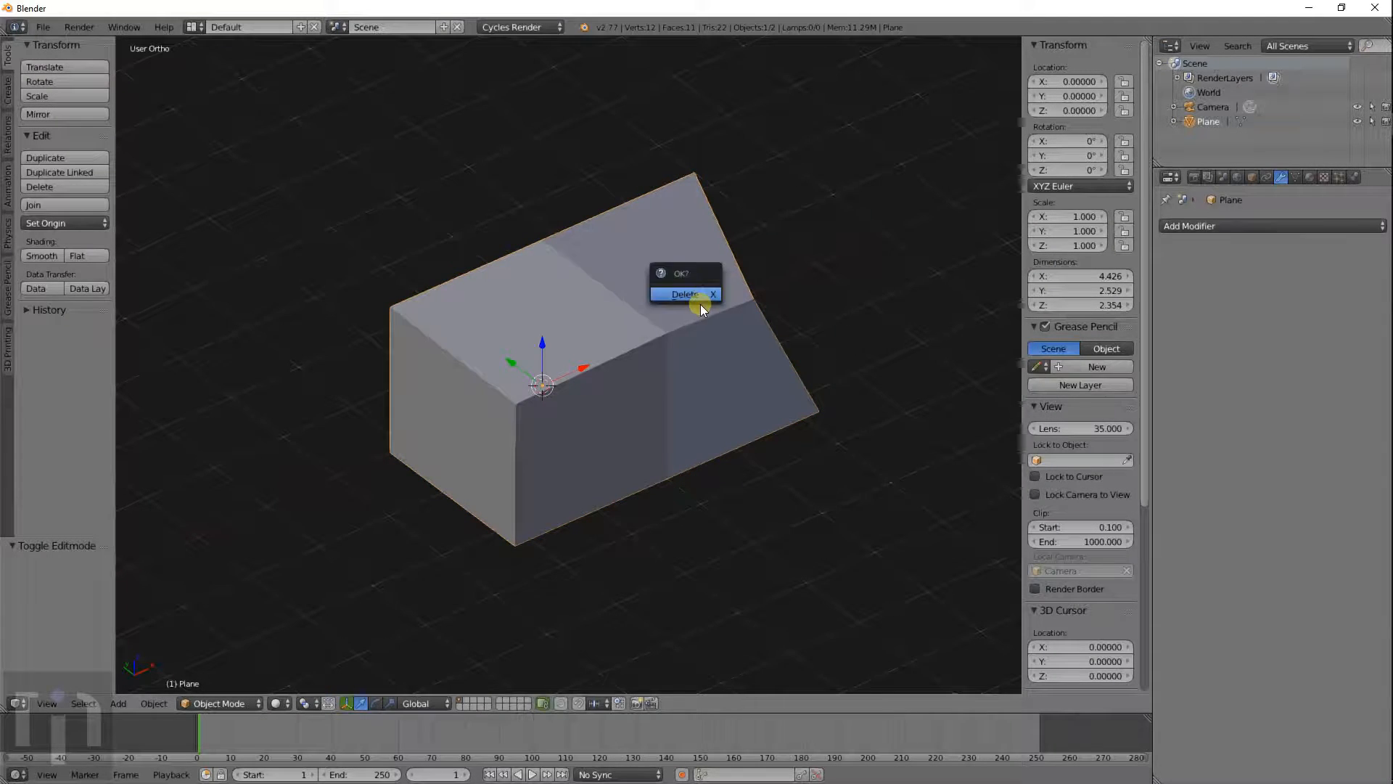
pyautogui.click(687, 294)
# Step: Try adding a NURBS Curve surface object at the origin and delete it
pyautogui.hotkey('shift', 'a')
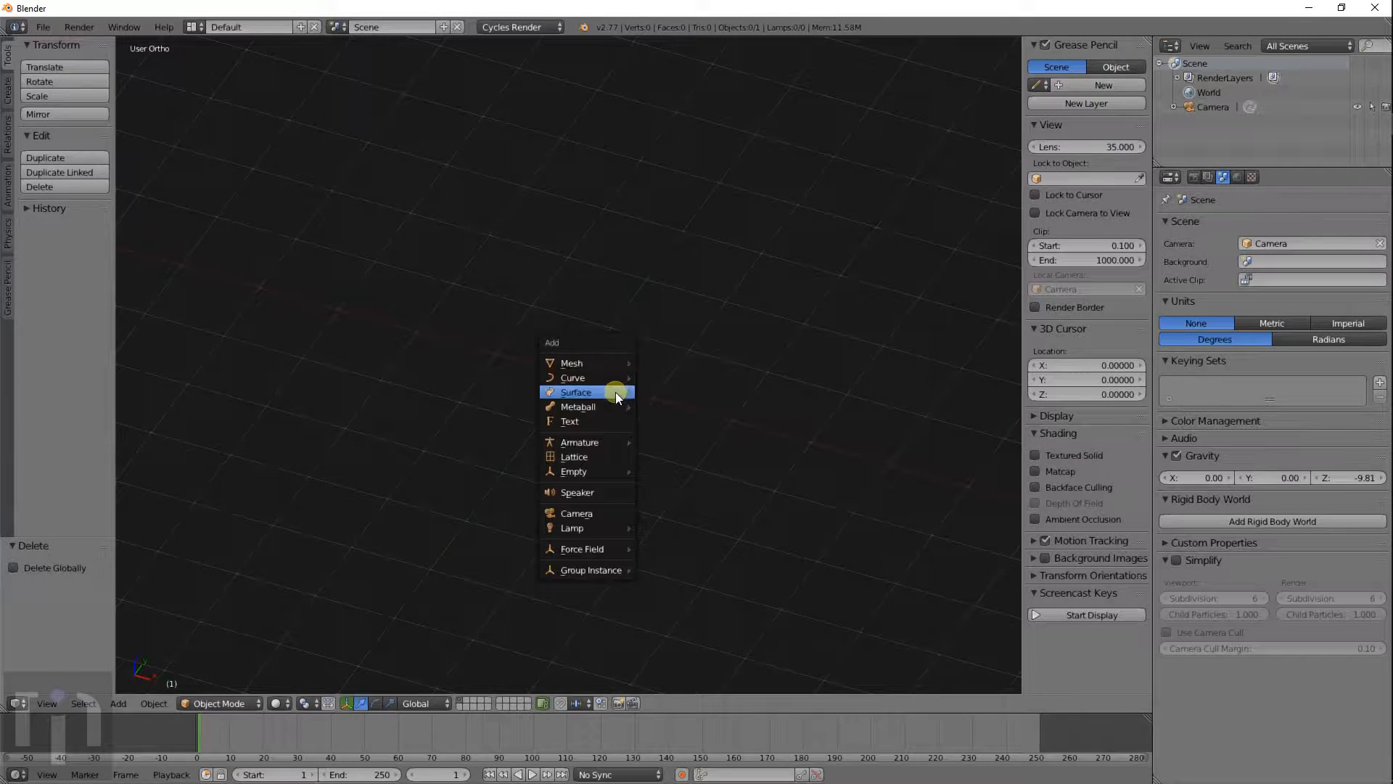
pyautogui.moveTo(616, 378)
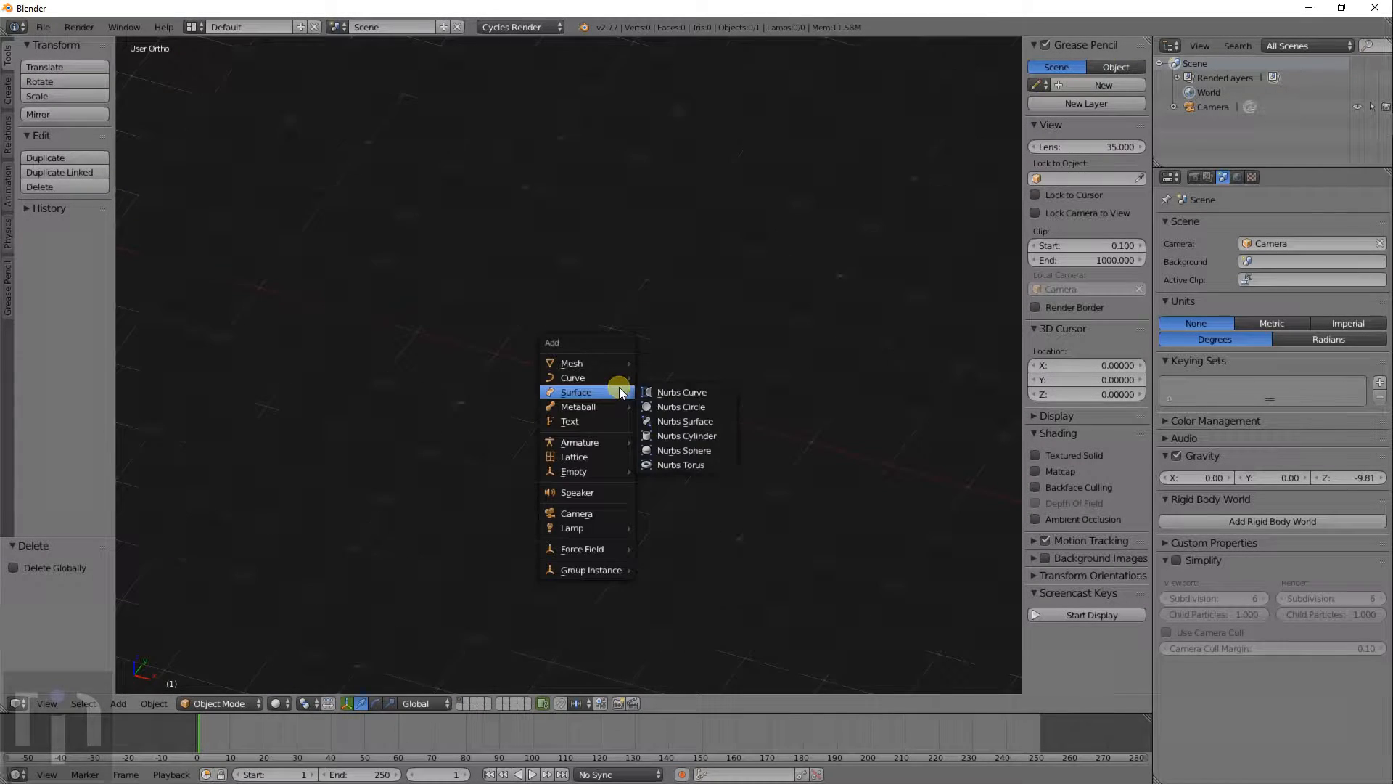
pyautogui.click(667, 393)
pyautogui.moveTo(712, 386); pyautogui.dragTo(525, 300, button='middle')
pyautogui.press('Delete')
# Step: Add another NURBS Curve surface object, try rotating it, and delete it
pyautogui.hotkey('shift', 'a')
pyautogui.moveTo(546, 397)
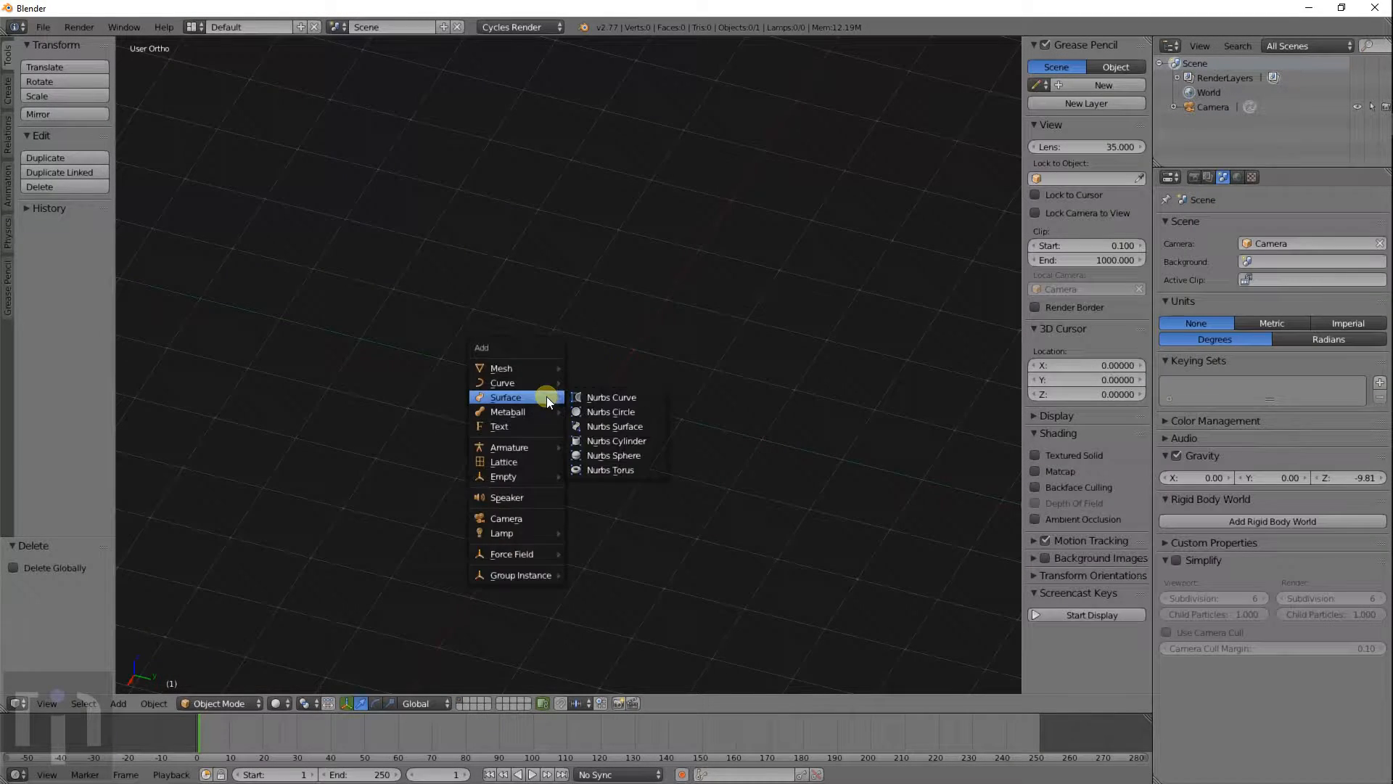
pyautogui.click(630, 395)
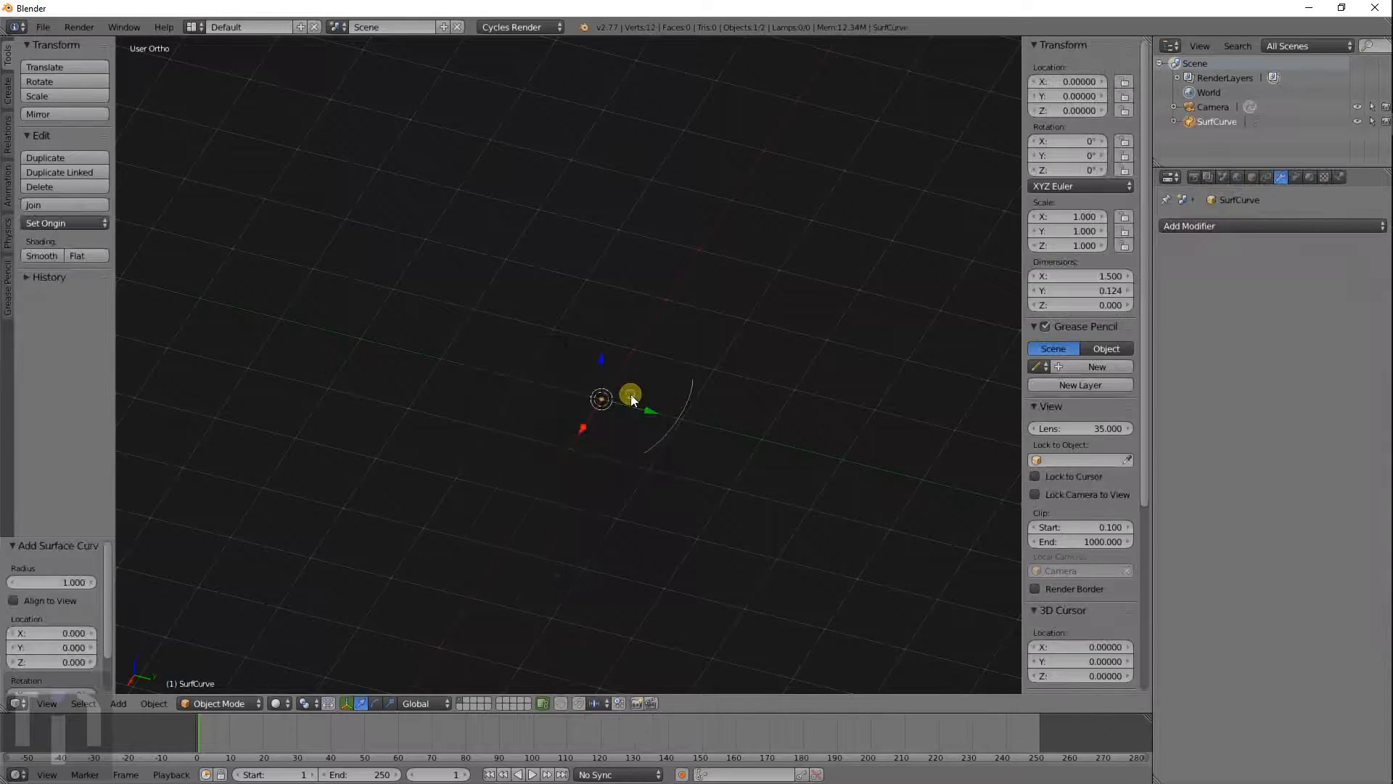
pyautogui.moveTo(676, 433); pyautogui.dragTo(704, 403, button='middle')
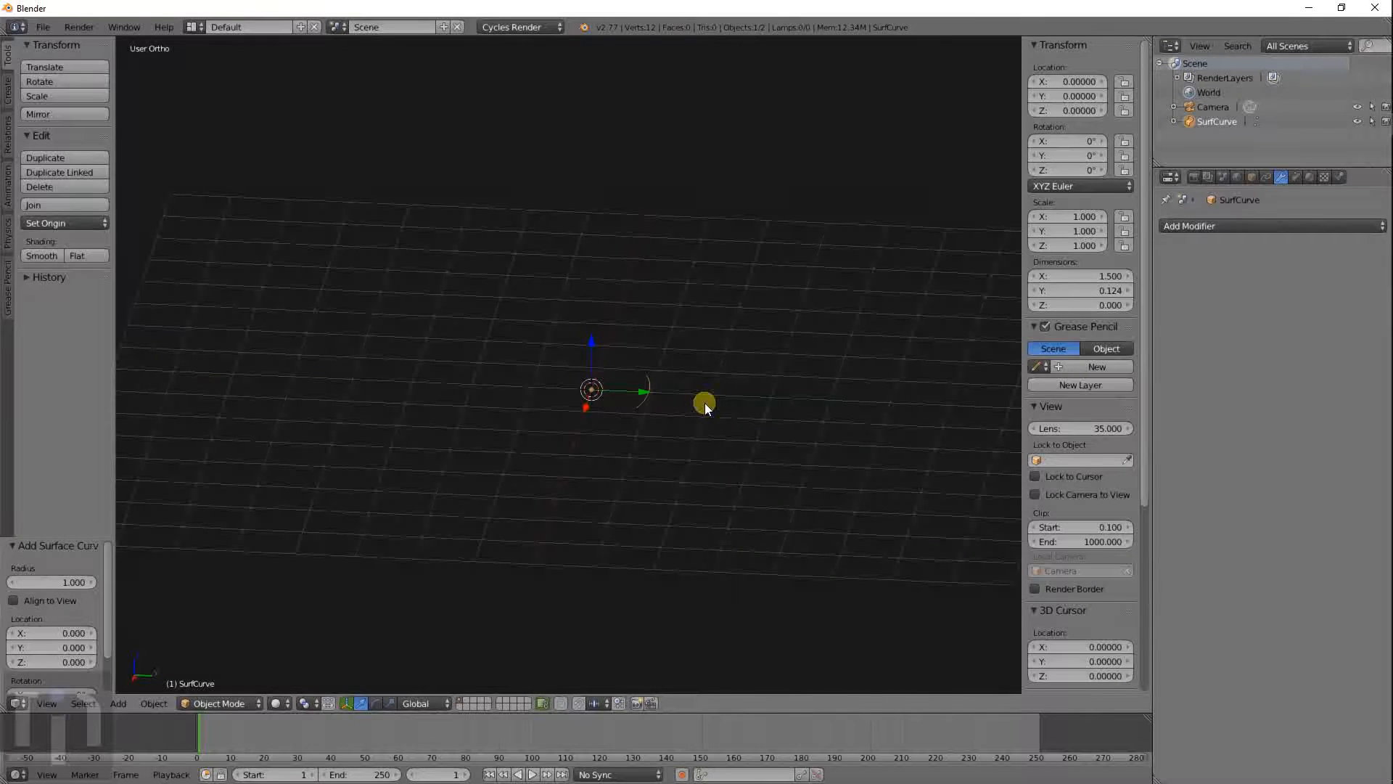
pyautogui.press('r')
pyautogui.rightClick(572, 326)
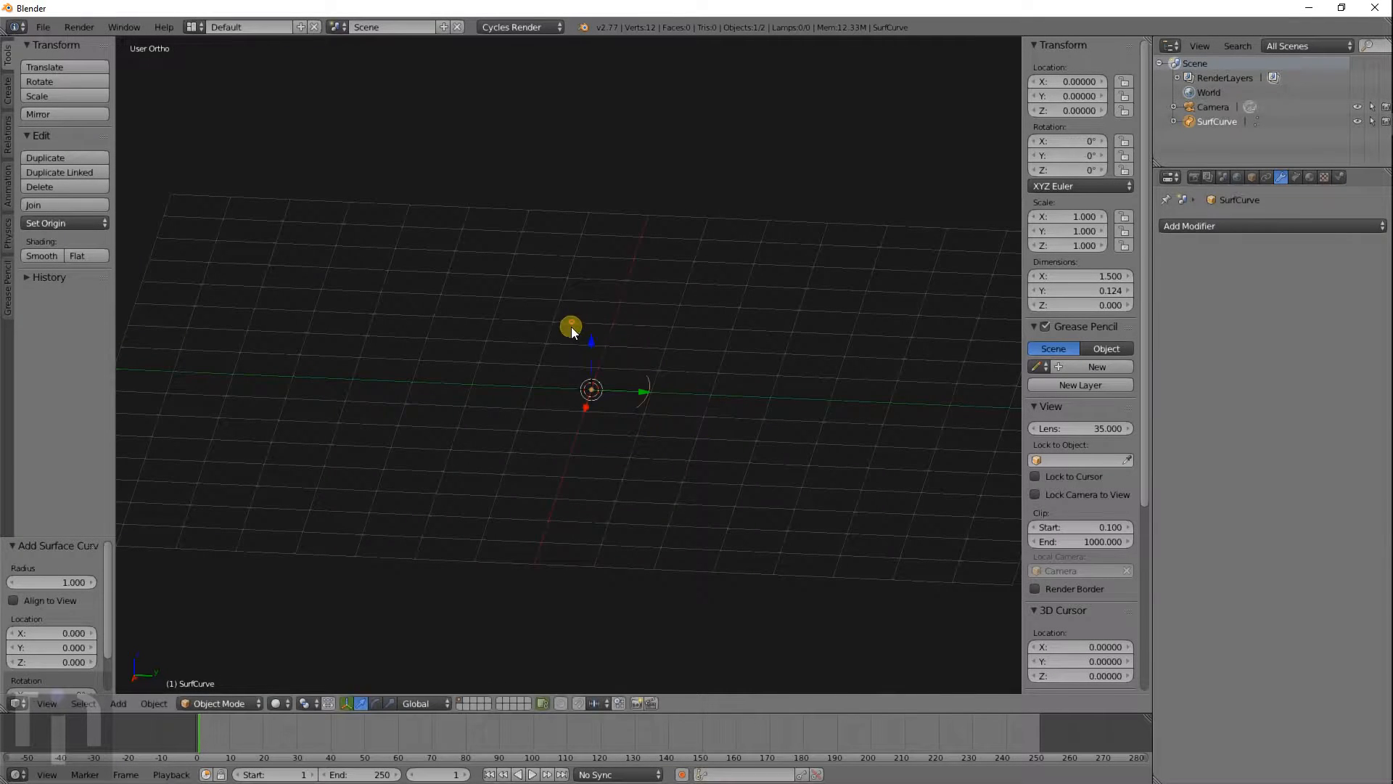
pyautogui.press('x')
pyautogui.click(660, 389)
# Step: Add a NURBS Surface patch at the origin and inspect it from above and from the front
pyautogui.hotkey('shift', 'a')
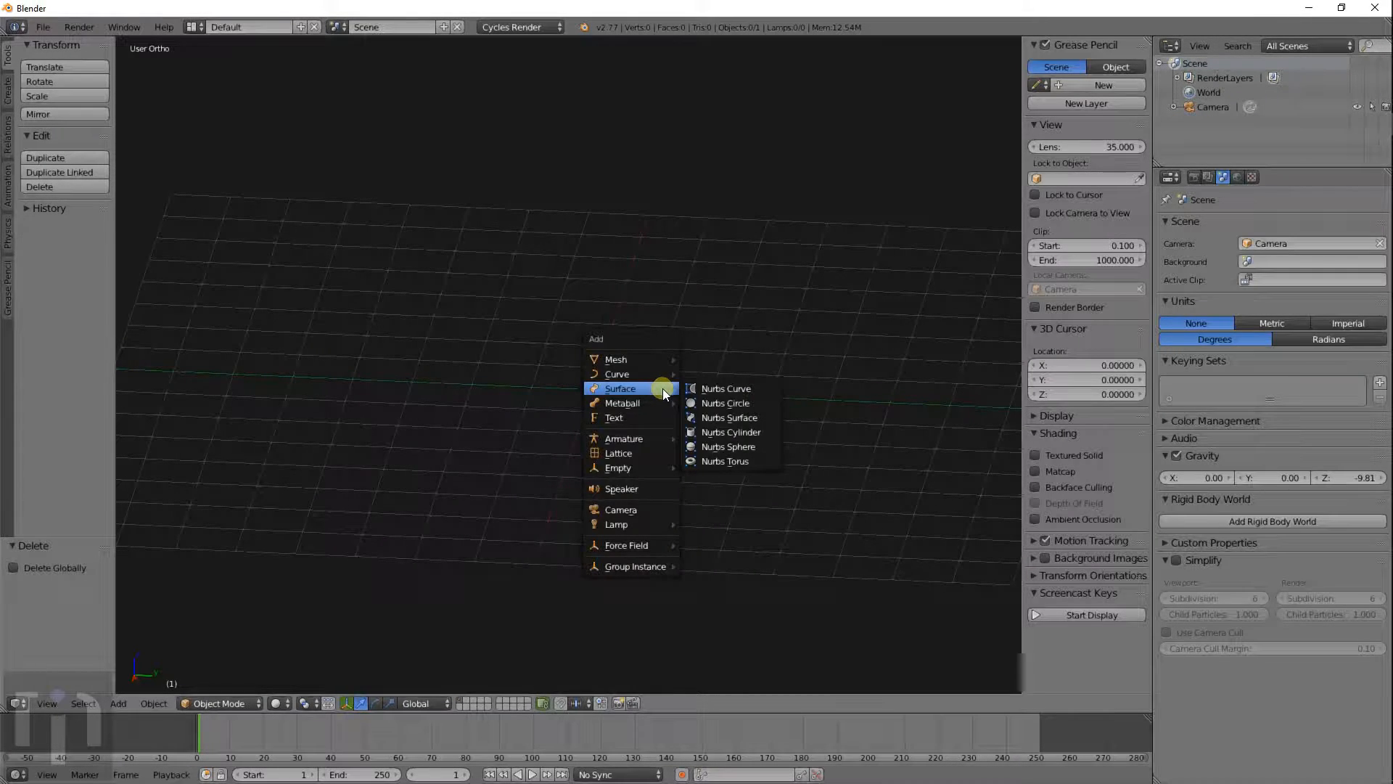
pyautogui.click(750, 414)
pyautogui.scroll(6, 750, 413)
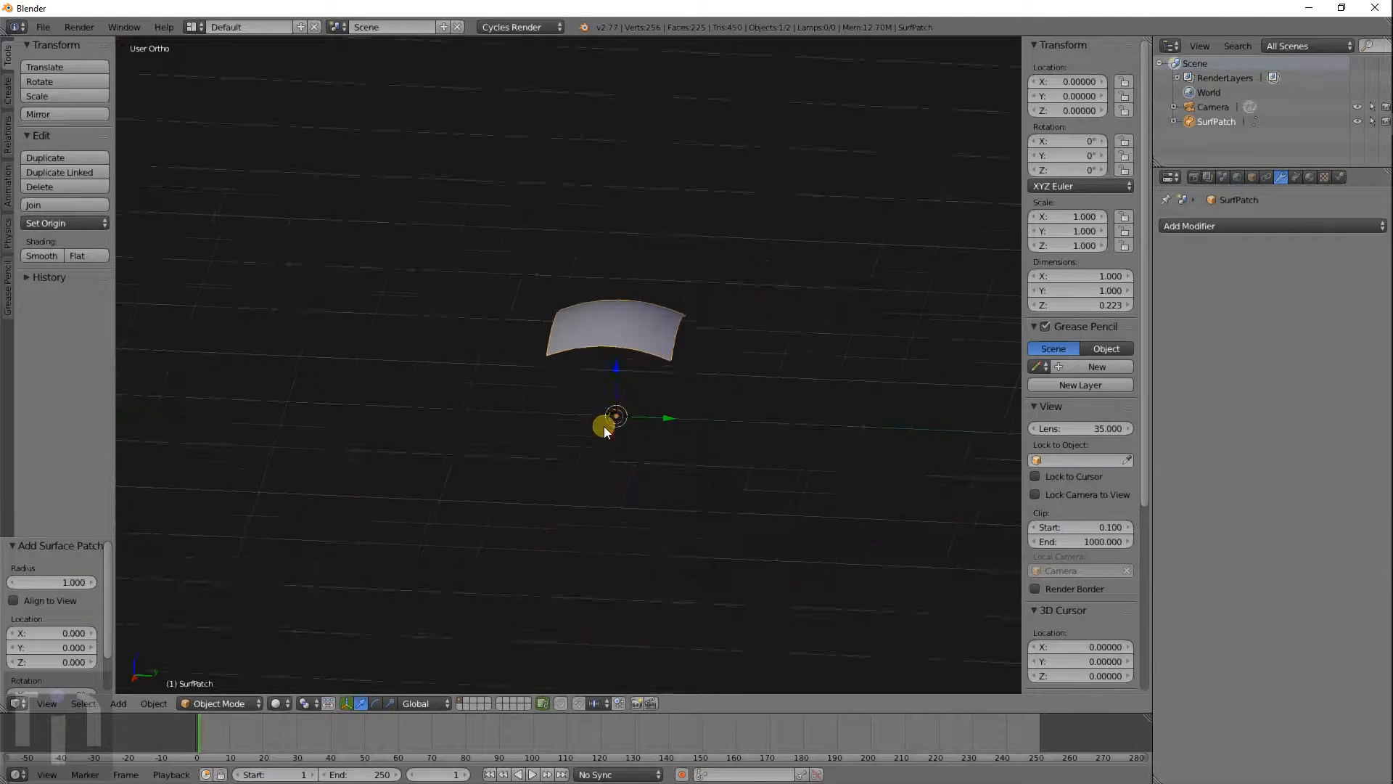
pyautogui.press('KP_7')
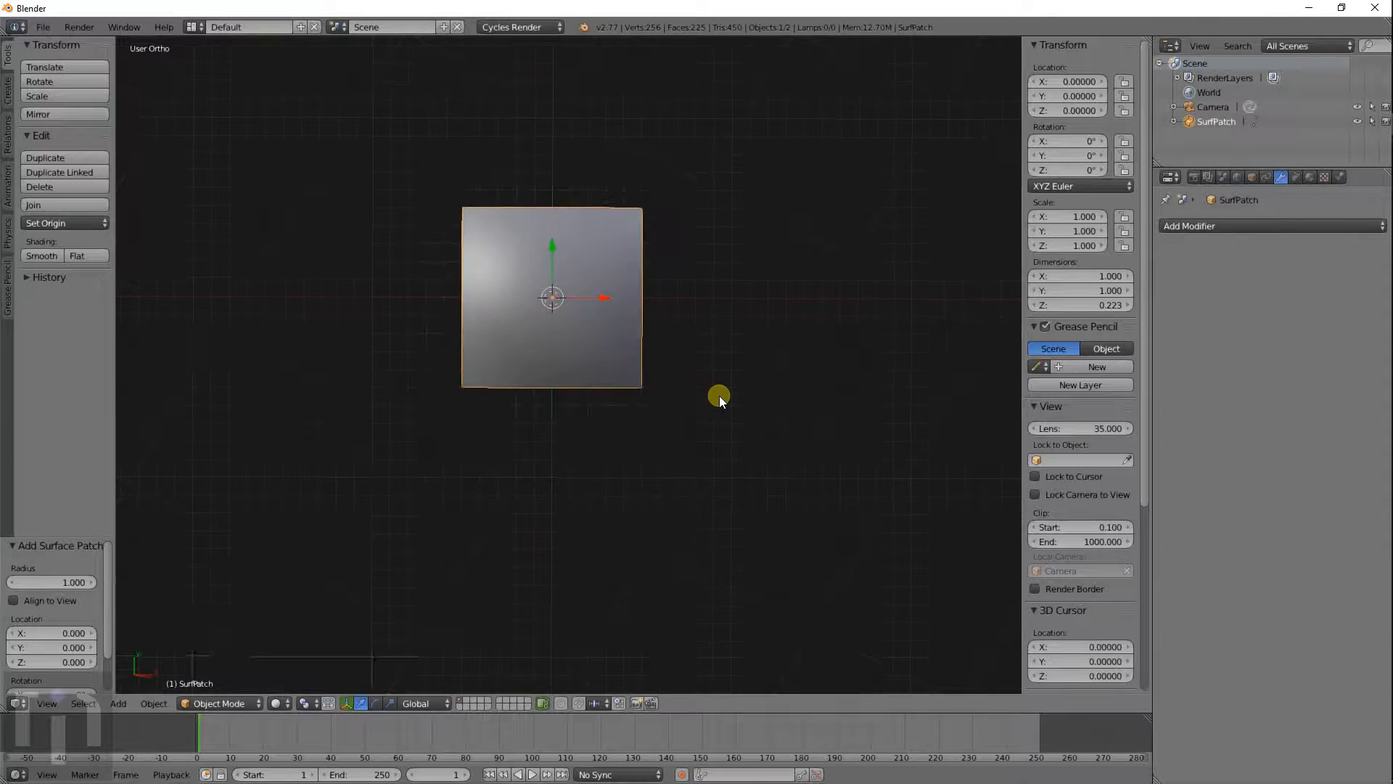
pyautogui.press('KP_1')
pyautogui.scroll(4, 709, 363)
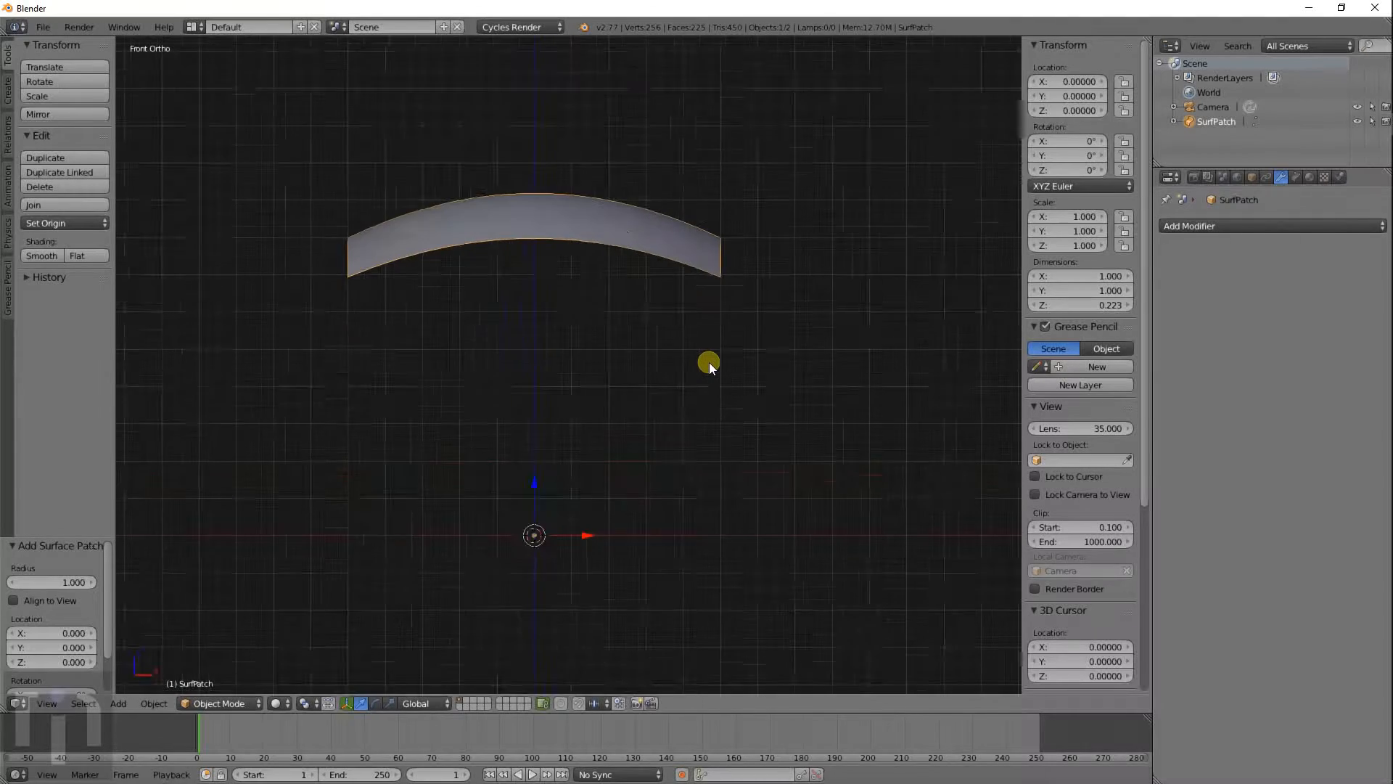
pyautogui.scroll(-4, 709, 363)
# Step: Move the surface patch about -0.58 along the X axis in Object Mode
pyautogui.press('r')
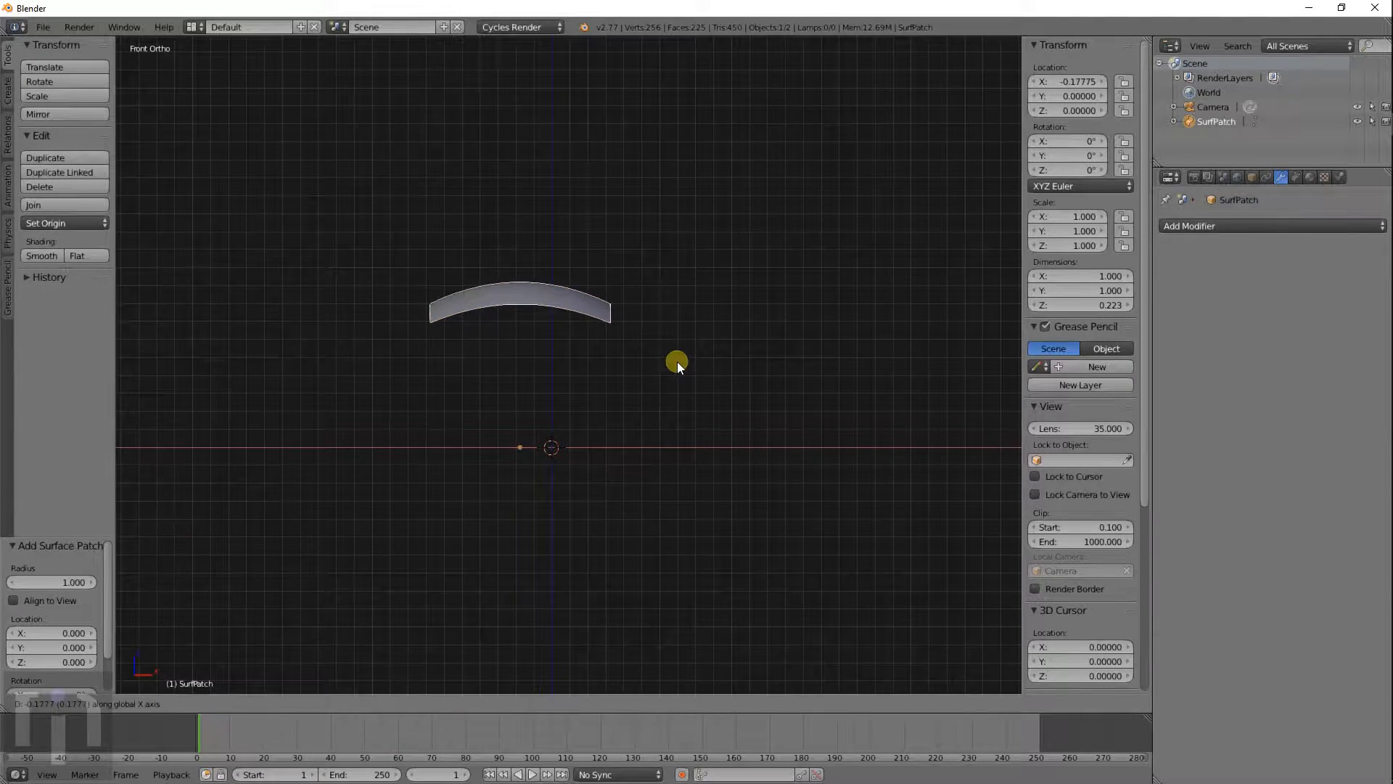
pyautogui.rightClick(638, 356)
pyautogui.moveTo(844, 394); pyautogui.dragTo(825, 433, button='middle')
pyautogui.press('g')
pyautogui.press('x')
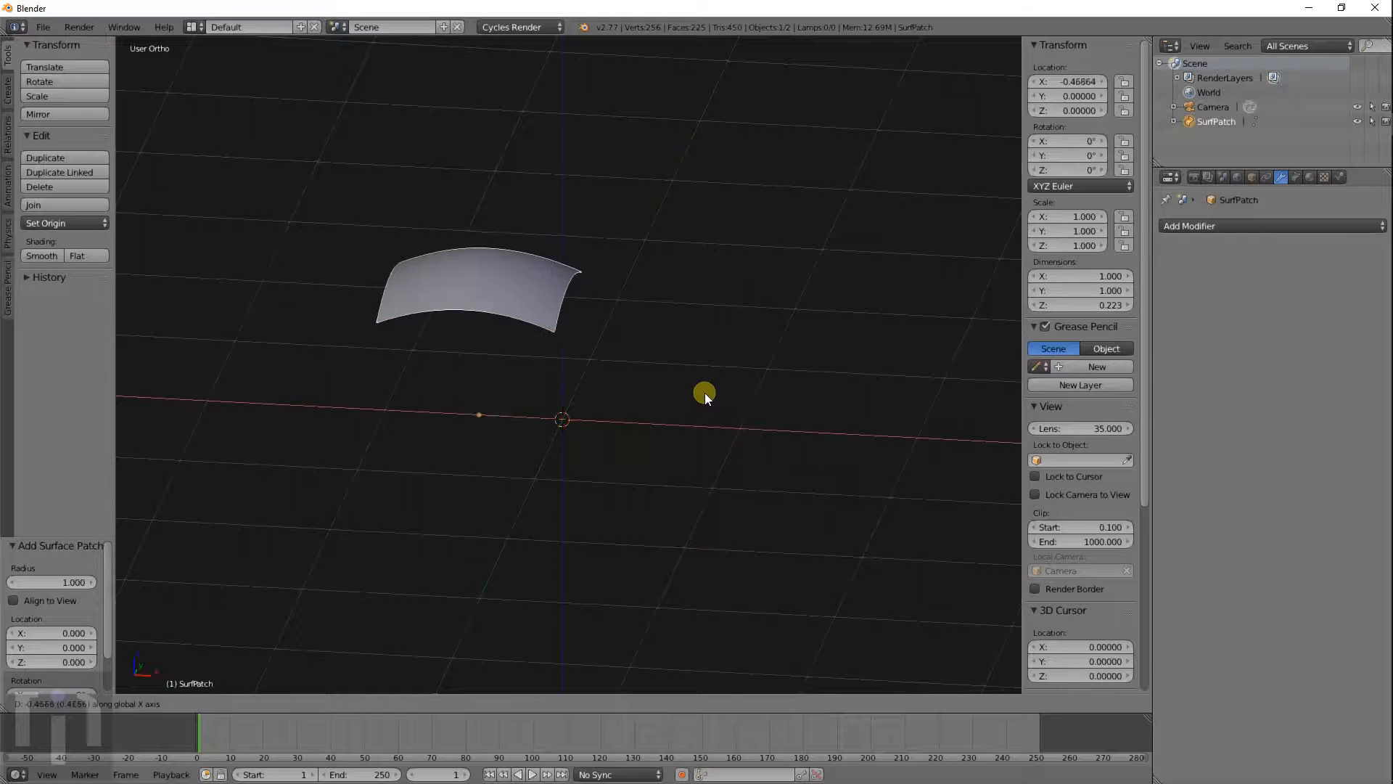
pyautogui.click(687, 387)
# Step: Add a Mirror modifier to the surface patch, viewed from the front
pyautogui.press('KP_1')
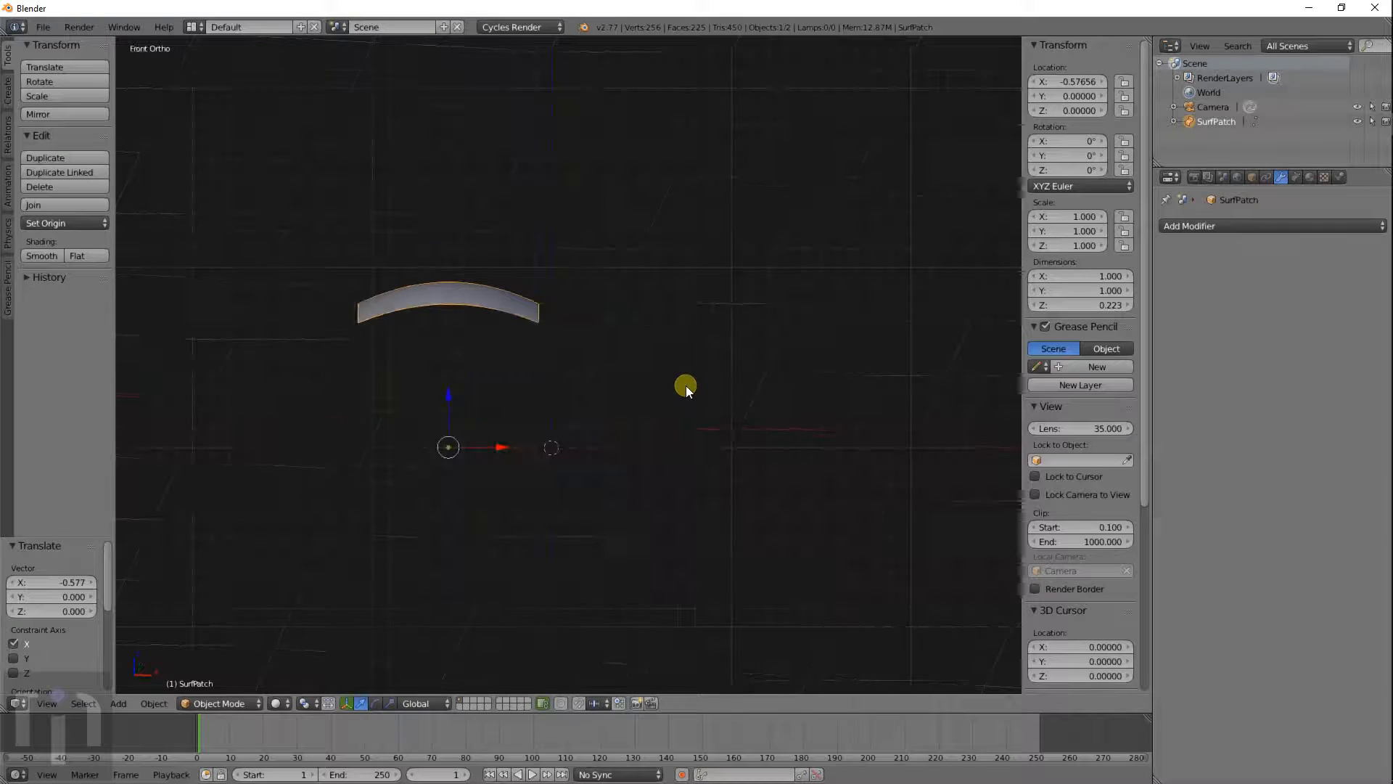
pyautogui.click(1197, 227)
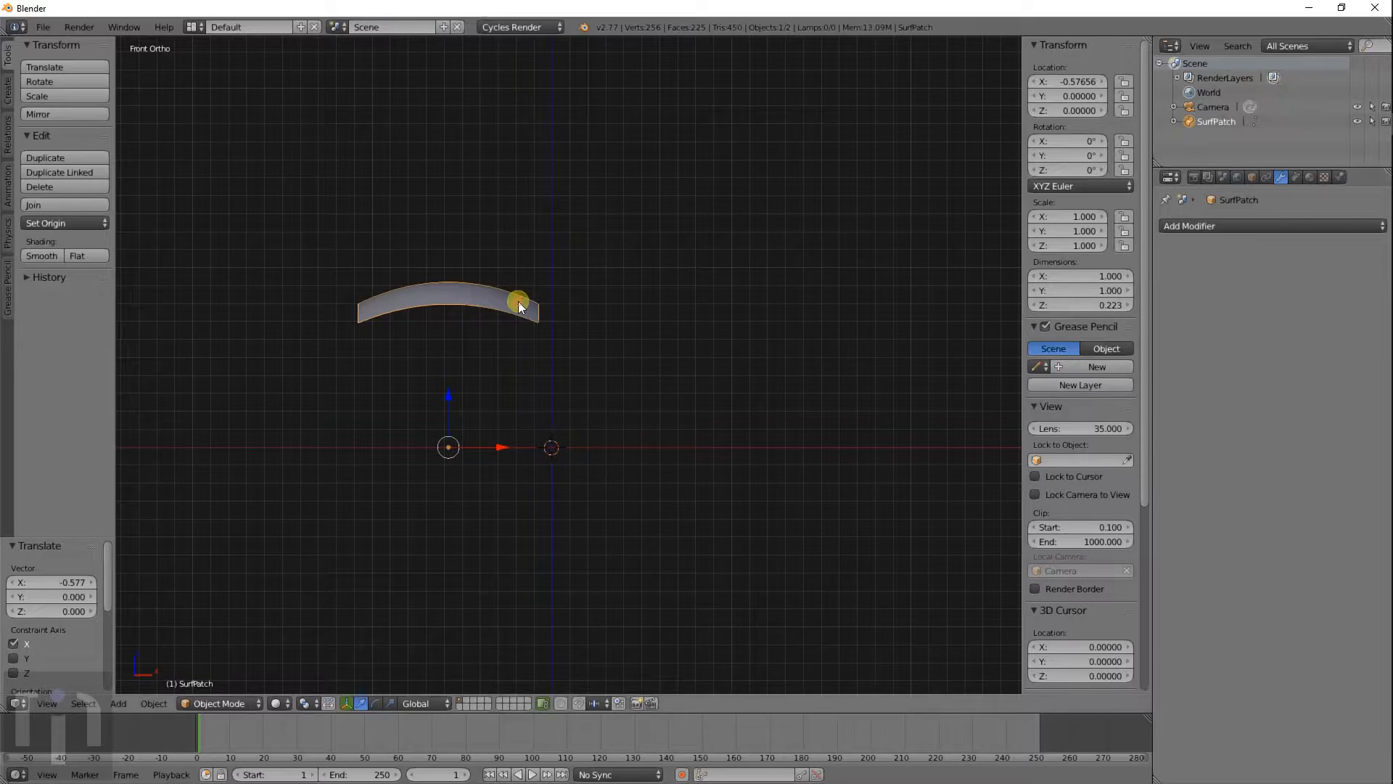
pyautogui.click(1281, 226)
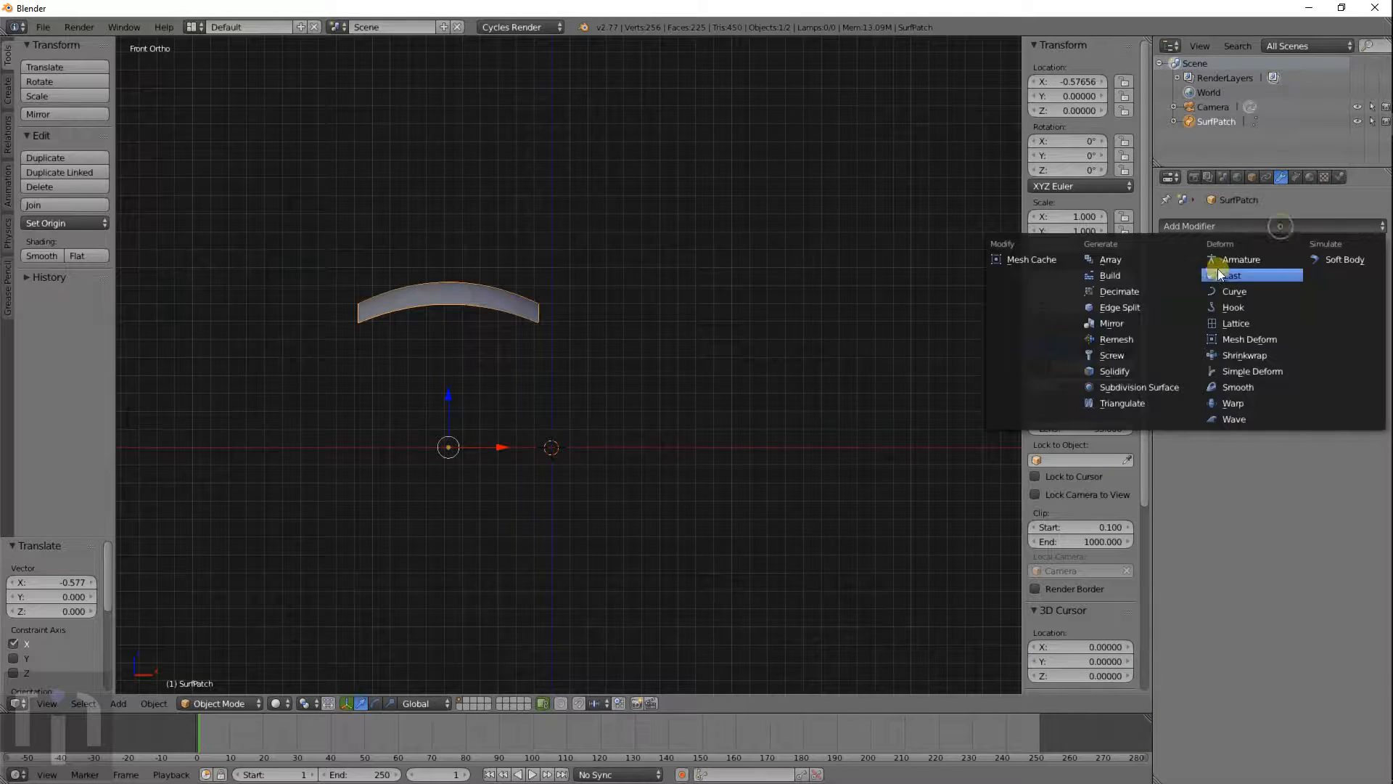
pyautogui.click(1144, 324)
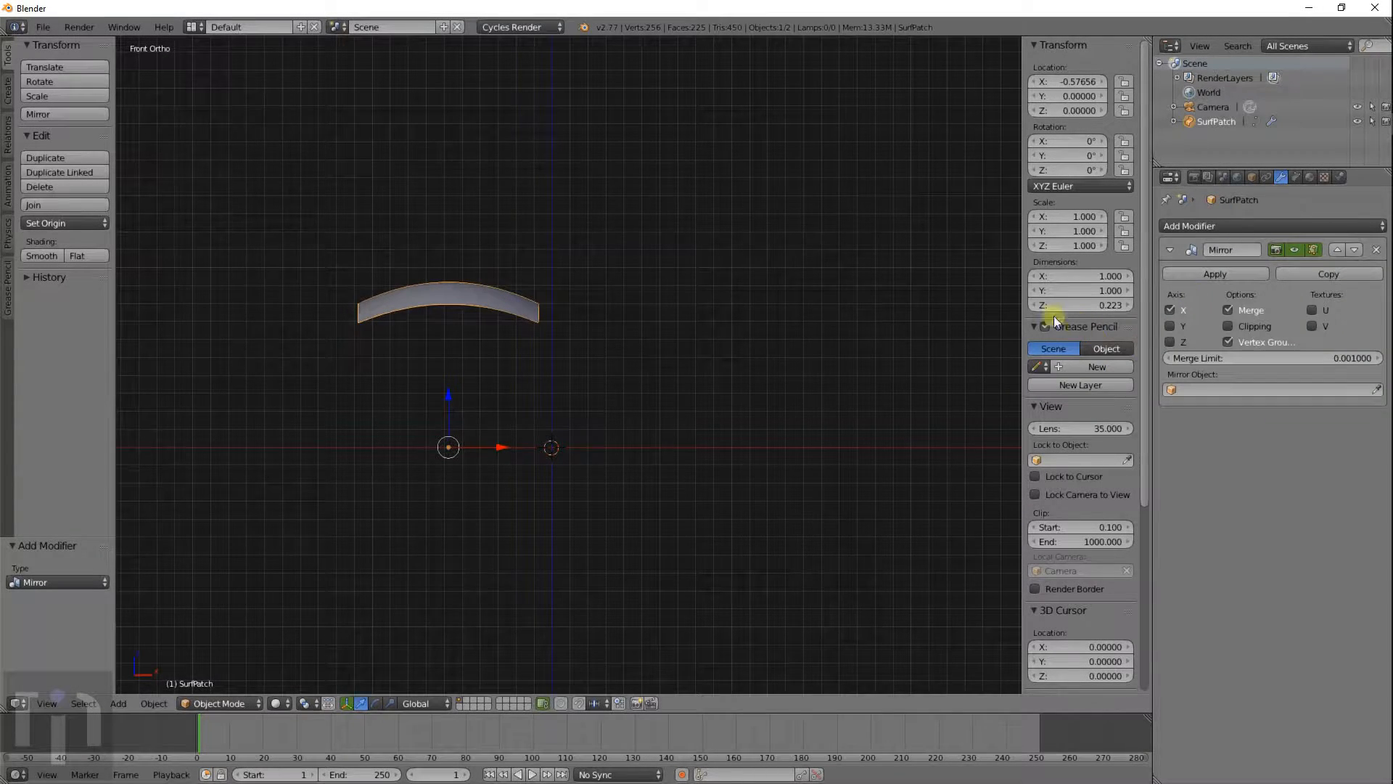
# Step: Enter Edit Mode on the mirrored patch and try moving all its control points along the X axis
pyautogui.moveTo(511, 338); pyautogui.dragTo(593, 357, button='middle')
pyautogui.press('Tab')
pyautogui.press('g')
pyautogui.press('x')
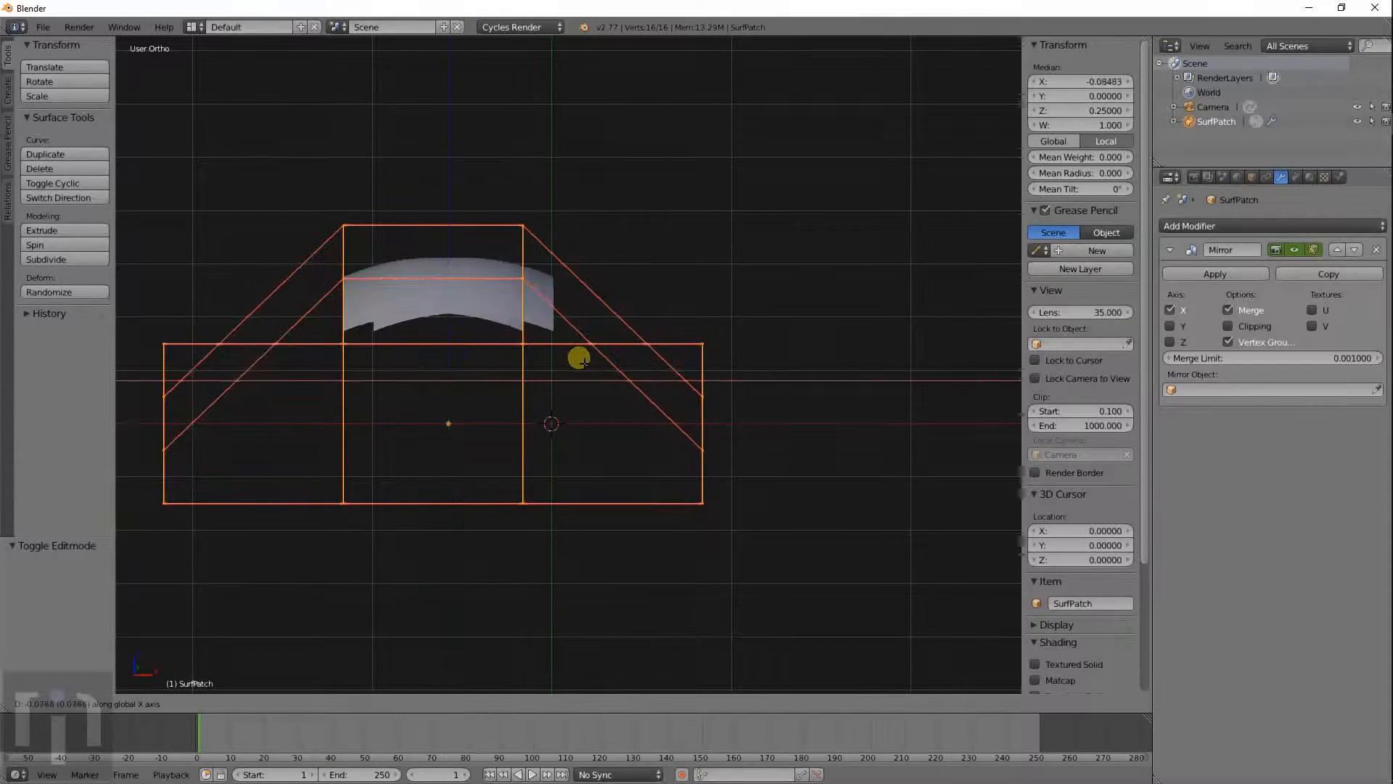
pyautogui.rightClick(579, 358)
pyautogui.press('x')
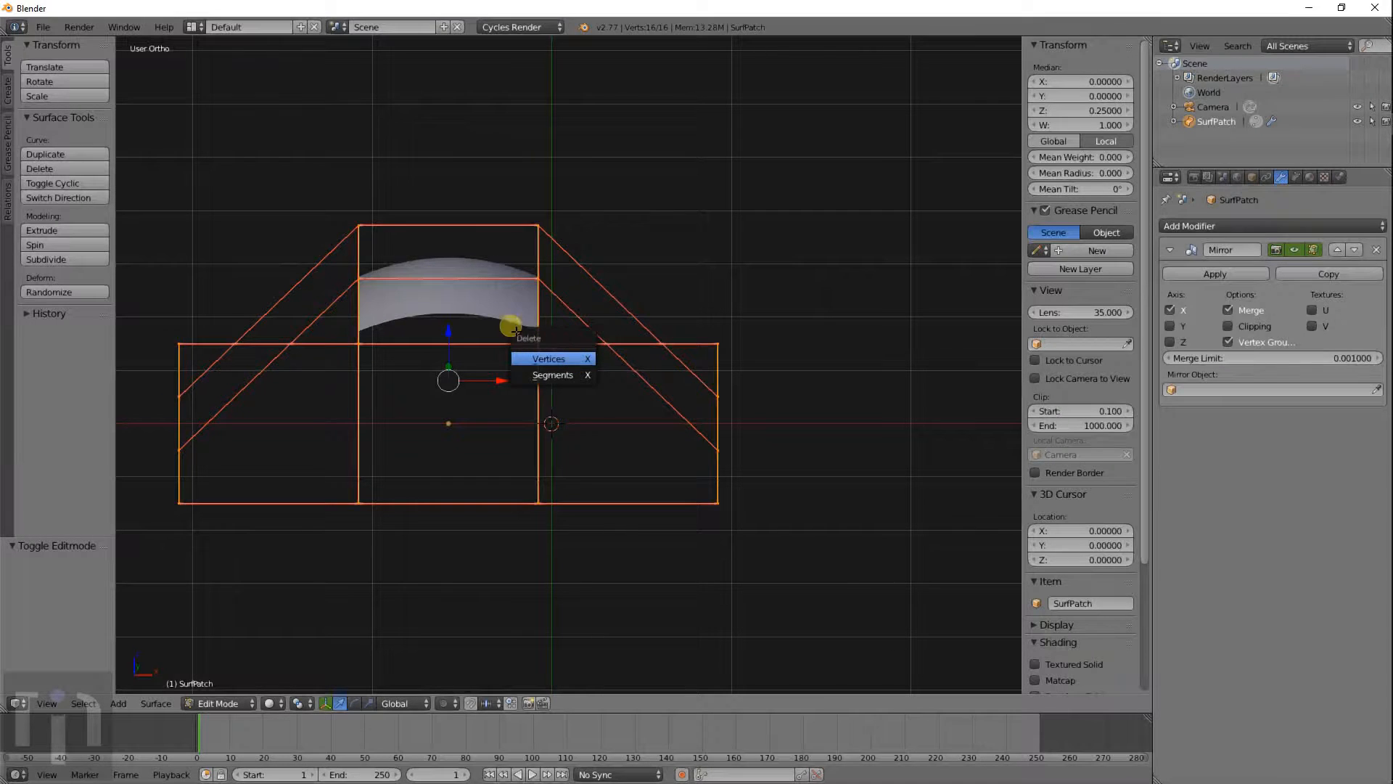
pyautogui.click(536, 313)
# Step: Select the two raised control points on the patch's negative X side and move them about -0.58 along X
pyautogui.rightClick(359, 267)
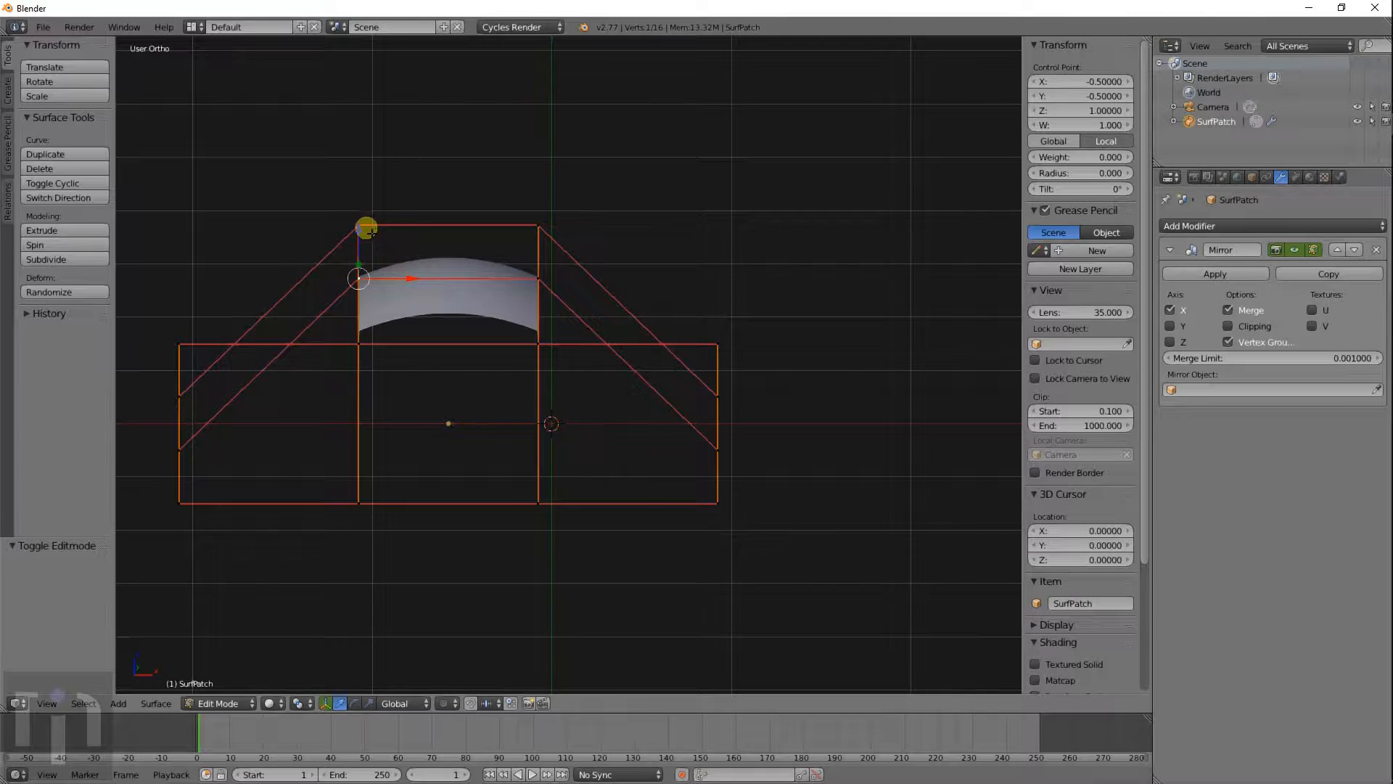
pyautogui.keyDown('shift'); pyautogui.rightClick(370, 230); pyautogui.keyUp('shift')
pyautogui.press('g')
pyautogui.press('x')
pyautogui.click(377, 302)
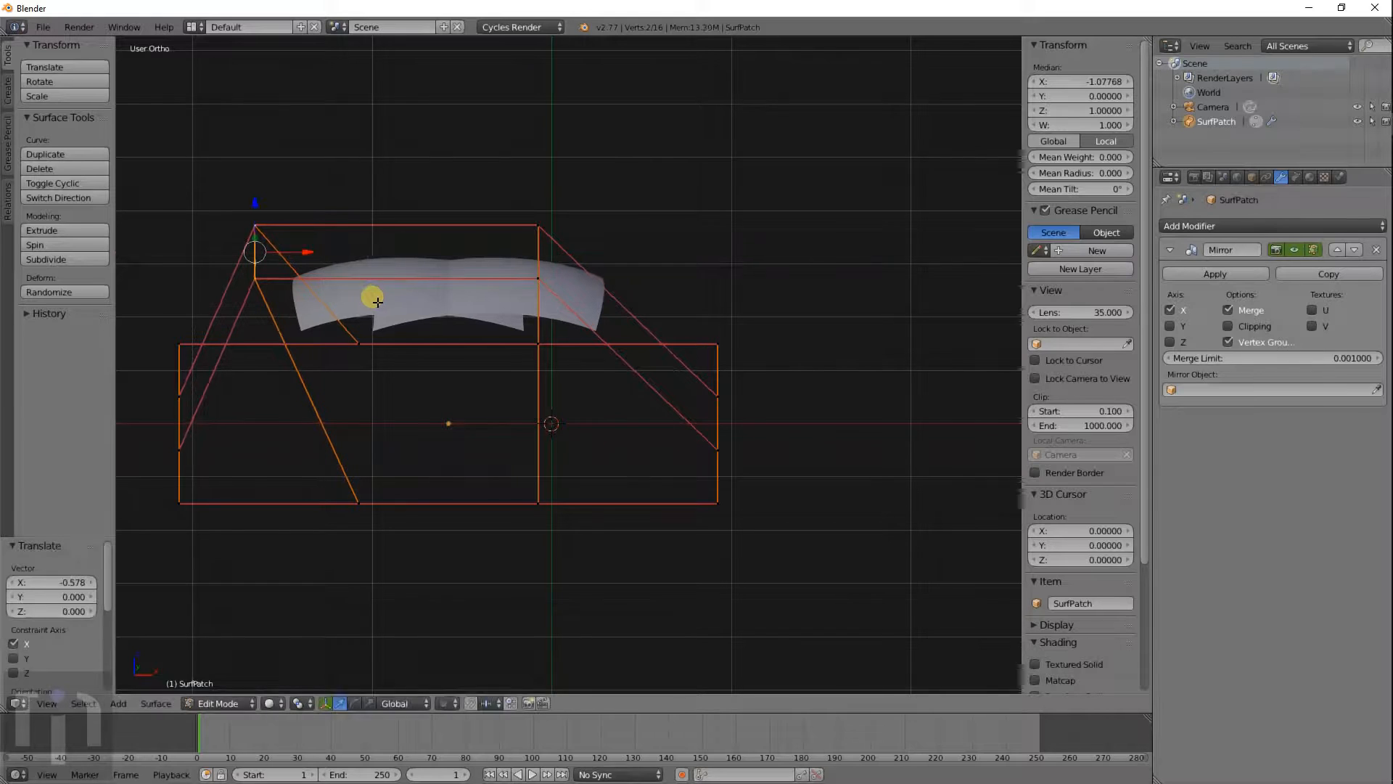
# Step: Select the two raised control points on the patch's positive X side and move them about -0.76 along X
pyautogui.press('a')
pyautogui.rightClick(541, 231)
pyautogui.keyDown('shift'); pyautogui.rightClick(543, 285); pyautogui.keyUp('shift')
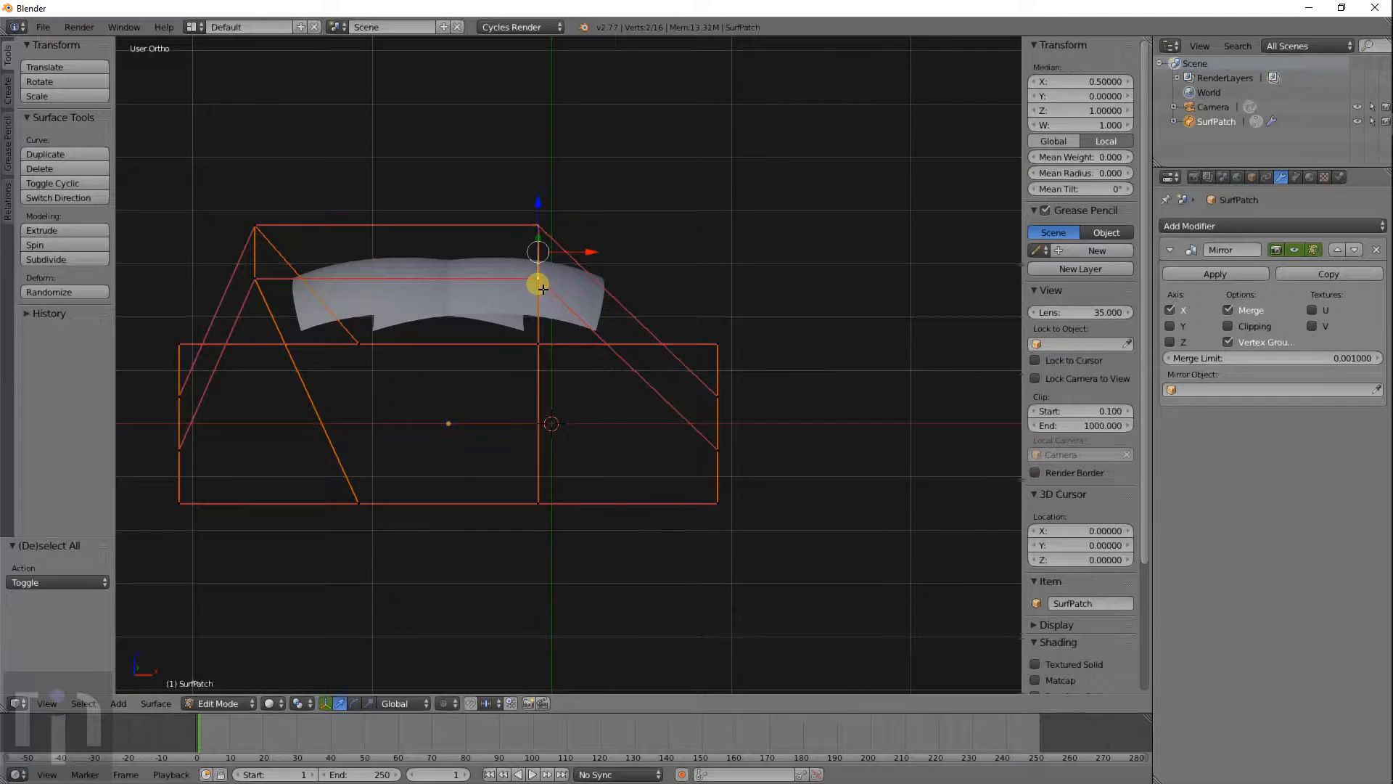
pyautogui.press('g')
pyautogui.press('x')
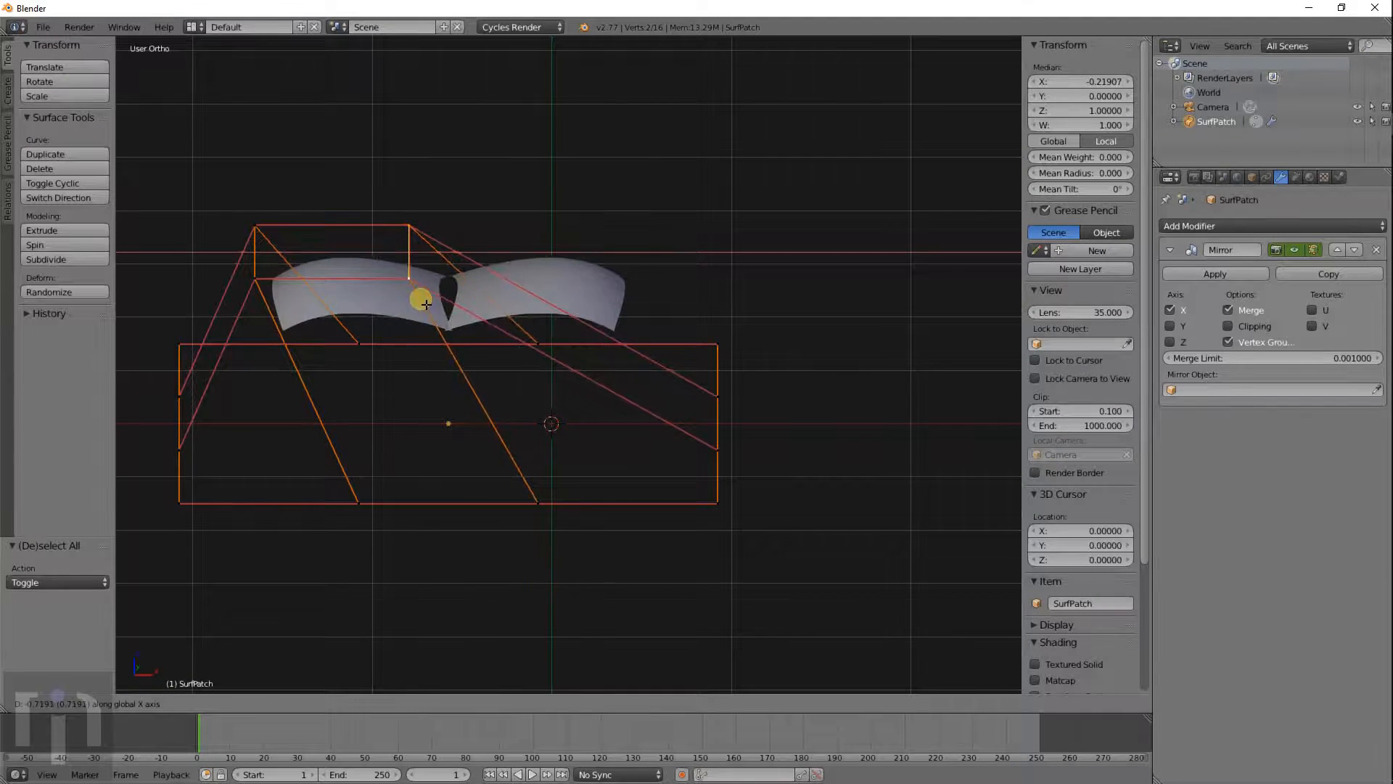
pyautogui.click(408, 295)
pyautogui.moveTo(407, 295); pyautogui.dragTo(911, 312, button='middle')
# Step: Select the two middle control points on the cage's outer positive X edge and move them about -1.44 along X
pyautogui.rightClick(746, 222)
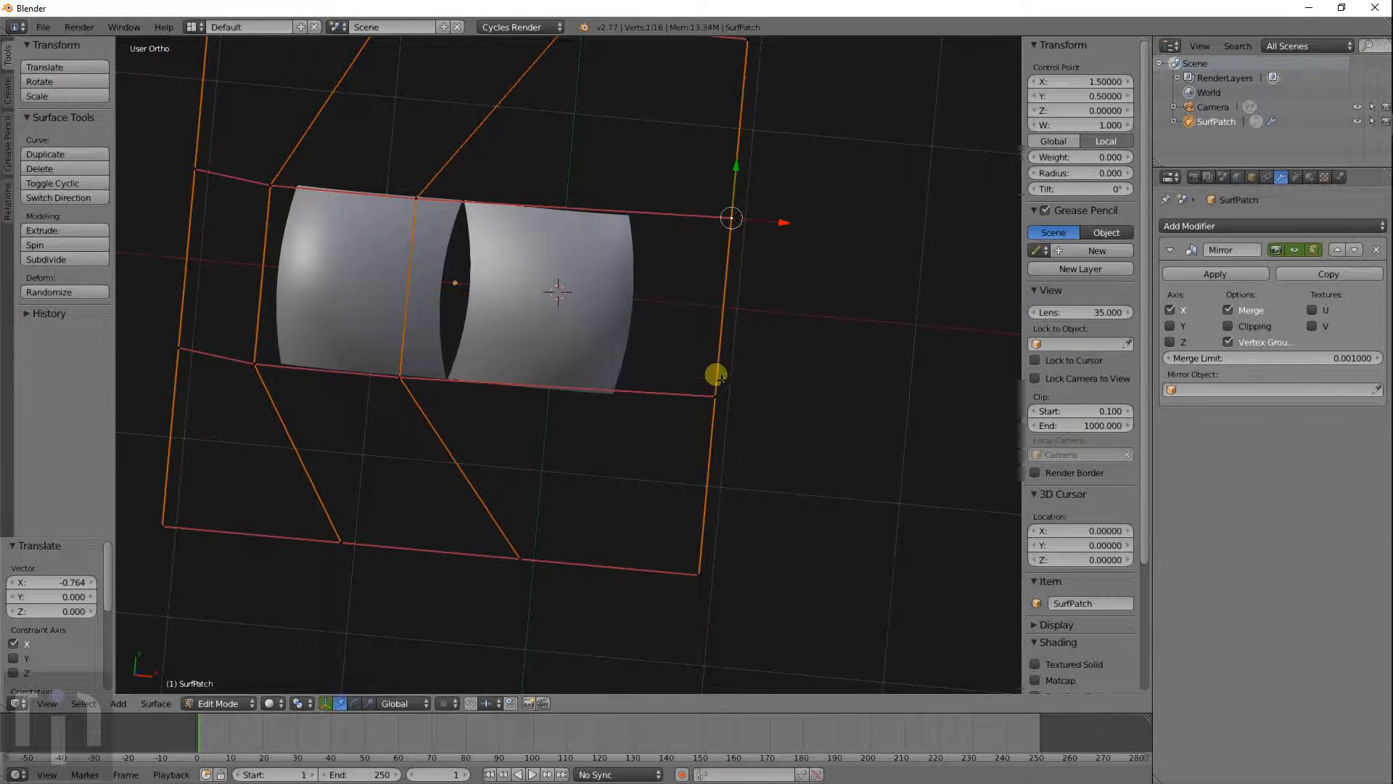
pyautogui.rightClick(743, 411)
pyautogui.keyDown('shift'); pyautogui.rightClick(734, 222); pyautogui.keyUp('shift')
pyautogui.press('g')
pyautogui.press('x')
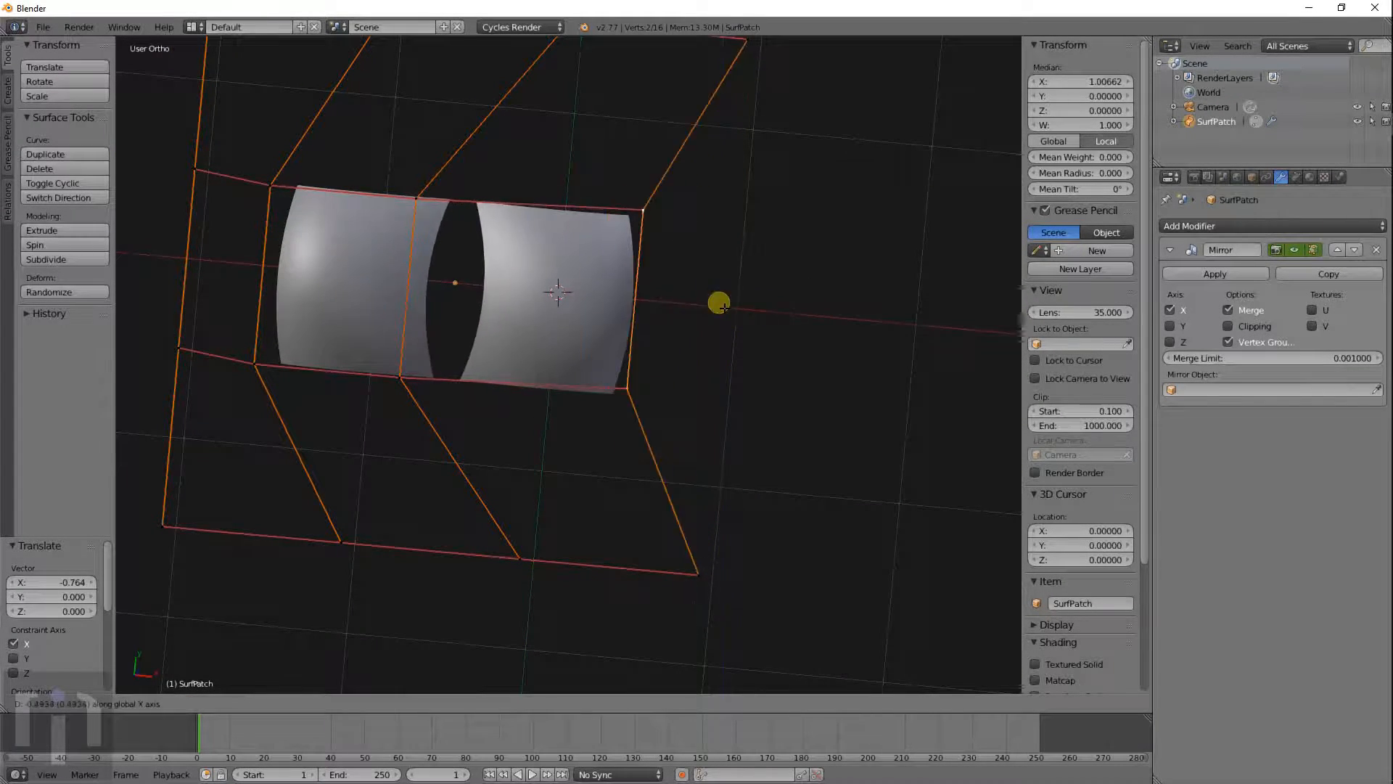
pyautogui.click(555, 336)
pyautogui.moveTo(555, 336); pyautogui.dragTo(597, 212, button='middle')
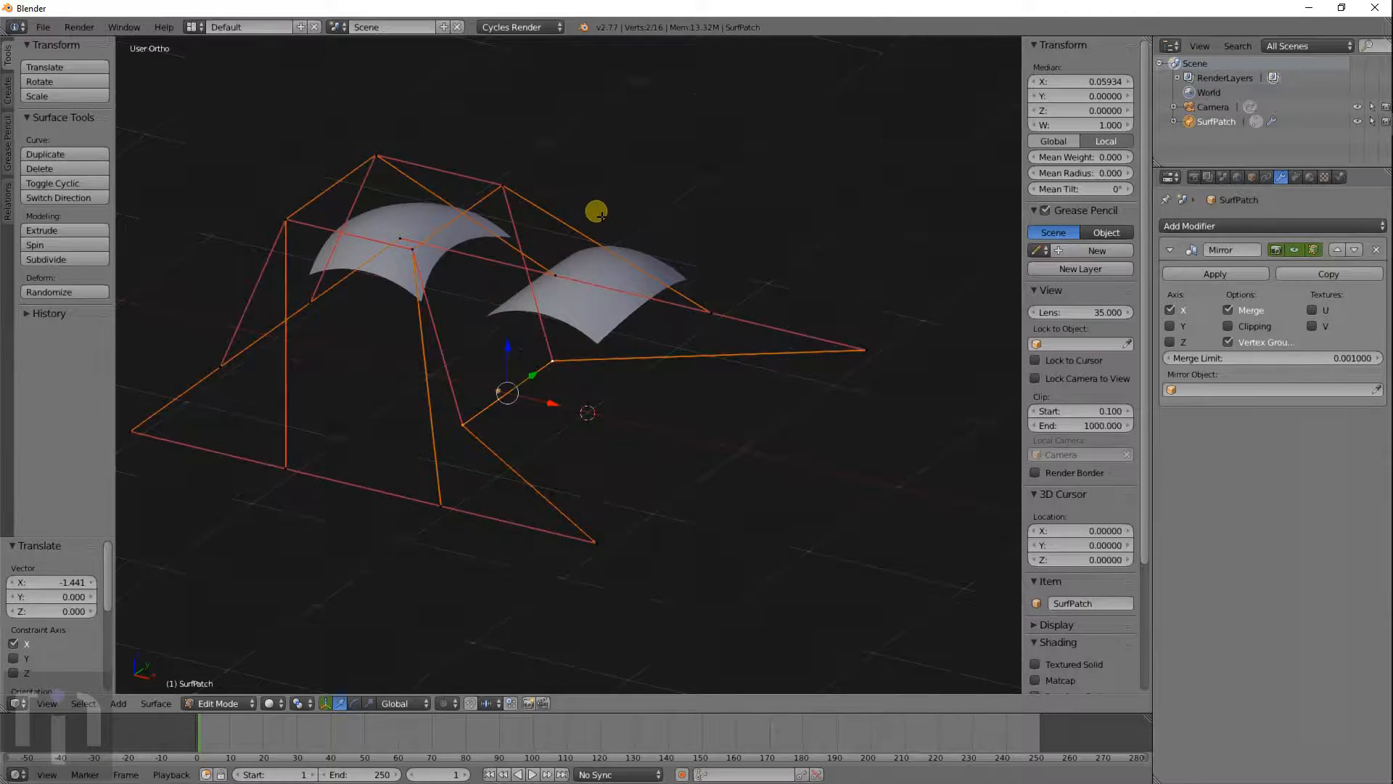
# Step: Delete the reshaped surface patch in Object Mode and add a fresh NURBS Surface at the origin
pyautogui.press('Tab')
pyautogui.press('x')
pyautogui.click(590, 255)
pyautogui.hotkey('shift', 'a')
pyautogui.moveTo(594, 274)
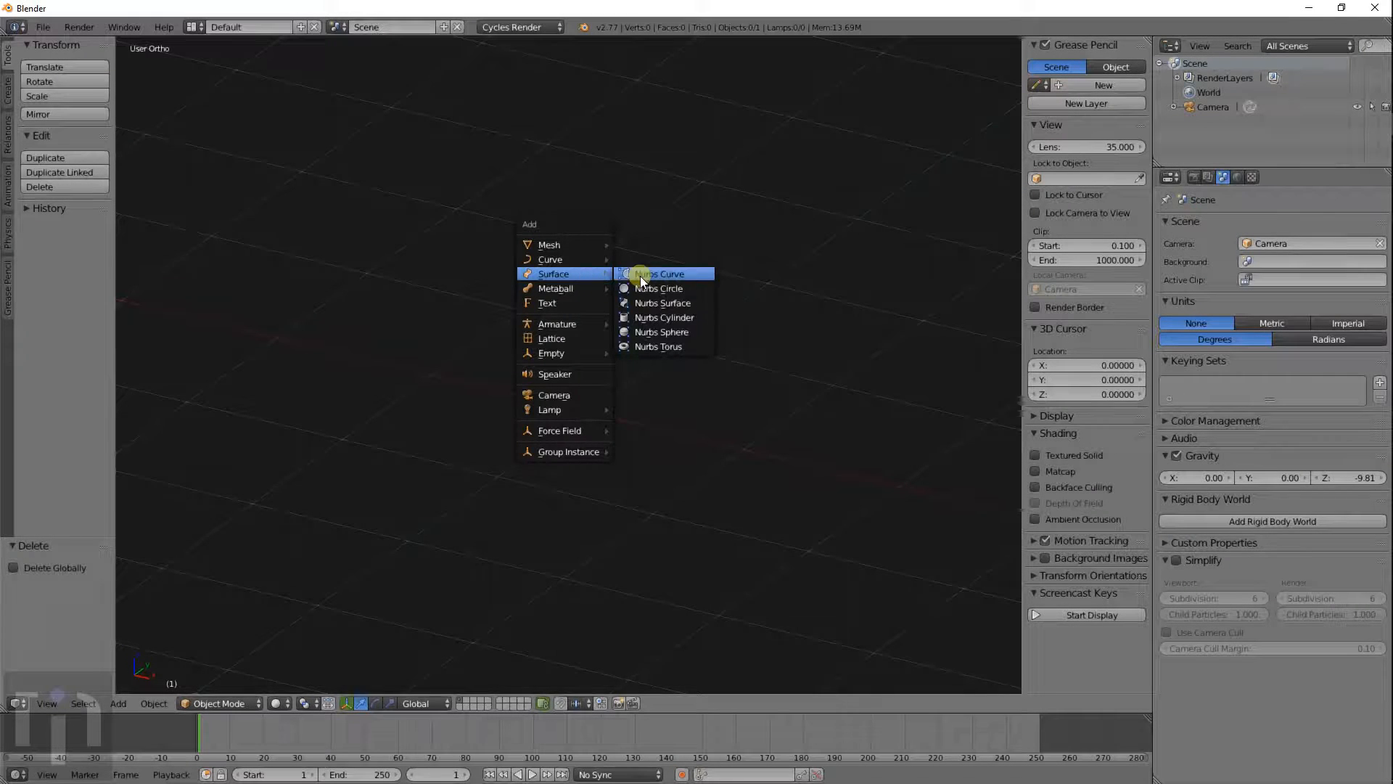
pyautogui.click(682, 312)
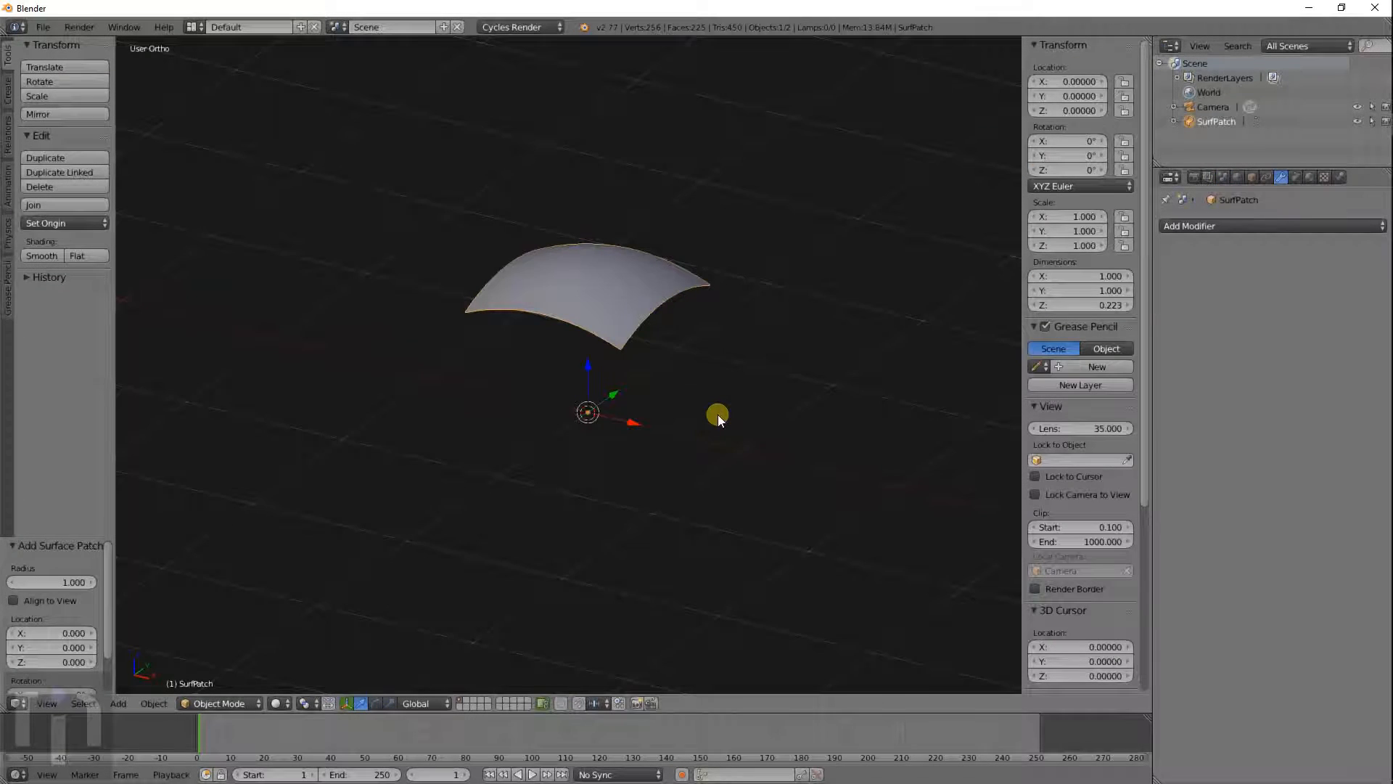
# Step: Enter Edit Mode on the new surface patch and add a Mirror modifier to it
pyautogui.hotkey('shift', 'a')
pyautogui.press('Tab')
pyautogui.hotkey('shift', 'a')
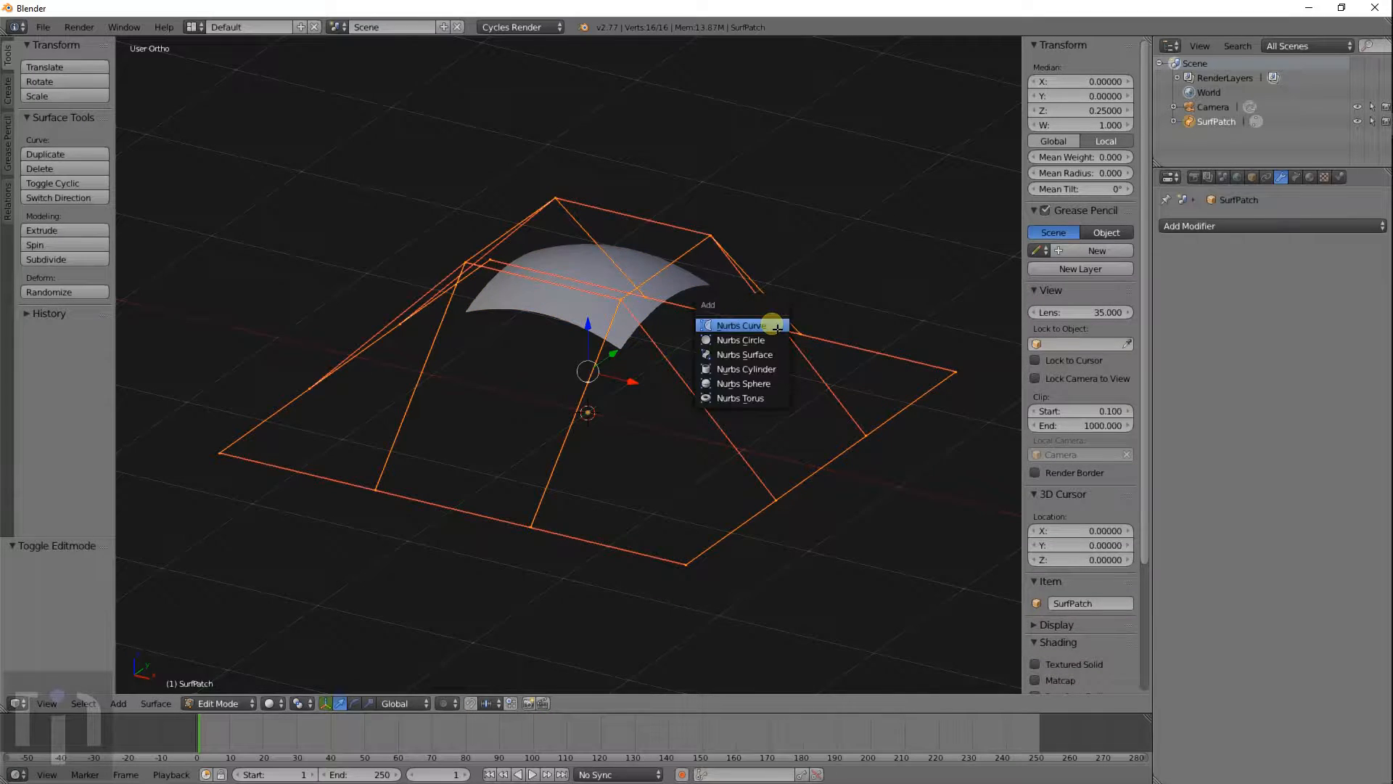
pyautogui.click(1208, 226)
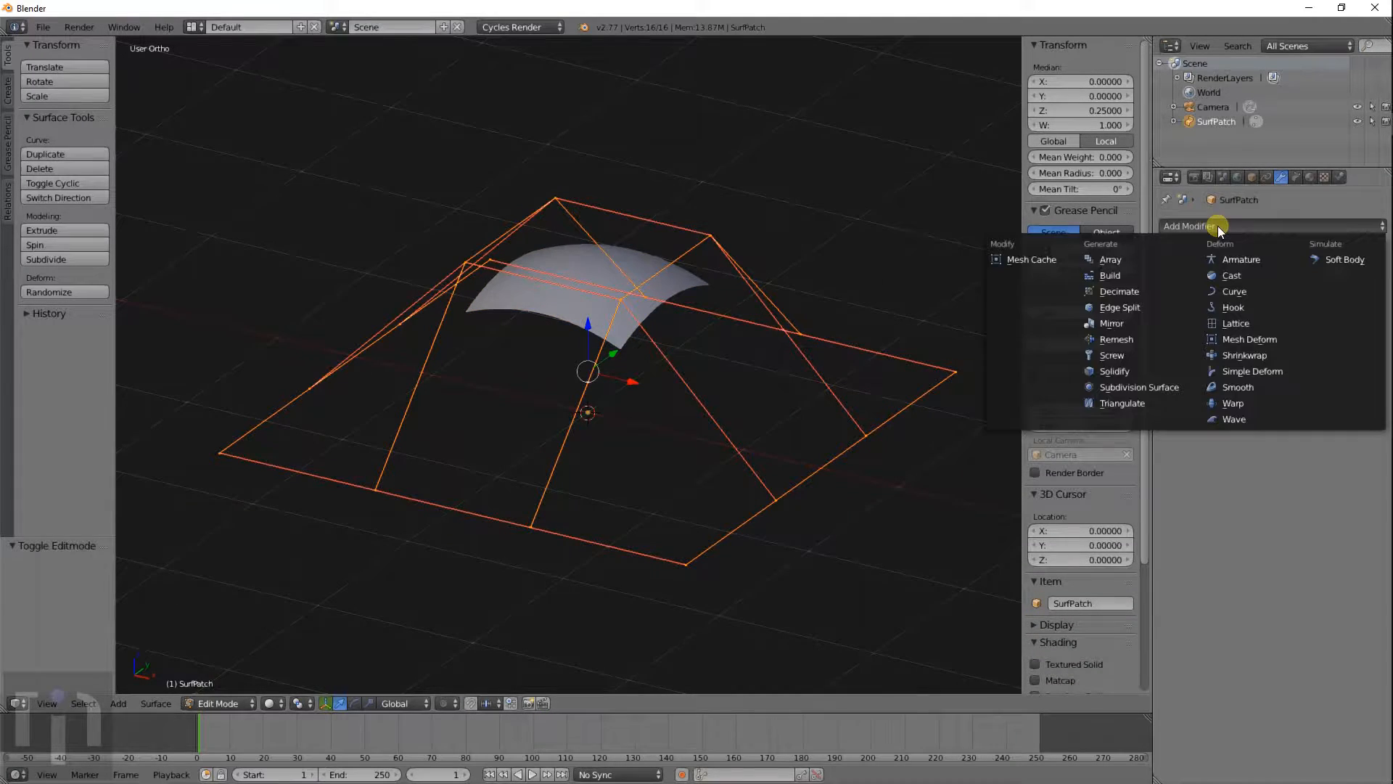
pyautogui.click(1098, 323)
pyautogui.moveTo(717, 440); pyautogui.dragTo(762, 429, button='middle')
pyautogui.scroll(3, 718, 395)
pyautogui.rightClick(697, 221)
pyautogui.press('g')
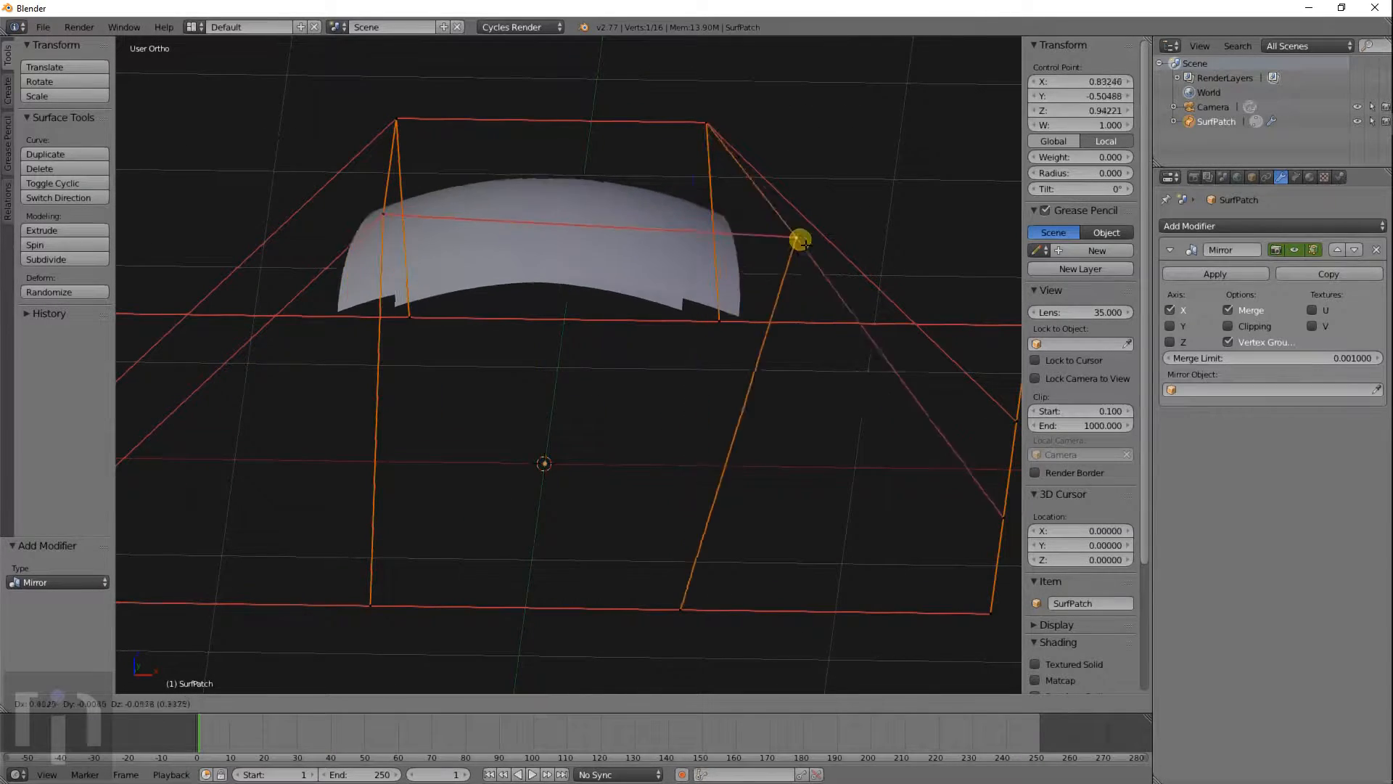
pyautogui.rightClick(791, 421)
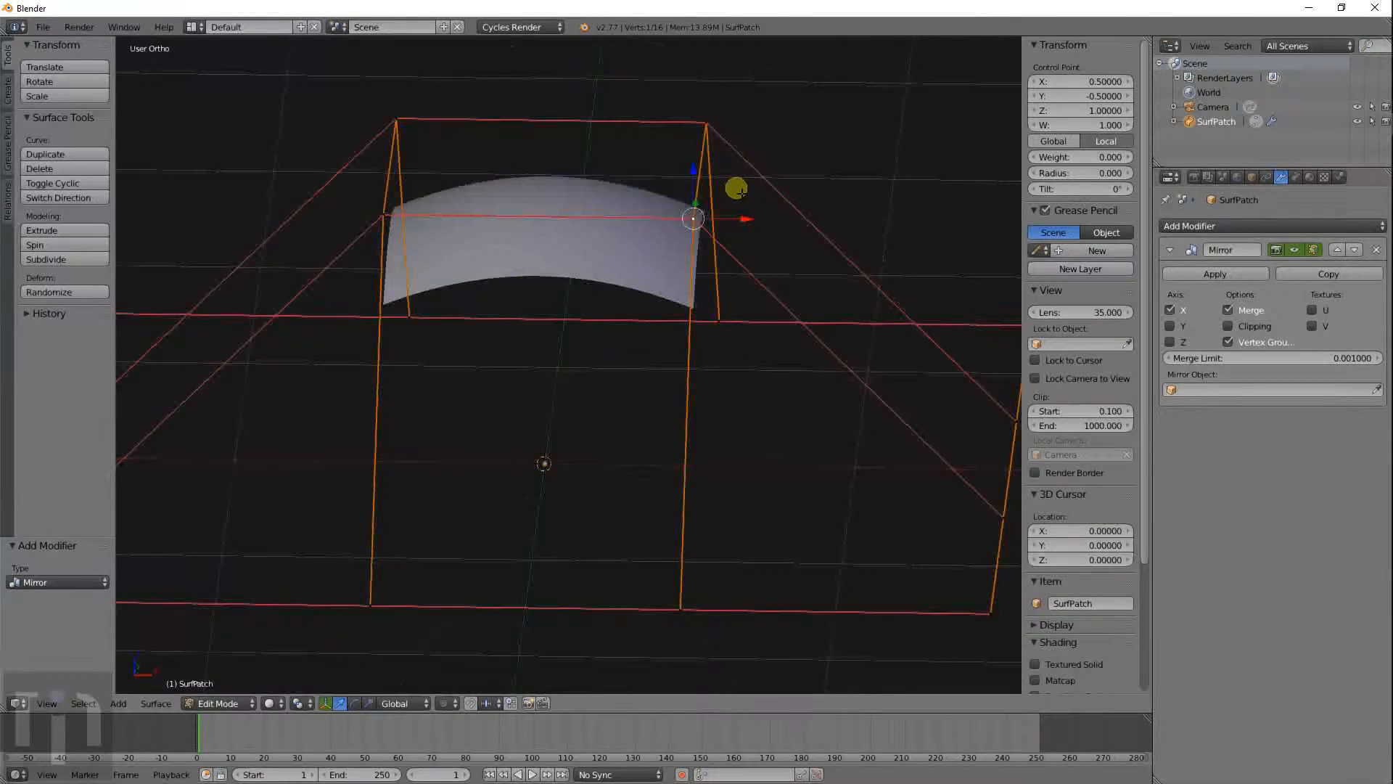
# Step: Enable Clipping on the surface patch's Mirror modifier
pyautogui.moveTo(737, 189); pyautogui.dragTo(650, 264, button='middle')
pyautogui.click(1228, 311)
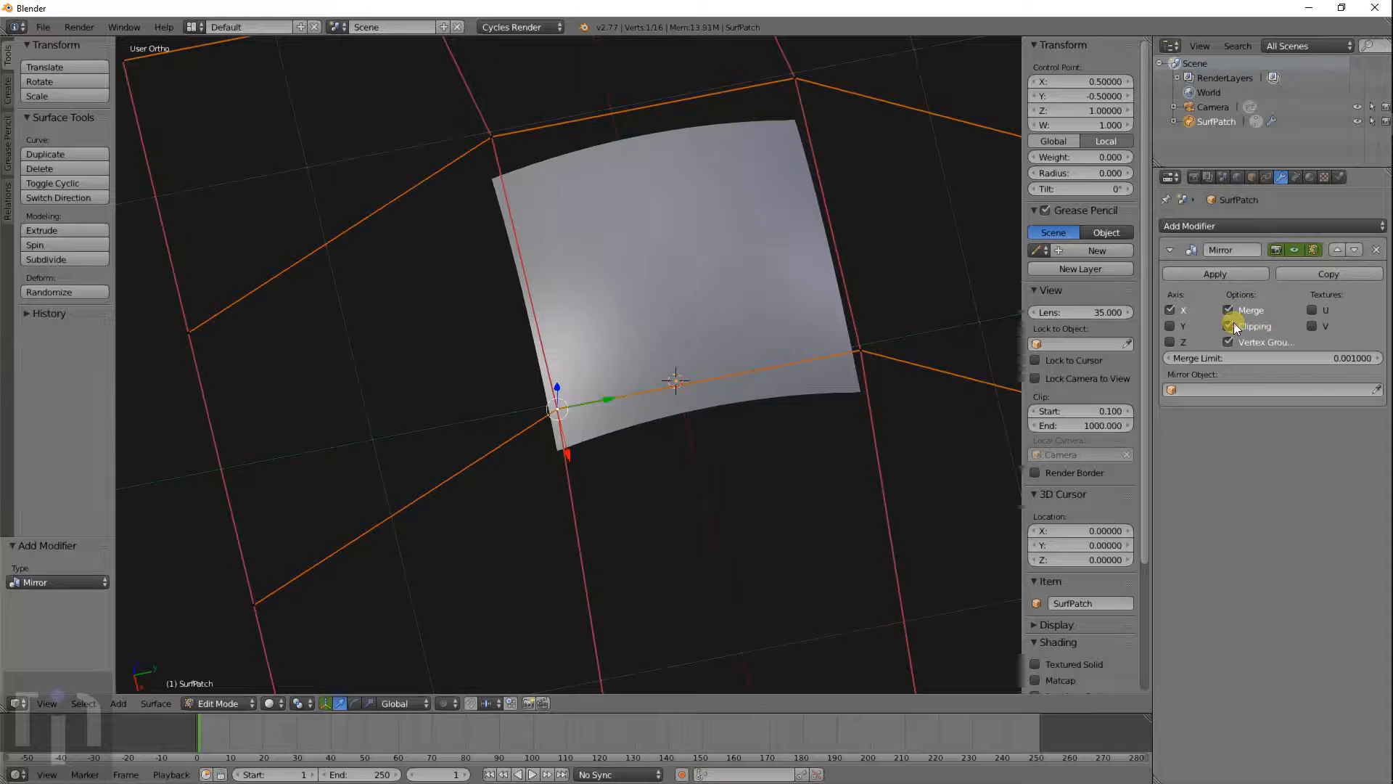
pyautogui.moveTo(609, 358); pyautogui.dragTo(591, 278, button='middle')
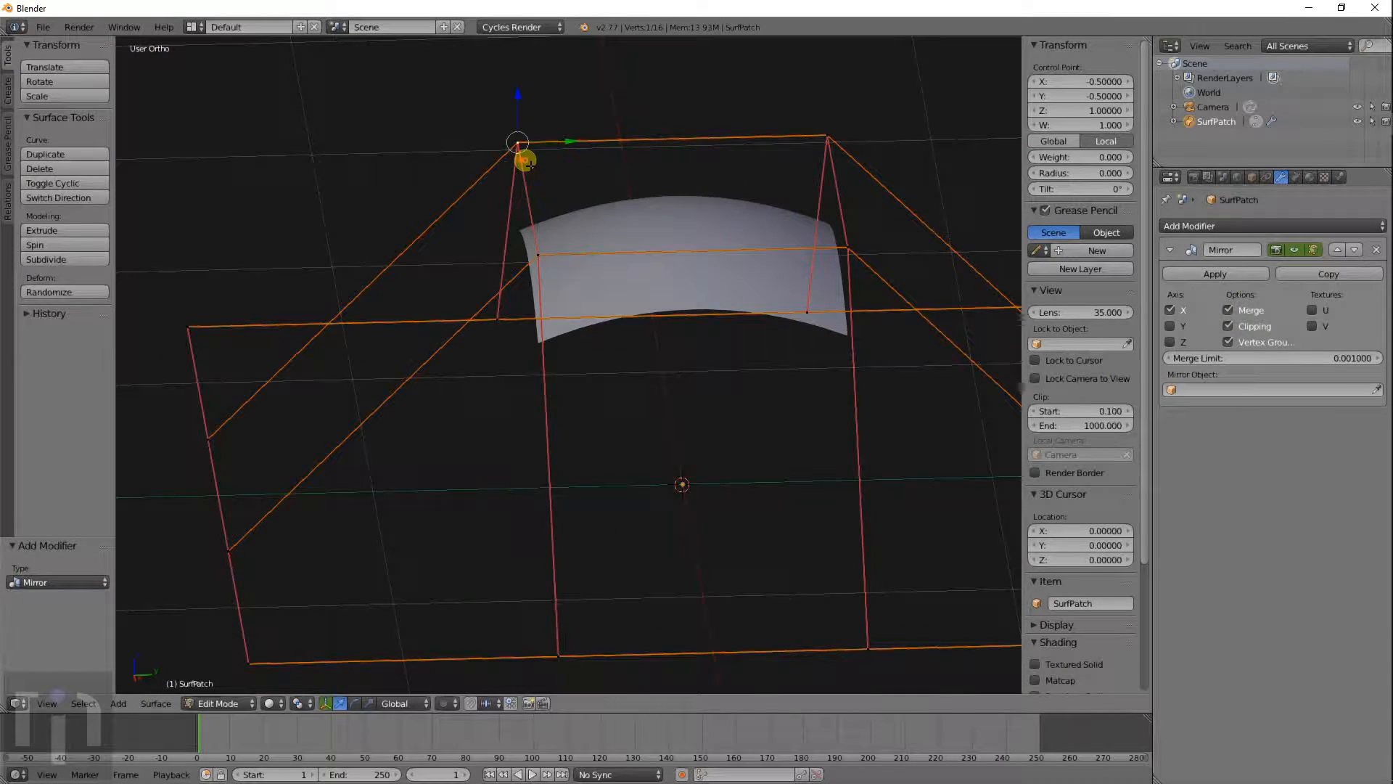
pyautogui.keyDown('shift'); pyautogui.rightClick(556, 267); pyautogui.keyUp('shift')
pyautogui.press('g')
pyautogui.press('y')
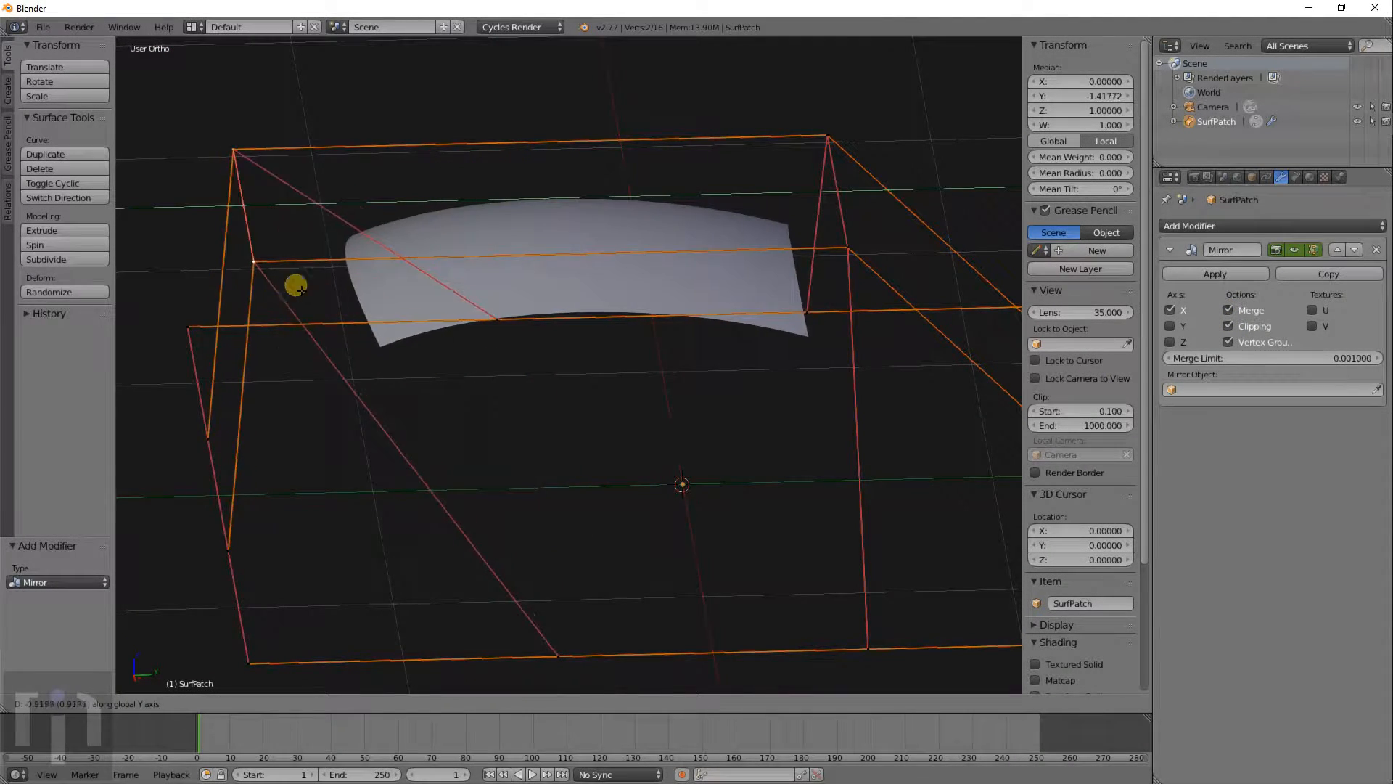
pyautogui.rightClick(536, 280)
pyautogui.moveTo(536, 280); pyautogui.dragTo(668, 316, button='middle')
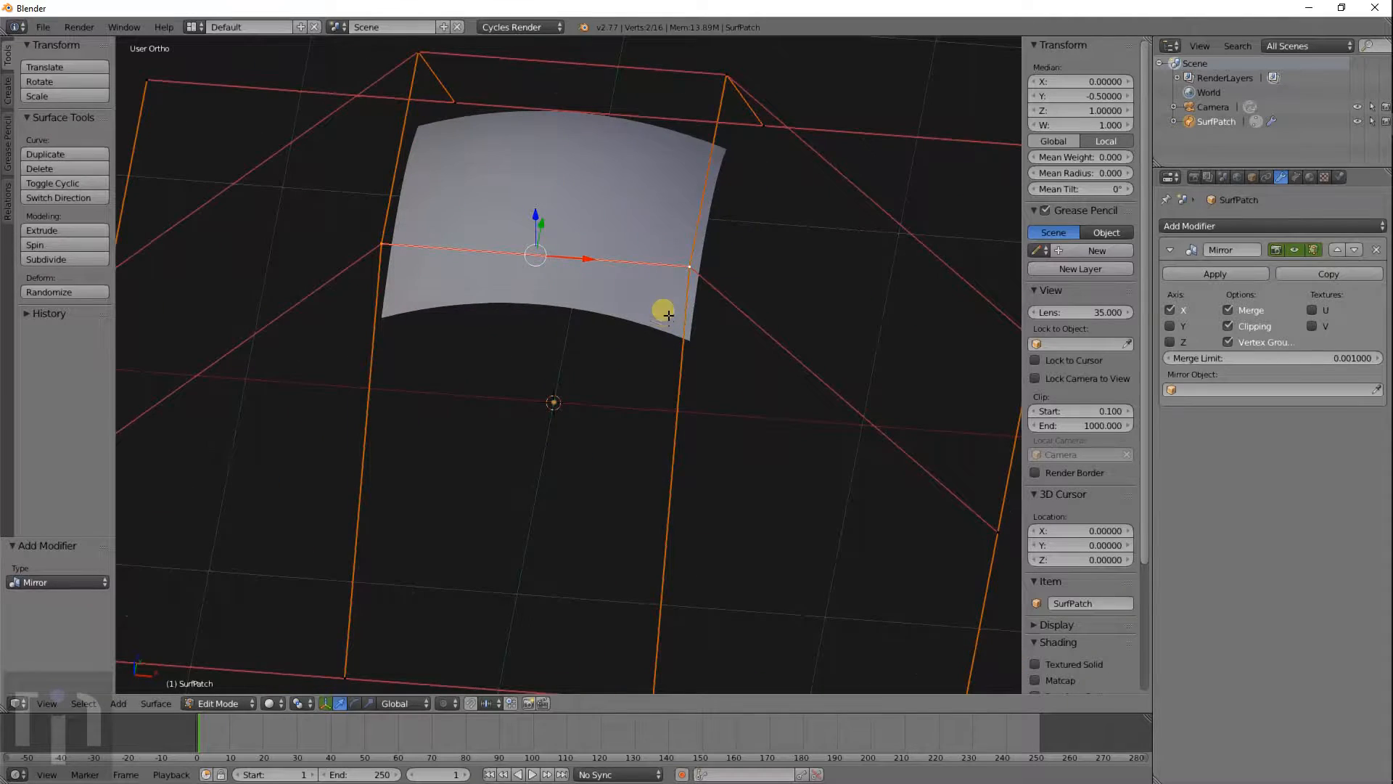
pyautogui.keyDown('shift'); pyautogui.rightClick(705, 268); pyautogui.keyUp('shift')
pyautogui.keyDown('shift'); pyautogui.rightClick(713, 95); pyautogui.keyUp('shift')
pyautogui.press('g')
pyautogui.press('x')
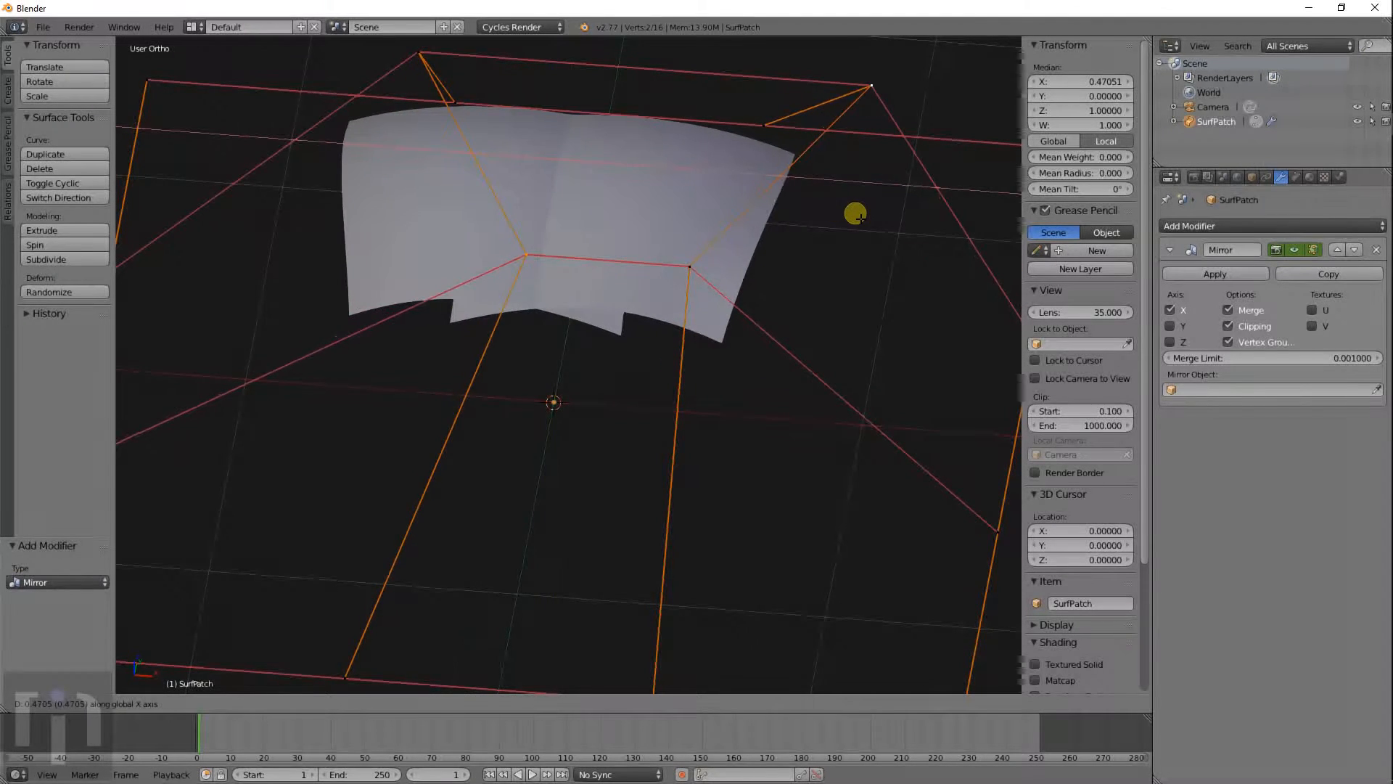
pyautogui.rightClick(791, 225)
# Step: Select the two raised control points on the patch's positive X side and move them about 0.79 along X
pyautogui.rightClick(713, 270)
pyautogui.keyDown('shift'); pyautogui.rightClick(731, 79); pyautogui.keyUp('shift')
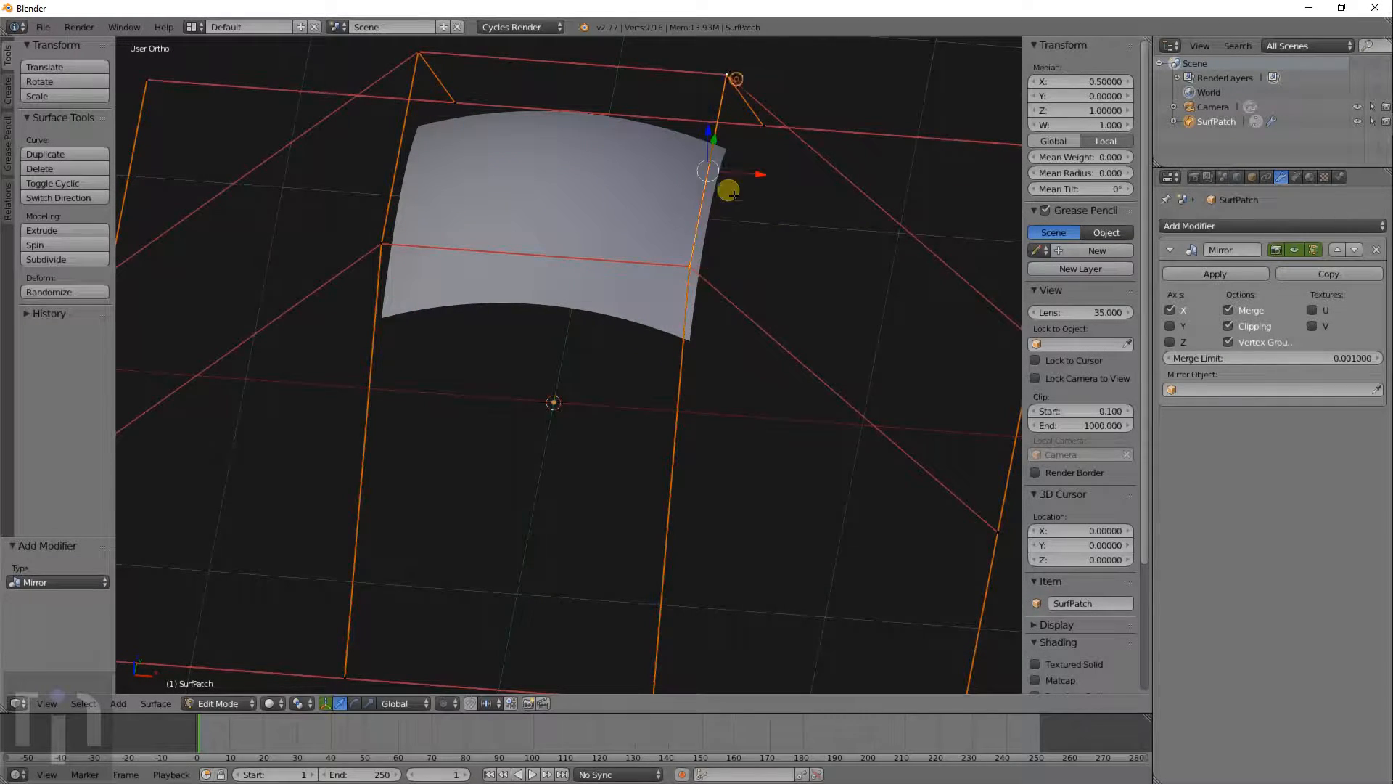
pyautogui.moveTo(728, 187)
pyautogui.mouseDown(button='middle')
pyautogui.moveTo(747, 155)
pyautogui.moveTo(720, 208)
pyautogui.mouseUp(button='middle')
pyautogui.press('g')
pyautogui.press('x')
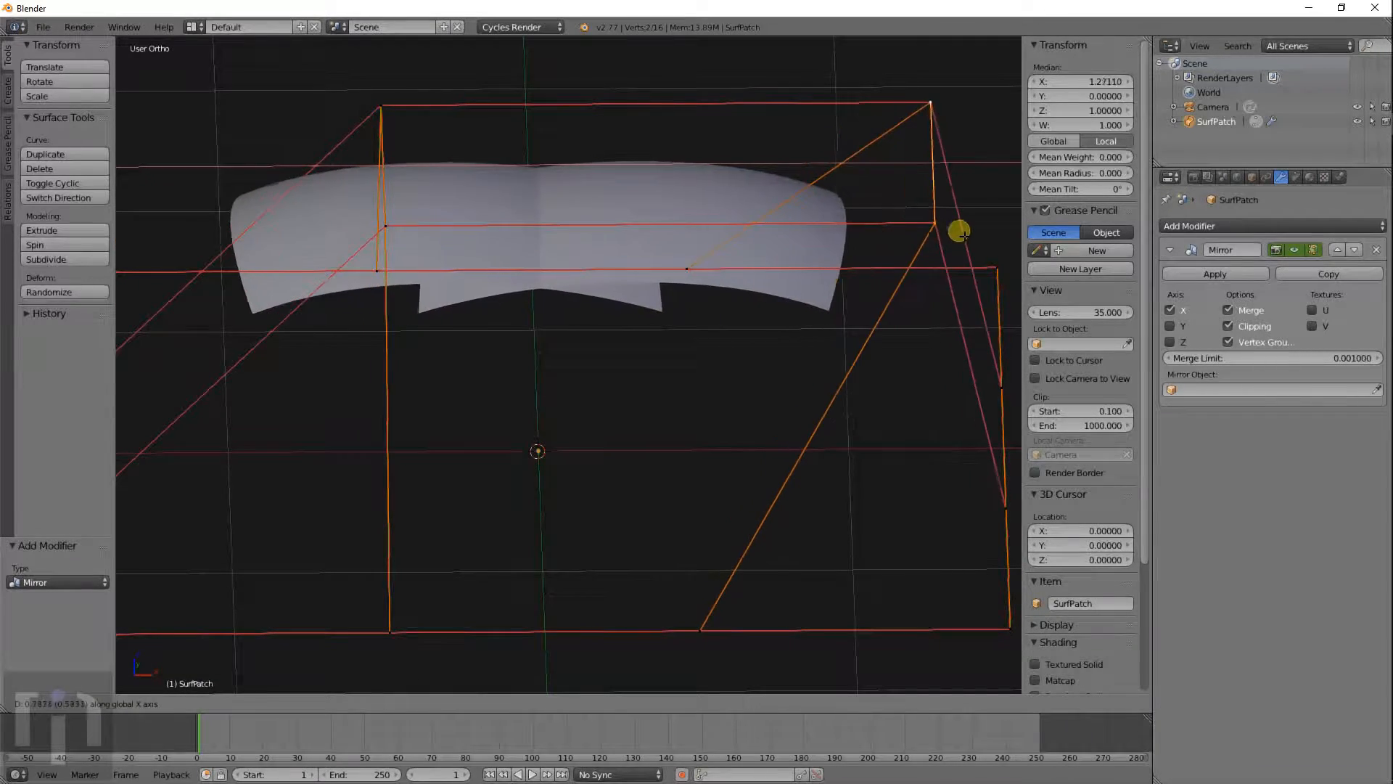
pyautogui.click(961, 230)
# Step: Enable the Y axis in the surface patch's Mirror modifier
pyautogui.scroll(-2, 807, 254)
pyautogui.moveTo(808, 254); pyautogui.dragTo(745, 343, button='middle')
pyautogui.click(1170, 326)
# Step: Move the two raised control points on the patch's negative Y side about -1.56 along Y and return to Object Mode
pyautogui.press('a')
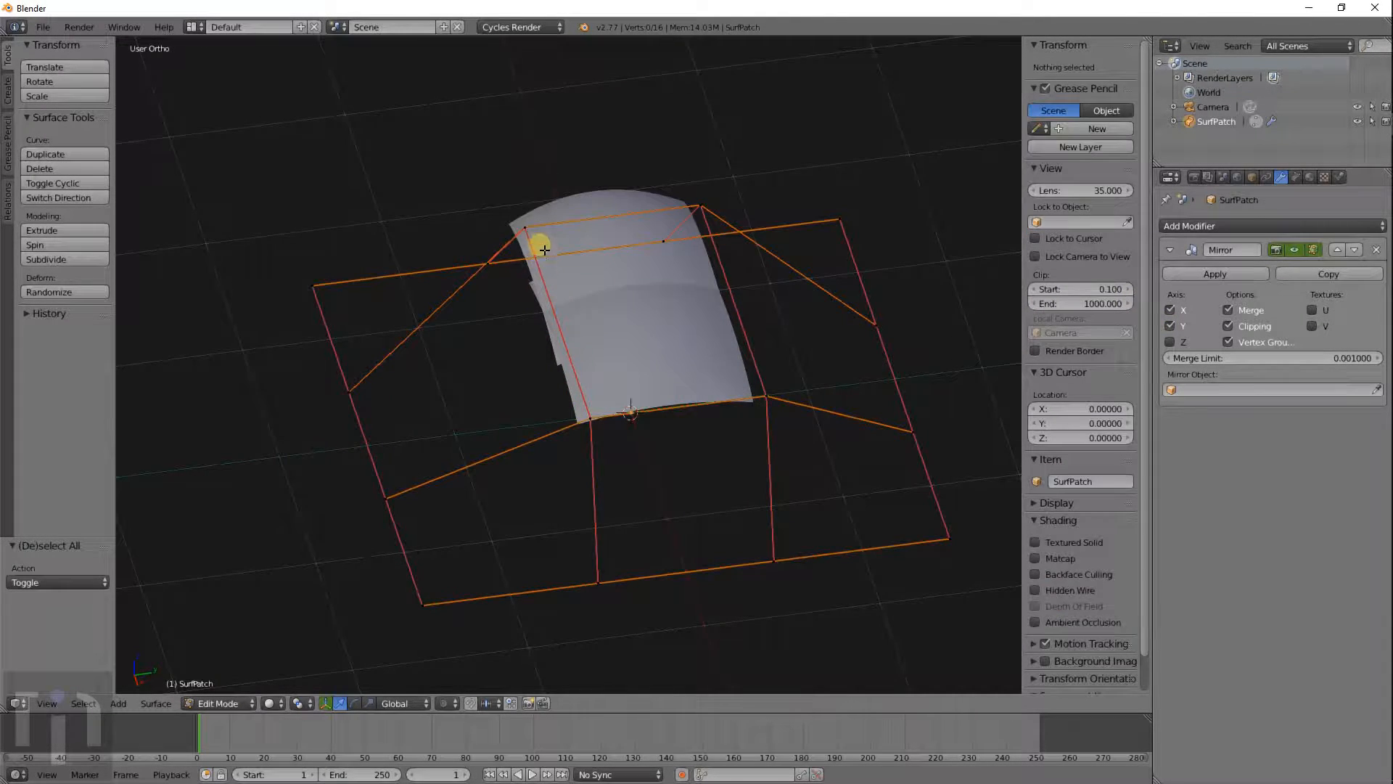
pyautogui.rightClick(527, 232)
pyautogui.keyDown('shift'); pyautogui.rightClick(590, 413); pyautogui.keyUp('shift')
pyautogui.press('g')
pyautogui.press('y')
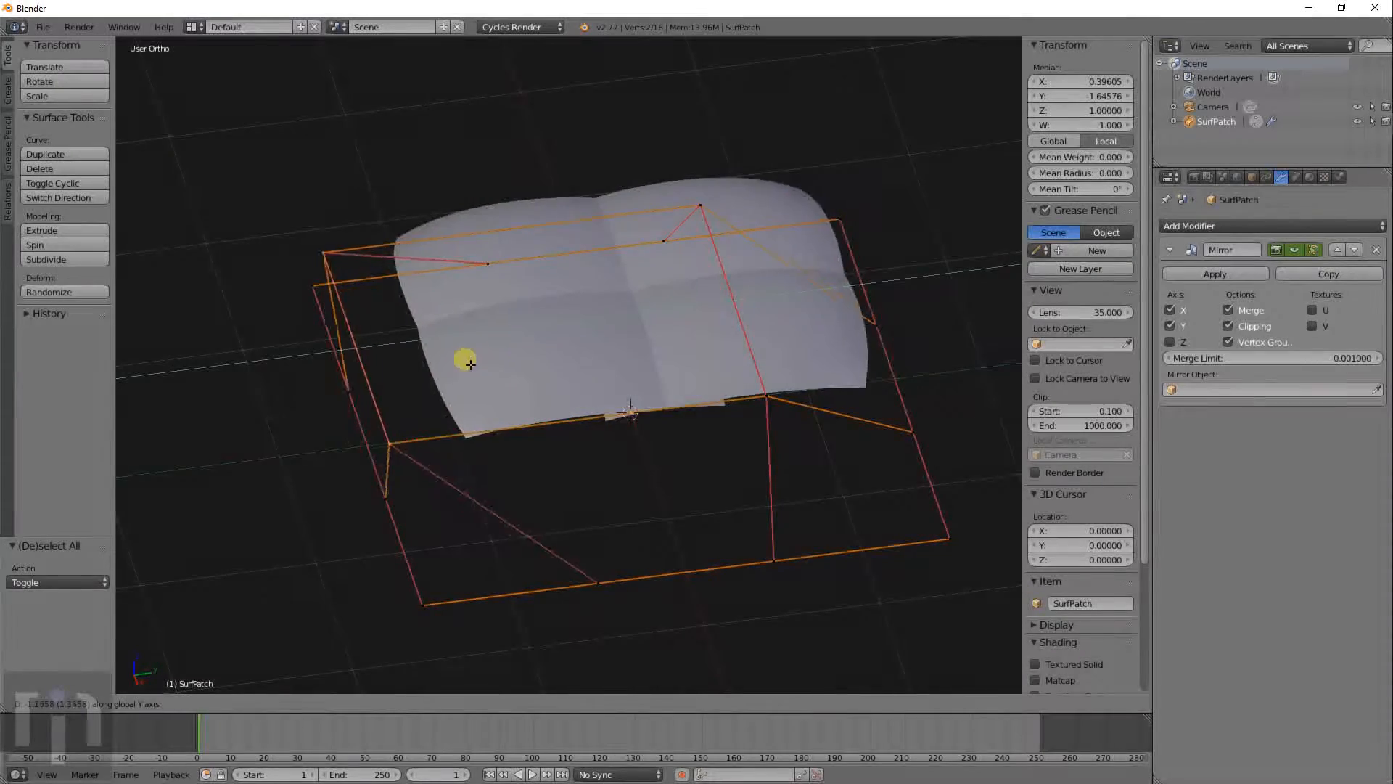
pyautogui.click(395, 382)
pyautogui.moveTo(630, 433); pyautogui.dragTo(473, 328, button='middle')
pyautogui.press('Tab')
# Step: Try to apply the Mirror modifier to the NURBS surface patch in Object Mode
pyautogui.click(1249, 277)
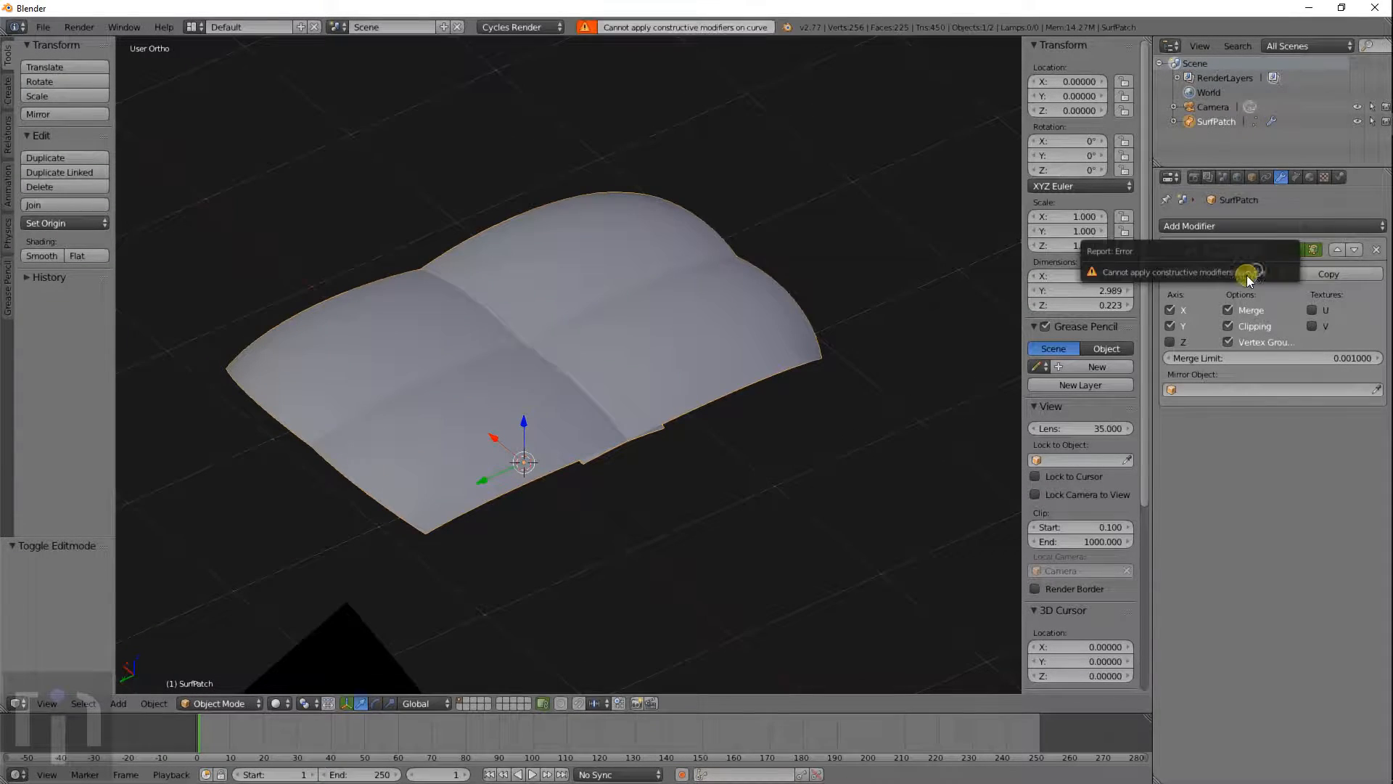
pyautogui.click(1213, 278)
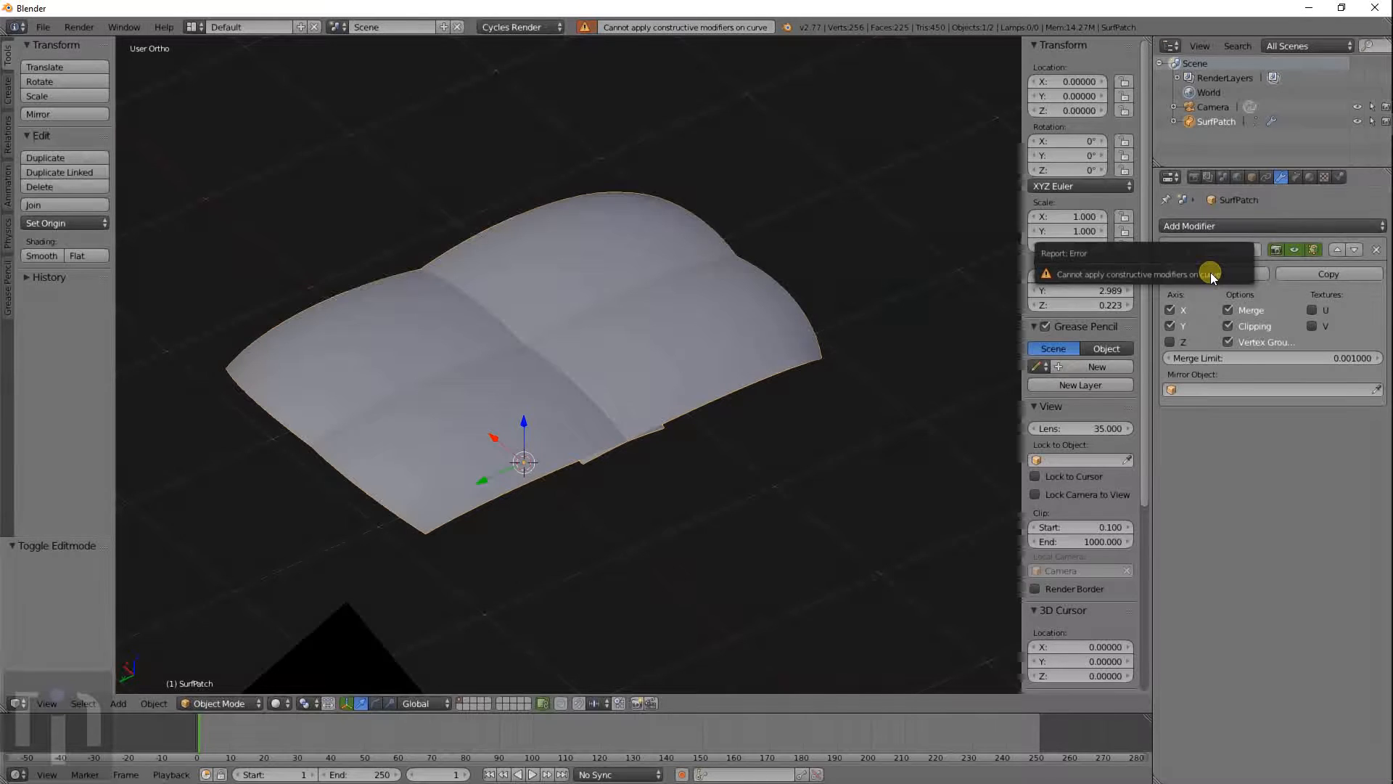
pyautogui.press('Tab')
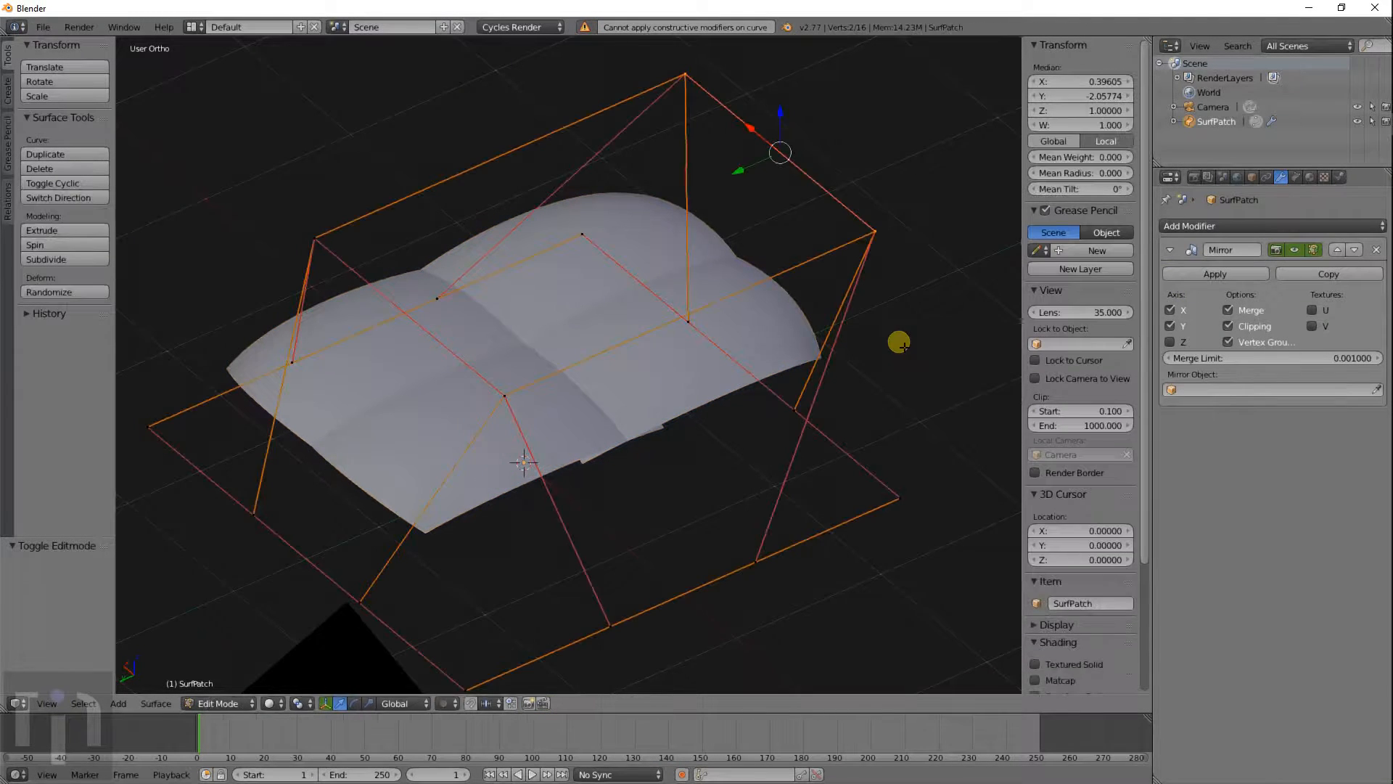
pyautogui.press('Tab')
pyautogui.click(1209, 272)
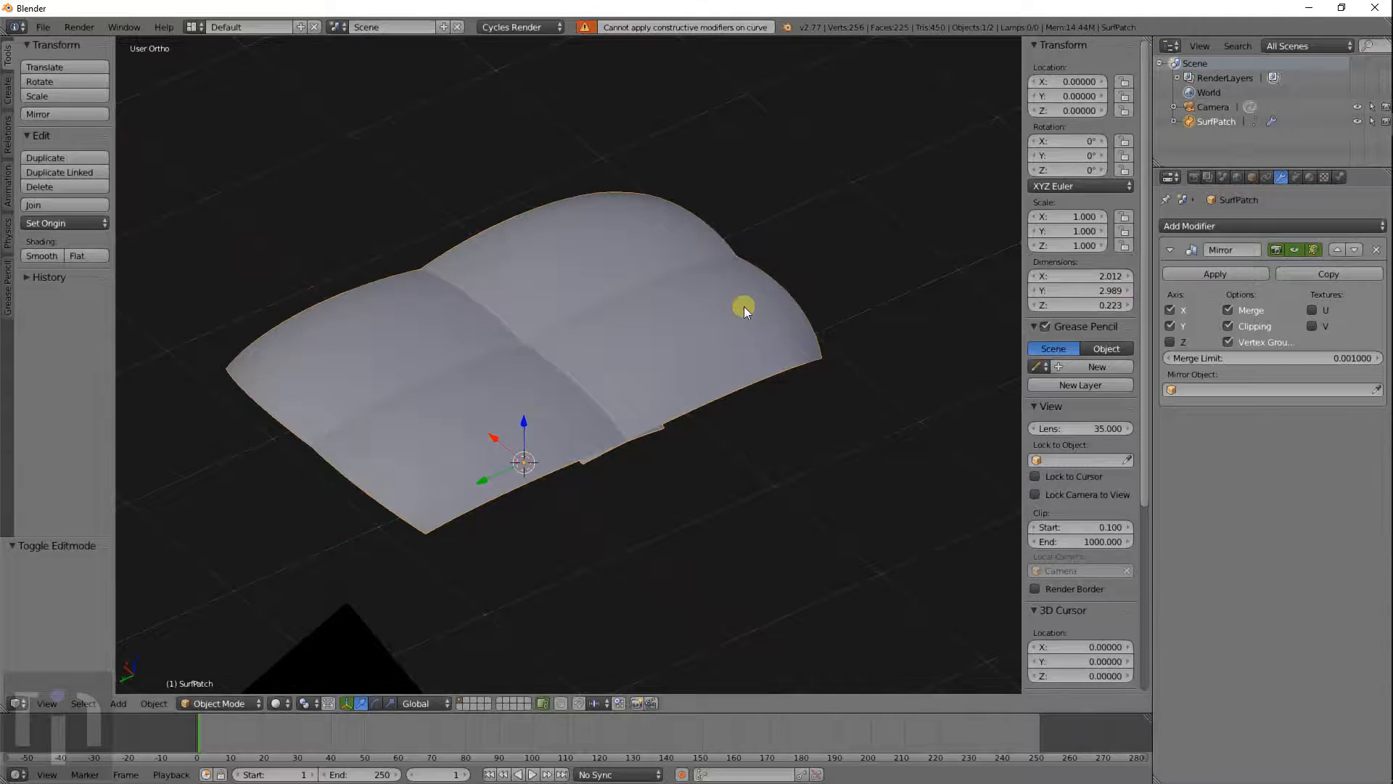
# Step: Convert the mirrored surface patch to a mesh with Mesh from Curve/Meta/Surf/Text
pyautogui.moveTo(778, 373); pyautogui.dragTo(786, 328, button='middle')
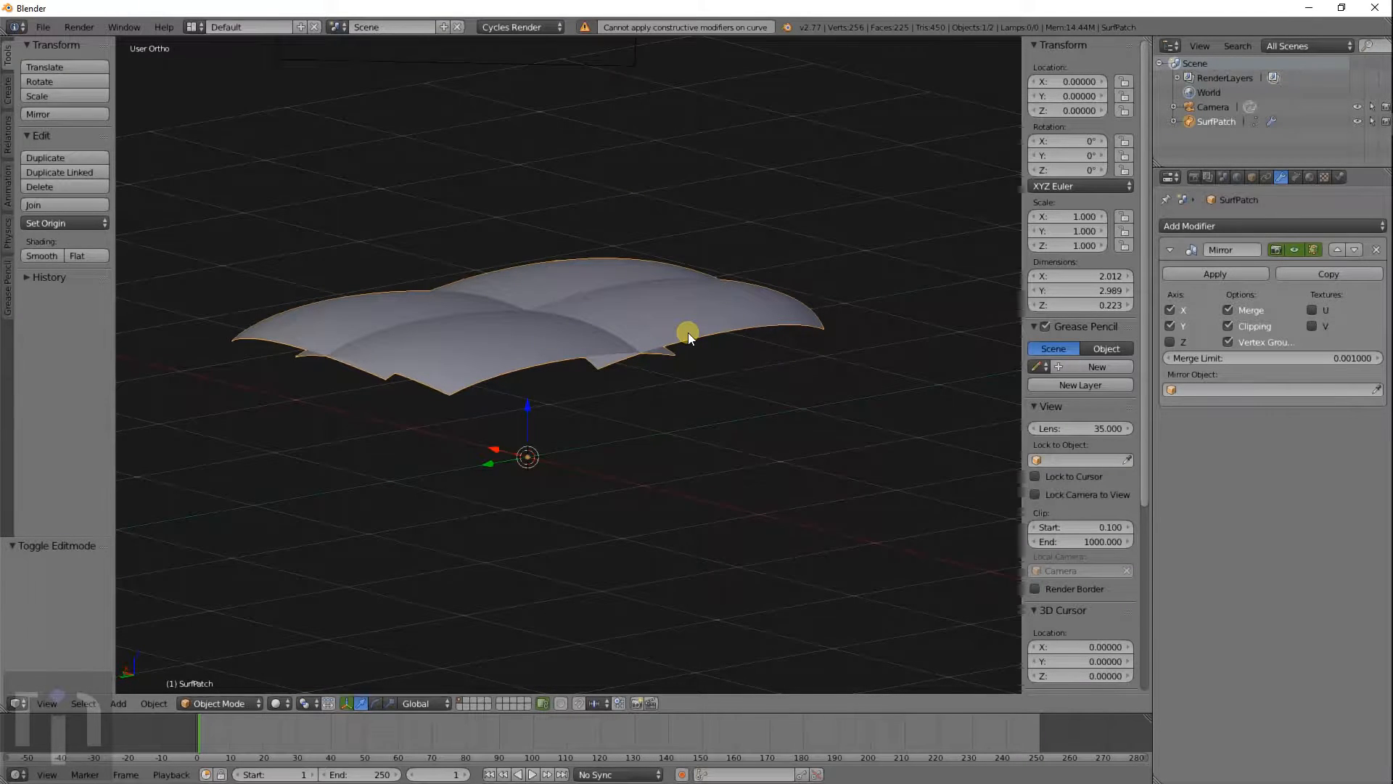
pyautogui.hotkey('alt', 'c')
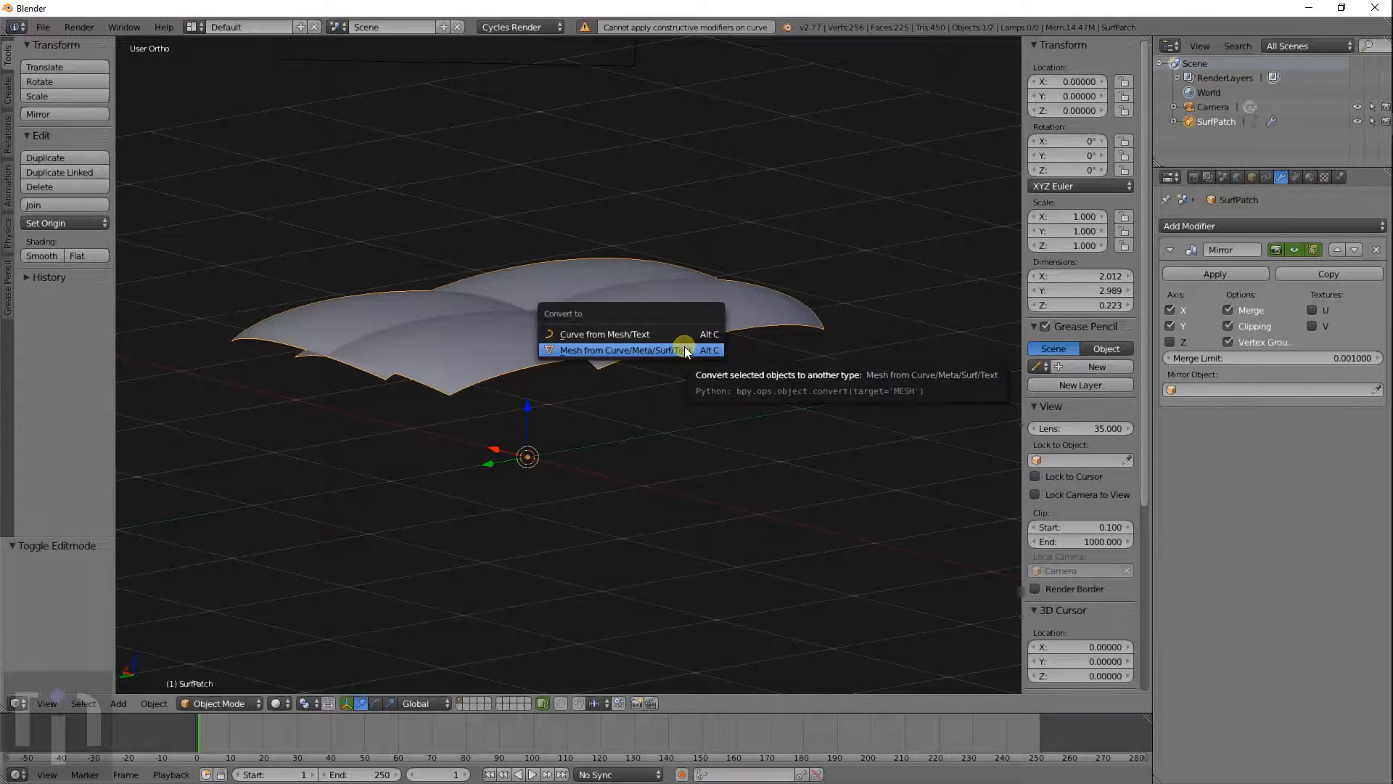
pyautogui.click(685, 350)
# Step: Examine the converted mesh's geometry in Edit Mode, especially where the mirrored pieces overlap near the centre
pyautogui.moveTo(640, 347); pyautogui.dragTo(628, 230, button='middle')
pyautogui.scroll(5, 589, 429)
pyautogui.scroll(-5, 590, 429)
pyautogui.press('Tab')
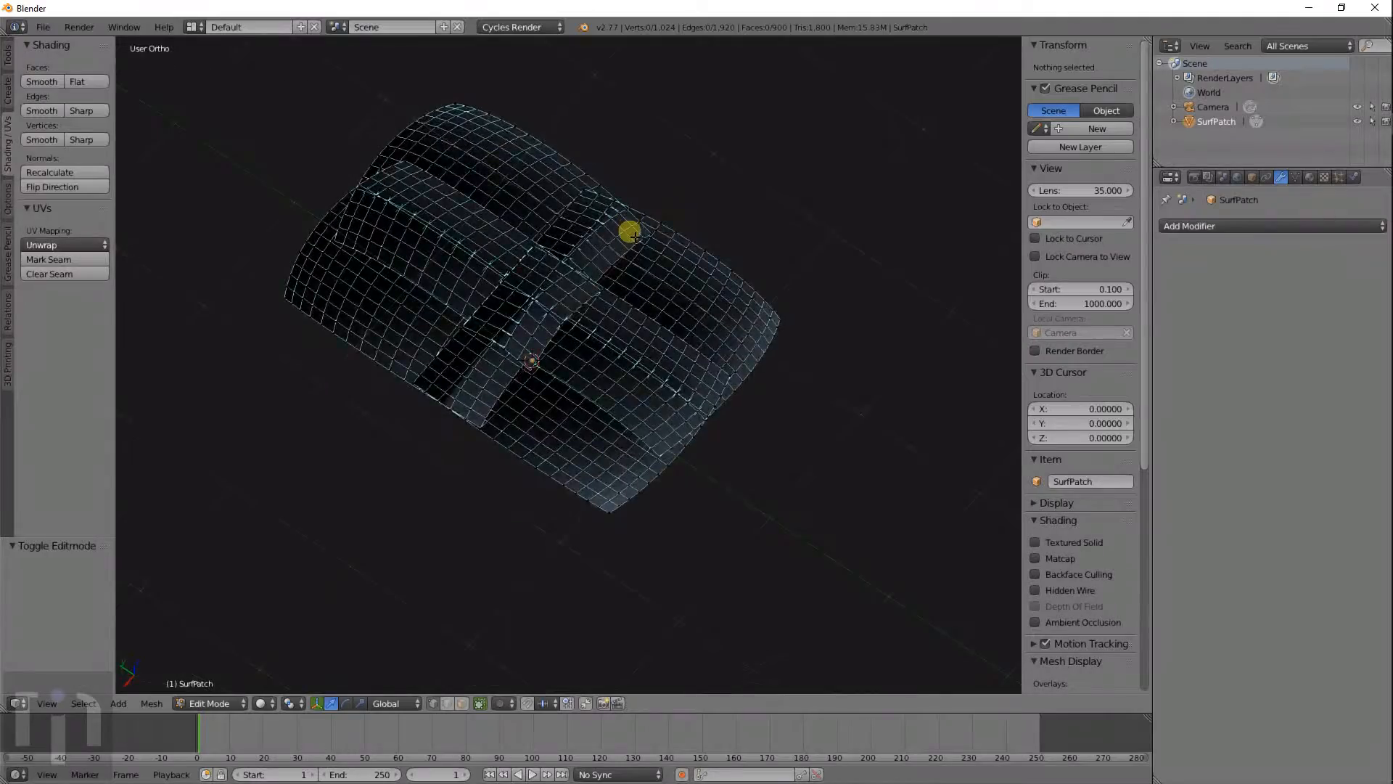
pyautogui.scroll(6, 628, 230)
pyautogui.scroll(-5, 569, 255)
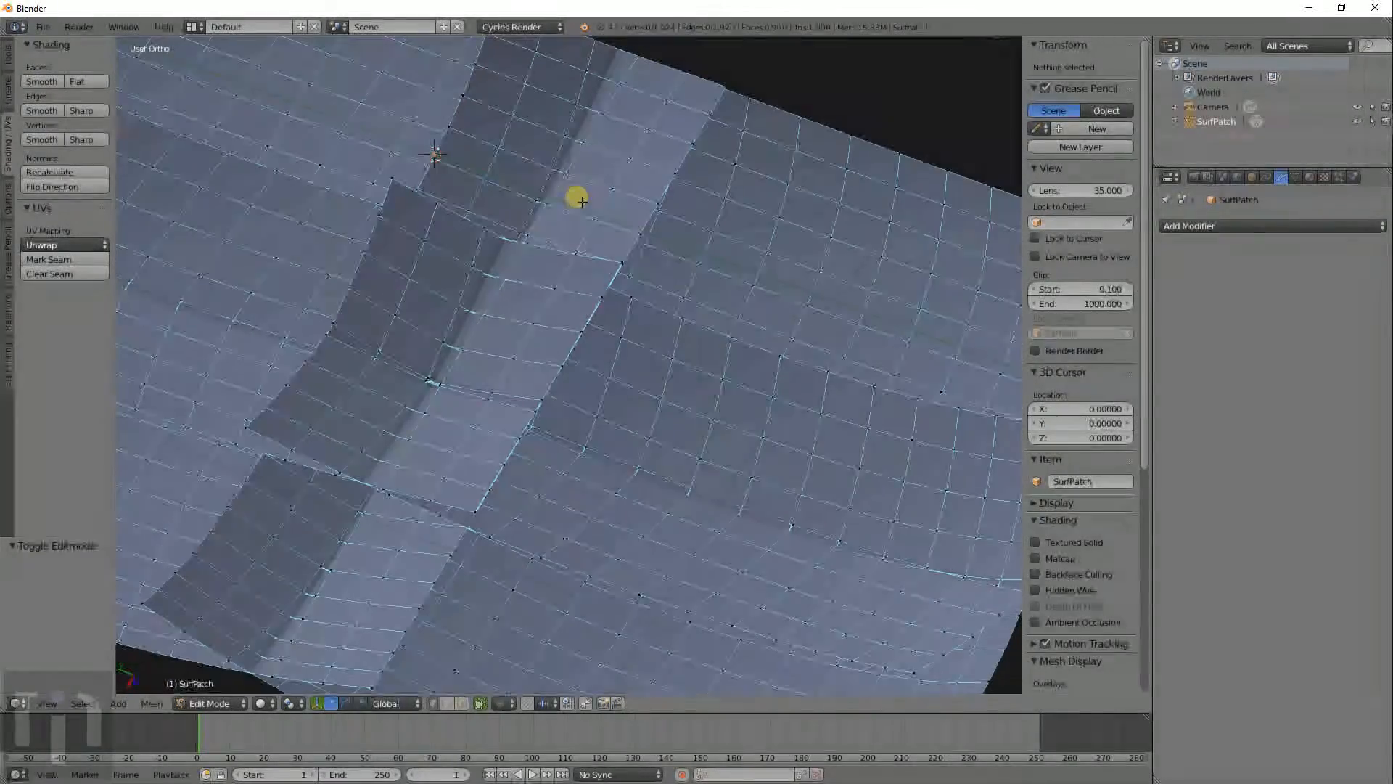
pyautogui.rightClick(616, 270)
pyautogui.moveTo(635, 355); pyautogui.dragTo(565, 515, button='middle')
pyautogui.scroll(-5, 647, 377)
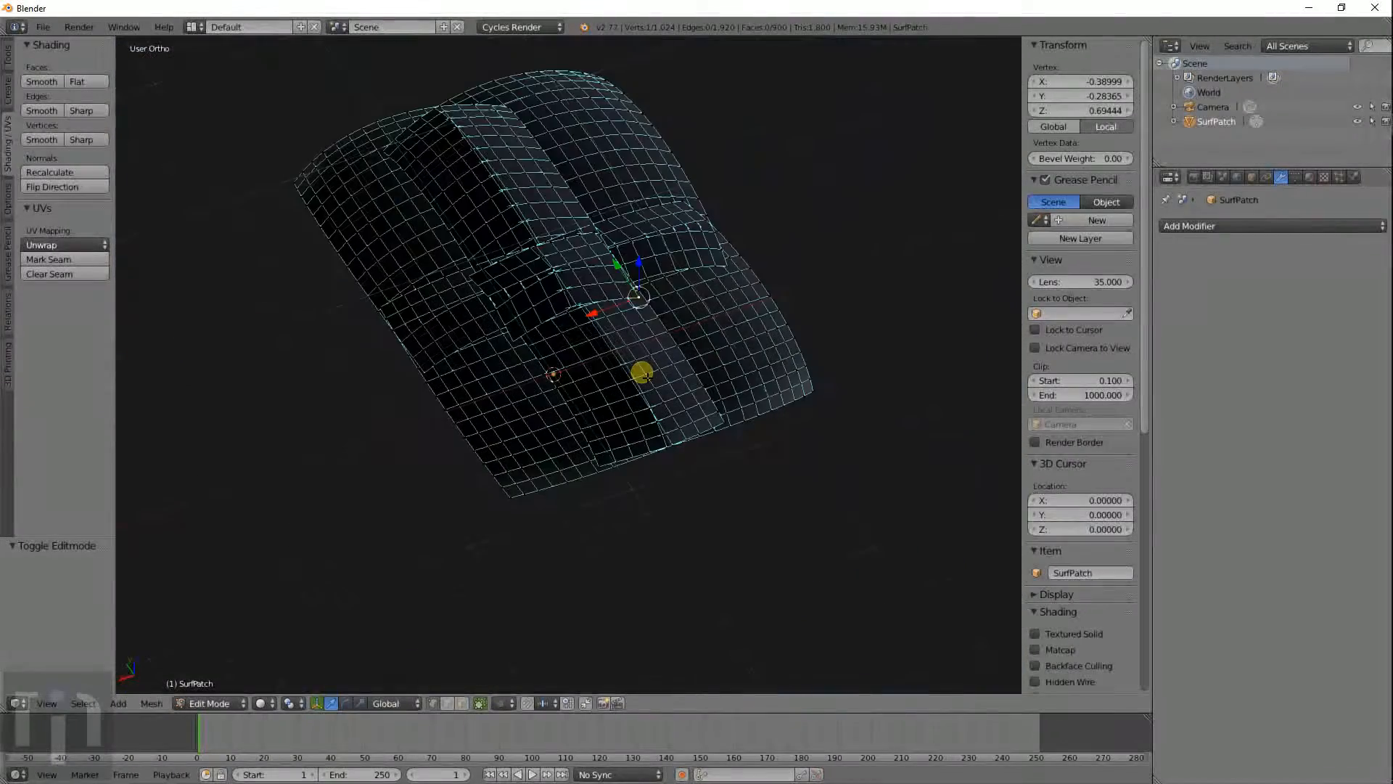
# Step: Delete the converted patch in Object Mode
pyautogui.press('Tab')
pyautogui.press('x')
pyautogui.click(642, 372)
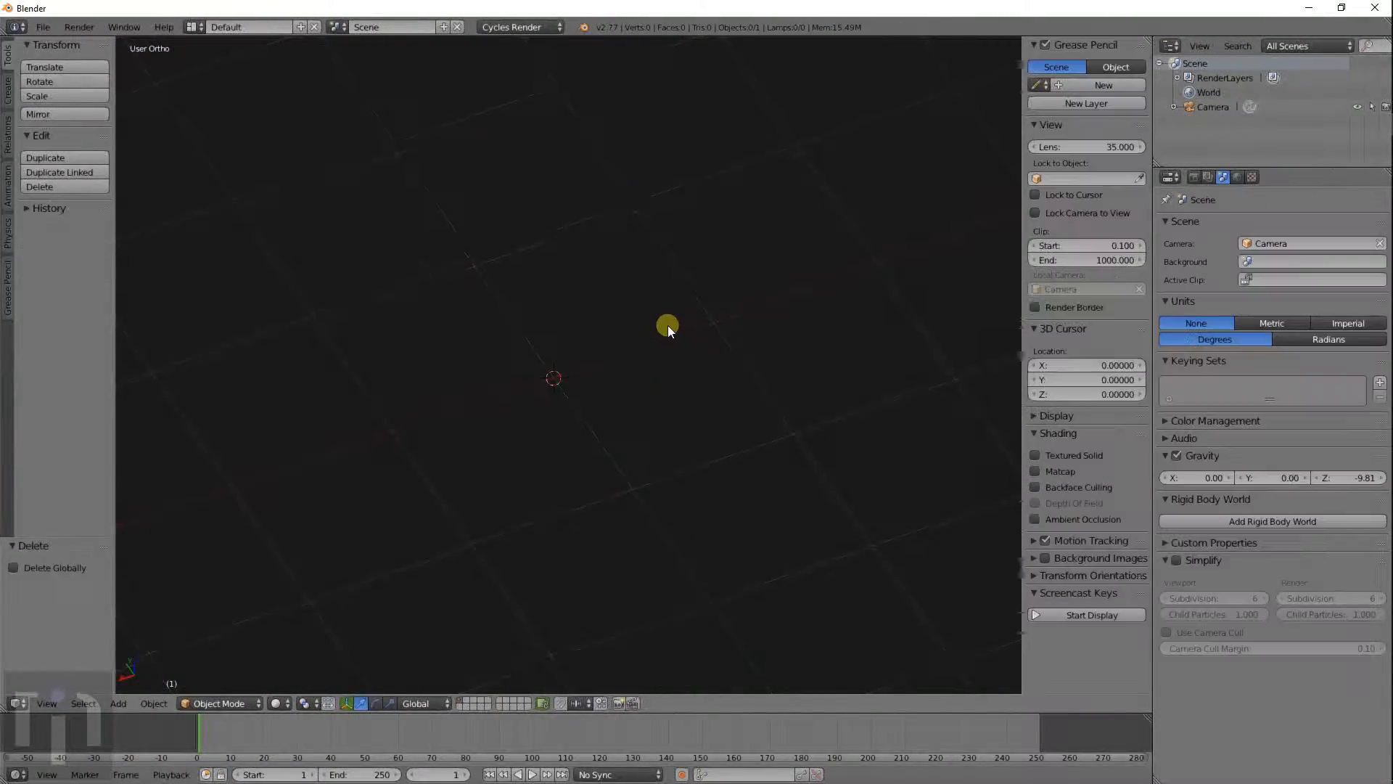
# Step: Add a Text object at the world origin
pyautogui.moveTo(667, 325); pyautogui.dragTo(576, 402, button='middle')
pyautogui.hotkey('shift', 'a')
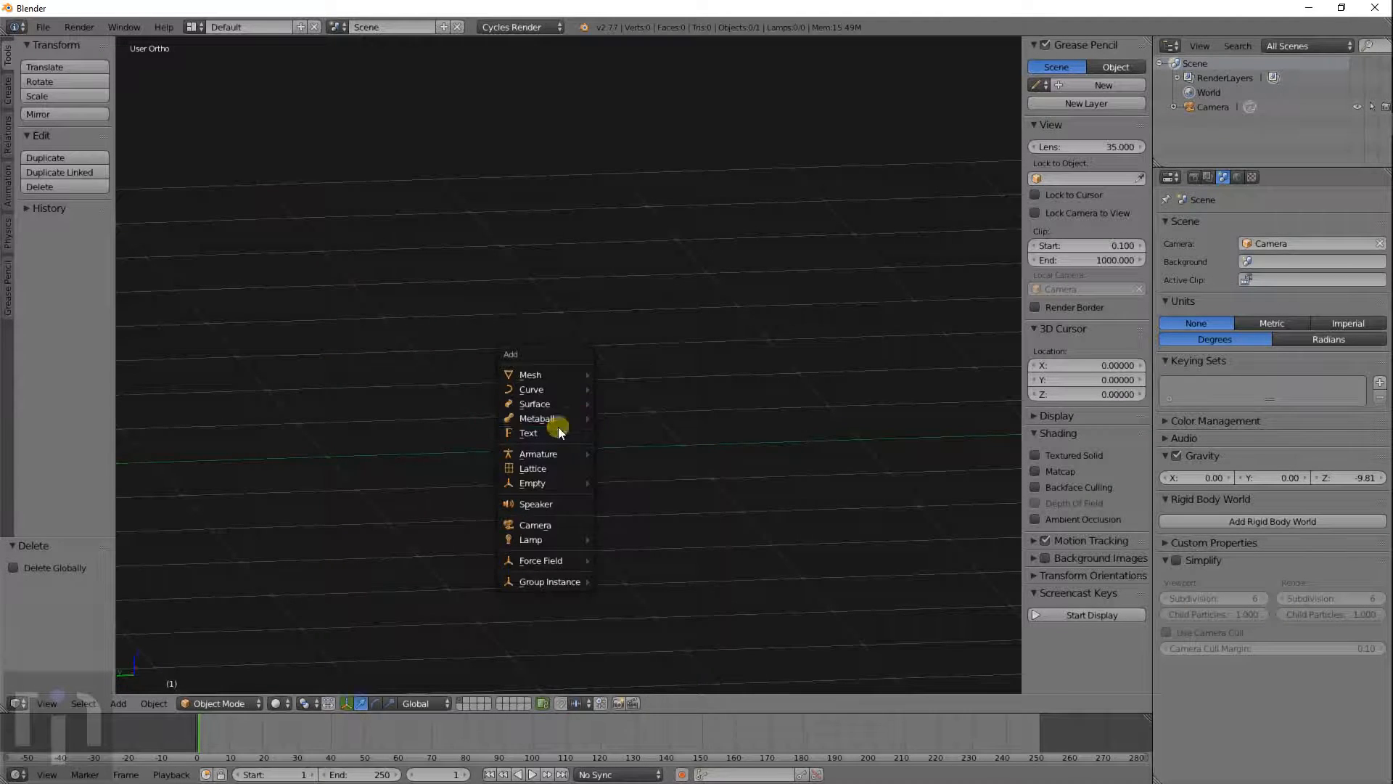
pyautogui.click(545, 433)
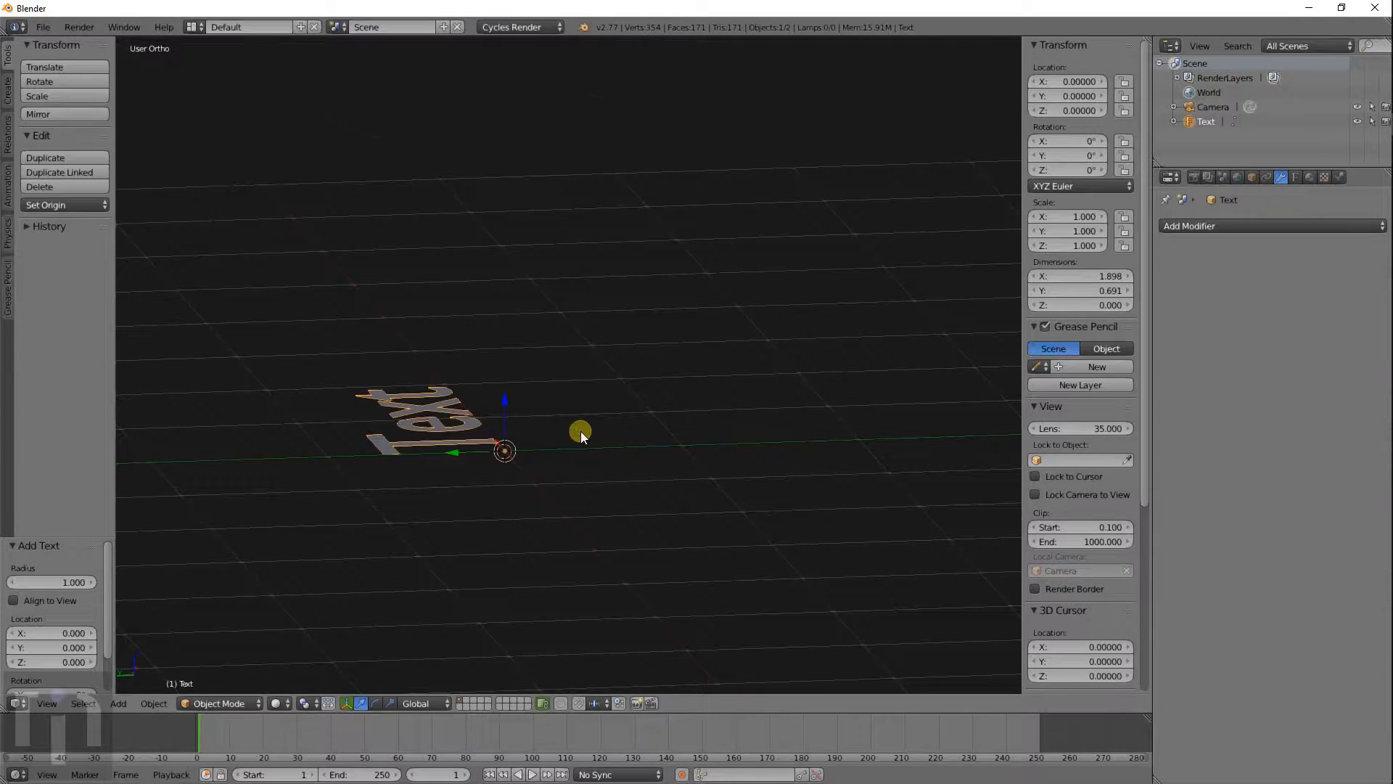
# Step: Add a Mirror modifier to the text object
pyautogui.moveTo(581, 431); pyautogui.dragTo(475, 473, button='middle')
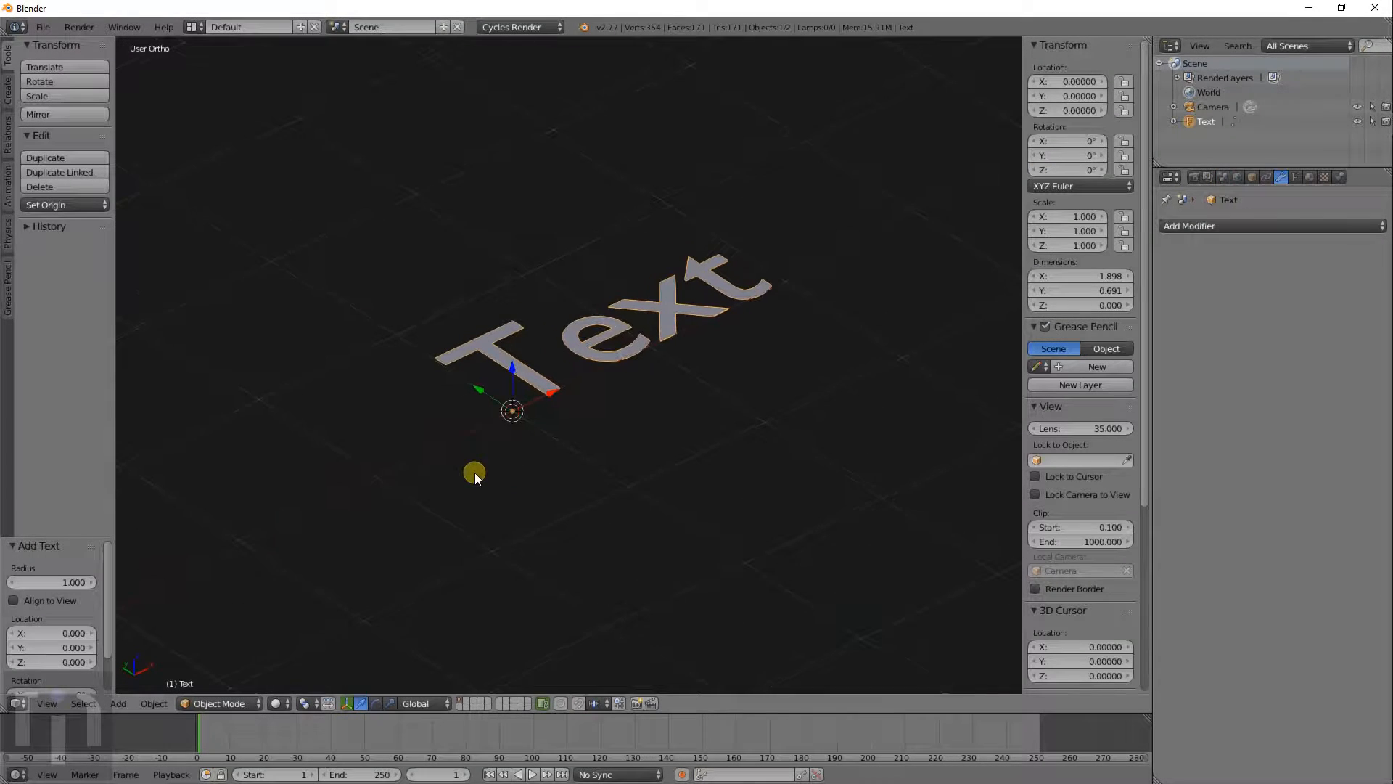
pyautogui.click(1260, 223)
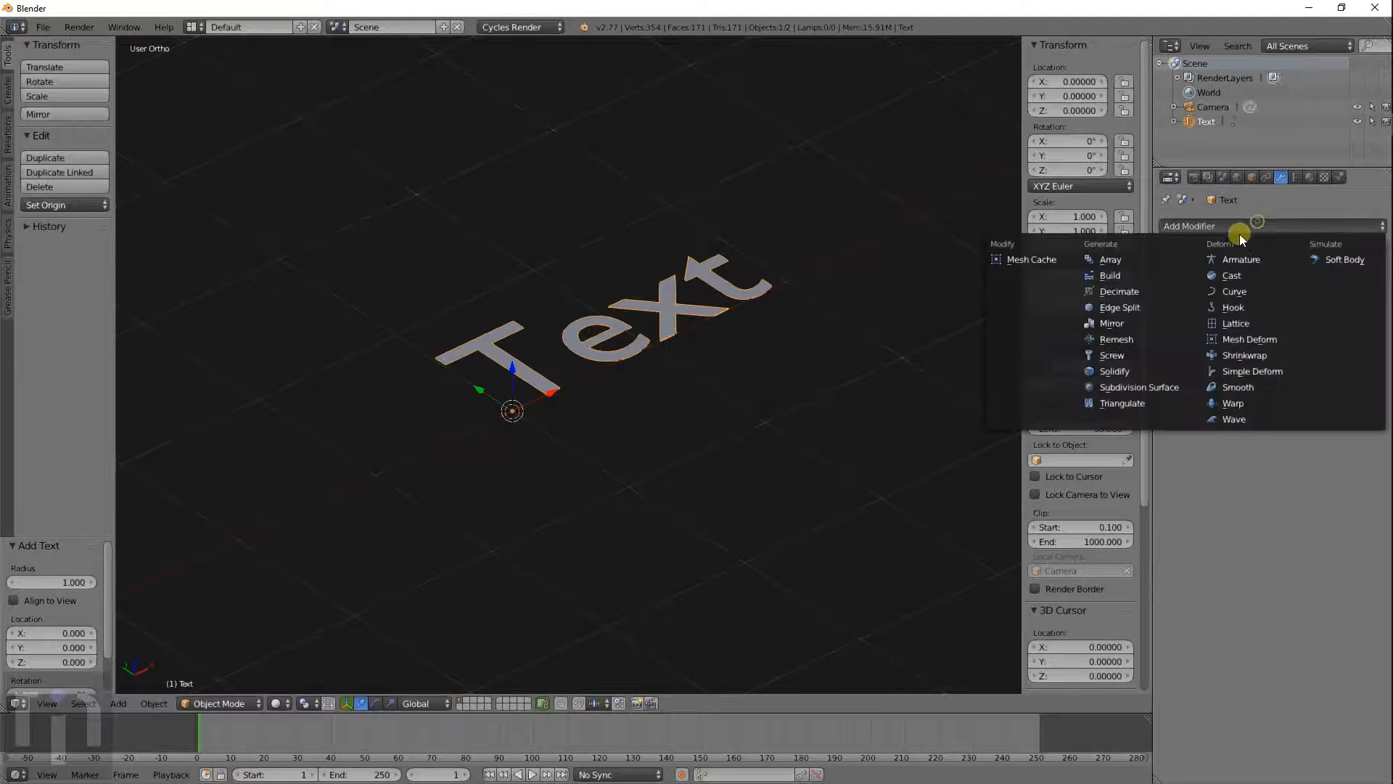
pyautogui.click(1136, 331)
# Step: Replace the text object's default wording with 696969 in Edit Mode
pyautogui.moveTo(889, 349); pyautogui.dragTo(702, 399, button='middle')
pyautogui.scroll(4, 679, 386)
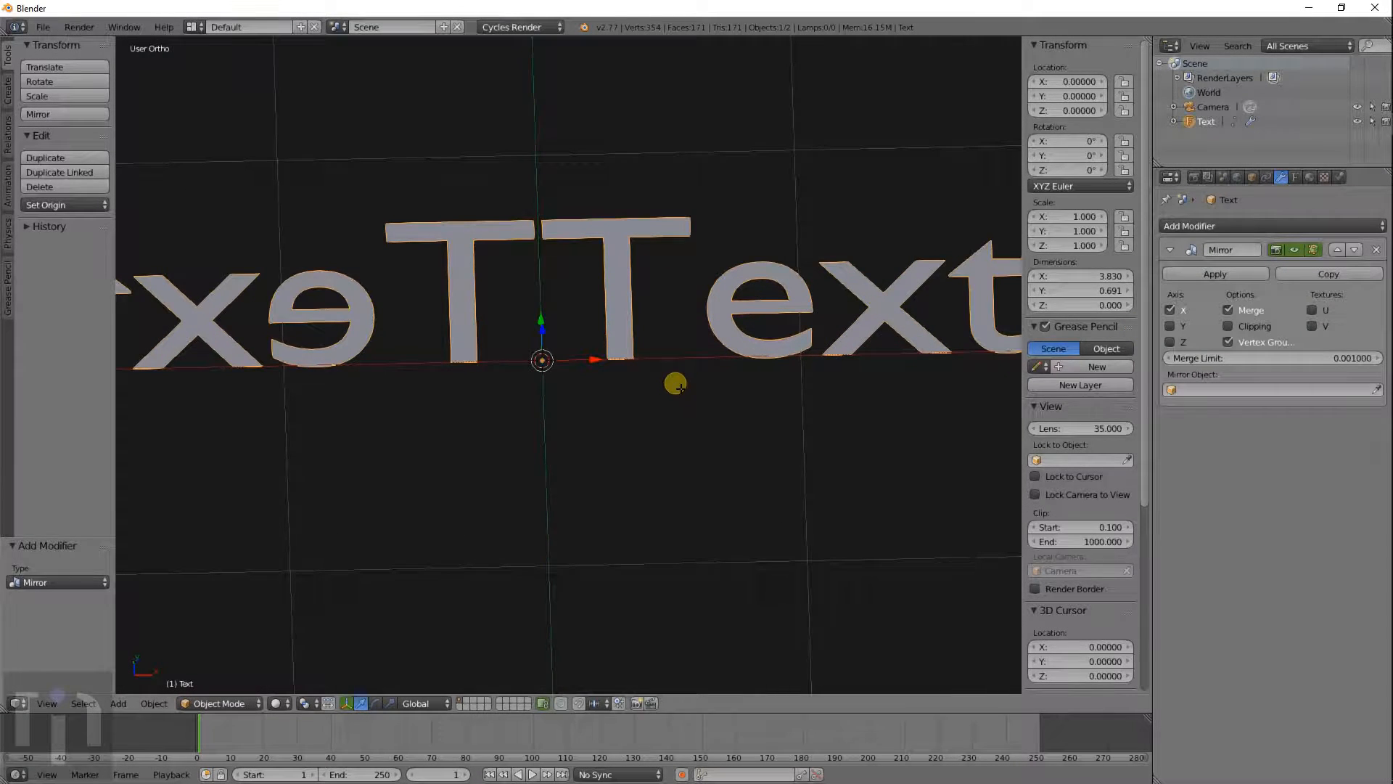
pyautogui.press('Tab')
pyautogui.press('BackSpace')
pyautogui.press('BackSpace')
pyautogui.press('BackSpace')
pyautogui.press('BackSpace')
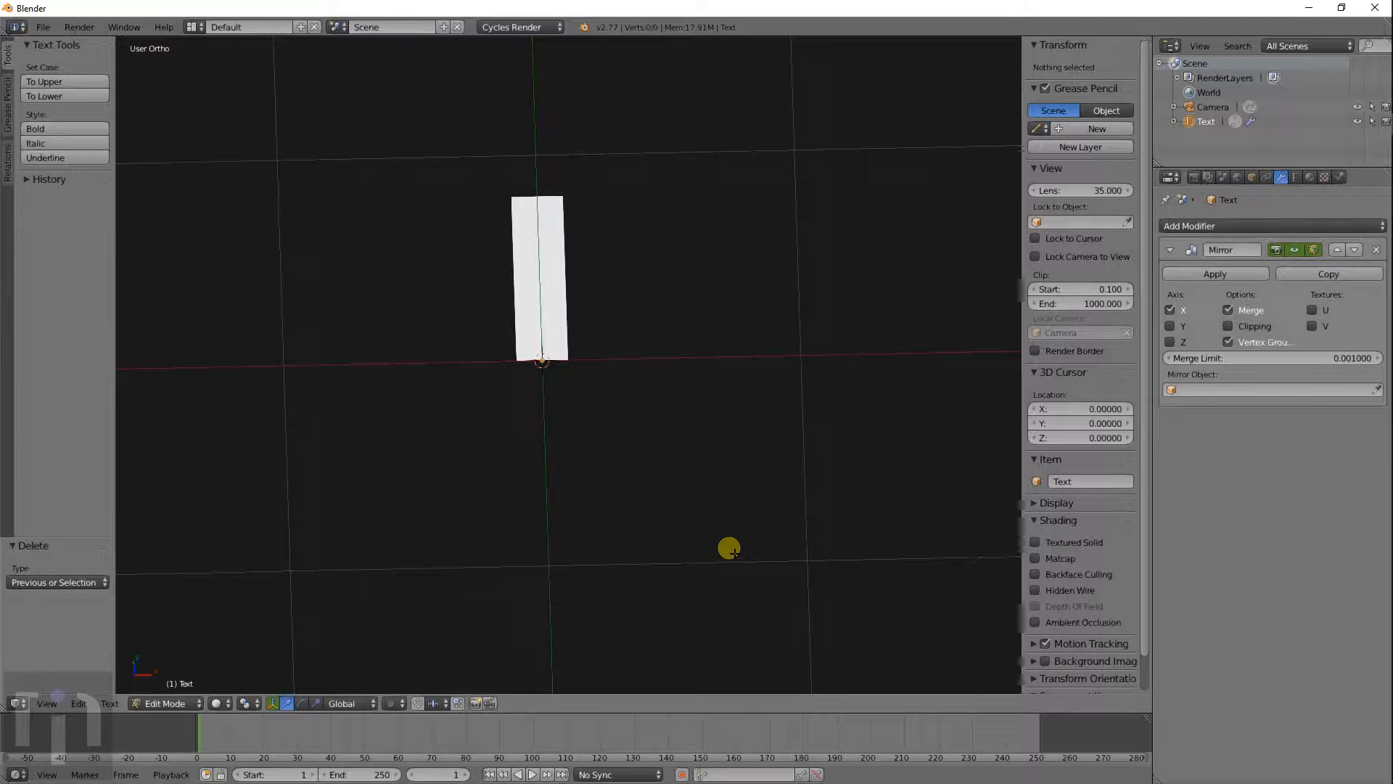
pyautogui.write('69696')
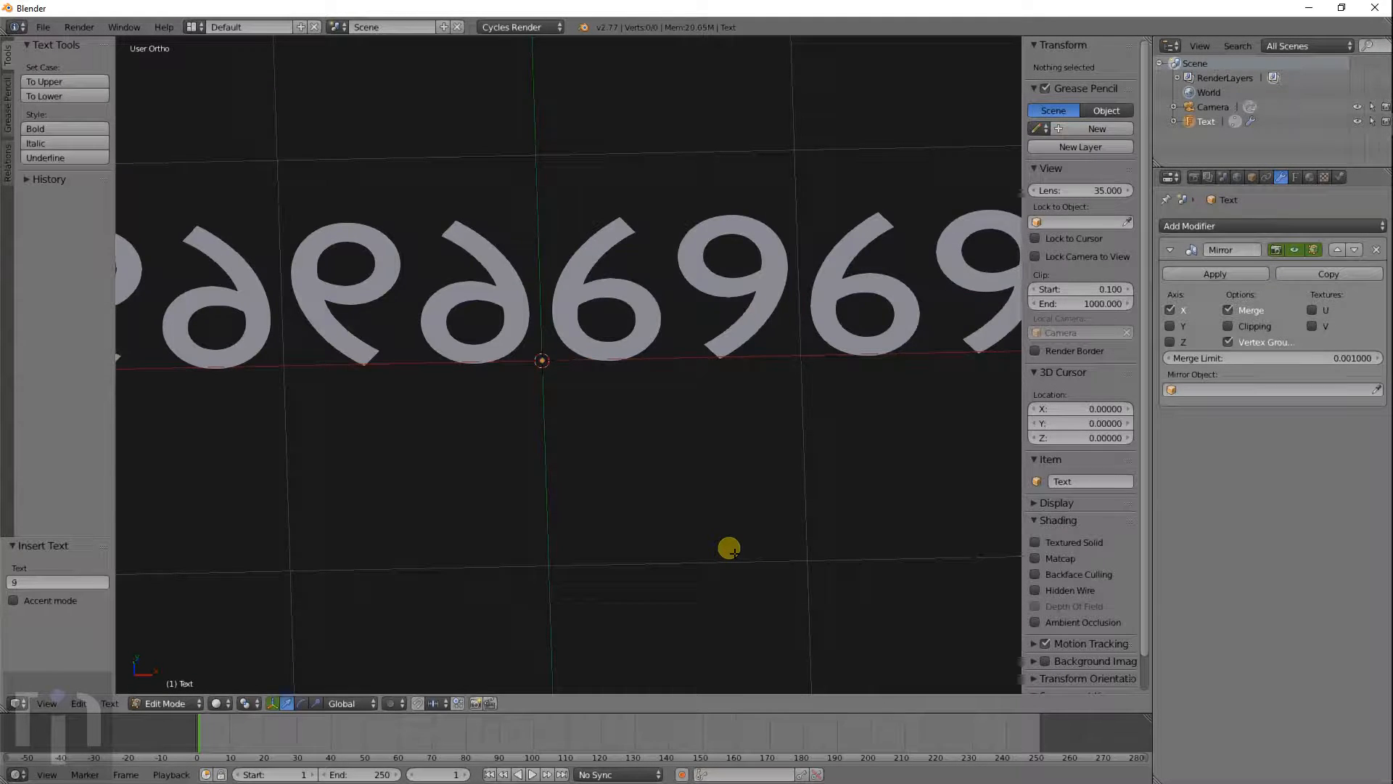
# Step: Replace the text object's content with 123456789 and return to Object Mode
pyautogui.scroll(-5, 715, 535)
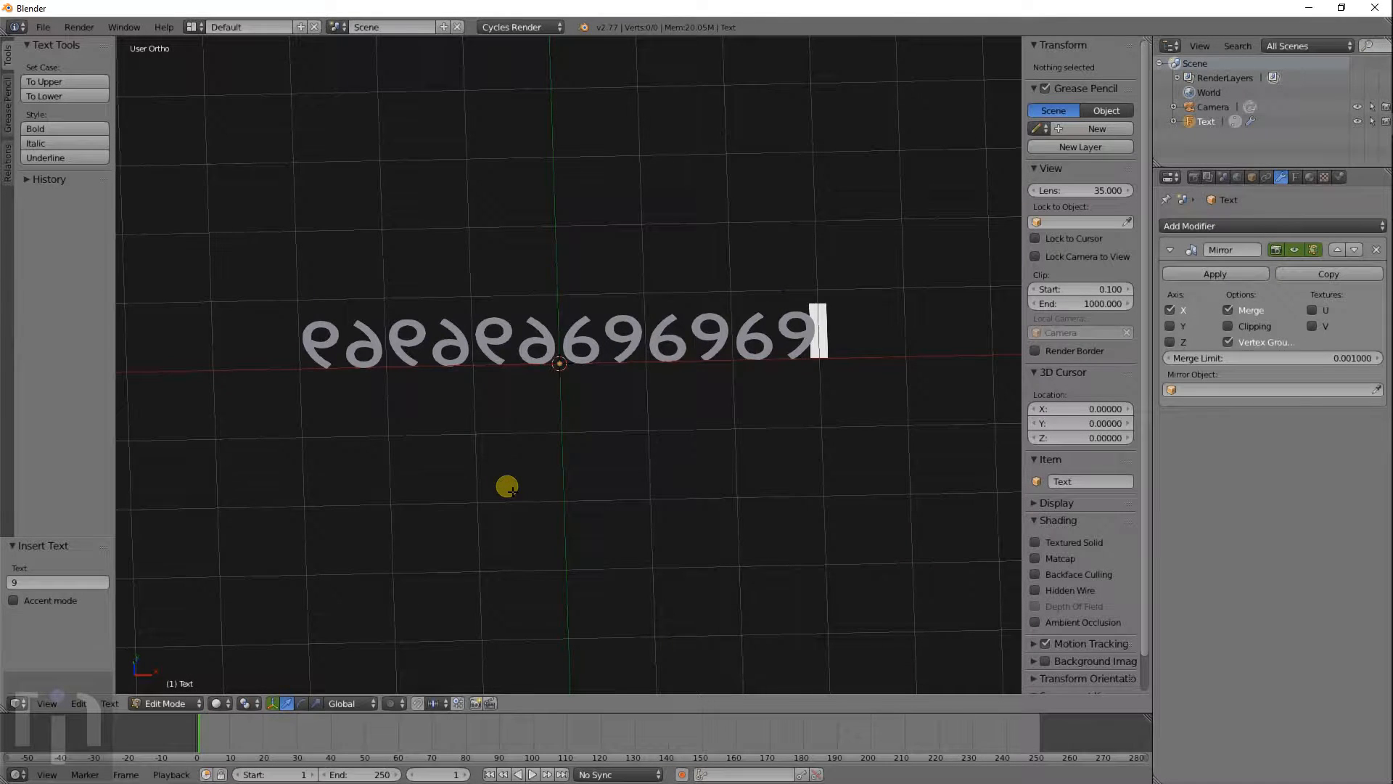
pyautogui.press('BackSpace')
pyautogui.press('BackSpace')
pyautogui.press('BackSpace')
pyautogui.press('BackSpace')
pyautogui.press('BackSpace')
pyautogui.press('BackSpace')
pyautogui.write('123456789')
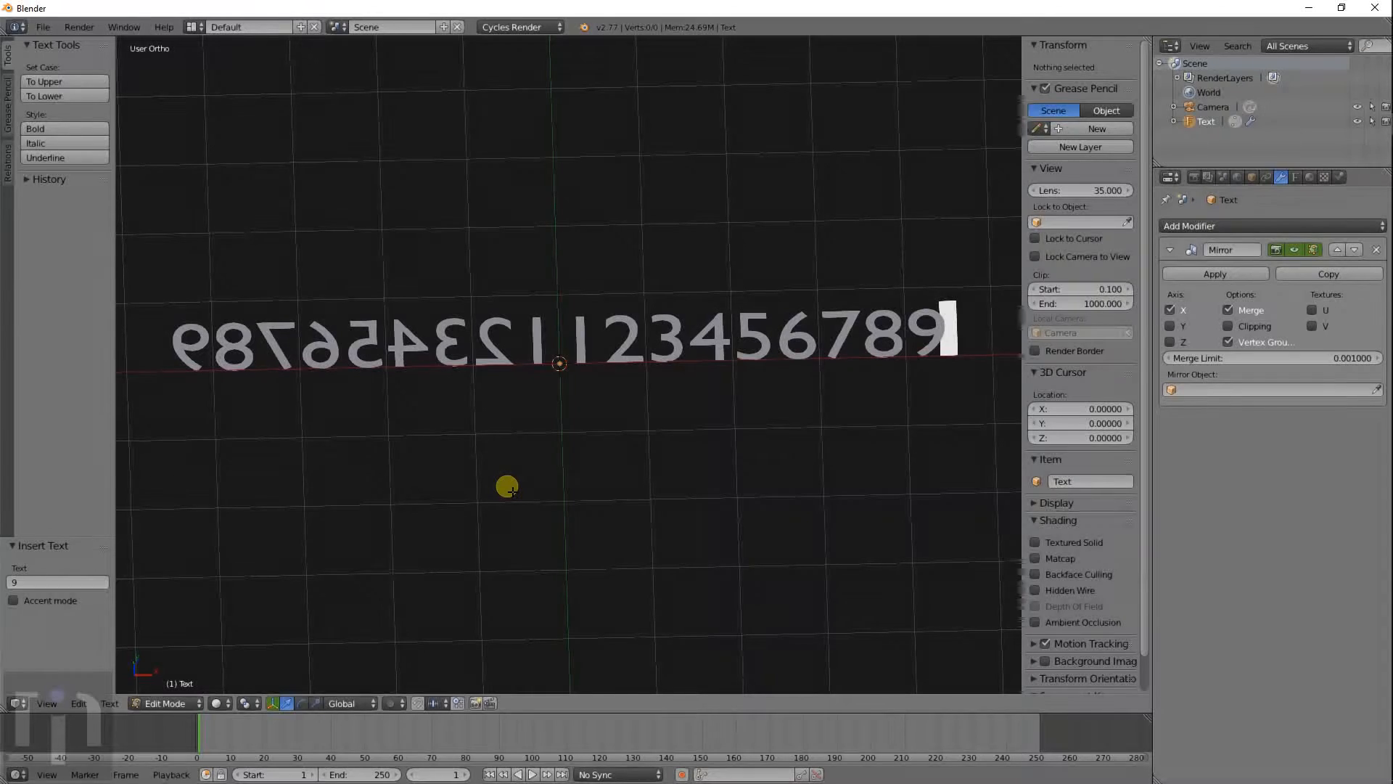
pyautogui.press('Tab')
# Step: Enable the Y axis in the number text's Mirror modifier, and switch the Z axis on and off again
pyautogui.moveTo(603, 519); pyautogui.dragTo(1054, 360, button='middle')
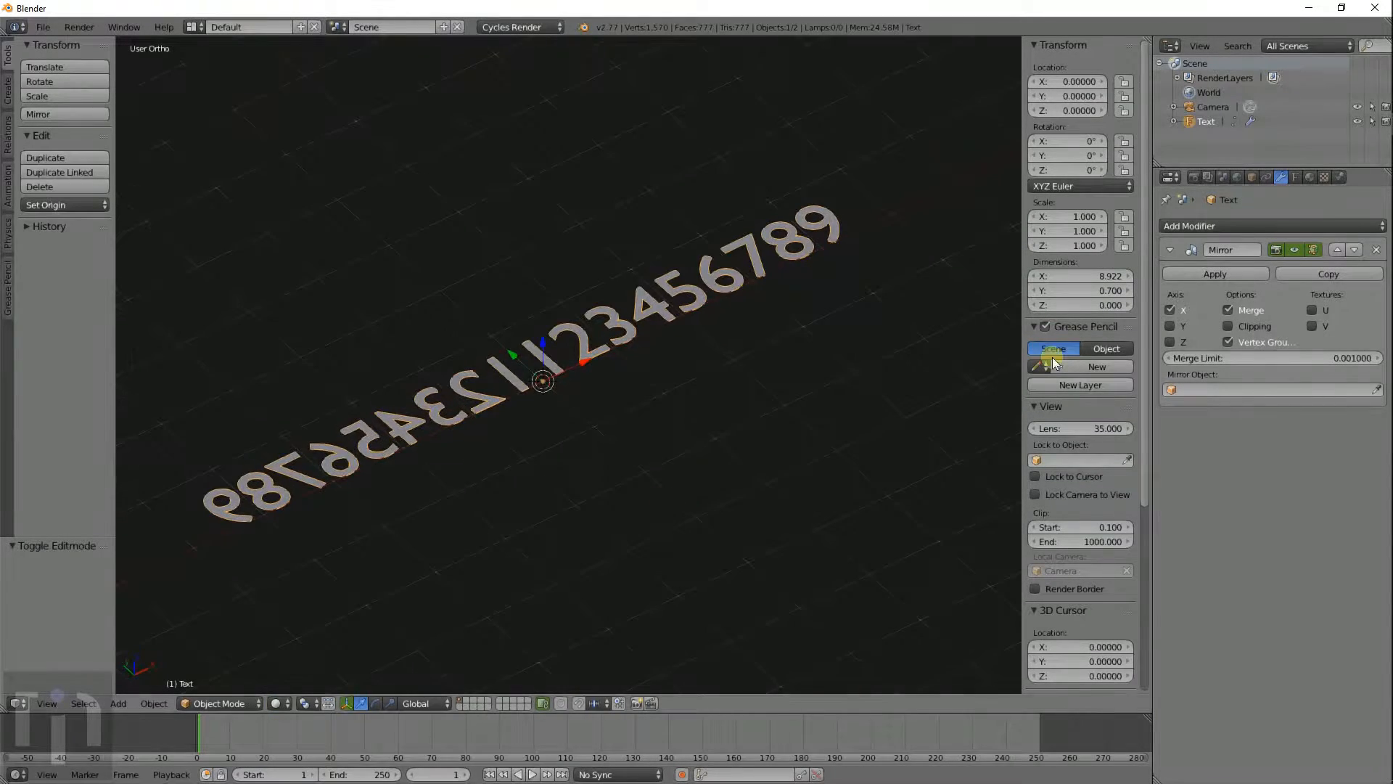
pyautogui.click(1170, 326)
pyautogui.moveTo(907, 413); pyautogui.dragTo(785, 428, button='middle')
pyautogui.click(1170, 342)
pyautogui.click(1169, 341)
# Step: Rotate the mirrored number text 30° about the X axis
pyautogui.press('r')
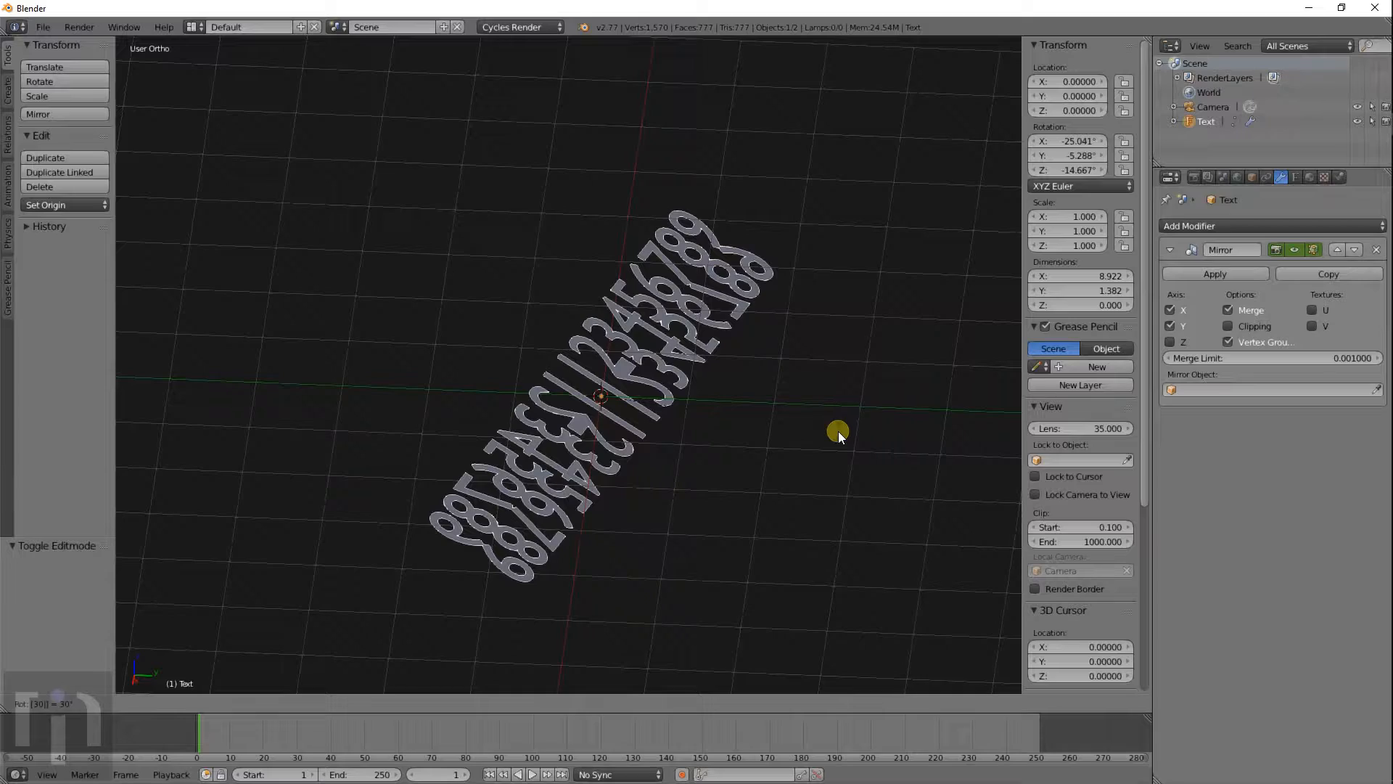
pyautogui.press('x')
pyautogui.press('Return')
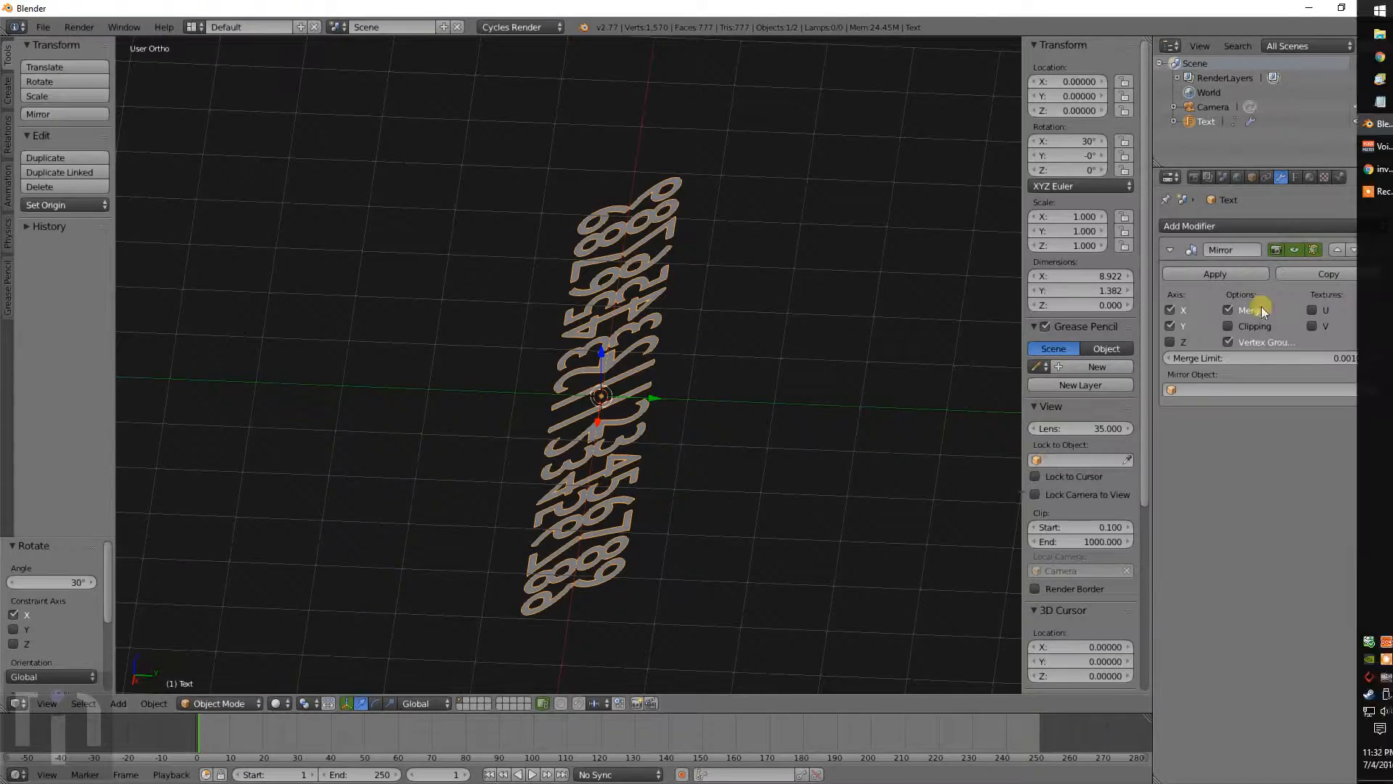
# Step: Switch the Z axis of the rotated number text's Mirror modifier on and off again
pyautogui.click(1170, 342)
pyautogui.moveTo(682, 486); pyautogui.dragTo(1098, 312, button='middle')
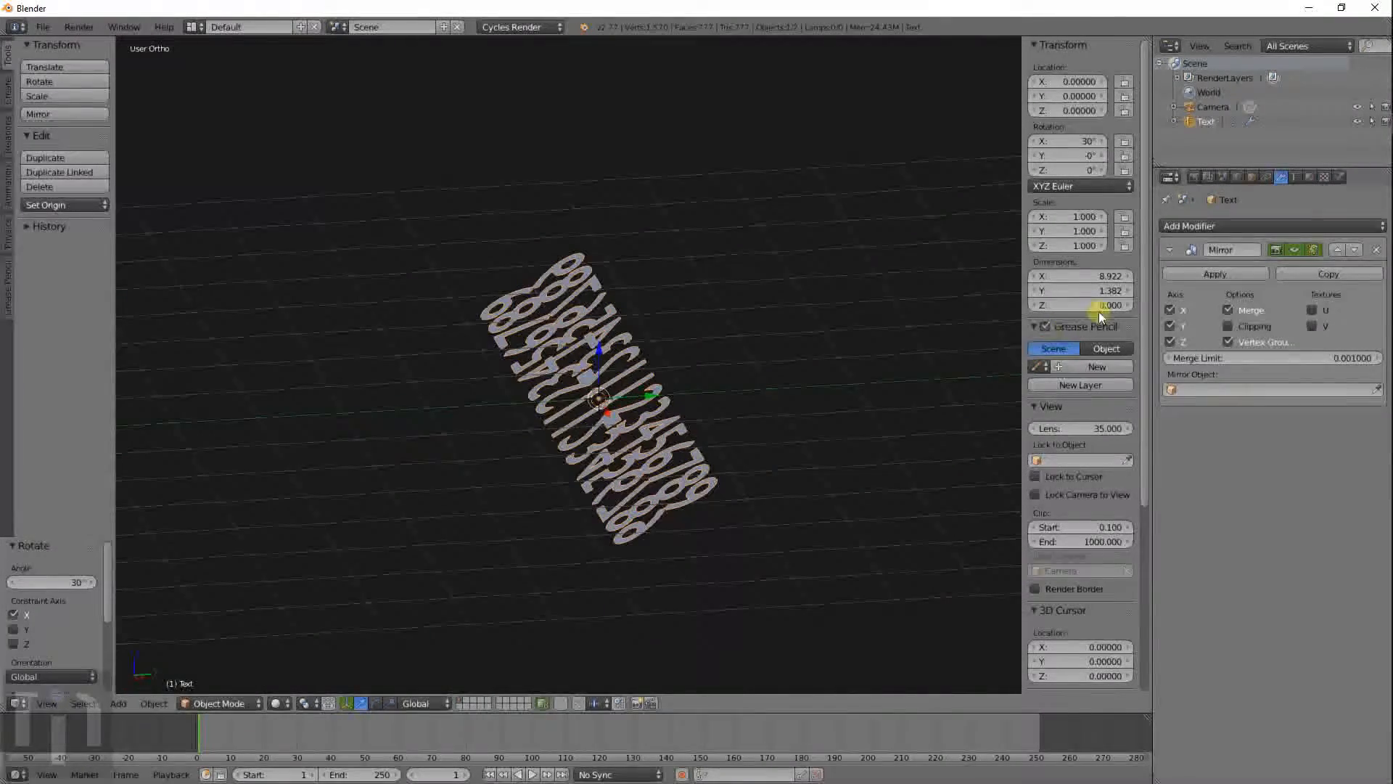
pyautogui.click(1170, 342)
pyautogui.moveTo(770, 406); pyautogui.dragTo(672, 443, button='middle')
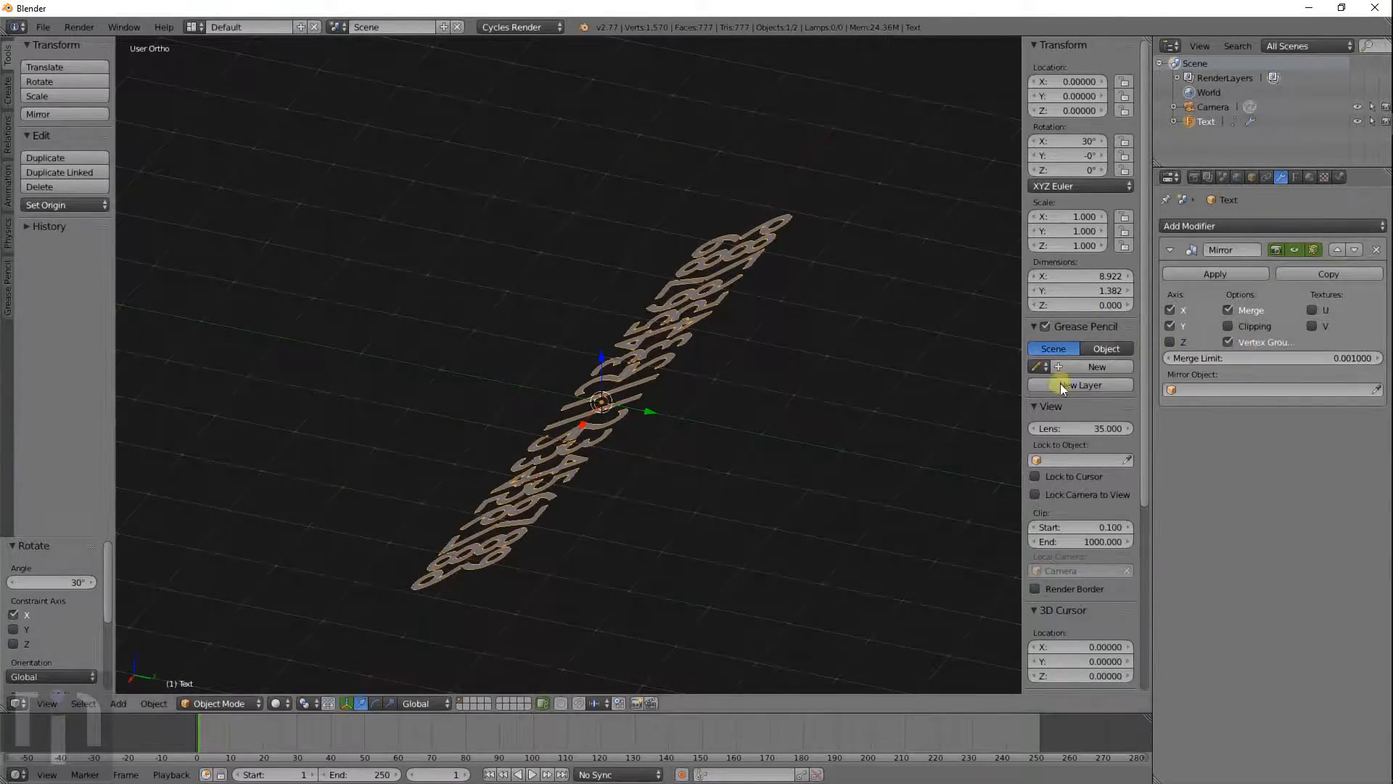
pyautogui.moveTo(782, 402); pyautogui.dragTo(789, 405, button='middle')
# Step: Try to apply the Mirror modifier to the number text, and convert the text object to a mesh
pyautogui.click(1190, 281)
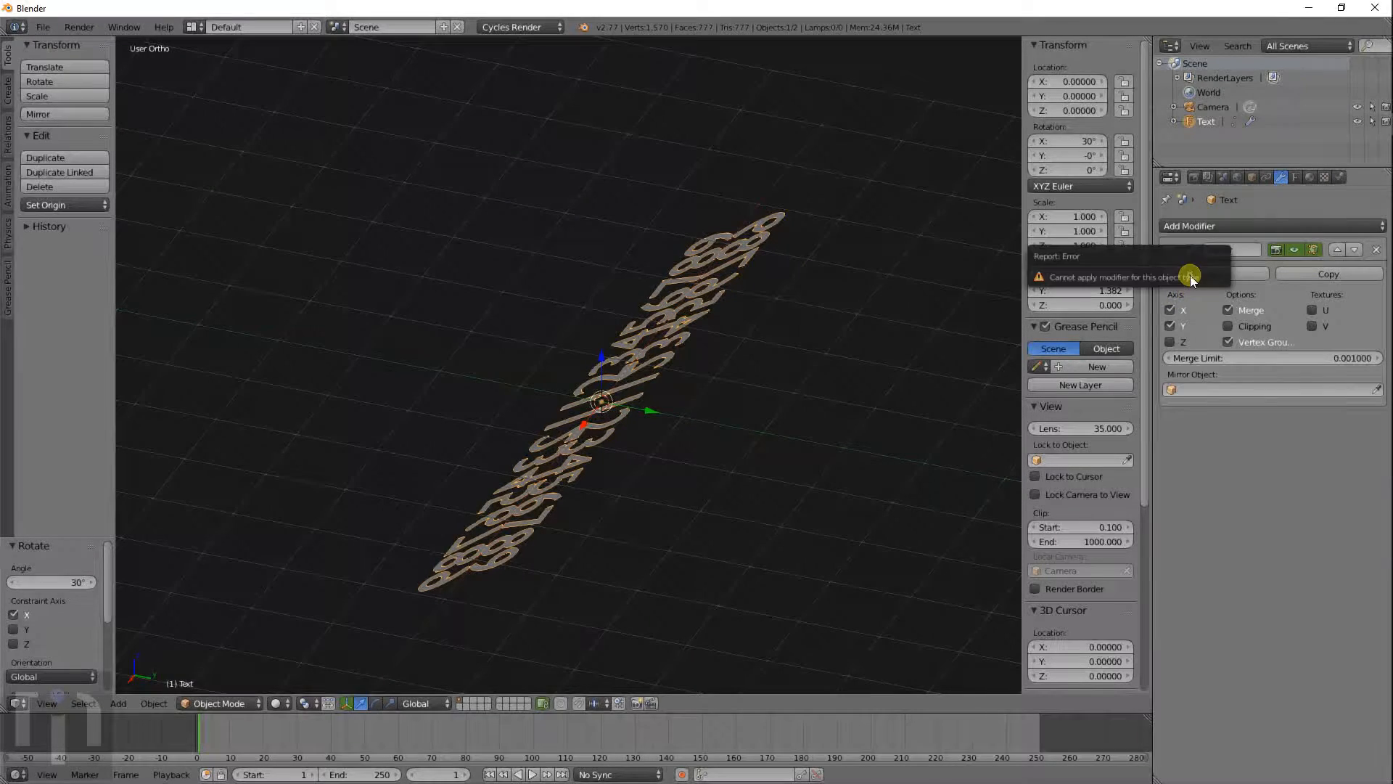
pyautogui.hotkey('alt', 'c')
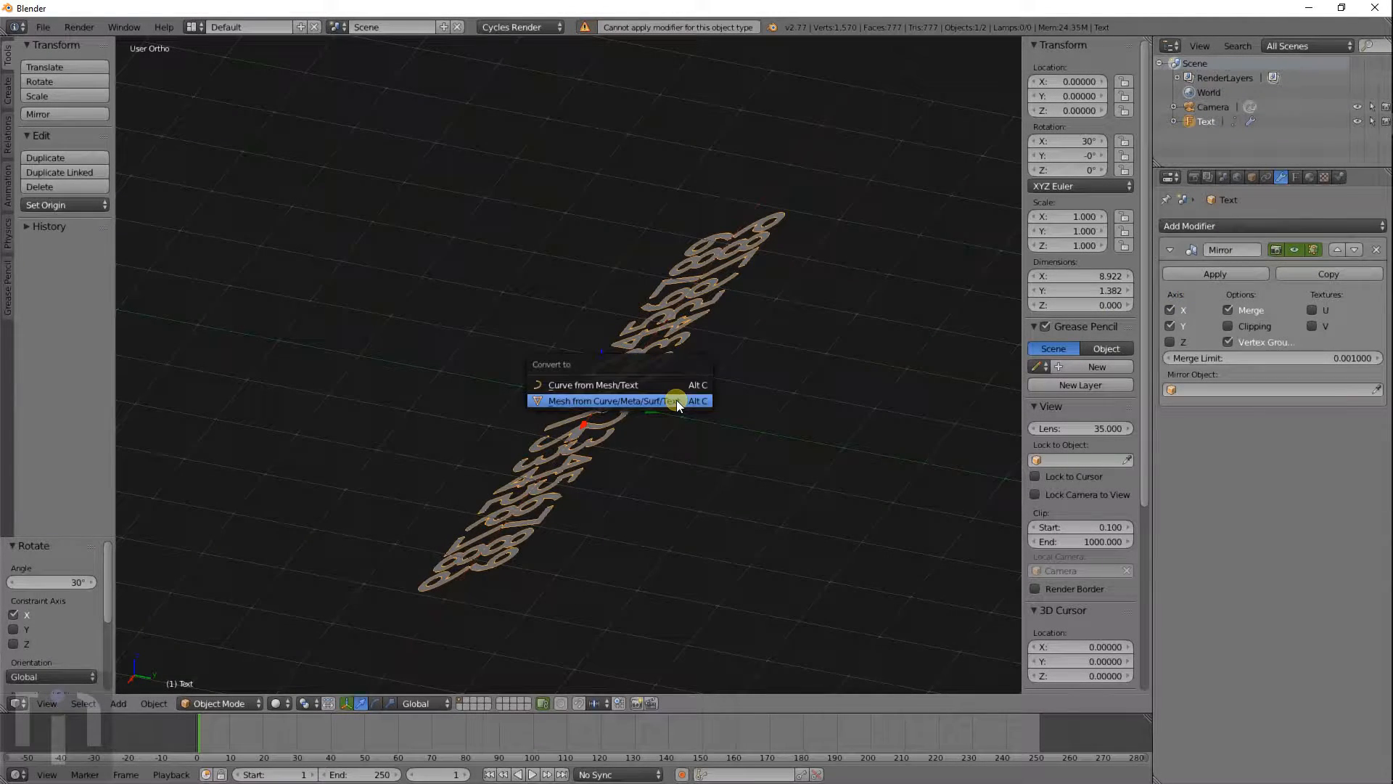
pyautogui.click(677, 400)
pyautogui.moveTo(685, 413); pyautogui.dragTo(653, 451, button='middle')
pyautogui.scroll(5, 595, 442)
pyautogui.scroll(-5, 595, 442)
# Step: Delete the converted number text and add a Ball metaball at the origin
pyautogui.press('x')
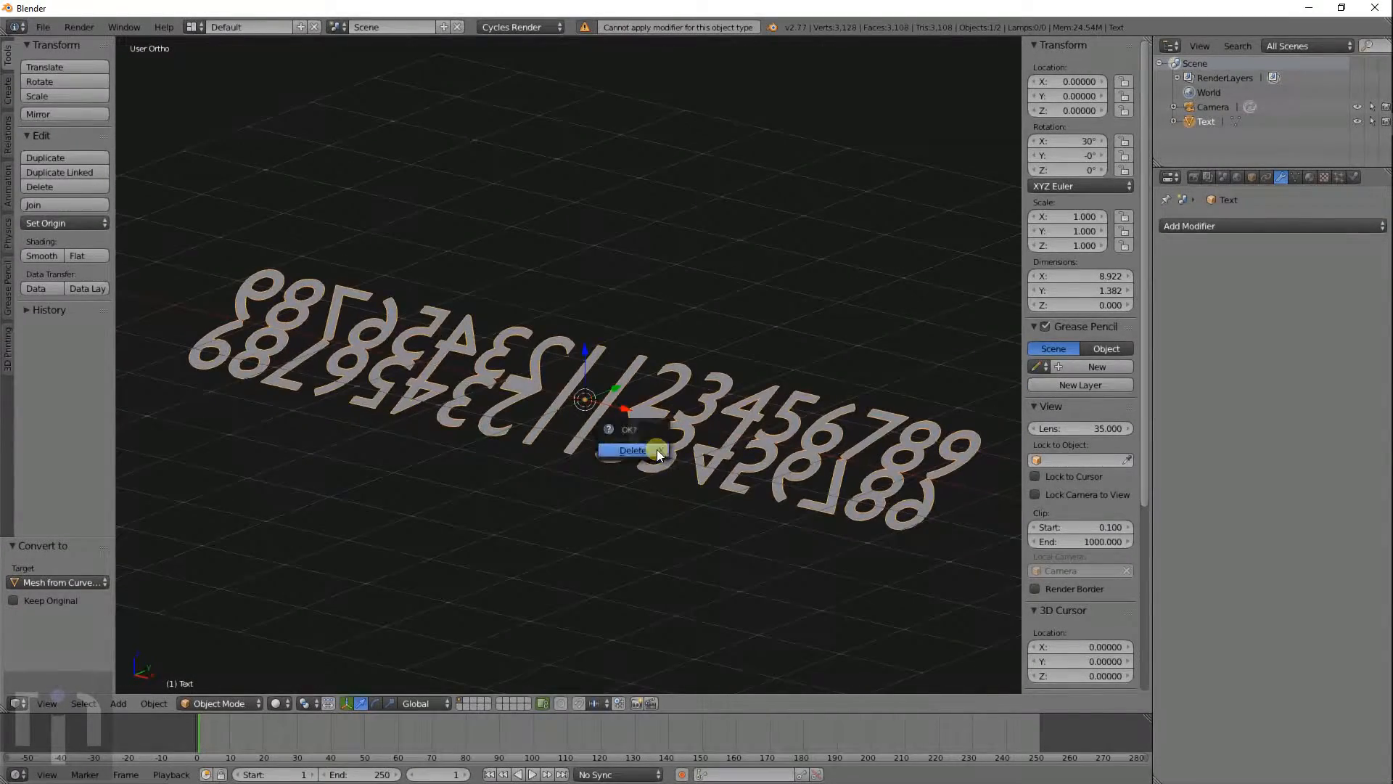
pyautogui.click(652, 455)
pyautogui.hotkey('shift', 'a')
pyautogui.moveTo(602, 399)
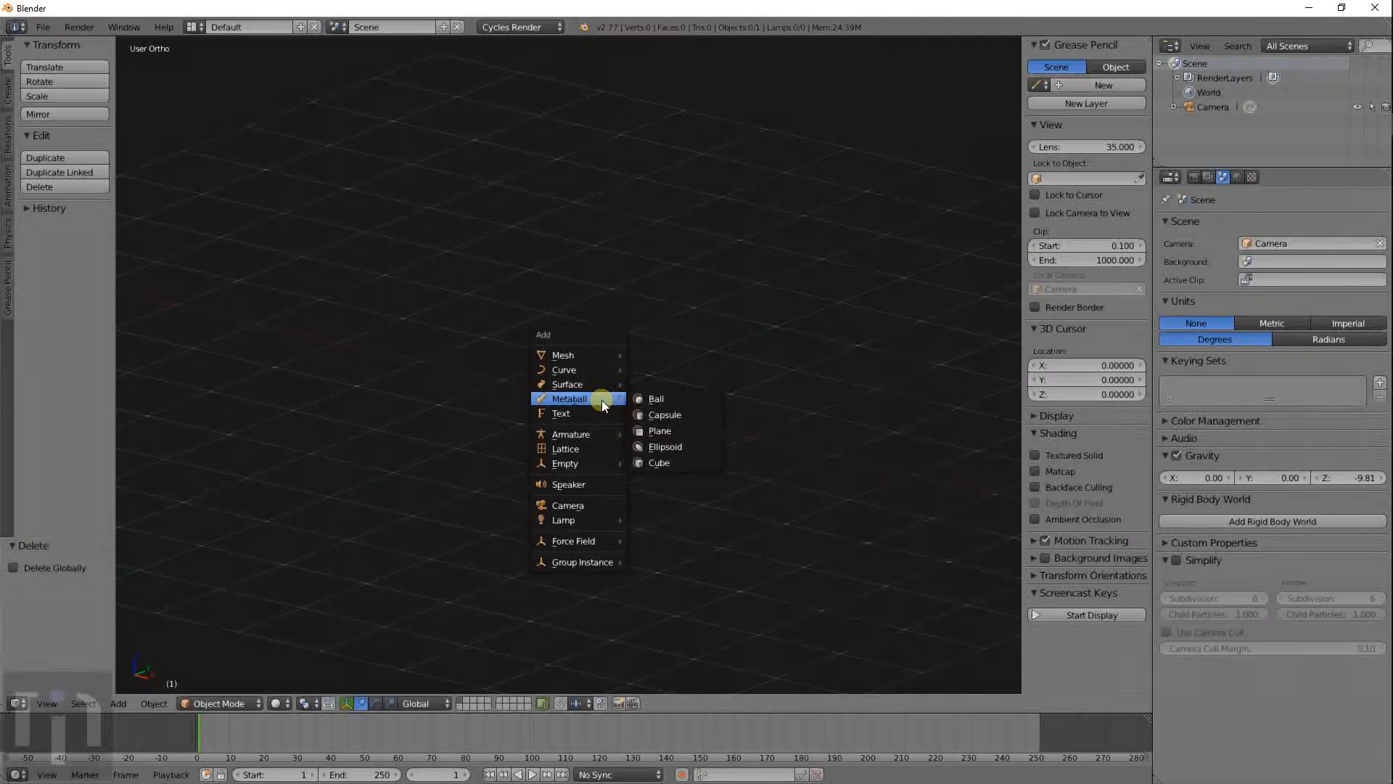
pyautogui.click(673, 401)
pyautogui.moveTo(661, 434); pyautogui.dragTo(546, 494, button='middle')
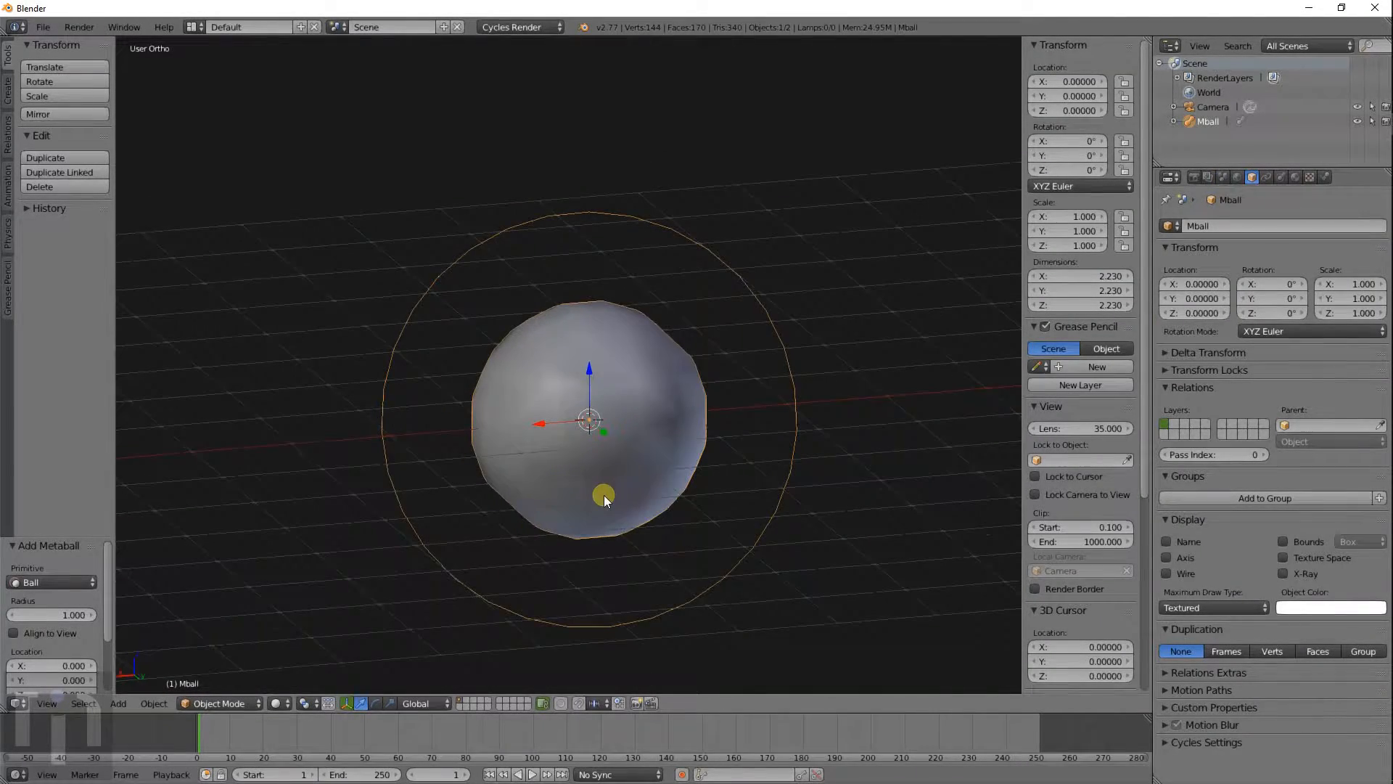
# Step: Move the metaball about 1.17 units along the X axis
pyautogui.press('g')
pyautogui.press('x')
pyautogui.click(639, 499)
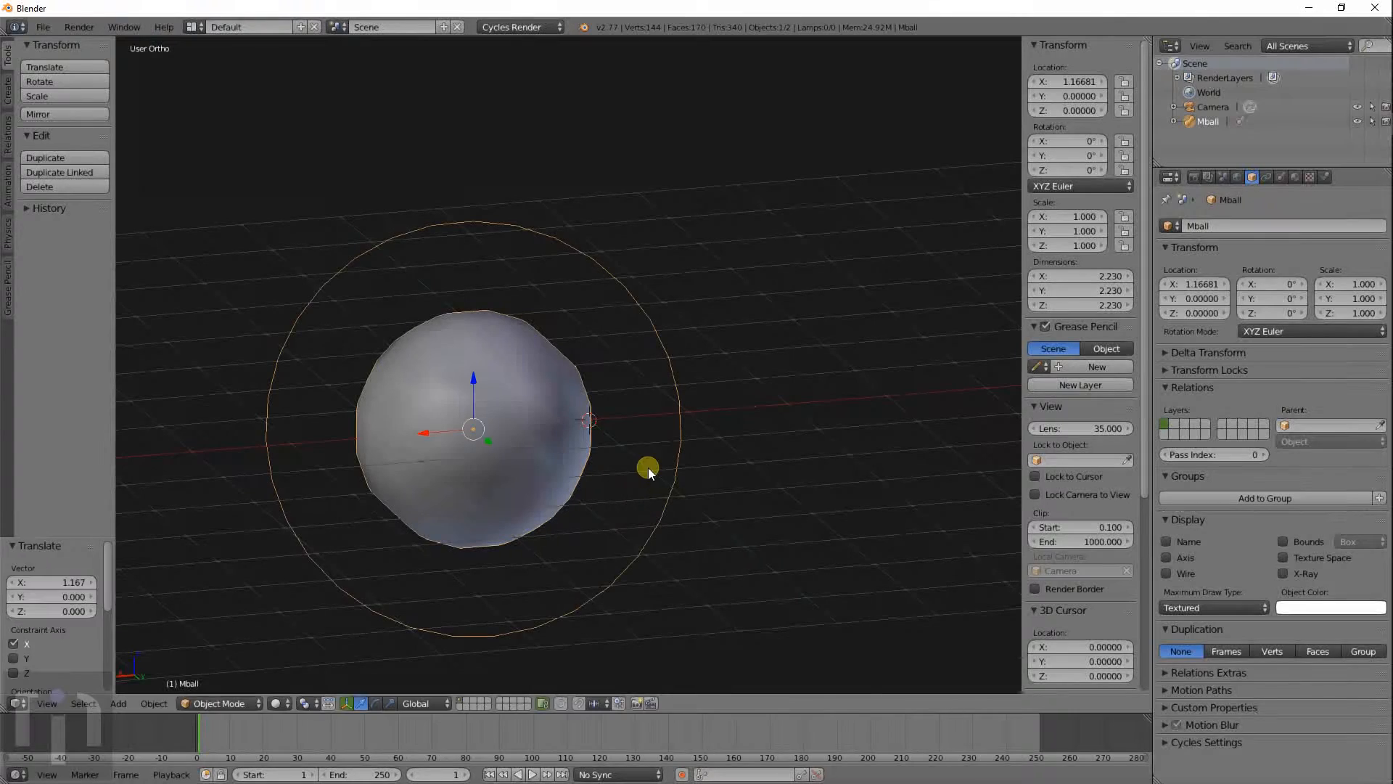
pyautogui.hotkey('shift', 'a')
pyautogui.moveTo(654, 438)
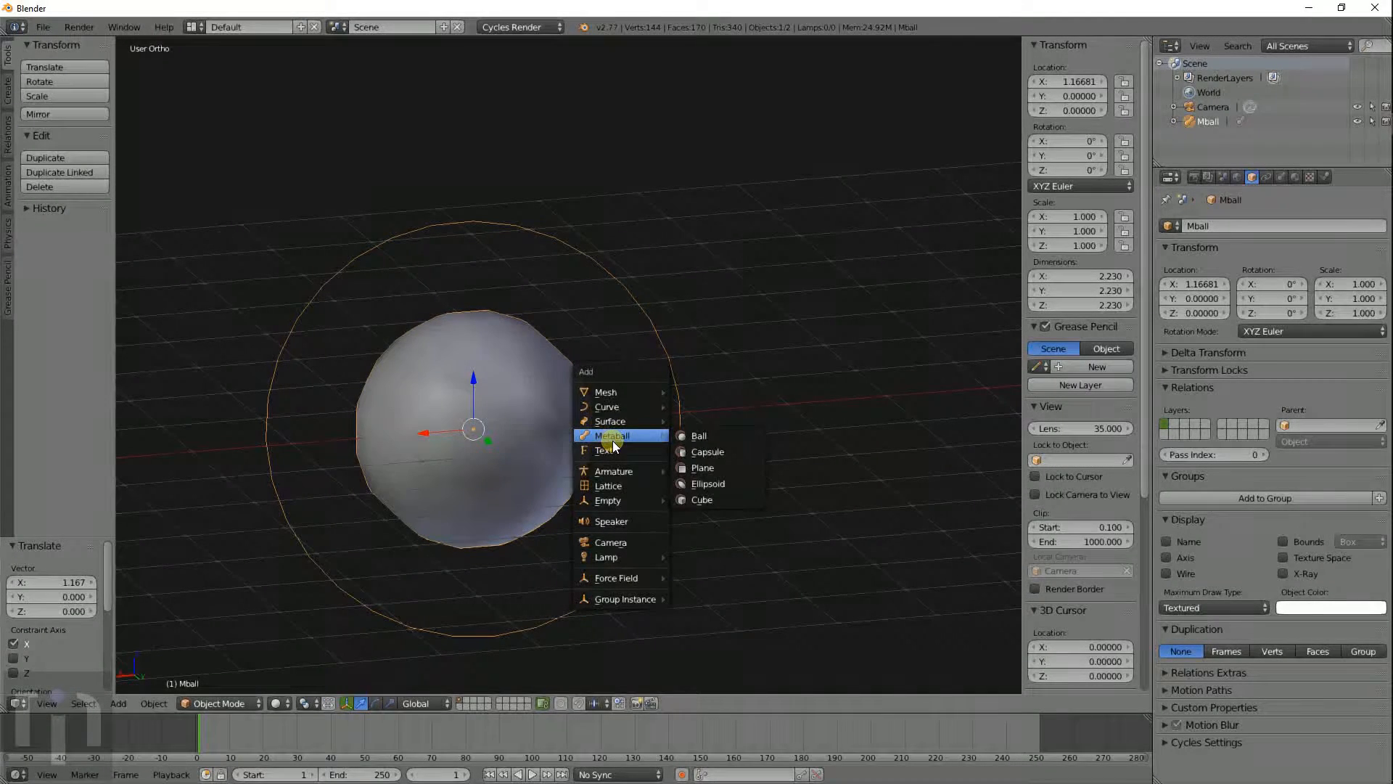
pyautogui.click(700, 319)
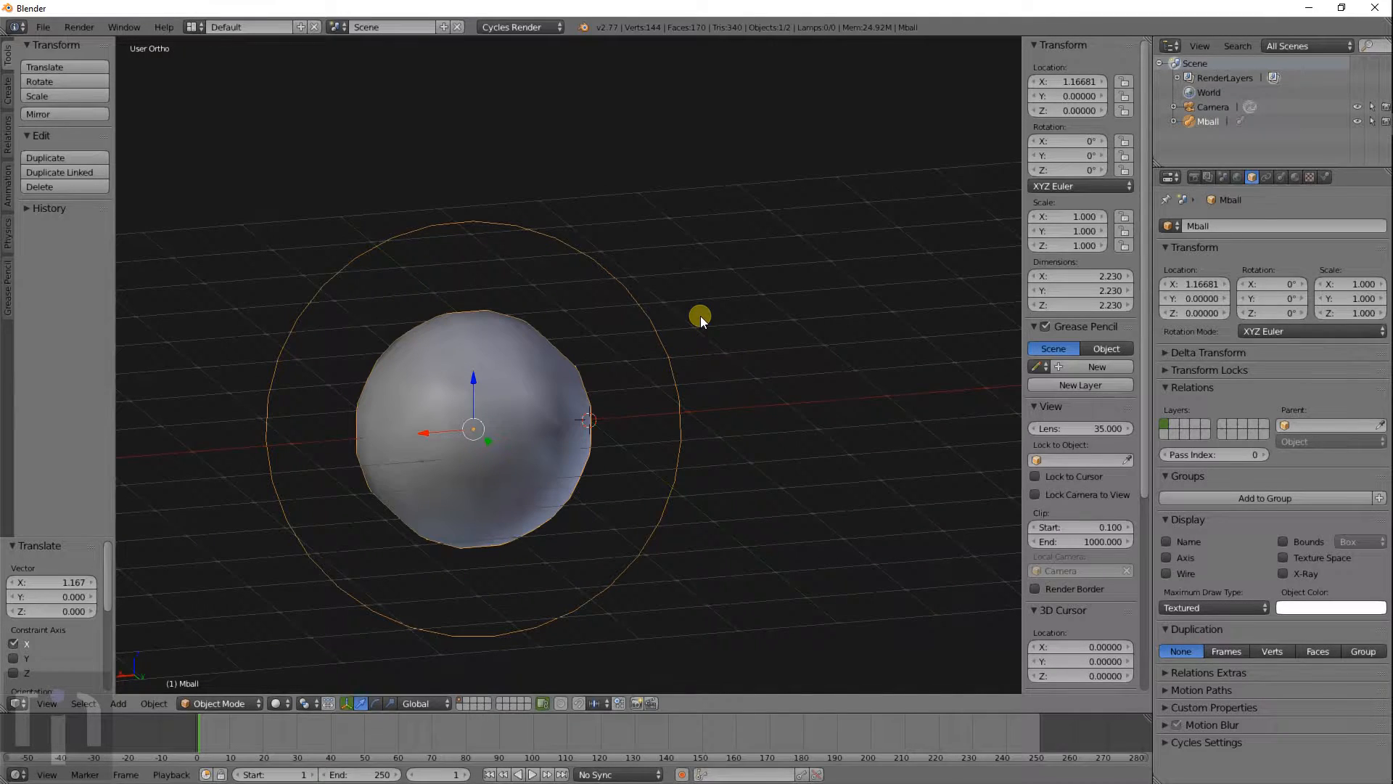
pyautogui.moveTo(703, 314); pyautogui.dragTo(703, 394, button='middle')
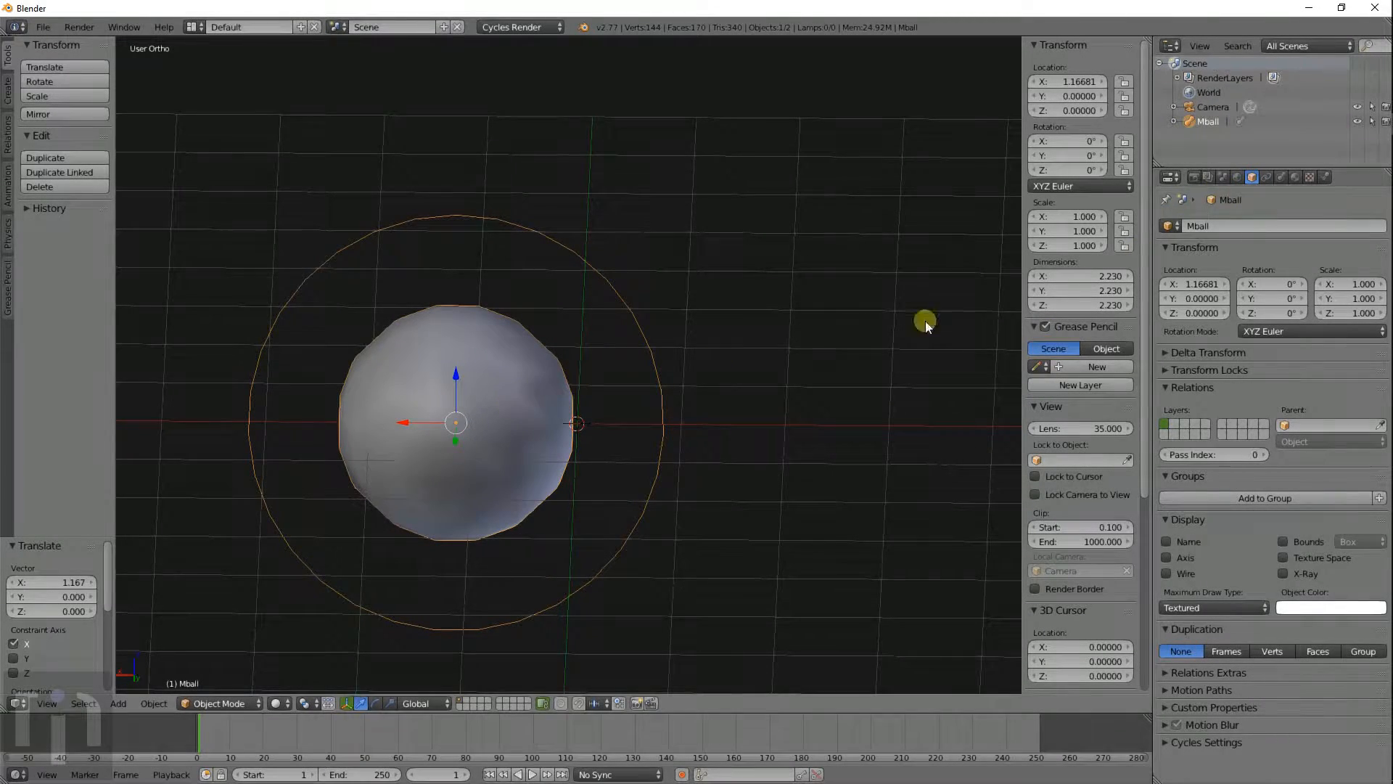
# Step: Check the metaball's data, constraint and object properties for available modifier settings
pyautogui.click(1283, 178)
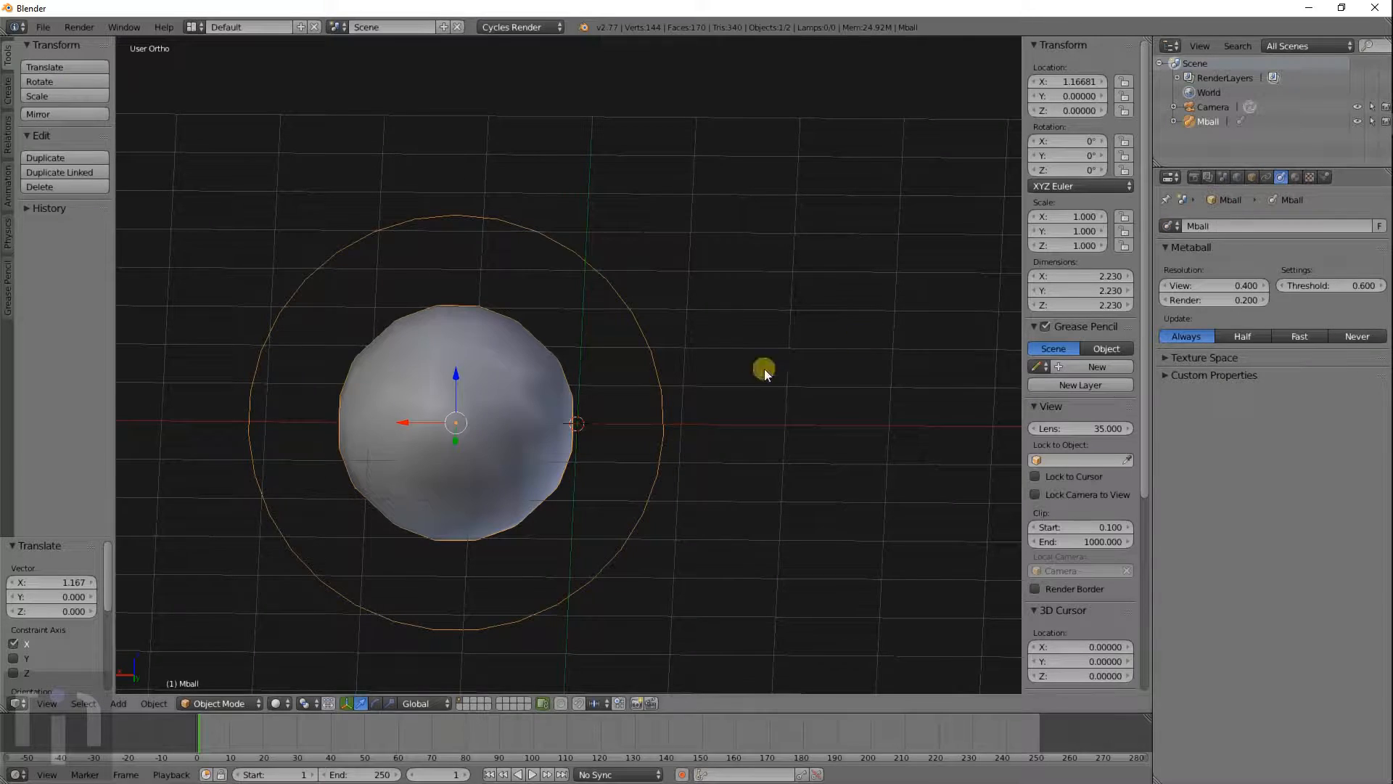
pyautogui.moveTo(556, 429); pyautogui.dragTo(675, 399, button='middle')
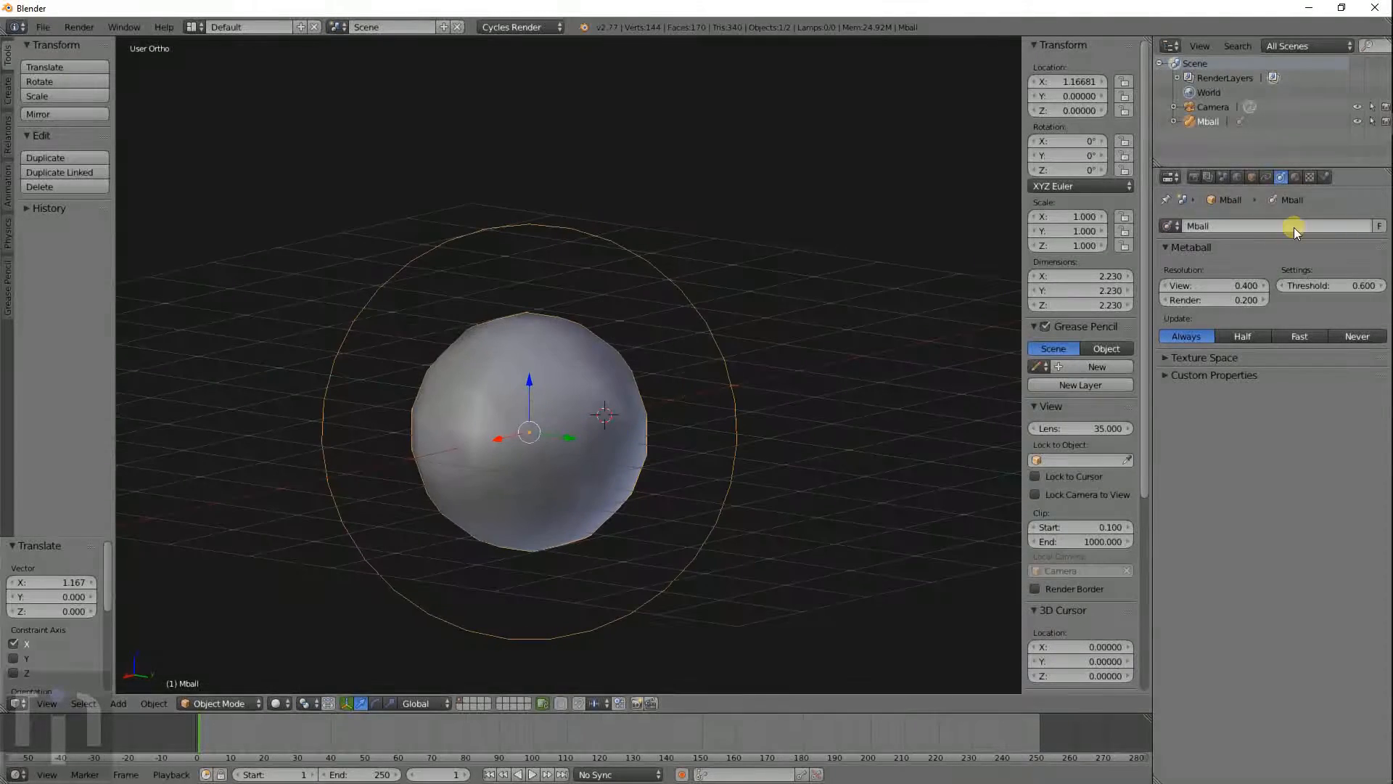
pyautogui.click(1267, 178)
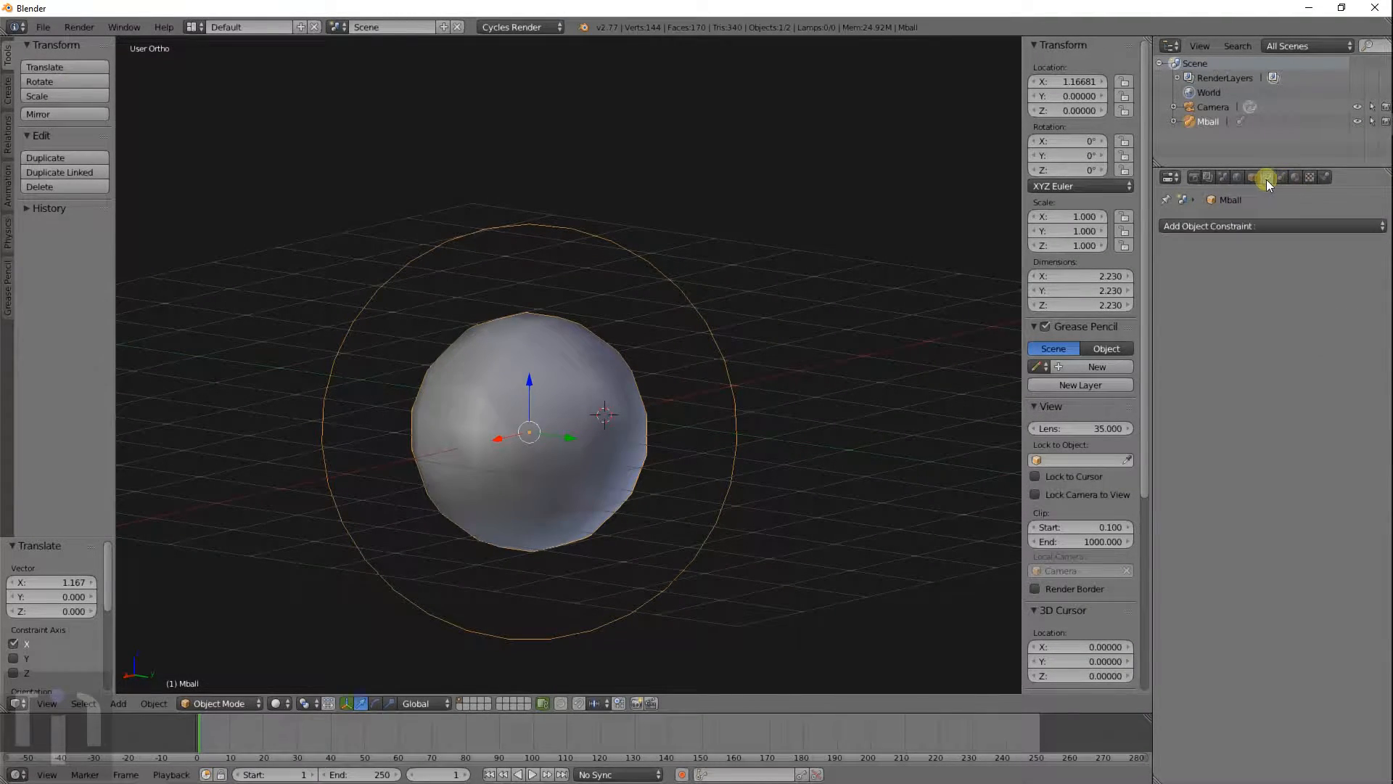
pyautogui.click(1254, 178)
pyautogui.click(1278, 180)
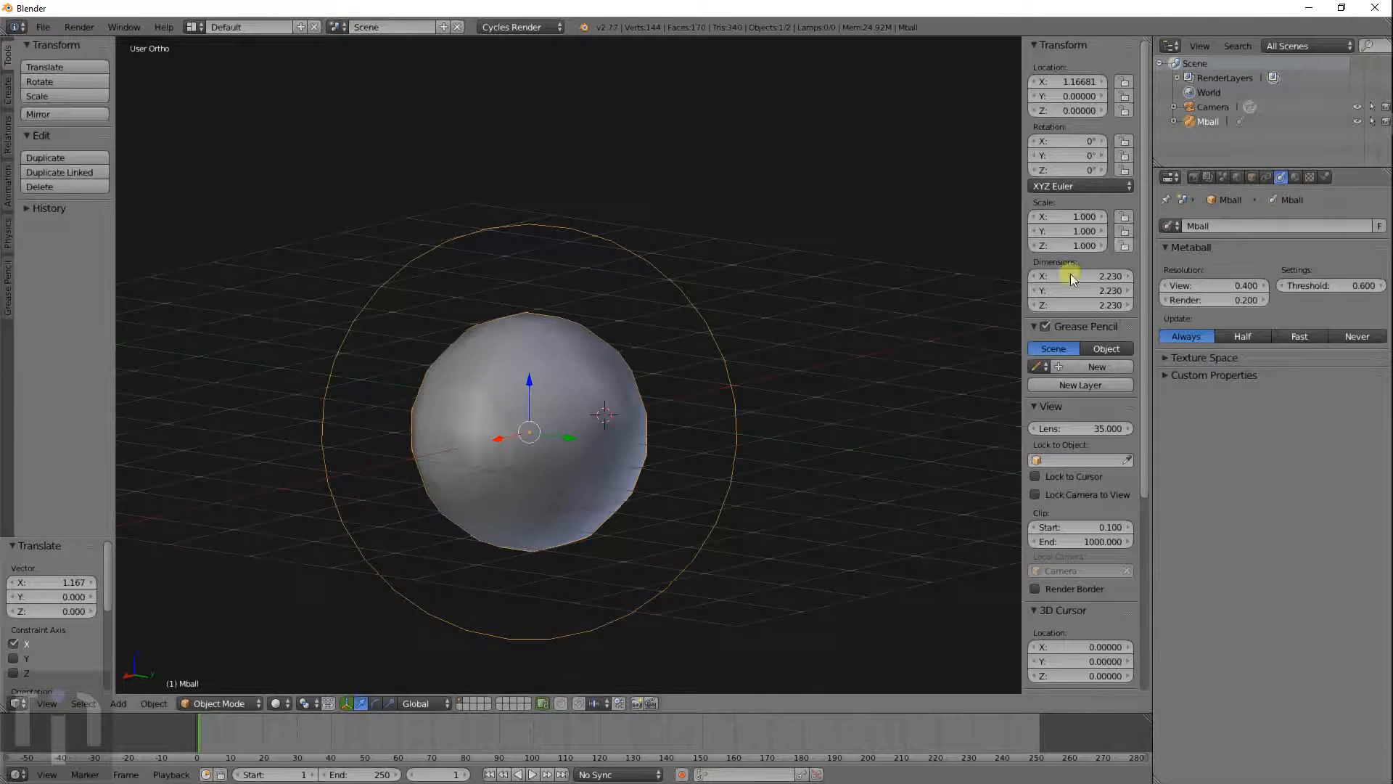
# Step: Delete the metaball and add a Bezier curve at the origin
pyautogui.press('Delete')
pyautogui.hotkey('shift', 'a')
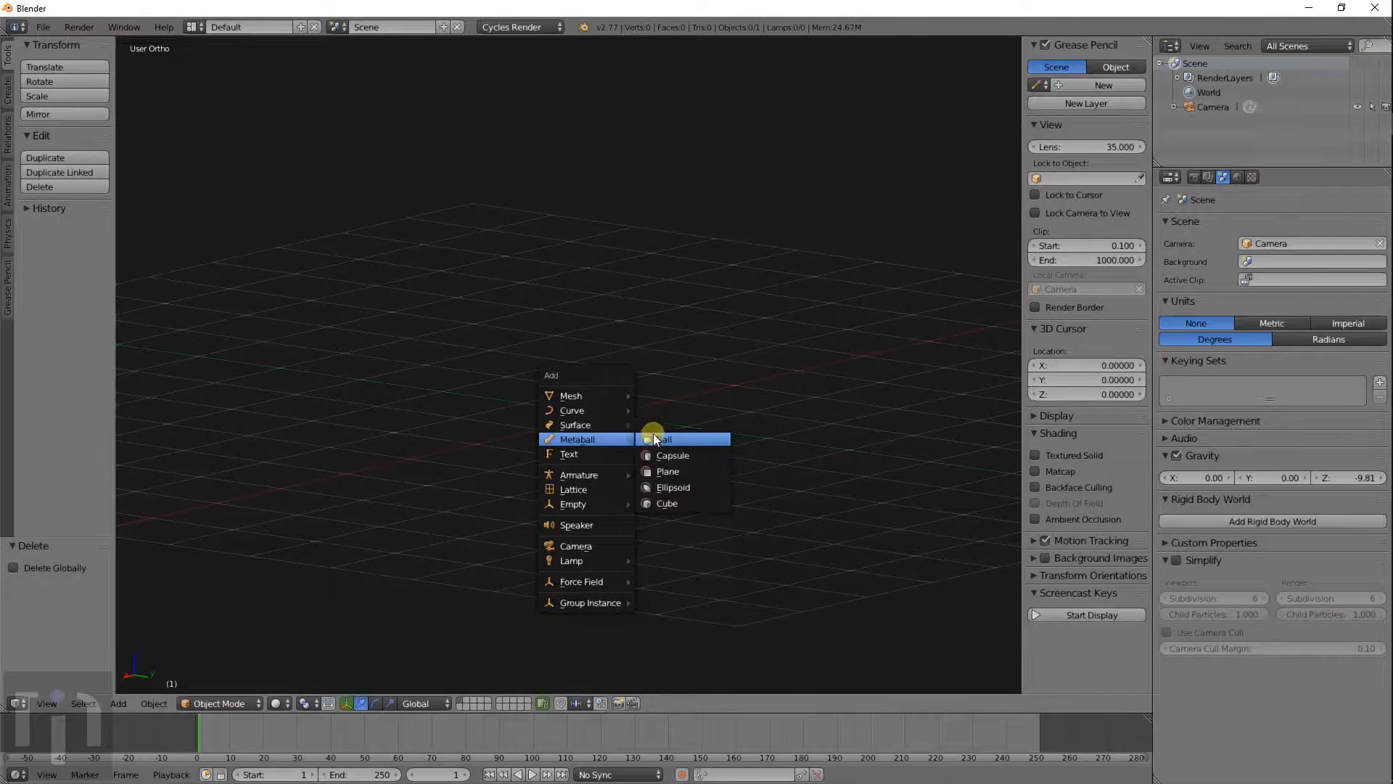
pyautogui.moveTo(587, 414)
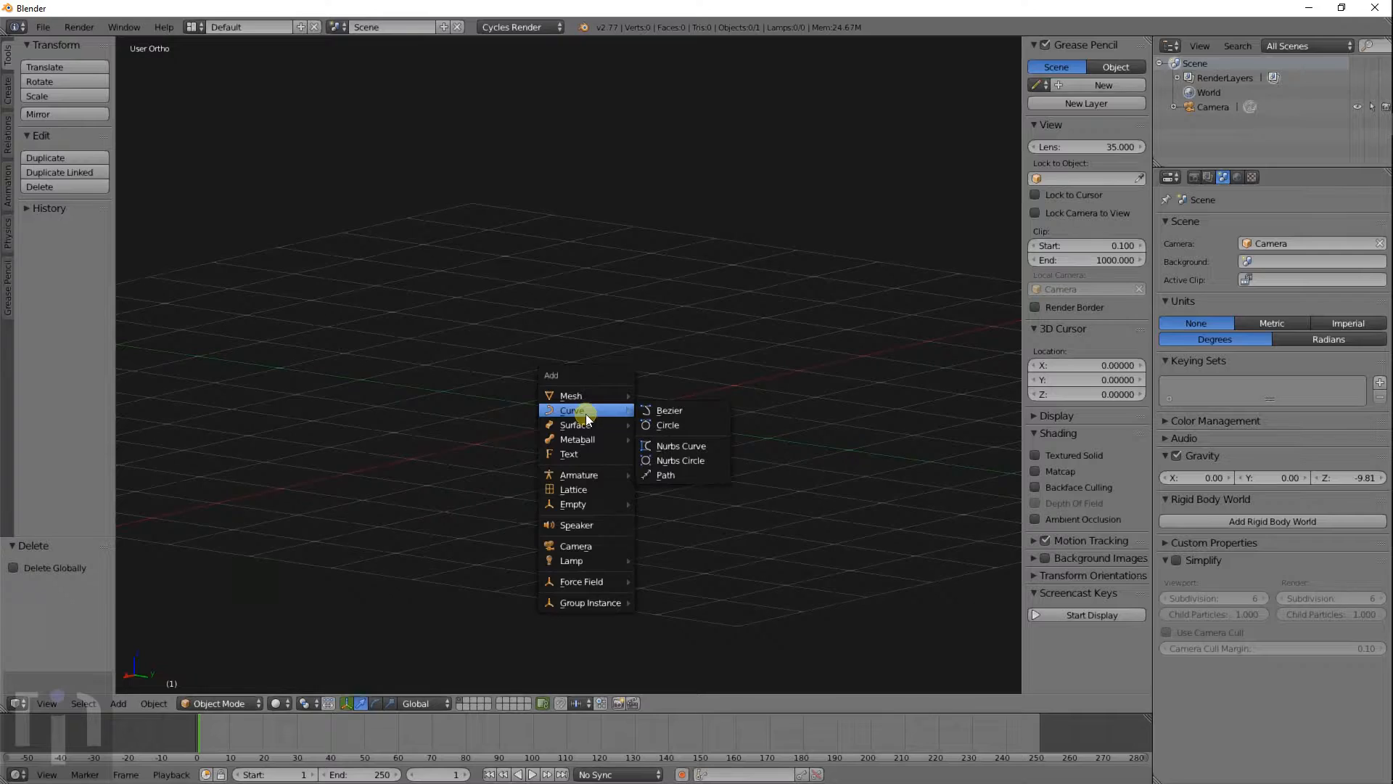
pyautogui.click(653, 409)
pyautogui.moveTo(701, 412); pyautogui.dragTo(1016, 276, button='middle')
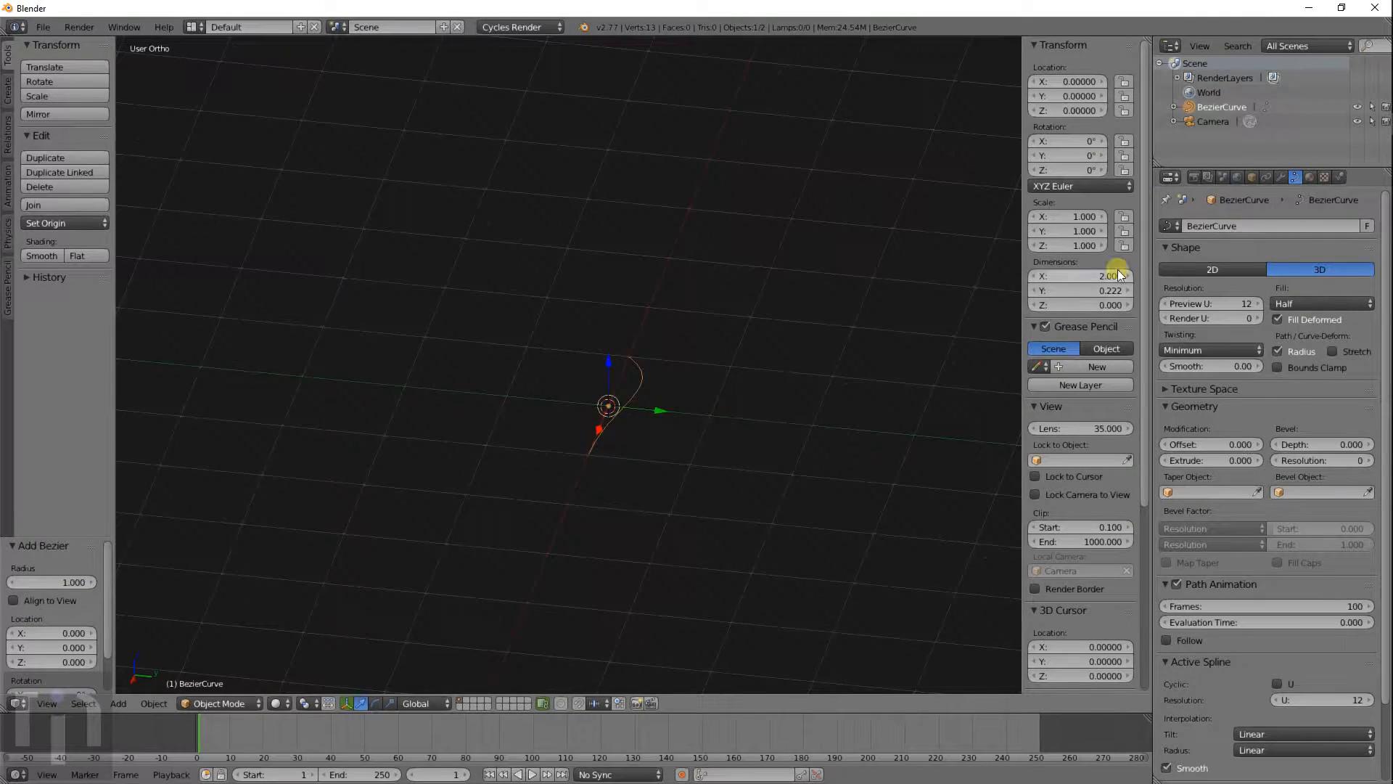
# Step: Add a Mirror modifier to the Bezier curve and view the mirrored shape
pyautogui.click(1281, 179)
pyautogui.click(1232, 227)
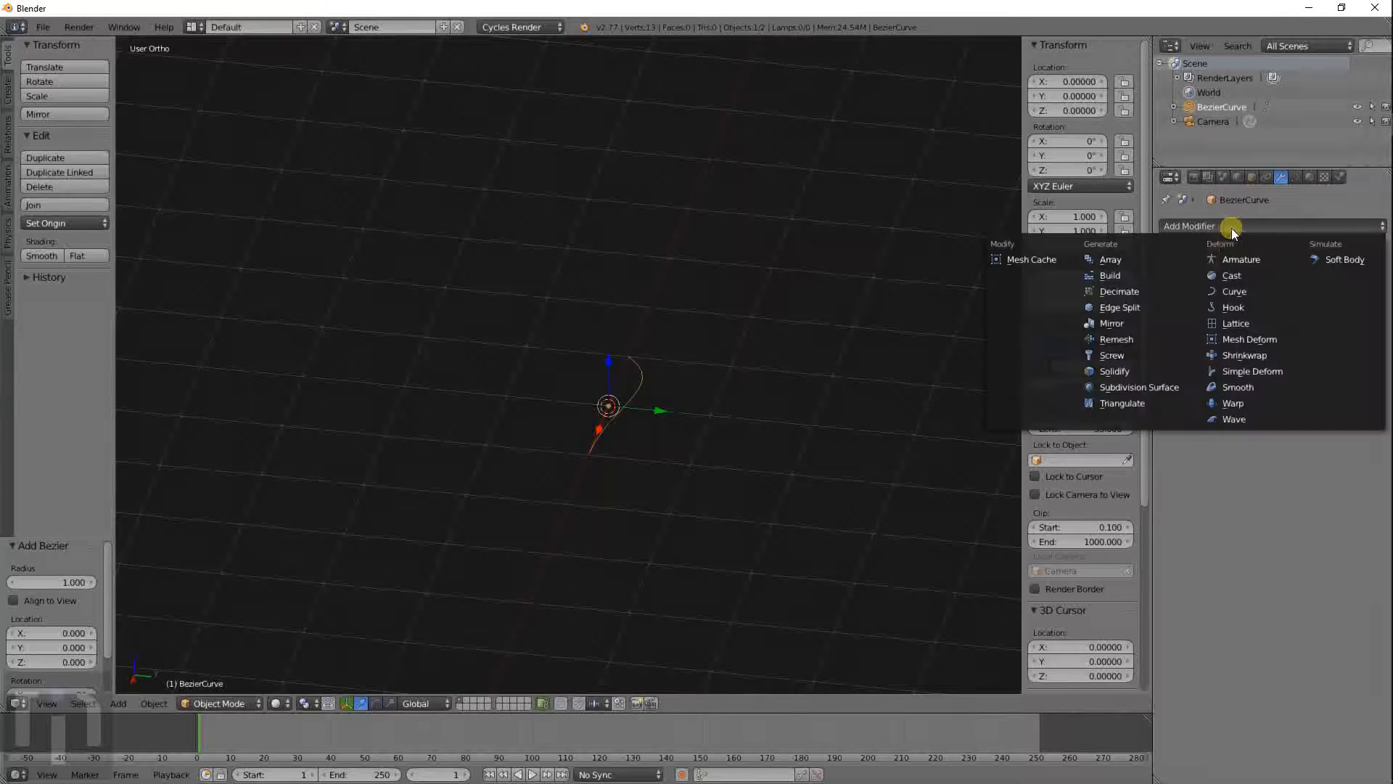
pyautogui.click(1130, 321)
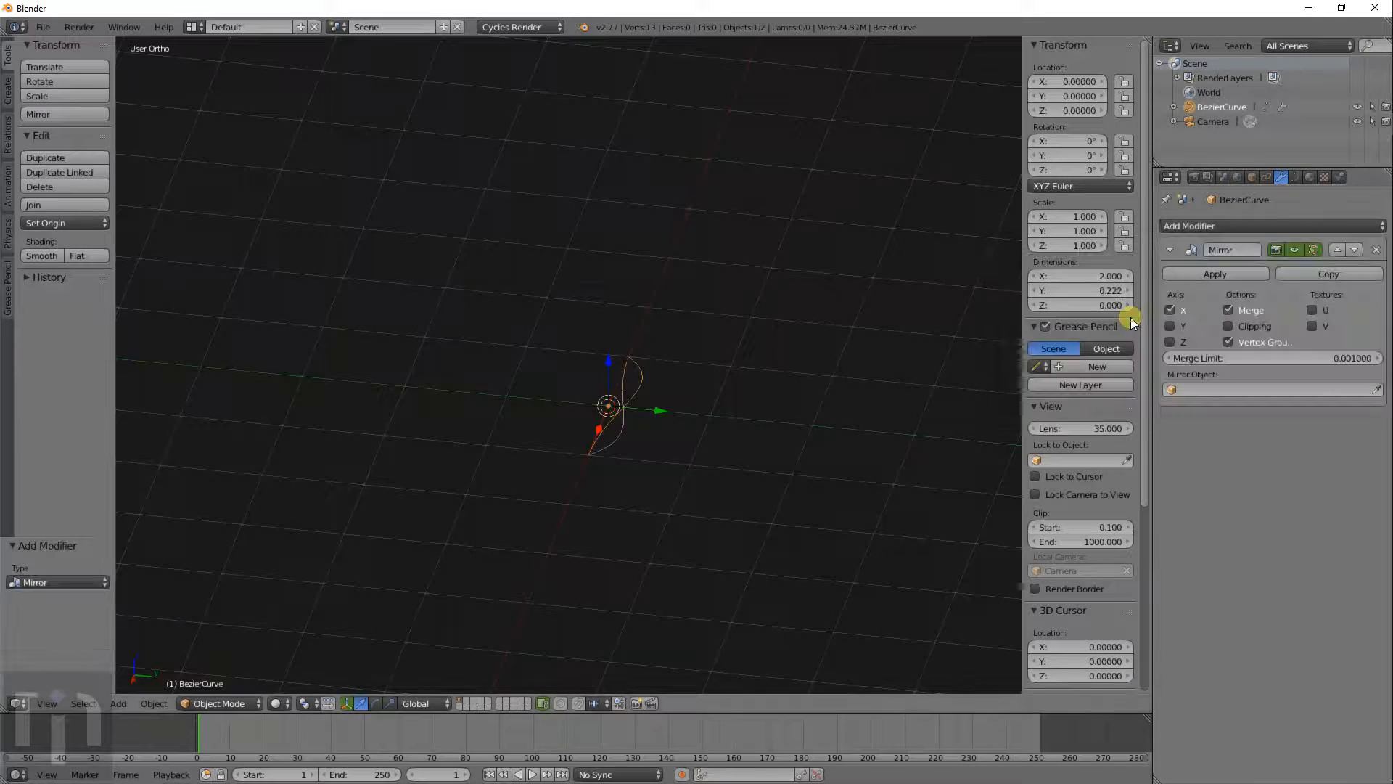
pyautogui.moveTo(839, 405); pyautogui.dragTo(750, 459, button='middle')
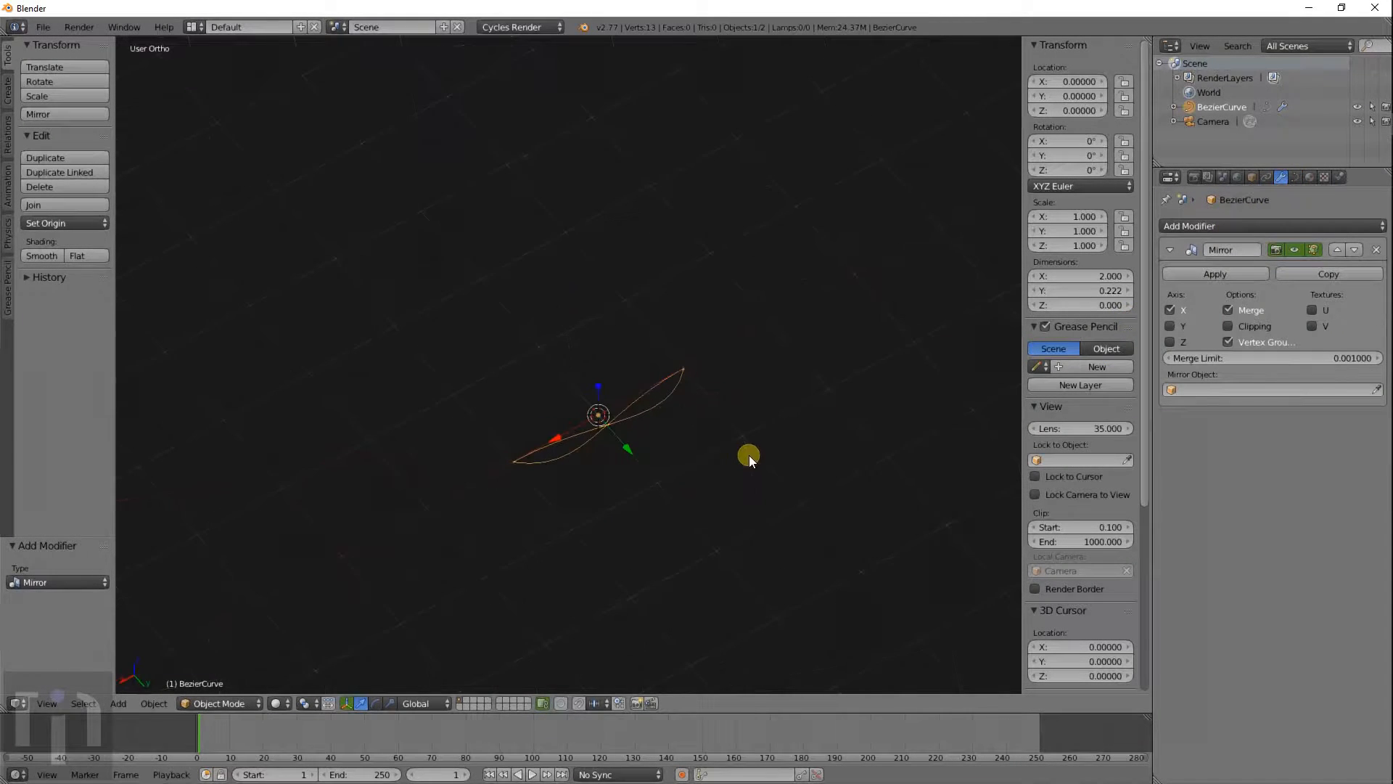
# Step: Try to apply the curve's Mirror modifier, and convert the Bezier curve to a mesh
pyautogui.click(1174, 274)
pyautogui.hotkey('alt', 'c')
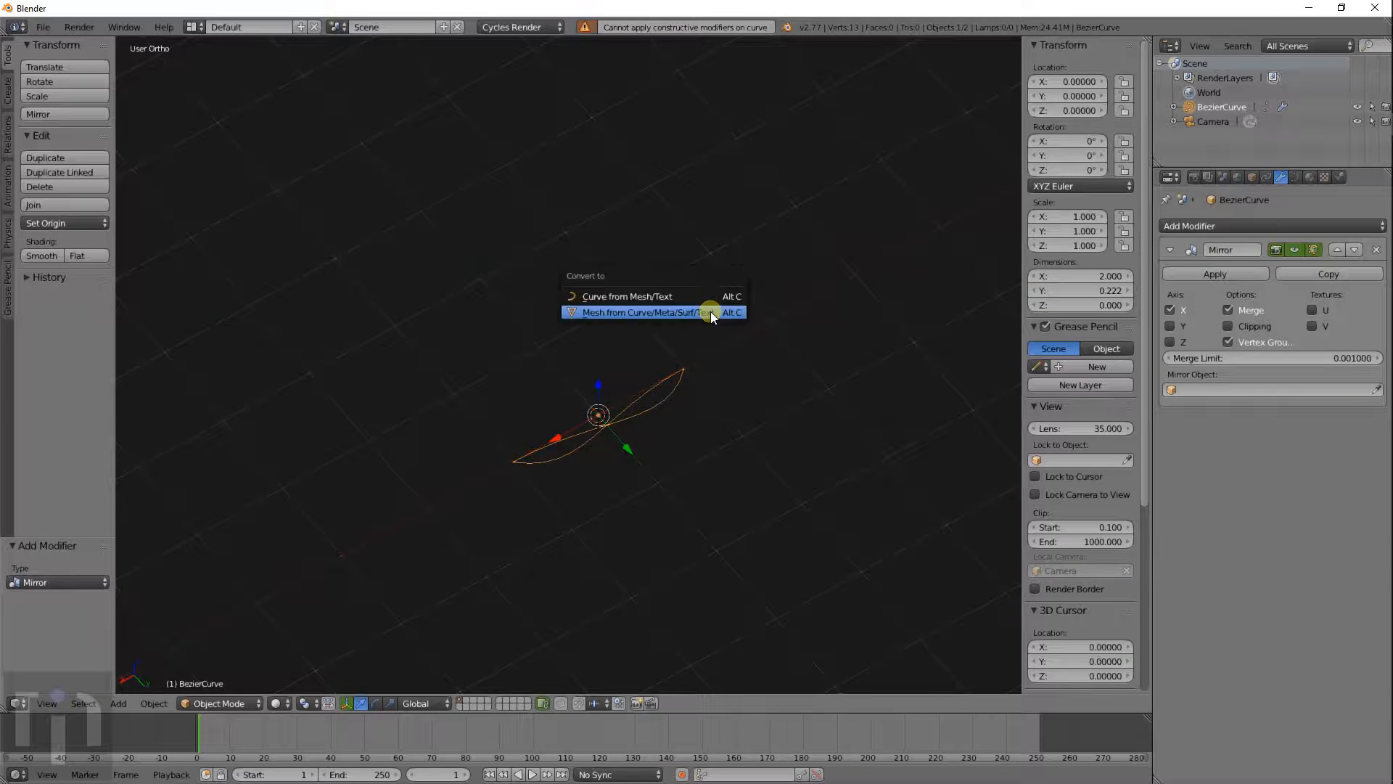
pyautogui.click(711, 311)
pyautogui.moveTo(761, 411); pyautogui.dragTo(694, 416, button='middle')
pyautogui.scroll(6, 694, 417)
# Step: Delete all vertices of the converted curve in Edit Mode, and delete the emptied object in Object Mode
pyautogui.press('Tab')
pyautogui.press('a')
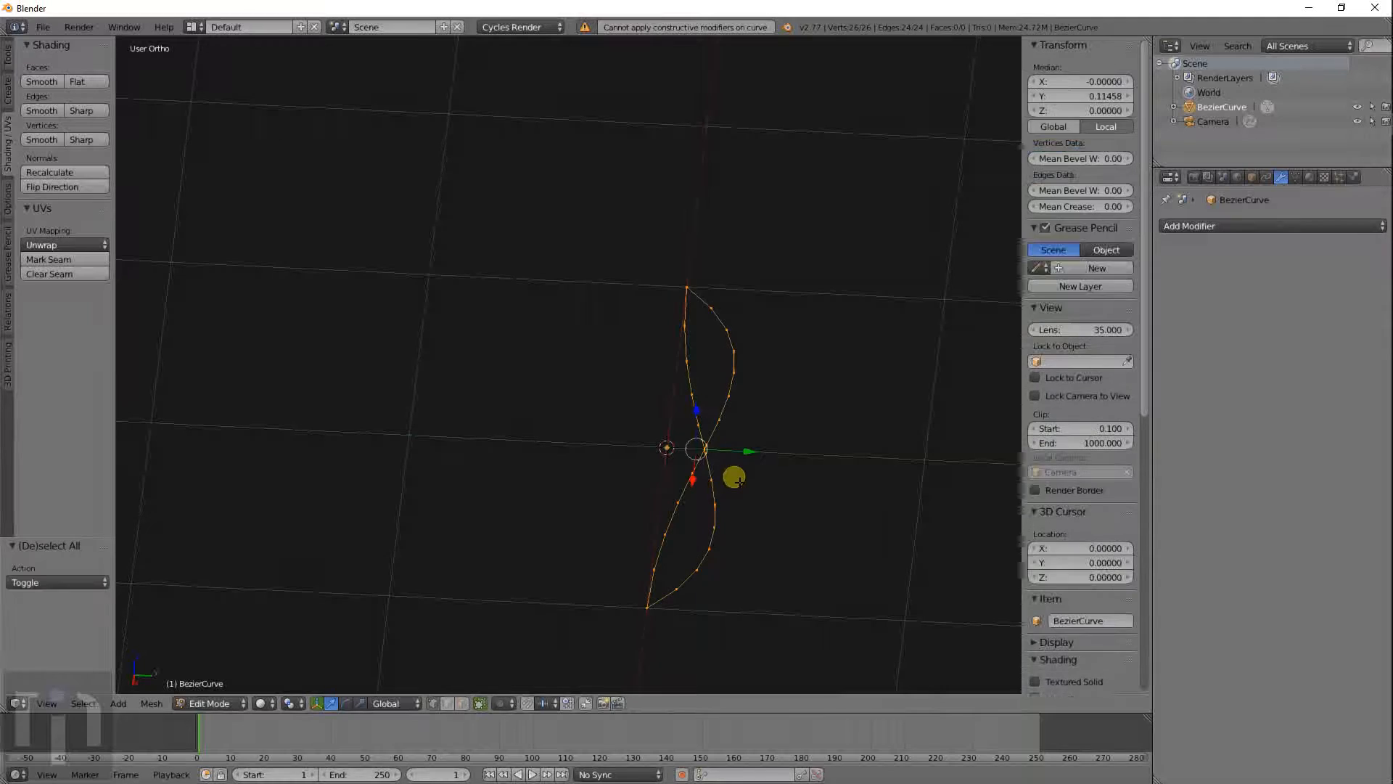
pyautogui.press('x')
pyautogui.click(731, 476)
pyautogui.hotkey('shift', 'a')
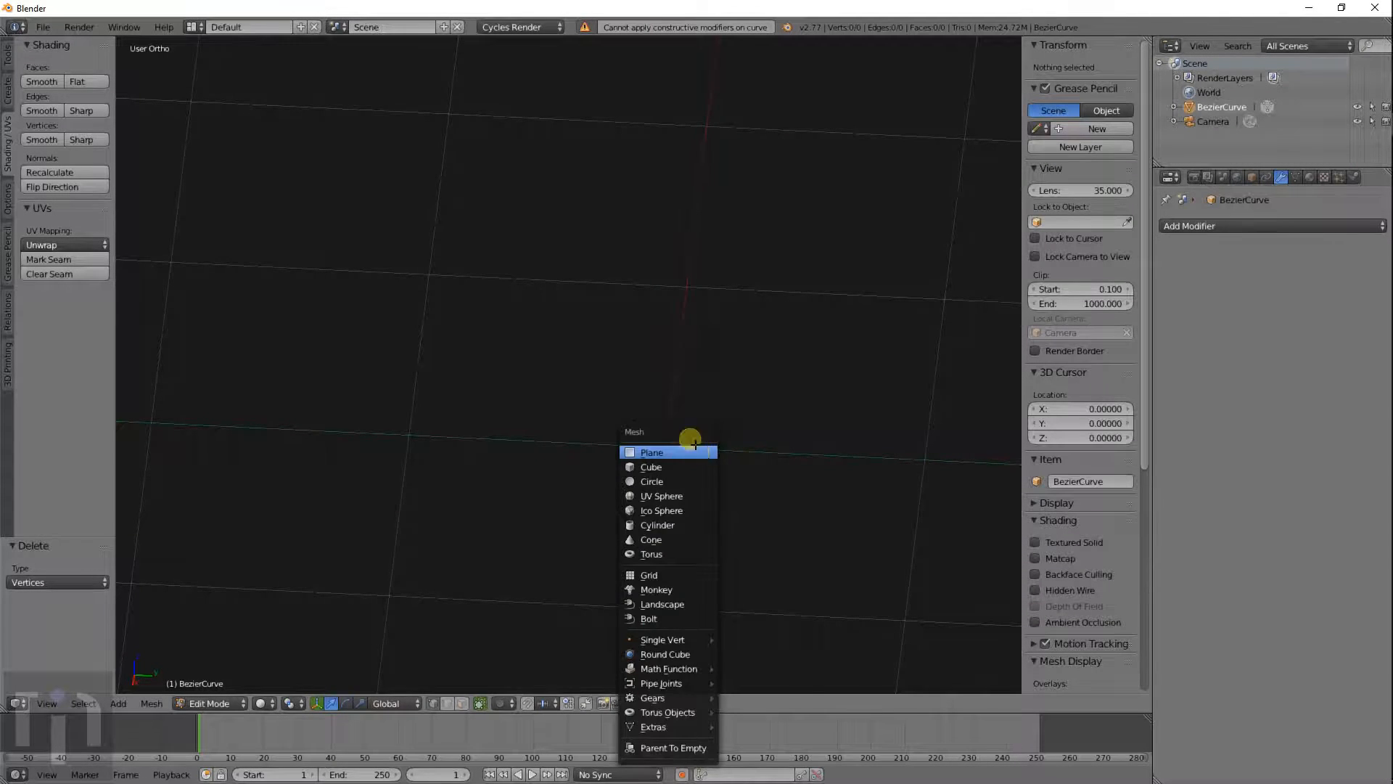
pyautogui.press('Escape')
pyautogui.press('Tab')
pyautogui.press('x')
pyautogui.click(674, 357)
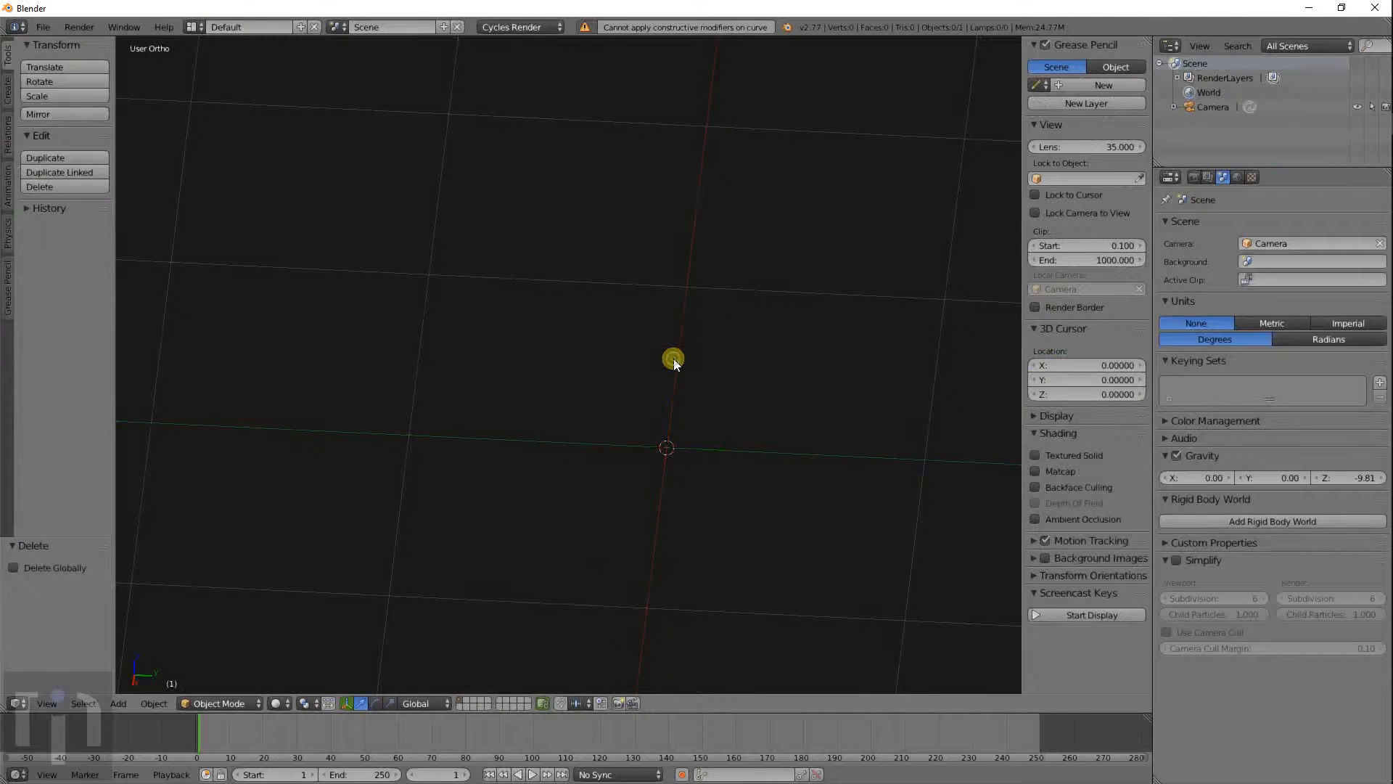
# Step: Add a mesh plane at the origin and enter Edit Mode on it
pyautogui.hotkey('shift', 'a')
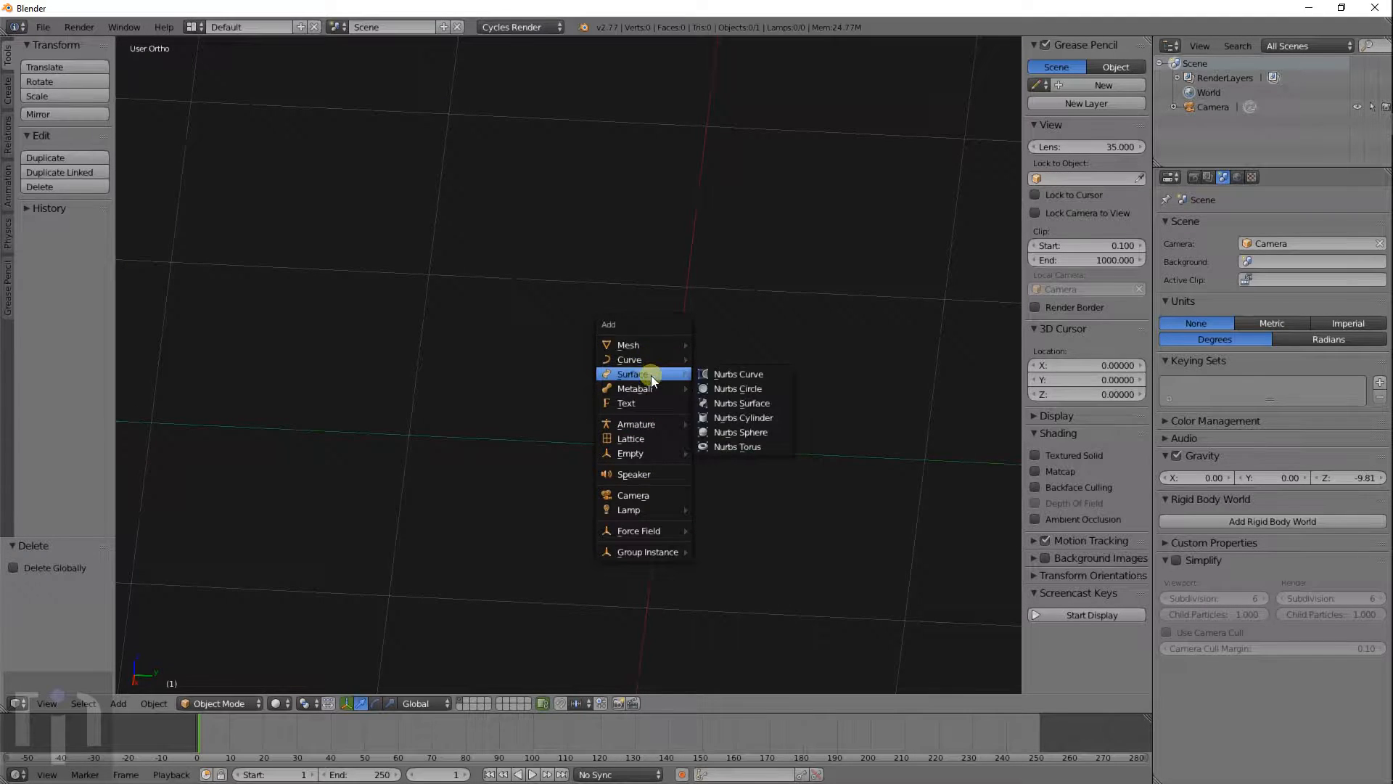
pyautogui.moveTo(652, 347)
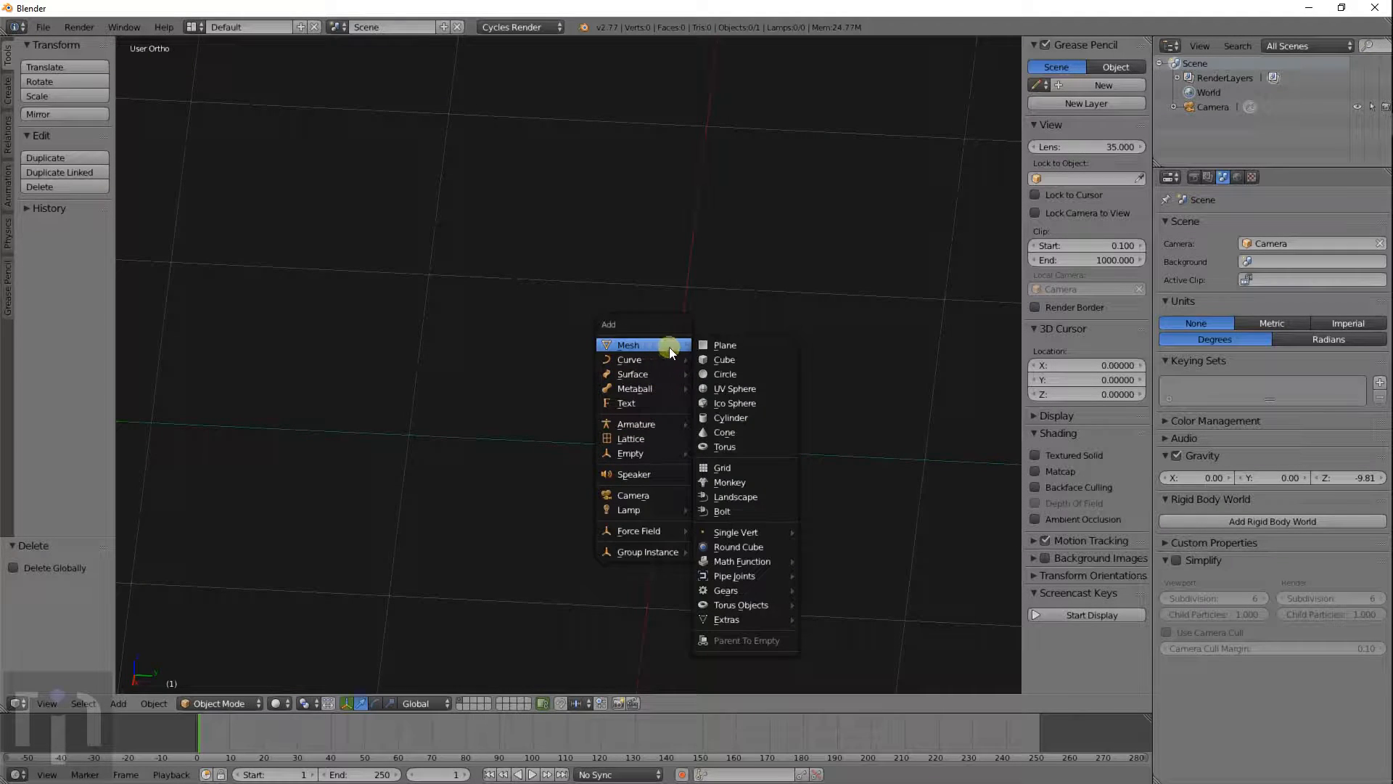
pyautogui.click(719, 345)
pyautogui.moveTo(712, 482); pyautogui.dragTo(581, 486, button='middle')
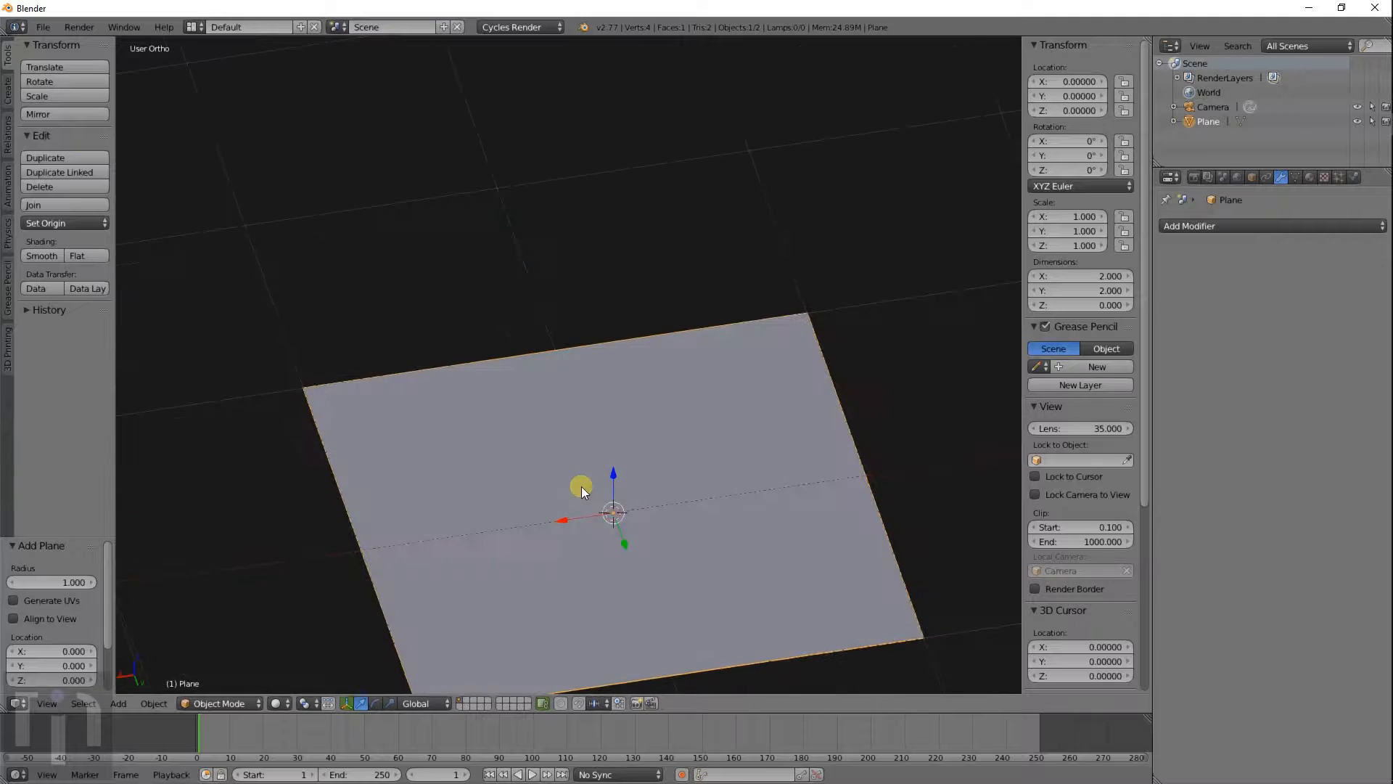
pyautogui.press('Tab')
pyautogui.scroll(-3, 687, 451)
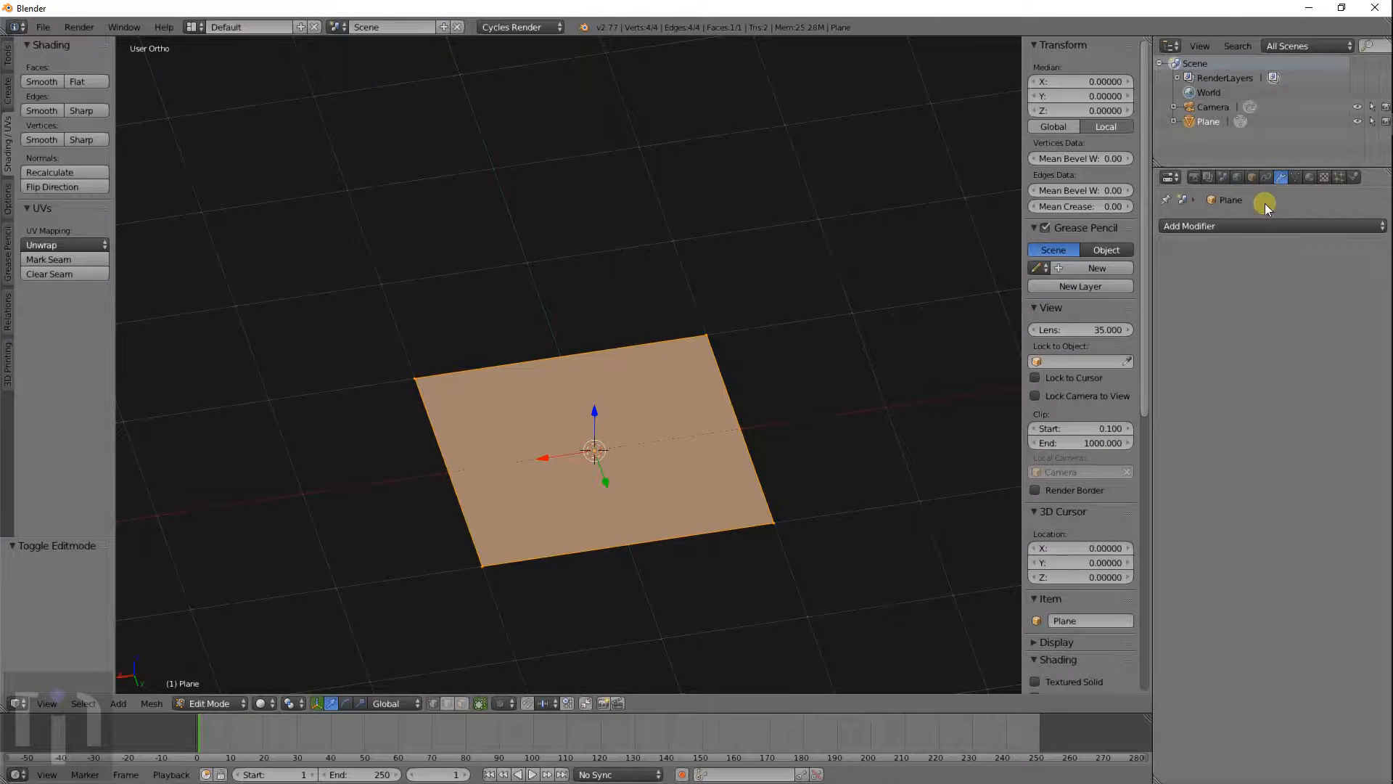
# Step: Add a Mirror modifier to the plane with the X and Y axes and Clipping enabled
pyautogui.click(1225, 226)
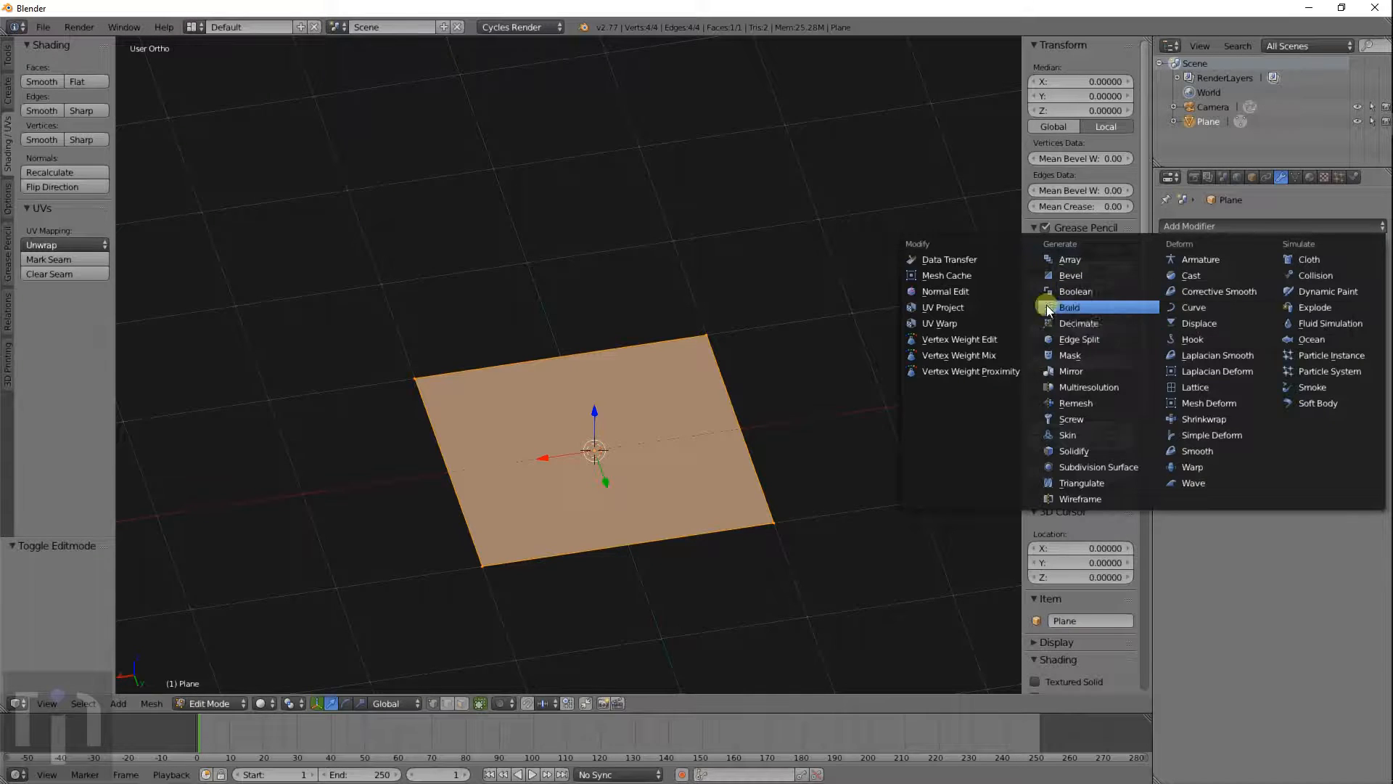
pyautogui.click(1078, 370)
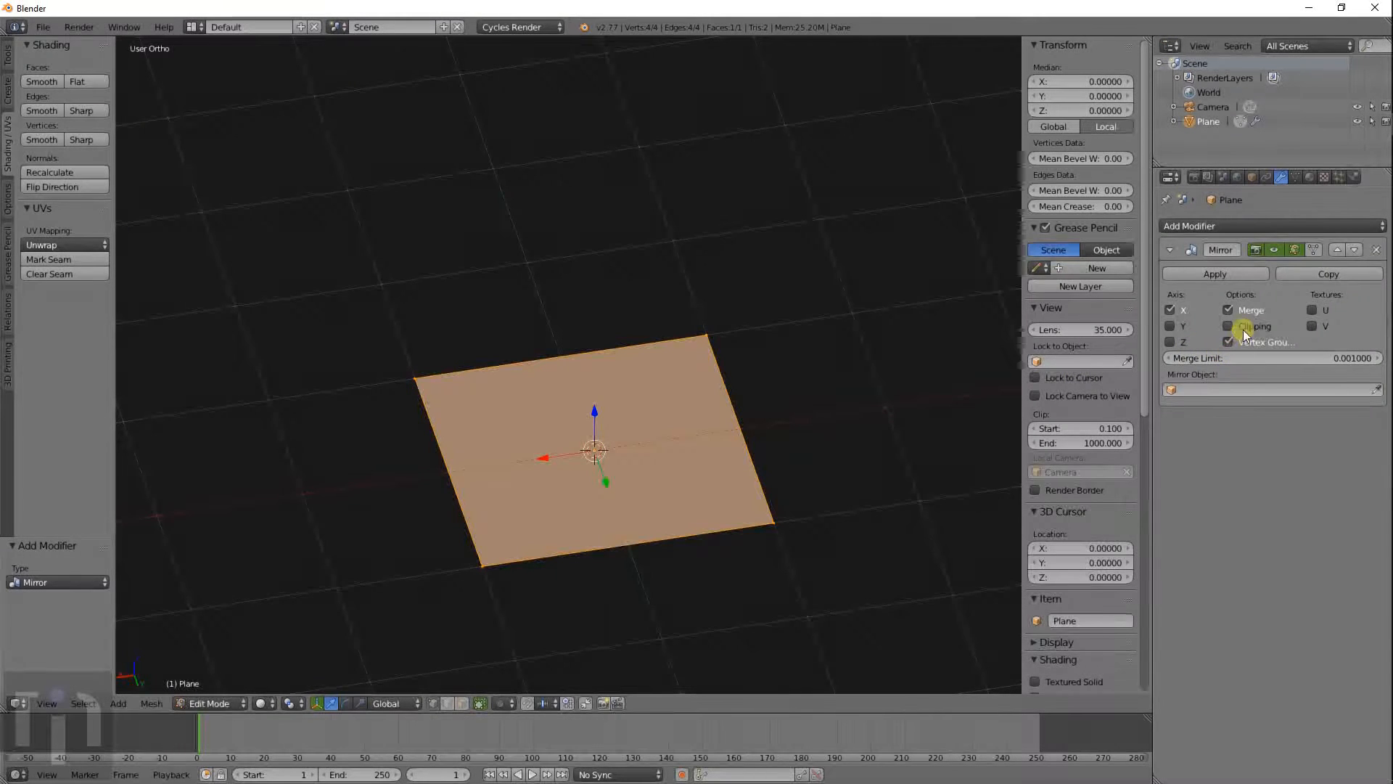
pyautogui.click(1170, 328)
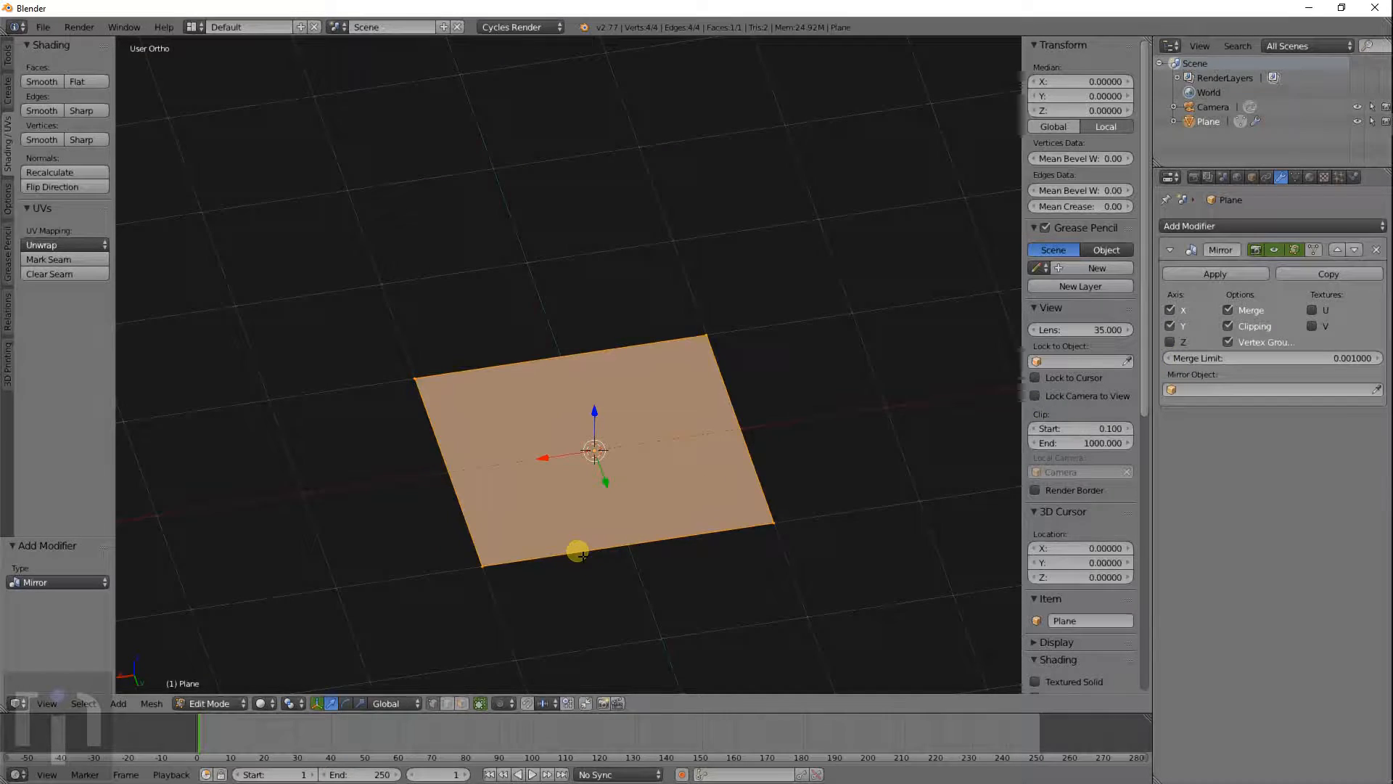
# Step: In wireframe top view, extrude the plane's edge at X 1 along the X axis by about 0.92
pyautogui.press('KP_7')
pyautogui.press('z')
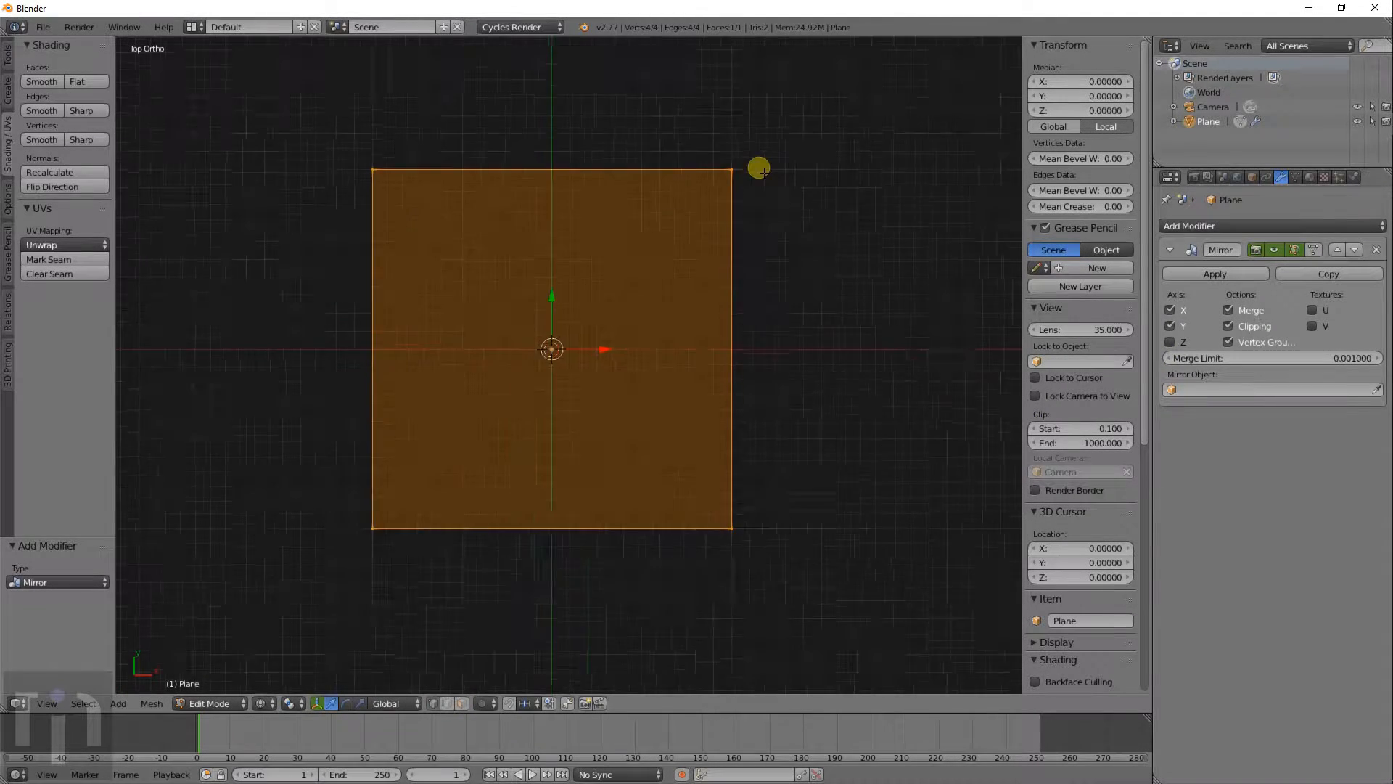
pyautogui.scroll(1, 755, 181)
pyautogui.scroll(-1, 750, 195)
pyautogui.rightClick(732, 528)
pyautogui.keyDown('shift'); pyautogui.moveTo(801, 501); pyautogui.dragTo(717, 378, button='middle'); pyautogui.keyUp('shift')
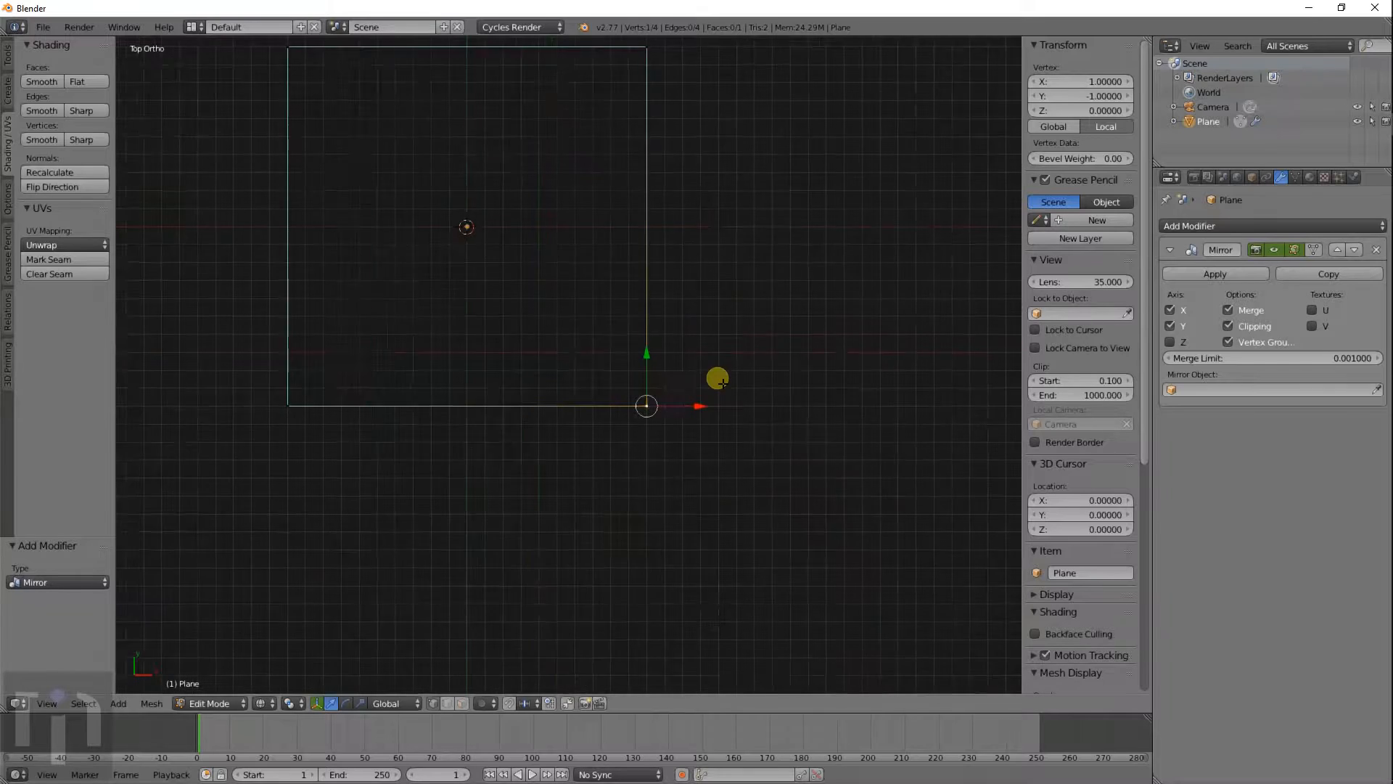
pyautogui.keyDown('shift'); pyautogui.rightClick(657, 51); pyautogui.keyUp('shift')
pyautogui.press('e')
pyautogui.press('x')
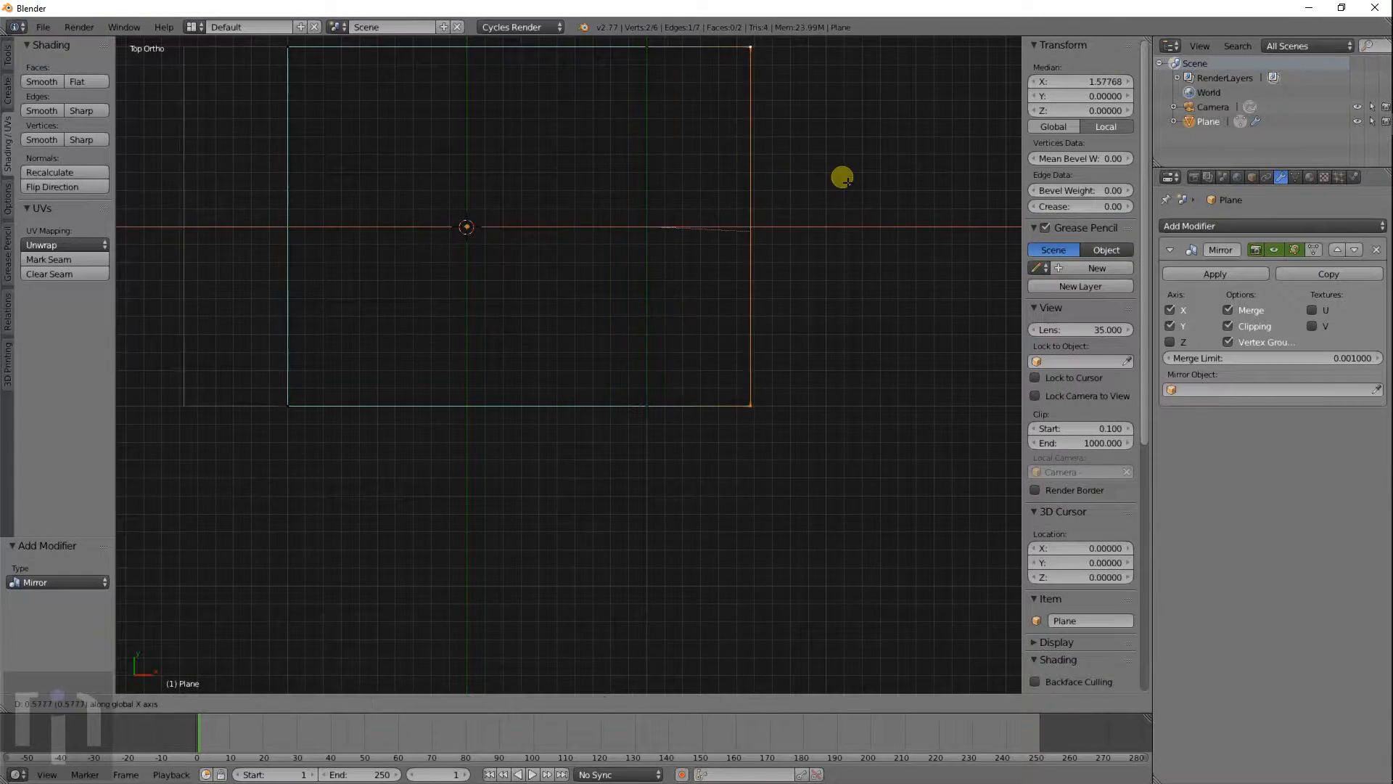
pyautogui.click(898, 177)
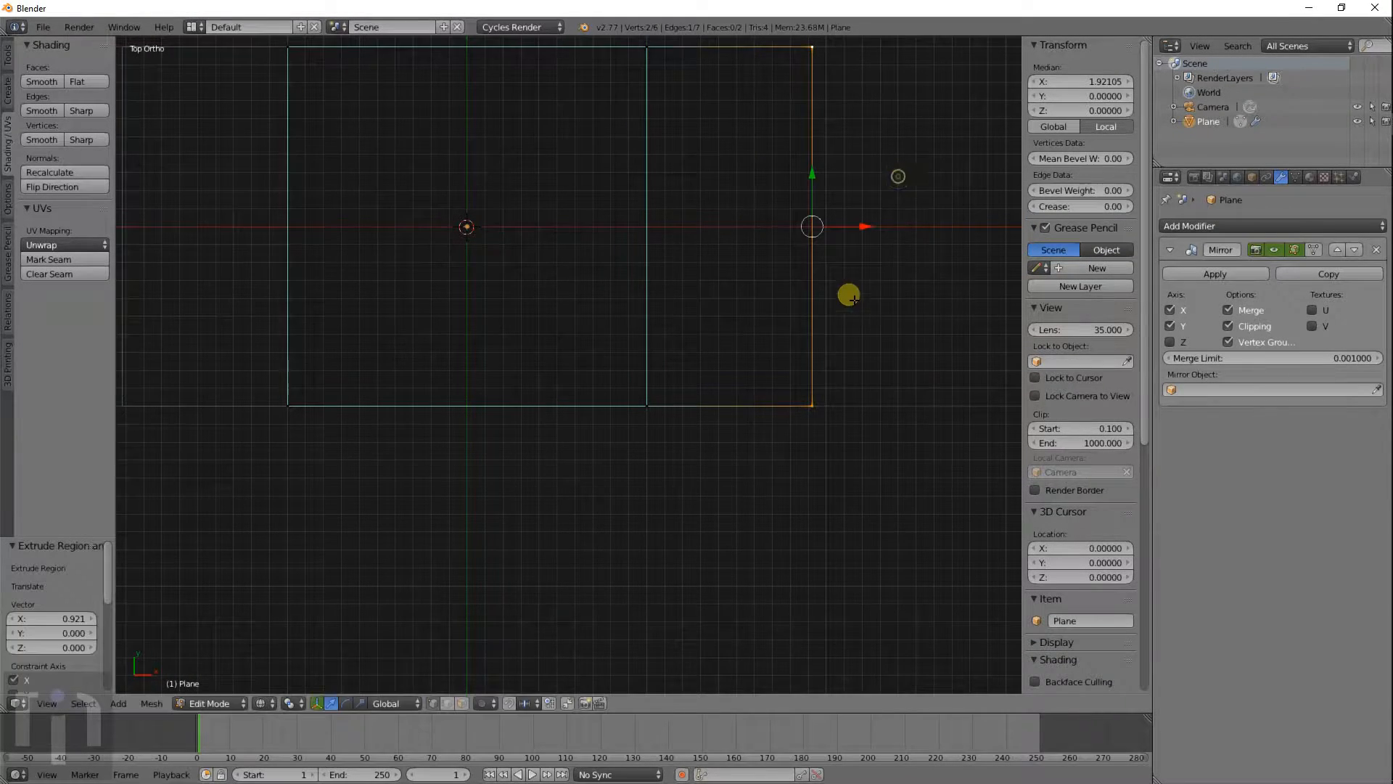
# Step: Extrude the lower edge of the new side face along the Y axis by about -0.72
pyautogui.press('a')
pyautogui.rightClick(811, 401)
pyautogui.keyDown('shift'); pyautogui.rightClick(600, 407); pyautogui.keyUp('shift')
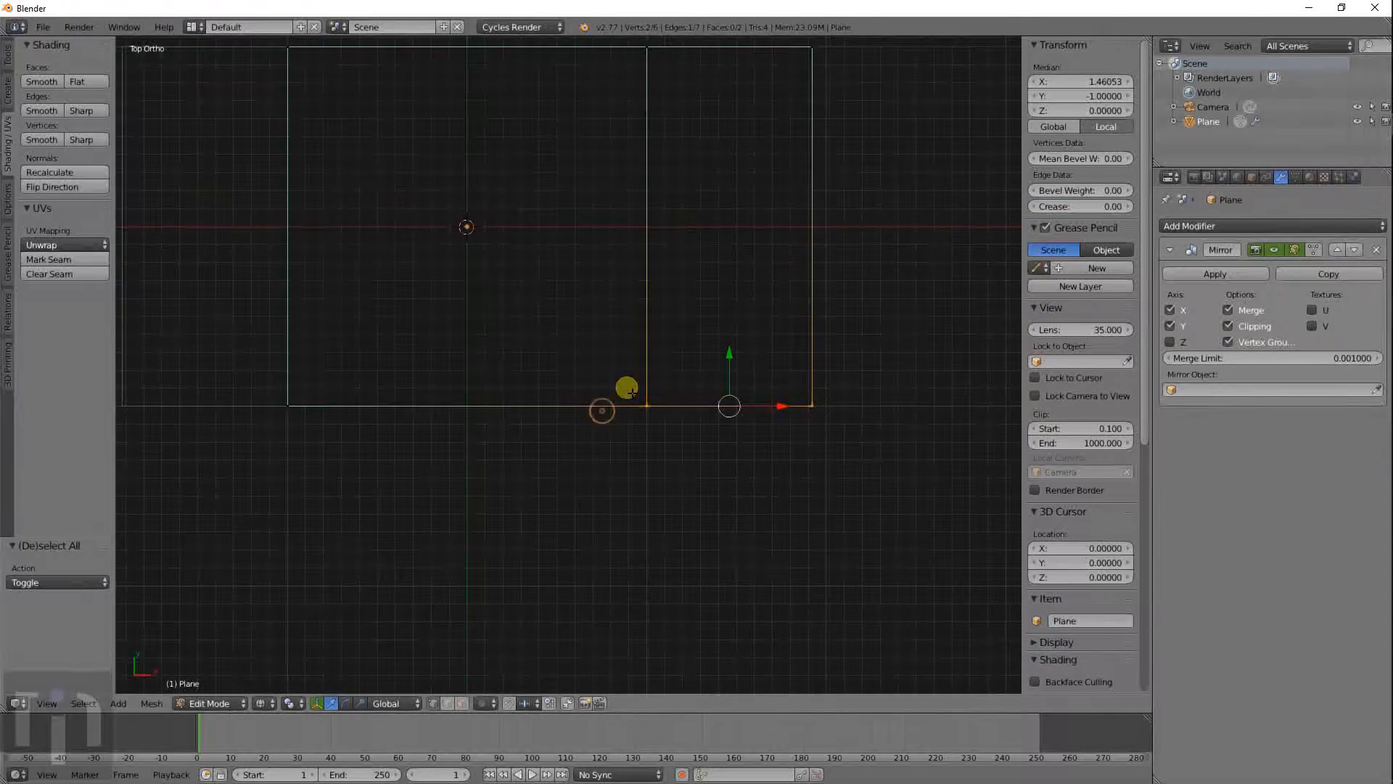
pyautogui.press('e')
pyautogui.press('y')
pyautogui.click(658, 503)
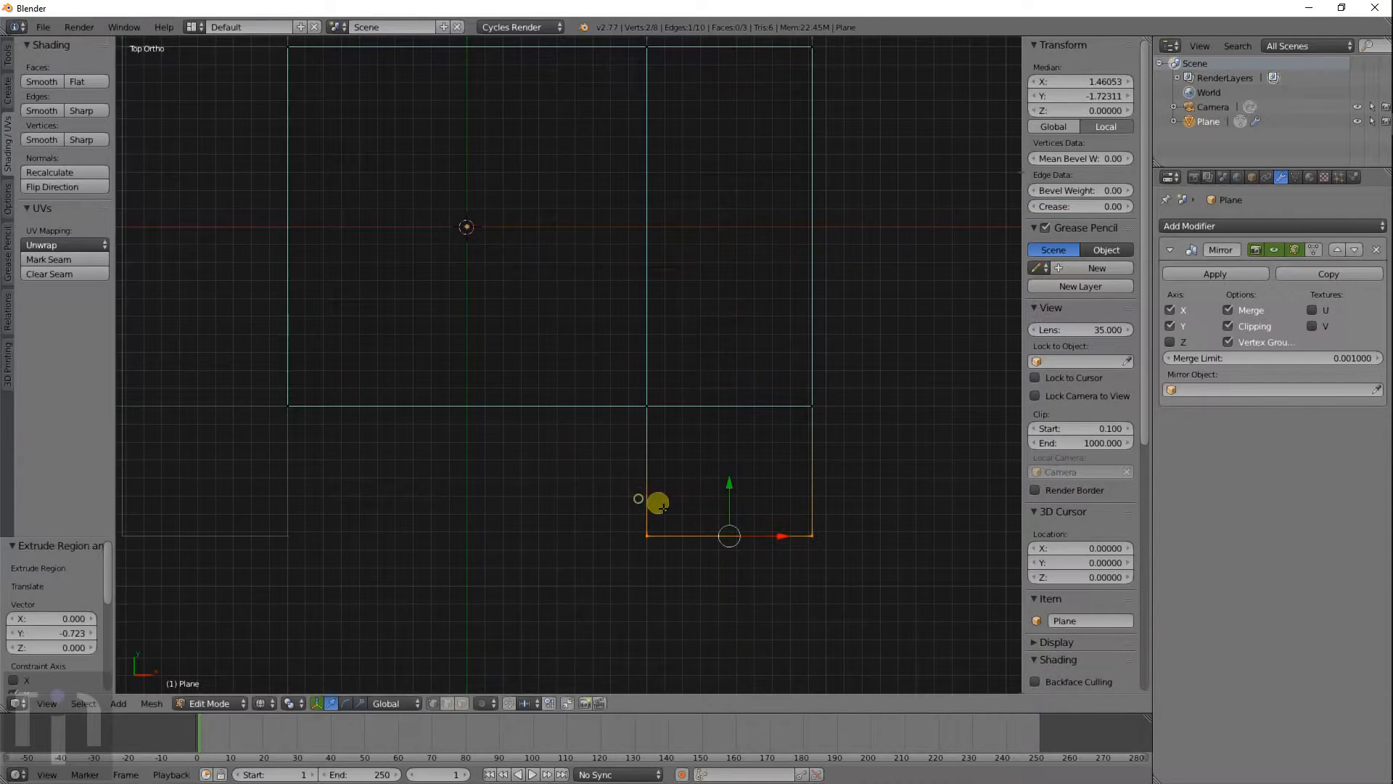
# Step: Move the original square's lower edge along Y by about -0.54 and view the mirrored shape in Object Mode
pyautogui.scroll(-2, 716, 506)
pyautogui.rightClick(623, 392)
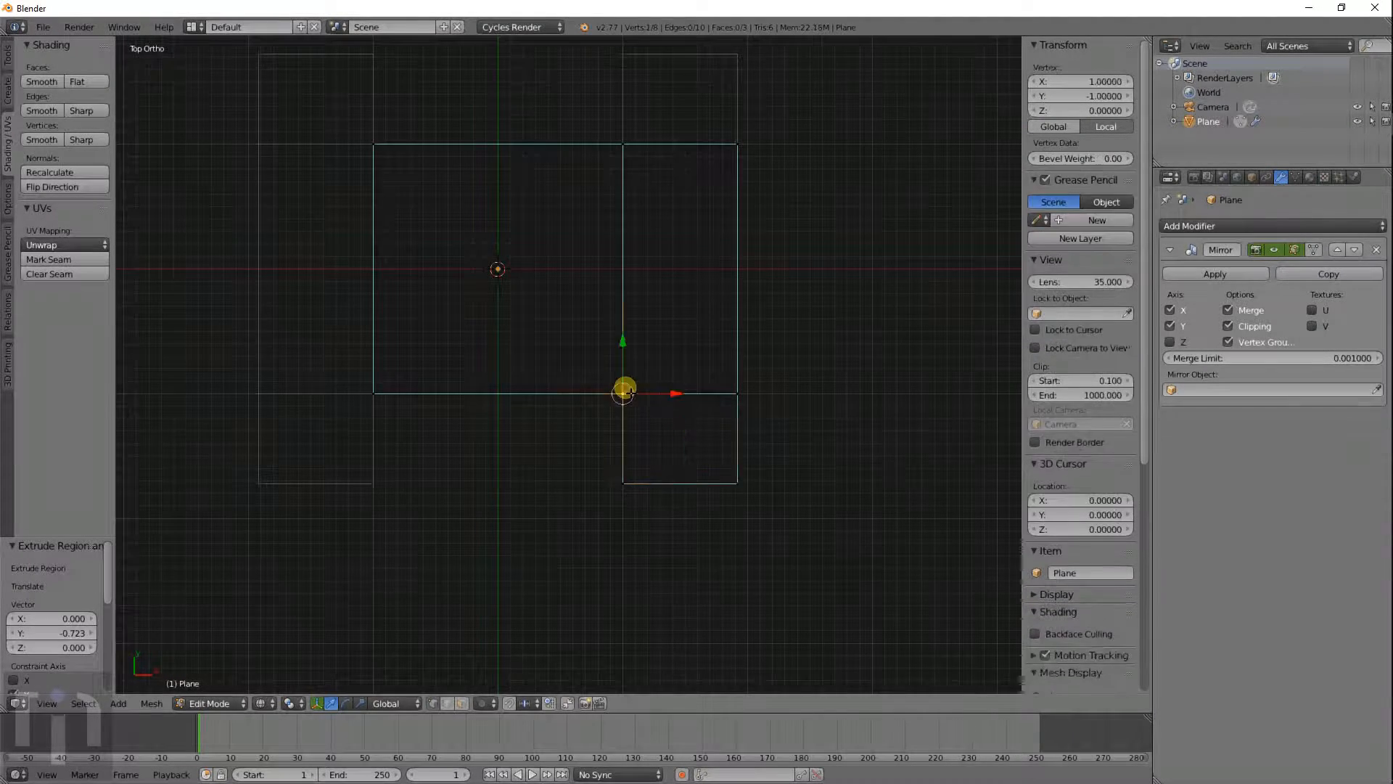
pyautogui.keyDown('shift'); pyautogui.rightClick(359, 394); pyautogui.keyUp('shift')
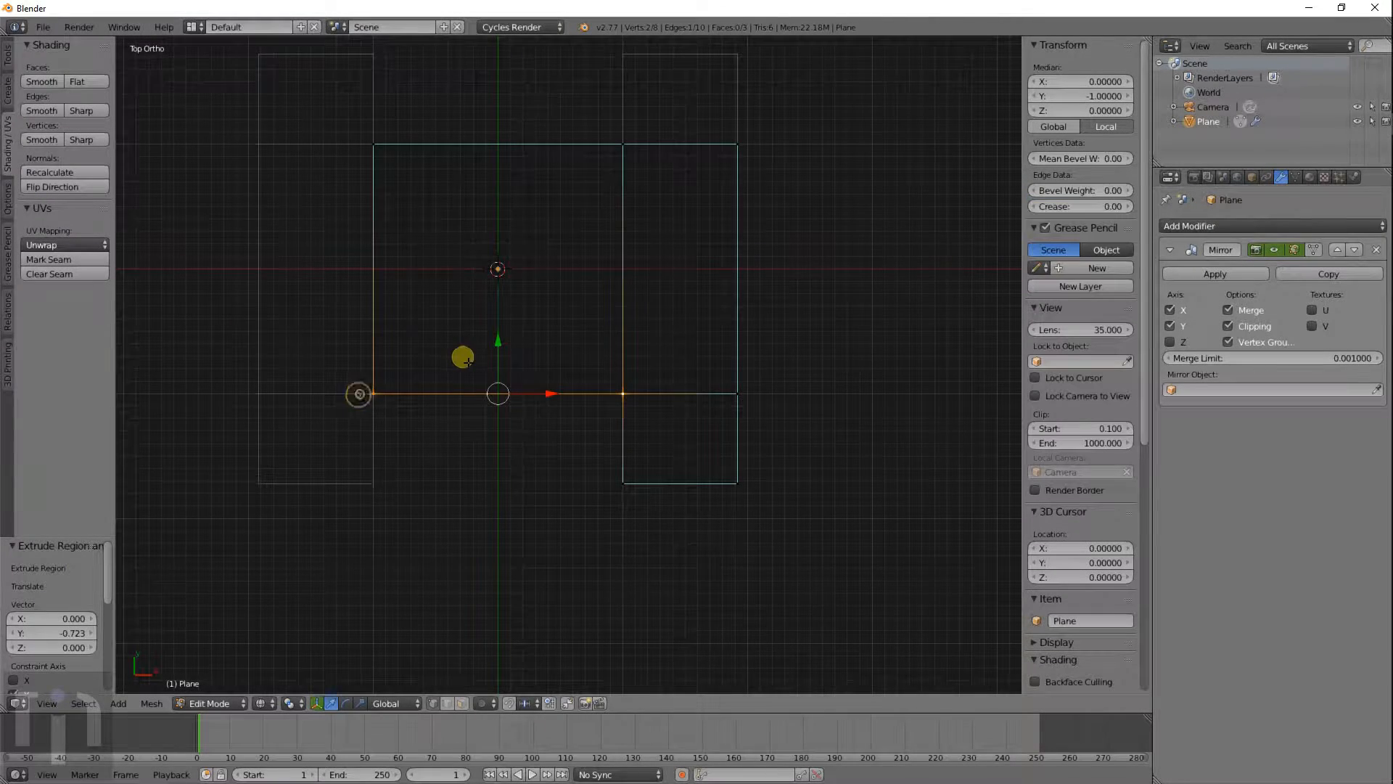
pyautogui.press('g')
pyautogui.press('y')
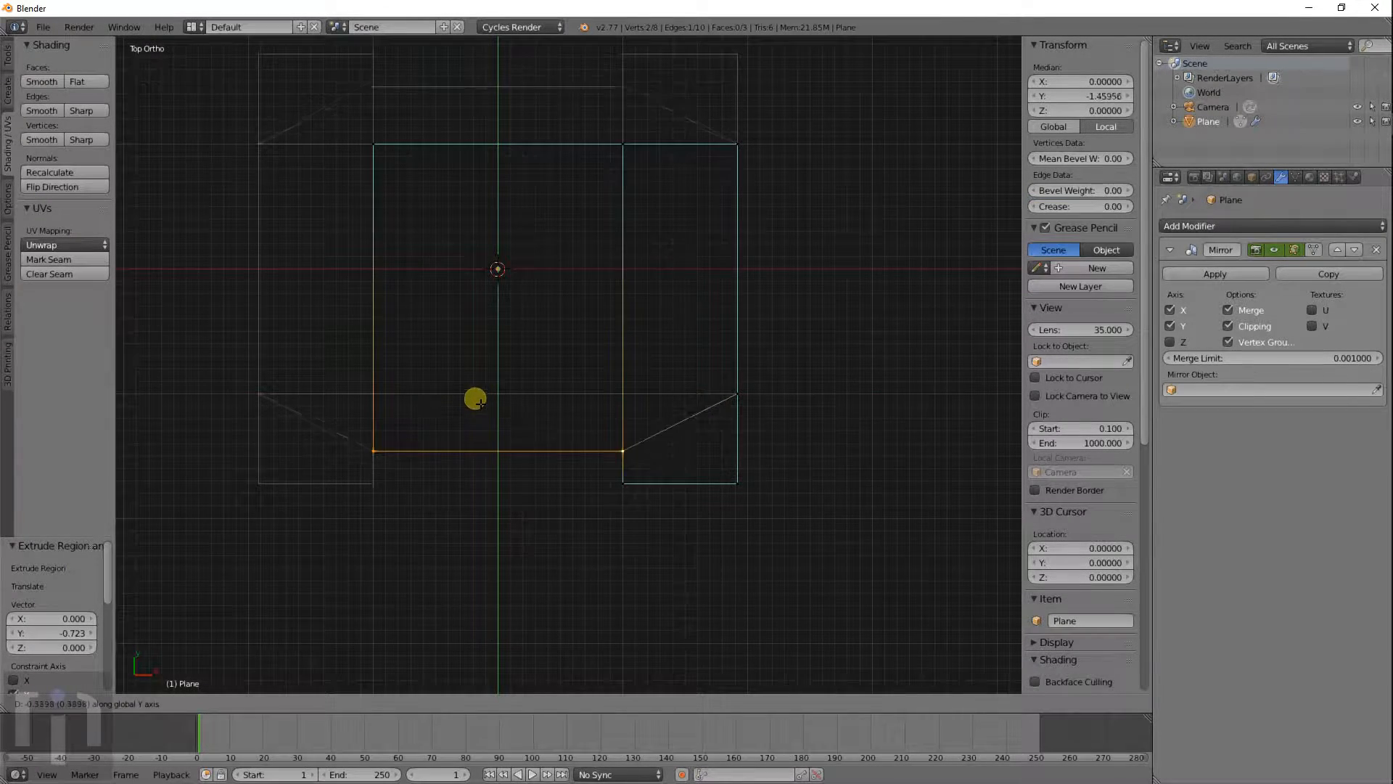
pyautogui.click(477, 403)
pyautogui.moveTo(616, 507); pyautogui.dragTo(576, 435, button='middle')
pyautogui.press('Tab')
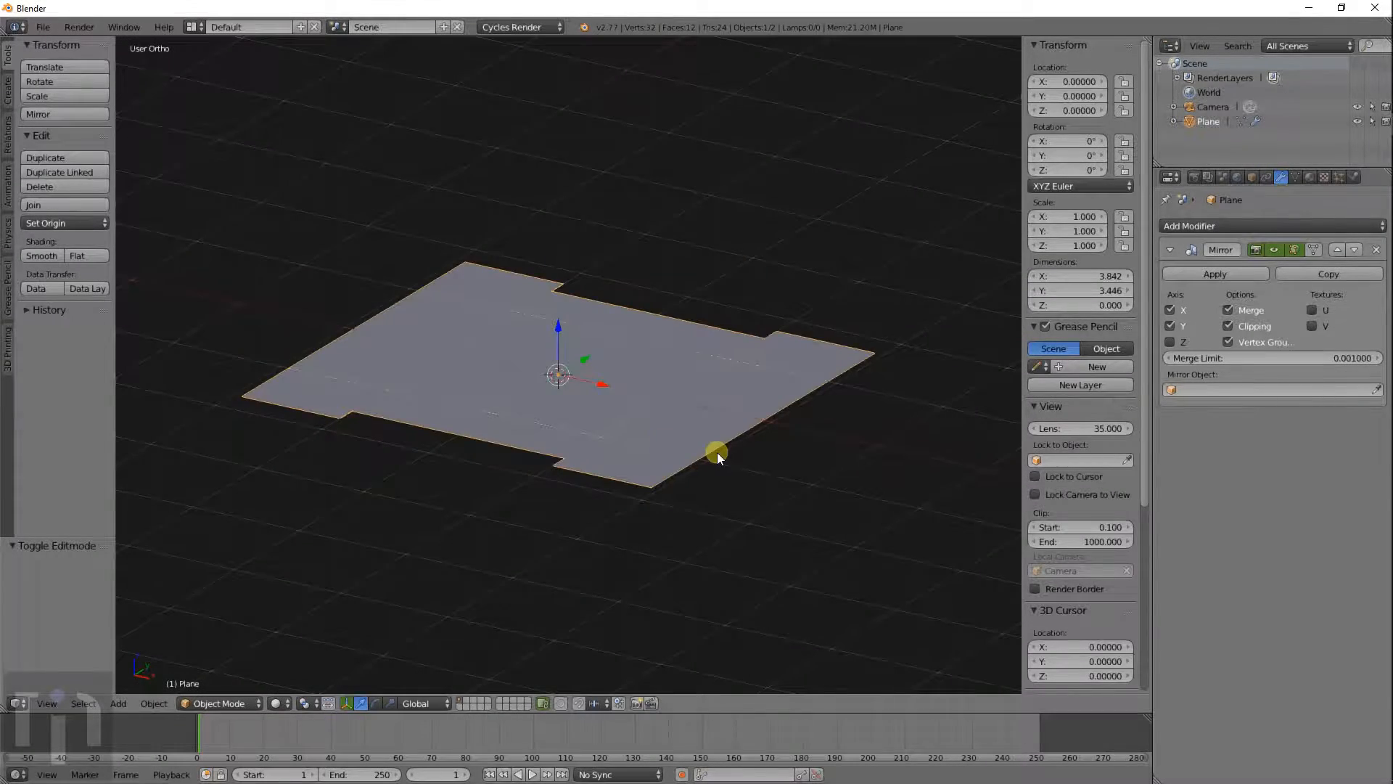
# Step: Move the outermost corner vertex of the small extruded face inward, and check the mirrored shape in Object Mode
pyautogui.press('Tab')
pyautogui.moveTo(695, 454); pyautogui.dragTo(714, 520, button='middle')
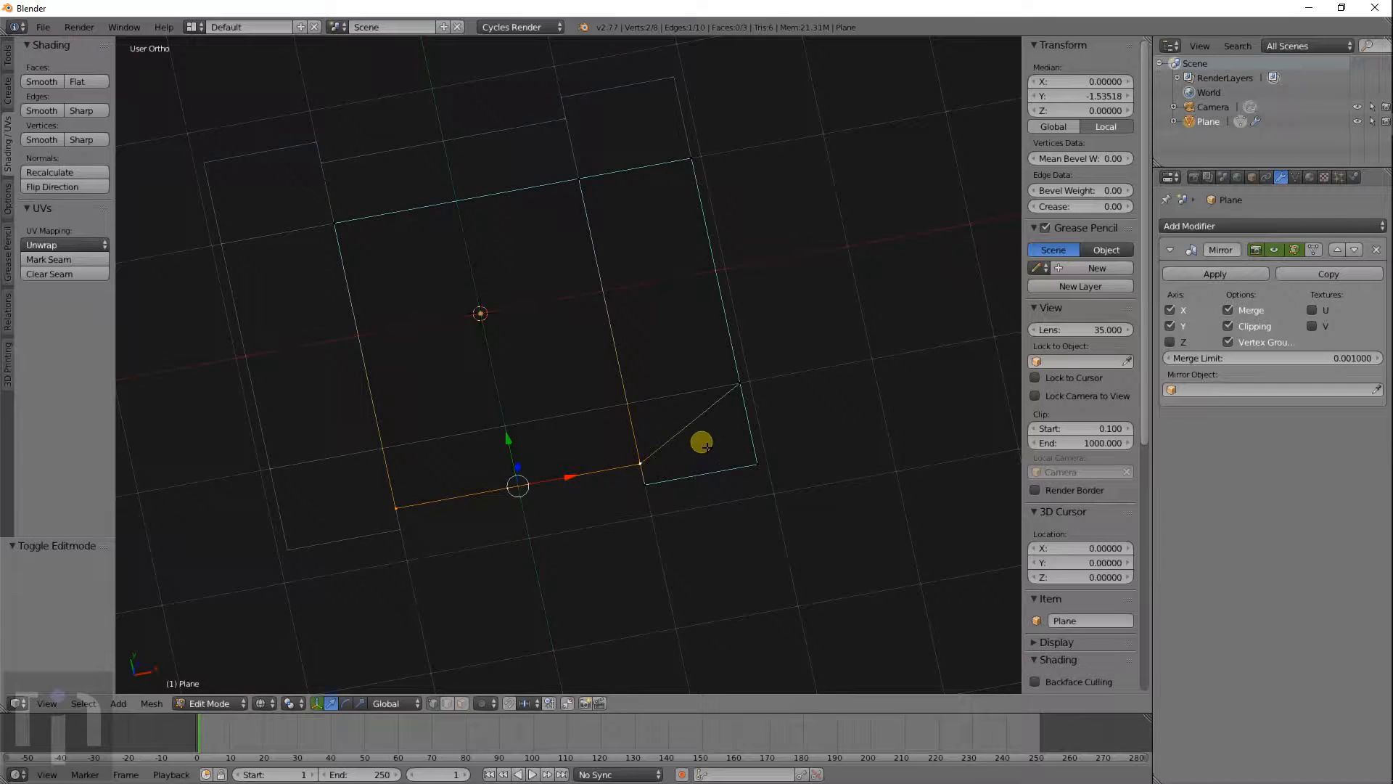
pyautogui.moveTo(706, 446); pyautogui.dragTo(682, 408, button='middle')
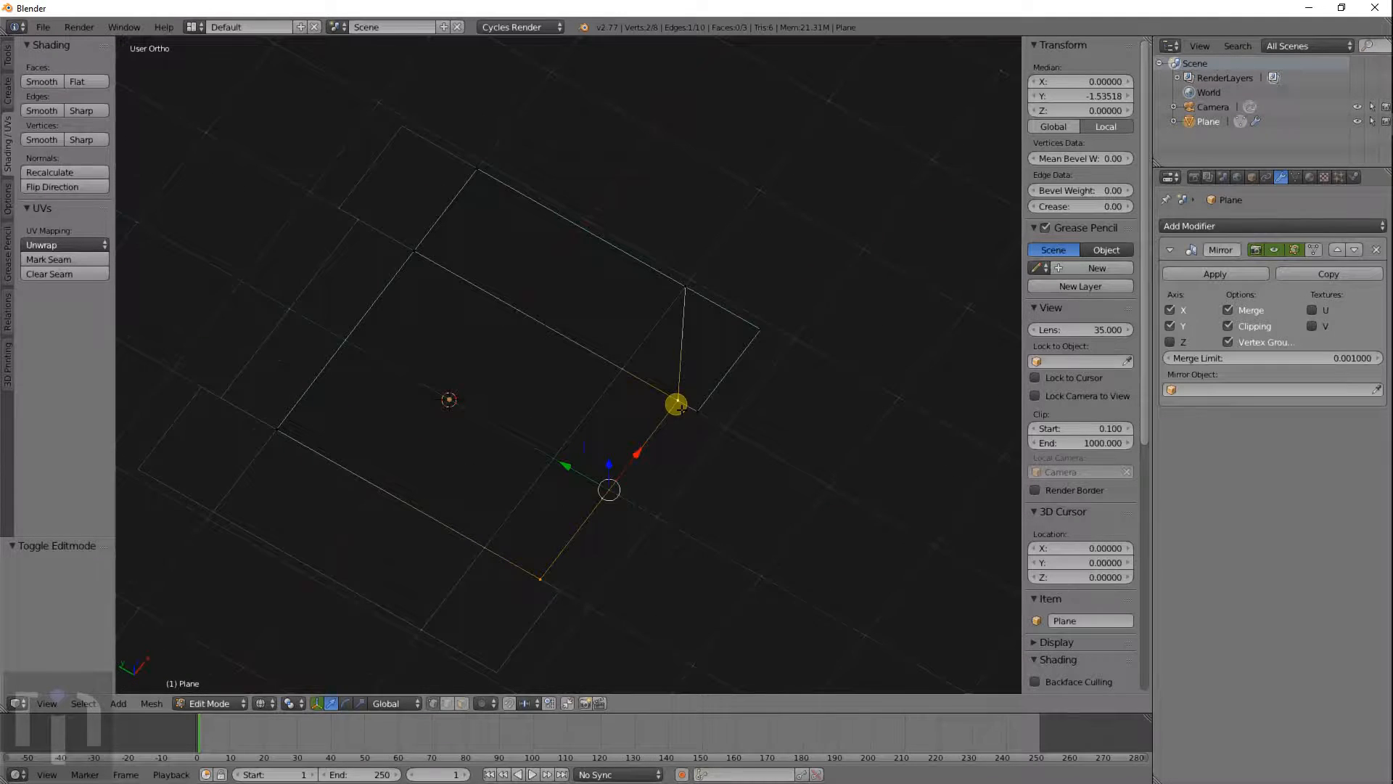
pyautogui.rightClick(762, 338)
pyautogui.press('g')
pyautogui.click(714, 355)
pyautogui.moveTo(714, 356); pyautogui.dragTo(677, 436, button='middle')
pyautogui.press('Tab')
pyautogui.press('Tab')
# Step: Try extruding the whole mesh upward along its normals, and inspect the mirrored result in Object Mode and Edit Mode
pyautogui.press('a')
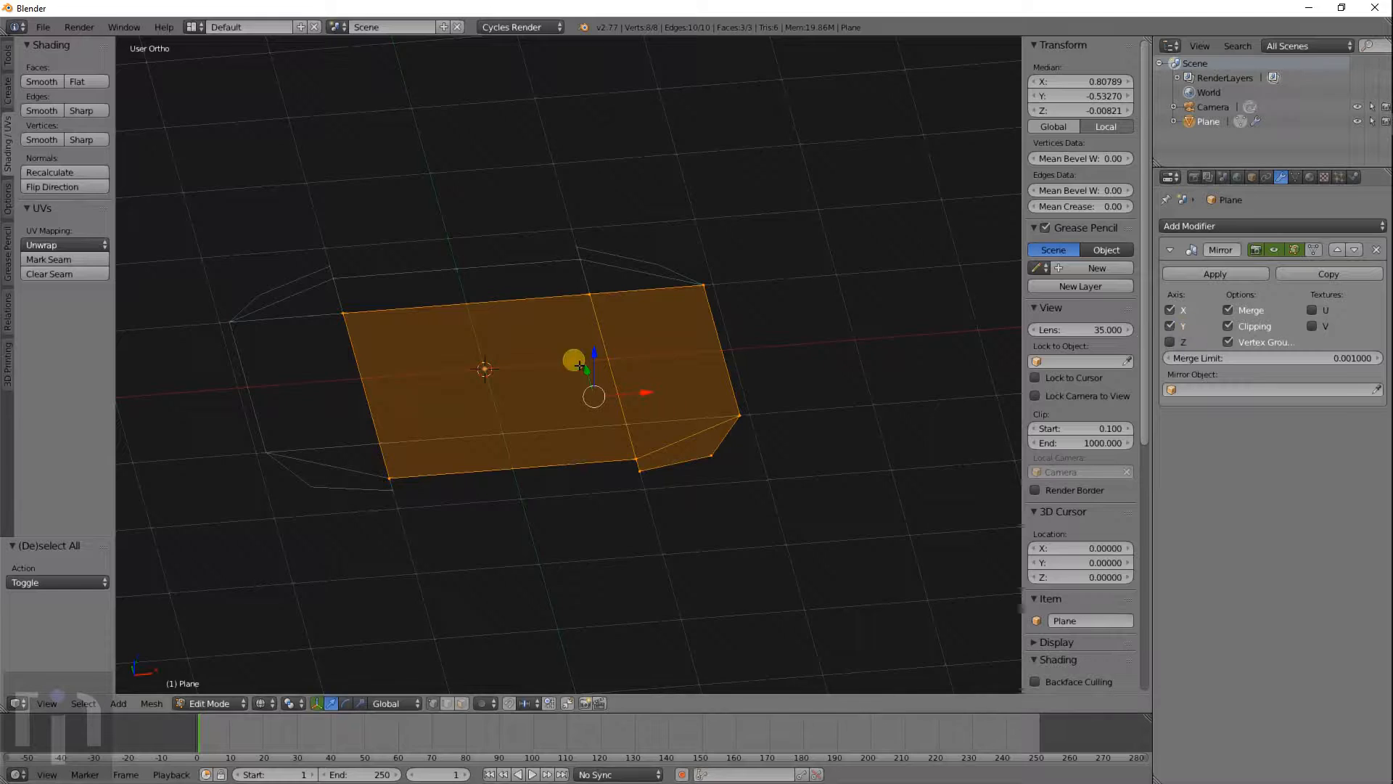
pyautogui.moveTo(612, 360)
pyautogui.mouseDown(button='middle')
pyautogui.moveTo(610, 262)
pyautogui.moveTo(628, 343)
pyautogui.mouseUp(button='middle')
pyautogui.press('e')
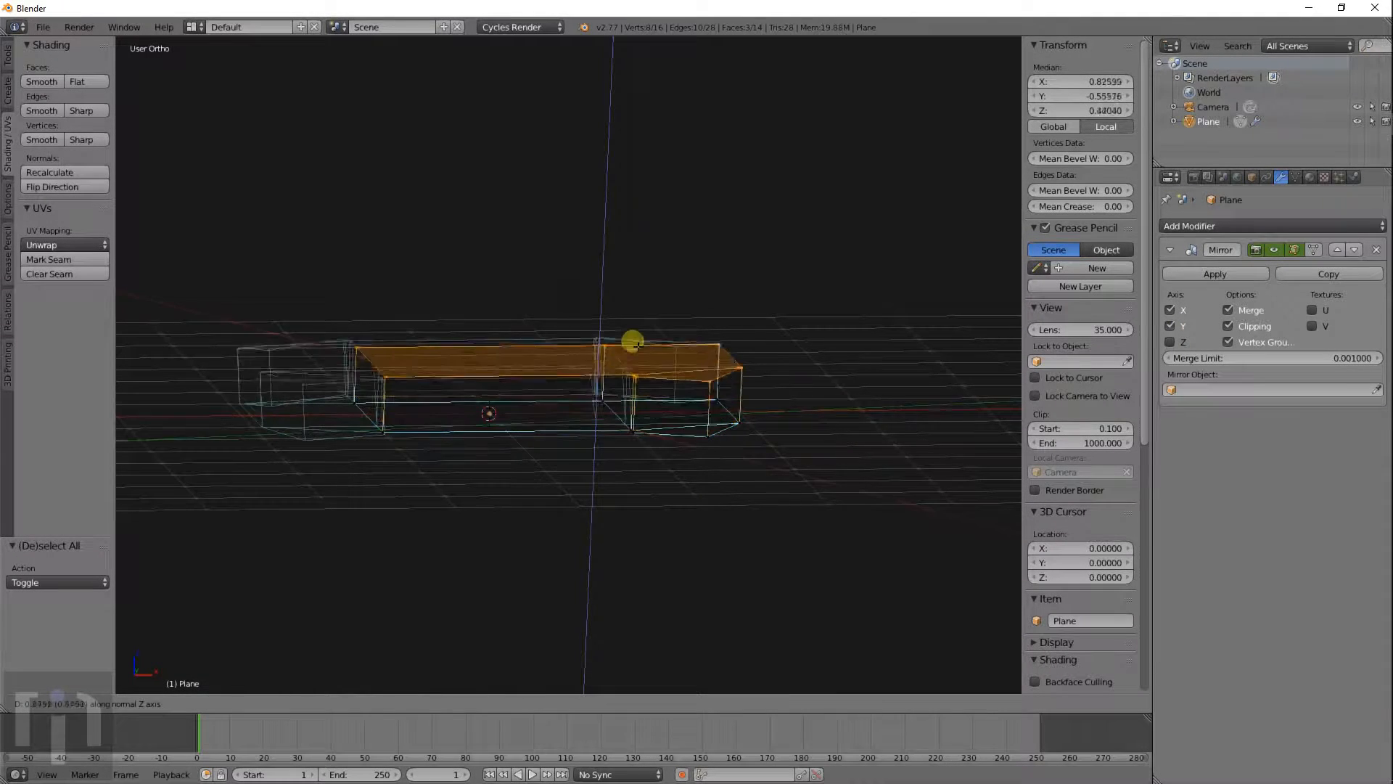
pyautogui.click(666, 261)
pyautogui.moveTo(645, 290); pyautogui.dragTo(653, 383, button='middle')
pyautogui.press('Tab')
pyautogui.press('Tab')
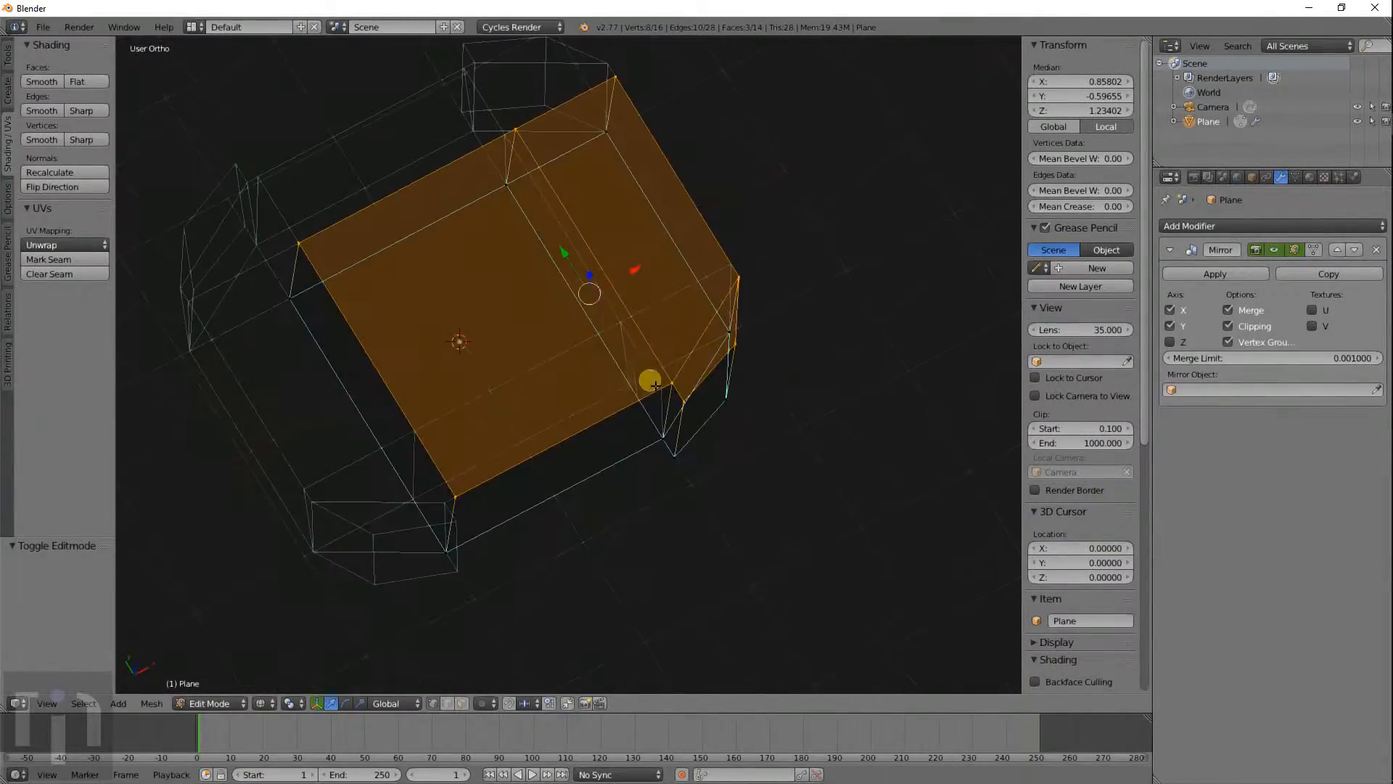
pyautogui.scroll(5, 548, 317)
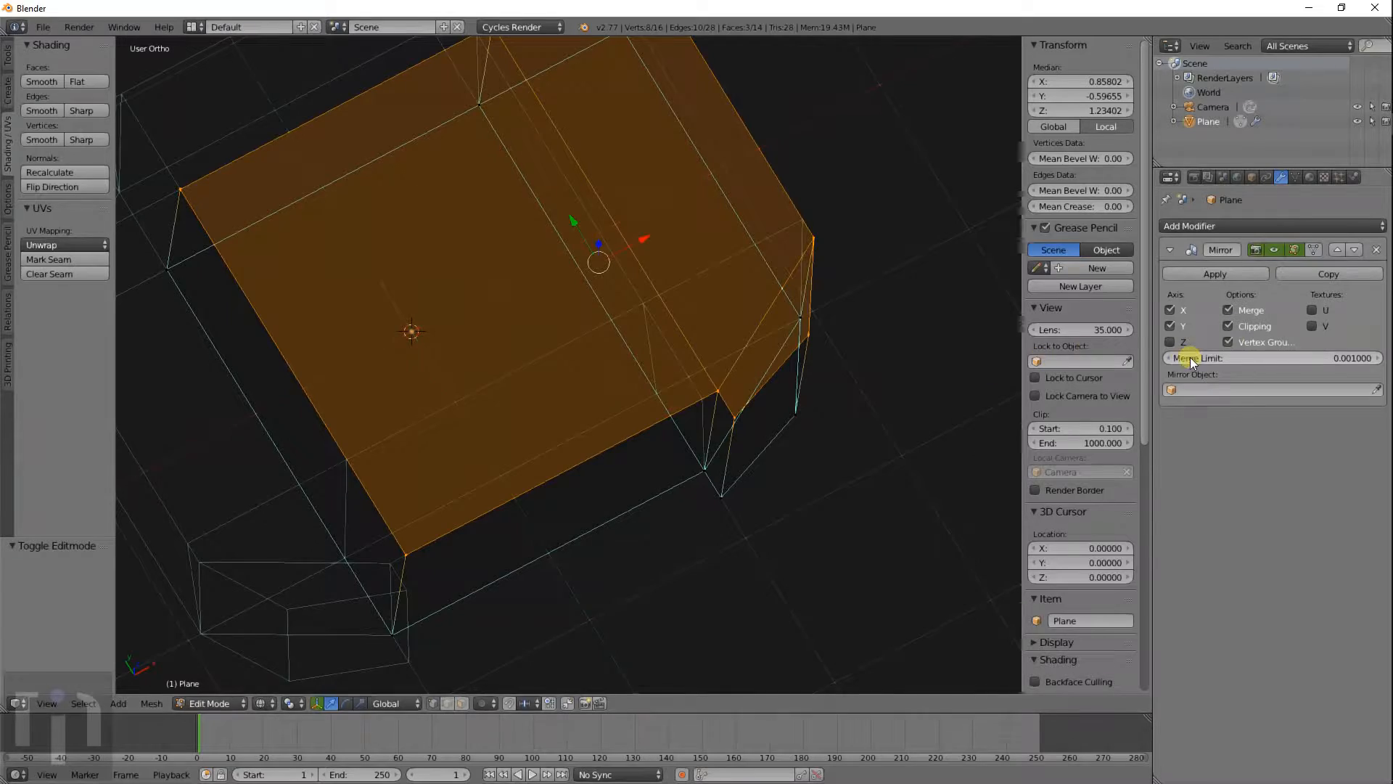
pyautogui.scroll(-5, 619, 320)
pyautogui.moveTo(619, 320); pyautogui.dragTo(564, 314, button='middle')
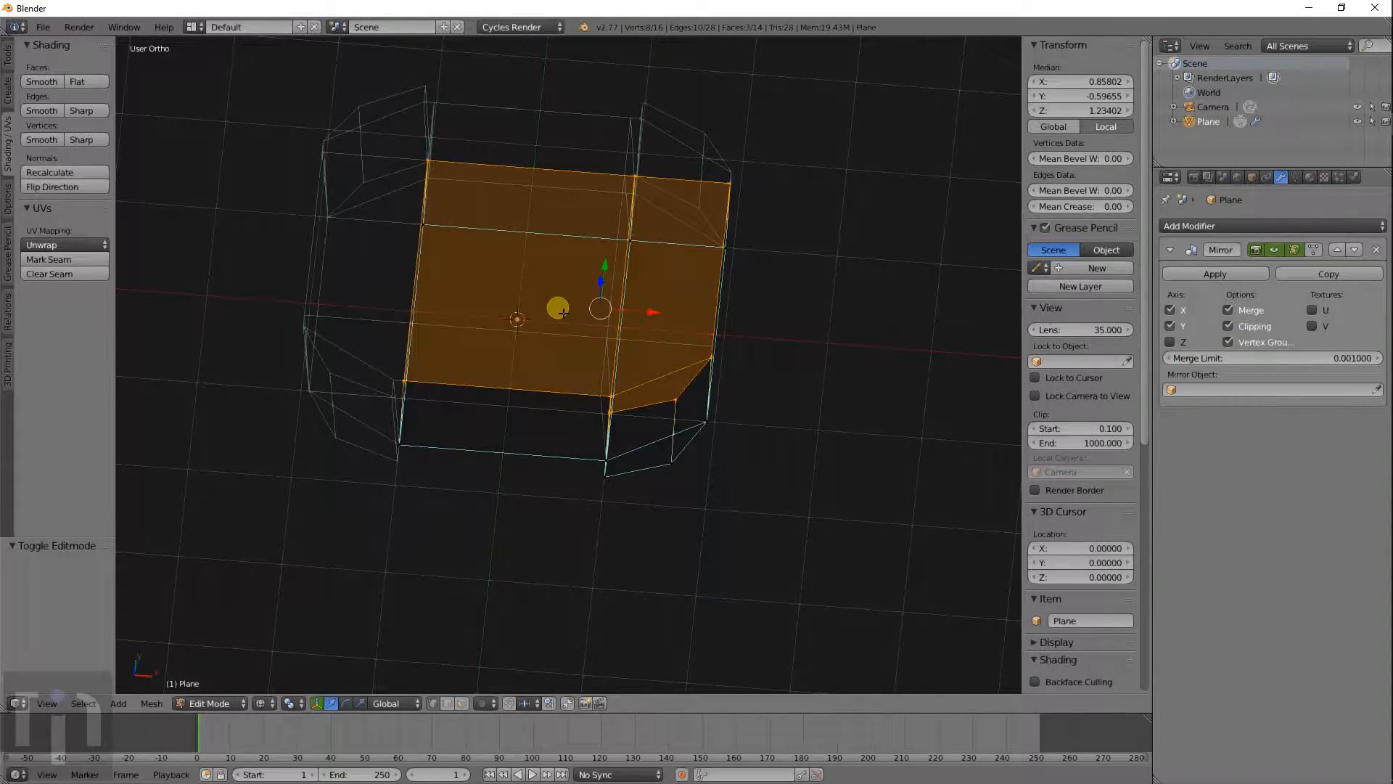
pyautogui.moveTo(442, 198); pyautogui.dragTo(566, 479, button='middle')
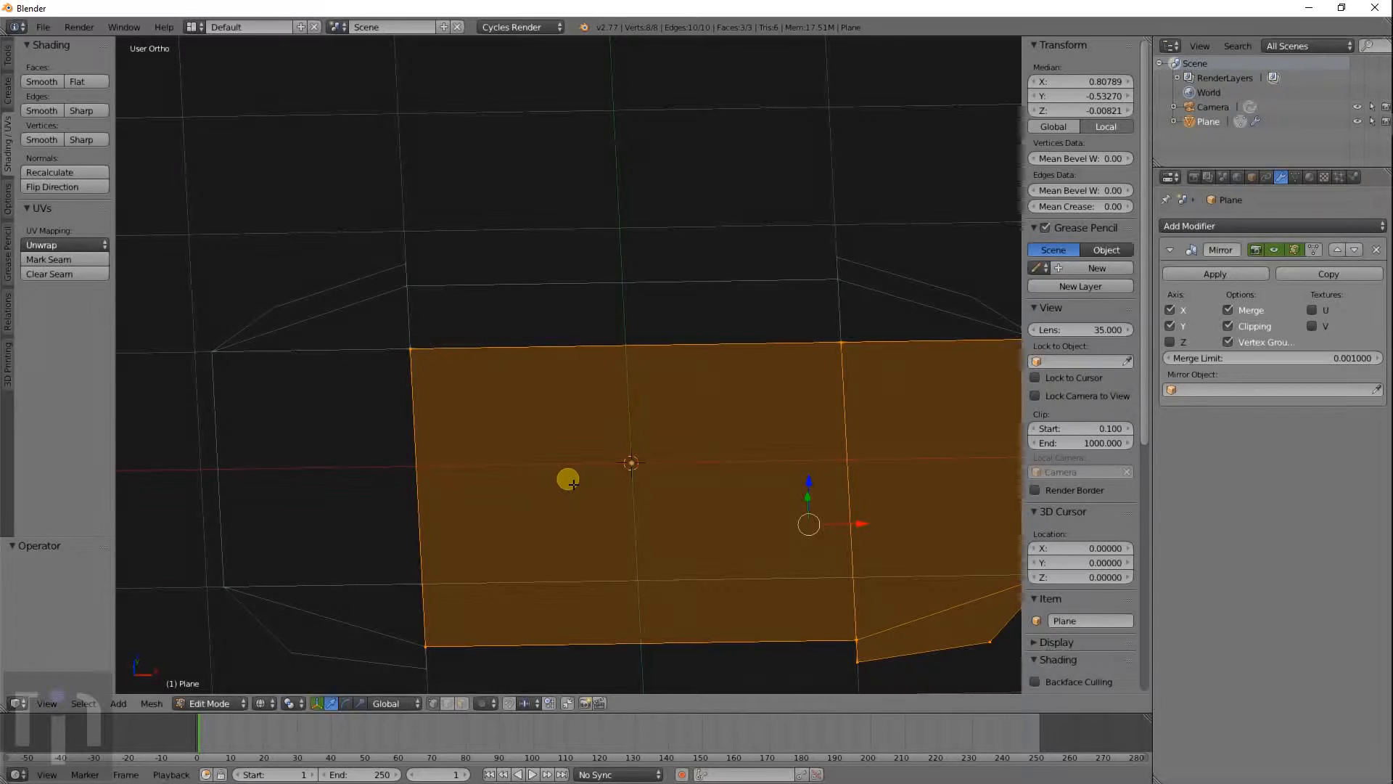
# Step: Extrude all the selected faces straight up along the Z axis by about 1.229
pyautogui.press('g')
pyautogui.press('z')
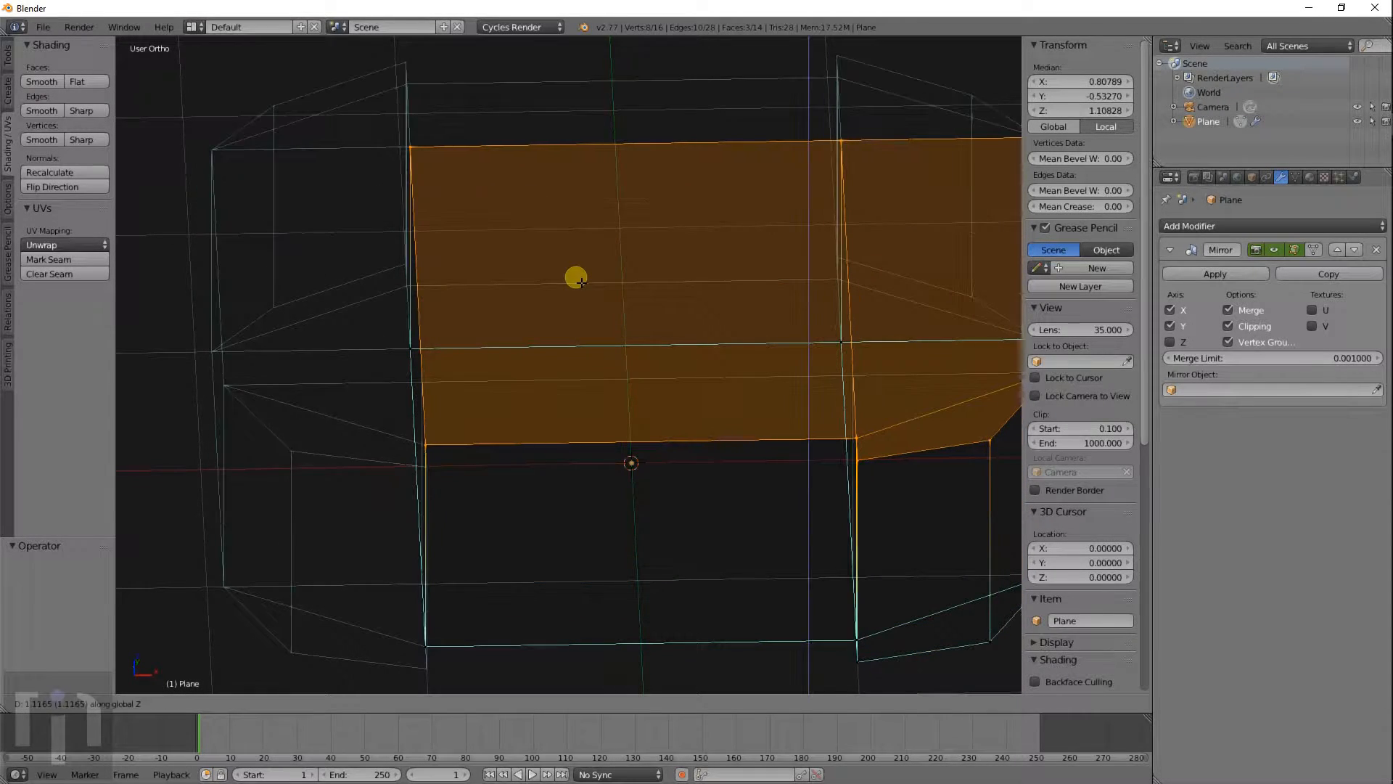
pyautogui.click(573, 262)
pyautogui.scroll(-4, 571, 290)
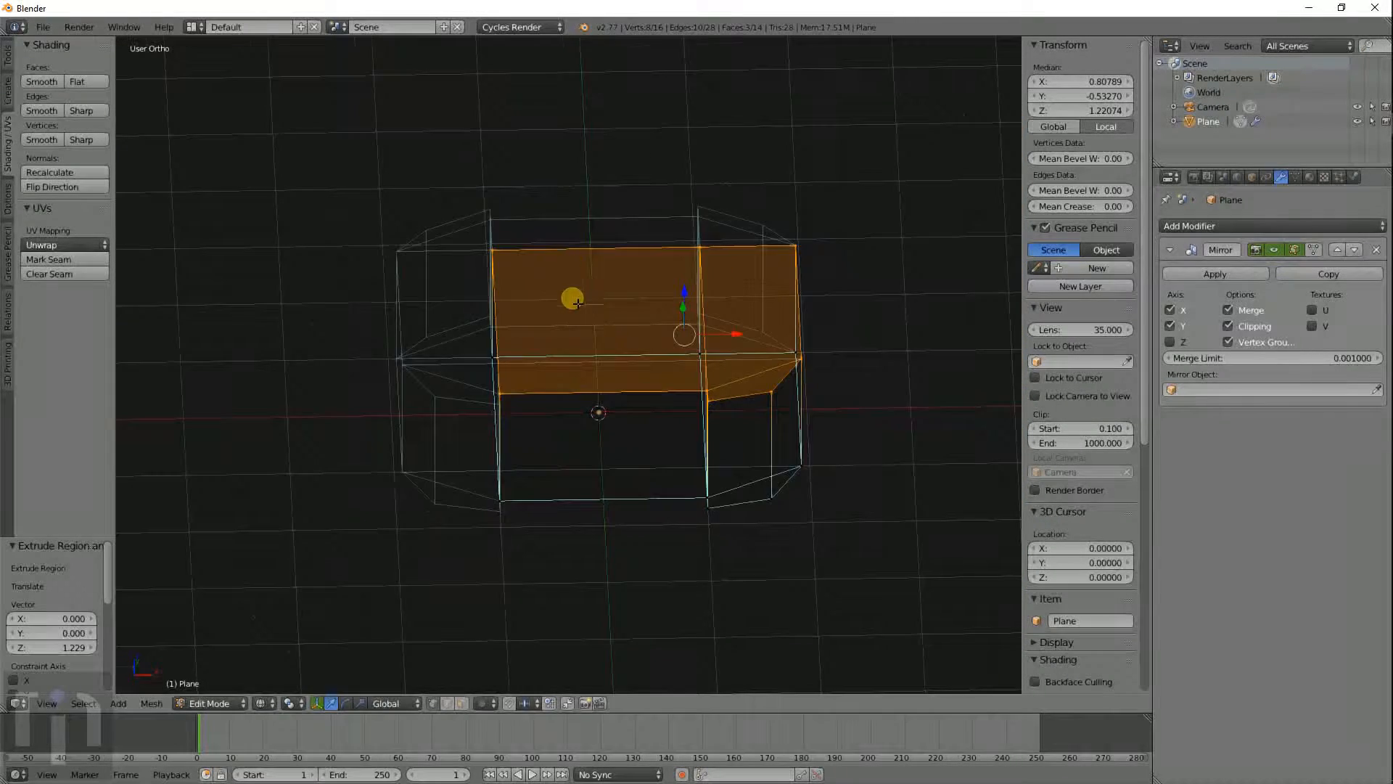
pyautogui.moveTo(570, 298); pyautogui.dragTo(599, 387, button='middle')
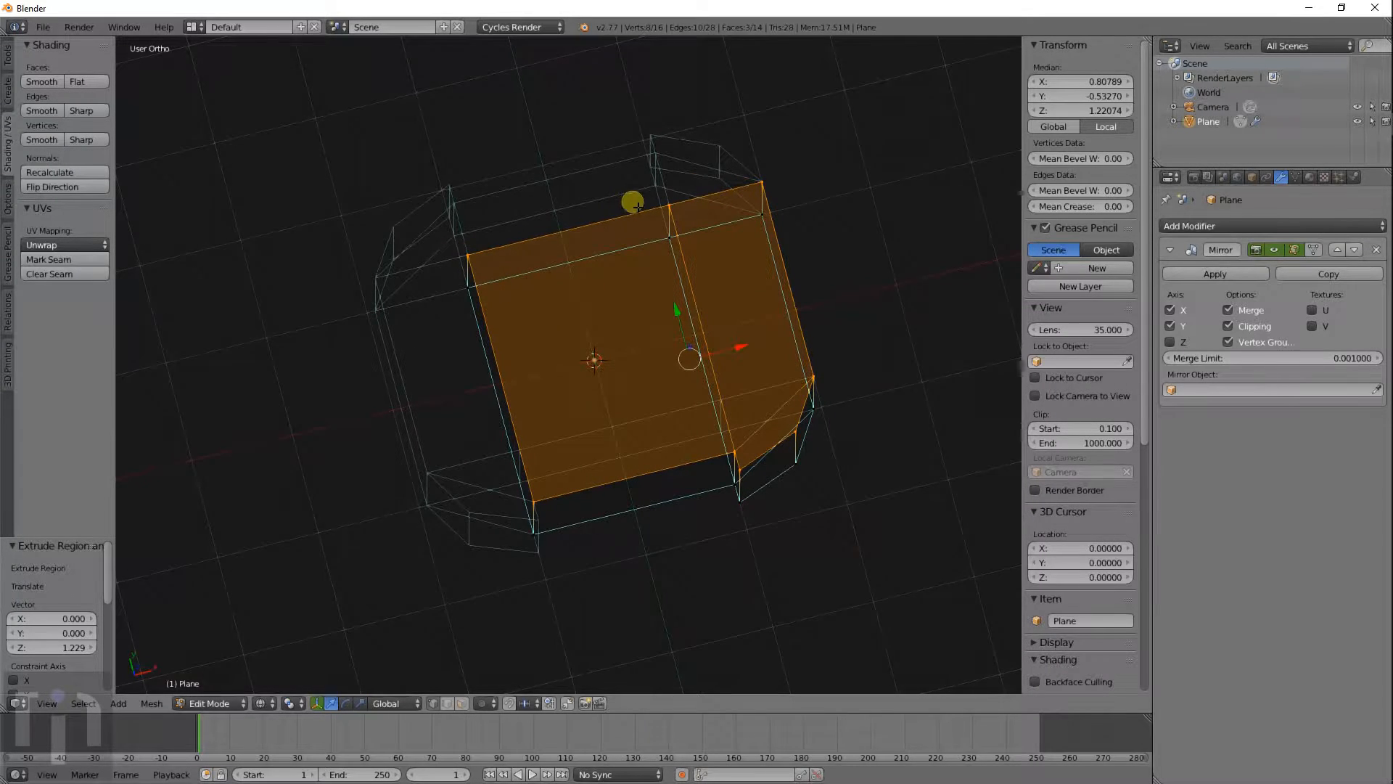
# Step: Apply the plane's Mirror modifier in Object Mode, and return to Edit Mode
pyautogui.click(1204, 275)
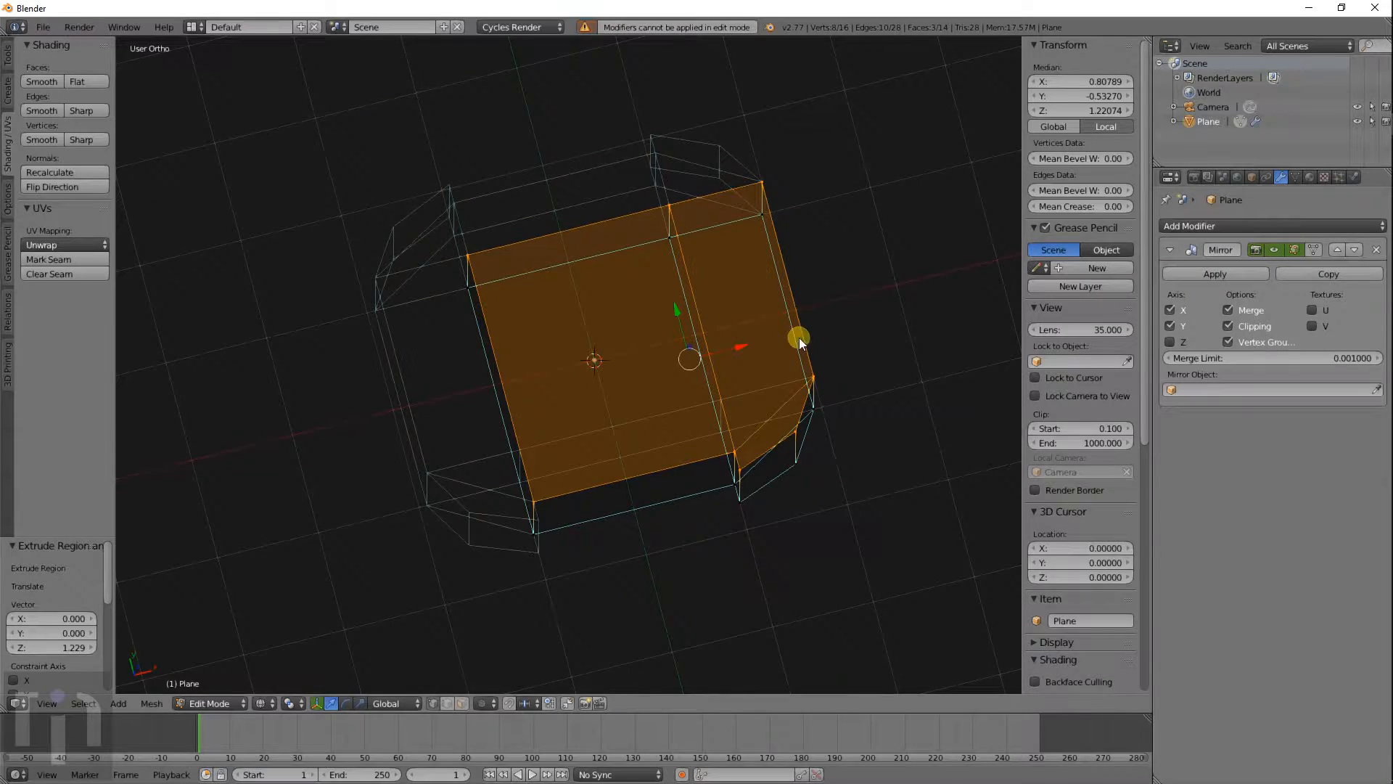
pyautogui.press('Tab')
pyautogui.click(1215, 273)
pyautogui.press('Tab')
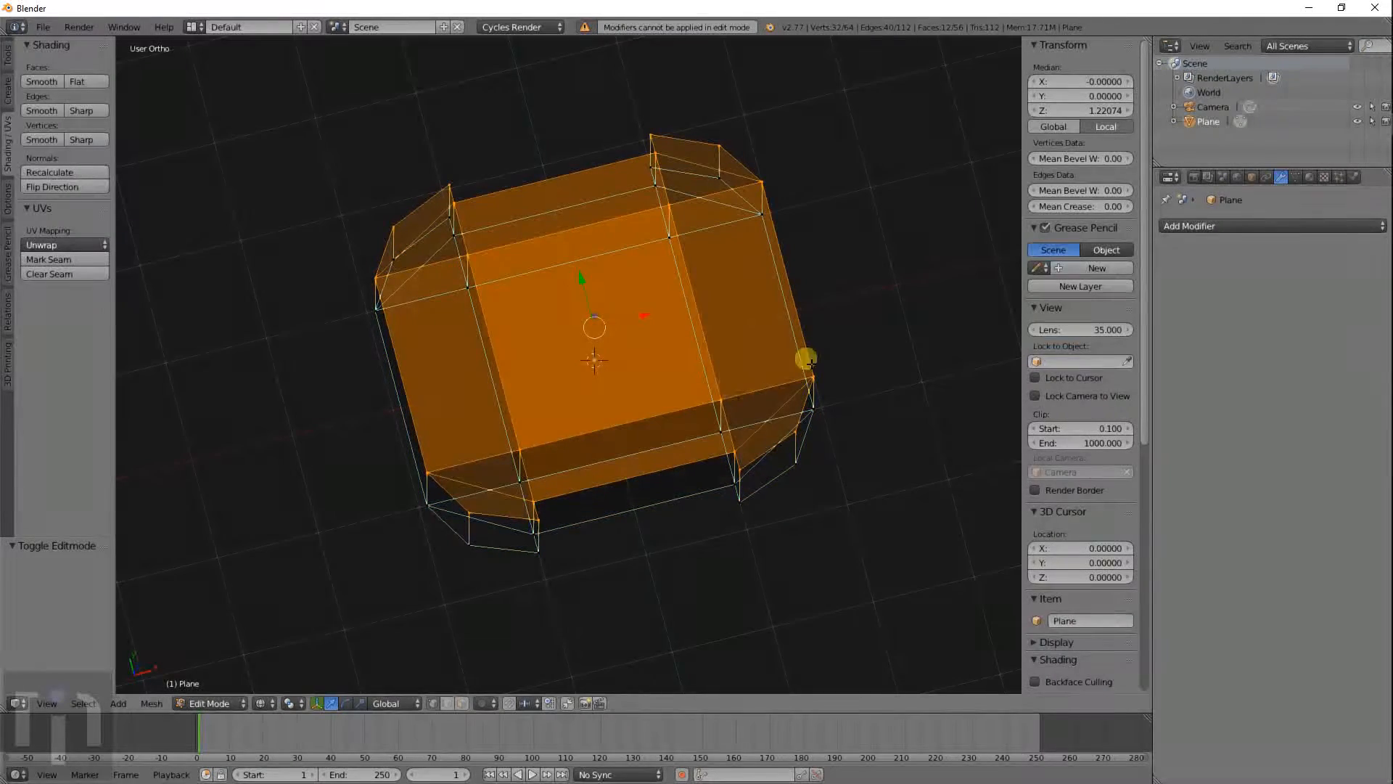
# Step: Try moving the single upper inner vertex at X -1, Y -1 of the applied mesh, cancelling each move
pyautogui.moveTo(805, 359); pyautogui.dragTo(750, 299, button='middle')
pyautogui.scroll(3, 735, 309)
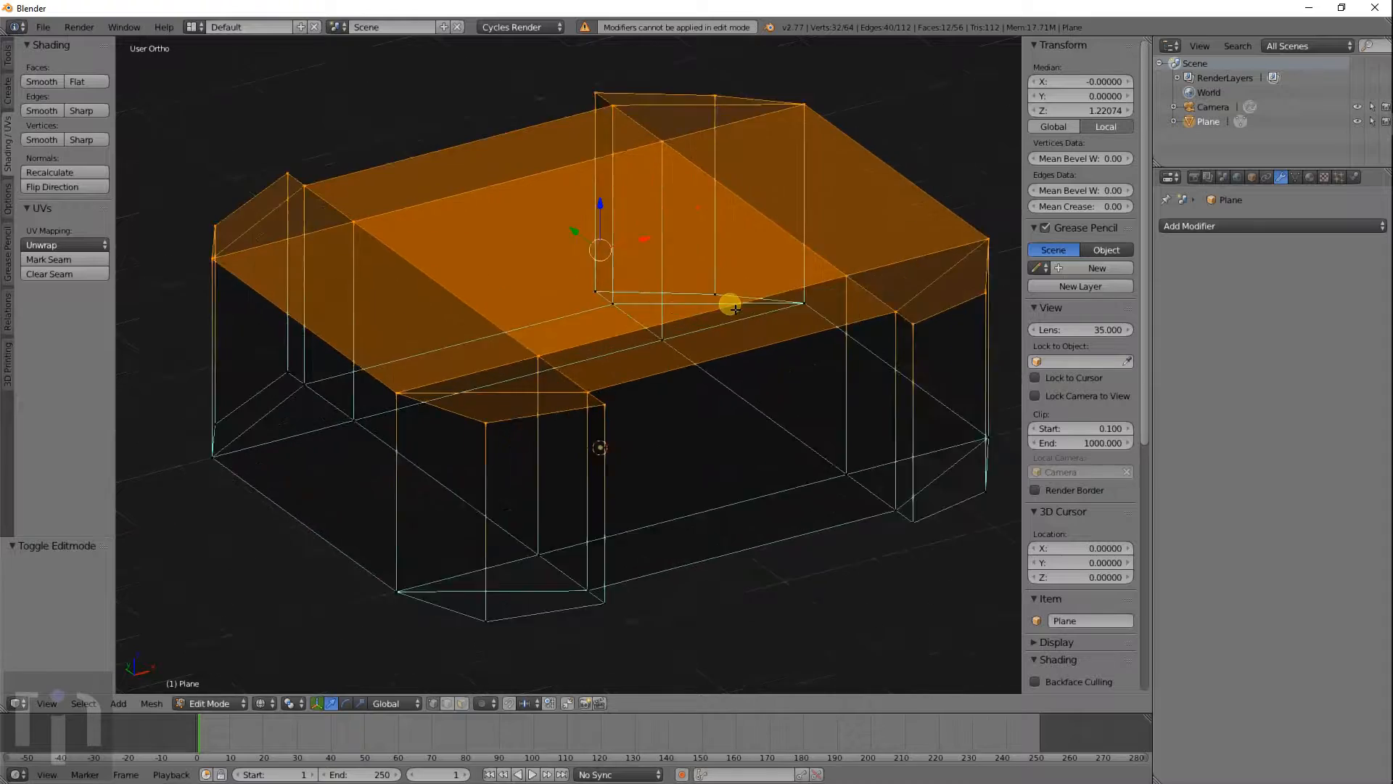
pyautogui.scroll(1, 735, 308)
pyautogui.press('a')
pyautogui.rightClick(560, 365)
pyautogui.press('g')
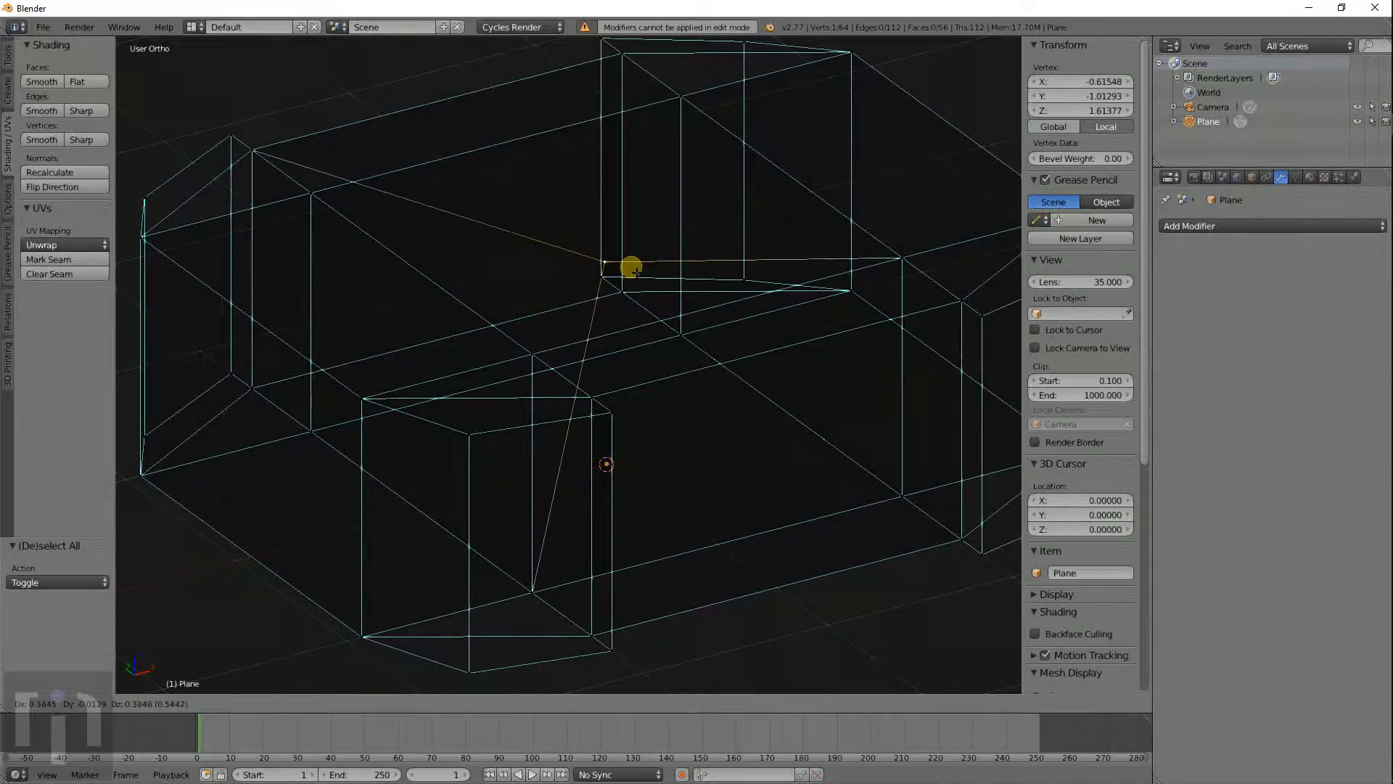
pyautogui.rightClick(633, 267)
pyautogui.press('g')
pyautogui.rightClick(403, 375)
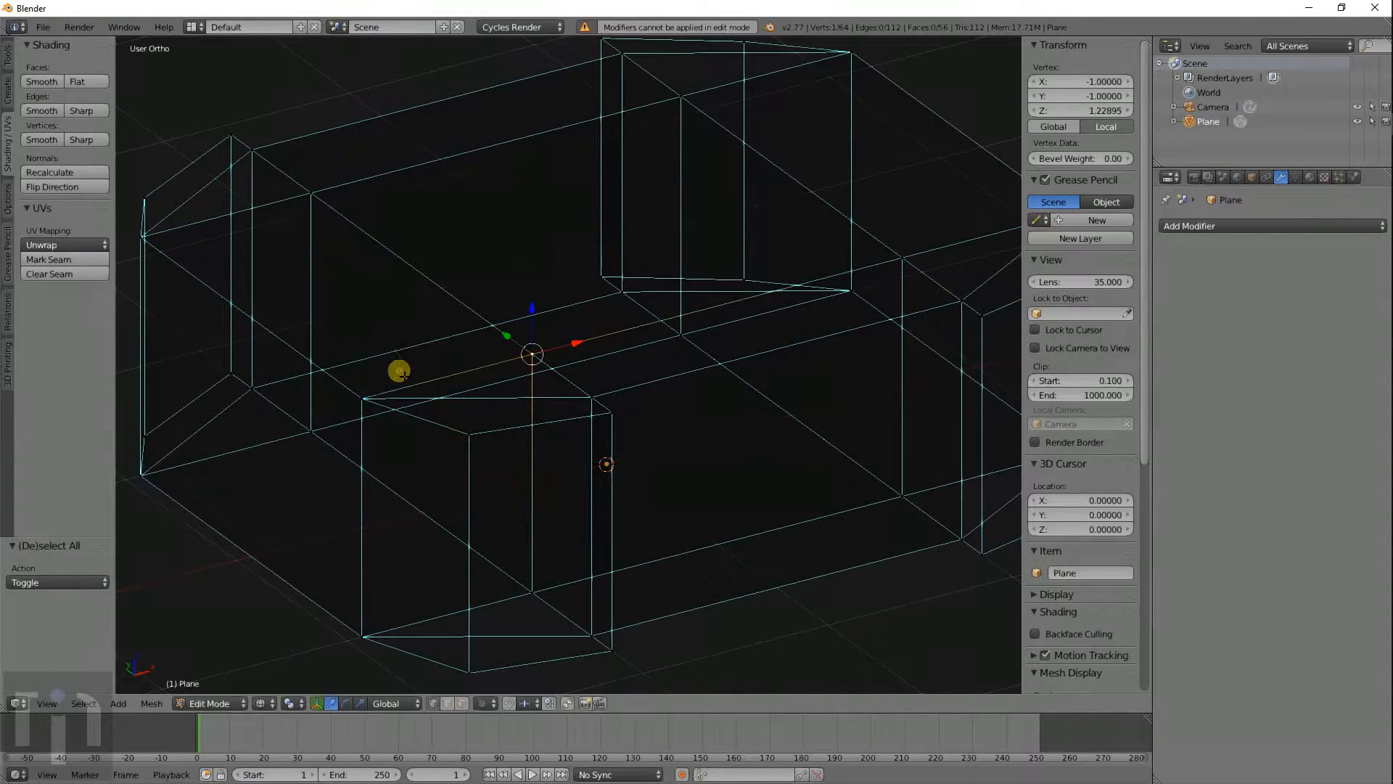
# Step: Try moving two other upper inner vertices of the mesh individually, and undo the last move
pyautogui.moveTo(751, 333); pyautogui.dragTo(589, 380, button='middle')
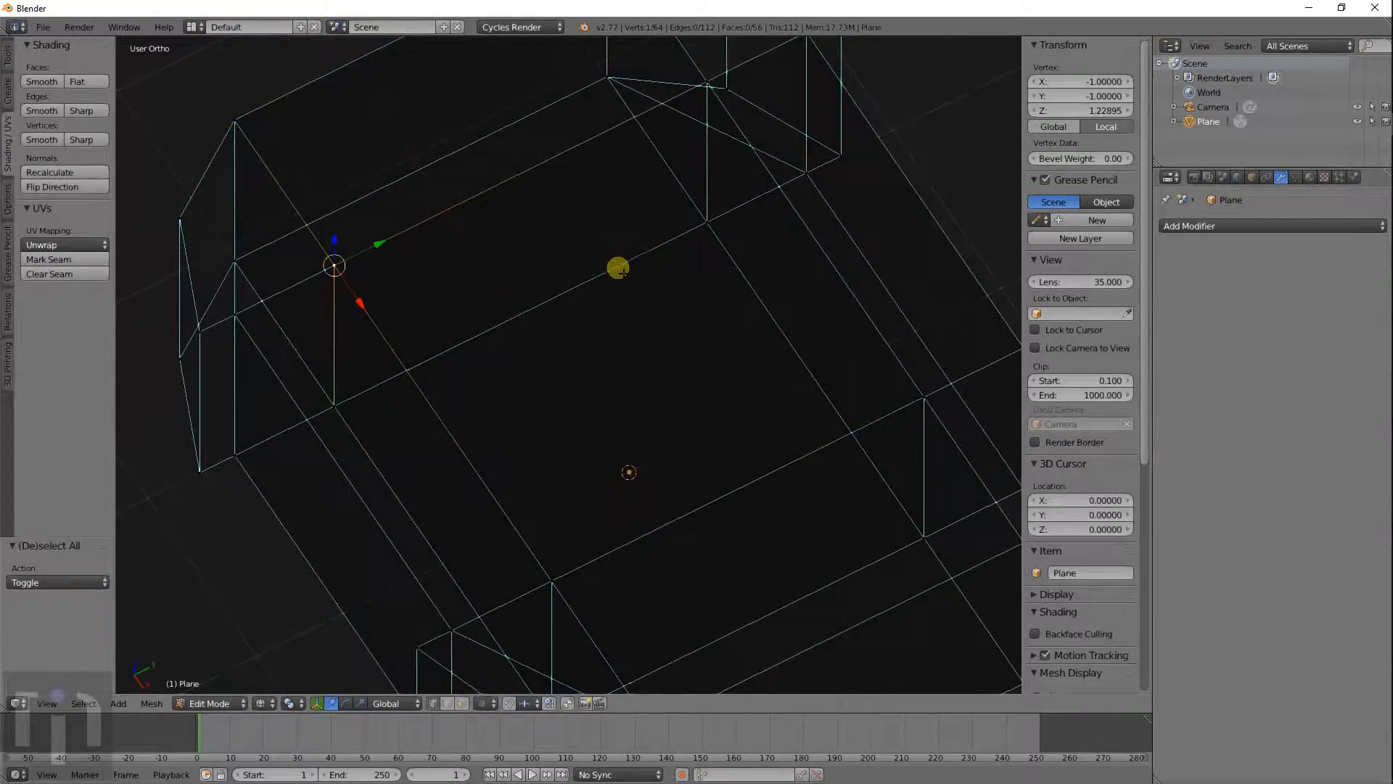
pyautogui.moveTo(693, 381); pyautogui.dragTo(745, 365, button='middle')
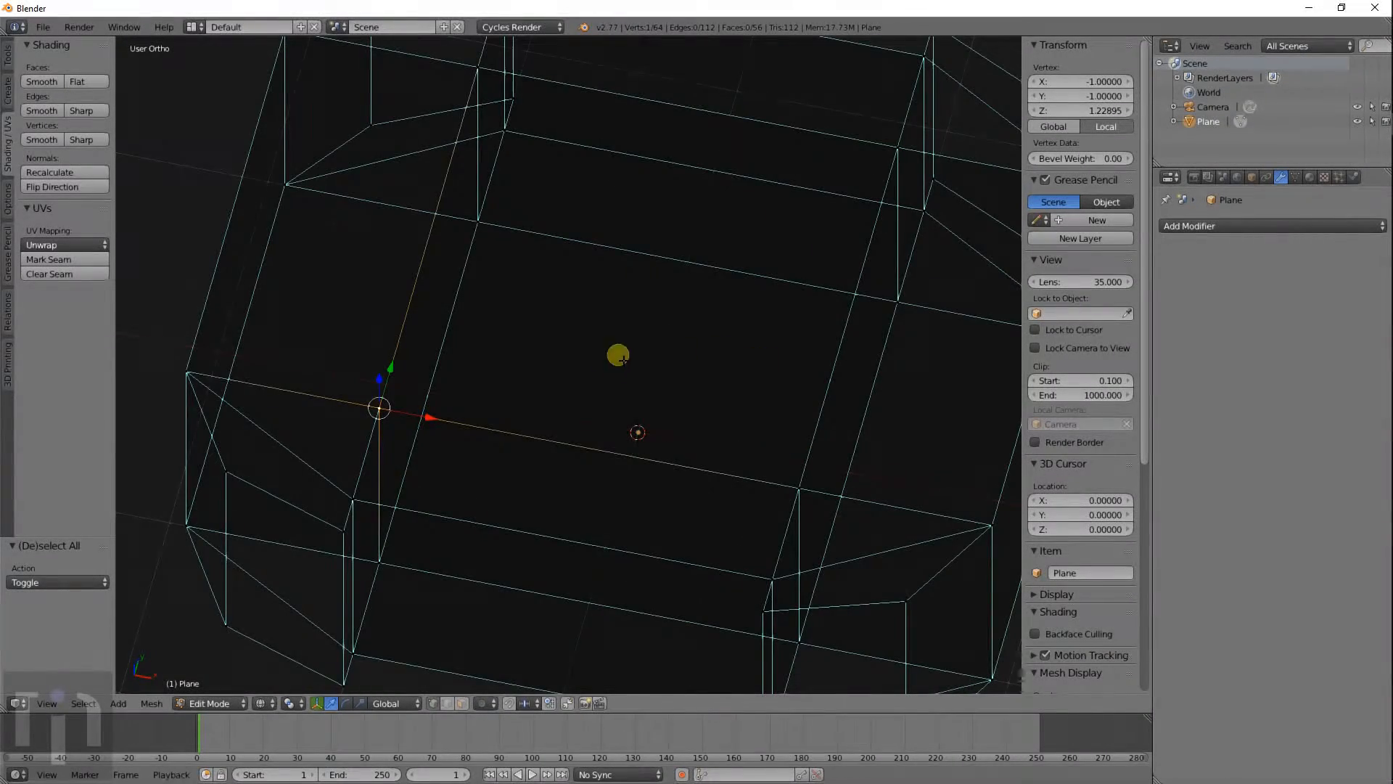
pyautogui.moveTo(851, 420); pyautogui.dragTo(798, 444, button='middle')
pyautogui.rightClick(951, 285)
pyautogui.press('g')
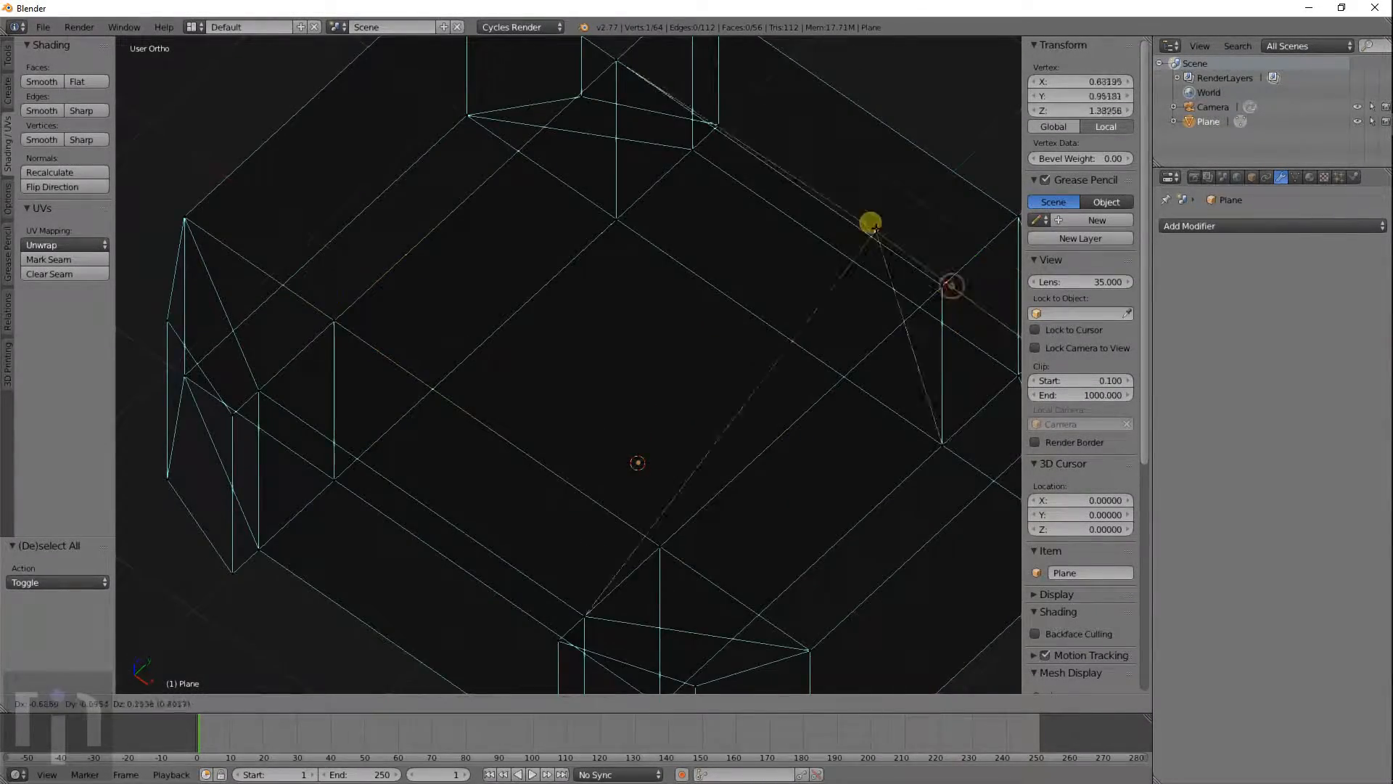
pyautogui.rightClick(796, 199)
pyautogui.press('g')
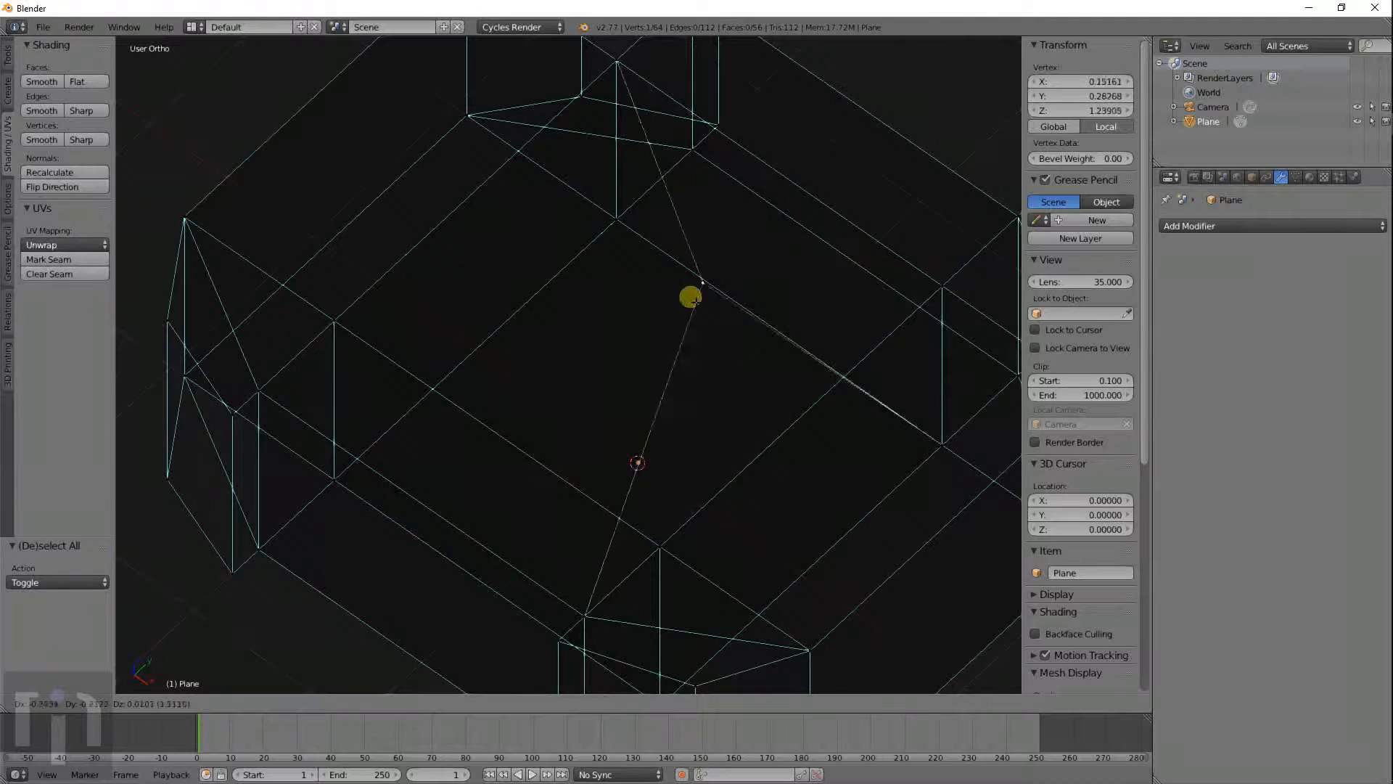
pyautogui.rightClick(644, 408)
pyautogui.press('g')
pyautogui.click(847, 416)
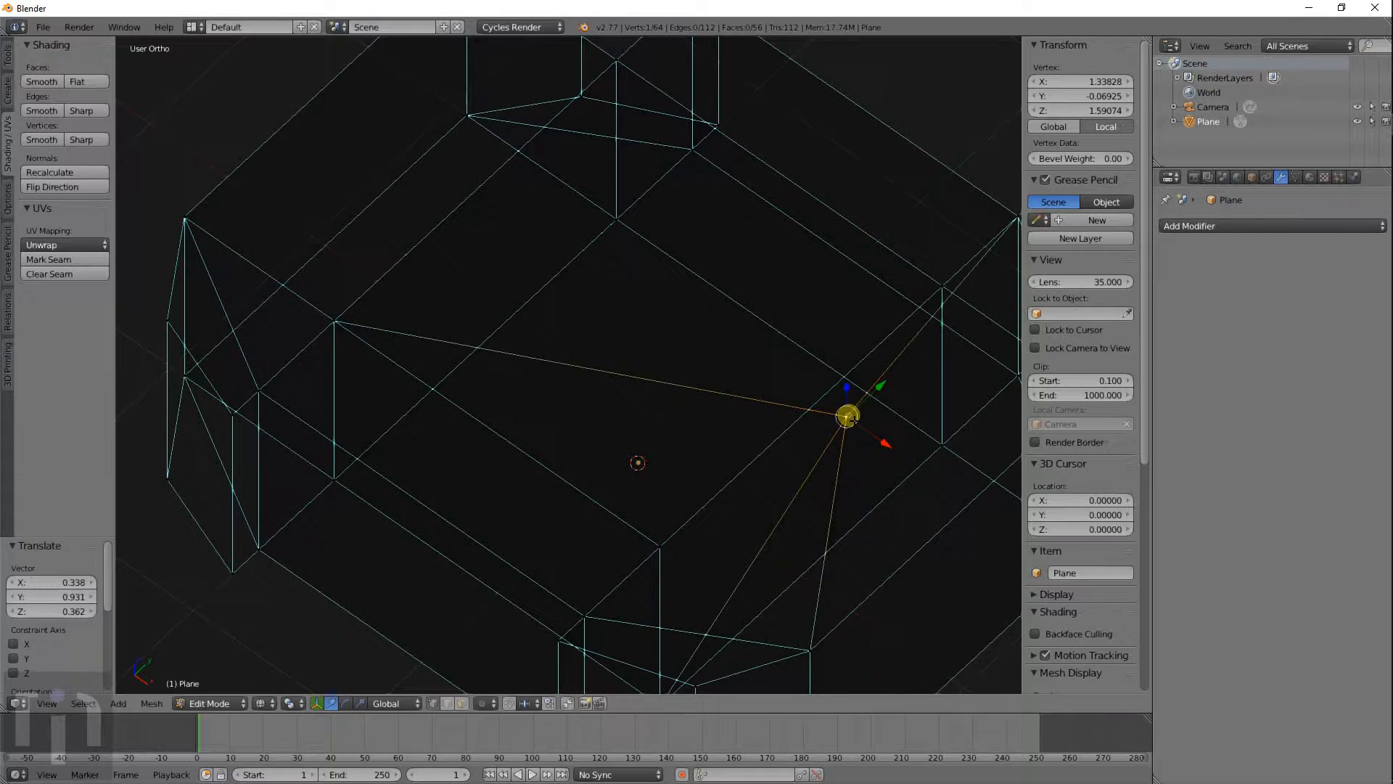
pyautogui.hotkey('ctrl', 'z')
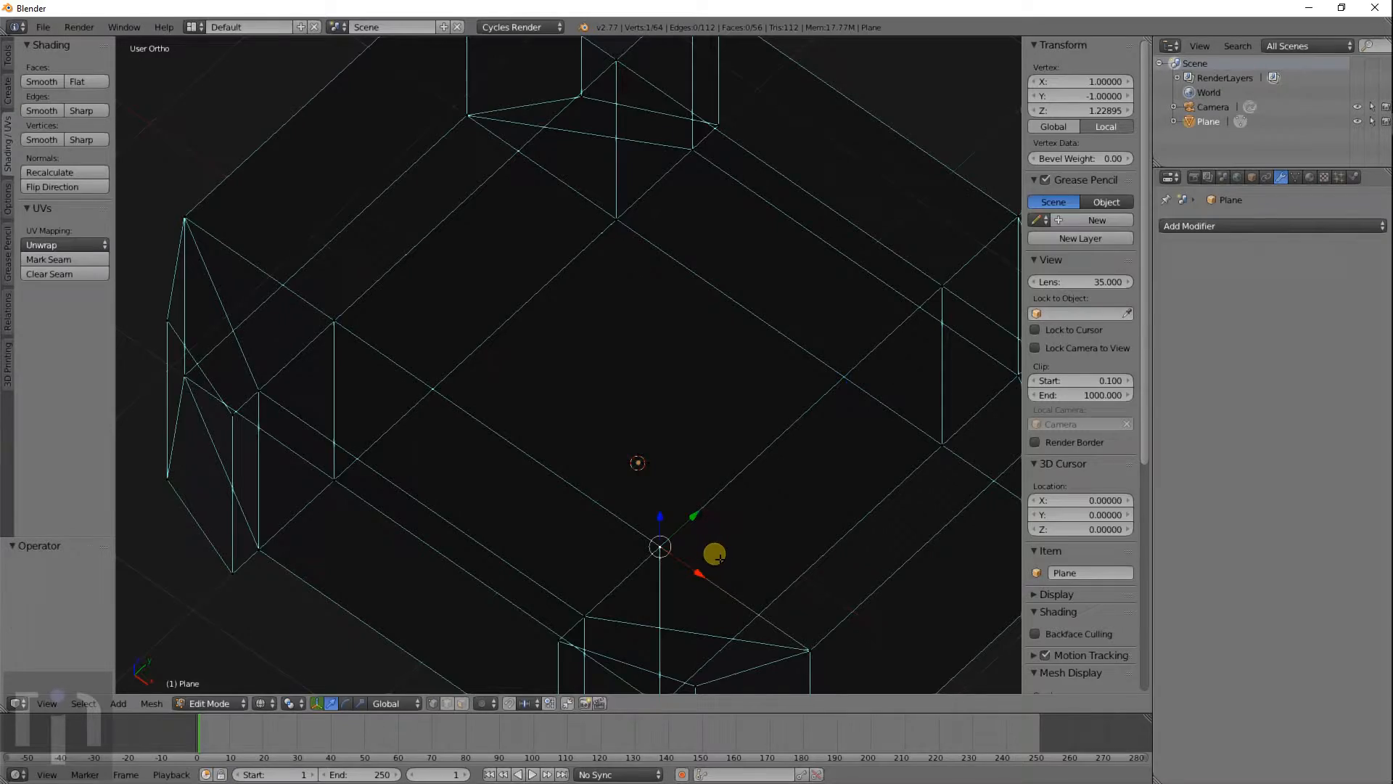
# Step: Try moving the lower inner vertex at X 1, Y -1, cancel the move, and view the whole mesh
pyautogui.moveTo(720, 558); pyautogui.dragTo(778, 546, button='middle')
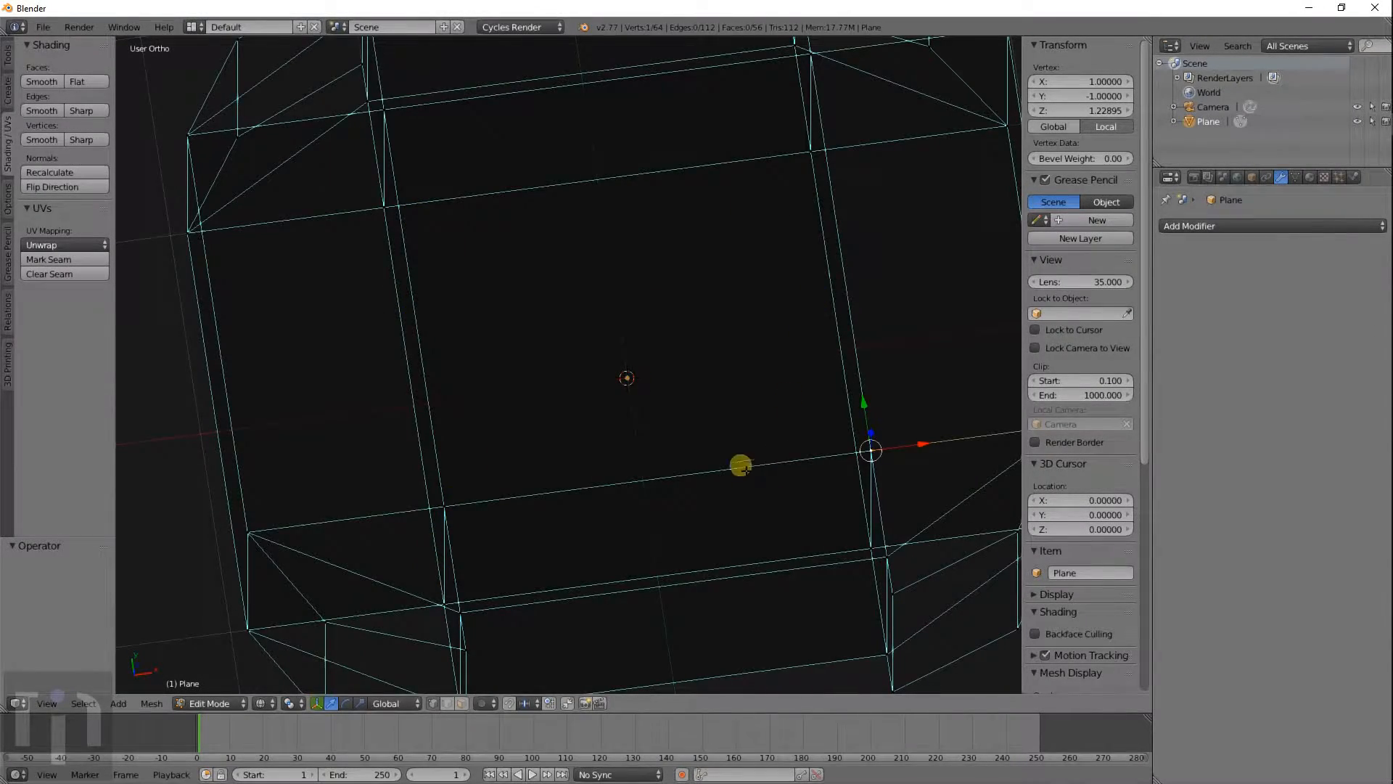
pyautogui.moveTo(742, 466); pyautogui.dragTo(754, 431, button='middle')
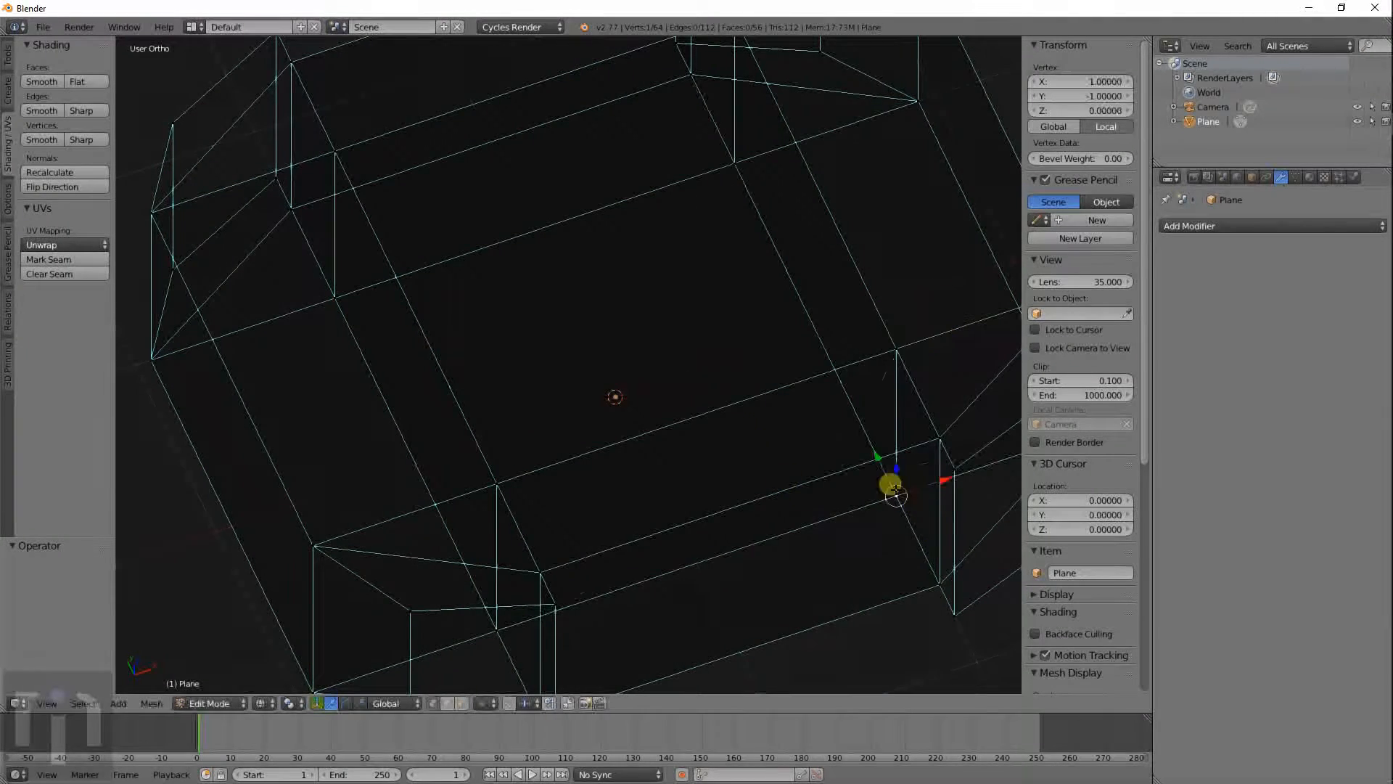
pyautogui.press('g')
pyautogui.rightClick(658, 387)
pyautogui.scroll(-4, 640, 336)
pyautogui.moveTo(674, 344); pyautogui.dragTo(646, 346, button='middle')
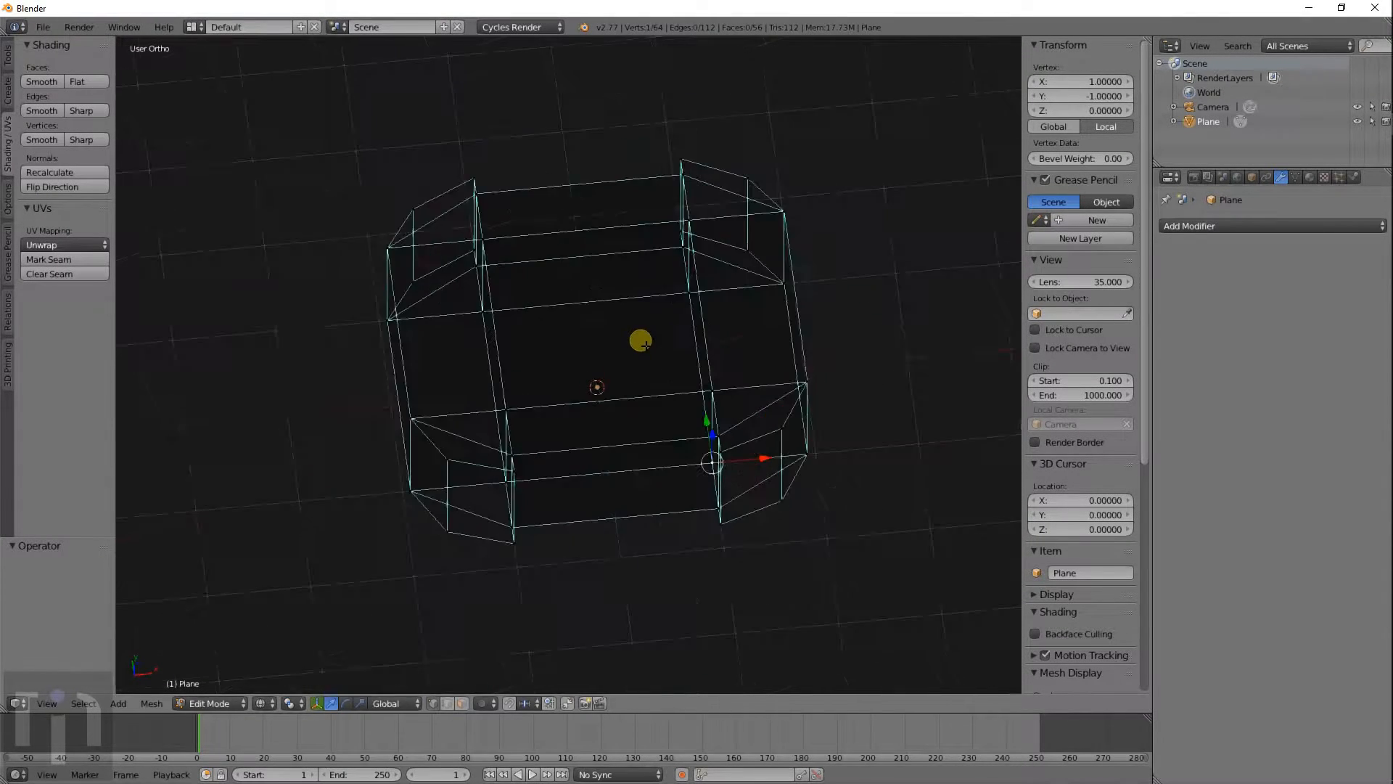
# Step: Select the whole mesh in Edit Mode and merge its coincident vertices with Remove Doubles
pyautogui.scroll(3, 645, 345)
pyautogui.scroll(-2, 643, 344)
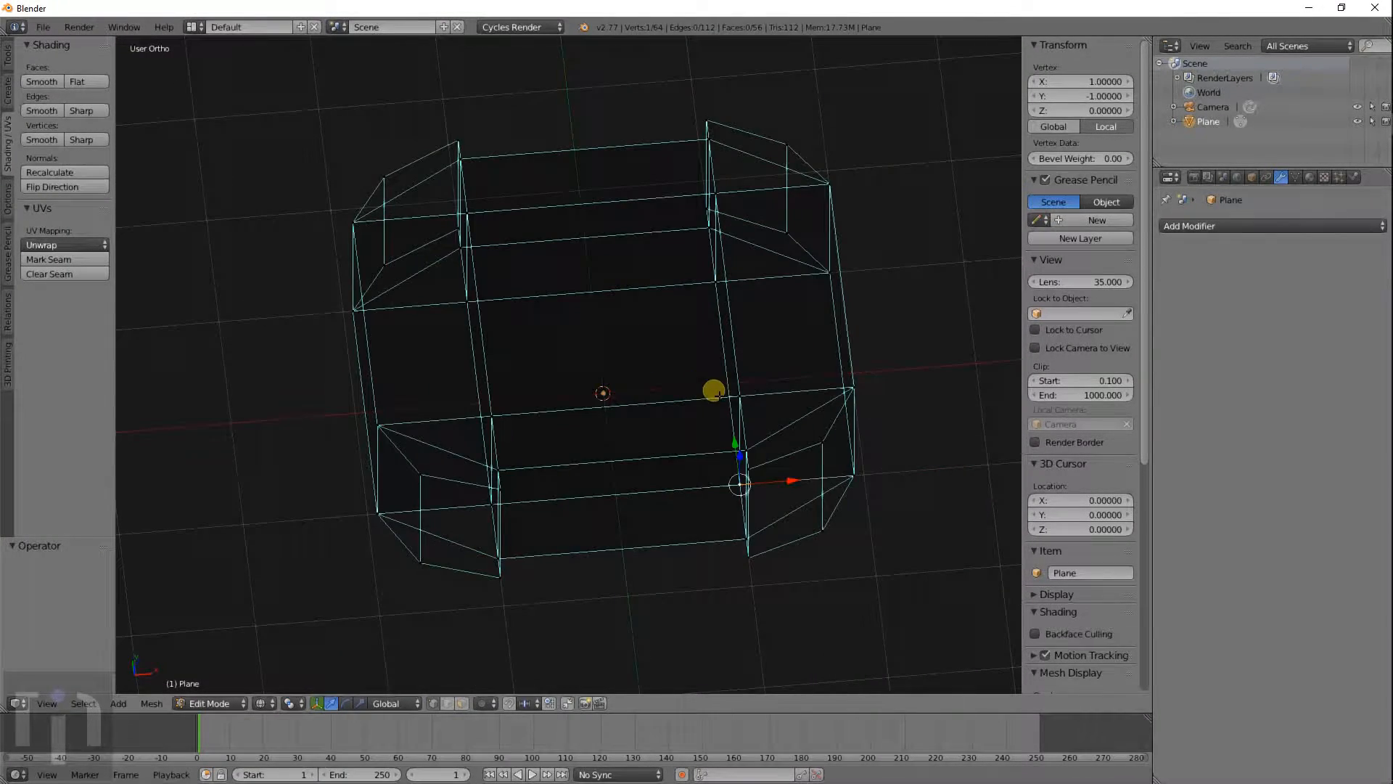
pyautogui.moveTo(714, 392); pyautogui.dragTo(743, 345, button='middle')
pyautogui.press('a')
pyautogui.press('a')
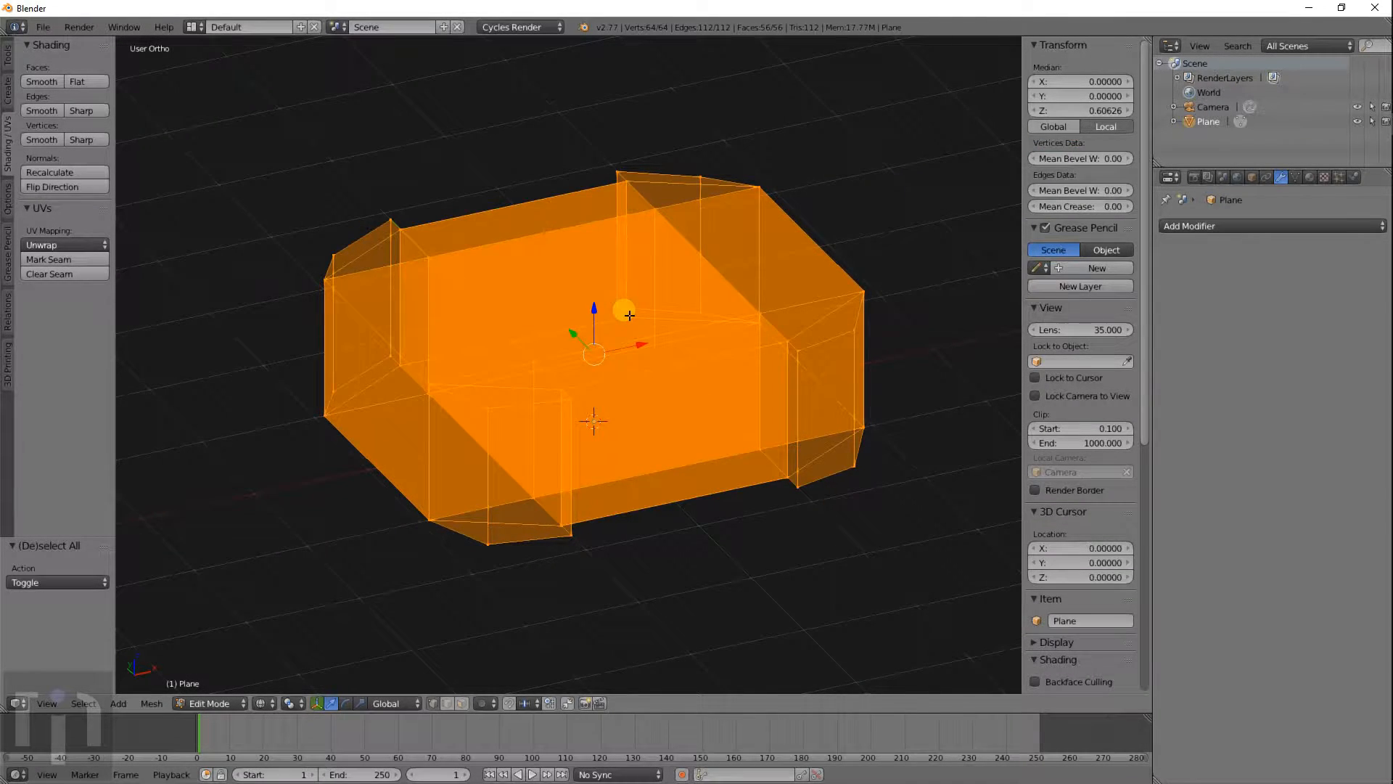
pyautogui.press('Tab')
pyautogui.press('Tab')
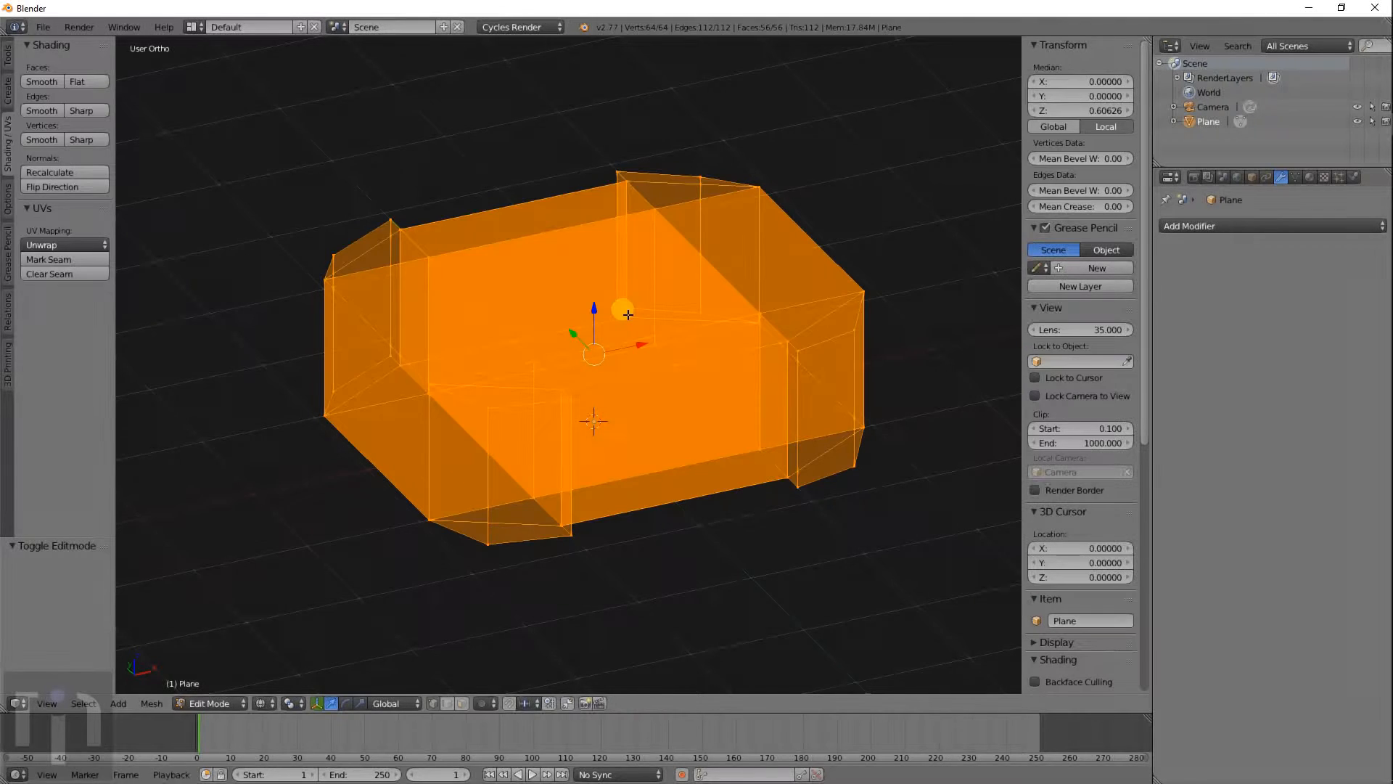
pyautogui.press('w')
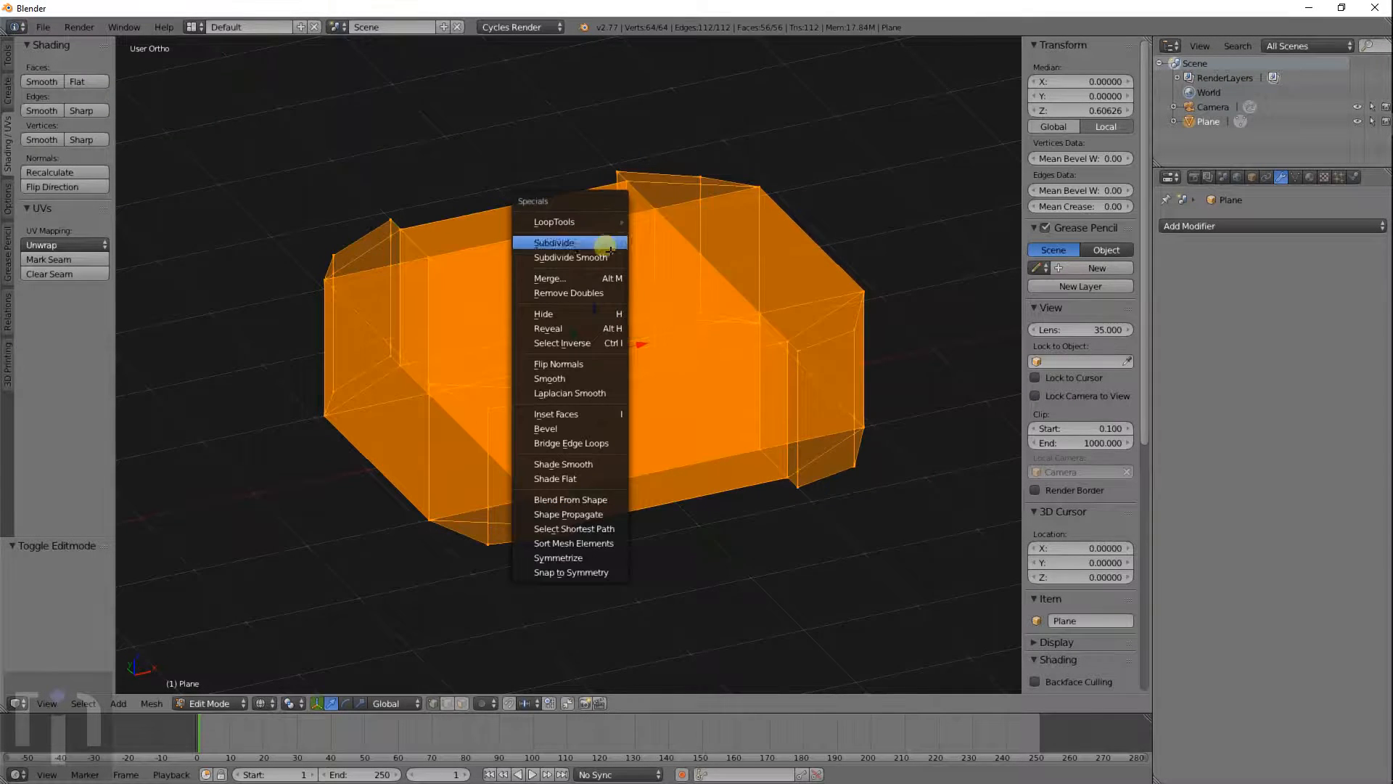
pyautogui.click(608, 293)
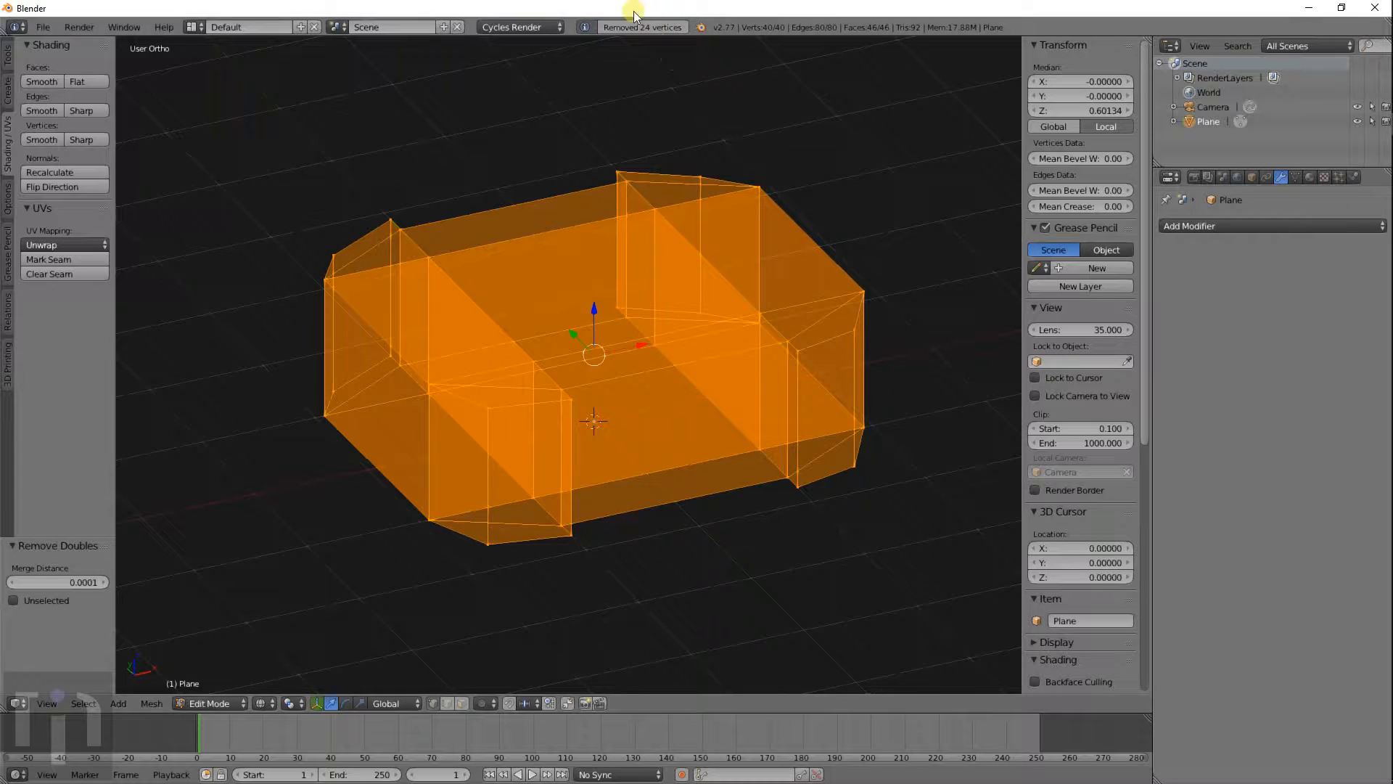
# Step: Try moving the merged lower inner vertex at X 1, Y -1, and cancel the move
pyautogui.scroll(3, 741, 391)
pyautogui.moveTo(875, 372); pyautogui.dragTo(762, 485, button='middle')
pyautogui.rightClick(736, 471)
pyautogui.press('g')
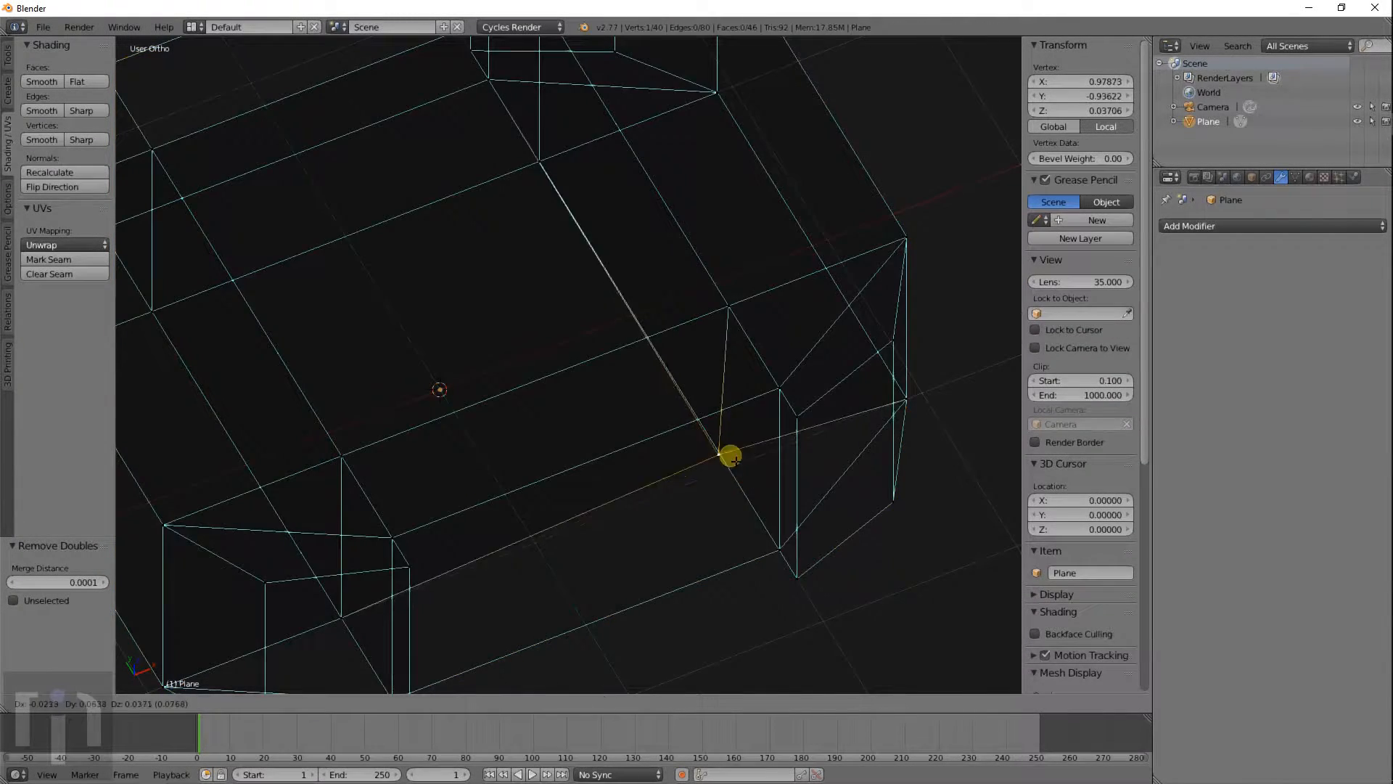
pyautogui.rightClick(713, 365)
# Step: Switch to solid shading and try moving the same merged vertex again, cancelling the move
pyautogui.moveTo(765, 464)
pyautogui.mouseDown(button='middle')
pyautogui.moveTo(747, 180)
pyautogui.moveTo(771, 134)
pyautogui.moveTo(813, 421)
pyautogui.moveTo(734, 380)
pyautogui.mouseUp(button='middle')
pyautogui.press('z')
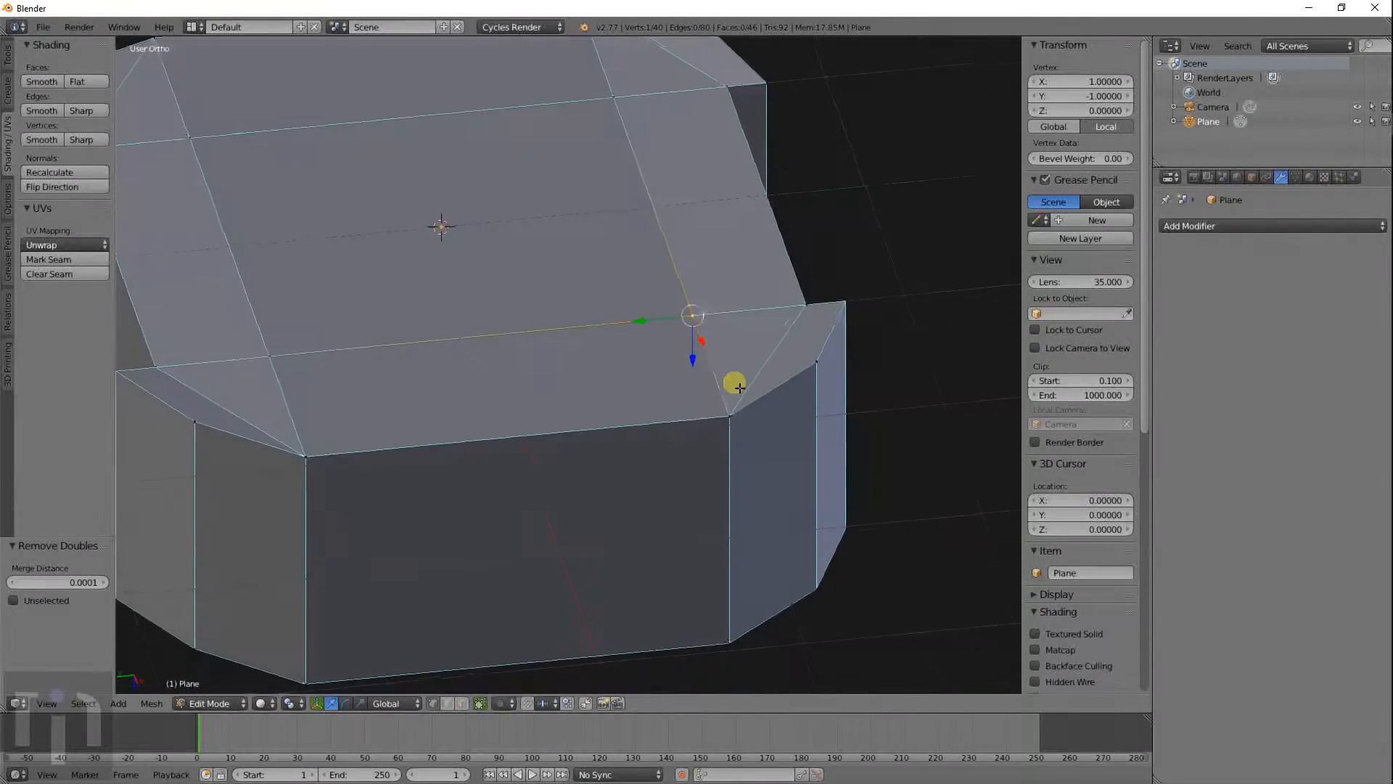
pyautogui.press('g')
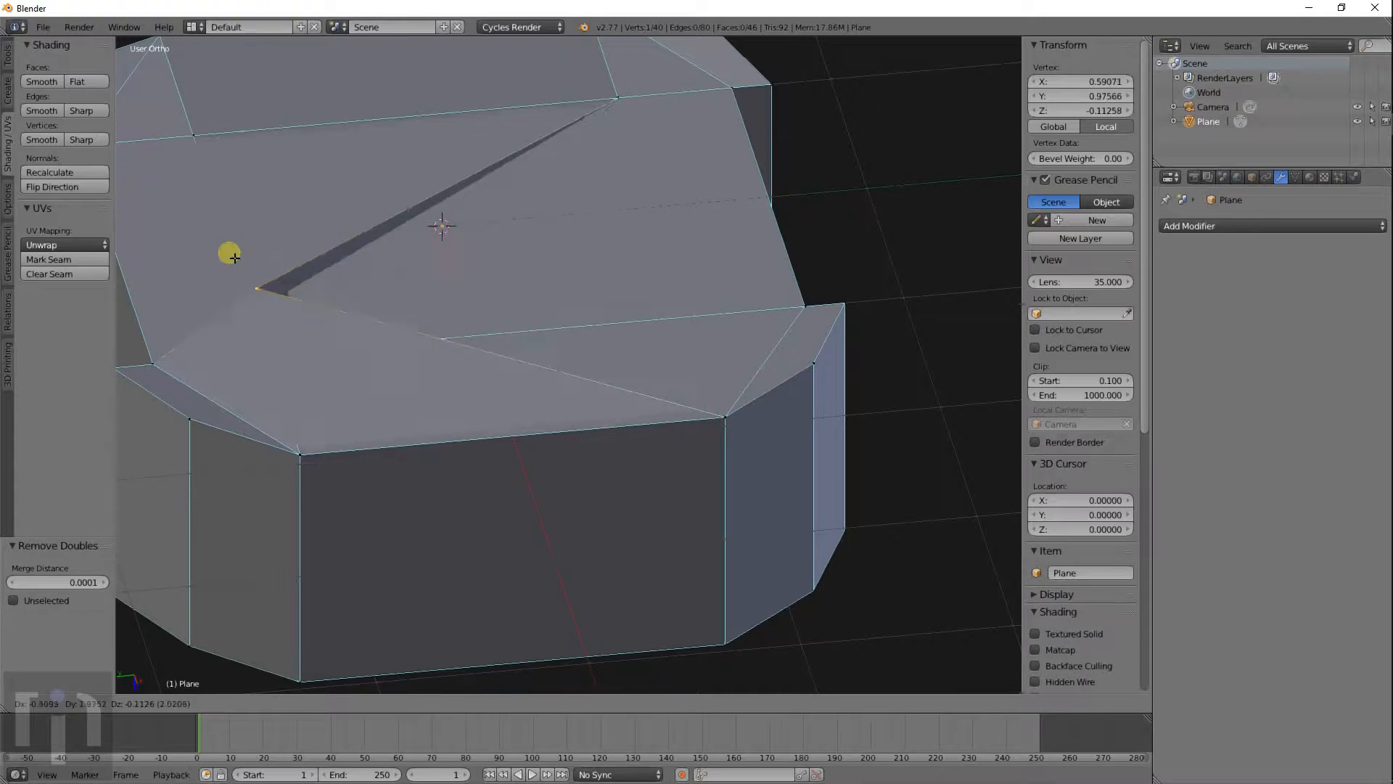
pyautogui.rightClick(332, 266)
pyautogui.moveTo(594, 310); pyautogui.dragTo(506, 336, button='middle')
pyautogui.scroll(-4, 506, 336)
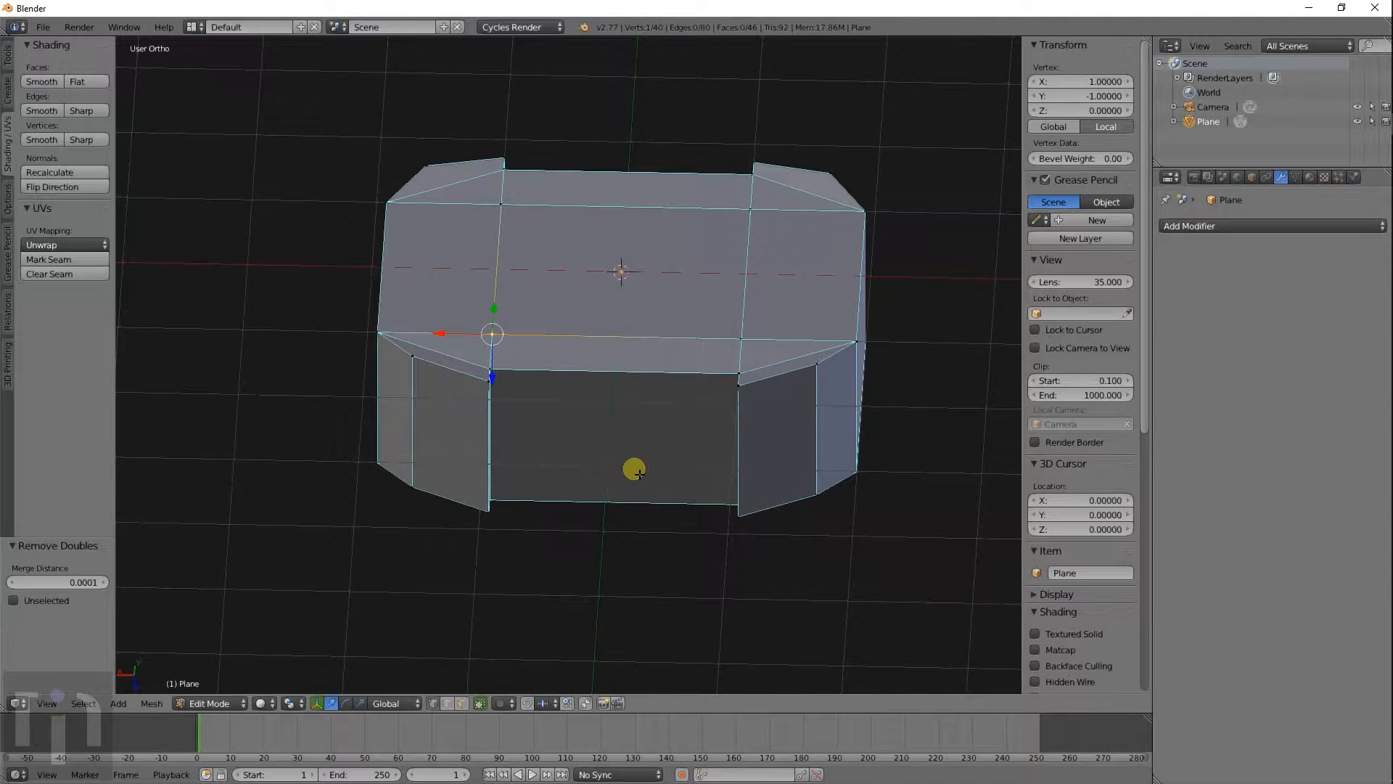
# Step: Switch to face selection and delete the centre underside face with its median at Y 0.26759, using Only Faces
pyautogui.click(464, 704)
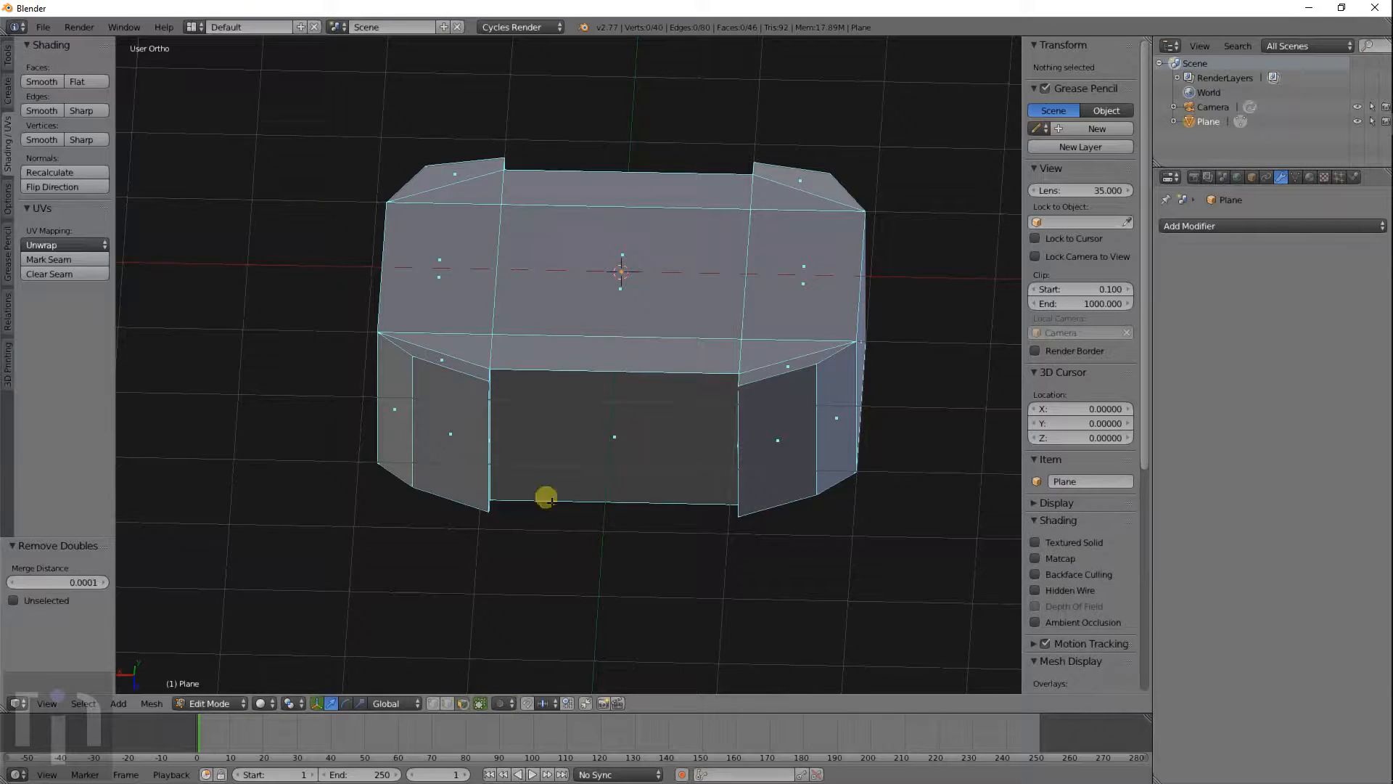
pyautogui.moveTo(544, 491); pyautogui.dragTo(766, 356, button='middle')
pyautogui.rightClick(541, 308)
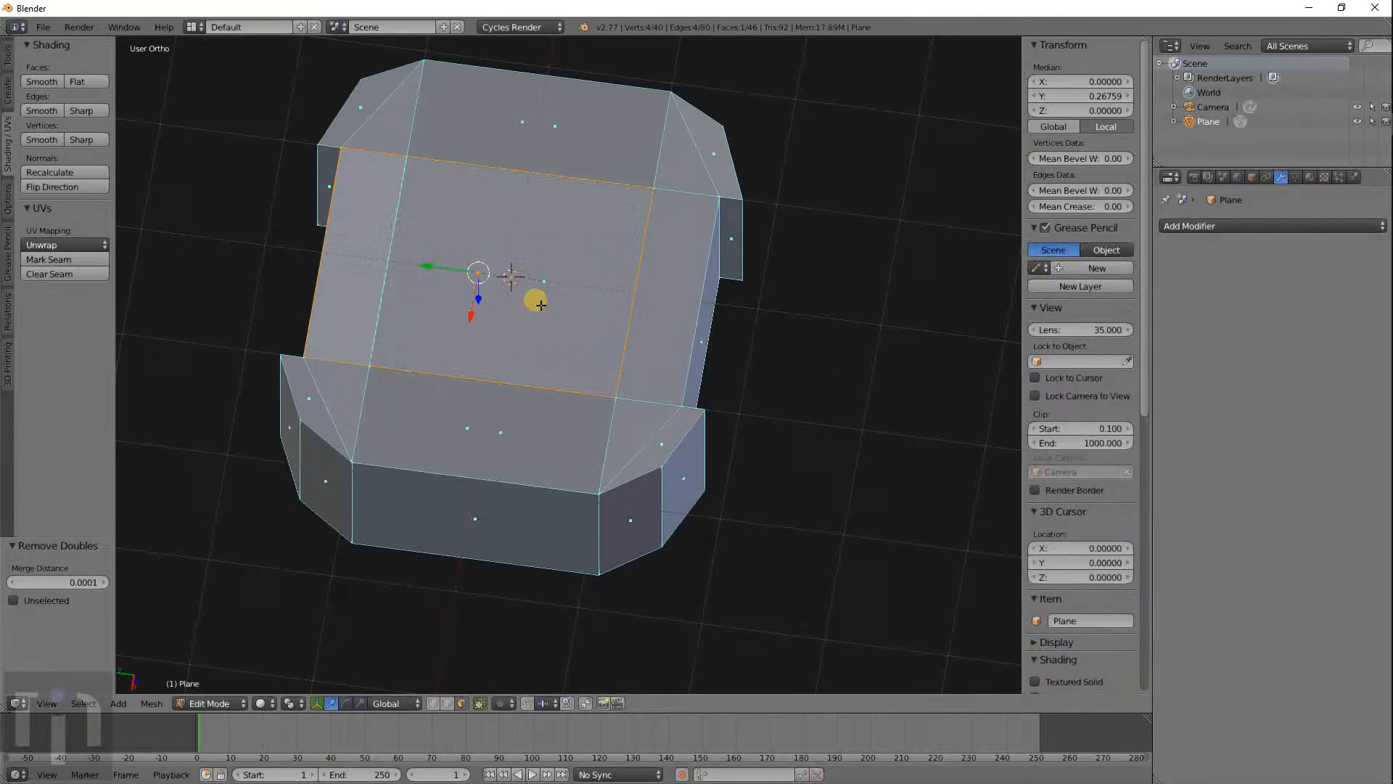
pyautogui.press('x')
pyautogui.click(535, 366)
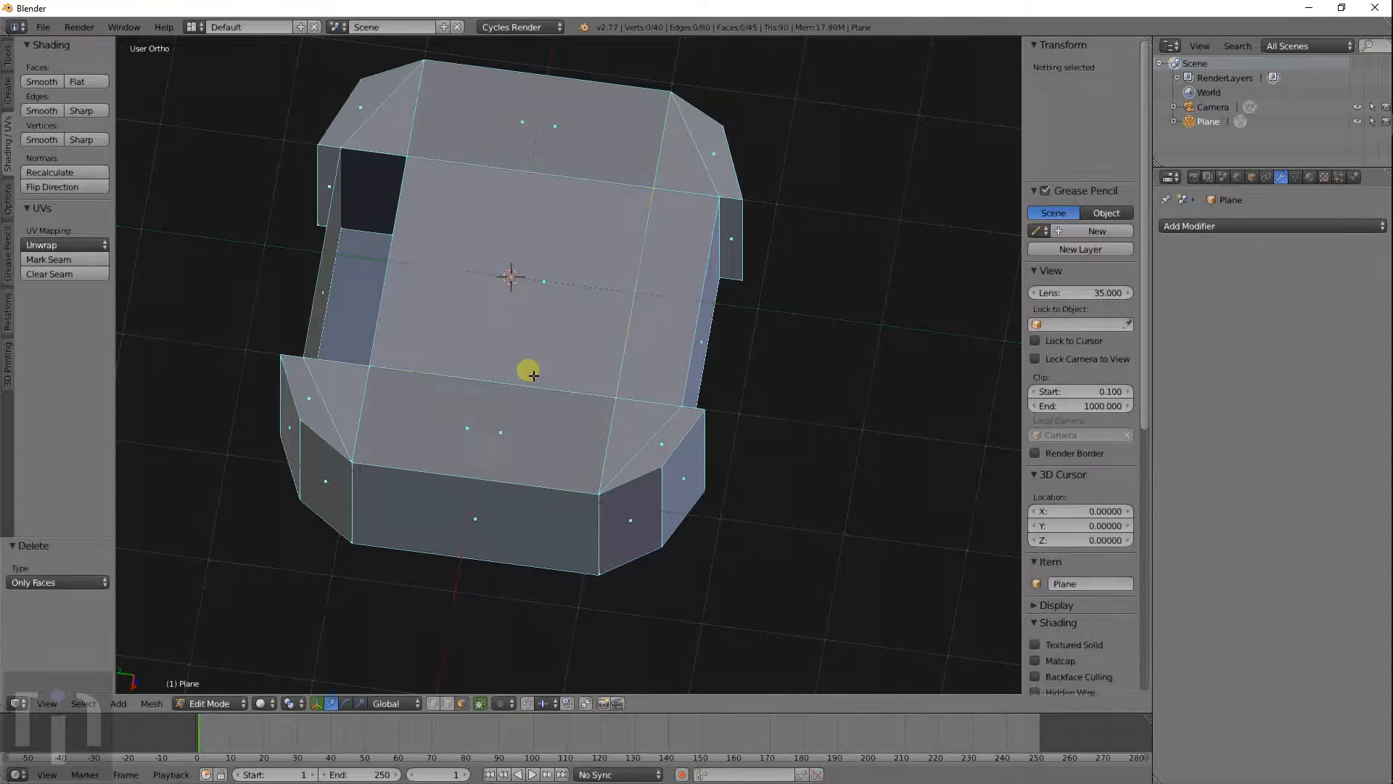
# Step: Delete one overlapping underside face on the +X side and one on the -X side, using Only Faces
pyautogui.moveTo(510, 289); pyautogui.dragTo(627, 349, button='middle')
pyautogui.rightClick(627, 349)
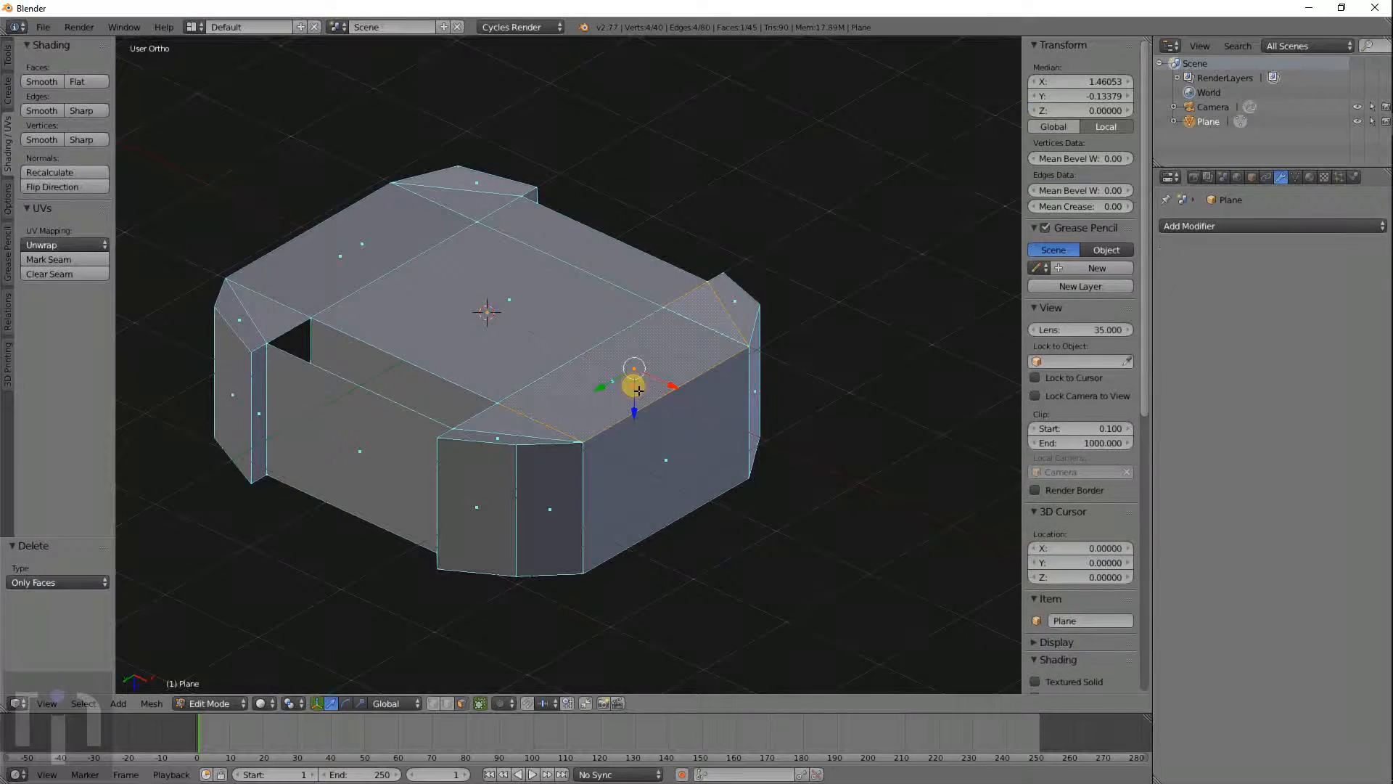
pyautogui.press('x')
pyautogui.click(595, 383)
pyautogui.rightClick(404, 257)
pyautogui.press('x')
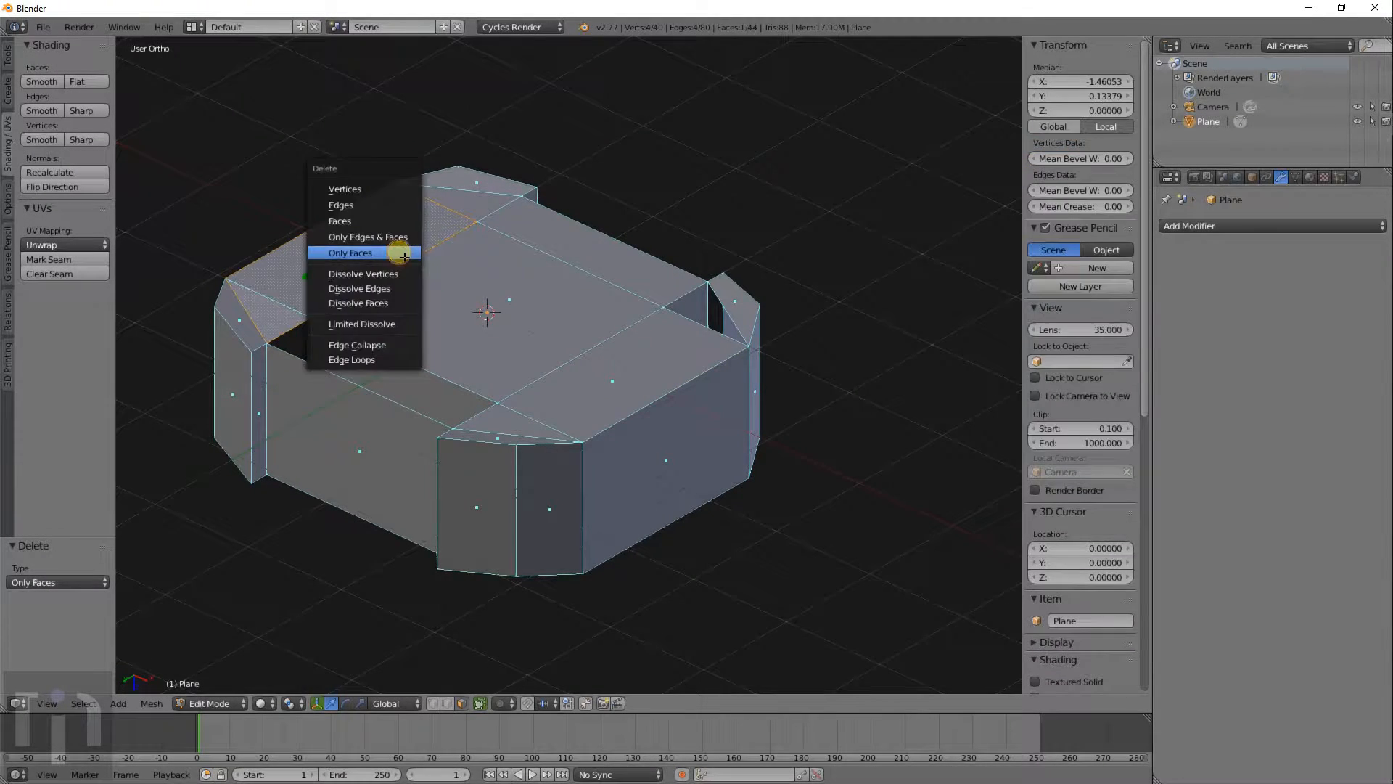
pyautogui.click(404, 257)
# Step: Delete one overlapping upper face on the +X side and the upper centre face extending toward -Y, using Only Faces
pyautogui.moveTo(554, 380); pyautogui.dragTo(644, 212, button='middle')
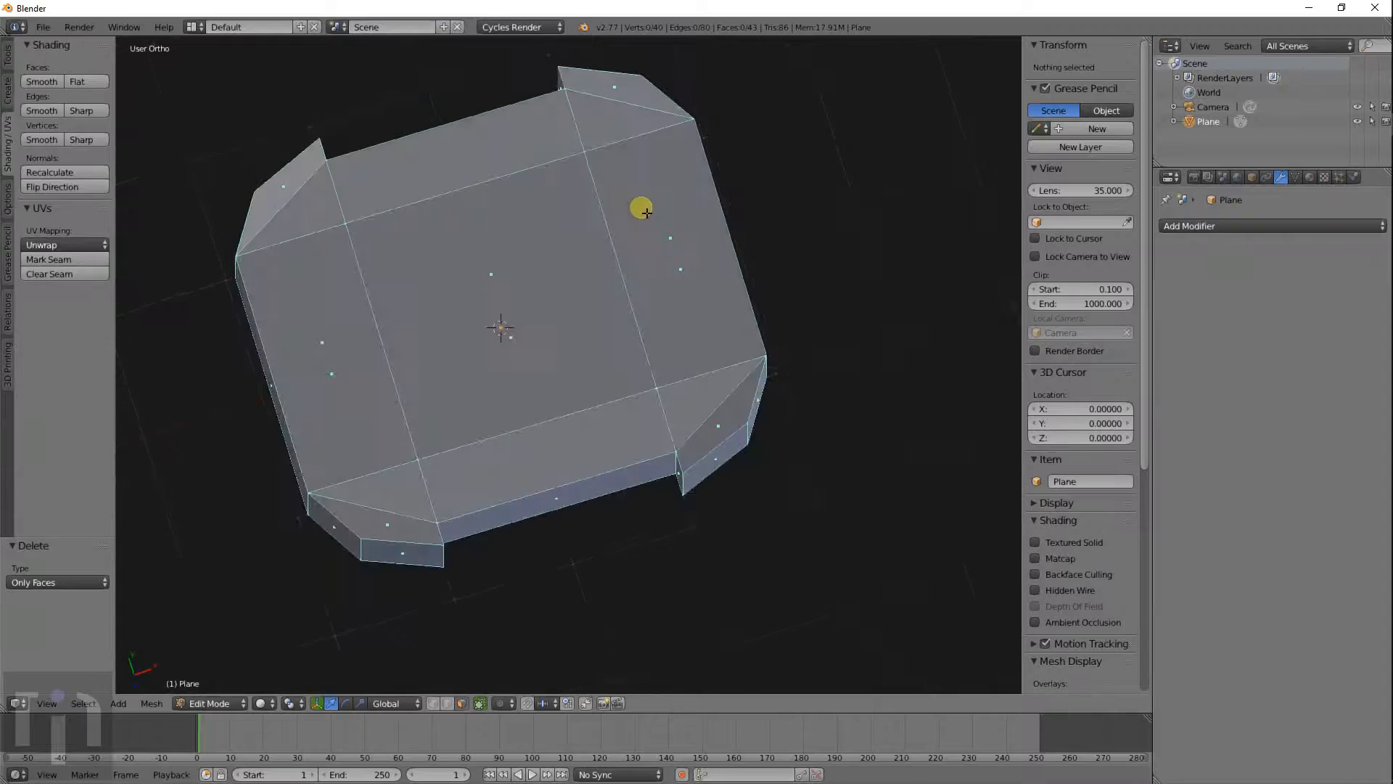
pyautogui.rightClick(683, 255)
pyautogui.press('x')
pyautogui.click(691, 260)
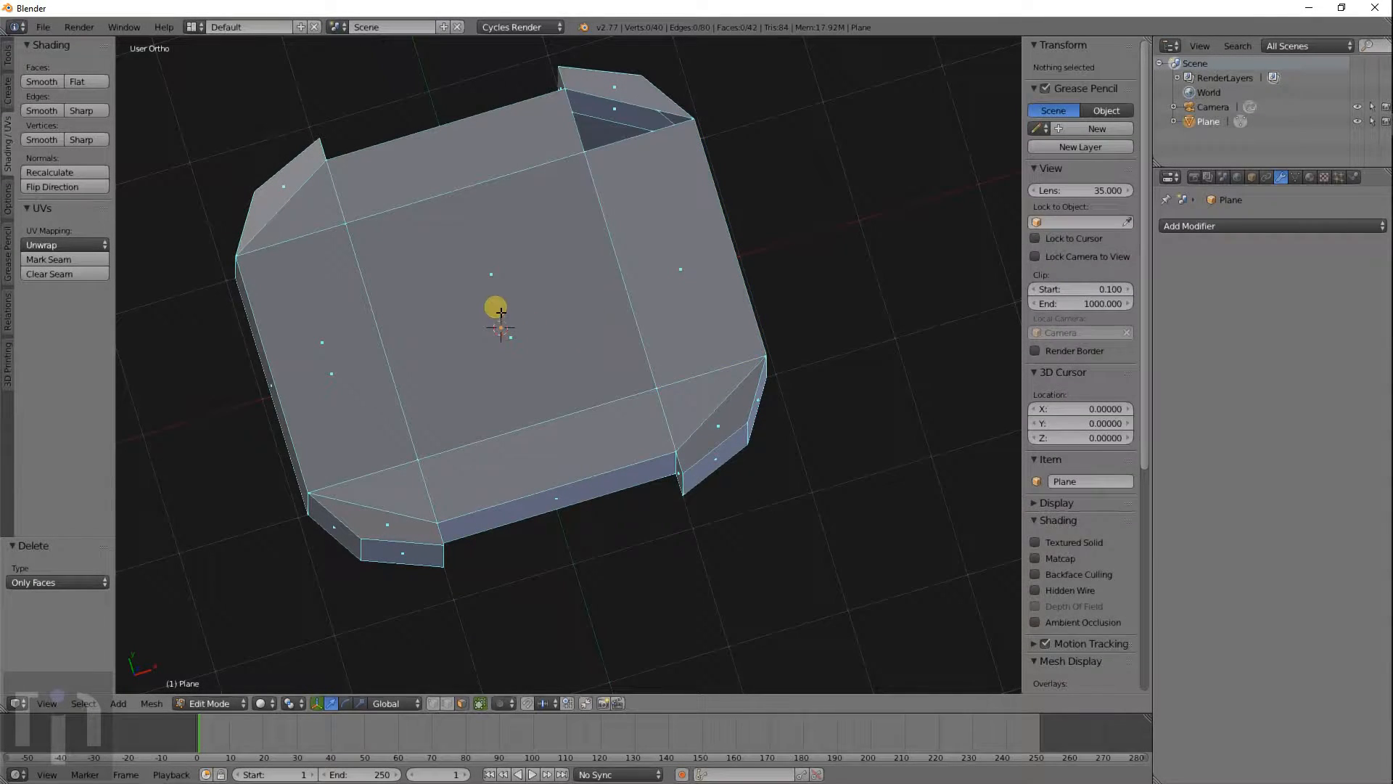
pyautogui.rightClick(498, 310)
pyautogui.press('x')
pyautogui.click(496, 303)
# Step: Delete one overlapping upper face on the -X side and the upper centre face extending toward +Y, using Only Faces
pyautogui.rightClick(312, 377)
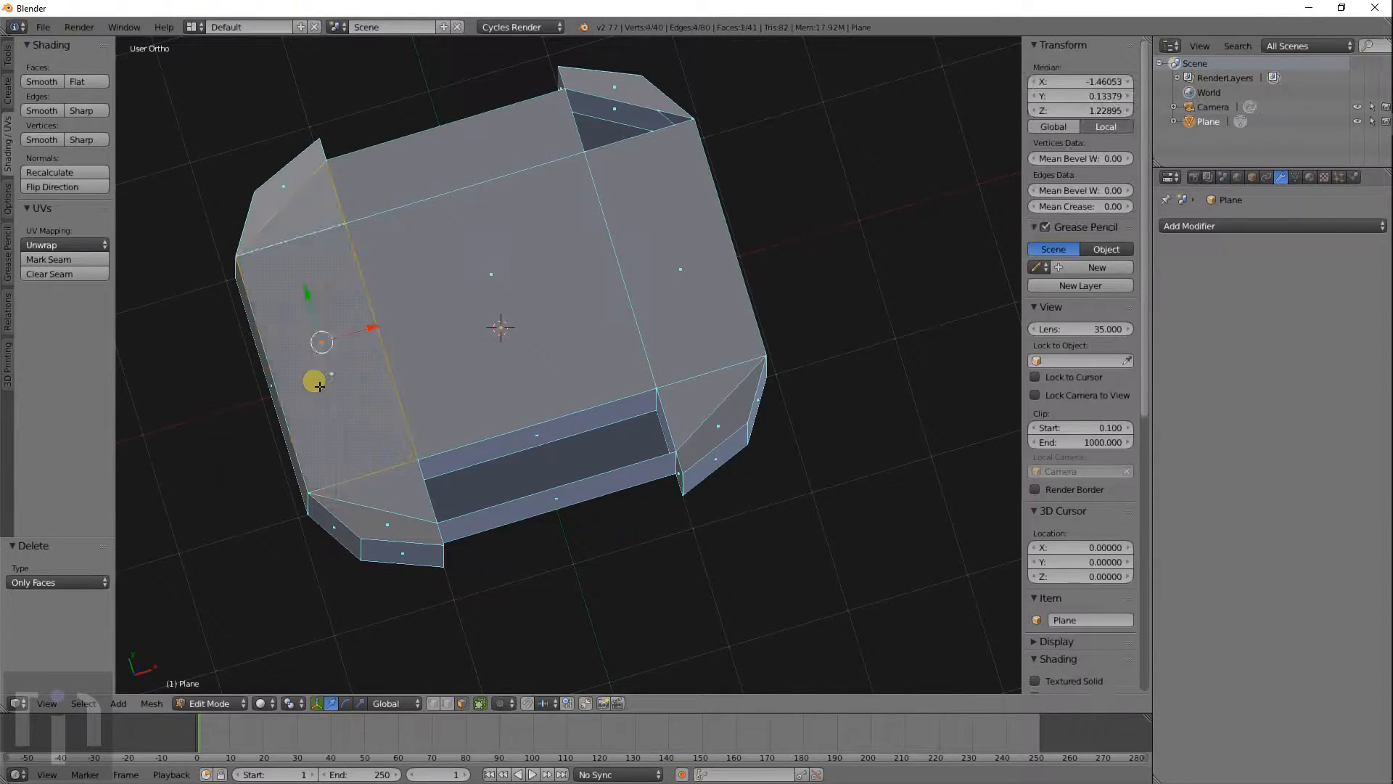
pyautogui.press('x')
pyautogui.click(312, 376)
pyautogui.rightClick(399, 155)
pyautogui.rightClick(504, 308)
pyautogui.press('x')
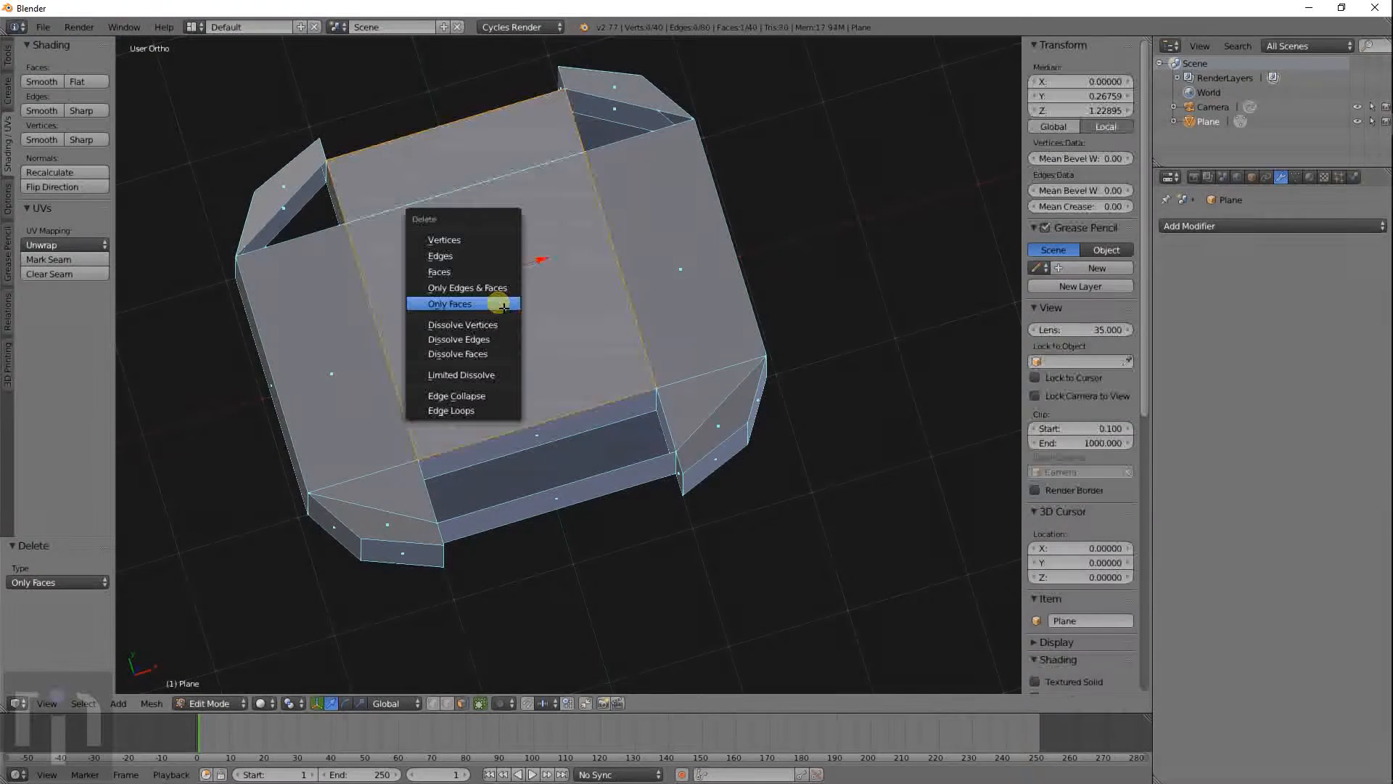
pyautogui.click(501, 302)
# Step: Delete the remaining centre face and the remaining +X side face of the underside, using Only Faces
pyautogui.moveTo(516, 379); pyautogui.dragTo(522, 218, button='middle')
pyautogui.rightClick(500, 373)
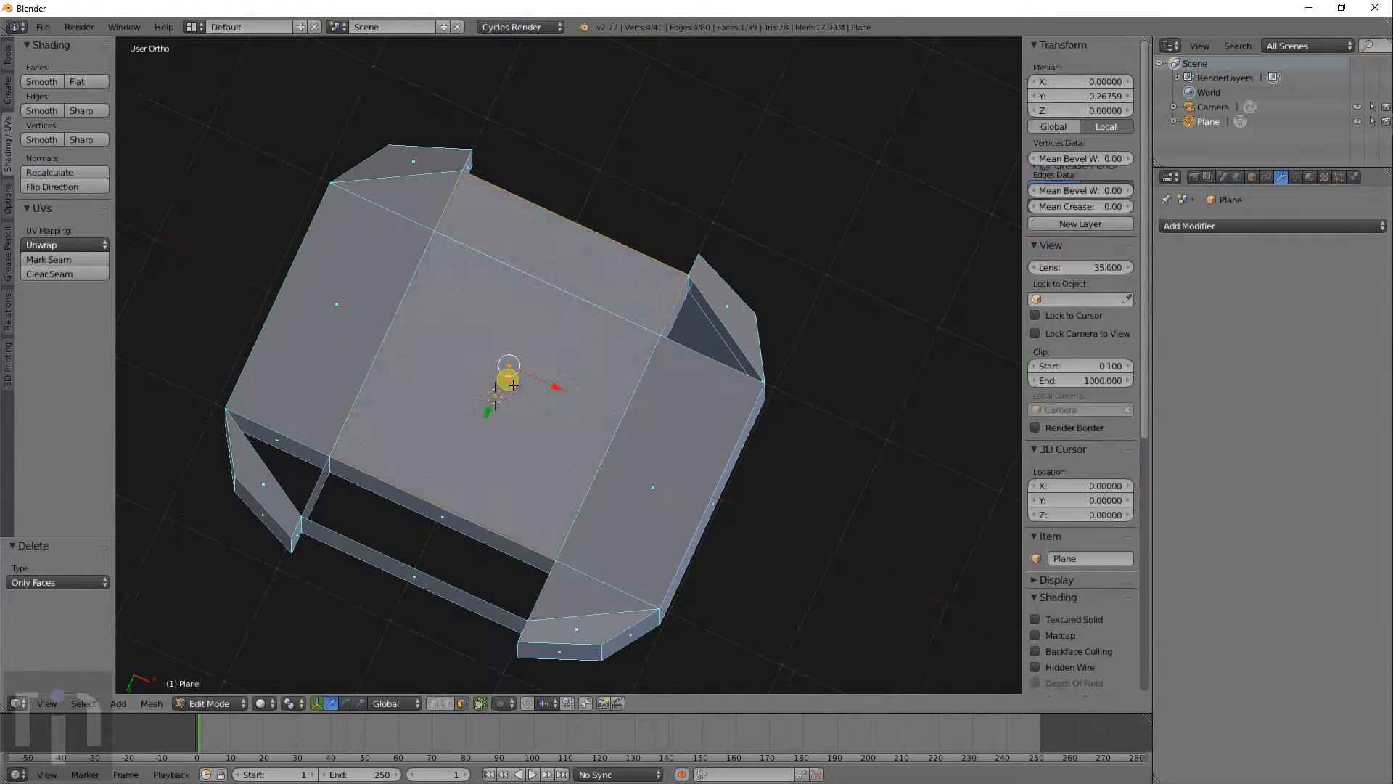
pyautogui.press('x')
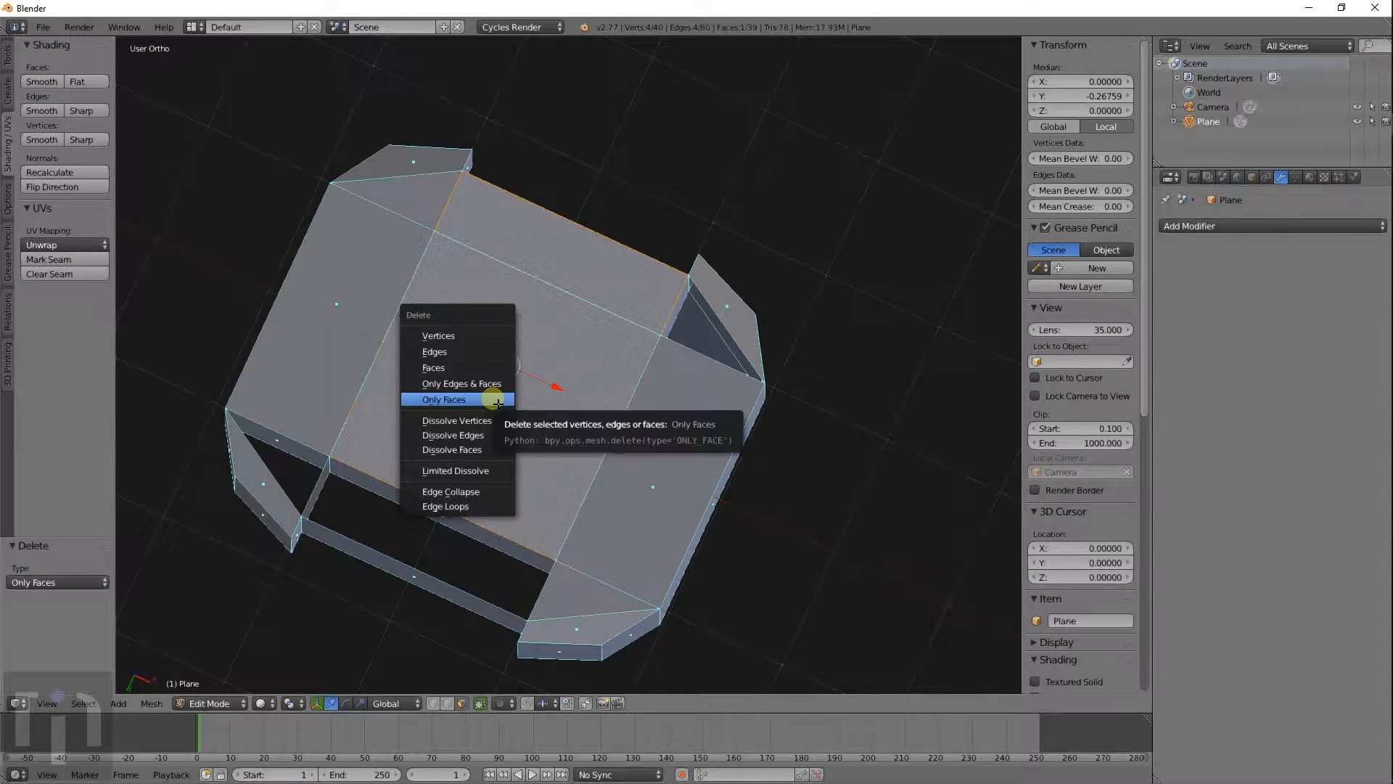
pyautogui.click(498, 398)
pyautogui.moveTo(583, 513); pyautogui.dragTo(559, 490, button='middle')
pyautogui.rightClick(695, 468)
pyautogui.keyDown('shift'); pyautogui.moveTo(346, 431); pyautogui.dragTo(576, 410, button='middle'); pyautogui.keyUp('shift')
pyautogui.scroll(4, 577, 410)
pyautogui.press('x')
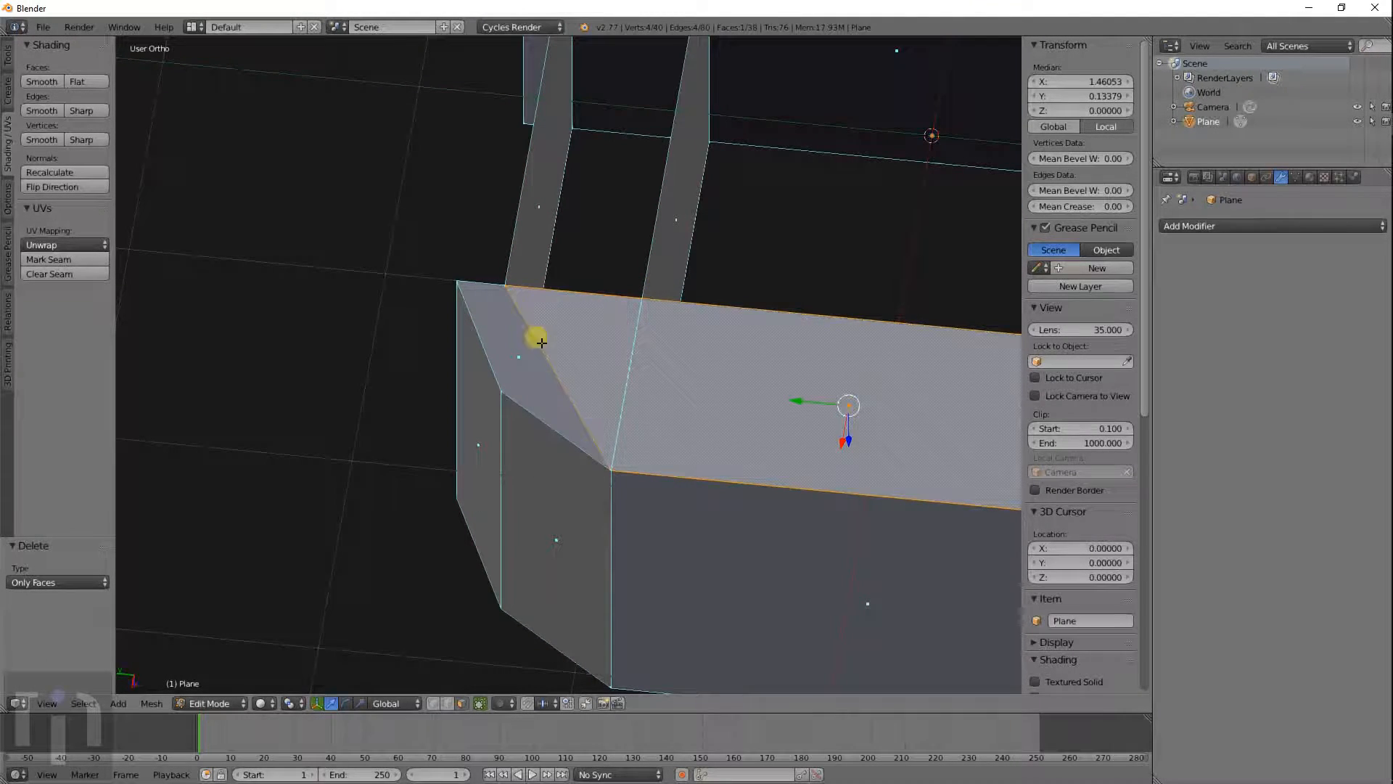
pyautogui.press('x')
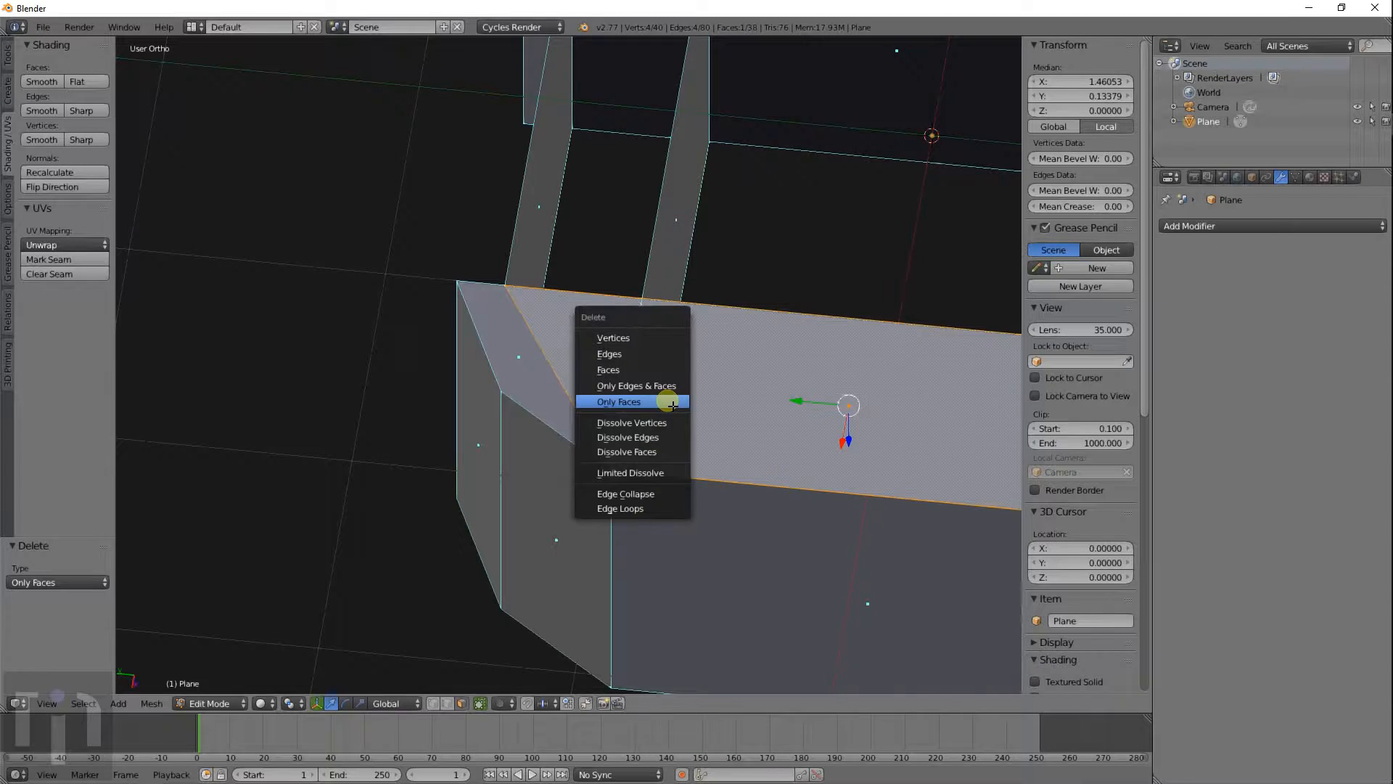
pyautogui.click(666, 401)
# Step: Delete the remaining -X side face of the underside, using Only Faces
pyautogui.moveTo(933, 455); pyautogui.dragTo(893, 508, button='middle')
pyautogui.scroll(-6, 734, 467)
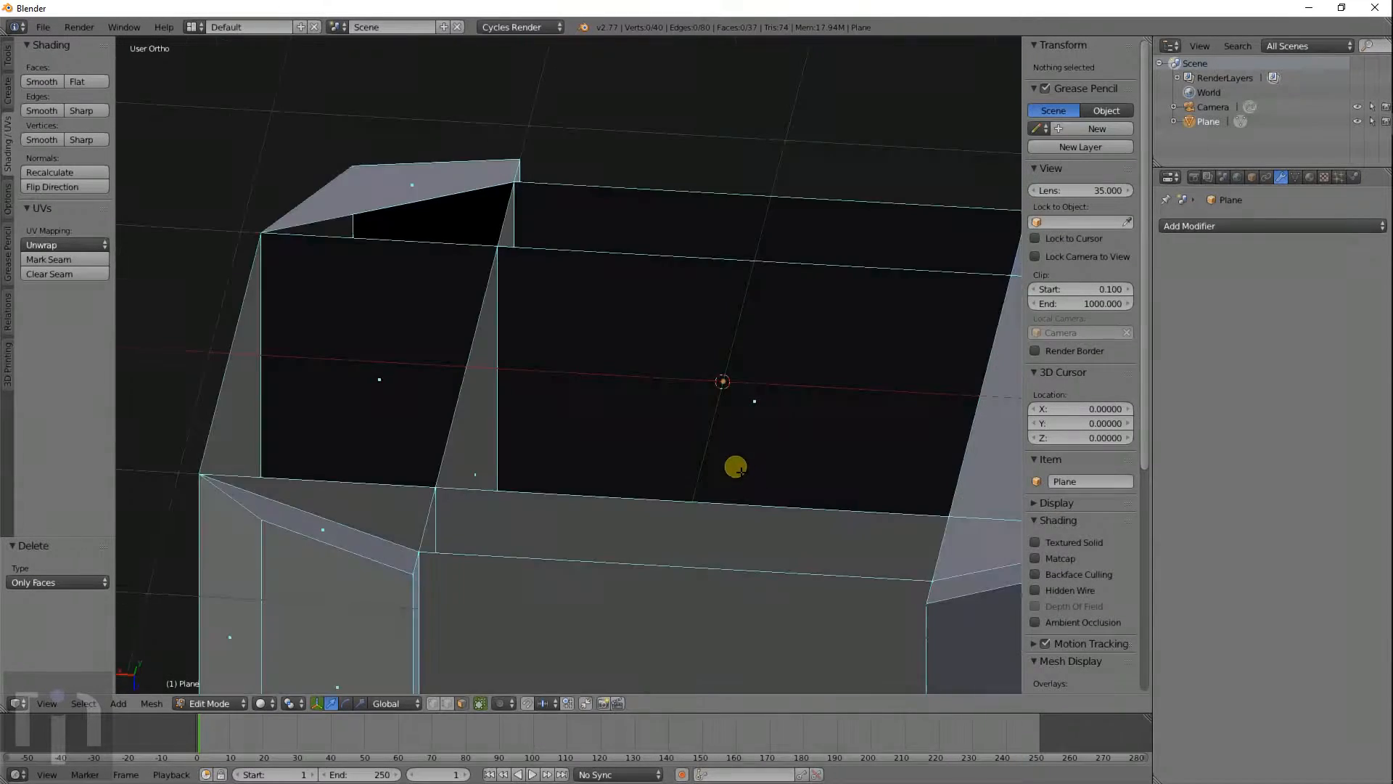
pyautogui.moveTo(750, 472); pyautogui.dragTo(547, 274, button='middle')
pyautogui.rightClick(491, 495)
pyautogui.press('x')
pyautogui.click(511, 521)
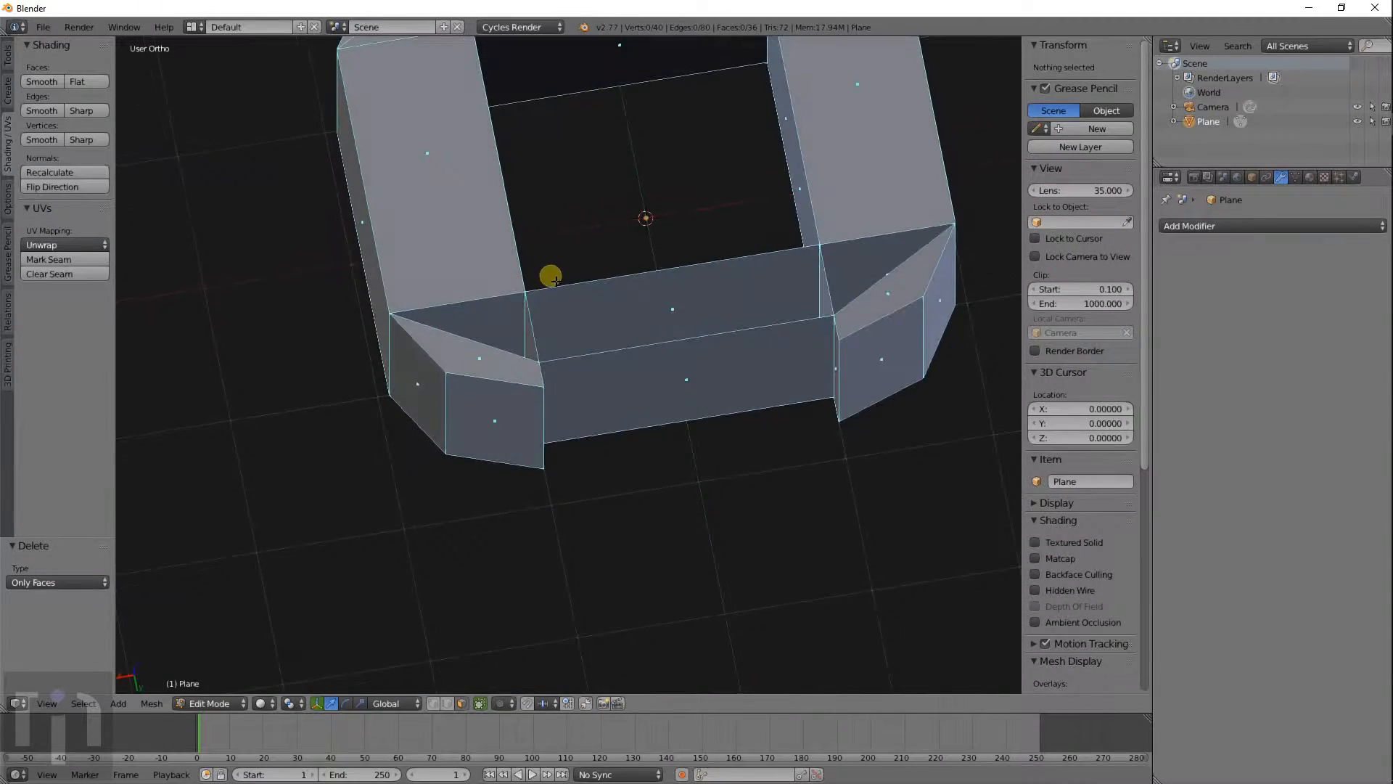
# Step: Delete the two remaining upper side faces, first at +X and then at -X, using Only Faces
pyautogui.rightClick(463, 201)
pyautogui.keyDown('shift'); pyautogui.moveTo(463, 201); pyautogui.dragTo(352, 379, button='middle'); pyautogui.keyUp('shift')
pyautogui.press('x')
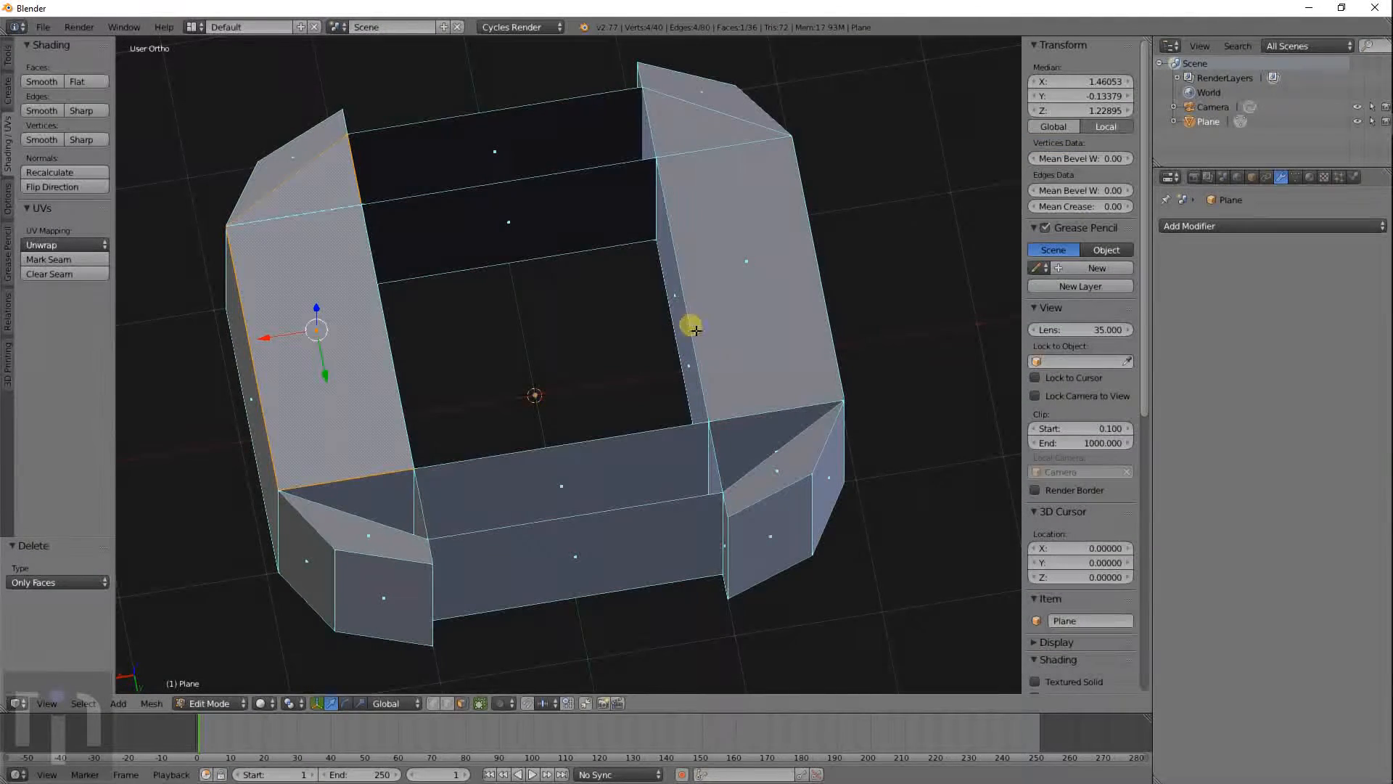
pyautogui.press('x')
pyautogui.click(558, 365)
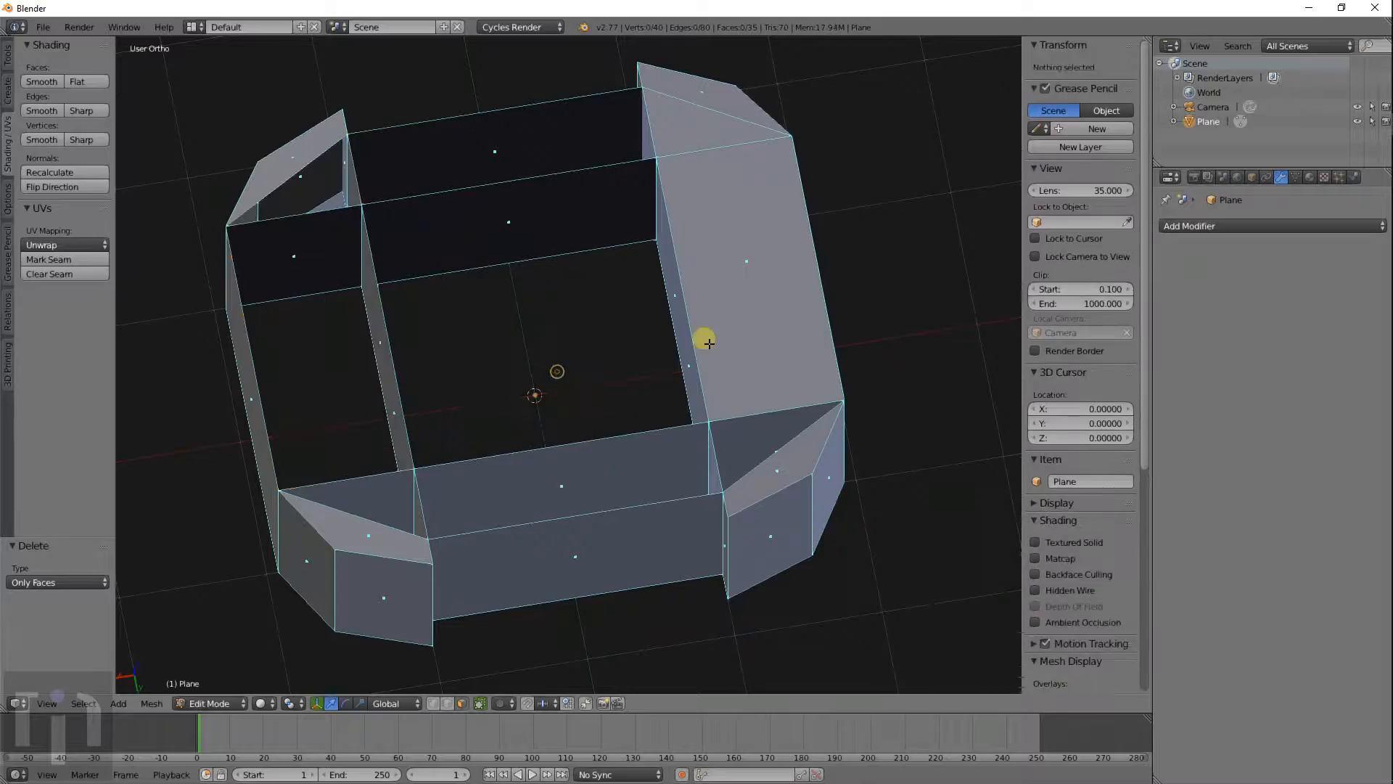
pyautogui.rightClick(706, 336)
pyautogui.press('x')
pyautogui.click(727, 314)
# Step: Switch to vertex selection, select the four lower inner vertices and fill a single face between them
pyautogui.moveTo(747, 451); pyautogui.dragTo(574, 429, button='middle')
pyautogui.moveTo(589, 625); pyautogui.dragTo(505, 330, button='middle')
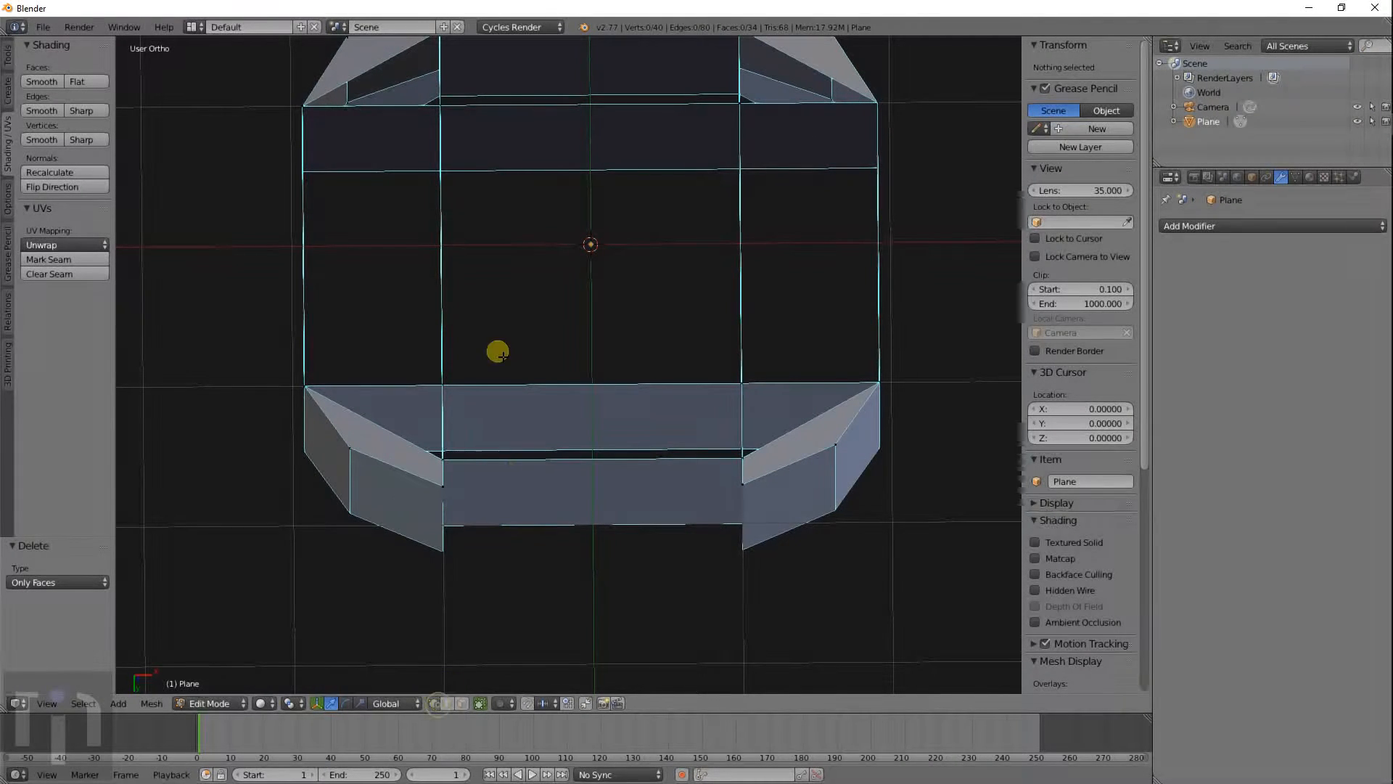
pyautogui.rightClick(442, 384)
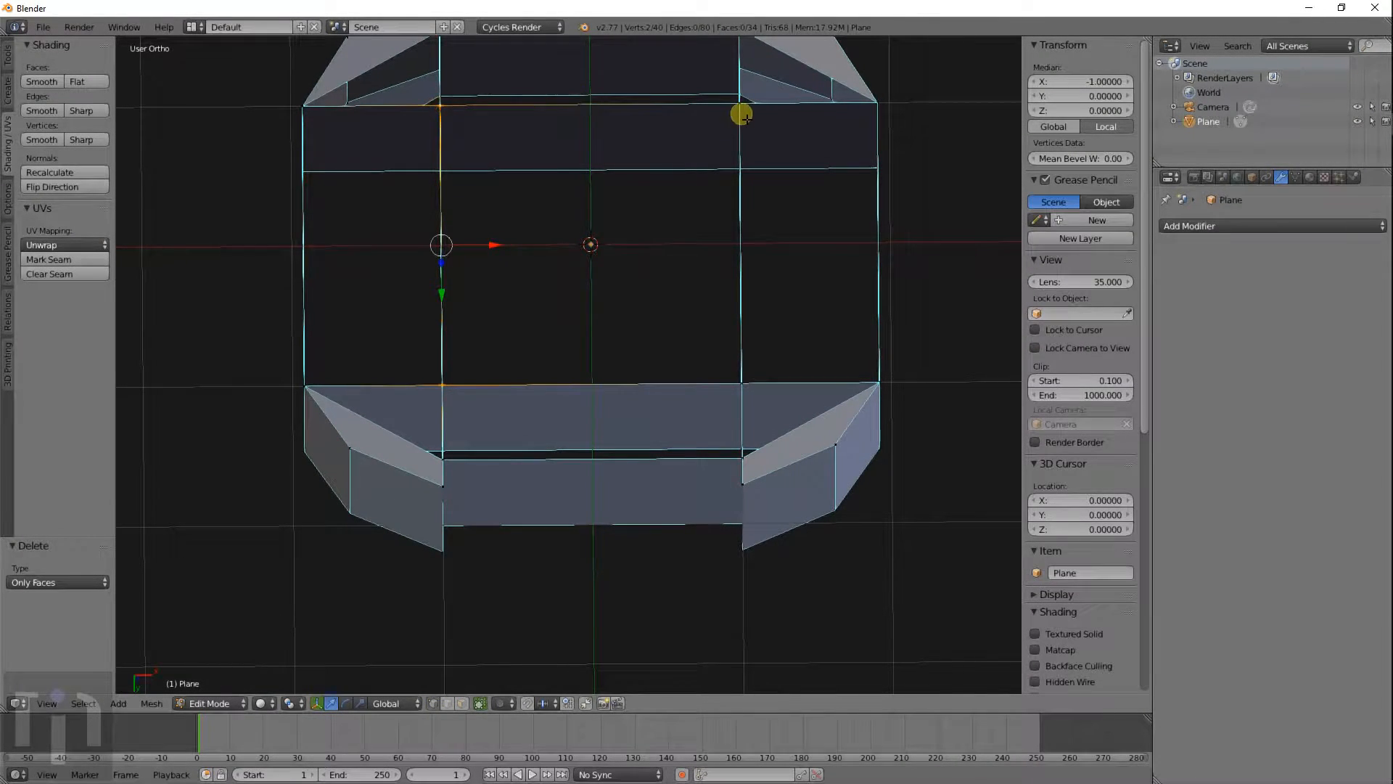
pyautogui.keyDown('shift'); pyautogui.rightClick(744, 347); pyautogui.keyUp('shift')
pyautogui.press('f')
pyautogui.moveTo(762, 389); pyautogui.dragTo(692, 332, button='middle')
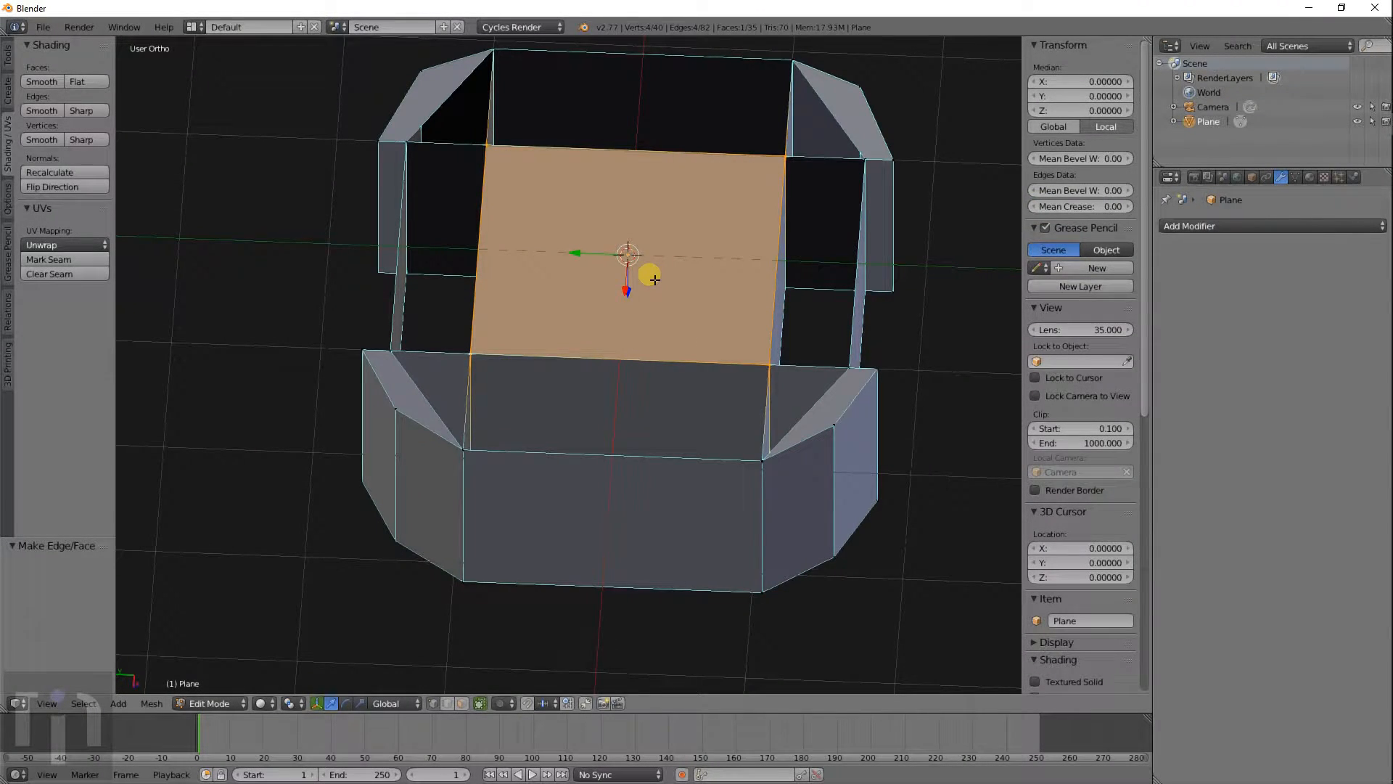
# Step: Inspect the mesh in Object Mode and delete the whole plane object
pyautogui.press('Tab')
pyautogui.scroll(-4, 649, 277)
pyautogui.moveTo(649, 277); pyautogui.dragTo(833, 284, button='middle')
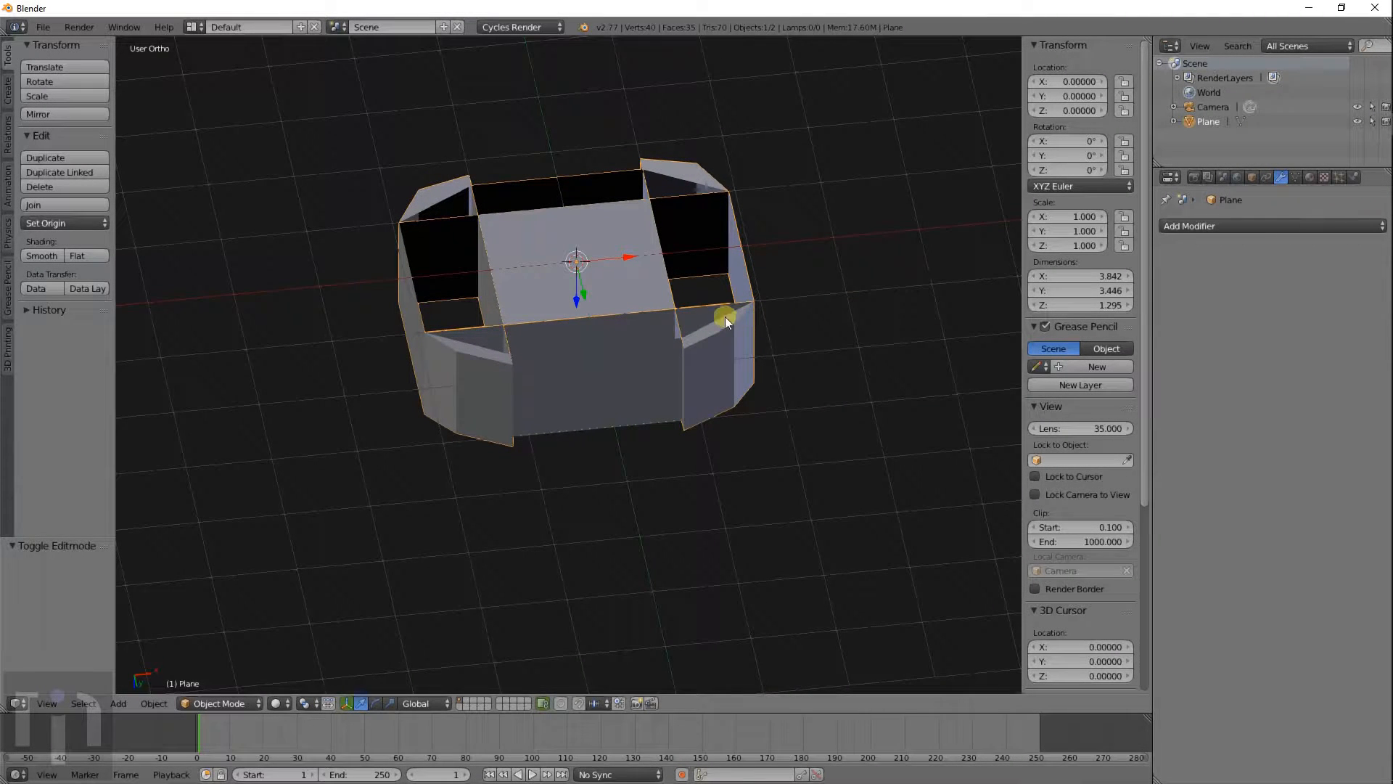
pyautogui.press('Tab')
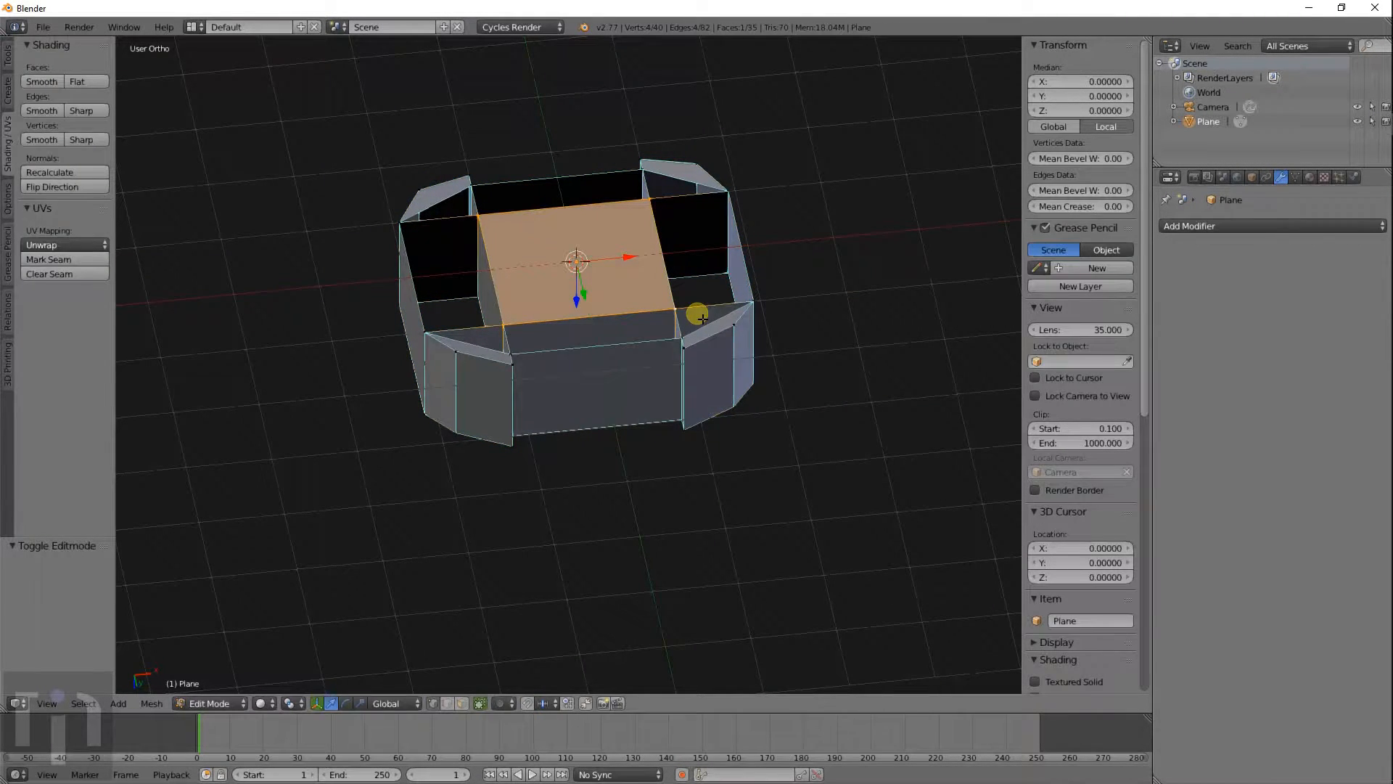
pyautogui.press('Tab')
pyautogui.press('x')
pyautogui.click(698, 313)
# Step: Add a new plane mesh and display it in wireframe from the top view
pyautogui.hotkey('shift', 'a')
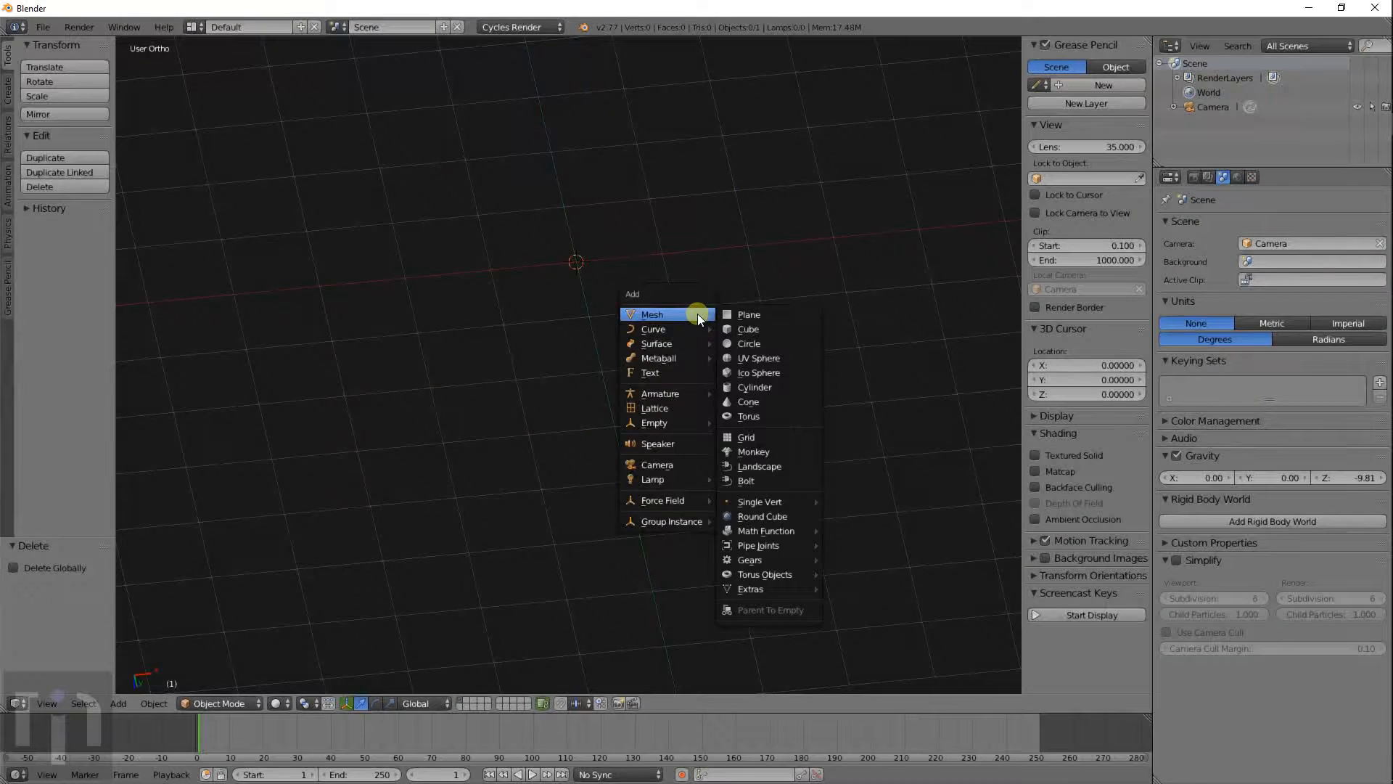
pyautogui.click(761, 319)
pyautogui.press('KP_7')
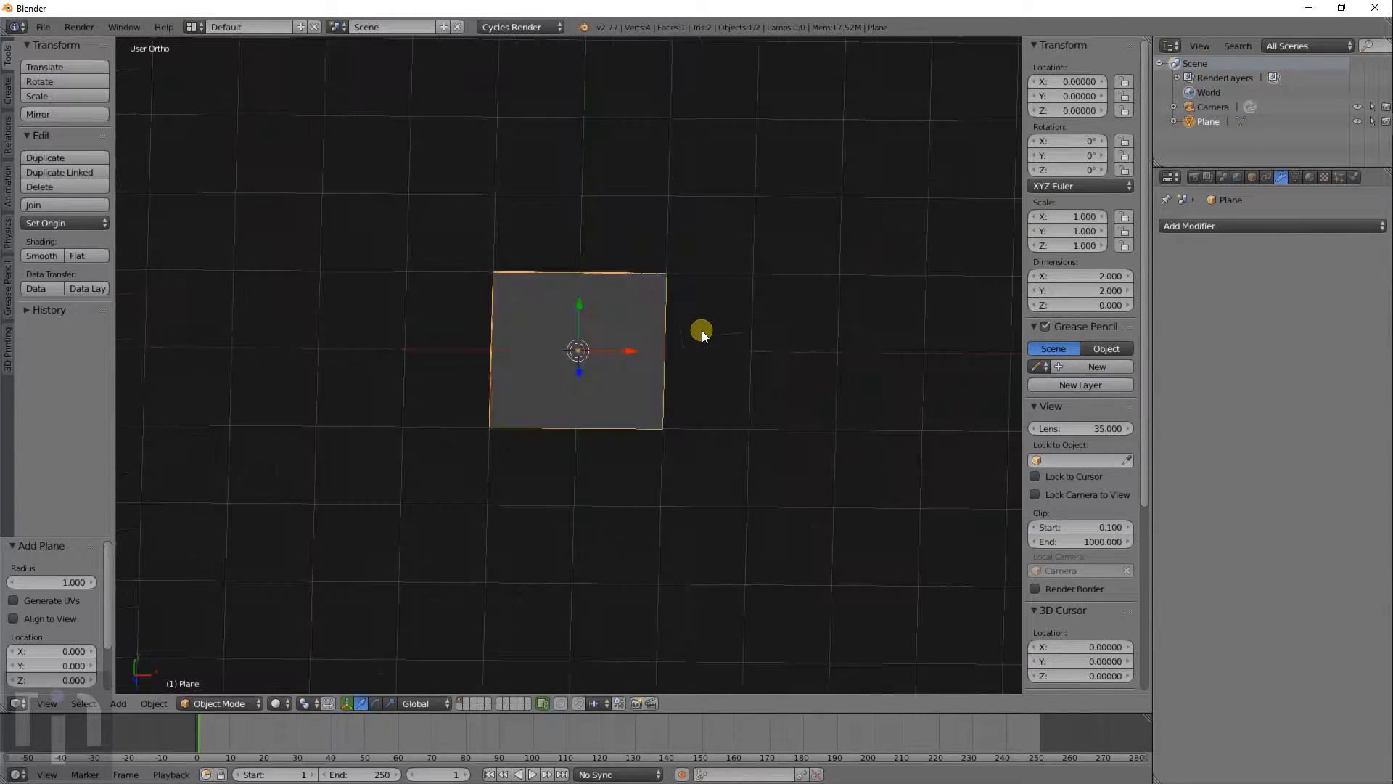
pyautogui.scroll(3, 660, 330)
pyautogui.press('z')
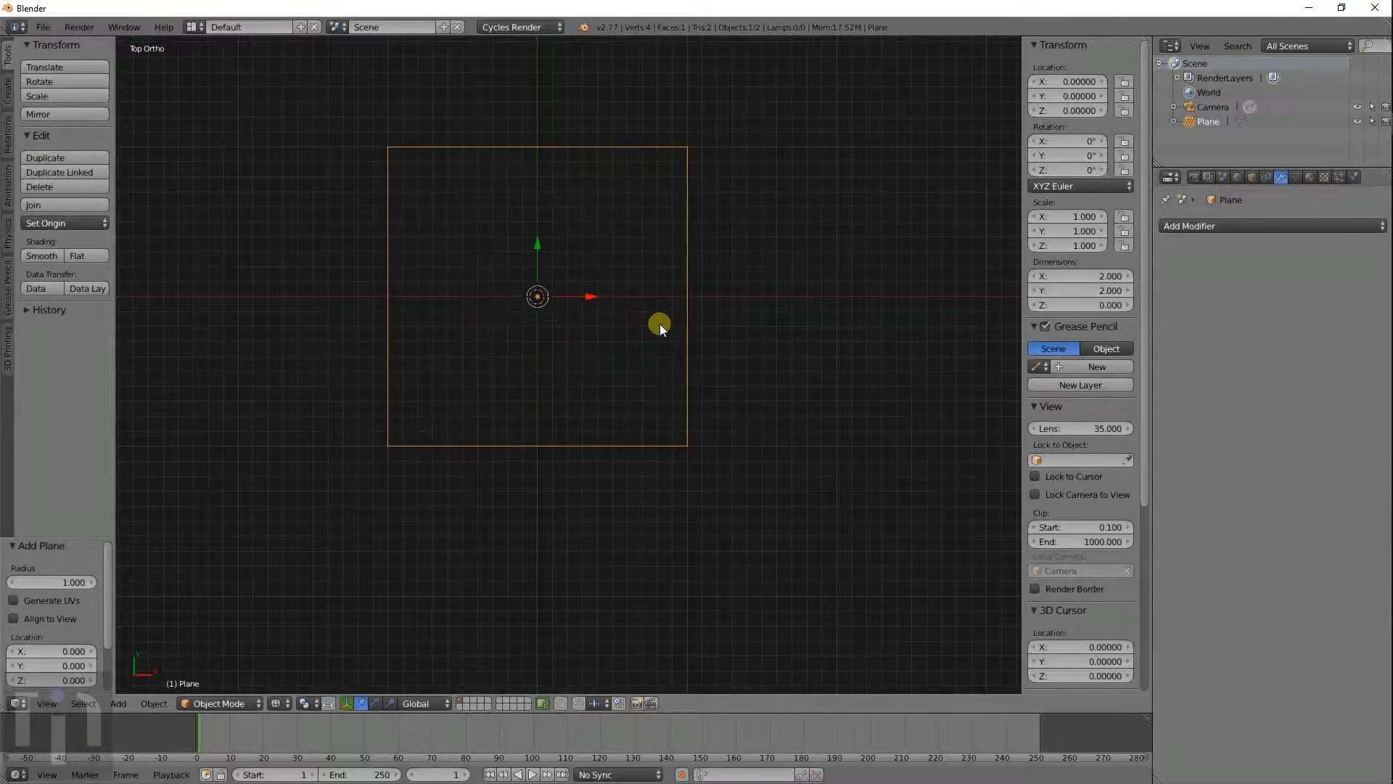
# Step: Add a Mirror modifier to the plane with X and Y axes and Clipping enabled
pyautogui.click(1232, 222)
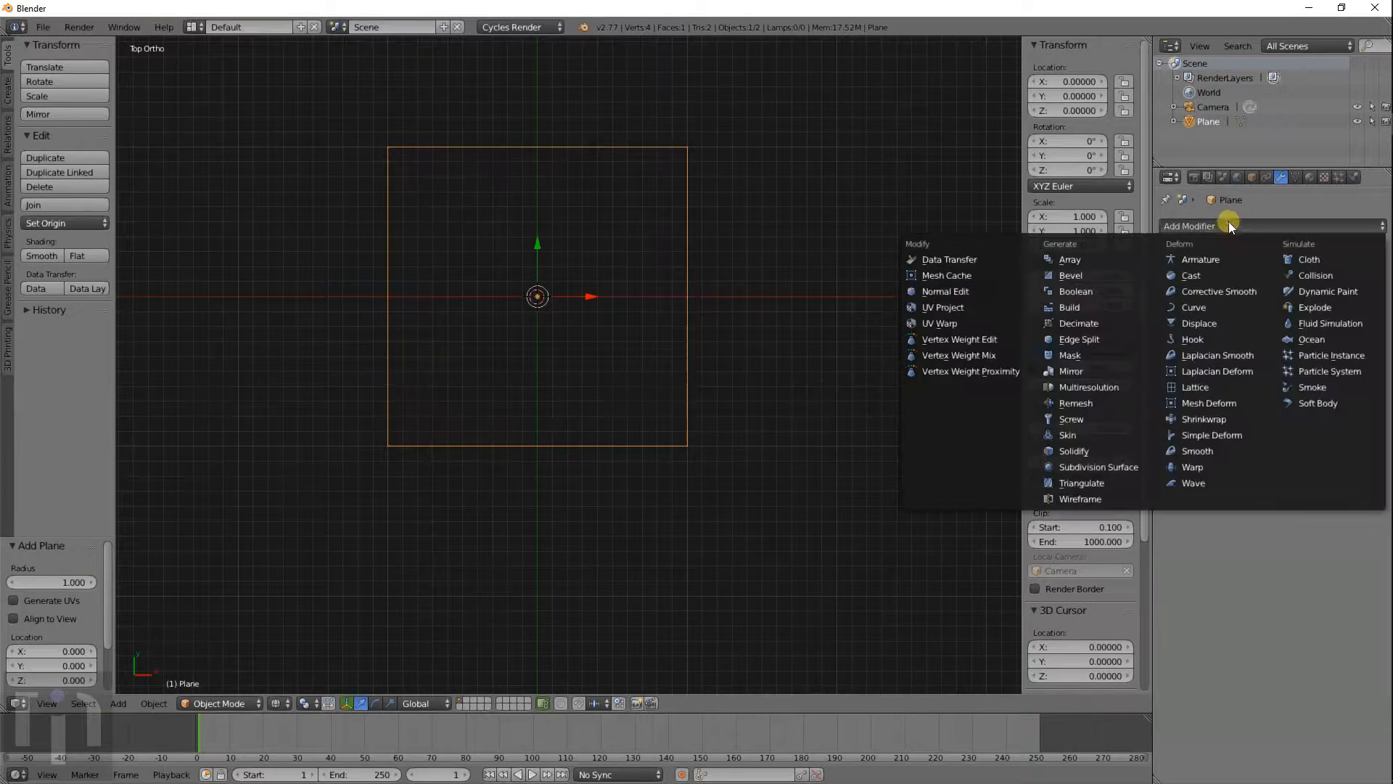
pyautogui.click(1064, 373)
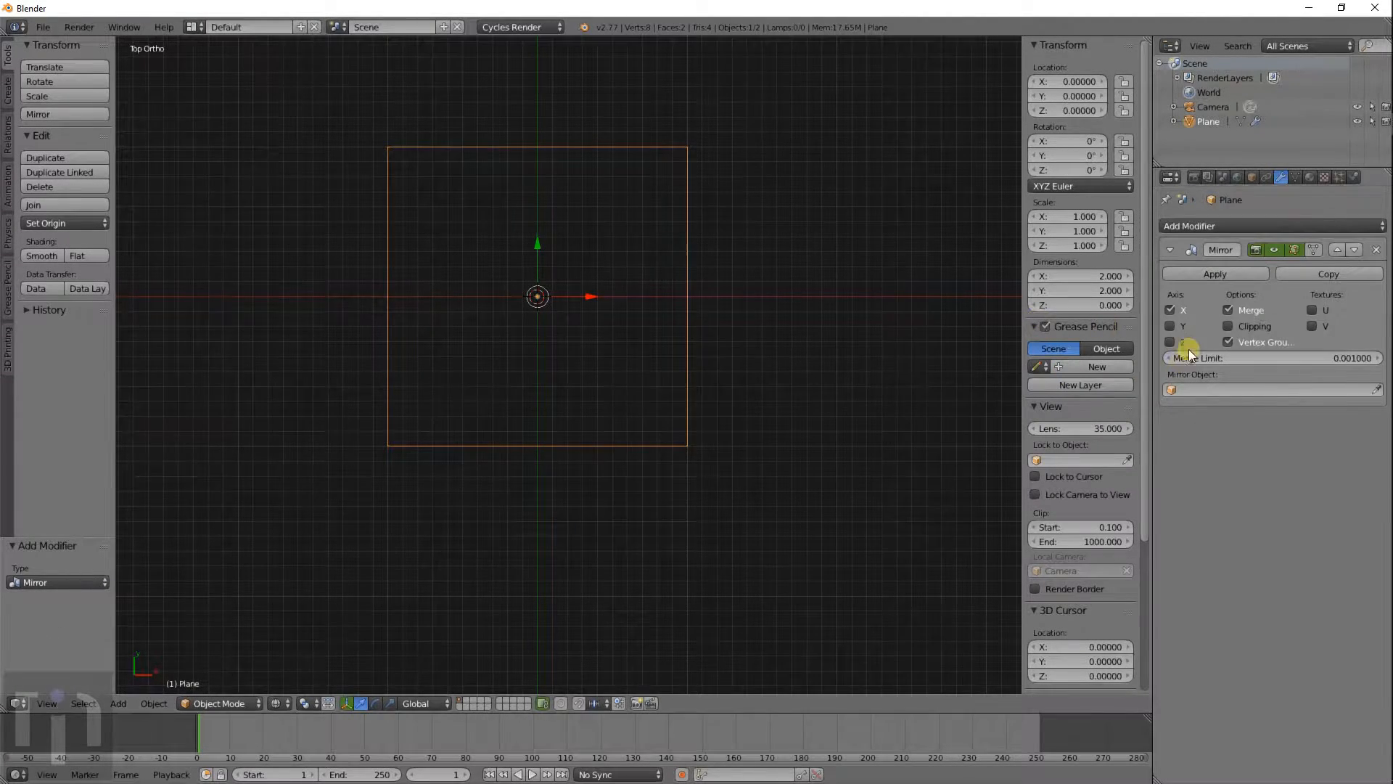
pyautogui.click(1170, 326)
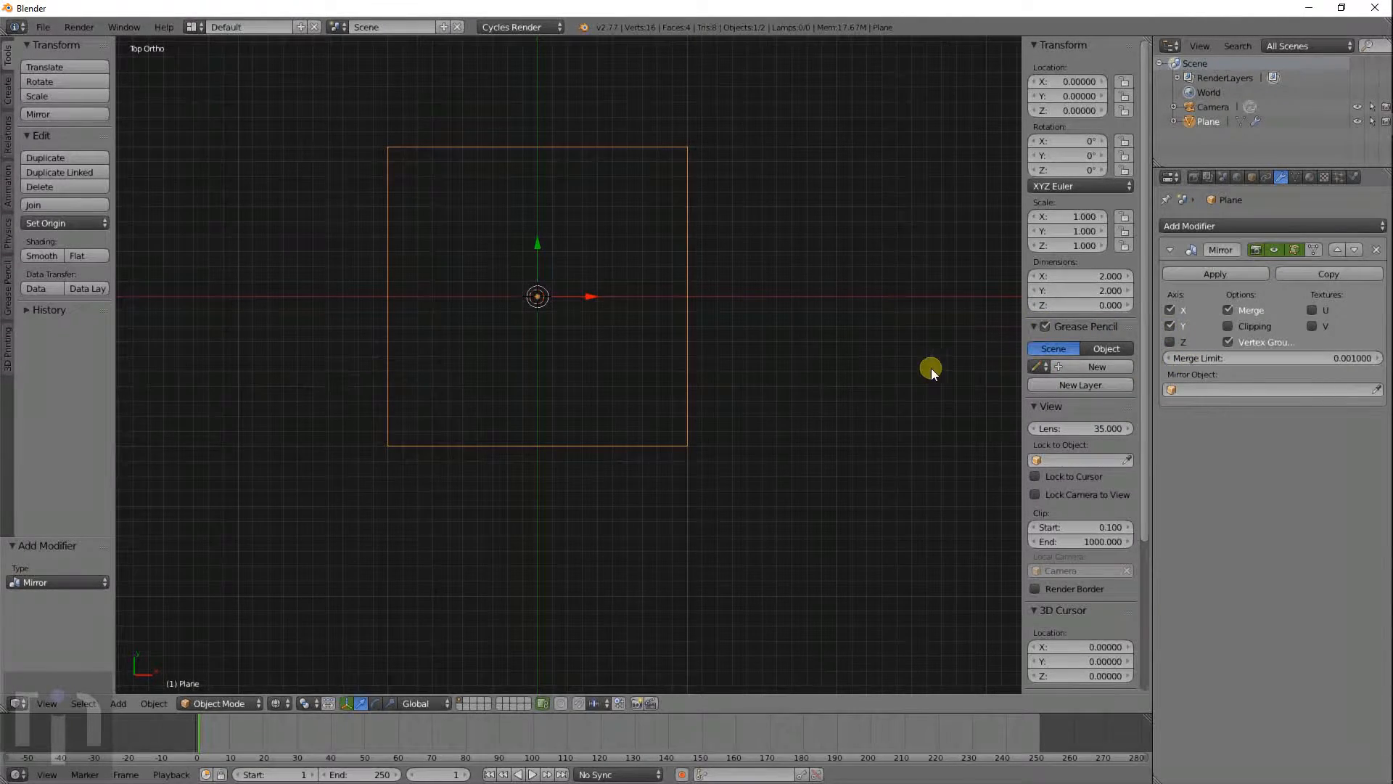
pyautogui.click(1234, 325)
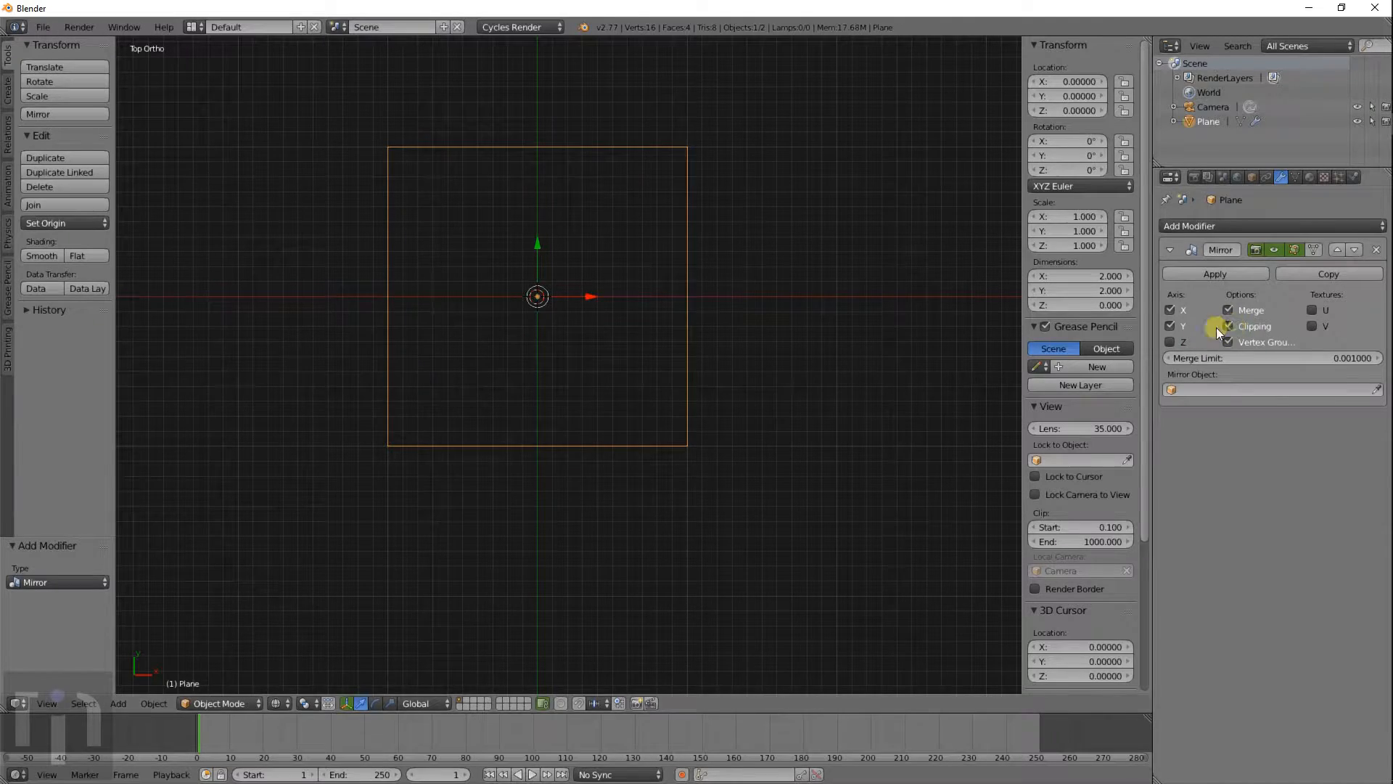
# Step: In Edit Mode, move the whole mesh about 1.40 along X and -1.36 along Y into the +X/-Y quadrant, clipped against both mirror axes
pyautogui.press('Tab')
pyautogui.press('g')
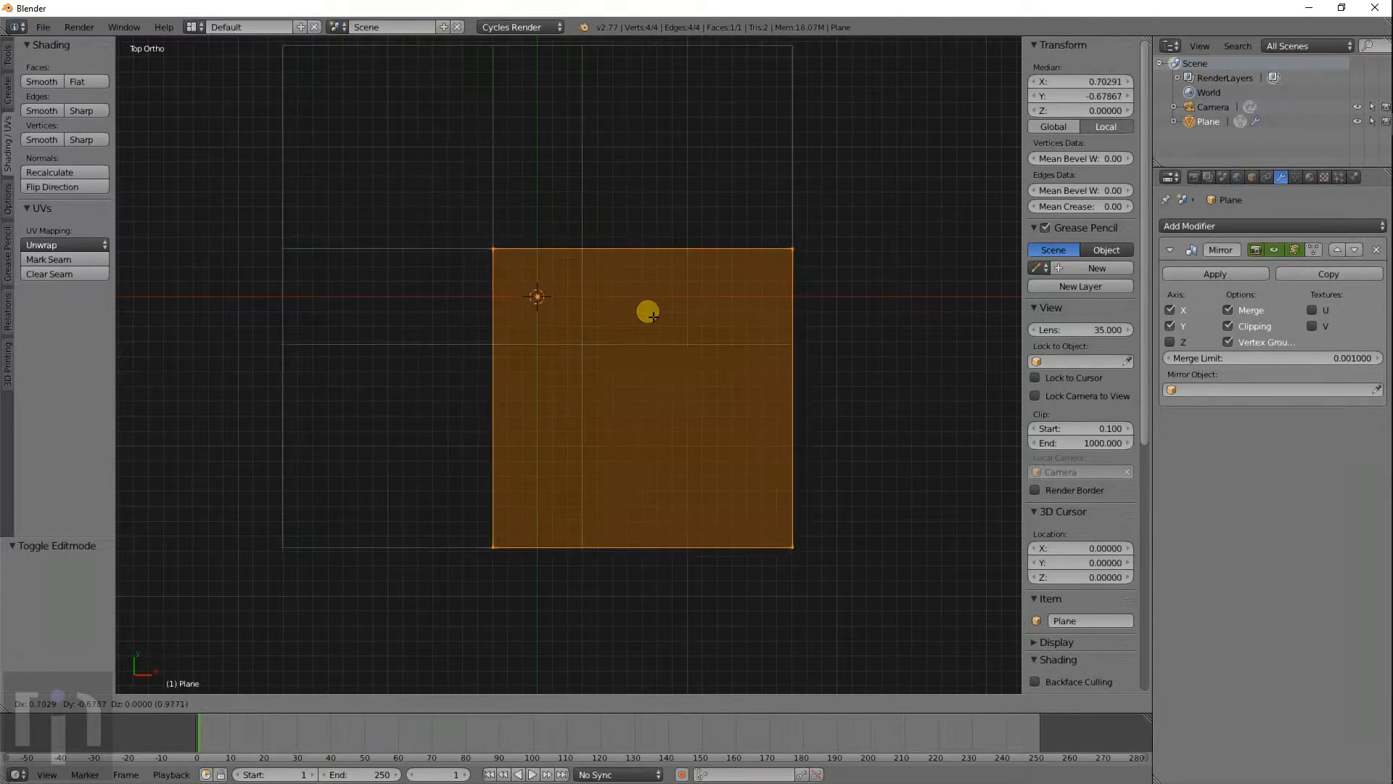
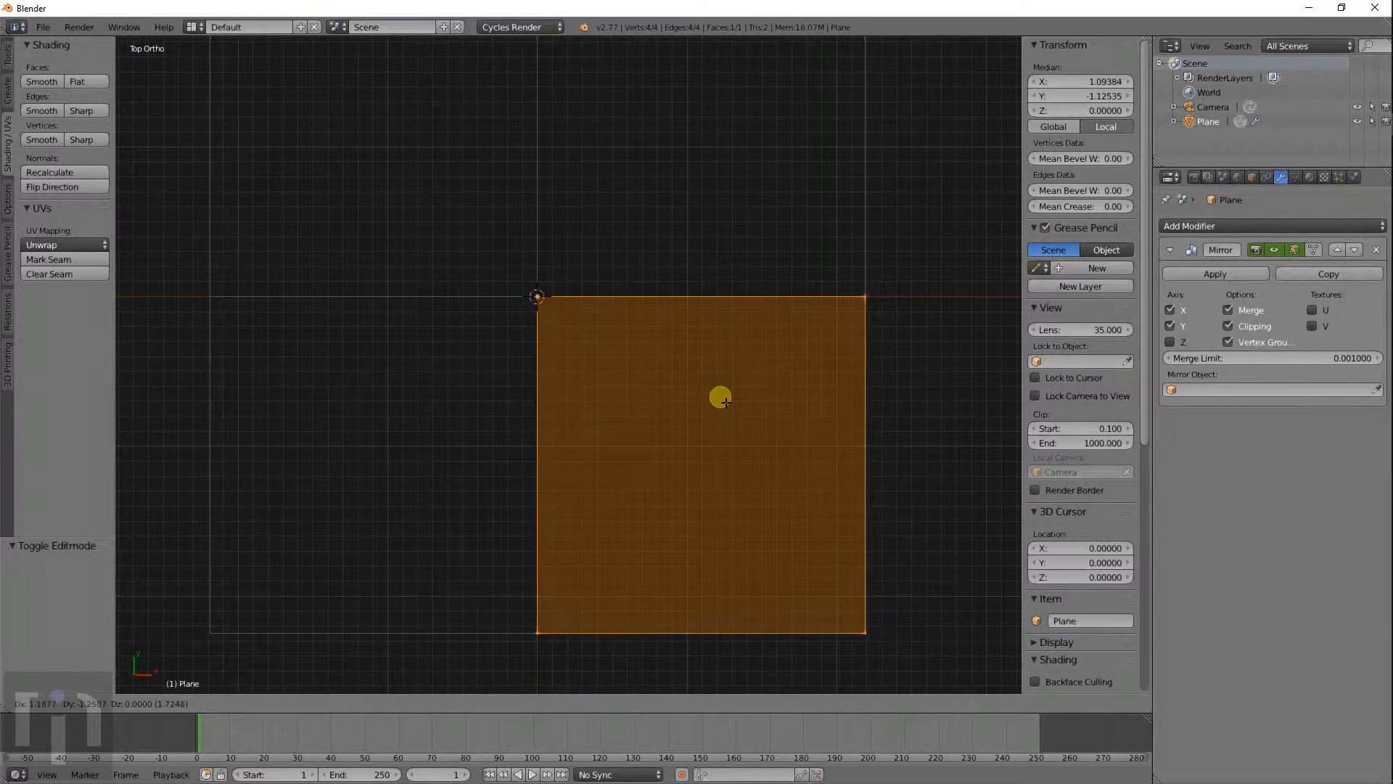
pyautogui.click(753, 412)
# Step: Select the plane's outer edge on the -Y side and move it along Y to about -0.88
pyautogui.keyDown('shift'); pyautogui.moveTo(821, 506); pyautogui.dragTo(709, 399, button='middle'); pyautogui.keyUp('shift')
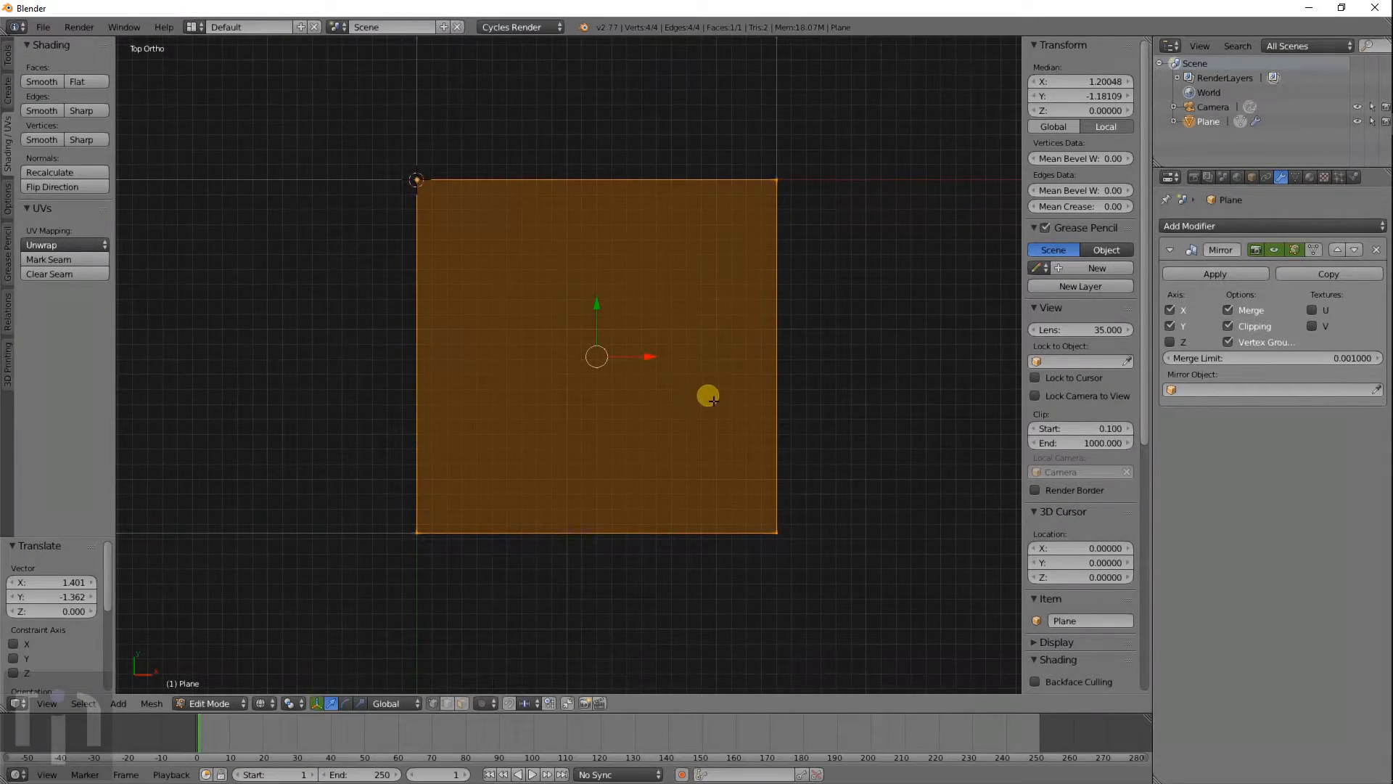
pyautogui.press('a')
pyautogui.press('b')
pyautogui.moveTo(407, 474); pyautogui.dragTo(820, 577)
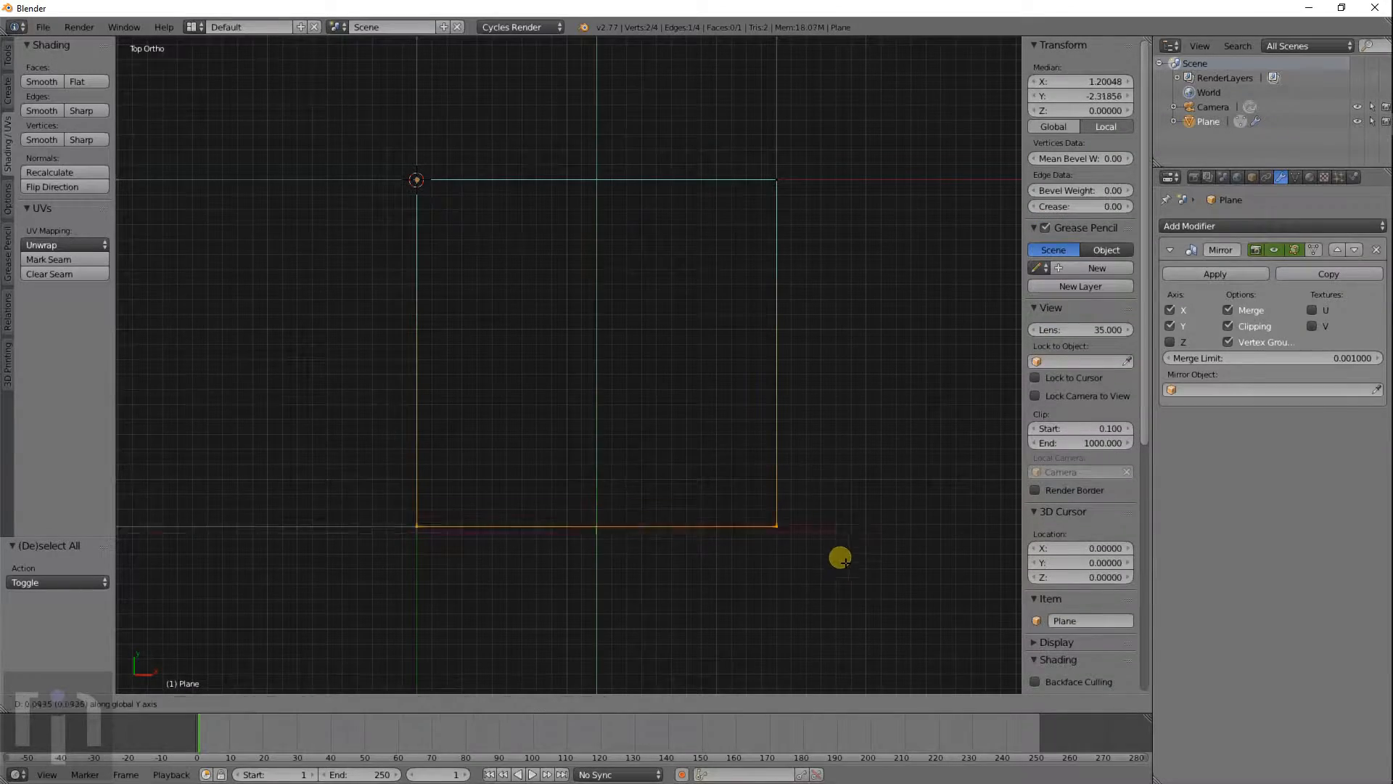
pyautogui.press('g')
pyautogui.press('y')
pyautogui.click(808, 342)
# Step: Select the plane's outer edge on the +X side and move it along X to about 0.82
pyautogui.keyDown('shift'); pyautogui.moveTo(725, 211); pyautogui.dragTo(740, 343, button='middle'); pyautogui.keyUp('shift')
pyautogui.press('a')
pyautogui.press('b')
pyautogui.moveTo(741, 337); pyautogui.dragTo(789, 492)
pyautogui.press('g')
pyautogui.press('x')
pyautogui.click(581, 503)
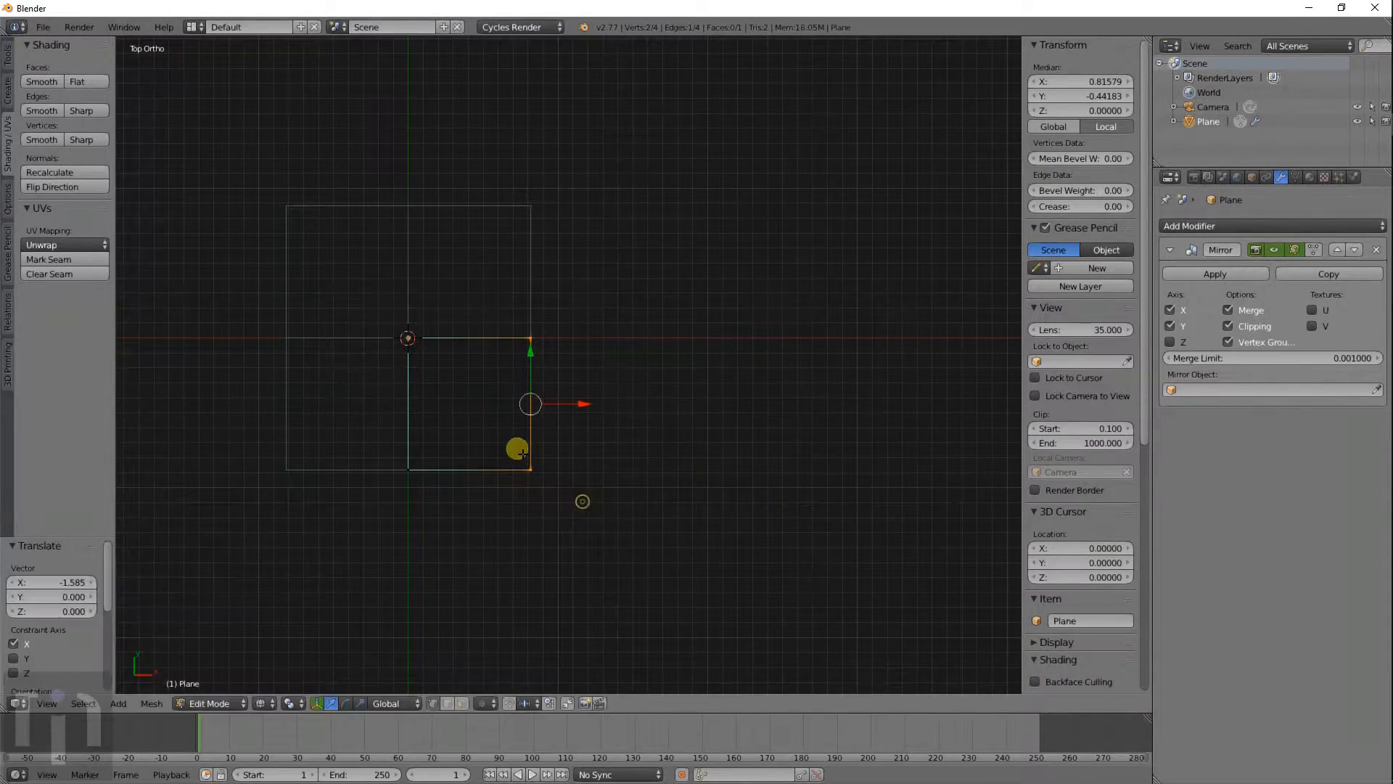
# Step: Select the entire quarter plane and extrude it about 1.56 upward along Z into a block
pyautogui.press('Tab')
pyautogui.moveTo(520, 476)
pyautogui.mouseDown(button='middle')
pyautogui.moveTo(537, 507)
pyautogui.moveTo(550, 413)
pyautogui.moveTo(538, 537)
pyautogui.moveTo(588, 438)
pyautogui.mouseUp(button='middle')
pyautogui.press('Tab')
pyautogui.rightClick(595, 472)
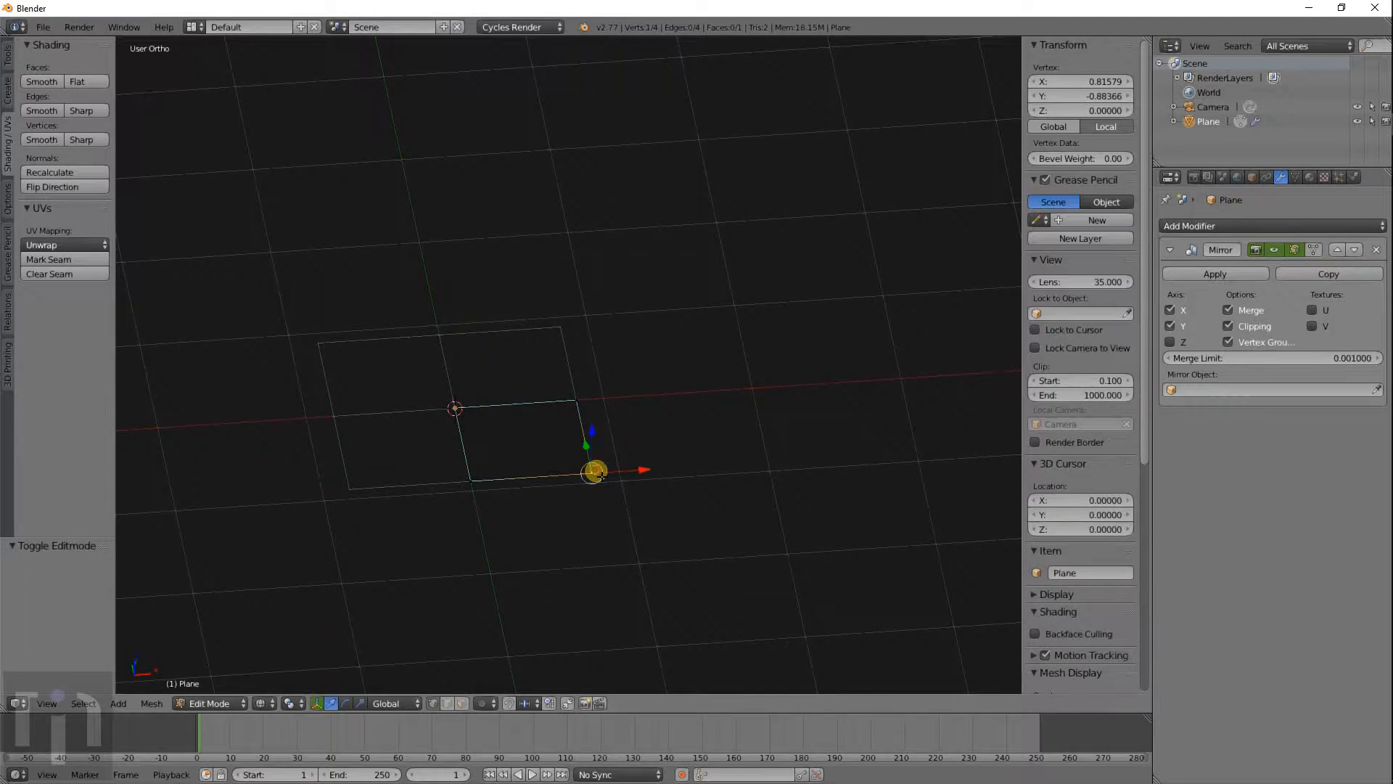
pyautogui.press('a')
pyautogui.press('a')
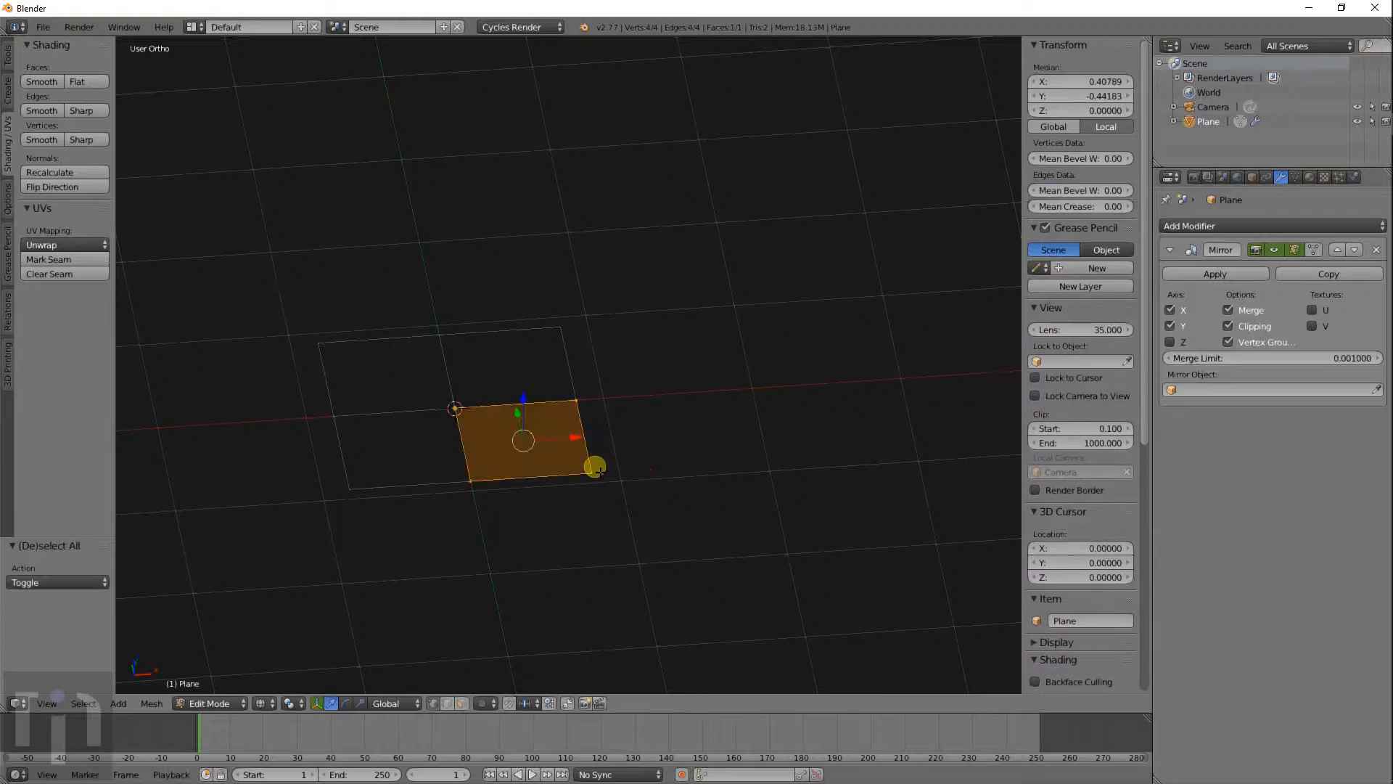
pyautogui.press('e')
pyautogui.click(605, 272)
pyautogui.moveTo(615, 313); pyautogui.dragTo(601, 411, button='middle')
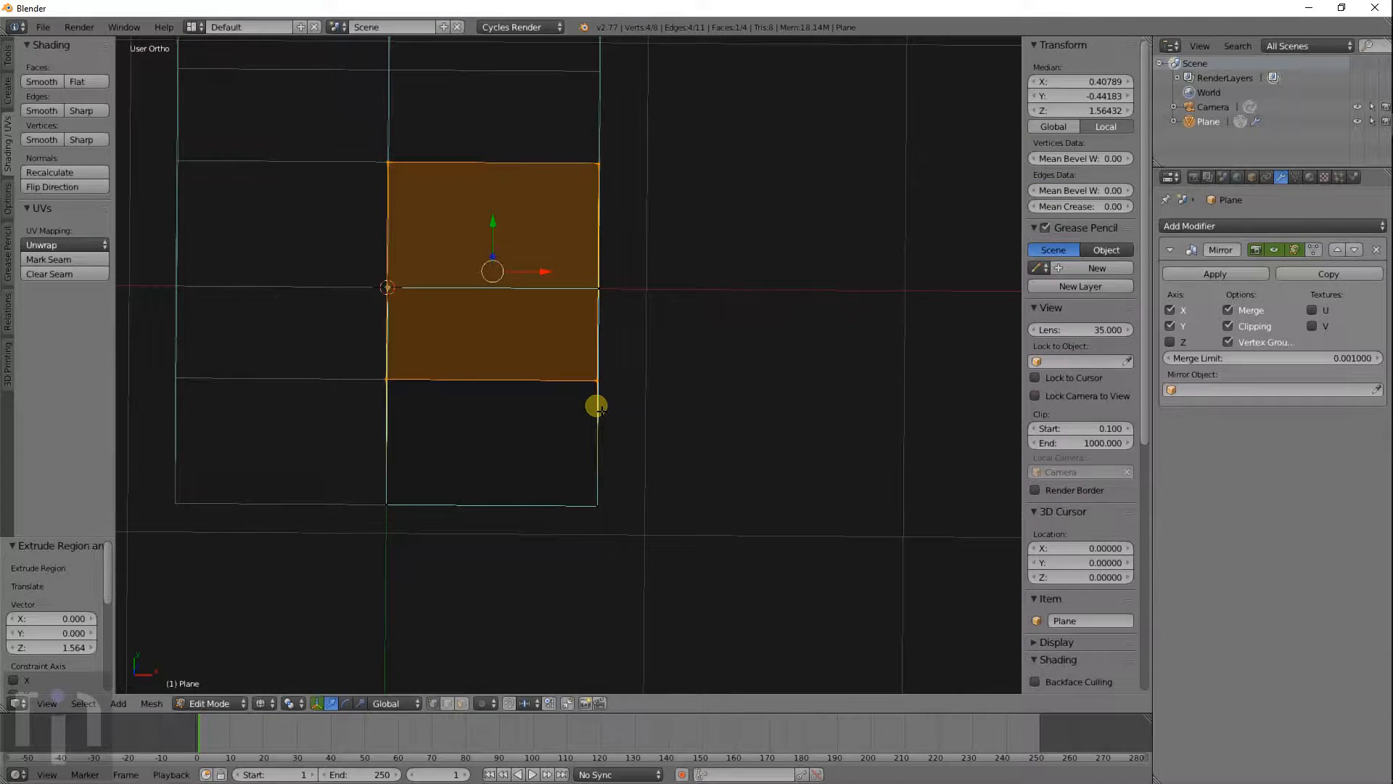
# Step: Add two centred single loop cuts to the block, one halving it along Y and one along X
pyautogui.press('KP_1')
pyautogui.press('KP_7')
pyautogui.press('KP_3')
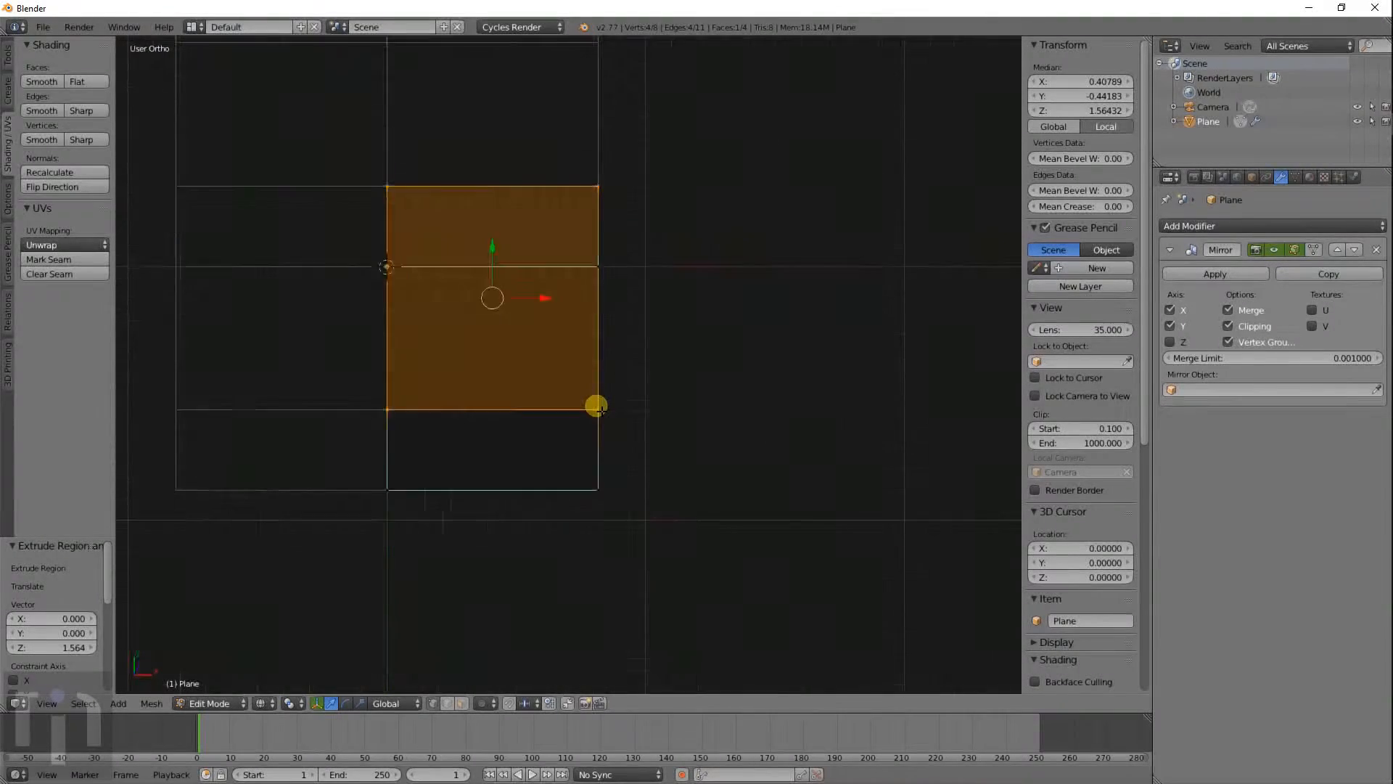
pyautogui.hotkey('ctrl', 'r')
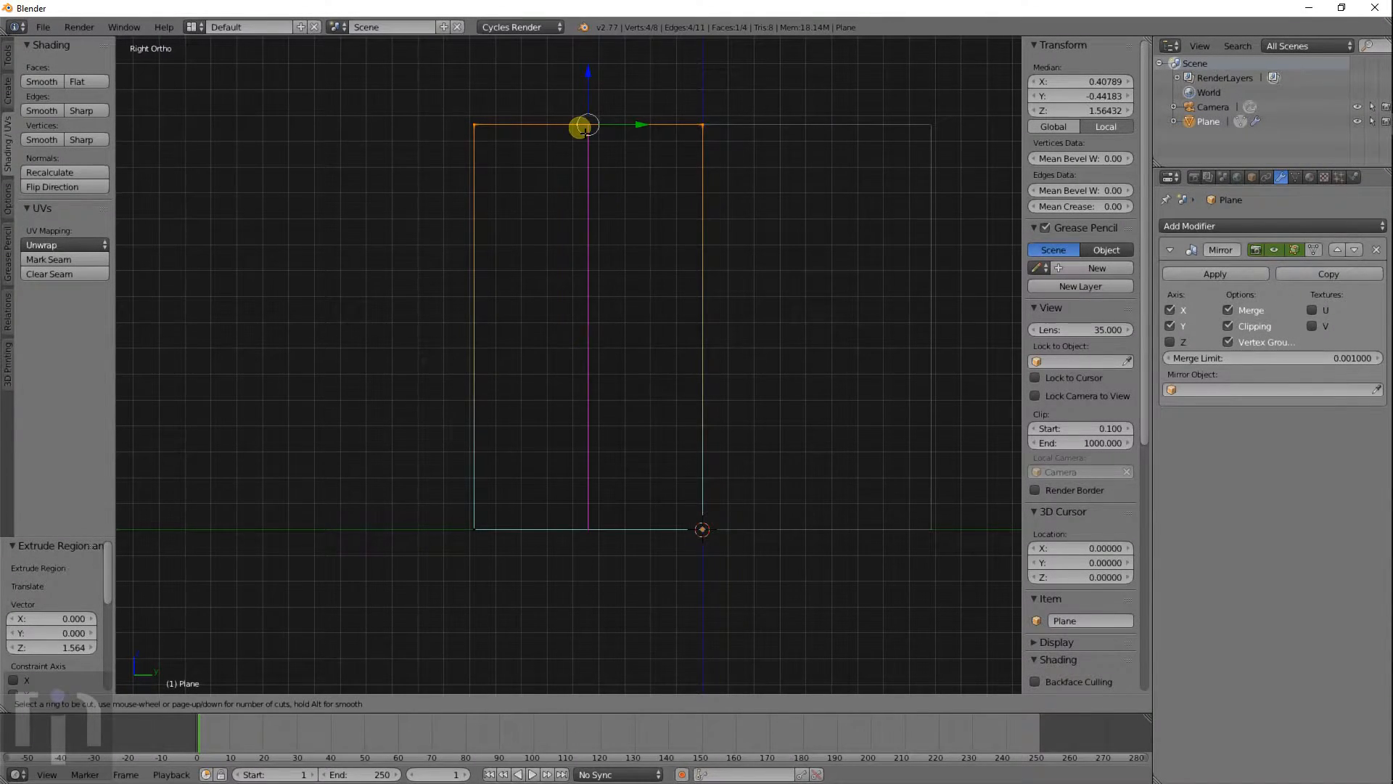
pyautogui.doubleClick(581, 126)
pyautogui.moveTo(647, 280); pyautogui.dragTo(430, 246, button='middle')
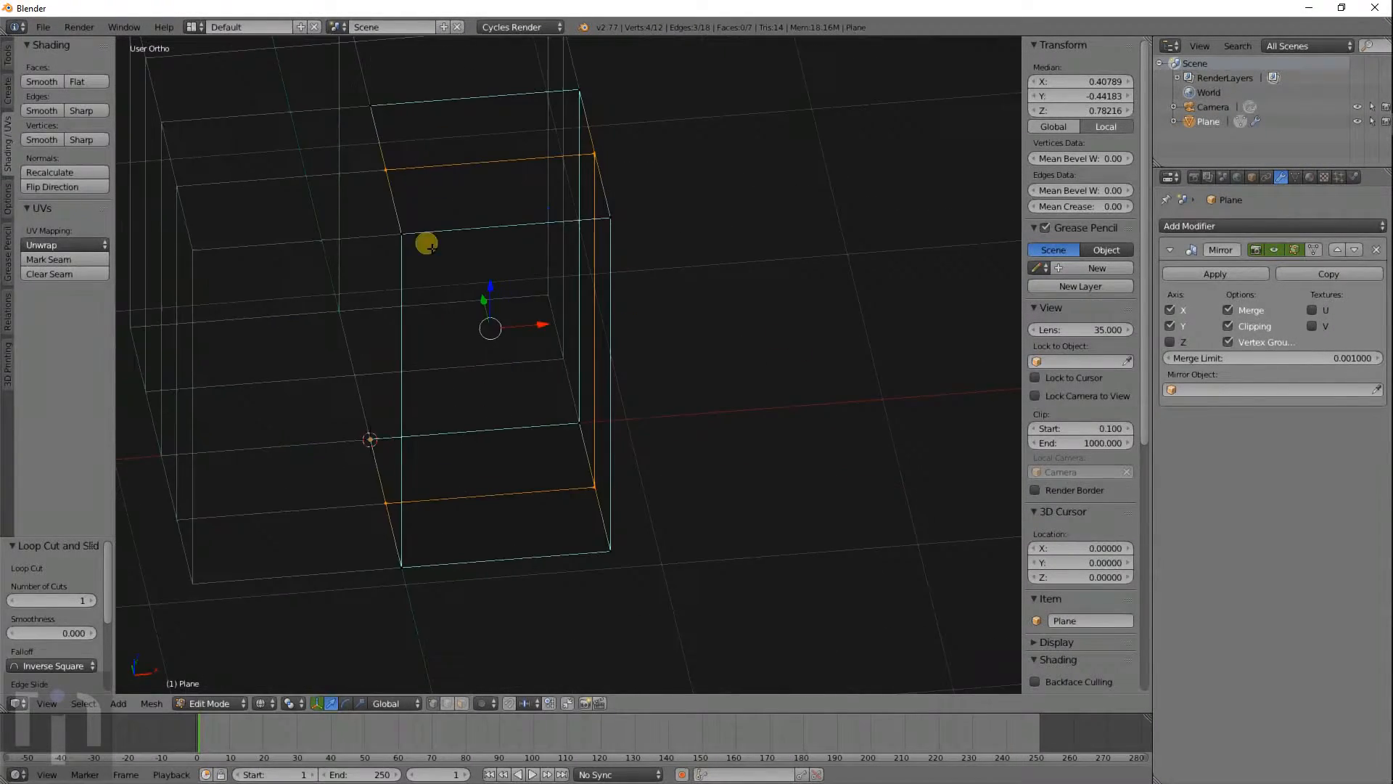
pyautogui.hotkey('ctrl', 'r')
pyautogui.doubleClick(488, 152)
pyautogui.moveTo(489, 152); pyautogui.dragTo(548, 247, button='middle')
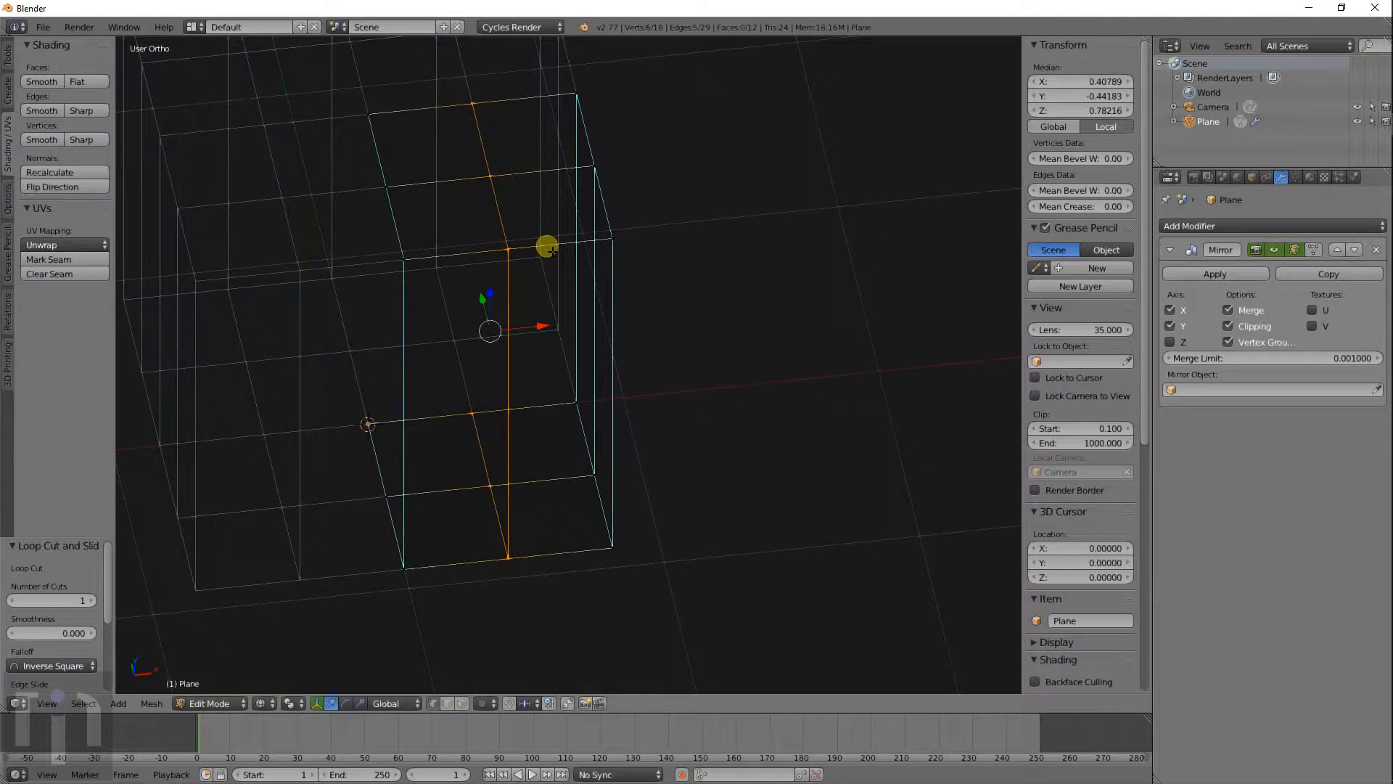
# Step: Select the outer corner column at +X/-Y from the top view and extrude it diagonally outward, making the mirrored object about 2.48 by 2.62
pyautogui.press('KP_7')
pyautogui.press('a')
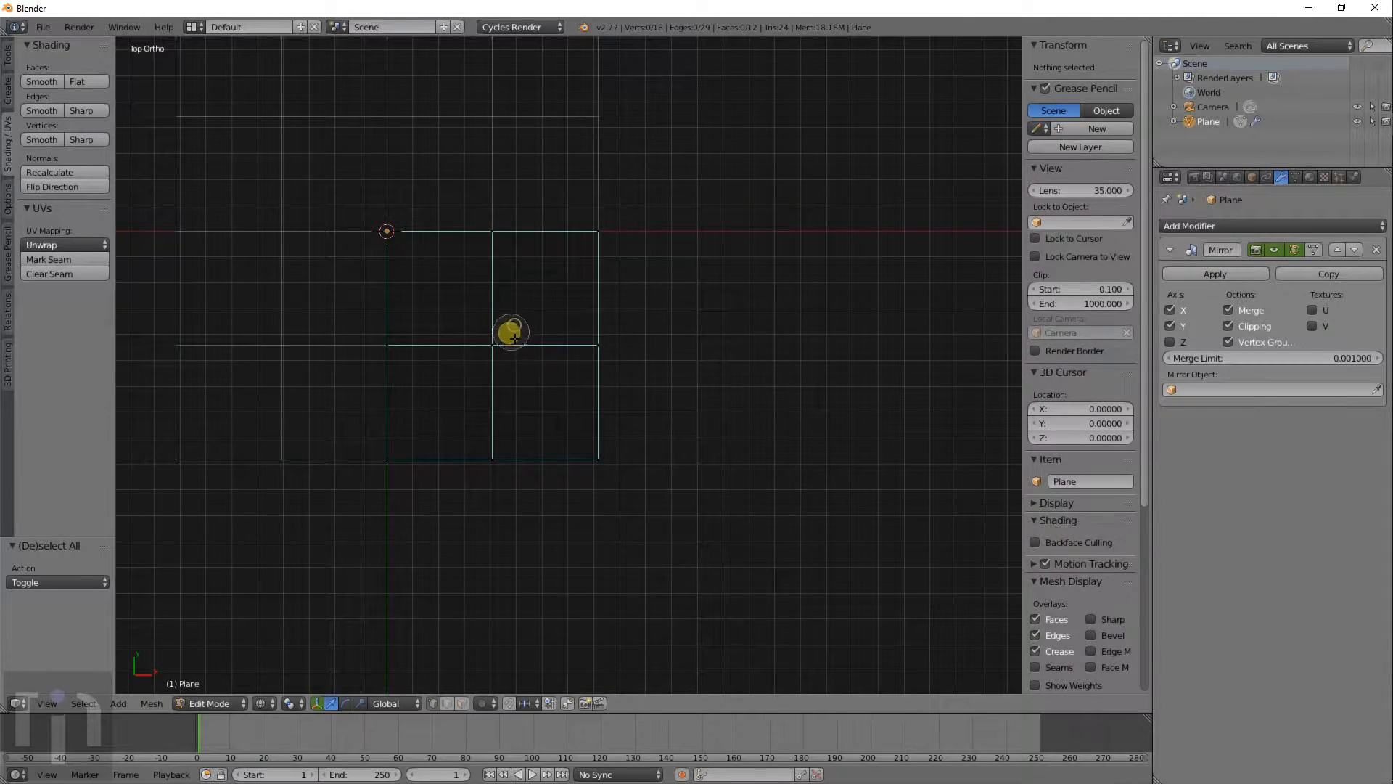
pyautogui.click(511, 334)
pyautogui.keyDown('shift'); pyautogui.click(504, 458); pyautogui.keyUp('shift')
pyautogui.keyDown('shift'); pyautogui.click(578, 463); pyautogui.keyUp('shift')
pyautogui.keyDown('shift'); pyautogui.click(603, 356); pyautogui.keyUp('shift')
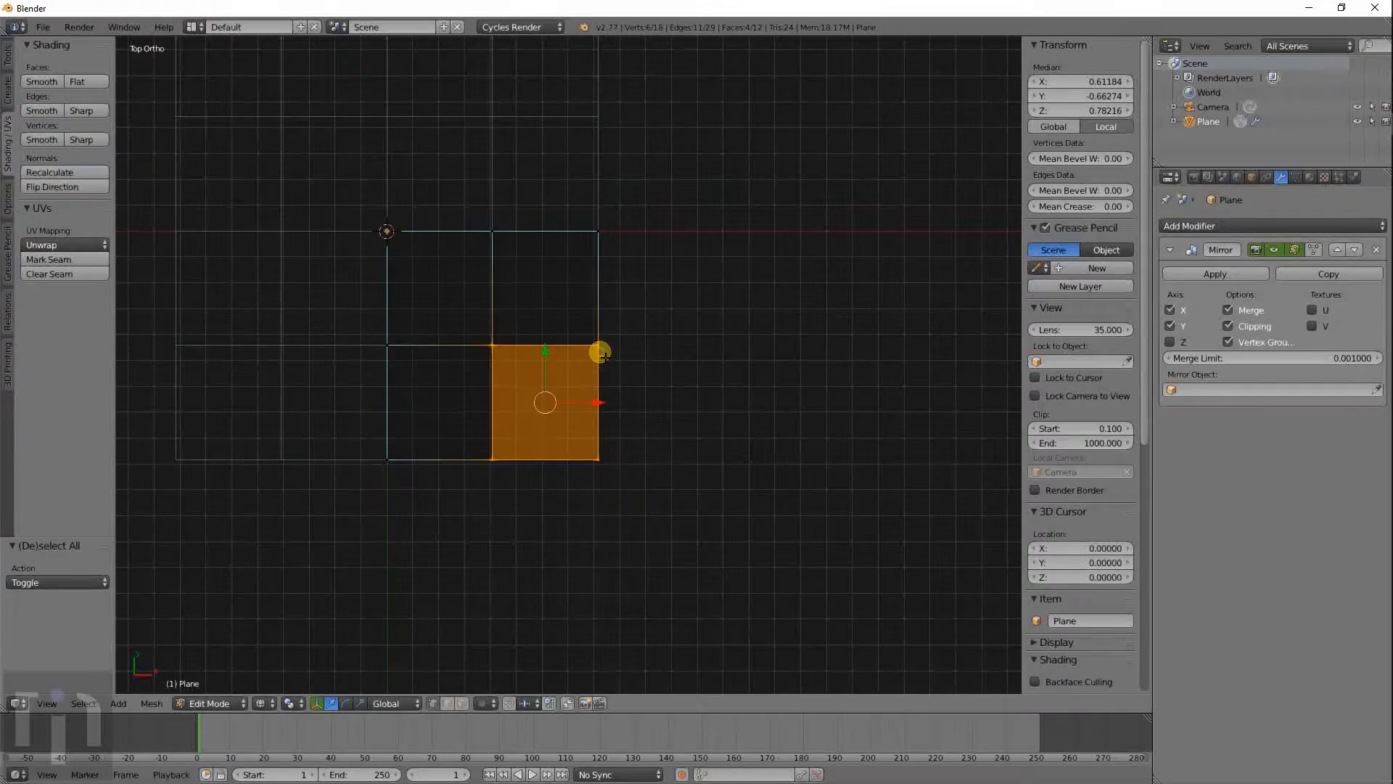
pyautogui.press('e')
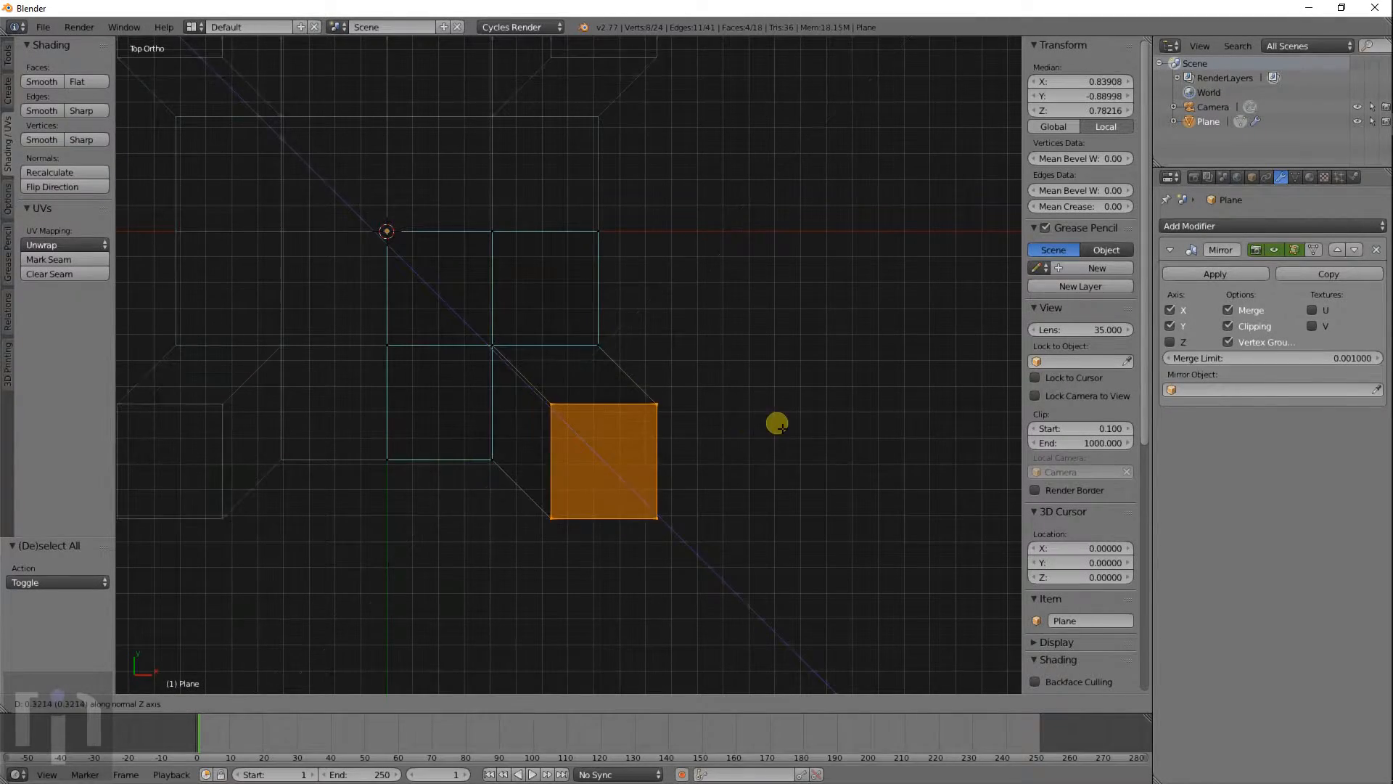
pyautogui.click(826, 486)
# Step: Display the object in solid shading and apply the Mirror modifier in Object Mode
pyautogui.moveTo(824, 485)
pyautogui.mouseDown(button='middle')
pyautogui.moveTo(830, 351)
pyautogui.moveTo(868, 389)
pyautogui.moveTo(914, 402)
pyautogui.moveTo(846, 418)
pyautogui.moveTo(765, 395)
pyautogui.moveTo(569, 283)
pyautogui.moveTo(559, 218)
pyautogui.moveTo(529, 278)
pyautogui.moveTo(566, 283)
pyautogui.mouseUp(button='middle')
pyautogui.press('z')
pyautogui.press('Tab')
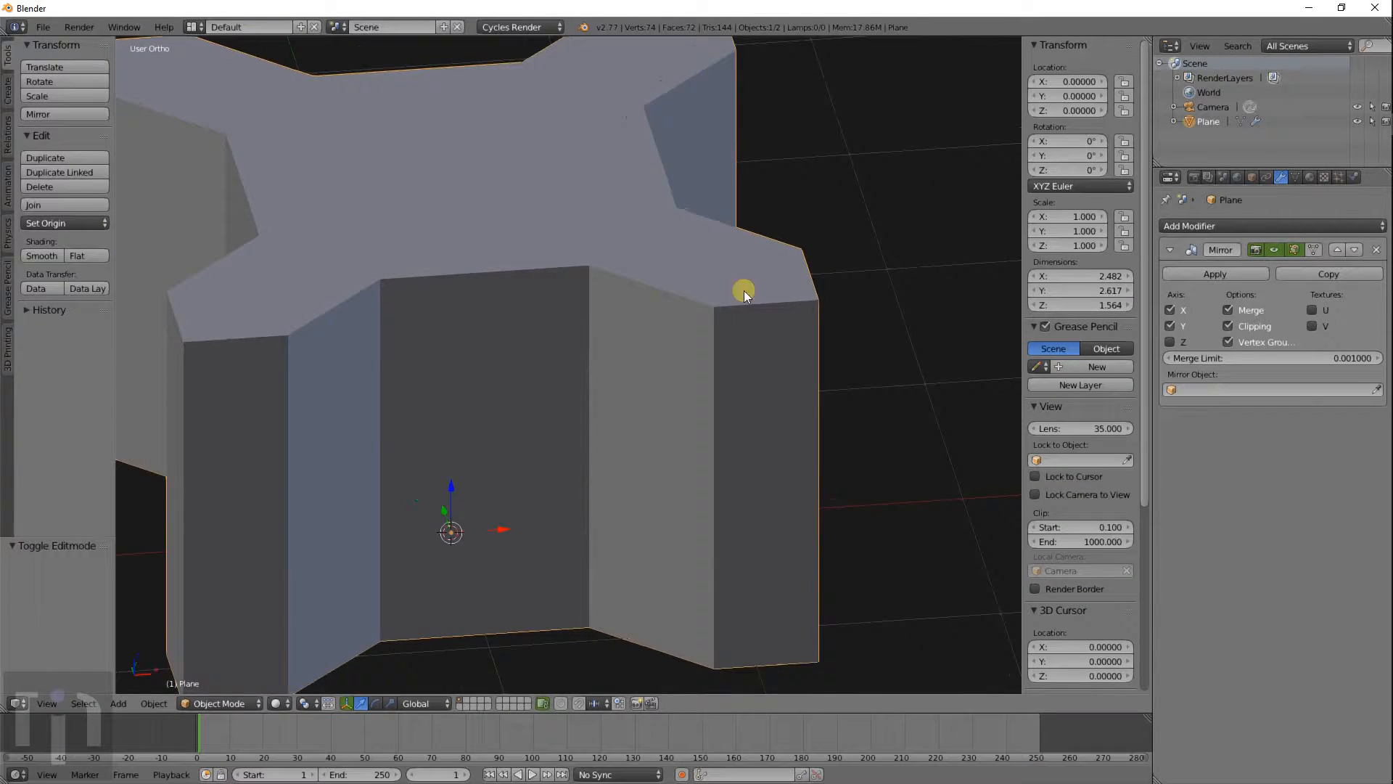
pyautogui.click(1191, 277)
# Step: Select the whole applied mesh in Edit Mode and run Remove Doubles on it
pyautogui.press('a')
pyautogui.rightClick(517, 237)
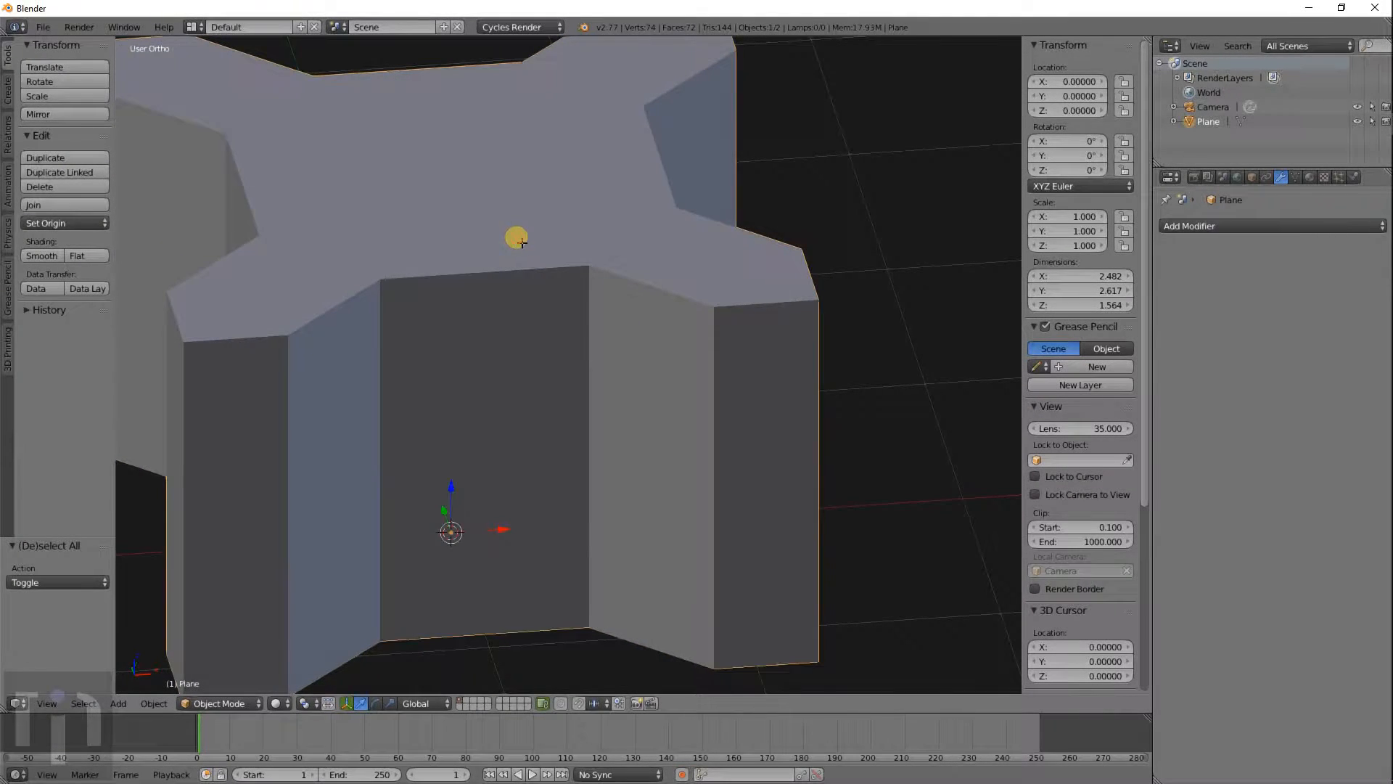
pyautogui.press('Tab')
pyautogui.keyDown('shift'); pyautogui.moveTo(477, 246); pyautogui.dragTo(536, 256, button='middle'); pyautogui.keyUp('shift')
pyautogui.press('a')
pyautogui.press('a')
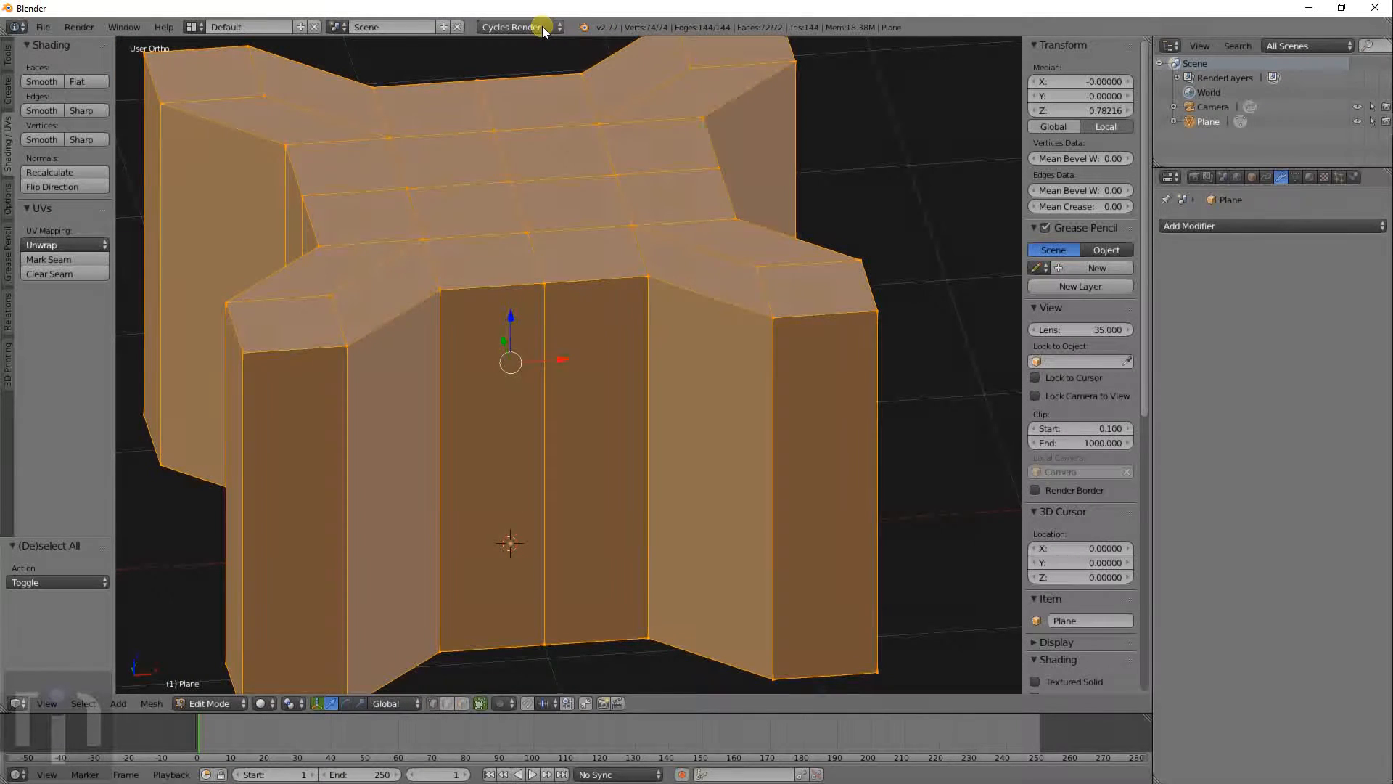
pyautogui.press('w')
pyautogui.click(589, 154)
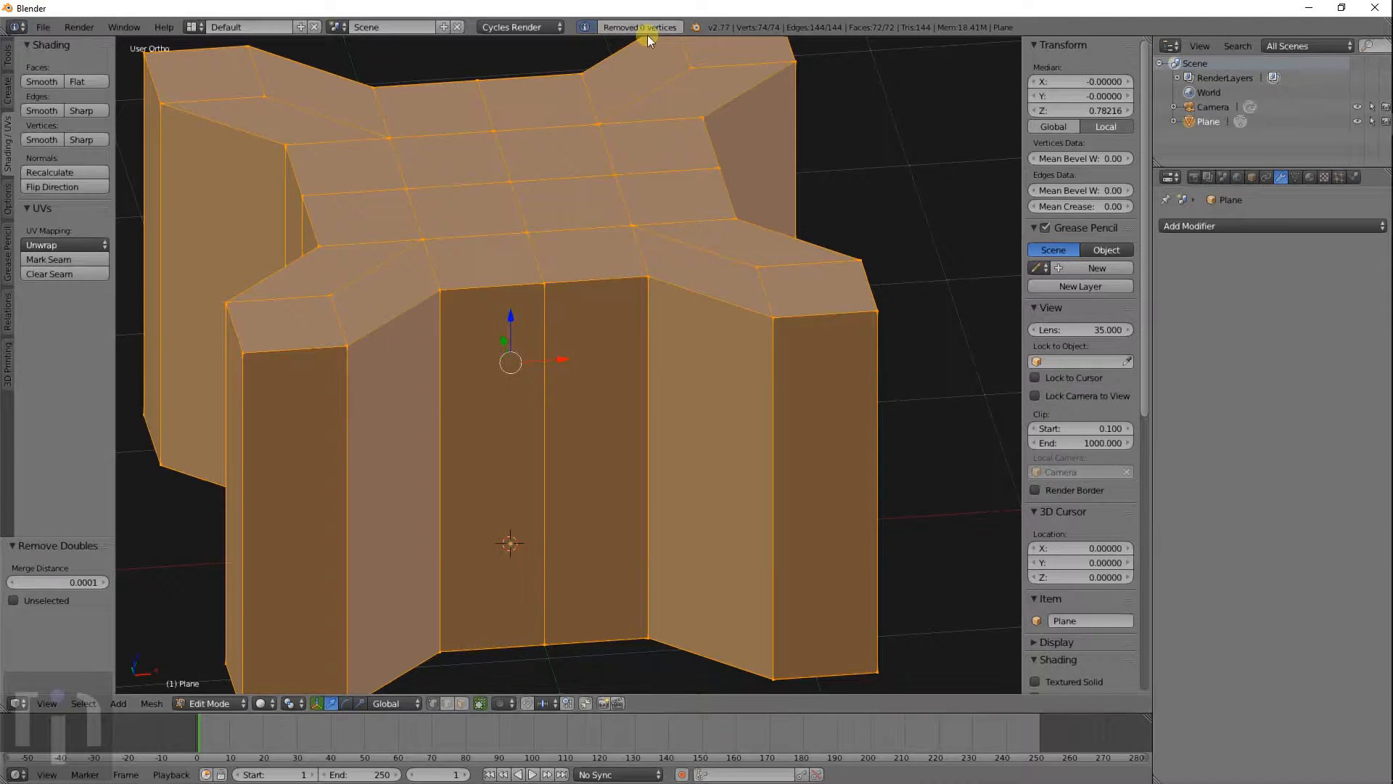
# Step: Inspect the cleaned mesh from several angles and delete the whole star-shaped object in Object Mode
pyautogui.press('Tab')
pyautogui.press('Tab')
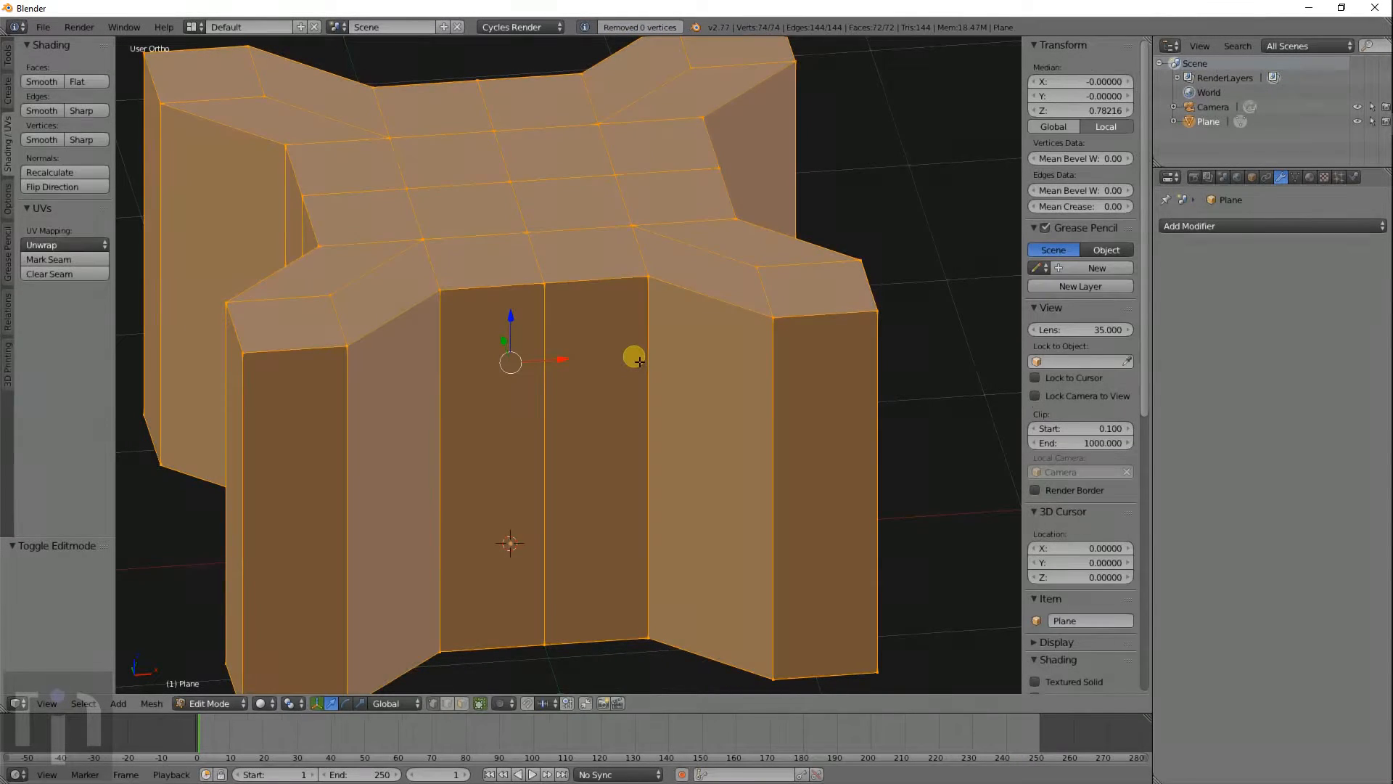
pyautogui.moveTo(724, 335); pyautogui.dragTo(483, 529, button='middle')
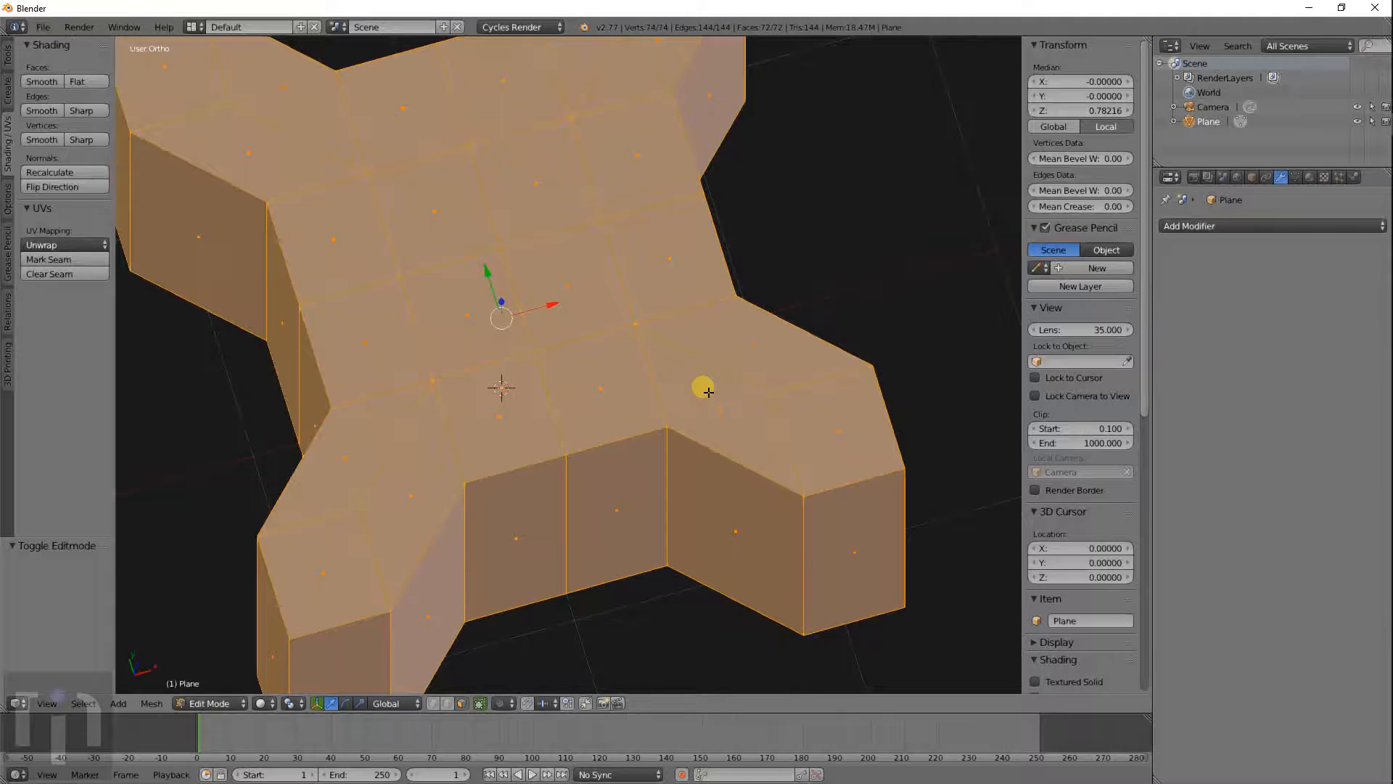
pyautogui.moveTo(767, 440); pyautogui.dragTo(640, 374, button='middle')
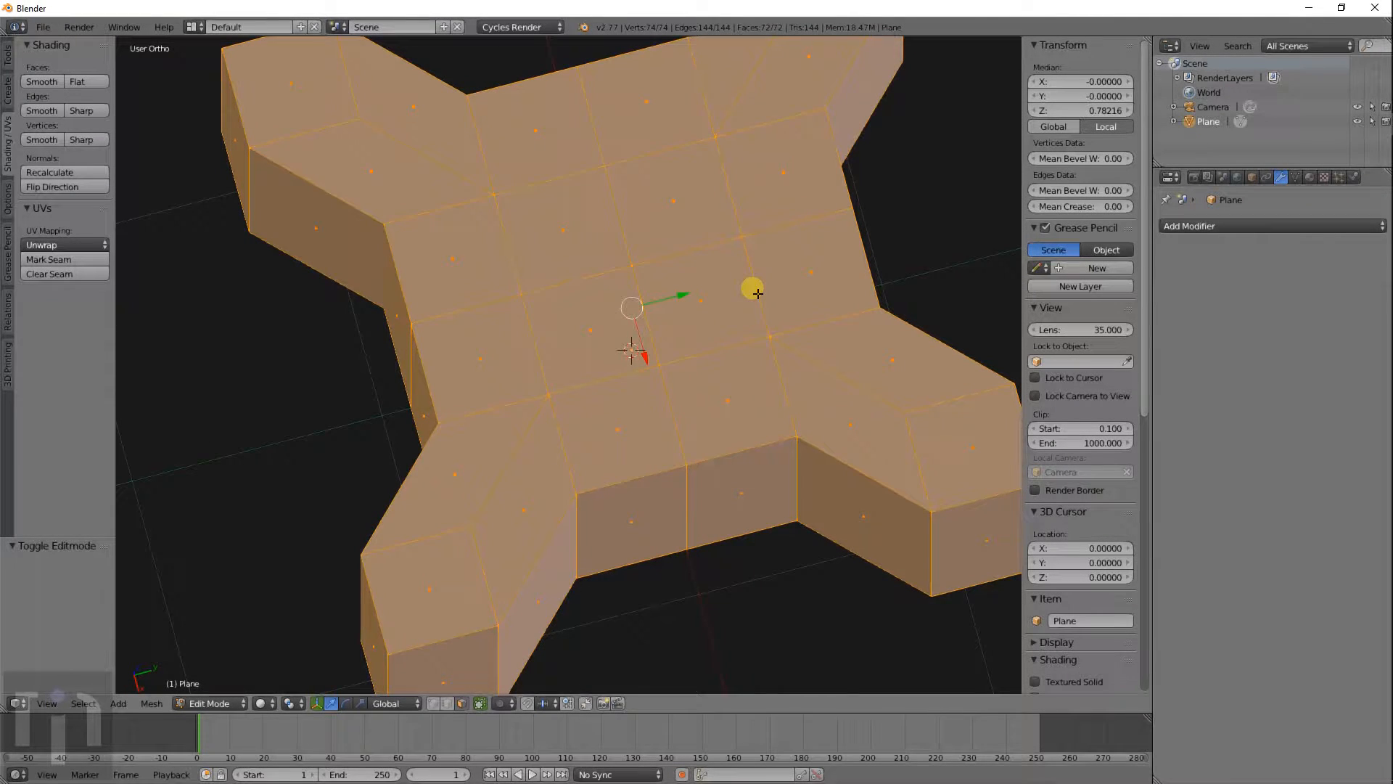
pyautogui.moveTo(685, 323); pyautogui.dragTo(783, 314, button='middle')
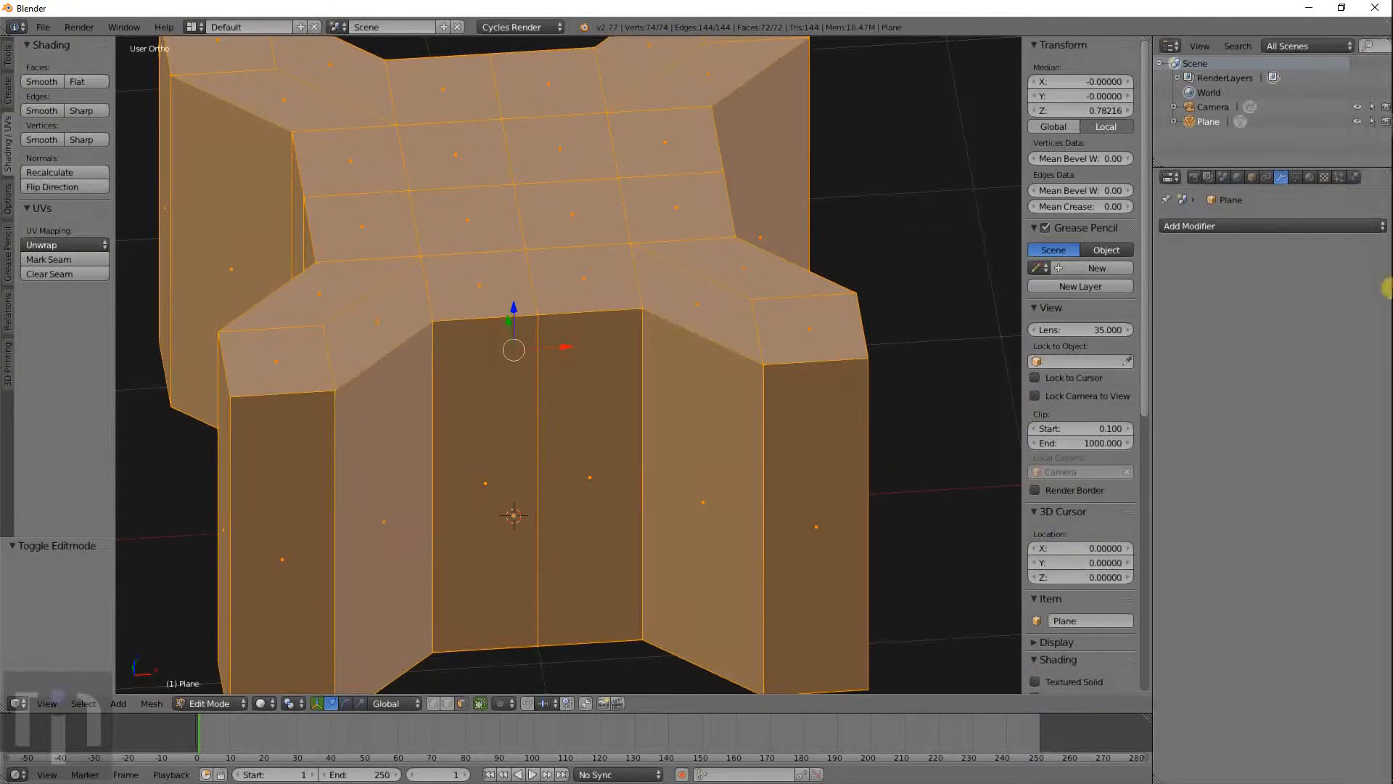
pyautogui.scroll(-5, 698, 284)
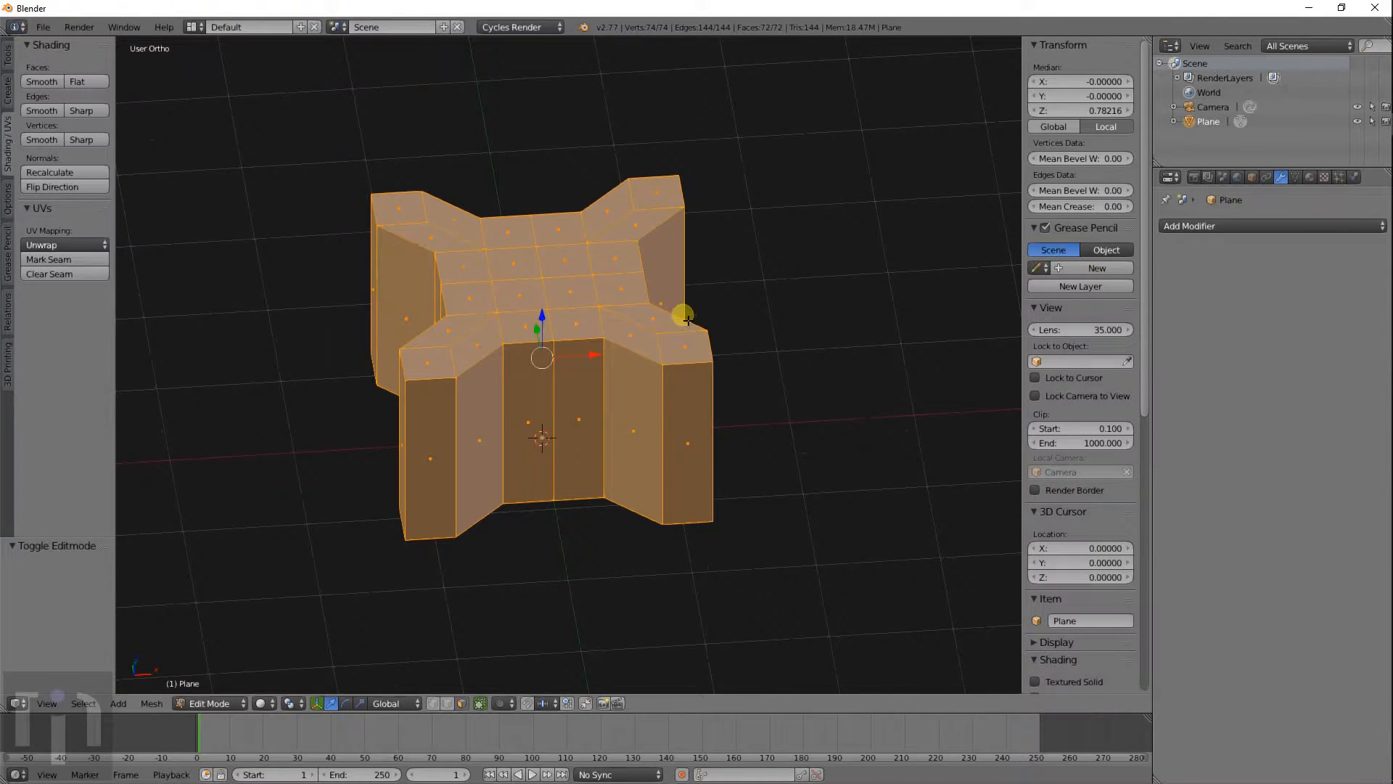
pyautogui.press('x')
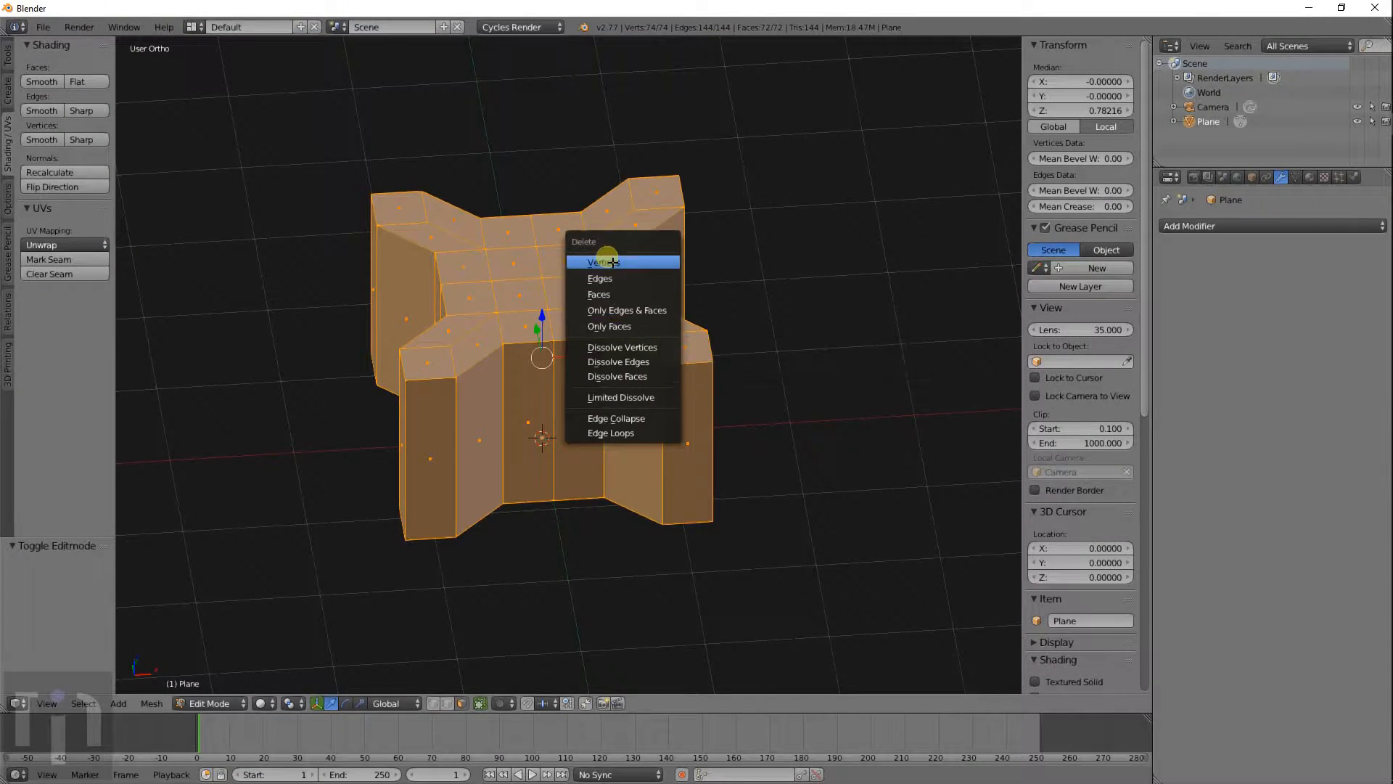
pyautogui.press('Tab')
pyautogui.press('x')
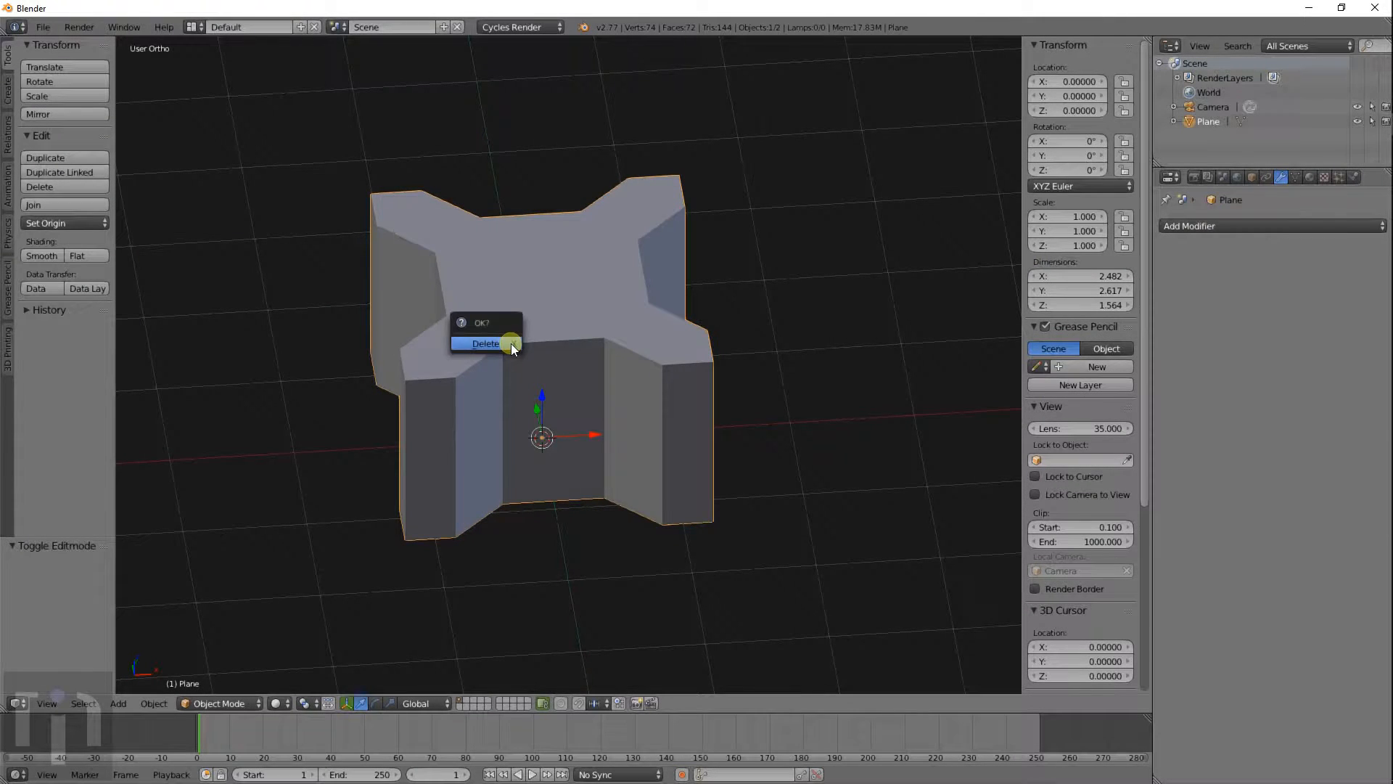
pyautogui.click(508, 342)
# Step: Add an Ico Sphere mesh with 2 subdivisions and size 1.000
pyautogui.moveTo(638, 366); pyautogui.dragTo(517, 376, button='middle')
pyautogui.hotkey('shift', 'a')
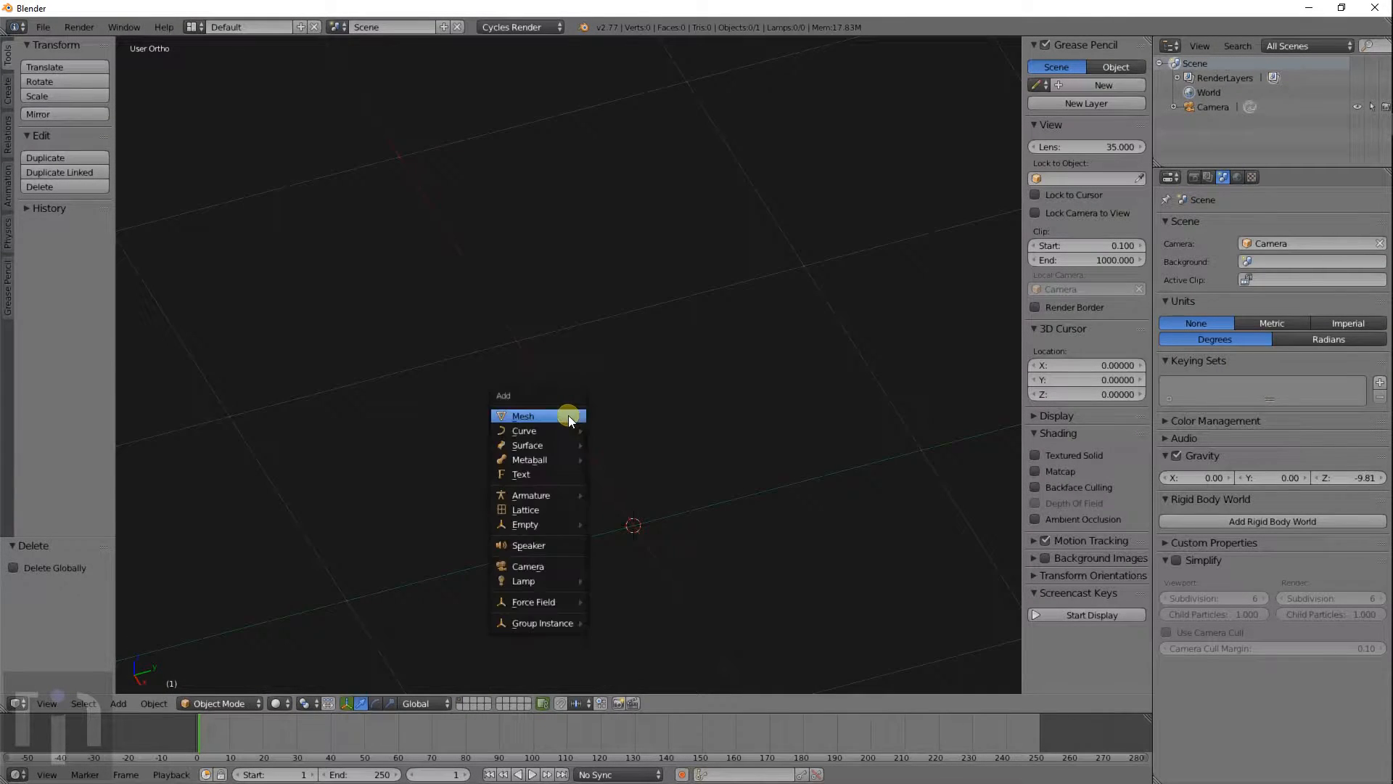
pyautogui.moveTo(571, 416)
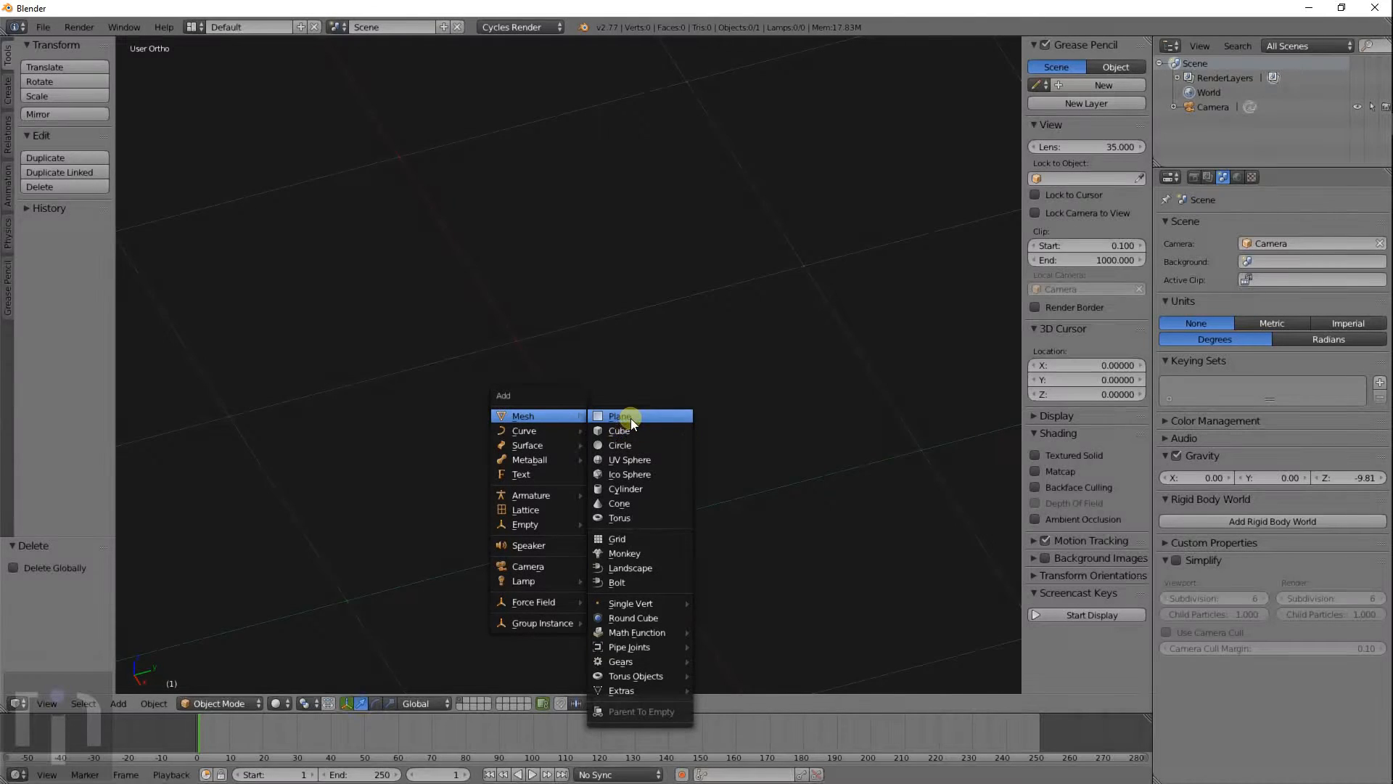
pyautogui.click(630, 473)
pyautogui.scroll(-2, 682, 479)
pyautogui.press('Right')
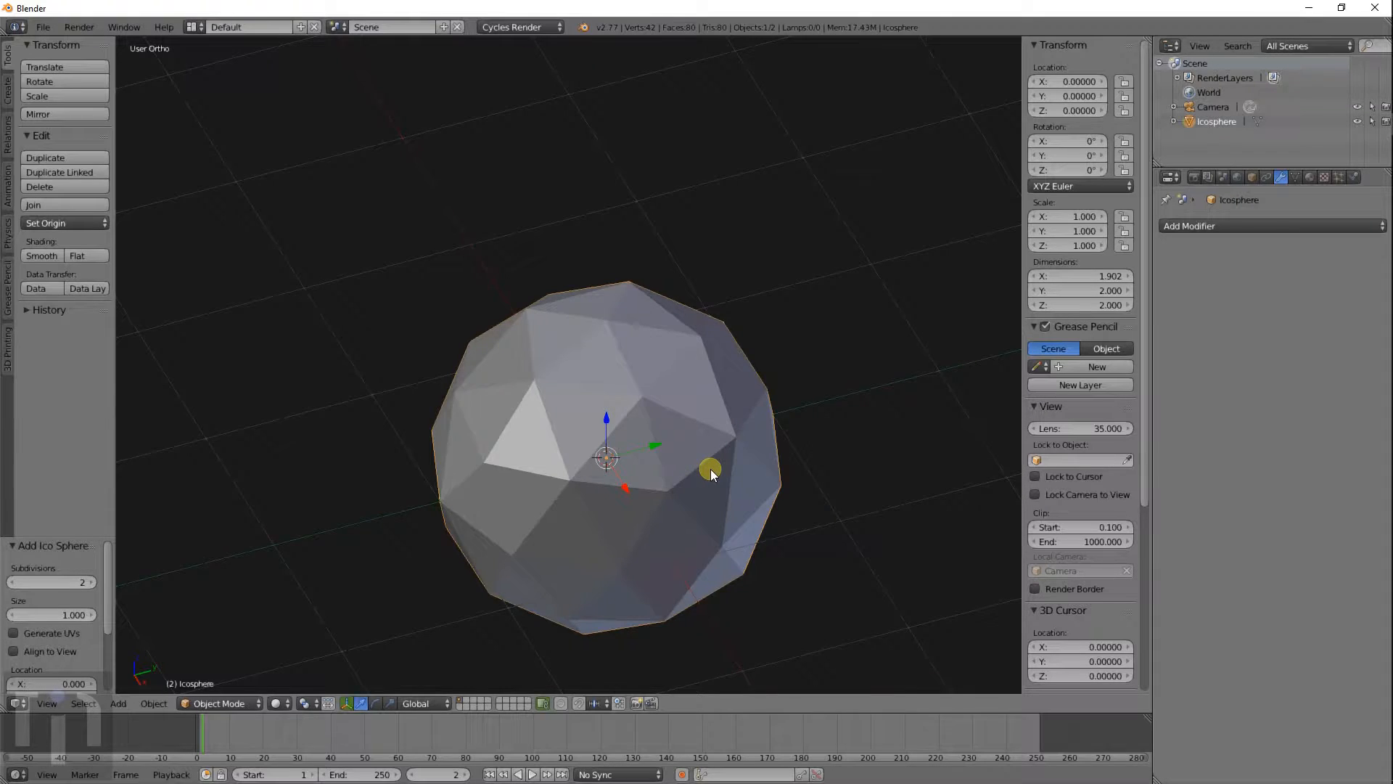
# Step: Add a Mirror modifier on the X and Y axes to the icosphere and edit its mesh in wireframe top view
pyautogui.press('KP_7')
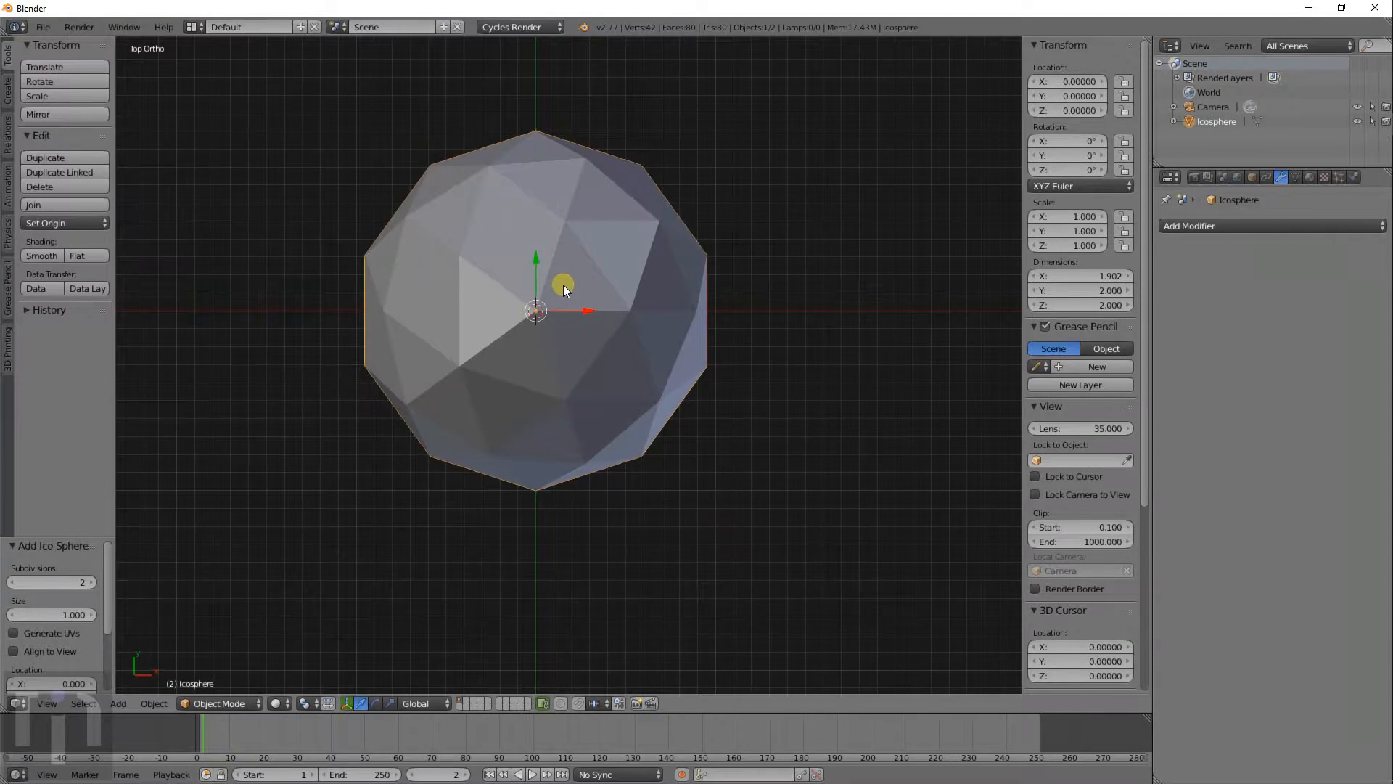
pyautogui.press('Tab')
pyautogui.press('Tab')
pyautogui.click(1209, 225)
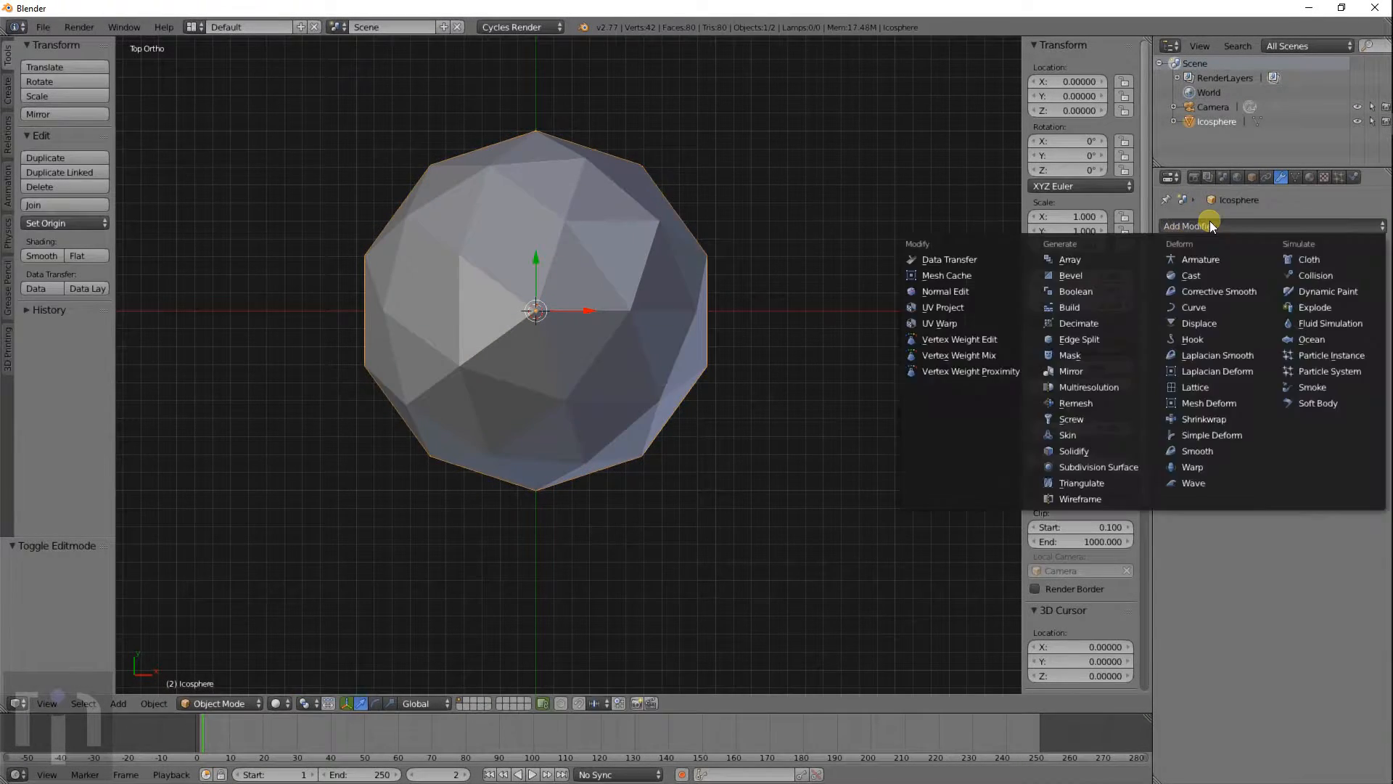
pyautogui.click(1070, 370)
pyautogui.press('Tab')
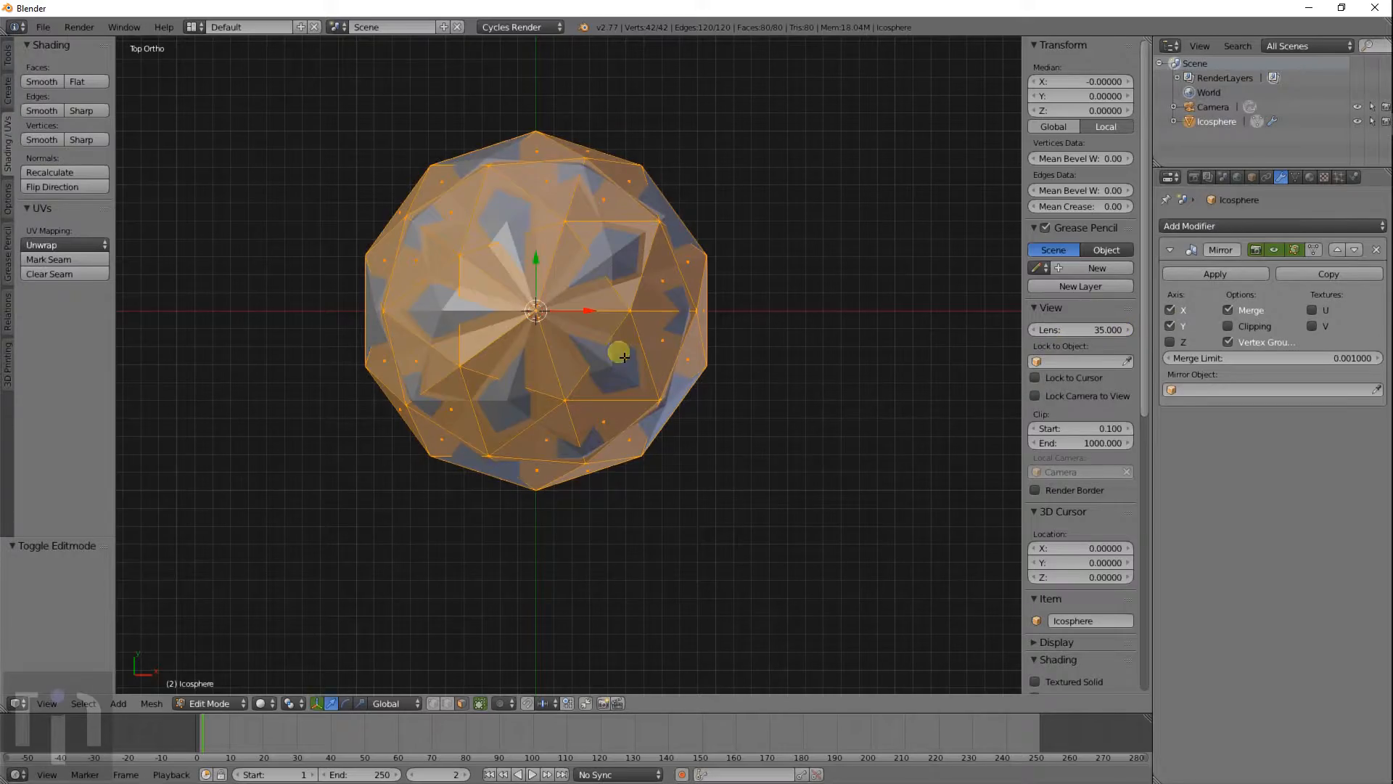
pyautogui.press('z')
# Step: Try to move the whole mesh away from the mirror centre with the modifier's Clipping off
pyautogui.press('g')
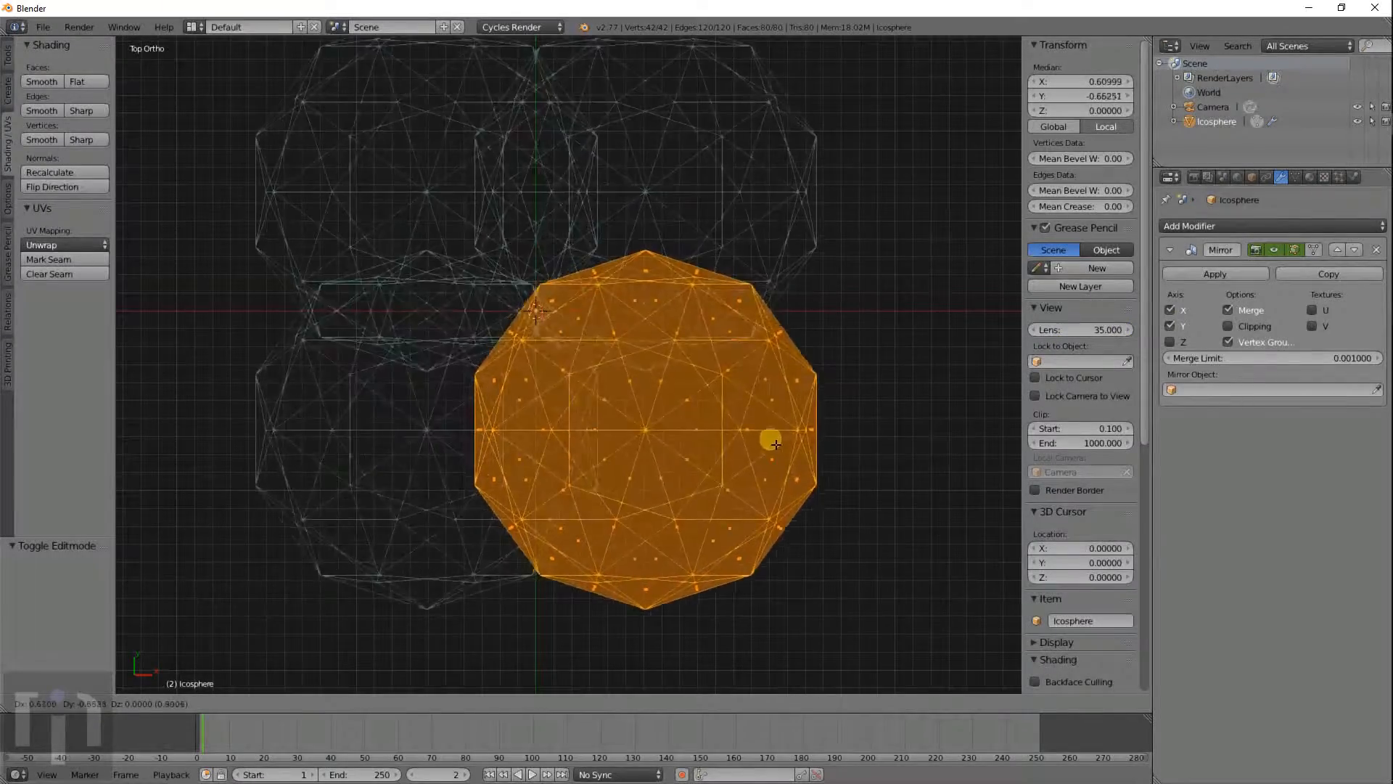
pyautogui.rightClick(827, 491)
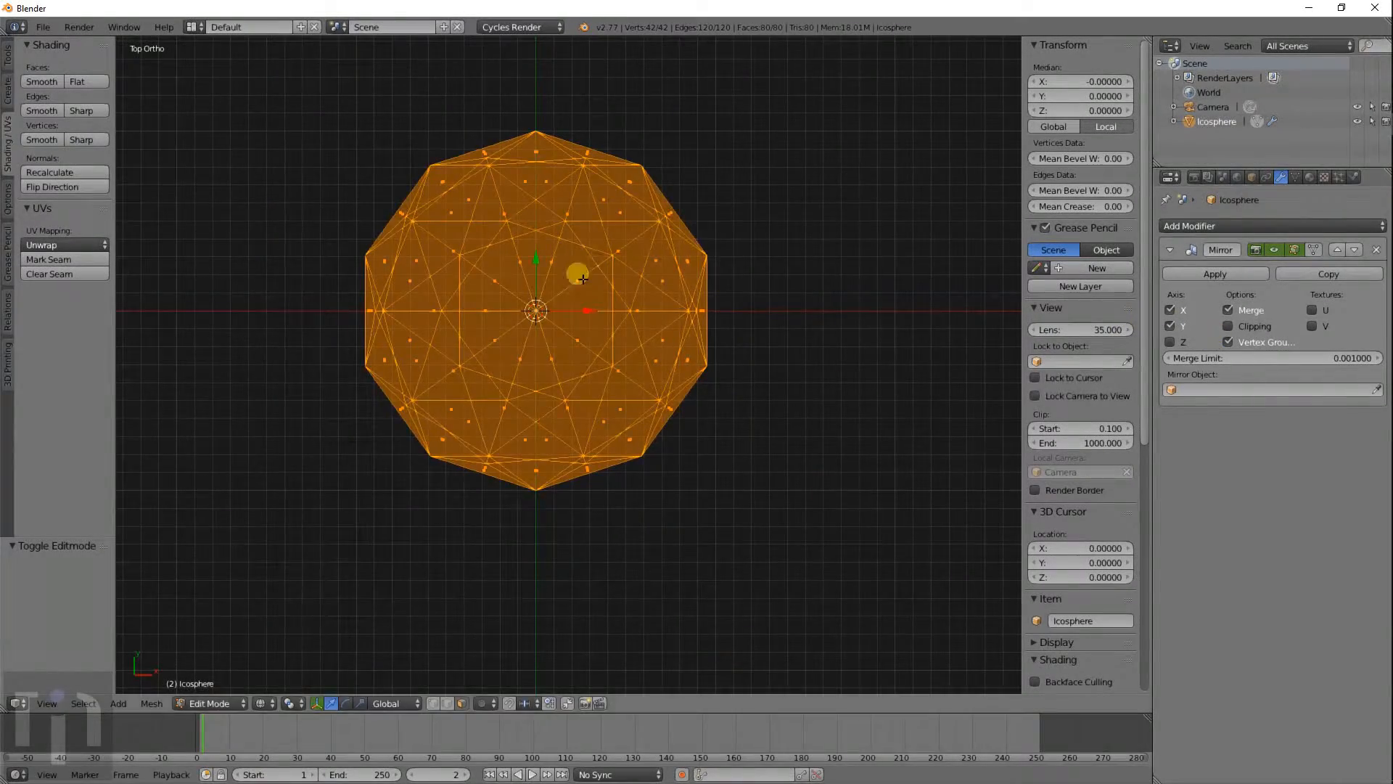
pyautogui.press('g')
pyautogui.rightClick(820, 491)
# Step: Turn on Clipping in the Mirror modifier and move the whole mesh toward positive X and negative Y
pyautogui.press('g')
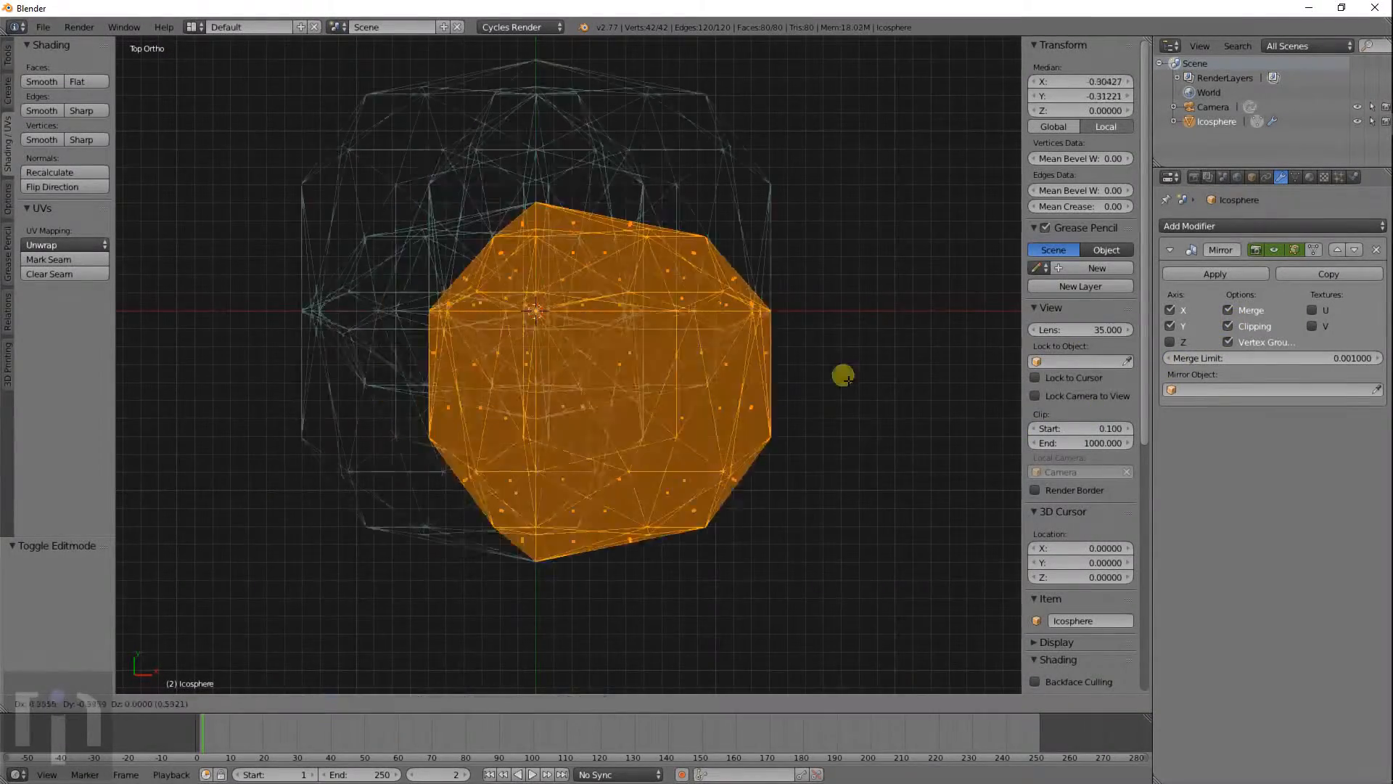
pyautogui.rightClick(778, 346)
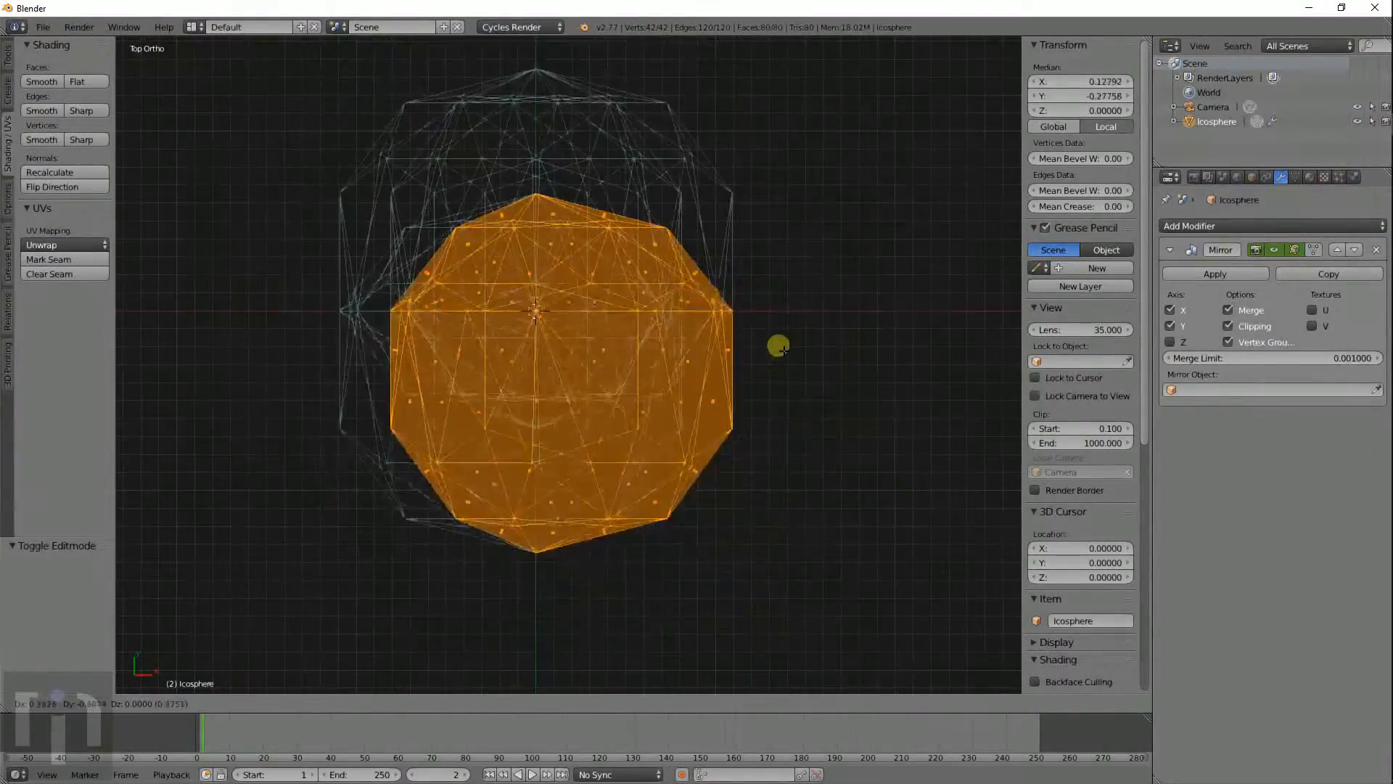
pyautogui.press('g')
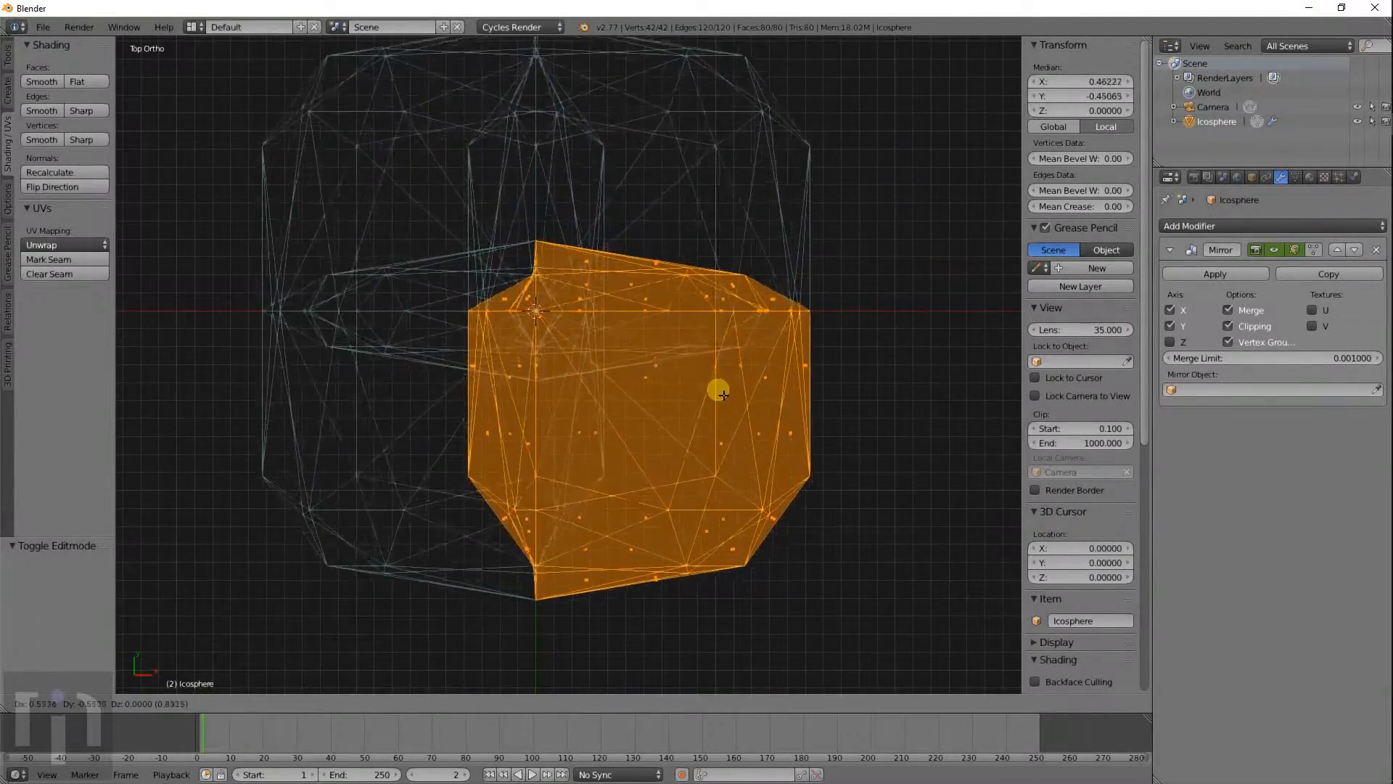
pyautogui.click(794, 473)
# Step: Examine the clipped mirror shape in Object Mode, in both solid and wireframe shading
pyautogui.press('Tab')
pyautogui.moveTo(801, 508)
pyautogui.mouseDown(button='middle')
pyautogui.moveTo(713, 372)
pyautogui.moveTo(729, 461)
pyautogui.moveTo(785, 496)
pyautogui.moveTo(870, 451)
pyautogui.moveTo(860, 398)
pyautogui.moveTo(747, 407)
pyautogui.moveTo(591, 467)
pyautogui.moveTo(637, 538)
pyautogui.mouseUp(button='middle')
pyautogui.press('z')
pyautogui.scroll(-4, 765, 446)
pyautogui.press('KP_7')
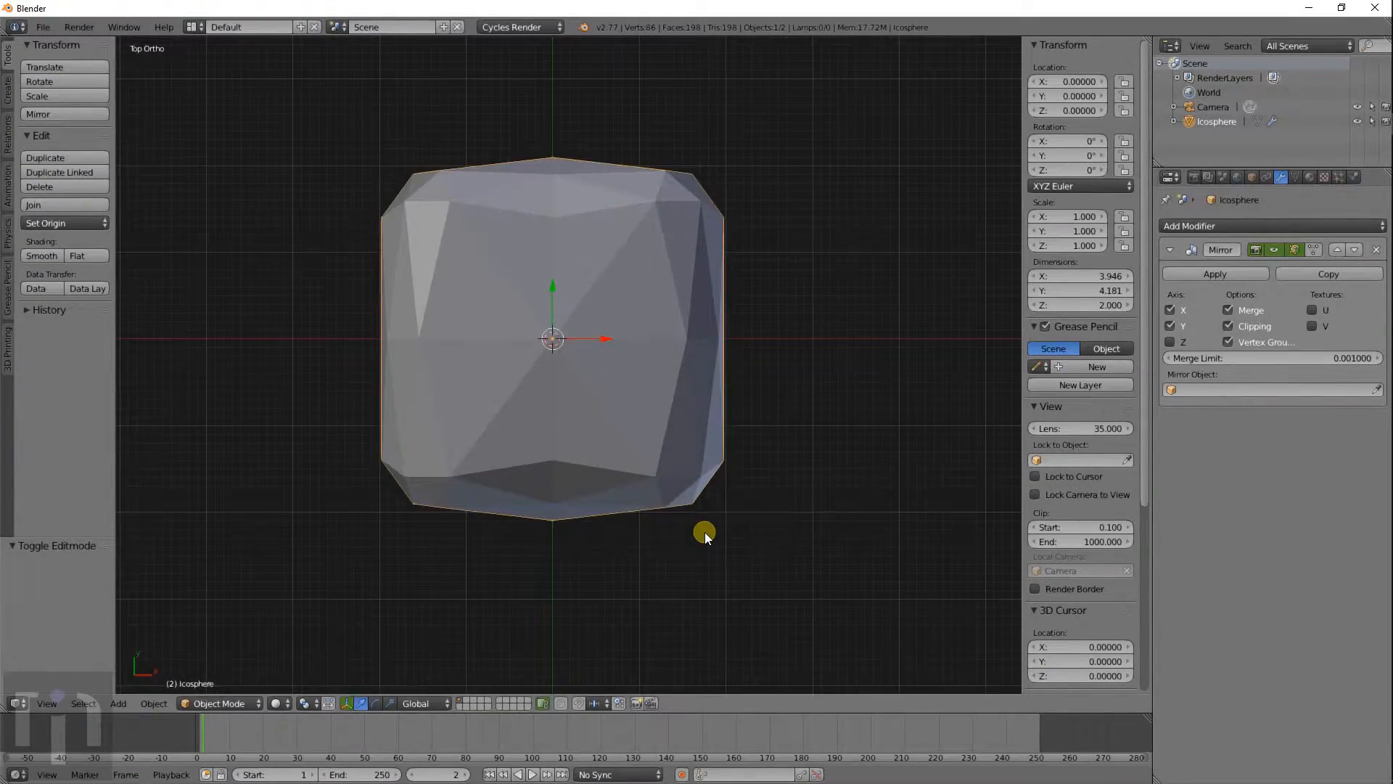
pyautogui.press('z')
pyautogui.scroll(3, 551, 436)
pyautogui.scroll(-2, 551, 436)
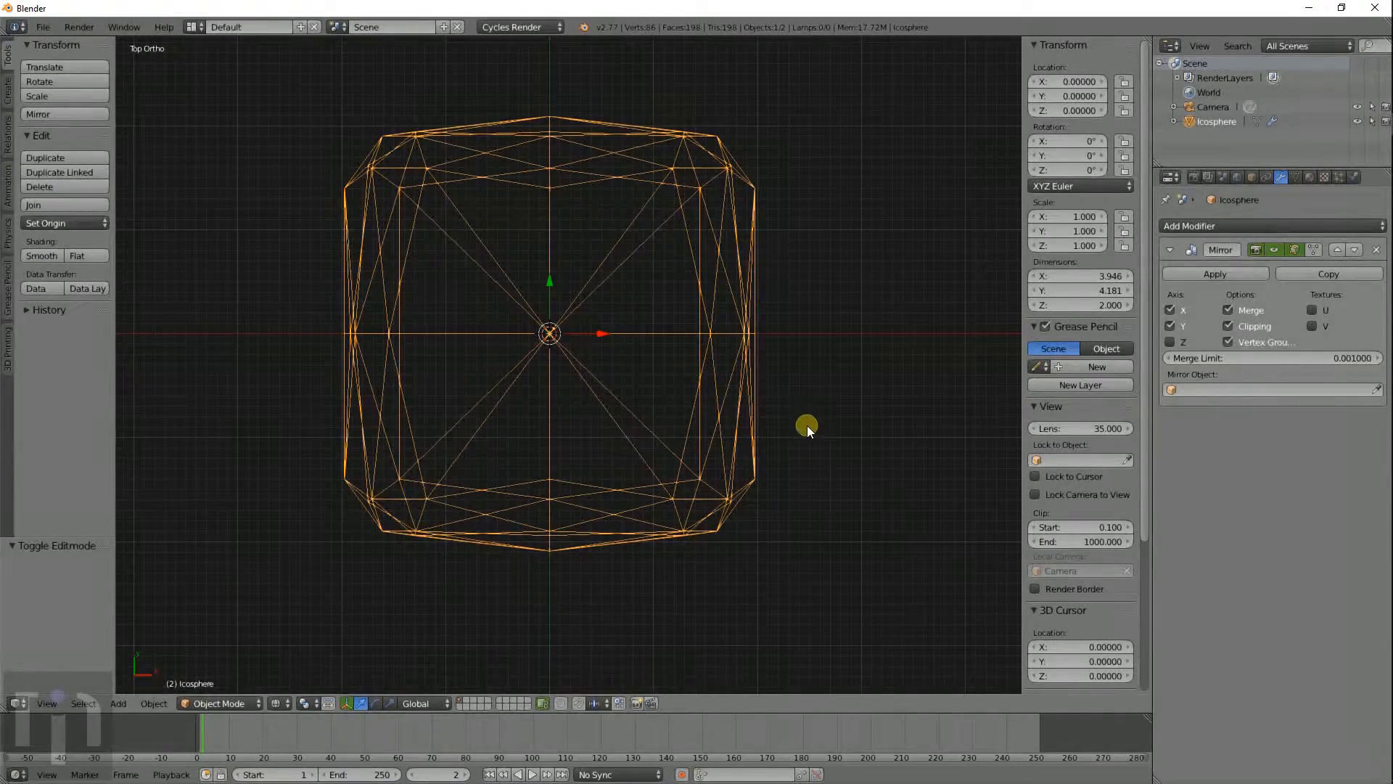
# Step: Move the mesh about -1.145 in X and 1.257 in Y against the mirror planes and display it in solid shading
pyautogui.press('Tab')
pyautogui.press('g')
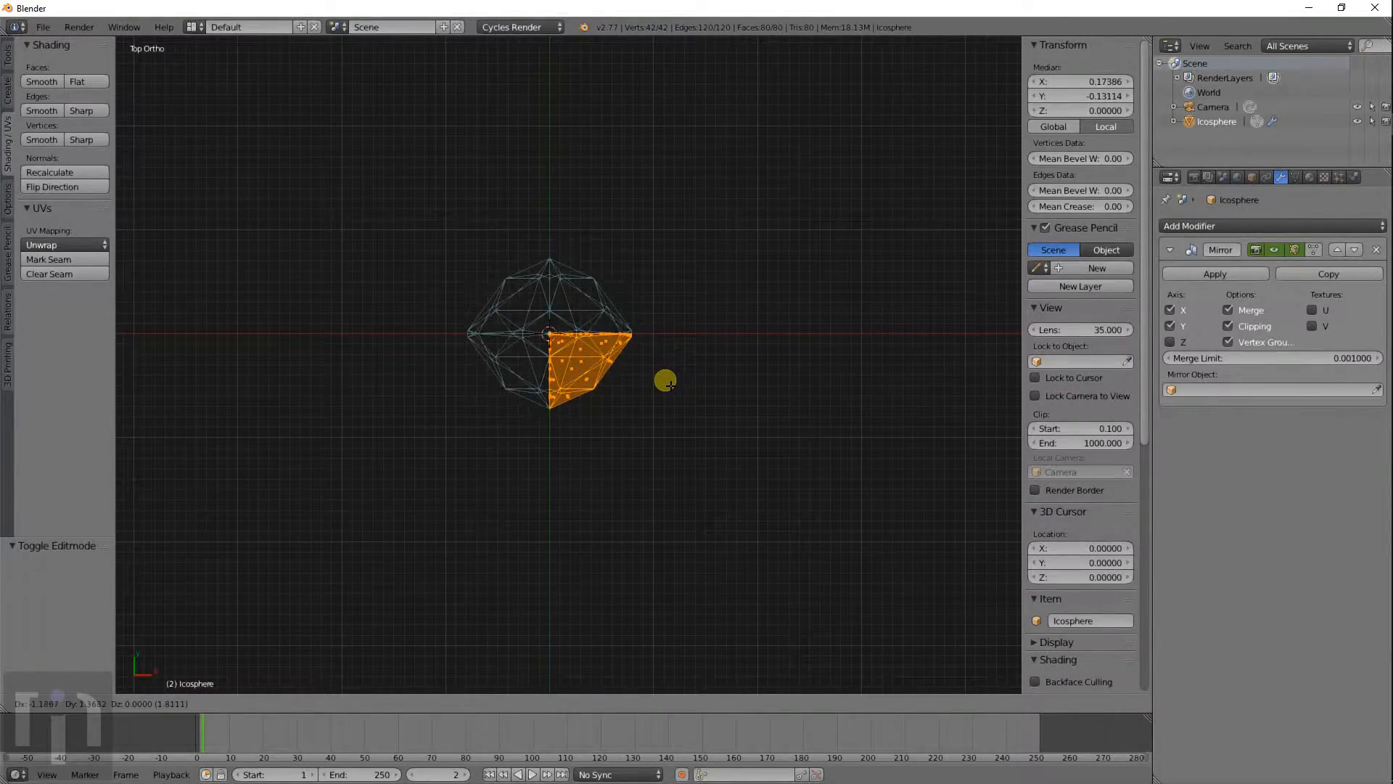
pyautogui.click(668, 388)
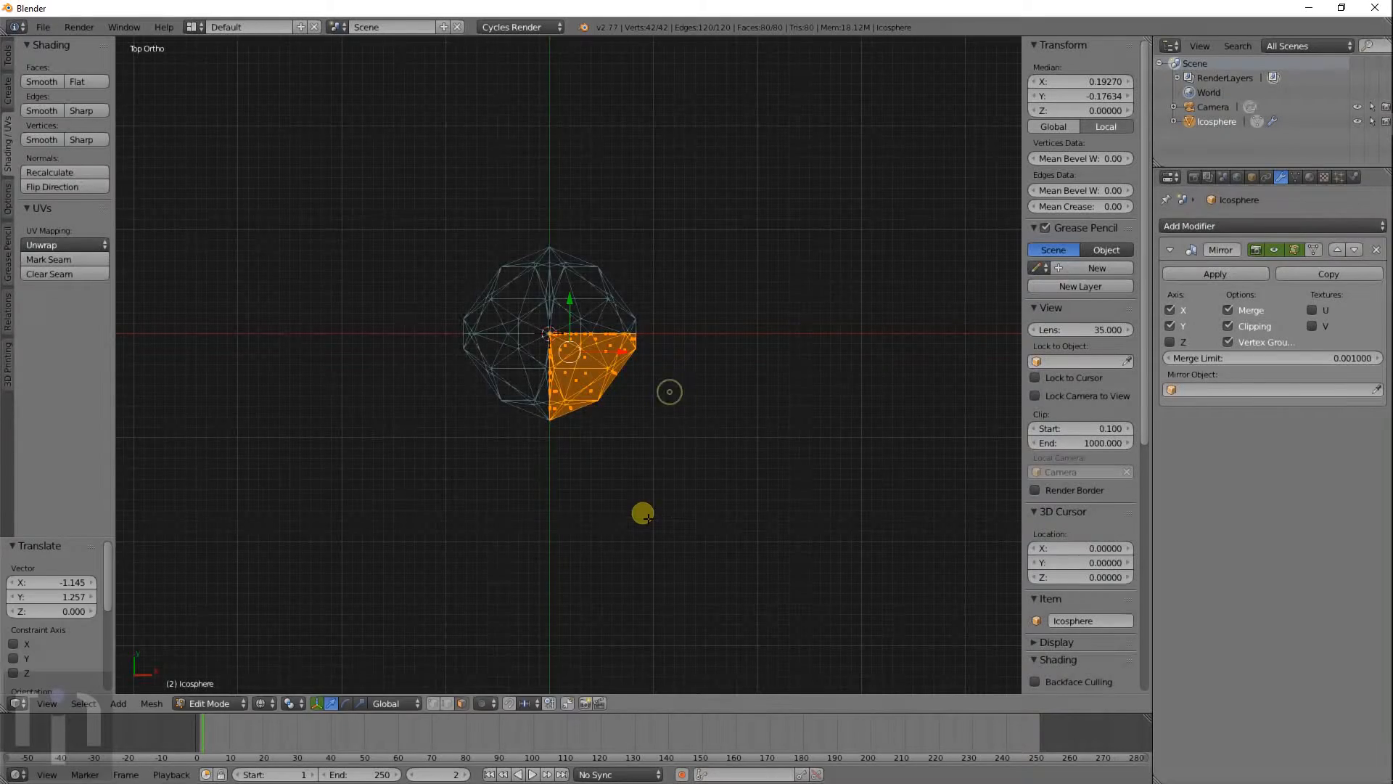
pyautogui.moveTo(642, 513); pyautogui.dragTo(637, 418, button='middle')
pyautogui.press('z')
pyautogui.scroll(6, 620, 583)
pyautogui.moveTo(628, 516)
pyautogui.mouseDown(button='middle')
pyautogui.moveTo(638, 445)
pyautogui.moveTo(656, 457)
pyautogui.moveTo(638, 528)
pyautogui.mouseUp(button='middle')
pyautogui.scroll(-4, 646, 533)
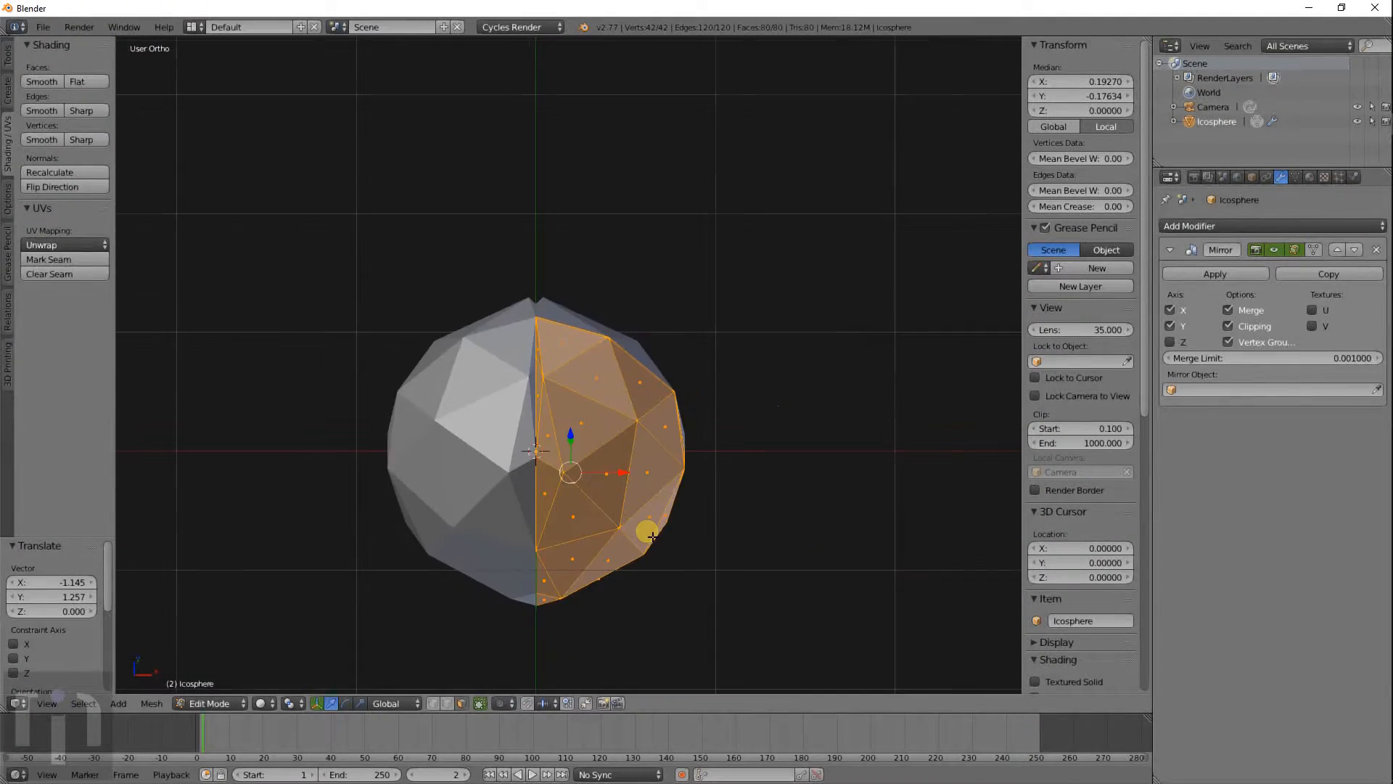
# Step: Shift the mesh by about 0.085, 0.078, 0.088 and turn off the Mirror modifier's Y axis
pyautogui.moveTo(662, 540)
pyautogui.mouseDown()
pyautogui.moveTo(763, 608)
pyautogui.moveTo(679, 520)
pyautogui.mouseUp()
pyautogui.moveTo(678, 519); pyautogui.dragTo(1156, 323, button='middle')
pyautogui.click(1169, 326)
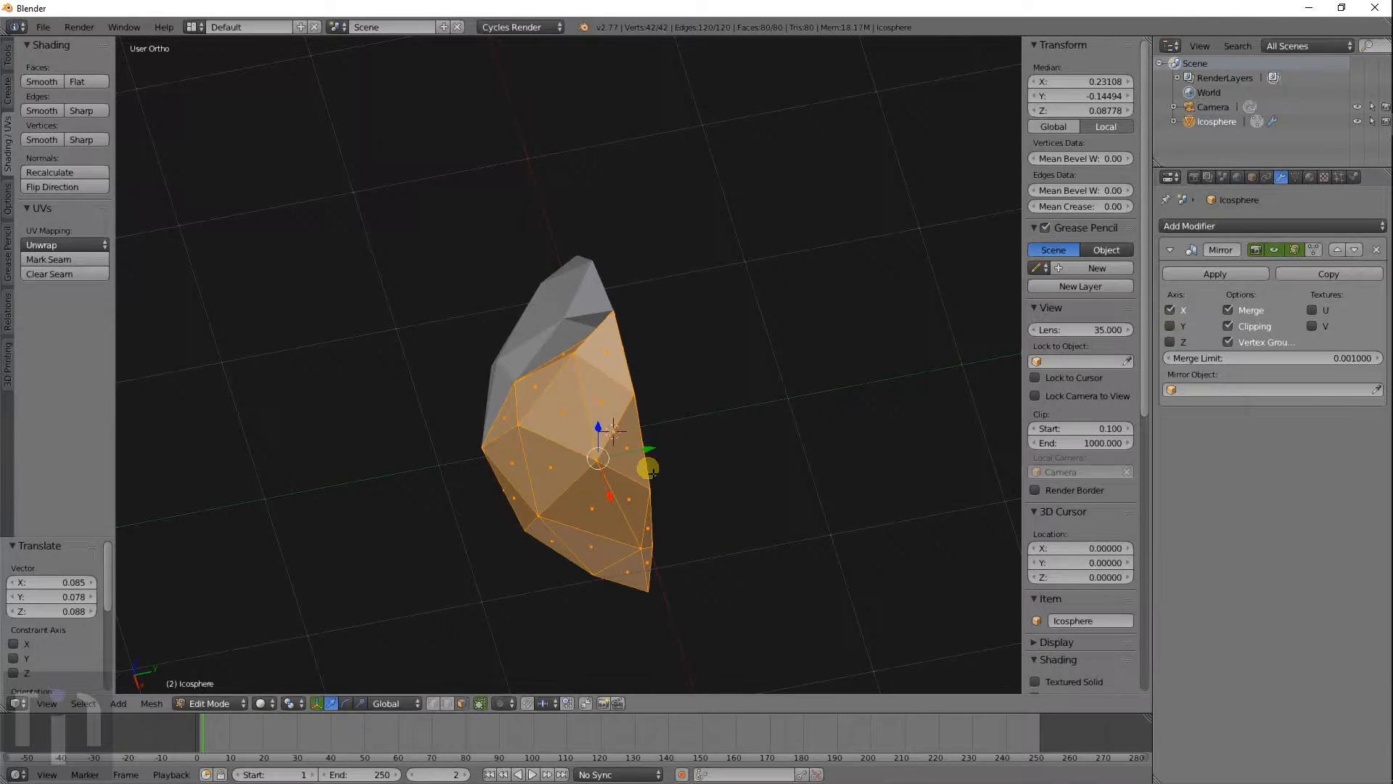
# Step: Try to pull the mesh away from the X mirror plane with Clipping still on
pyautogui.moveTo(646, 467); pyautogui.dragTo(840, 476, button='middle')
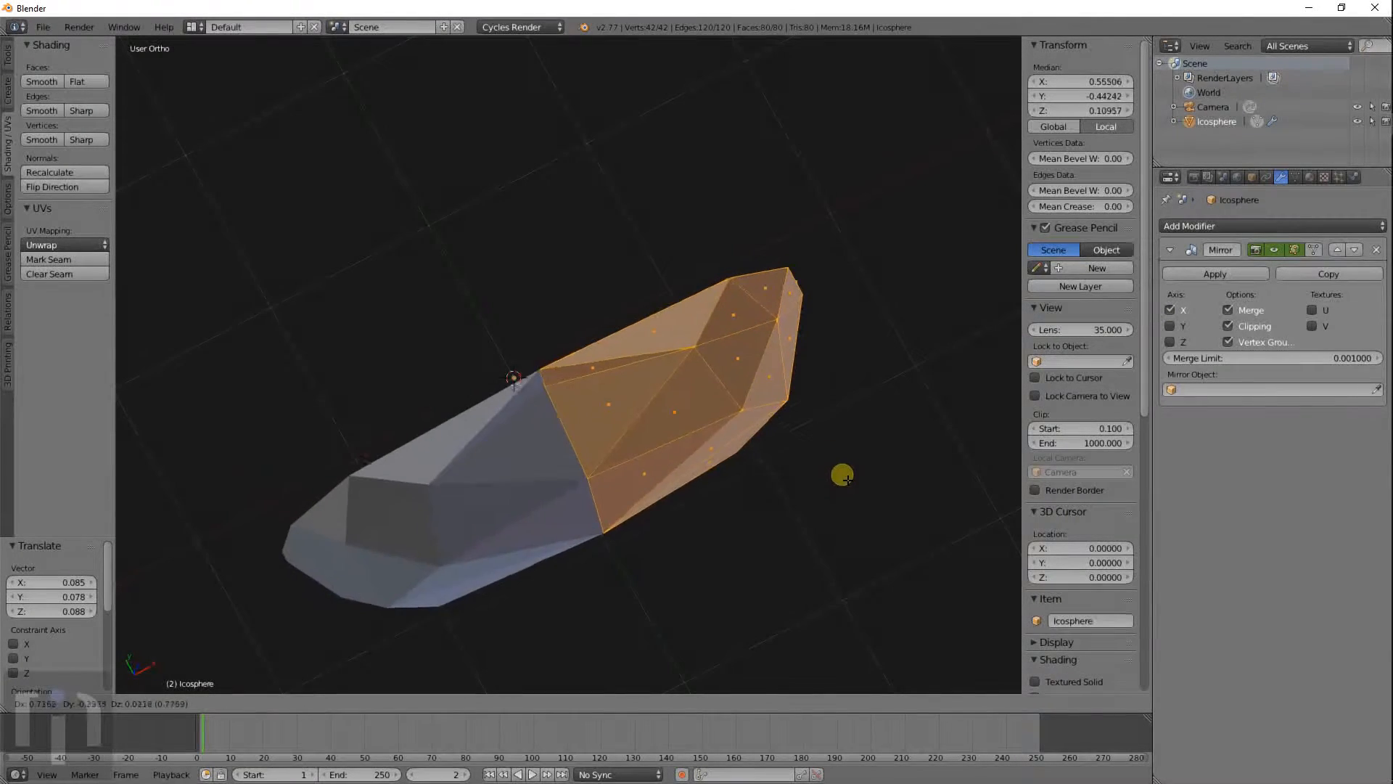
pyautogui.press('g')
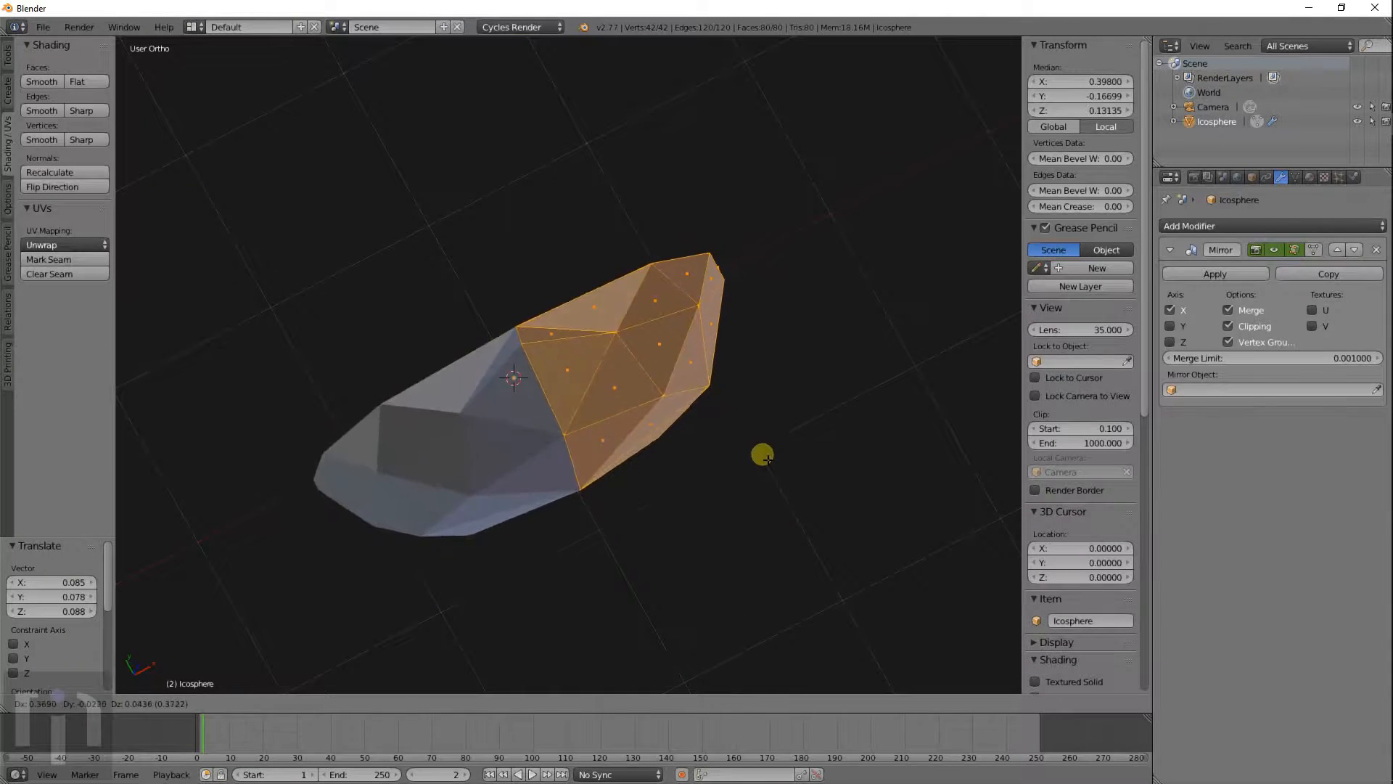
pyautogui.click(761, 452)
# Step: Turn off Clipping and move the mesh away from the mirror plane by about 1.192, -0.165, 0.118
pyautogui.click(1229, 326)
pyautogui.press('g')
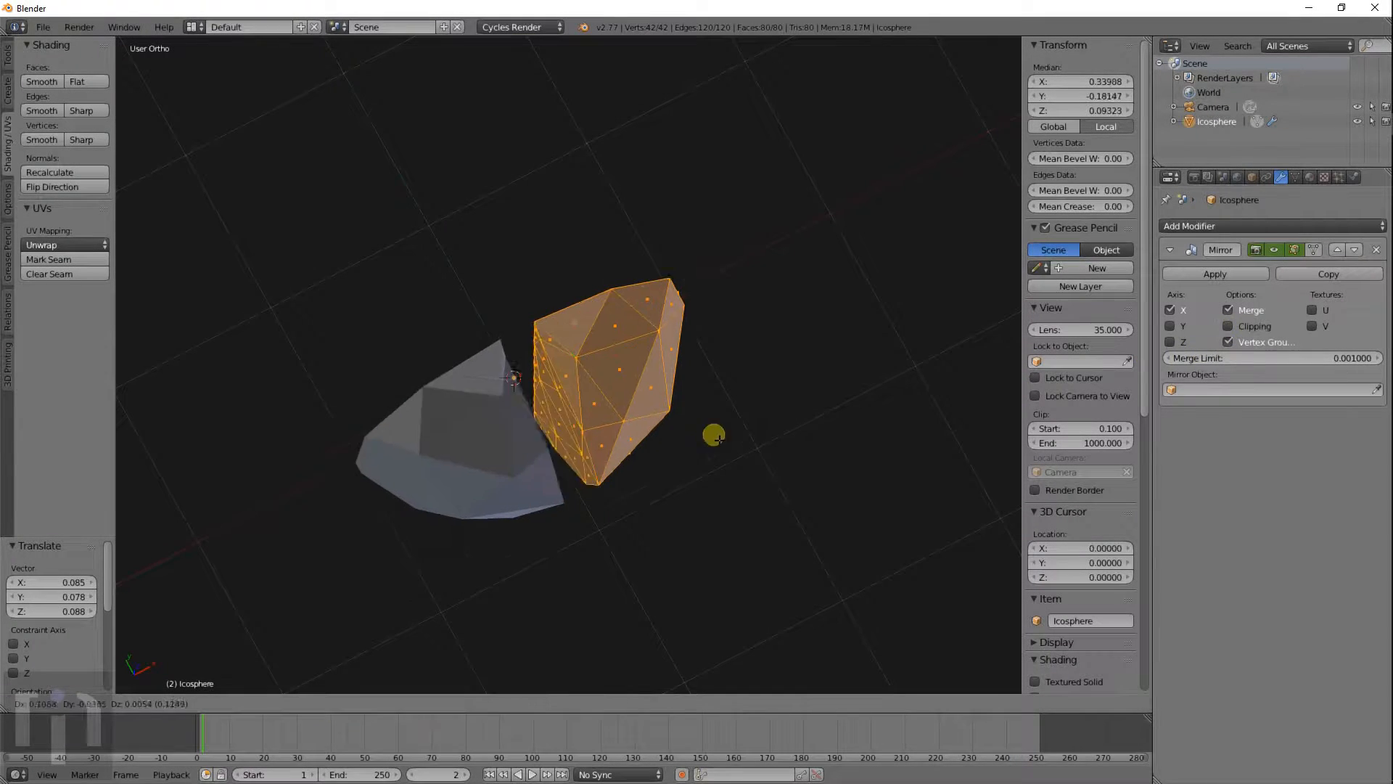
pyautogui.click(884, 363)
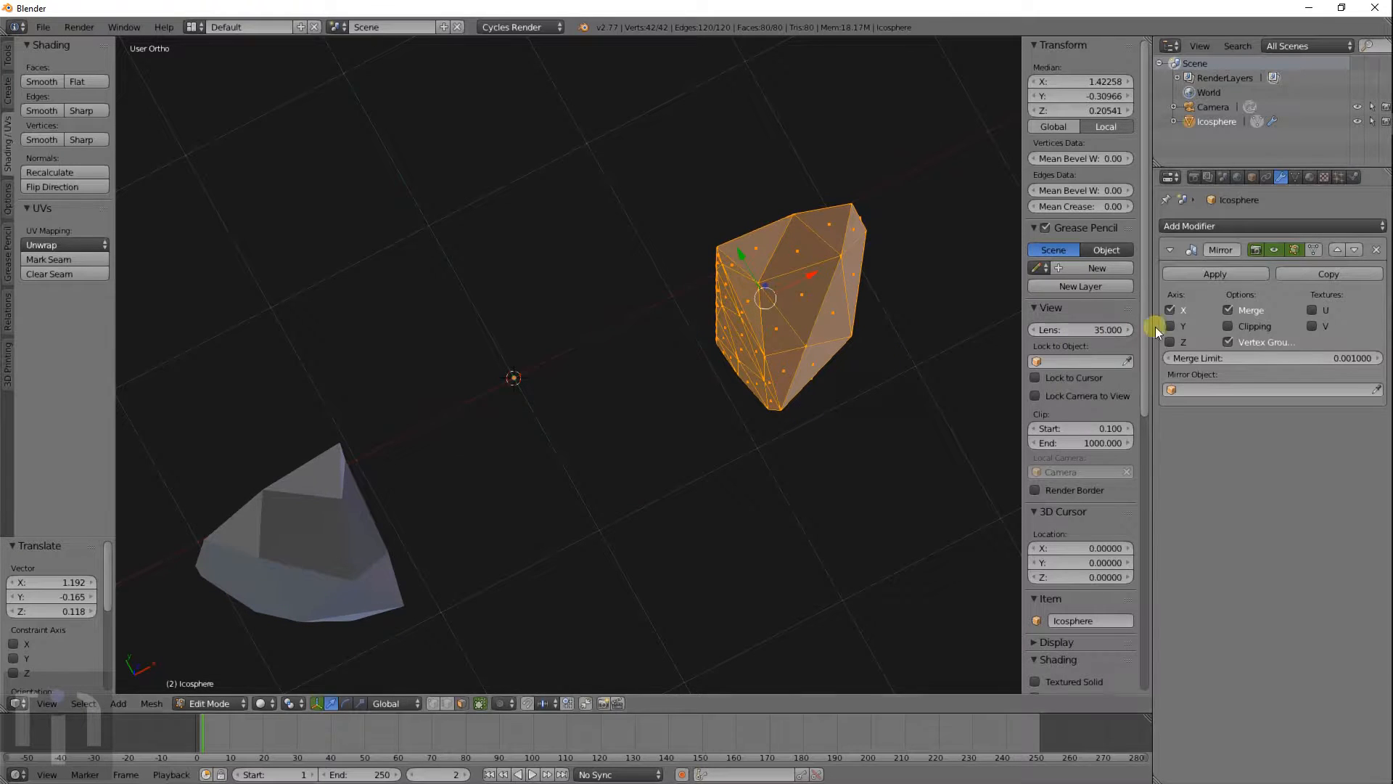
# Step: Turn Clipping back on, push the mesh about -1.344 in X into the mirror plane and pull it out about 1.330
pyautogui.click(1226, 325)
pyautogui.press('g')
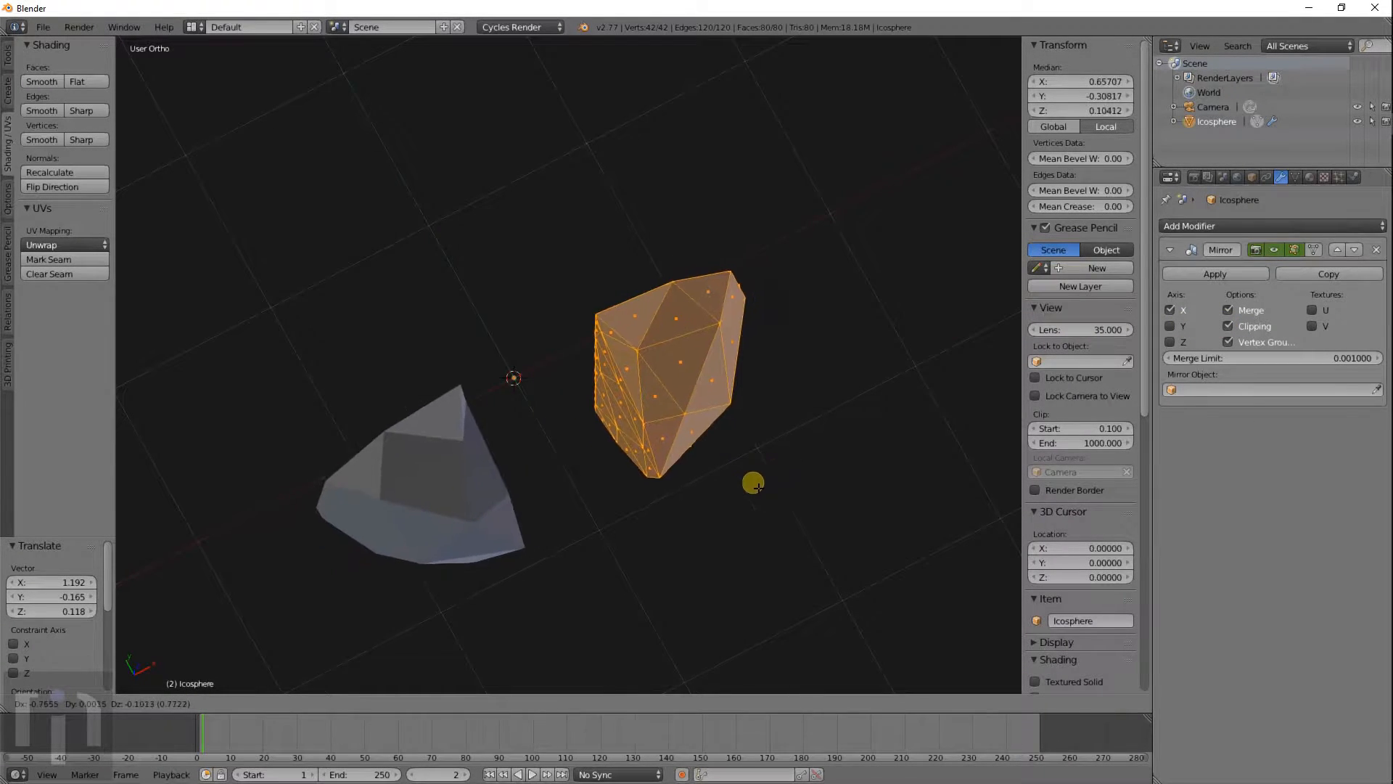
pyautogui.click(664, 526)
pyautogui.press('g')
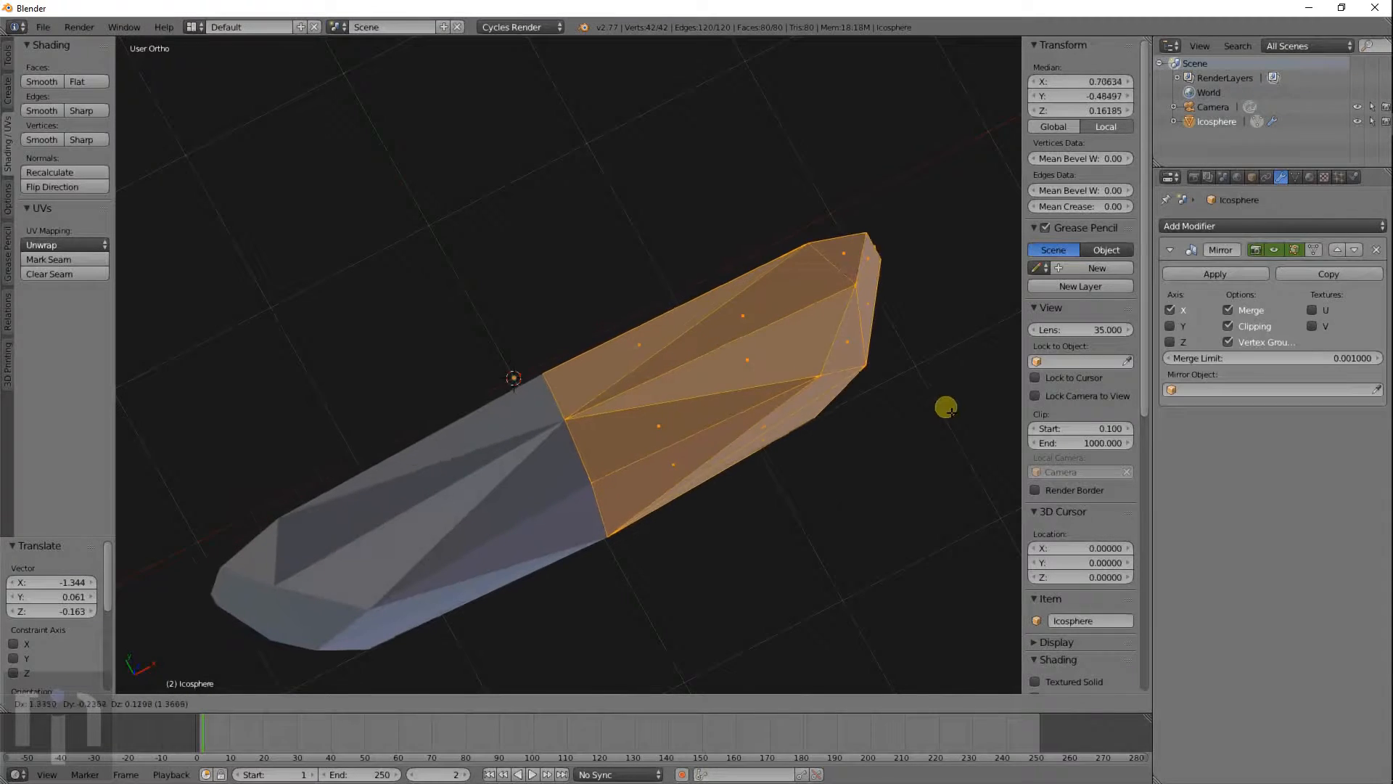
pyautogui.click(908, 412)
# Step: Enable the Mirror modifier's Z axis and move the mesh about 1.116 along Z
pyautogui.moveTo(947, 525); pyautogui.dragTo(693, 494, button='middle')
pyautogui.scroll(-4, 791, 461)
pyautogui.scroll(5, 791, 460)
pyautogui.scroll(-4, 792, 460)
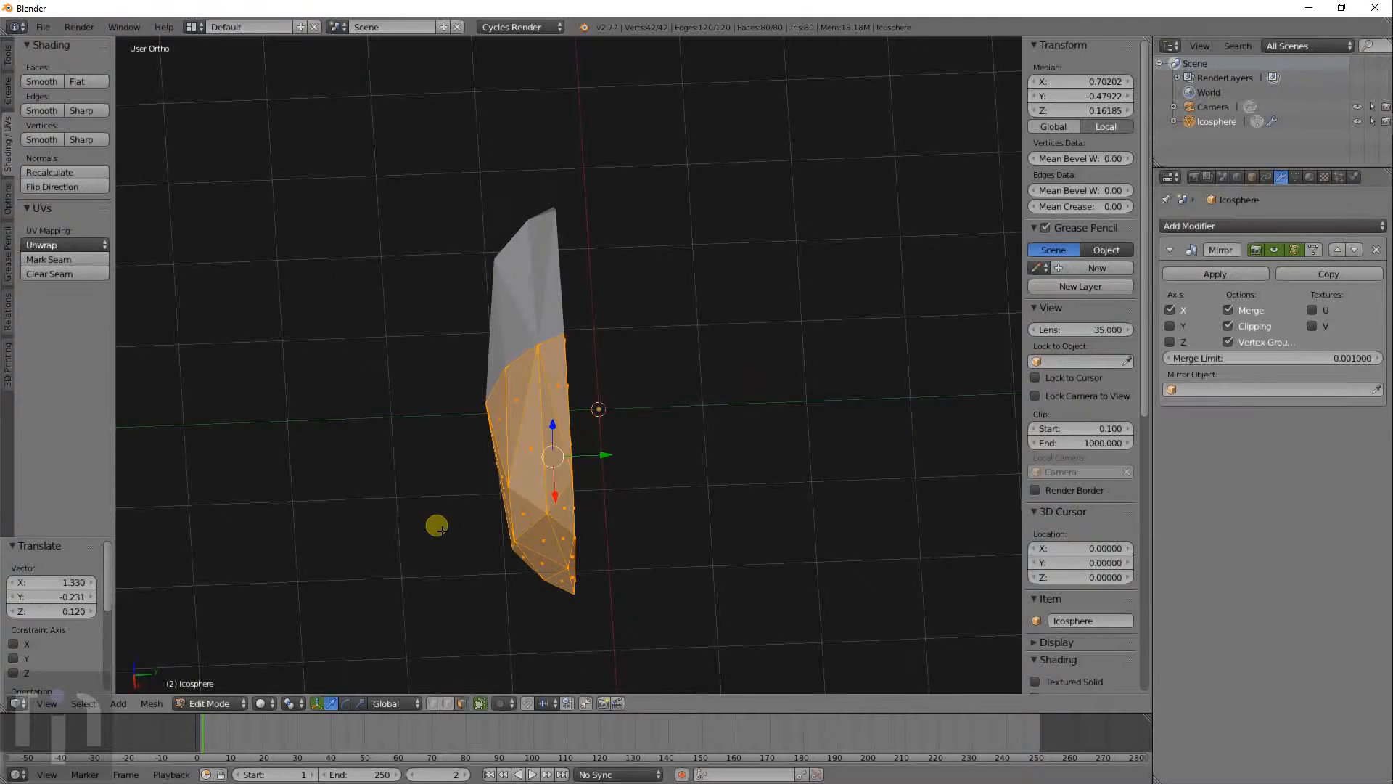
pyautogui.moveTo(471, 533); pyautogui.dragTo(562, 464, button='middle')
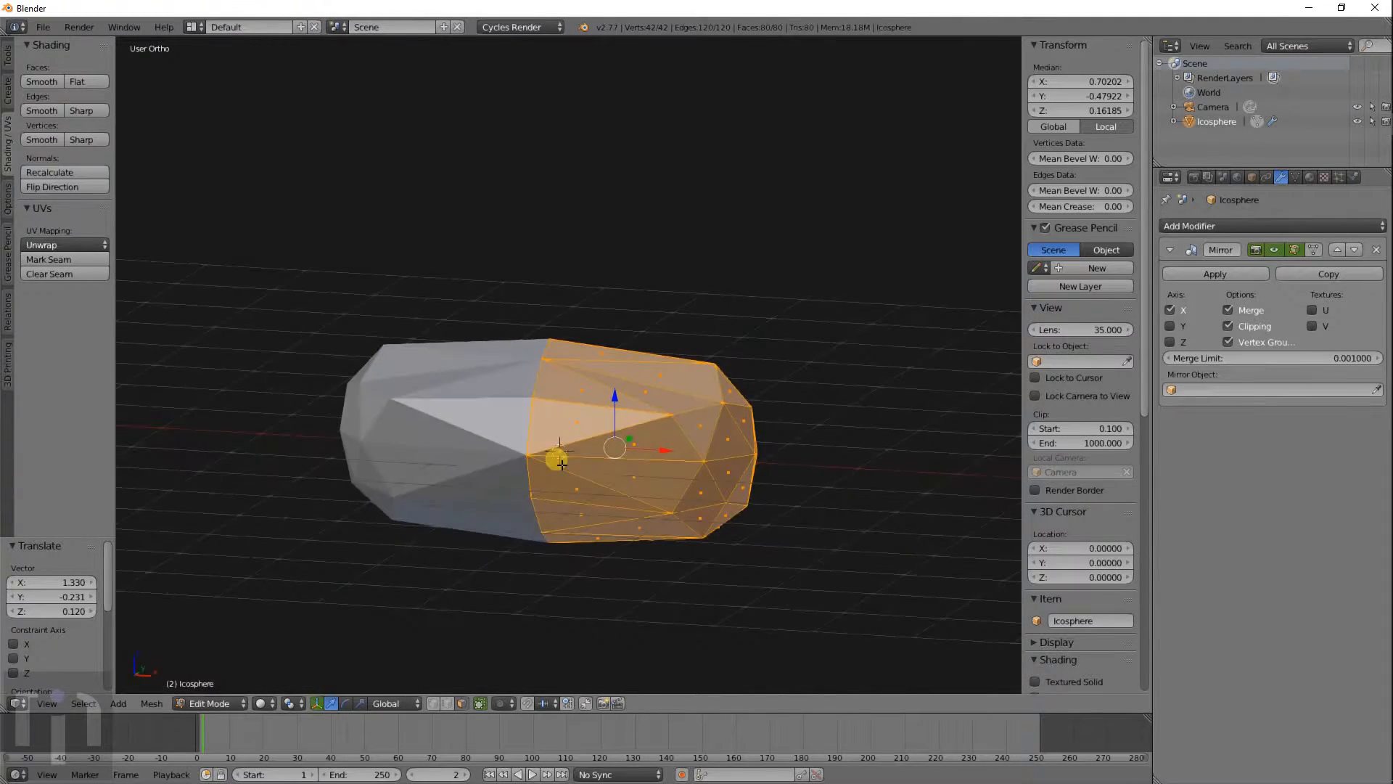
pyautogui.click(1170, 342)
pyautogui.press('g')
pyautogui.press('z')
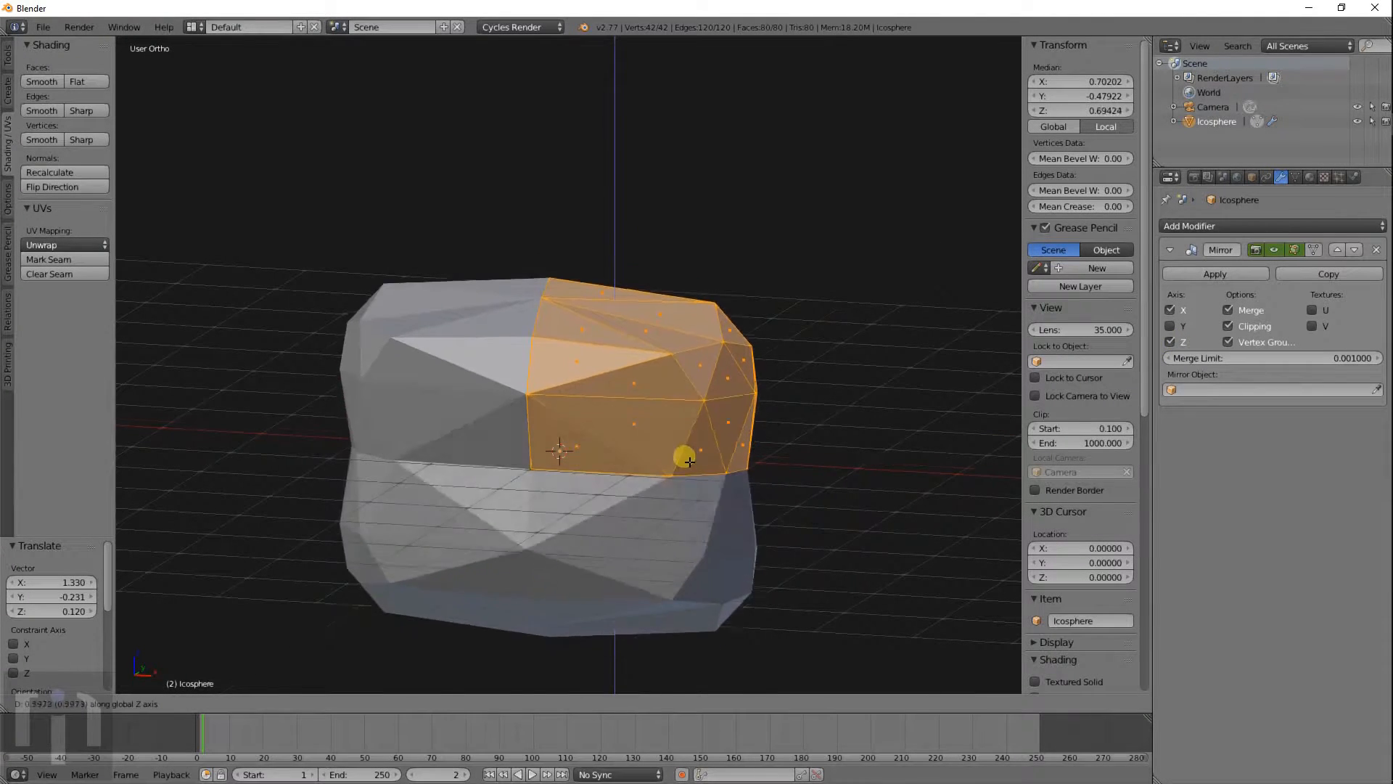
pyautogui.click(782, 408)
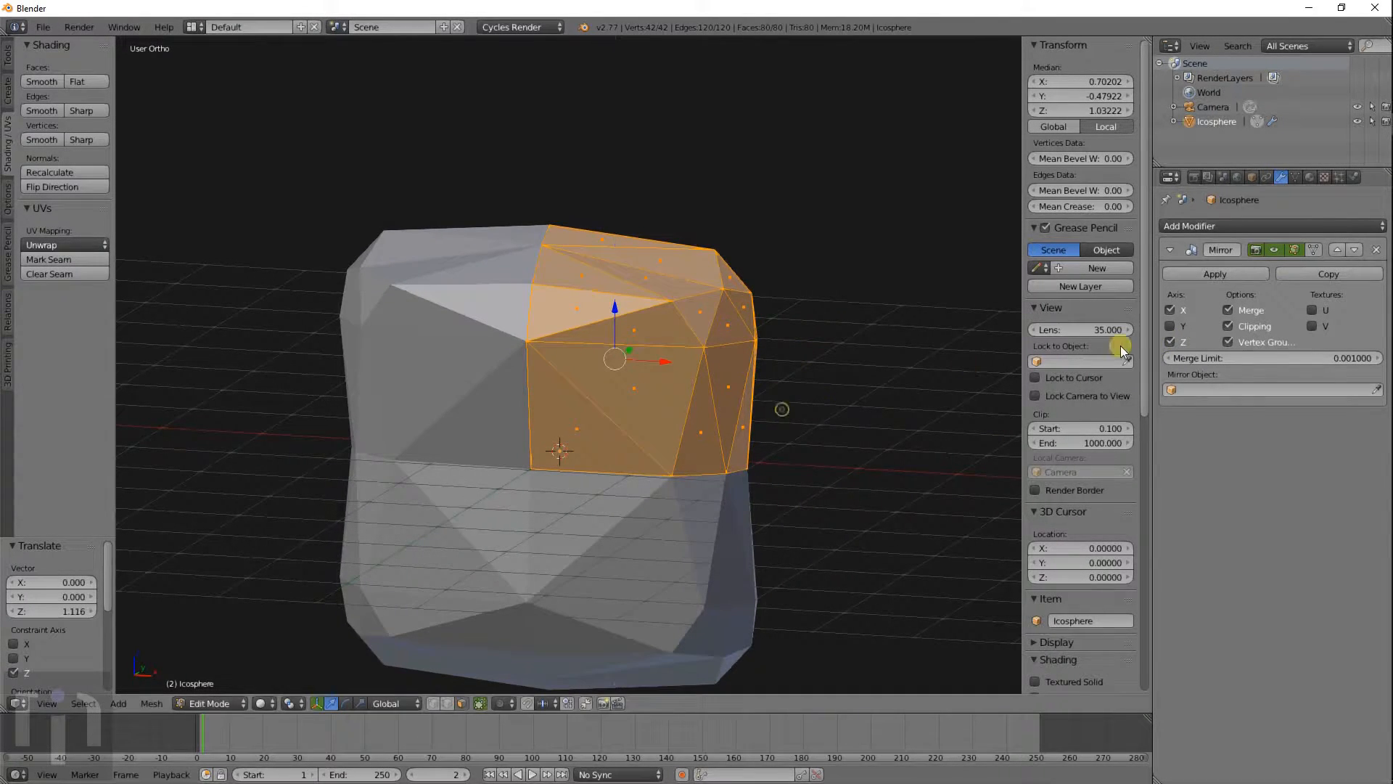
# Step: Enable the Mirror modifier's Y axis and move the mesh about 1.194 along Y into the mirror plane
pyautogui.click(1169, 326)
pyautogui.moveTo(926, 398); pyautogui.dragTo(802, 432, button='middle')
pyautogui.press('g')
pyautogui.press('y')
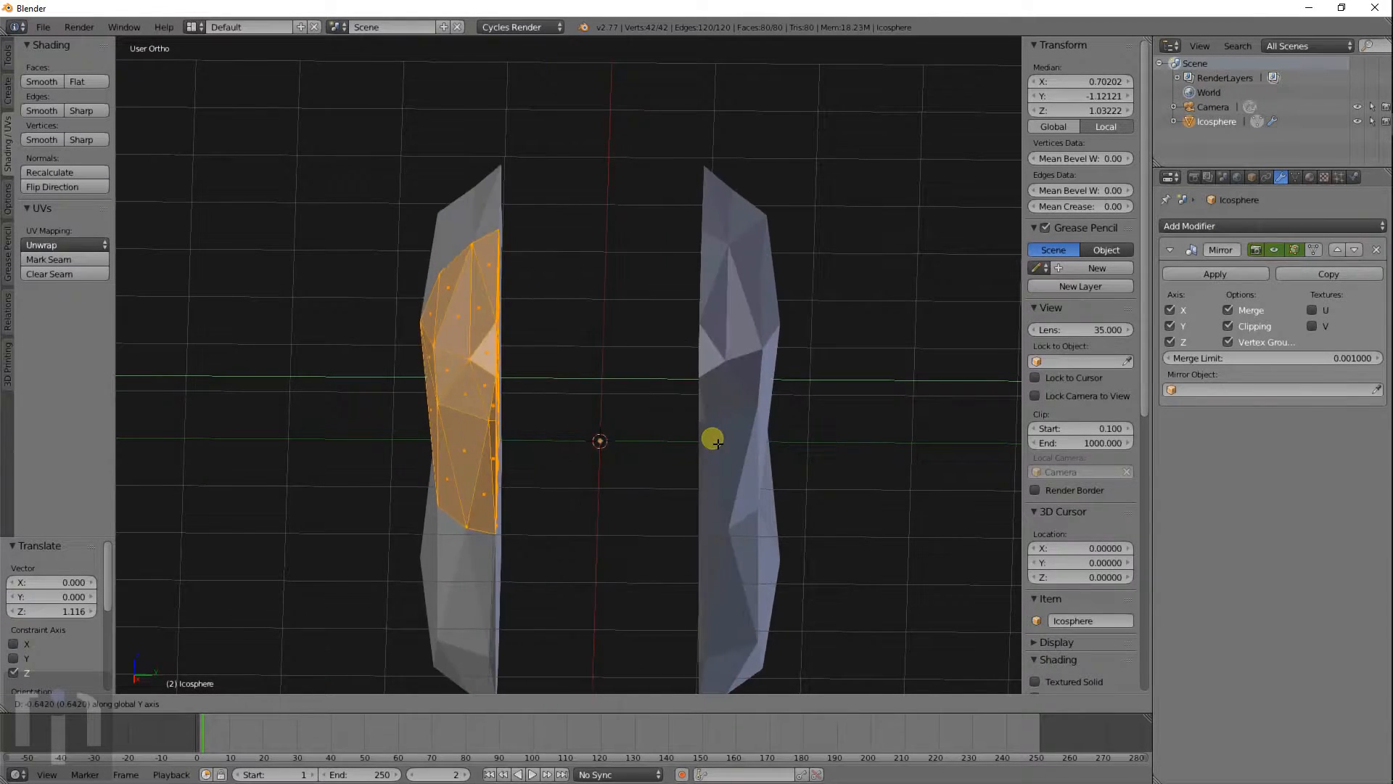
pyautogui.click(904, 440)
# Step: Try to move the flattened mesh along Y and Z, and undo the move that flattened it
pyautogui.press('g')
pyautogui.press('y')
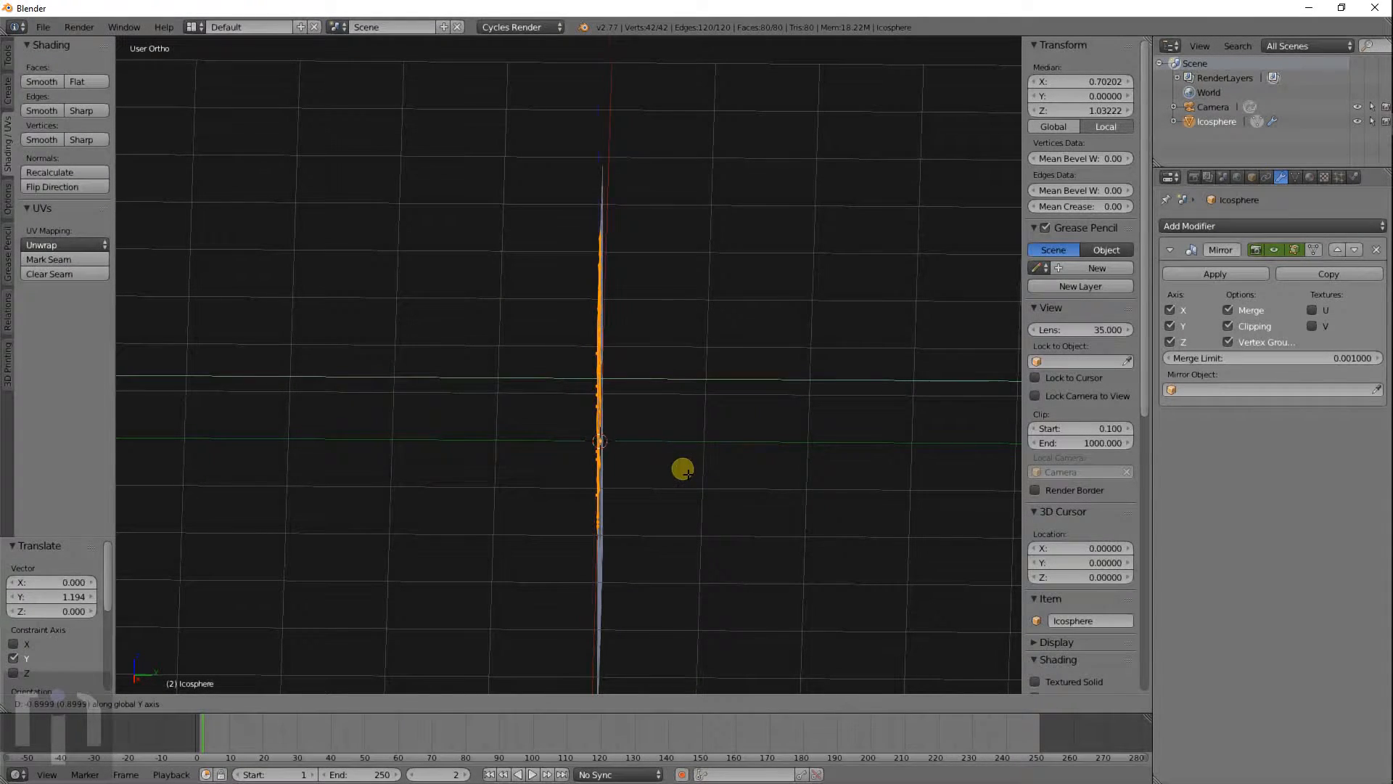
pyautogui.press('z')
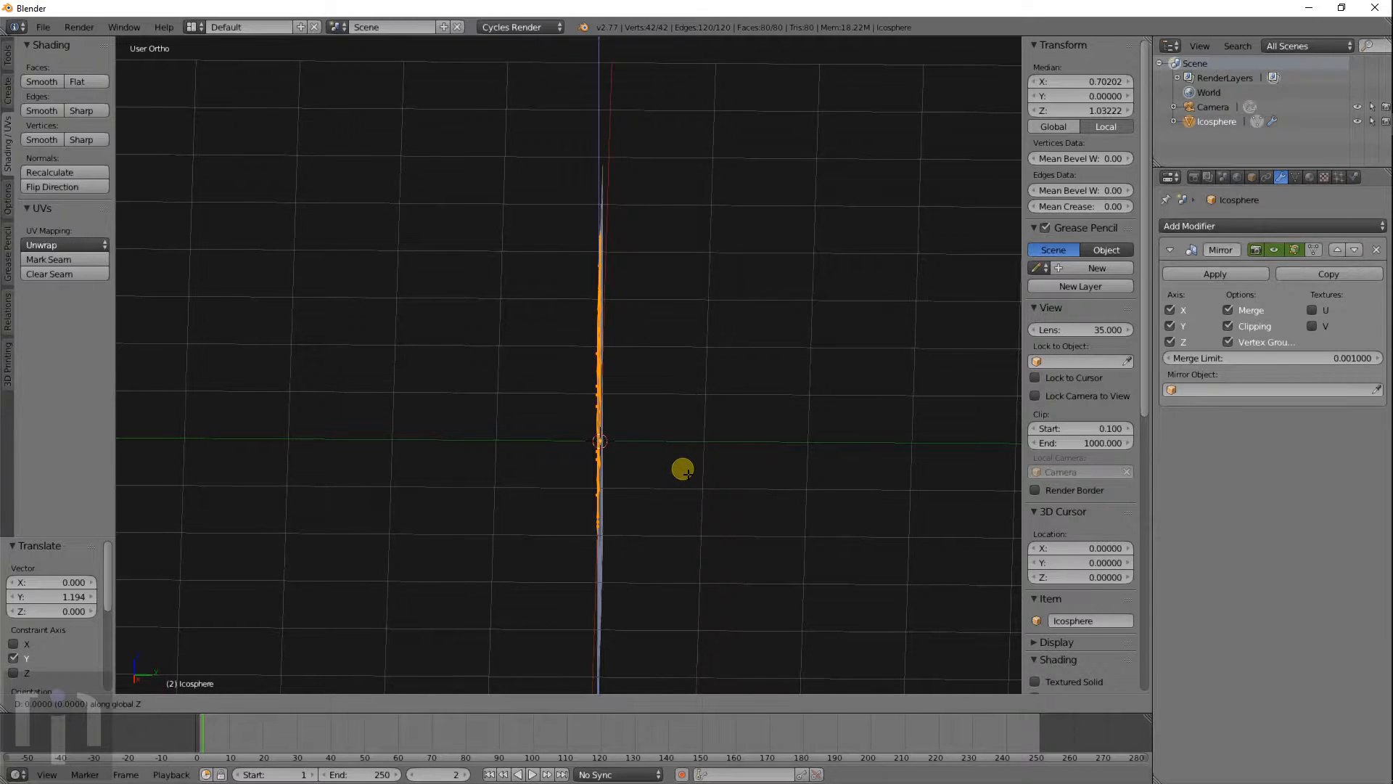
pyautogui.press('z')
pyautogui.press('y')
pyautogui.rightClick(726, 476)
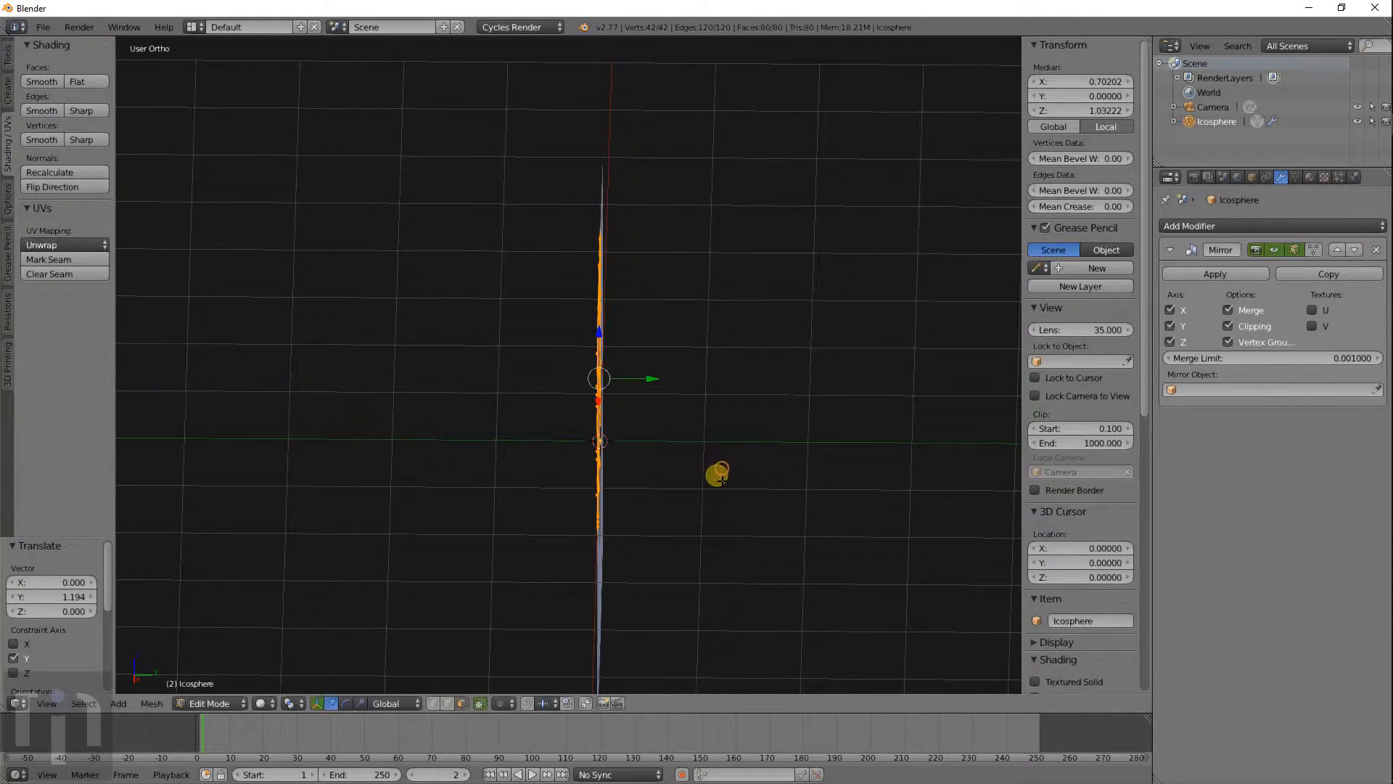
pyautogui.moveTo(723, 479)
pyautogui.mouseDown(button='middle')
pyautogui.moveTo(764, 479)
pyautogui.moveTo(730, 473)
pyautogui.mouseUp(button='middle')
pyautogui.hotkey('ctrl', 'z')
# Step: Move the mesh about 0.366 along Y to the mirror plane and pull it freely outward toward negative Y
pyautogui.press('g')
pyautogui.press('y')
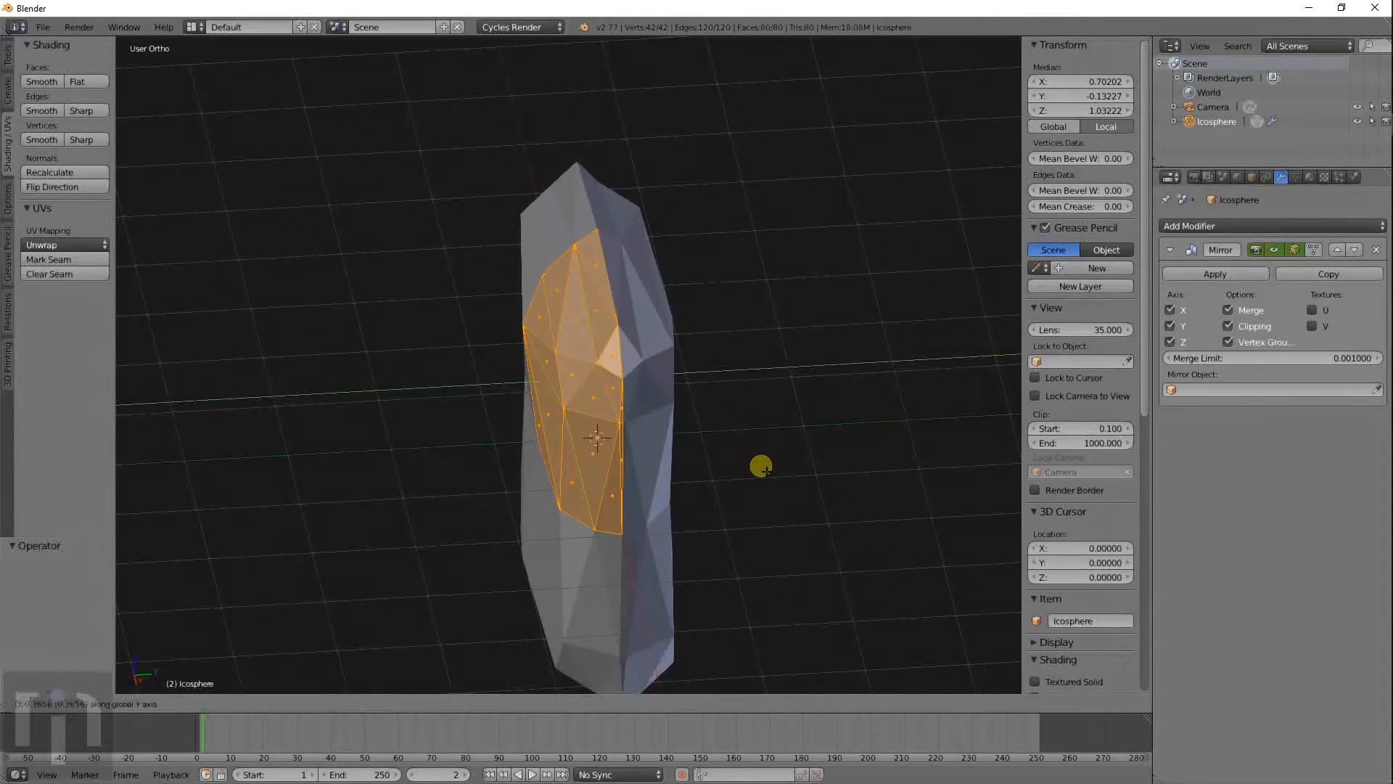
pyautogui.click(762, 466)
pyautogui.press('g')
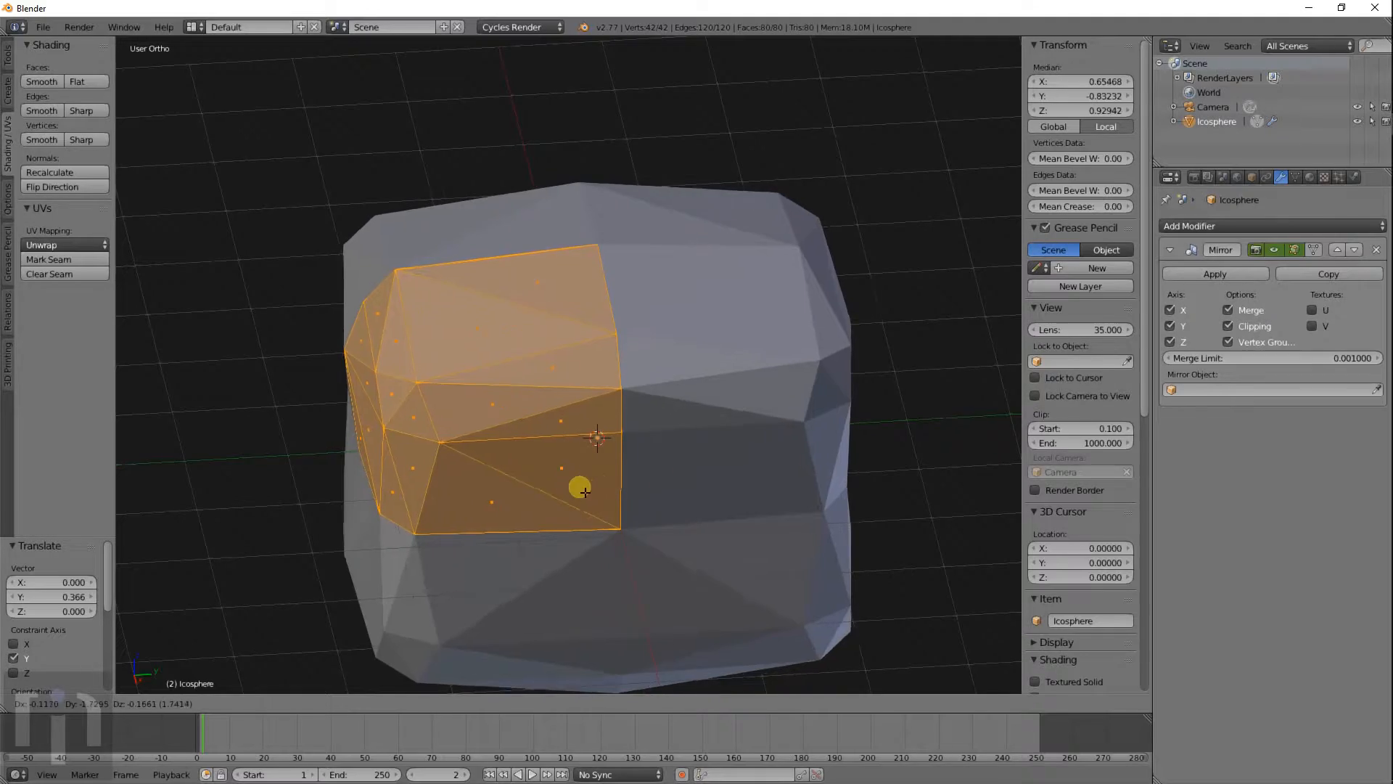
pyautogui.click(564, 491)
# Step: Move the mesh by about -0.053, 0.741, 0.097 toward the Y mirror plane
pyautogui.moveTo(564, 519); pyautogui.dragTo(650, 491, button='middle')
pyautogui.press('Tab')
pyautogui.press('Tab')
pyautogui.press('g')
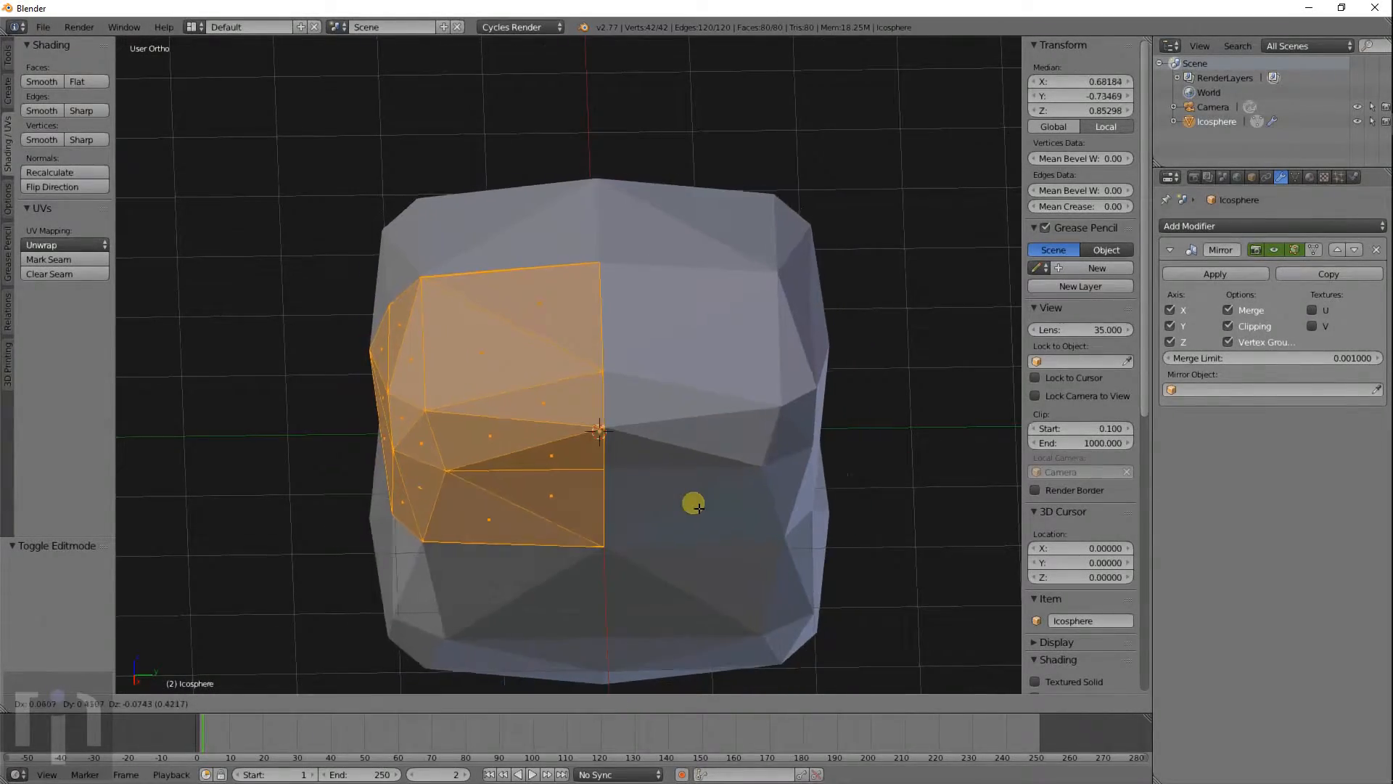
pyautogui.click(730, 487)
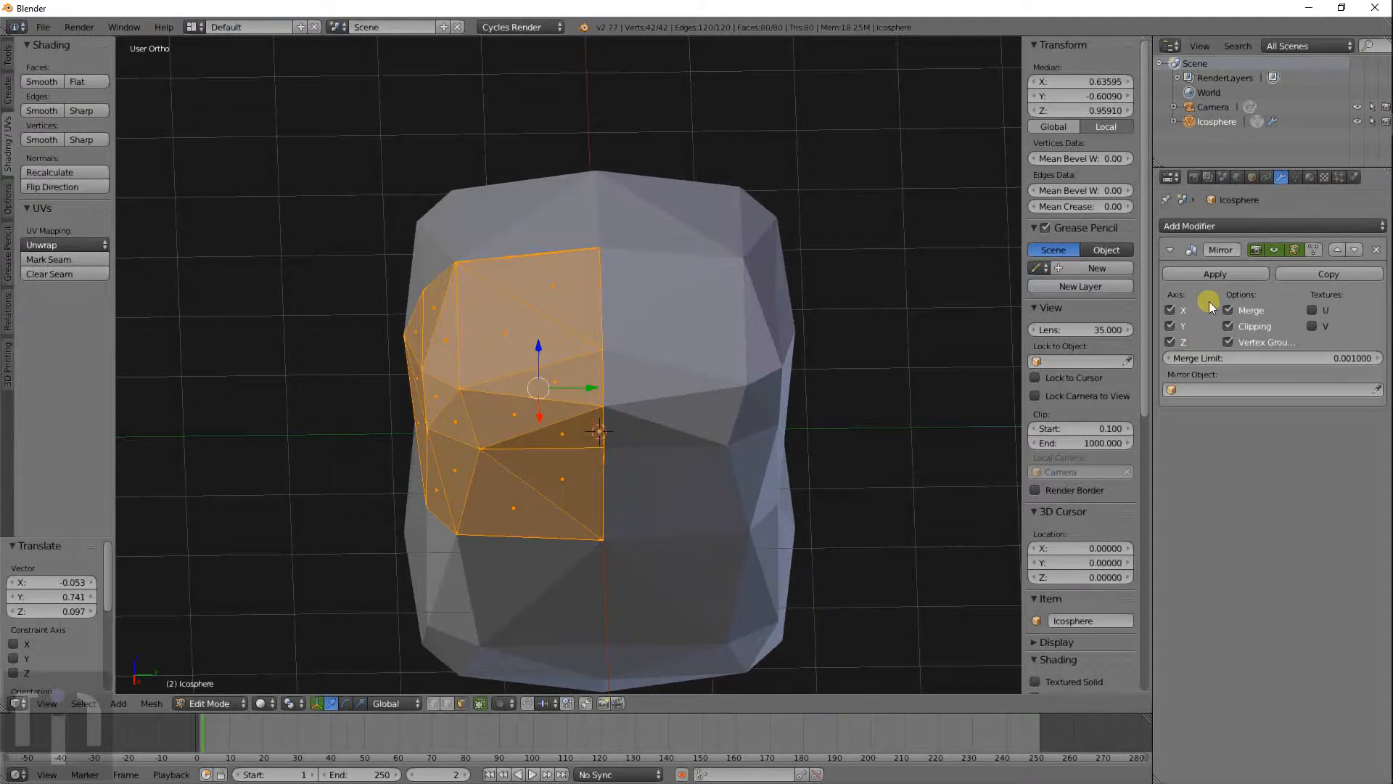
# Step: Apply the Mirror modifier in Object Mode and examine the applied mesh in Edit Mode
pyautogui.press('Tab')
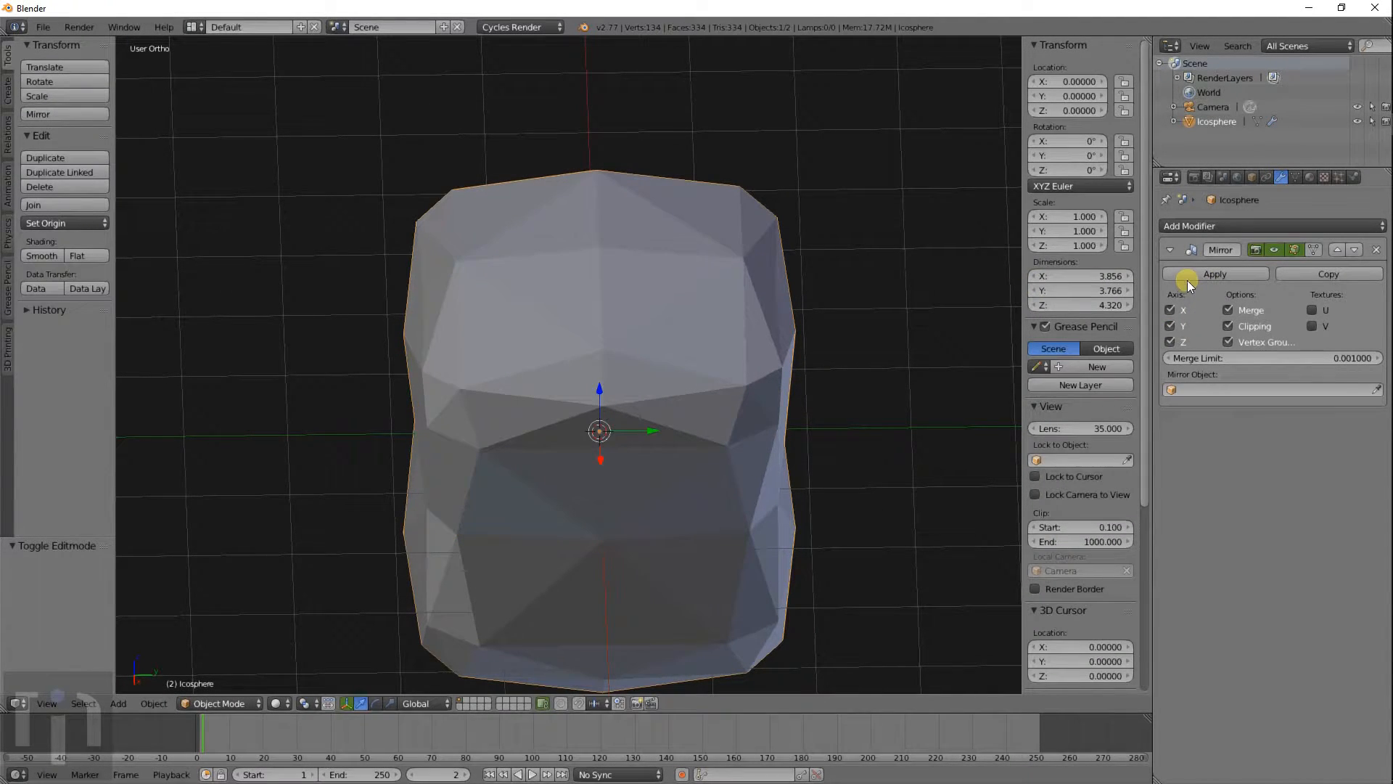
pyautogui.click(1186, 280)
pyautogui.press('Tab')
pyautogui.moveTo(712, 460)
pyautogui.mouseDown(button='middle')
pyautogui.moveTo(747, 404)
pyautogui.moveTo(880, 426)
pyautogui.moveTo(747, 532)
pyautogui.moveTo(472, 441)
pyautogui.moveTo(581, 385)
pyautogui.moveTo(734, 470)
pyautogui.moveTo(687, 458)
pyautogui.mouseUp(button='middle')
# Step: Delete the mirrored icosphere object in Object Mode
pyautogui.press('Tab')
pyautogui.press('x')
pyautogui.click(678, 425)
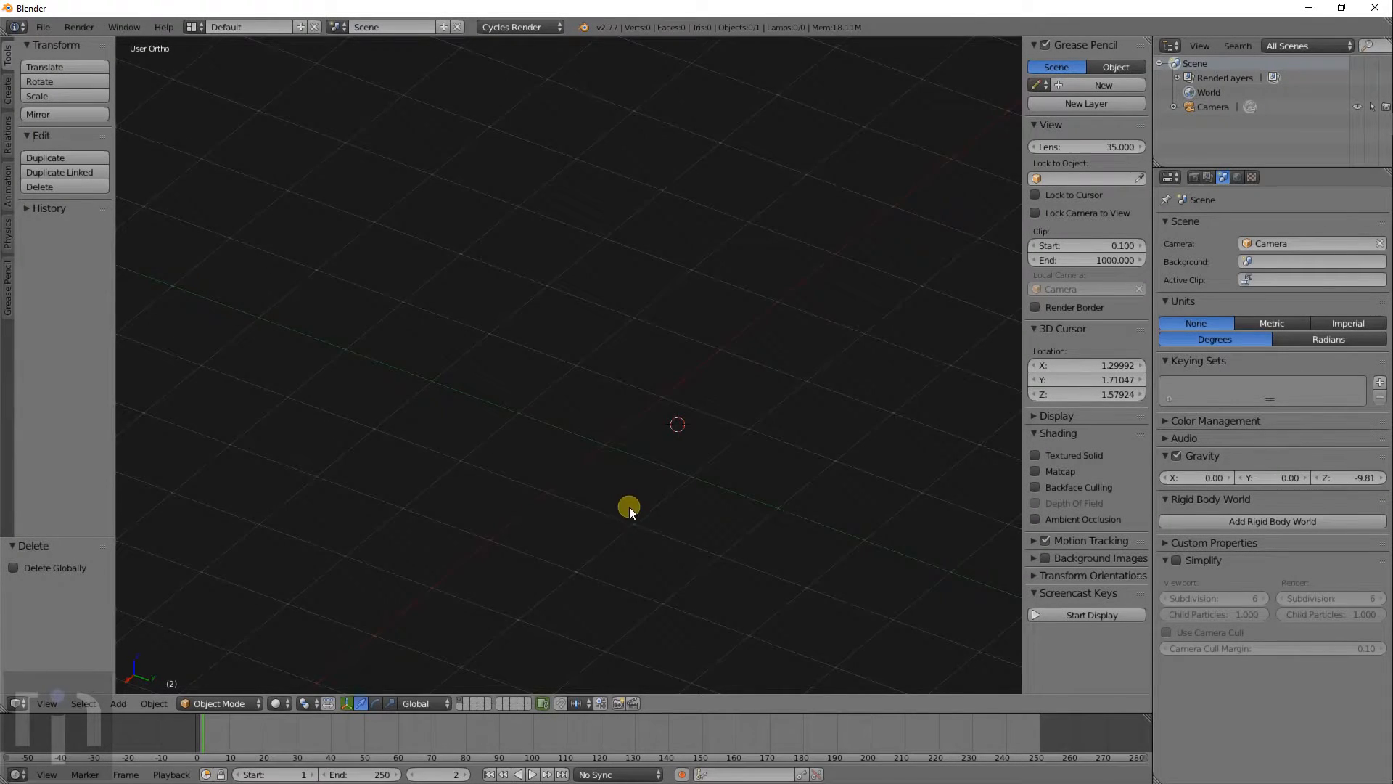
# Step: Add a cube mesh at the 3D cursor and give it a Subdivision Surface modifier
pyautogui.moveTo(629, 507); pyautogui.dragTo(716, 544, button='middle')
pyautogui.moveTo(664, 306); pyautogui.dragTo(602, 507, button='middle')
pyautogui.moveTo(648, 494); pyautogui.dragTo(694, 503, button='middle')
pyautogui.hotkey('shift', 'a')
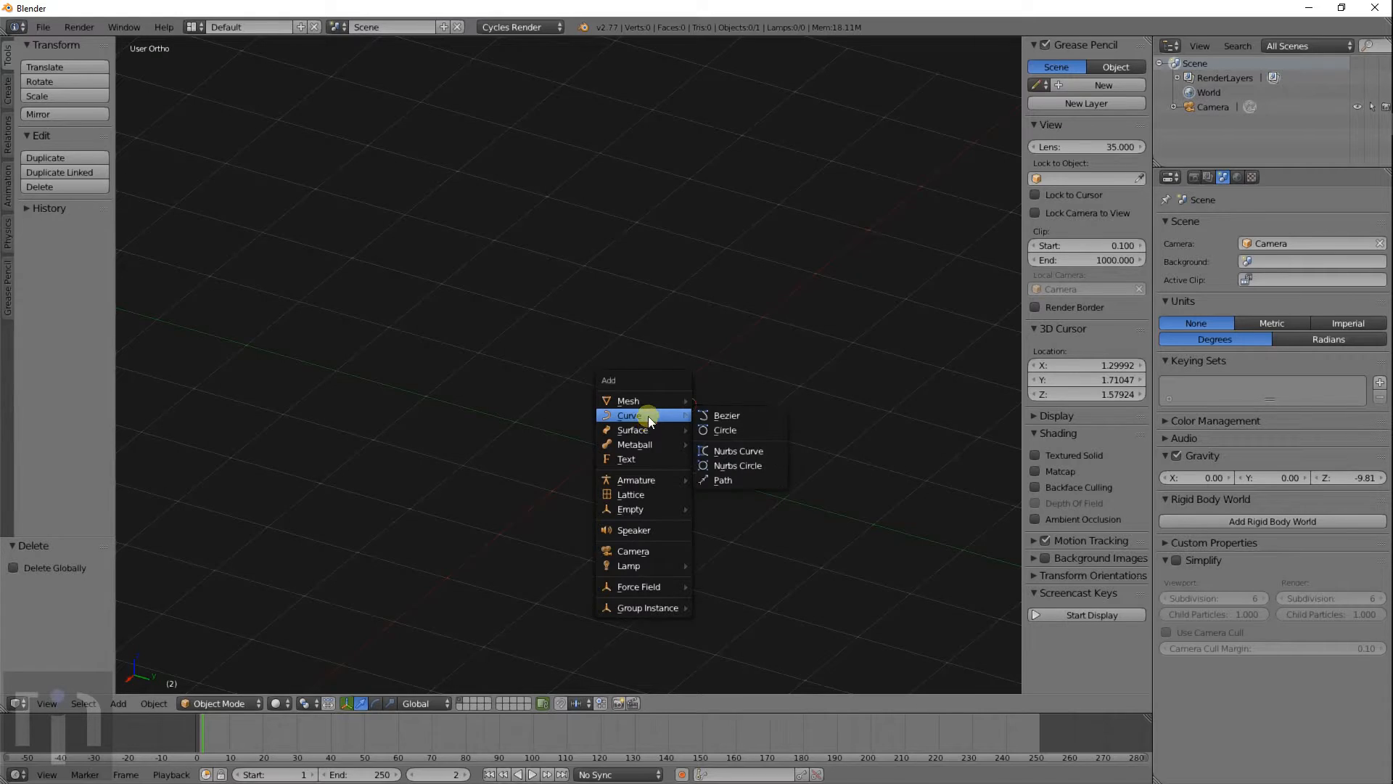
pyautogui.moveTo(650, 405)
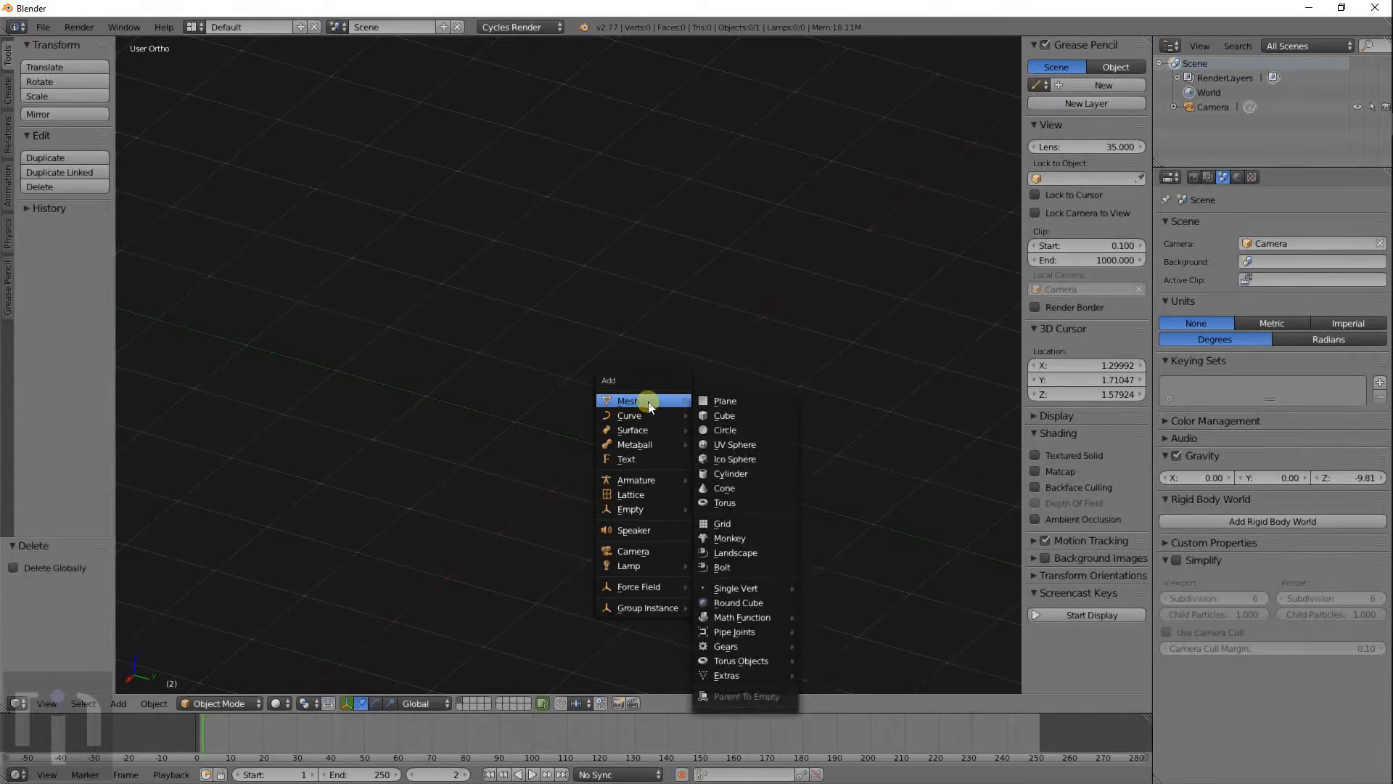
pyautogui.click(720, 419)
pyautogui.click(1270, 224)
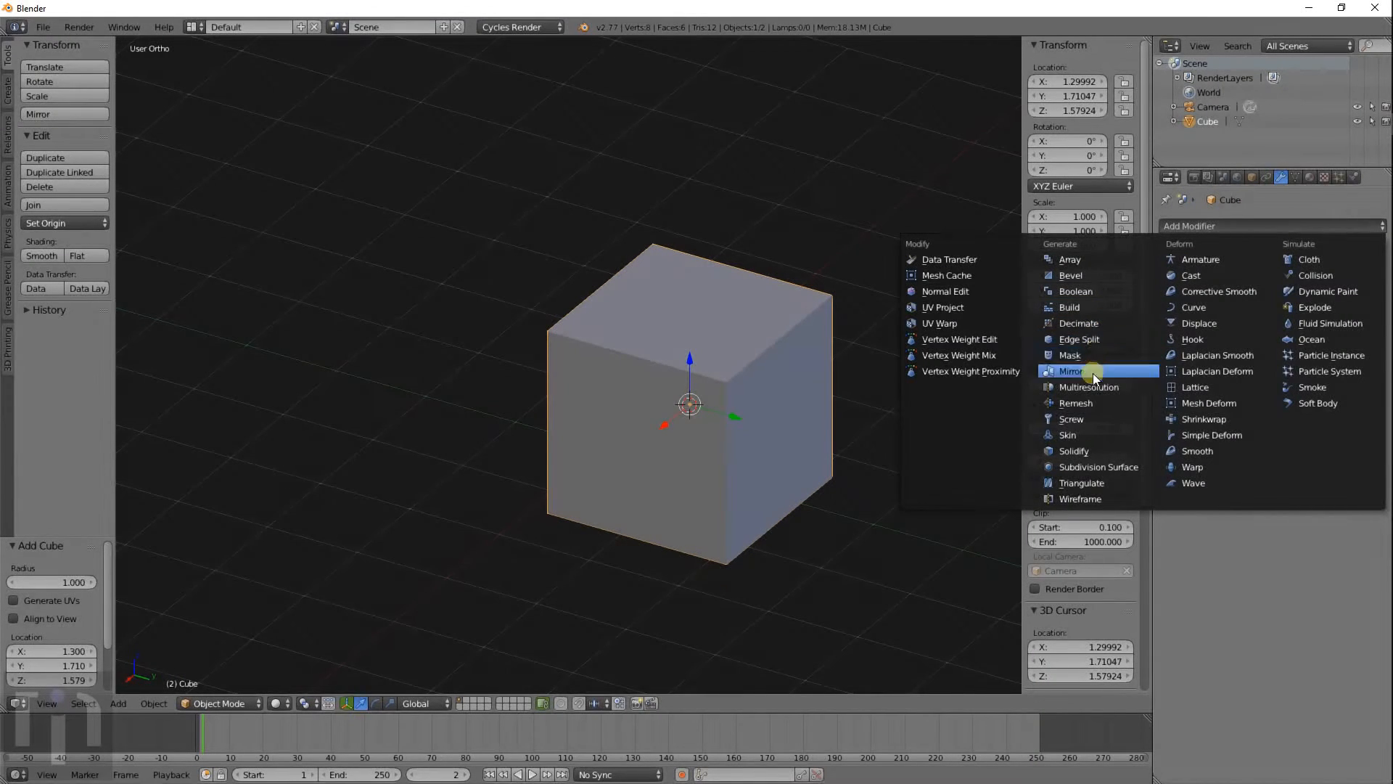
pyautogui.click(1092, 467)
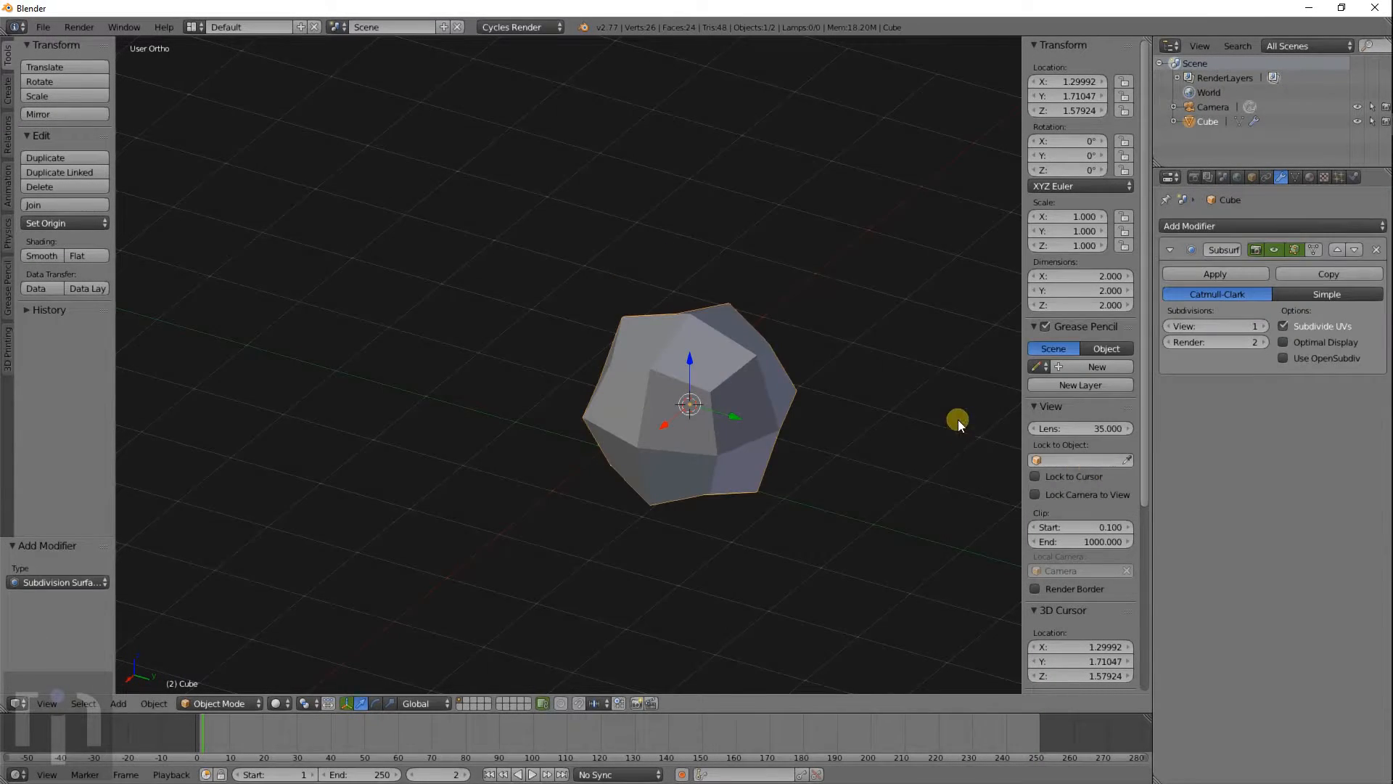
pyautogui.hotkey('shift', 'a')
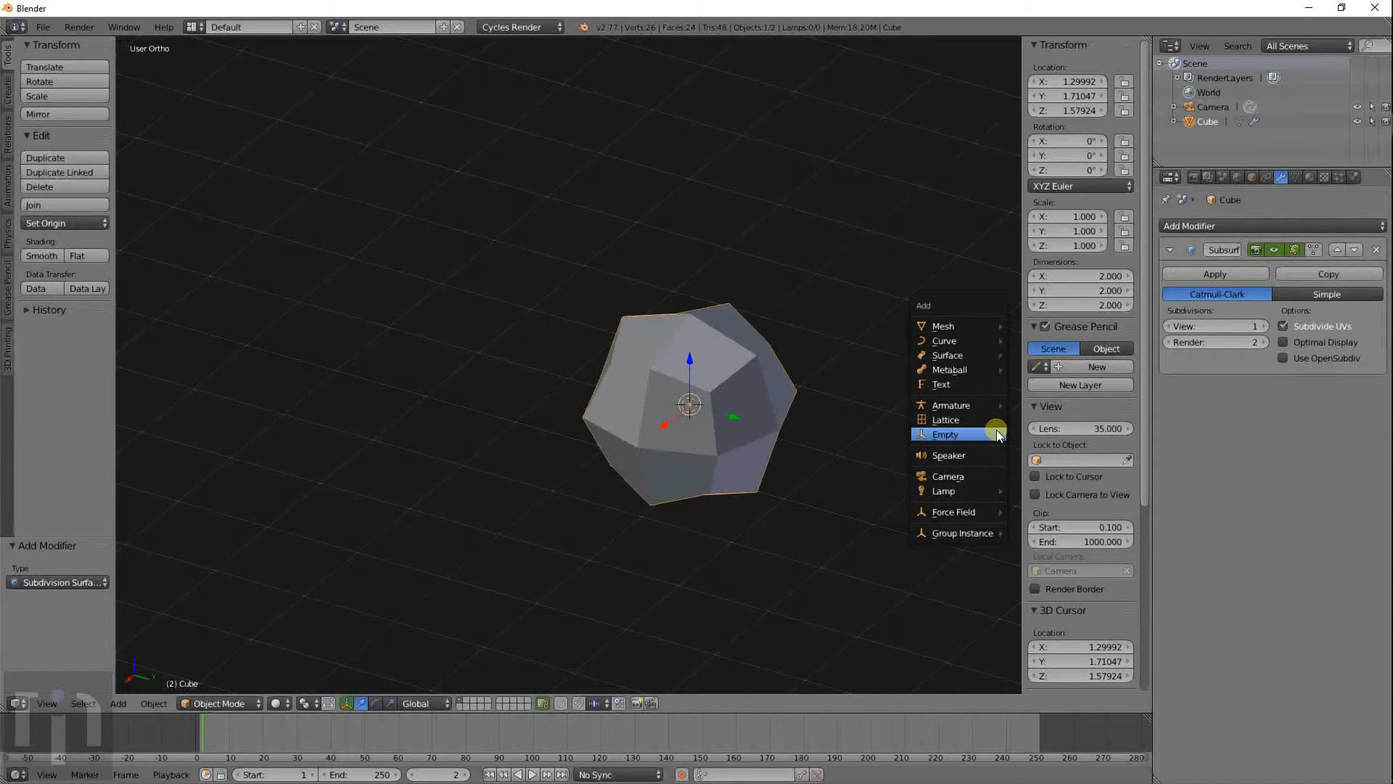
pyautogui.moveTo(984, 372)
pyautogui.press('Escape')
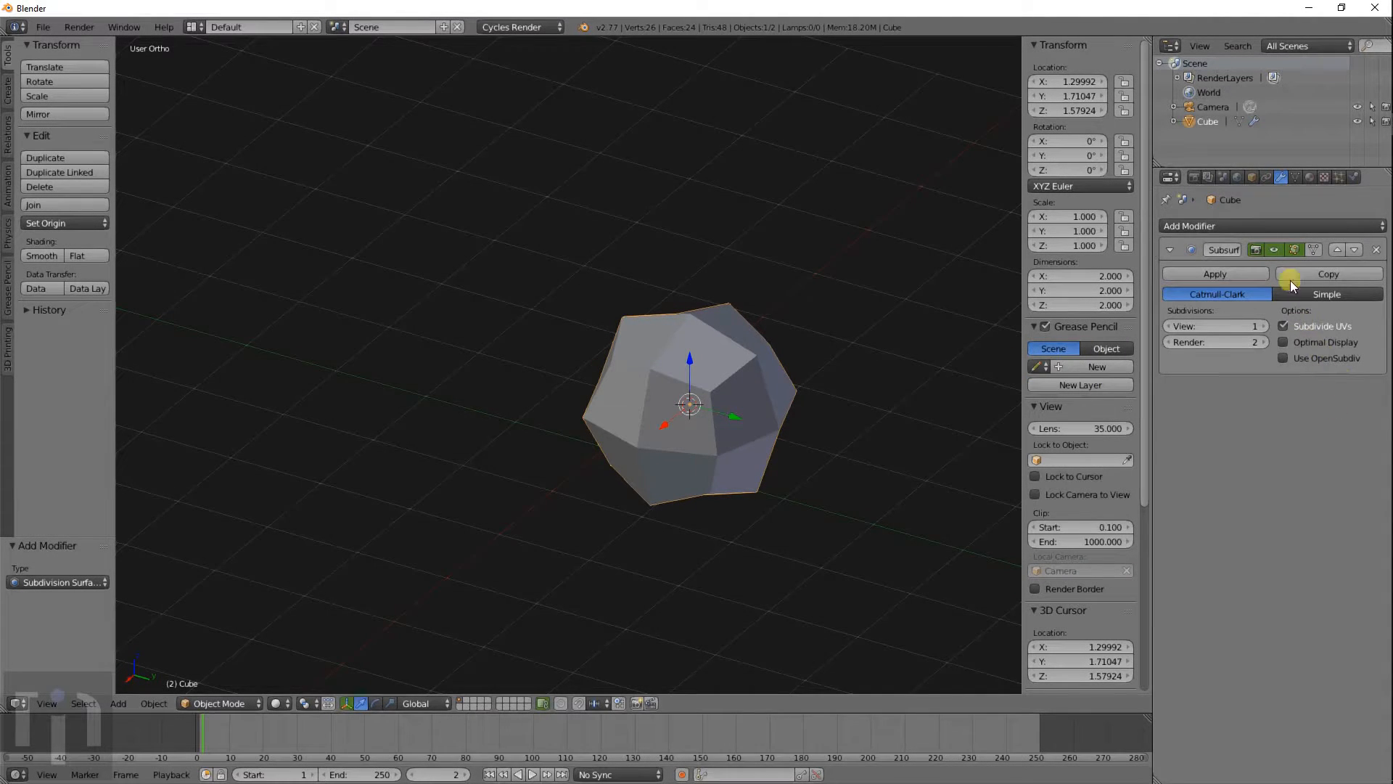
# Step: Add a Mirror modifier to the cube and move its mesh about 0.833 along X in Edit Mode
pyautogui.click(1270, 225)
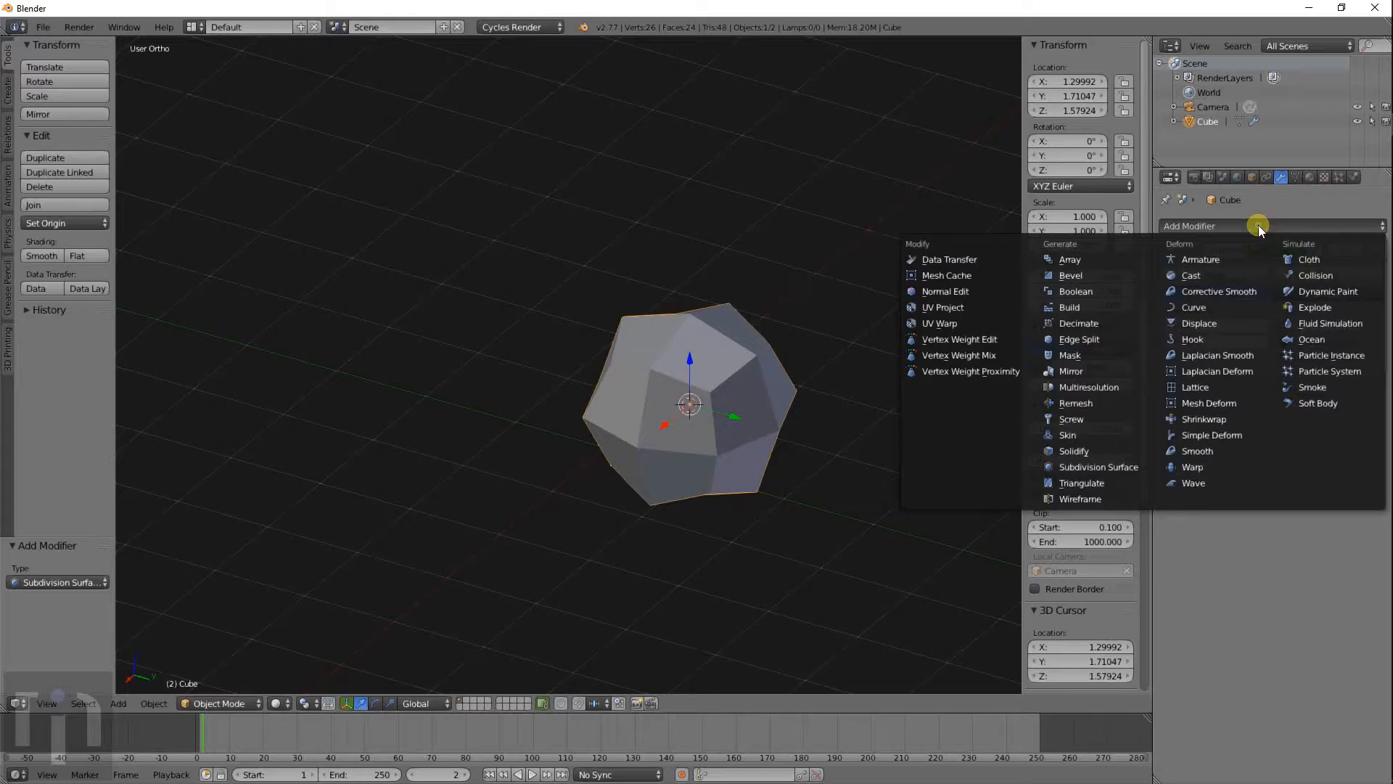
pyautogui.click(1116, 364)
pyautogui.press('Tab')
pyautogui.press('g')
pyautogui.press('x')
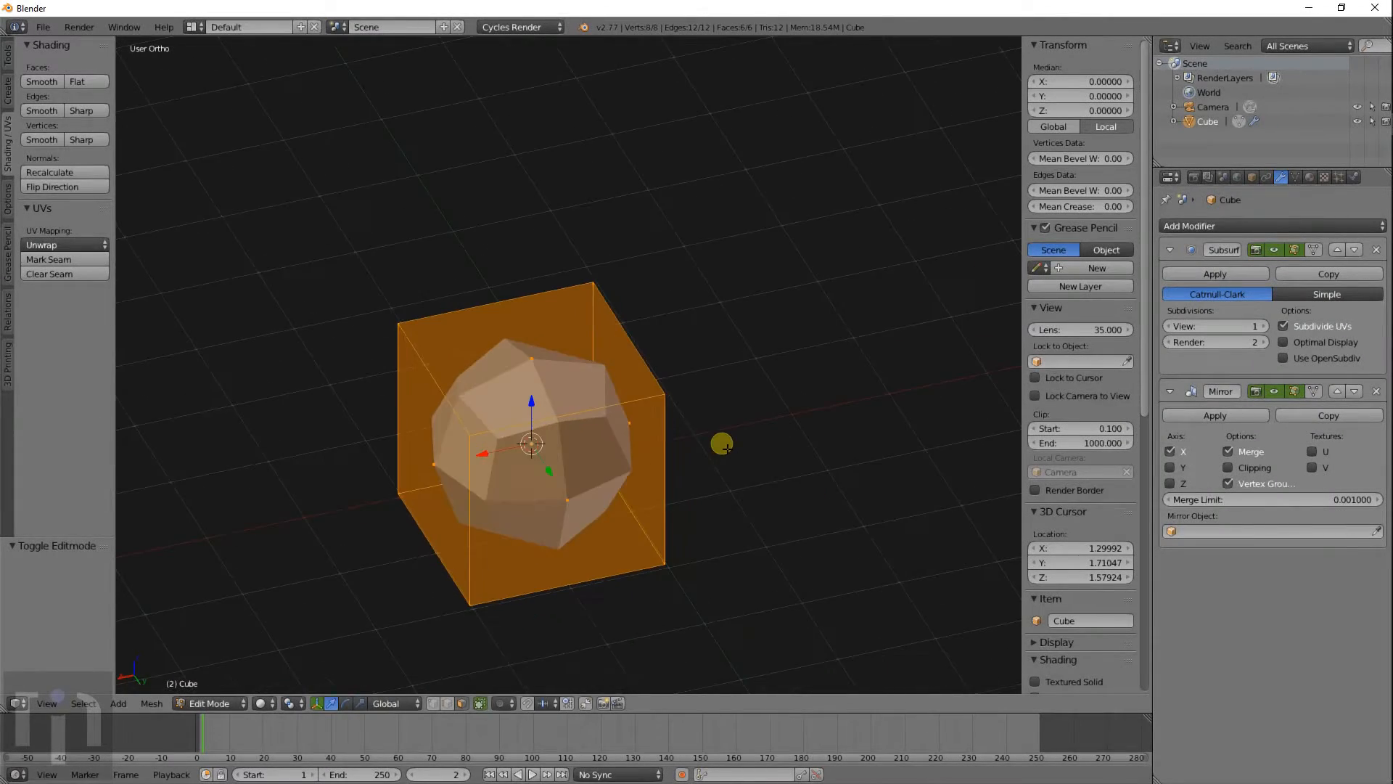
pyautogui.click(642, 480)
# Step: Move the cube's mesh freely by about 0.021, -1.380, 0.194 in X, Y and Z
pyautogui.moveTo(232, 556); pyautogui.dragTo(414, 557, button='middle')
pyautogui.press('g')
pyautogui.press('y')
pyautogui.press('y')
pyautogui.press('y')
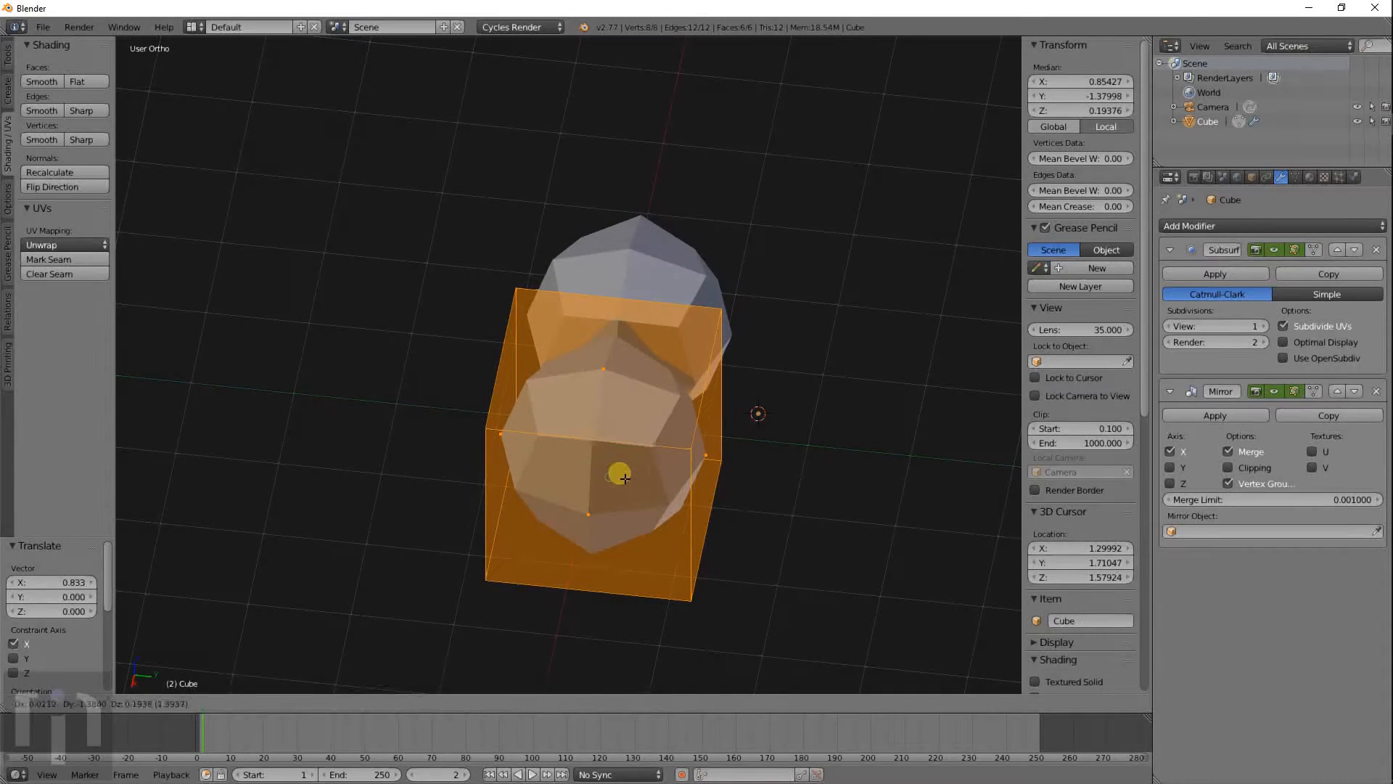
pyautogui.click(625, 478)
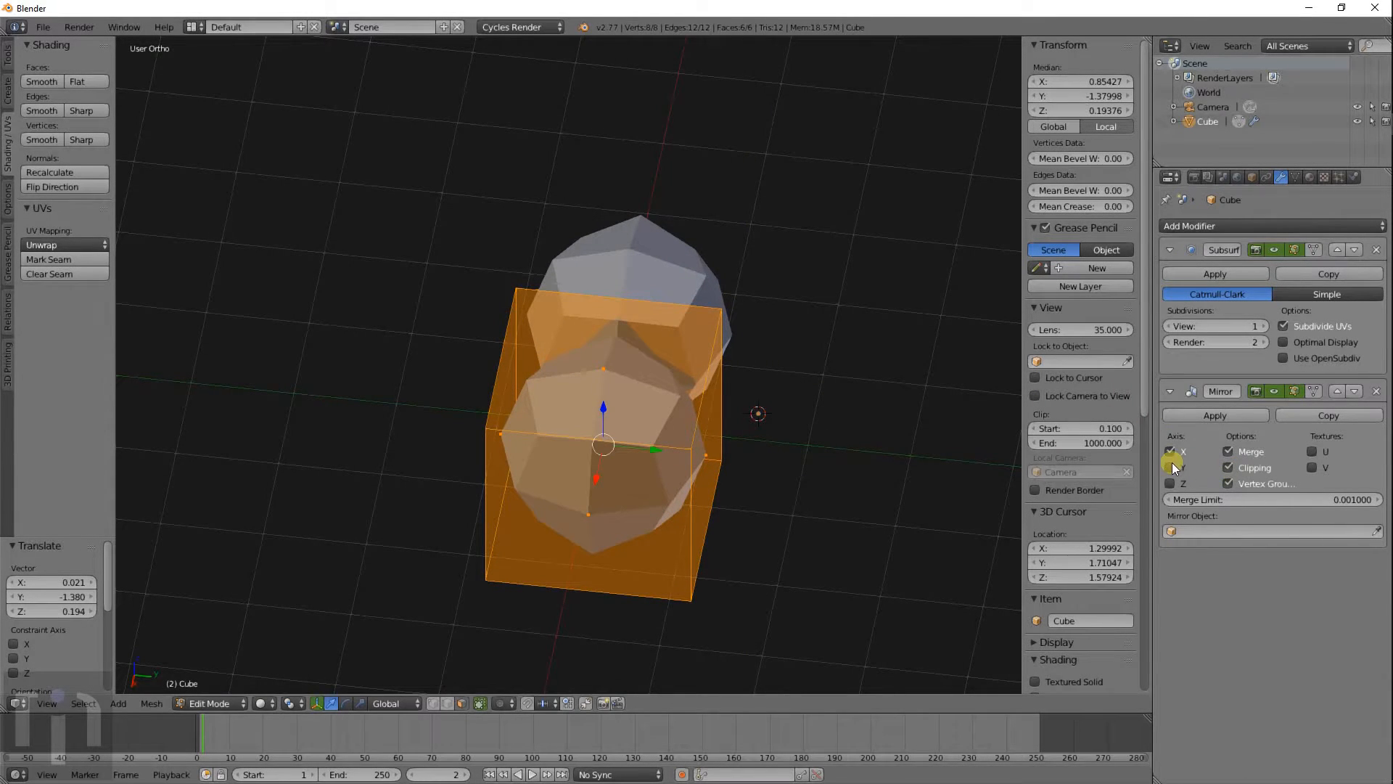
# Step: Enable Clipping on the Mirror modifier and move the mesh about -0.383 along X into the mirror plane
pyautogui.moveTo(709, 367); pyautogui.dragTo(569, 367, button='middle')
pyautogui.press('g')
pyautogui.press('x')
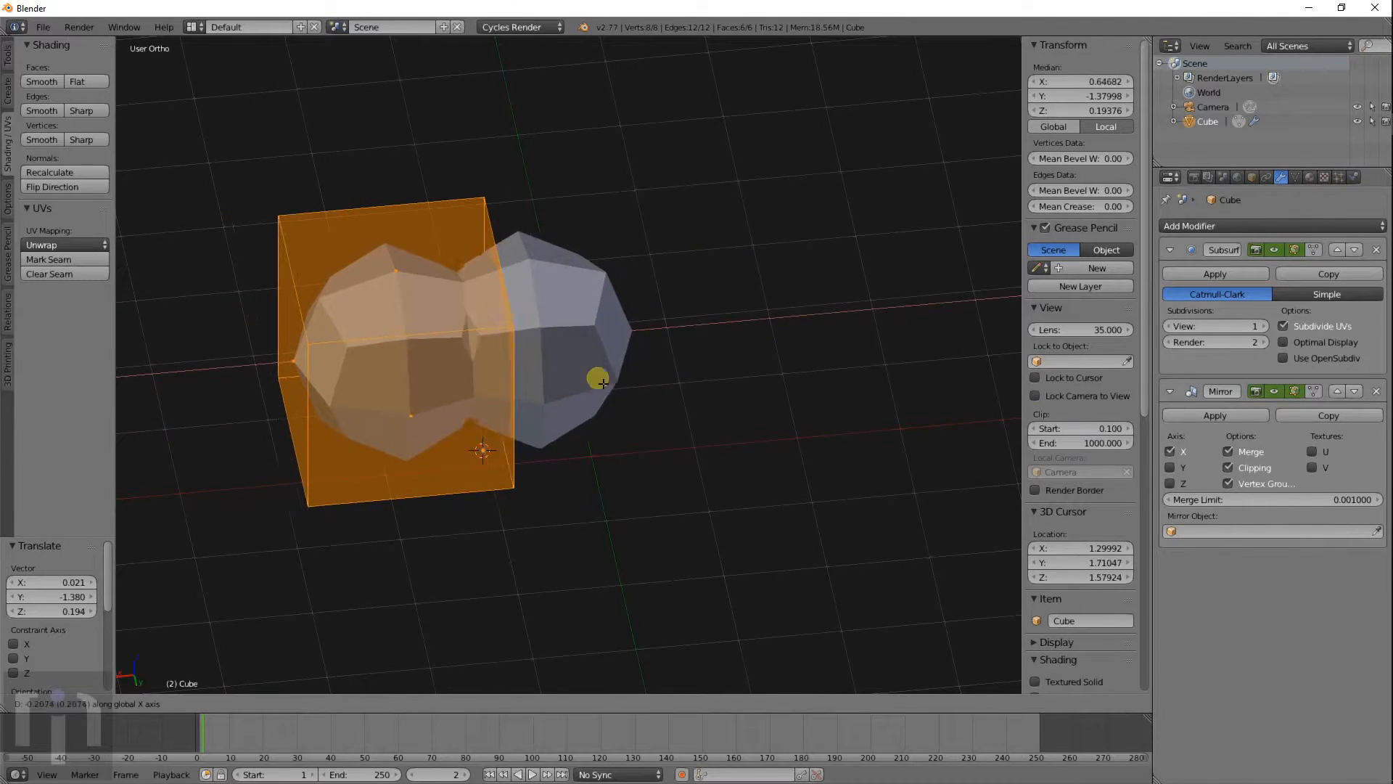
pyautogui.click(612, 382)
# Step: Move the mesh freely by about -0.257, 0.125, -0.109 and pull it about 1.693 along X
pyautogui.press('g')
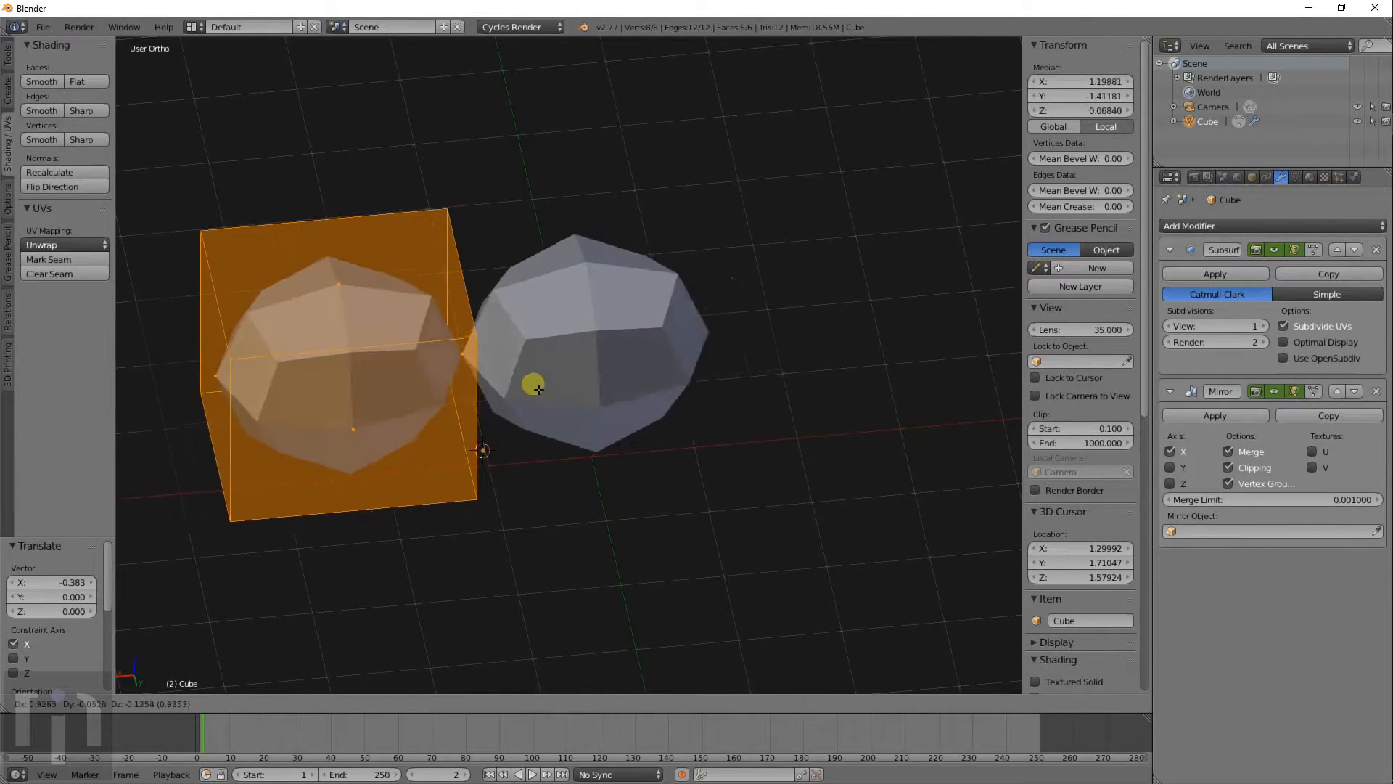
pyautogui.click(653, 380)
pyautogui.moveTo(653, 380); pyautogui.dragTo(585, 408, button='middle')
pyautogui.press('g')
pyautogui.press('x')
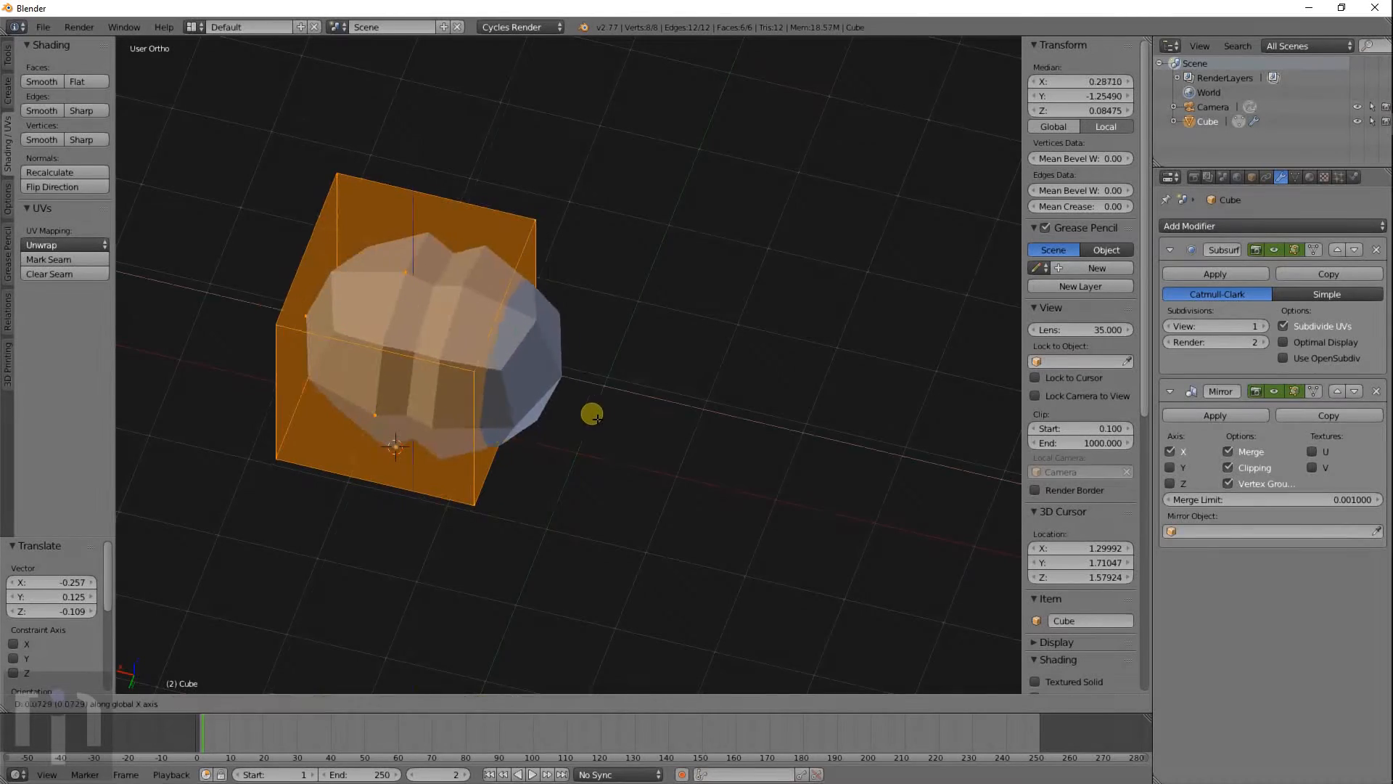
pyautogui.click(426, 404)
pyautogui.moveTo(426, 404); pyautogui.dragTo(479, 379, button='middle')
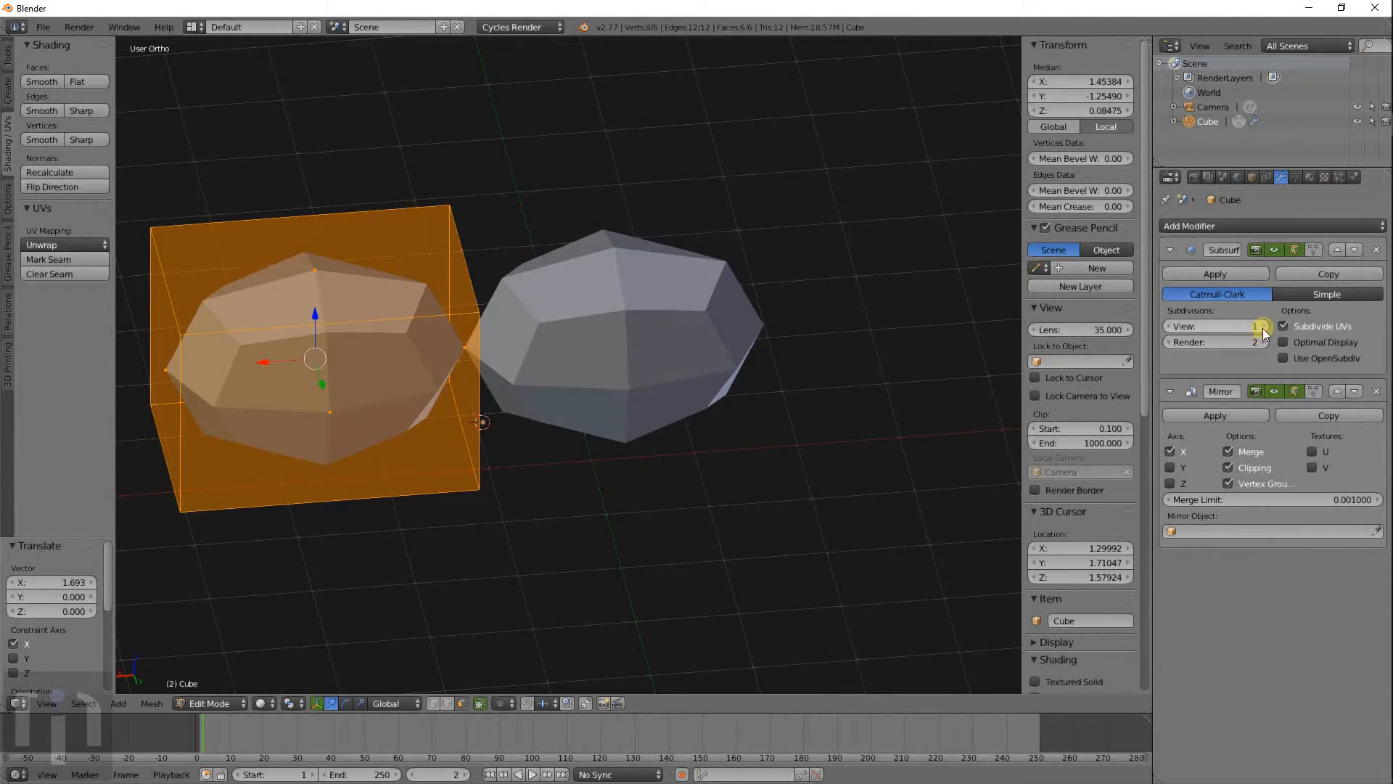
# Step: Set the Subdivision Surface view subdivisions to 2 and move the Mirror modifier above it in the stack
pyautogui.click(1263, 328)
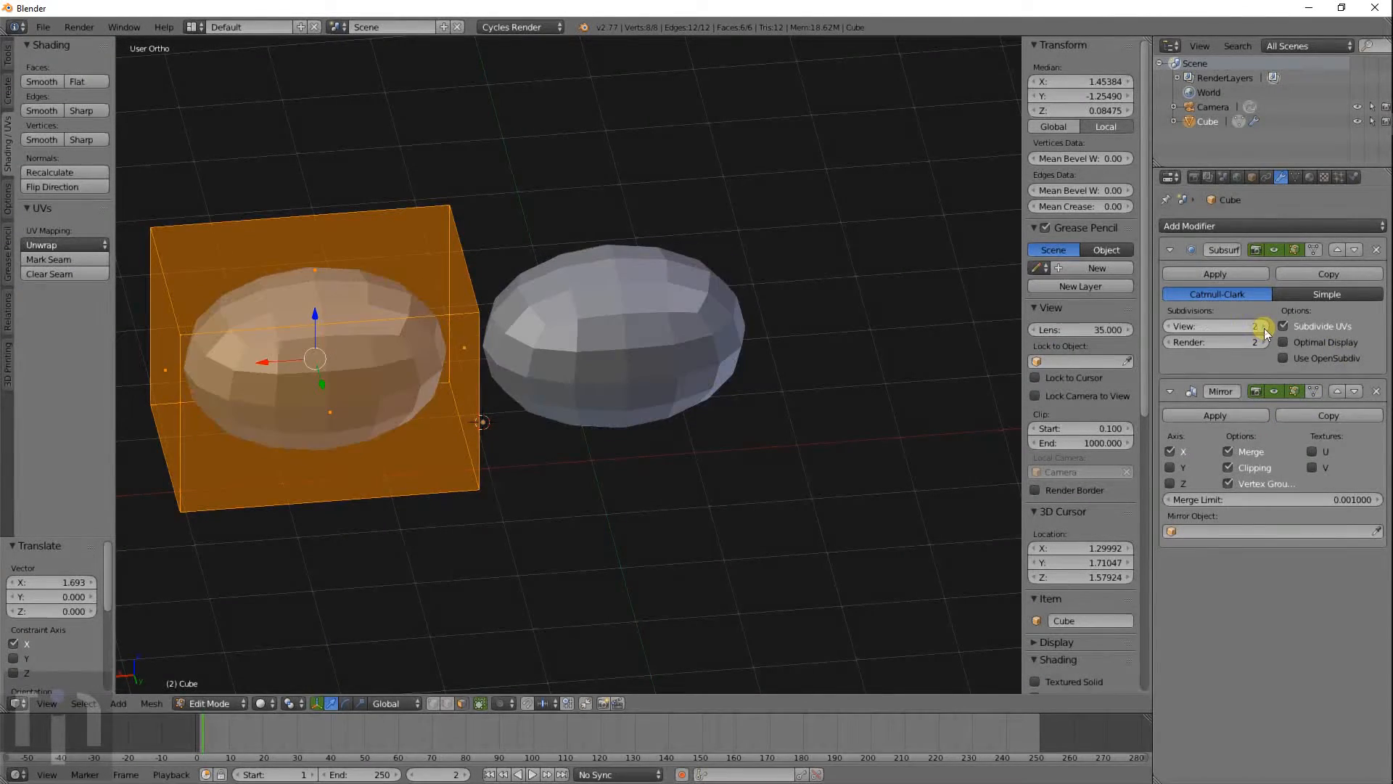
pyautogui.click(1339, 391)
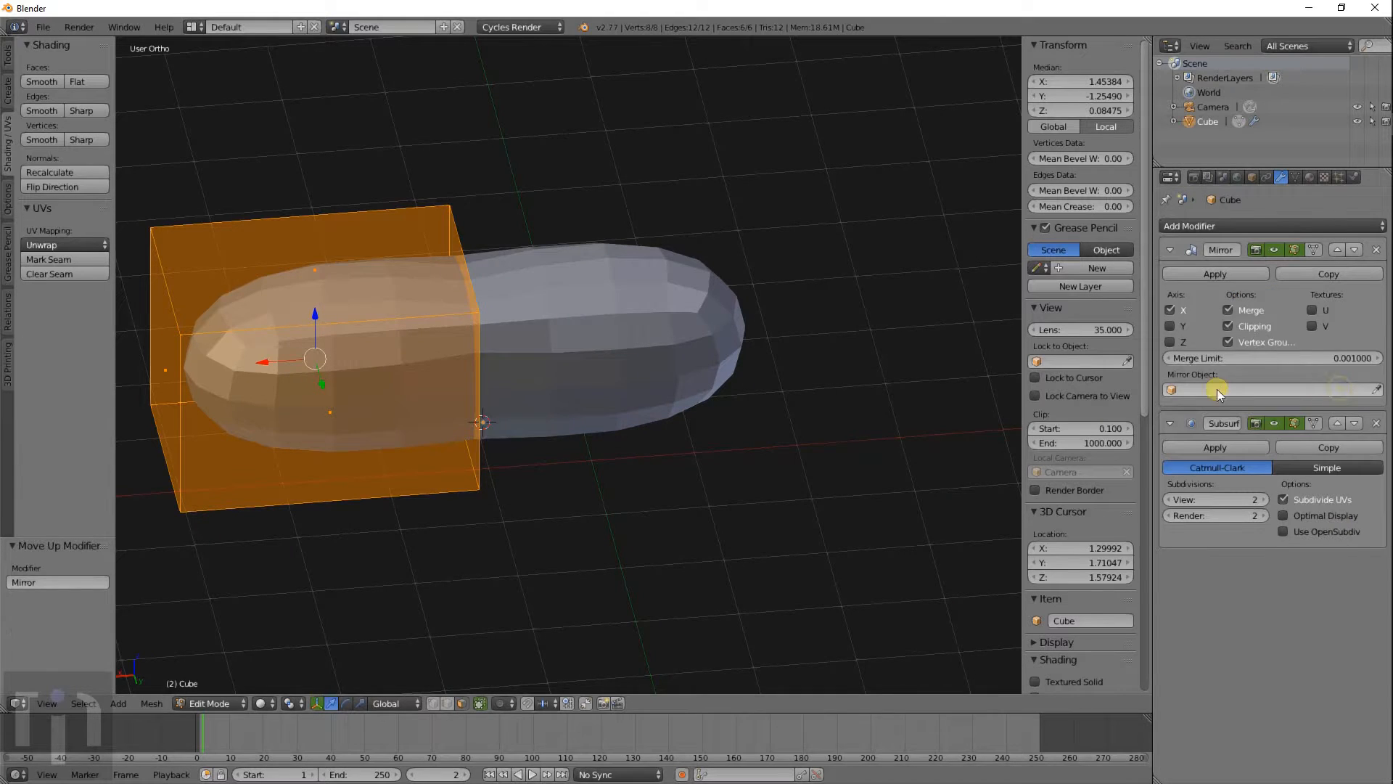
pyautogui.press('g')
pyautogui.press('x')
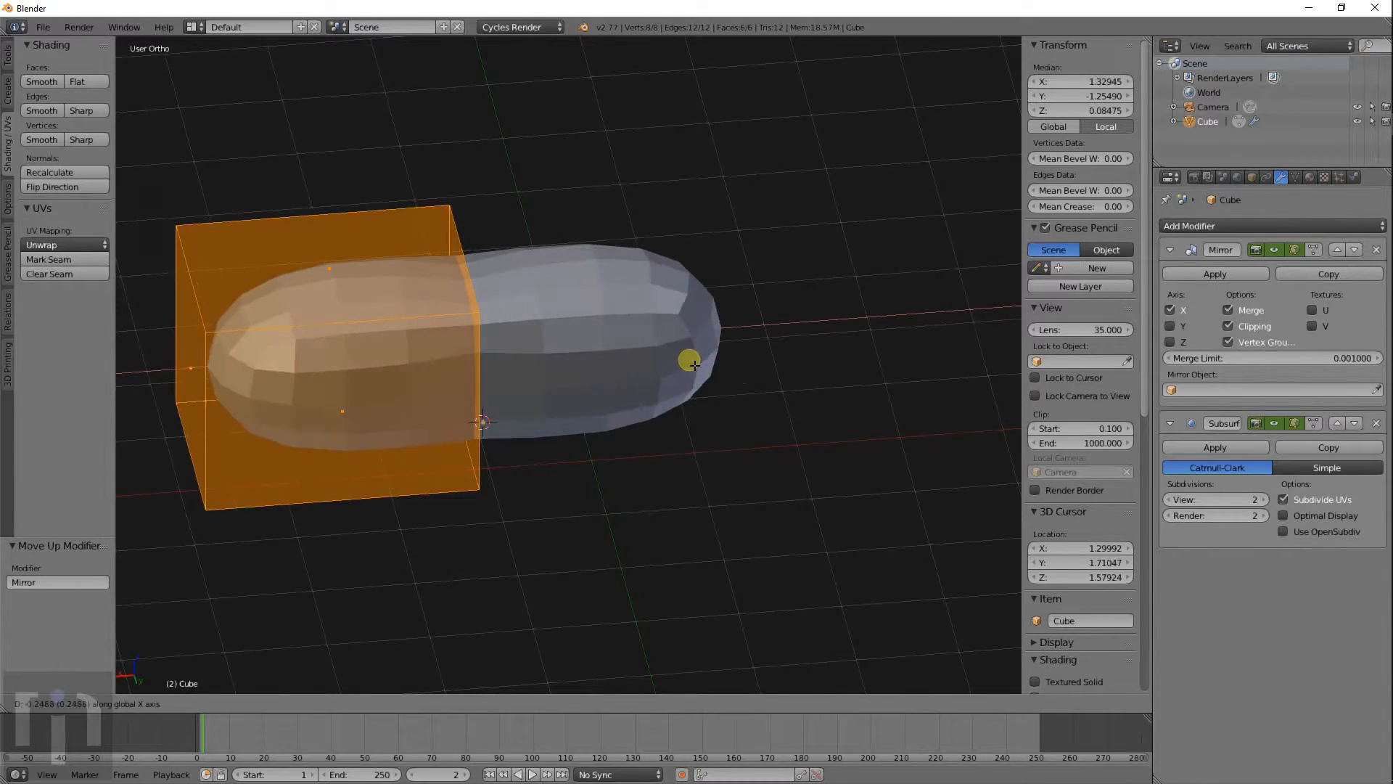
pyautogui.click(662, 376)
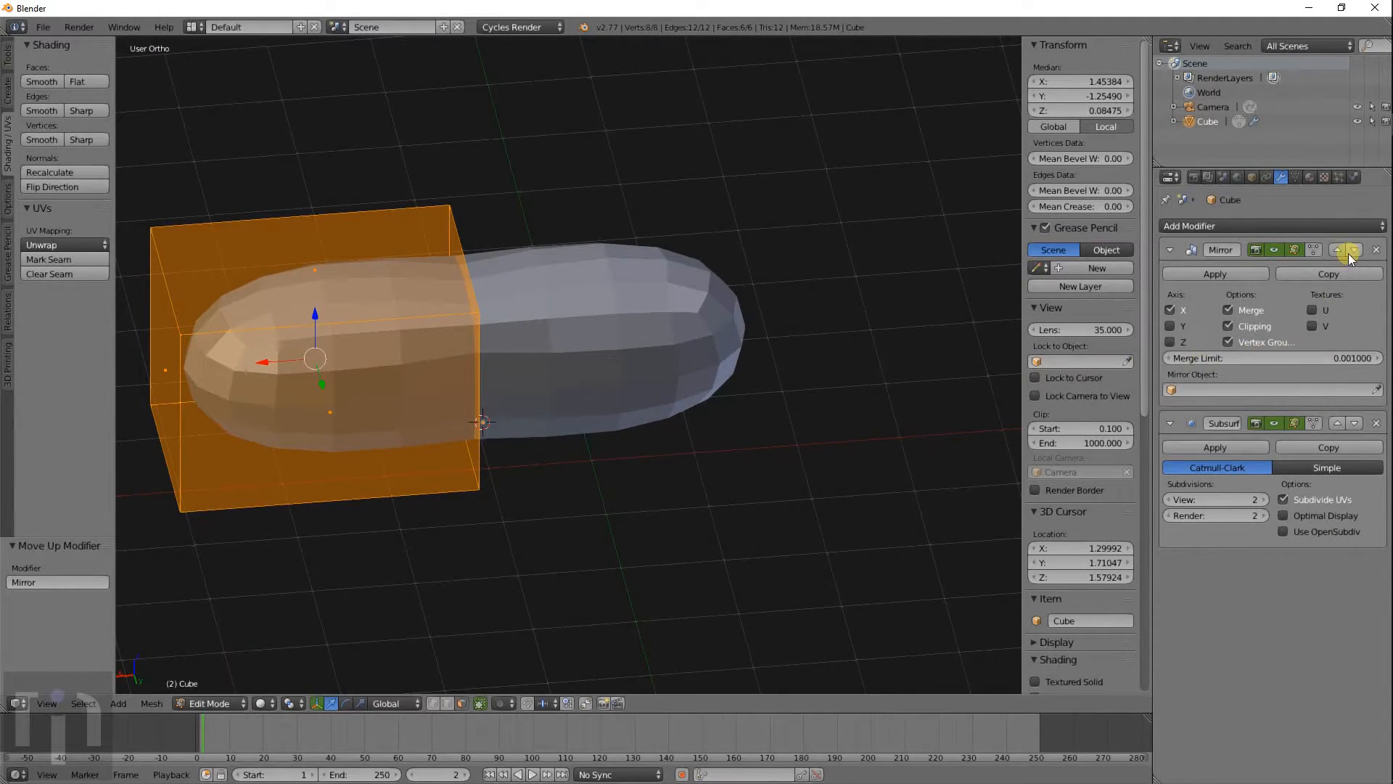
# Step: Move the Subdivision Surface modifier back above the Mirror modifier and try a free move of the mesh
pyautogui.click(1338, 423)
pyautogui.press('g')
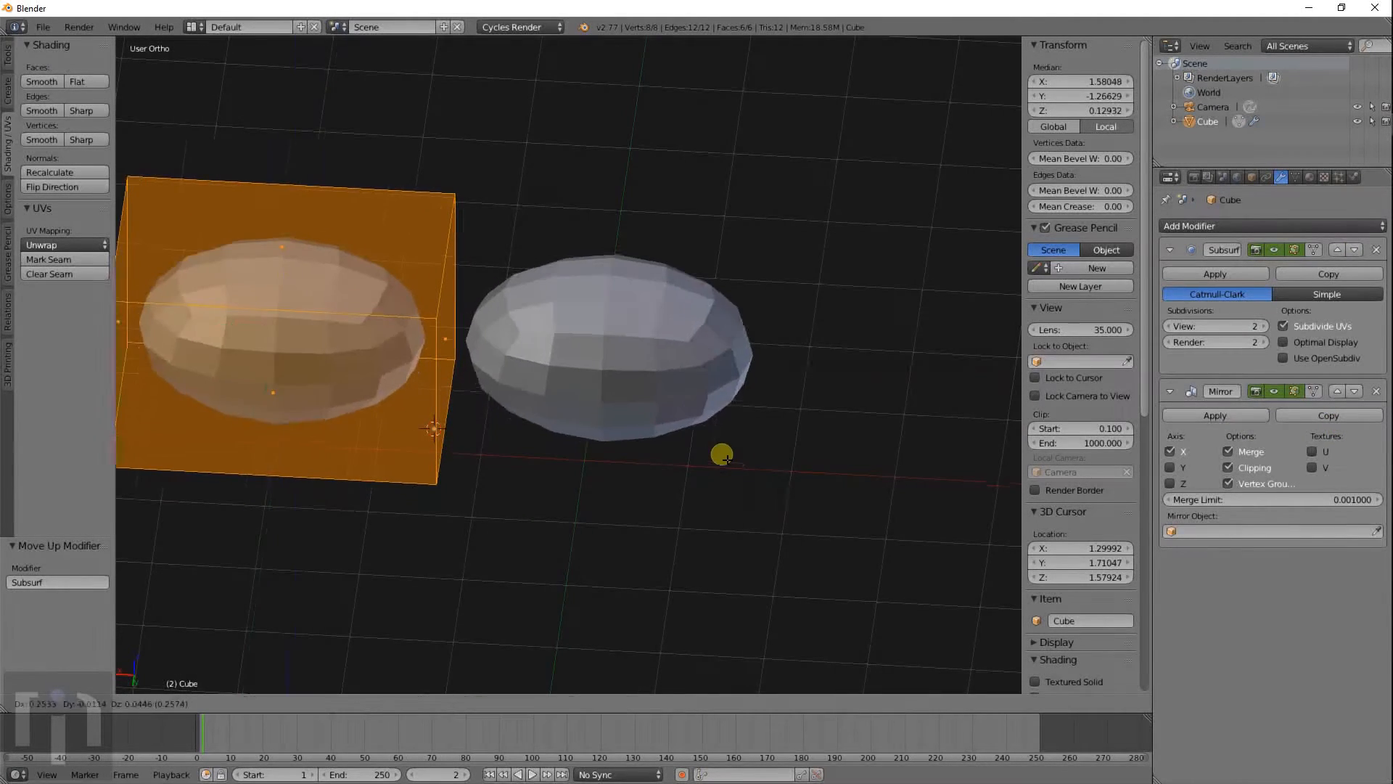
pyautogui.rightClick(871, 469)
# Step: Try moving the clipped mesh along X and then freely, cancelling both moves
pyautogui.moveTo(553, 437); pyautogui.dragTo(555, 481, button='middle')
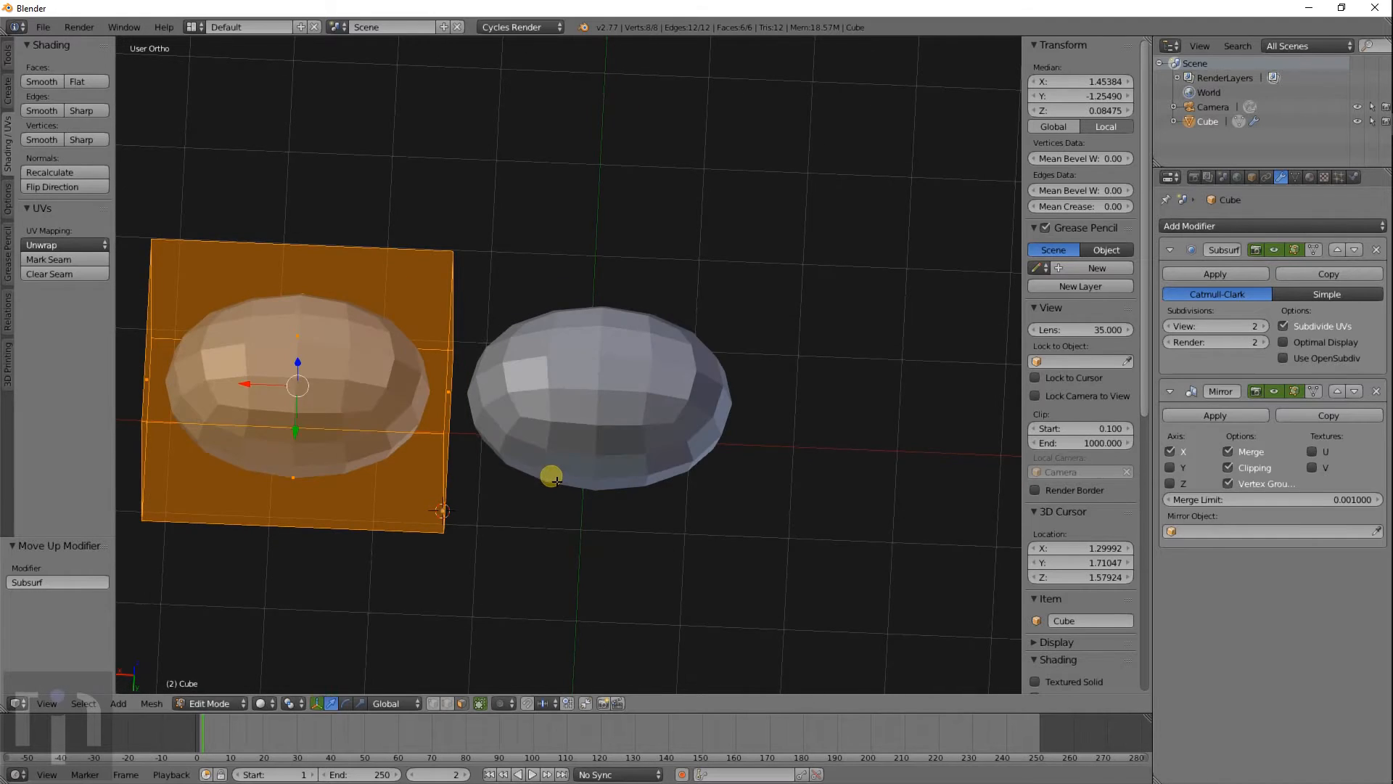
pyautogui.press('g')
pyautogui.press('x')
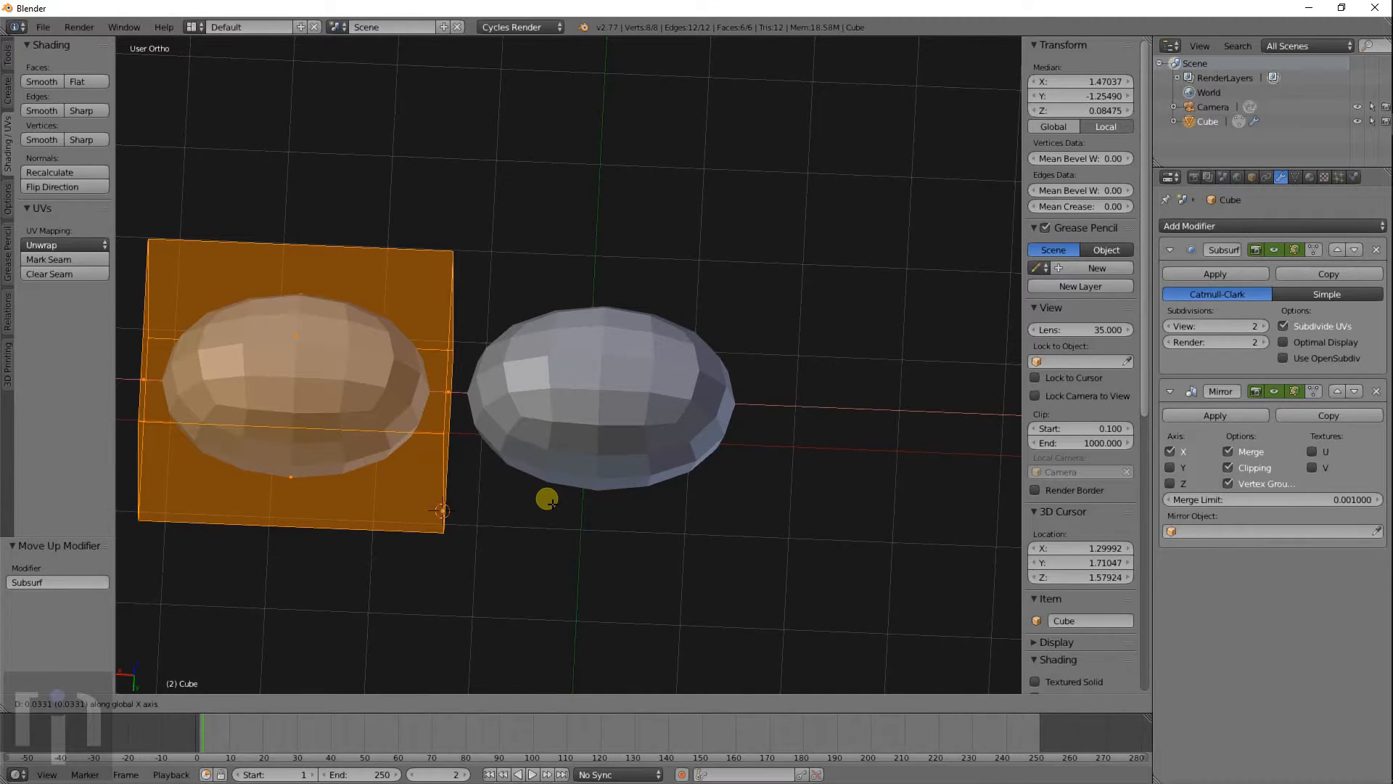
pyautogui.rightClick(554, 494)
pyautogui.moveTo(556, 486); pyautogui.dragTo(527, 498, button='middle')
pyautogui.press('g')
pyautogui.rightClick(634, 436)
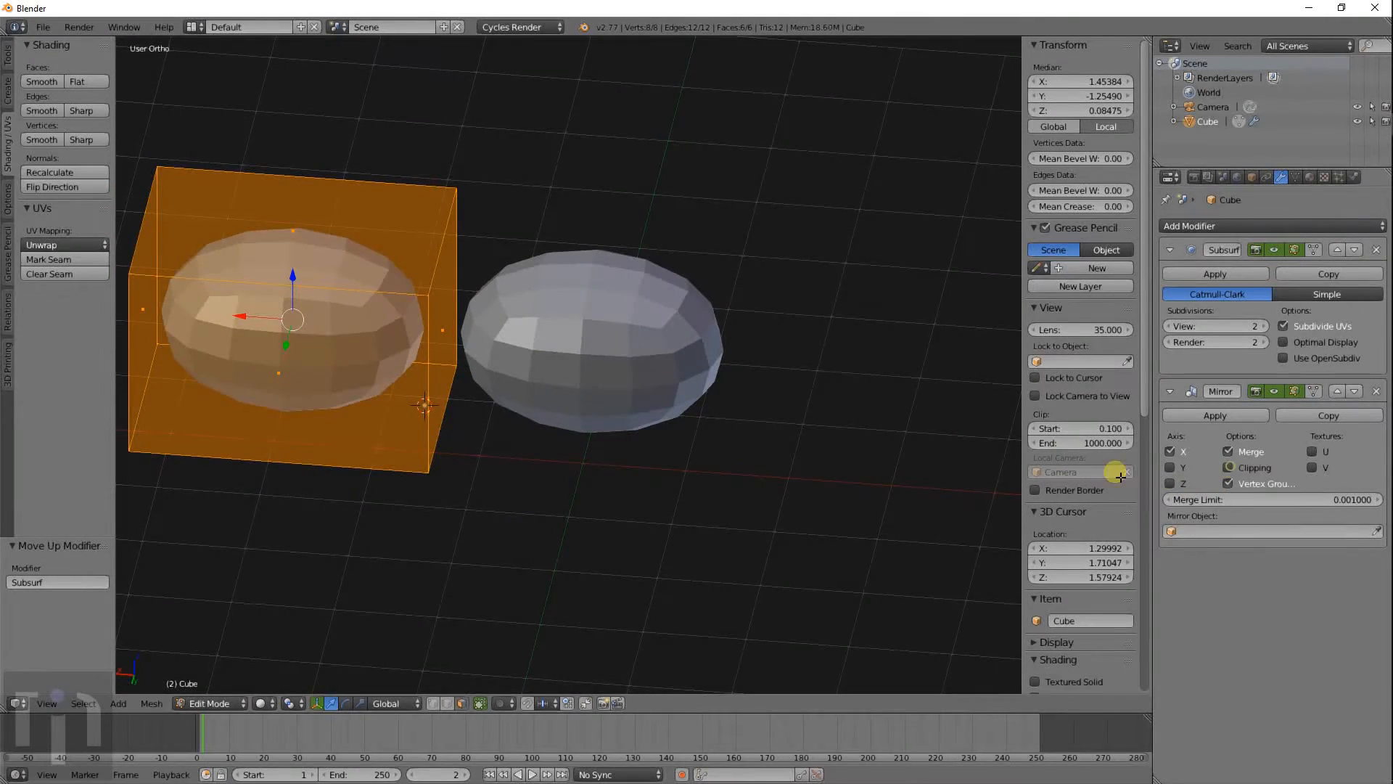
# Step: Disable Clipping on the Mirror modifier and move the mesh by about -1.250, 0.005, -0.059
pyautogui.moveTo(814, 475); pyautogui.dragTo(738, 468, button='middle')
pyautogui.press('g')
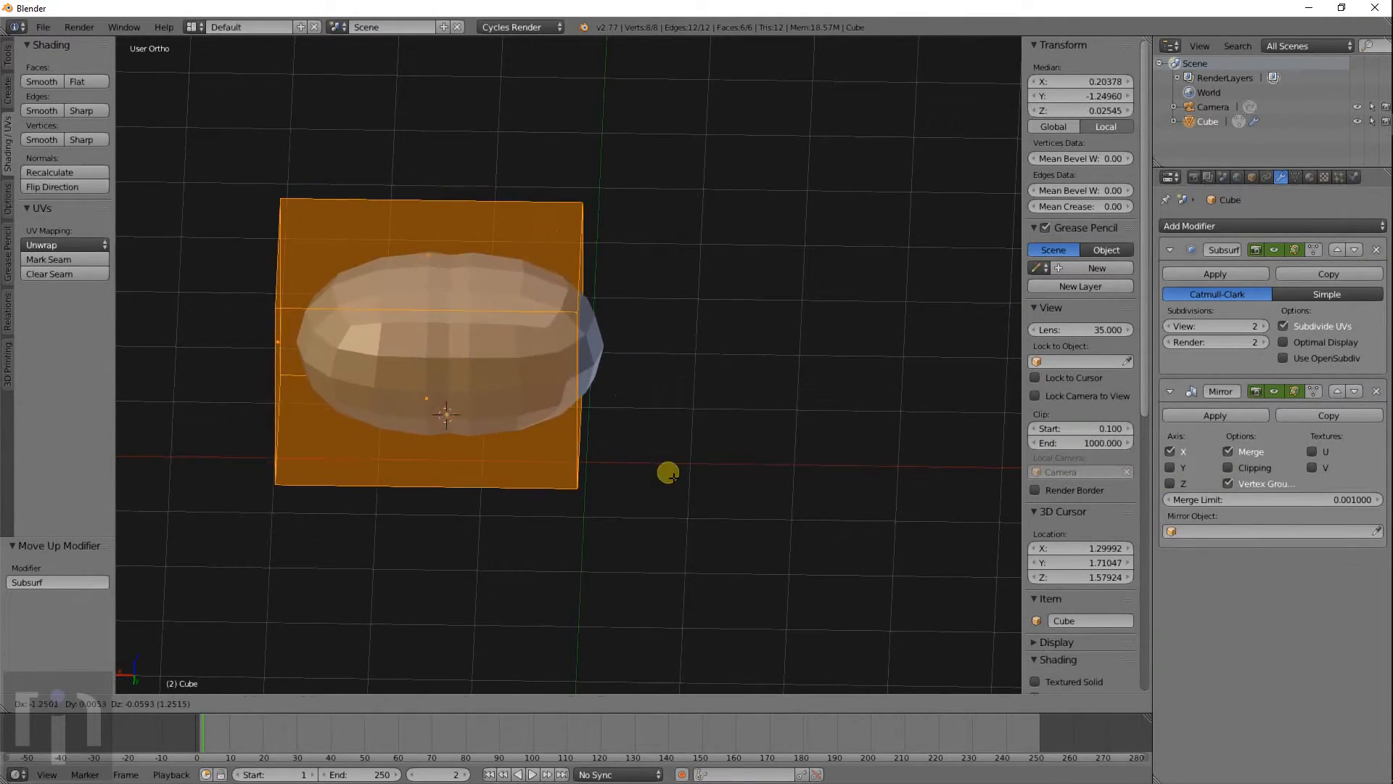
pyautogui.click(668, 473)
# Step: Re-enable Clipping on the Mirror modifier and try pulling the mesh along X
pyautogui.click(1227, 467)
pyautogui.press('g')
pyautogui.press('x')
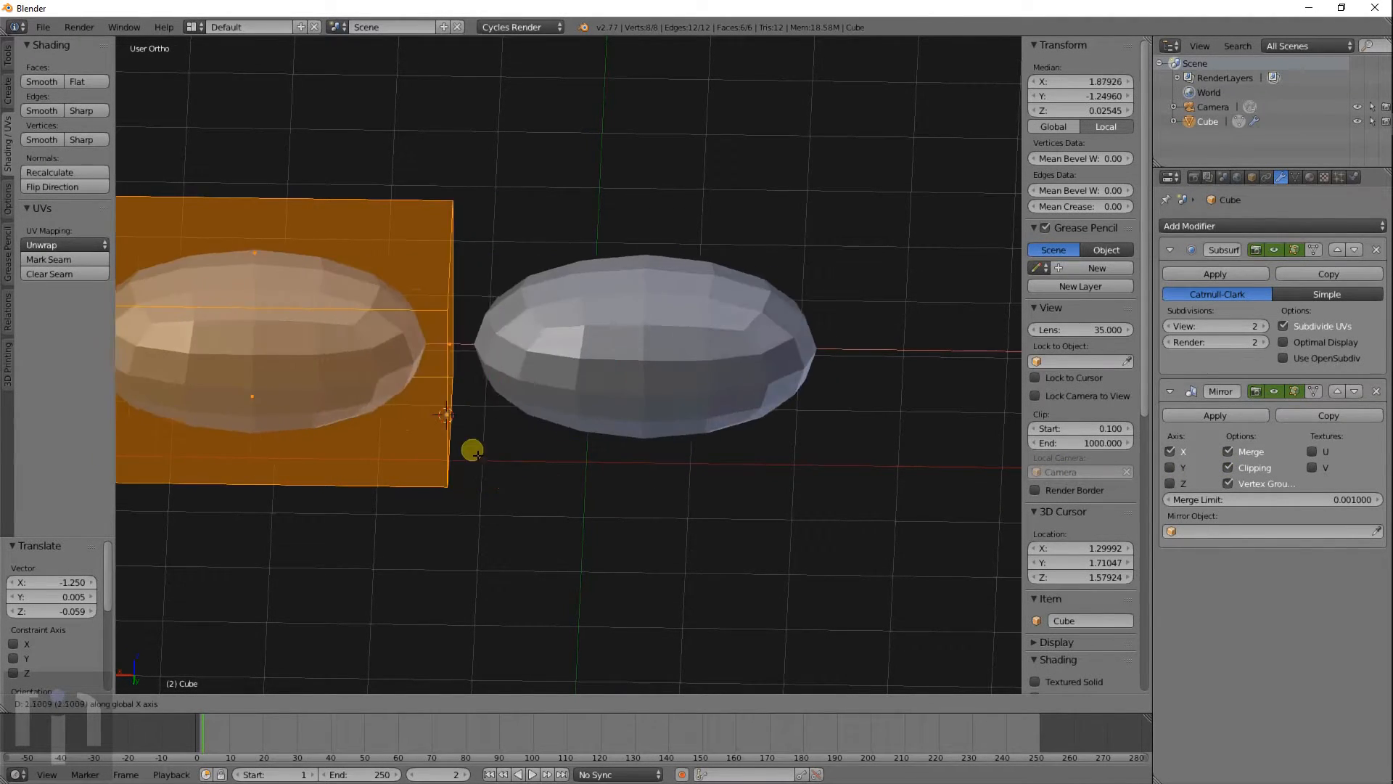
pyautogui.click(646, 442)
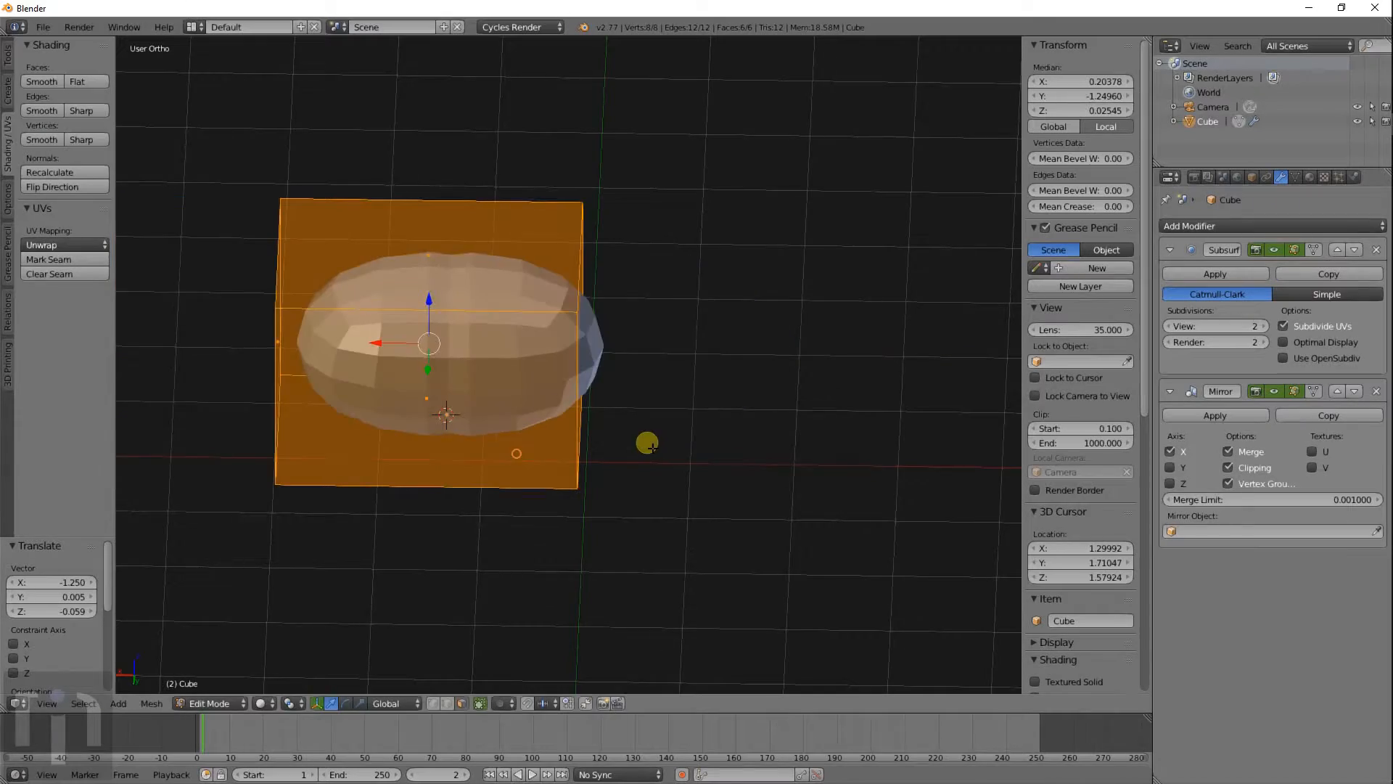
# Step: Return to Object Mode and add a cylinder mesh at the 3D cursor
pyautogui.moveTo(647, 442); pyautogui.dragTo(597, 409, button='middle')
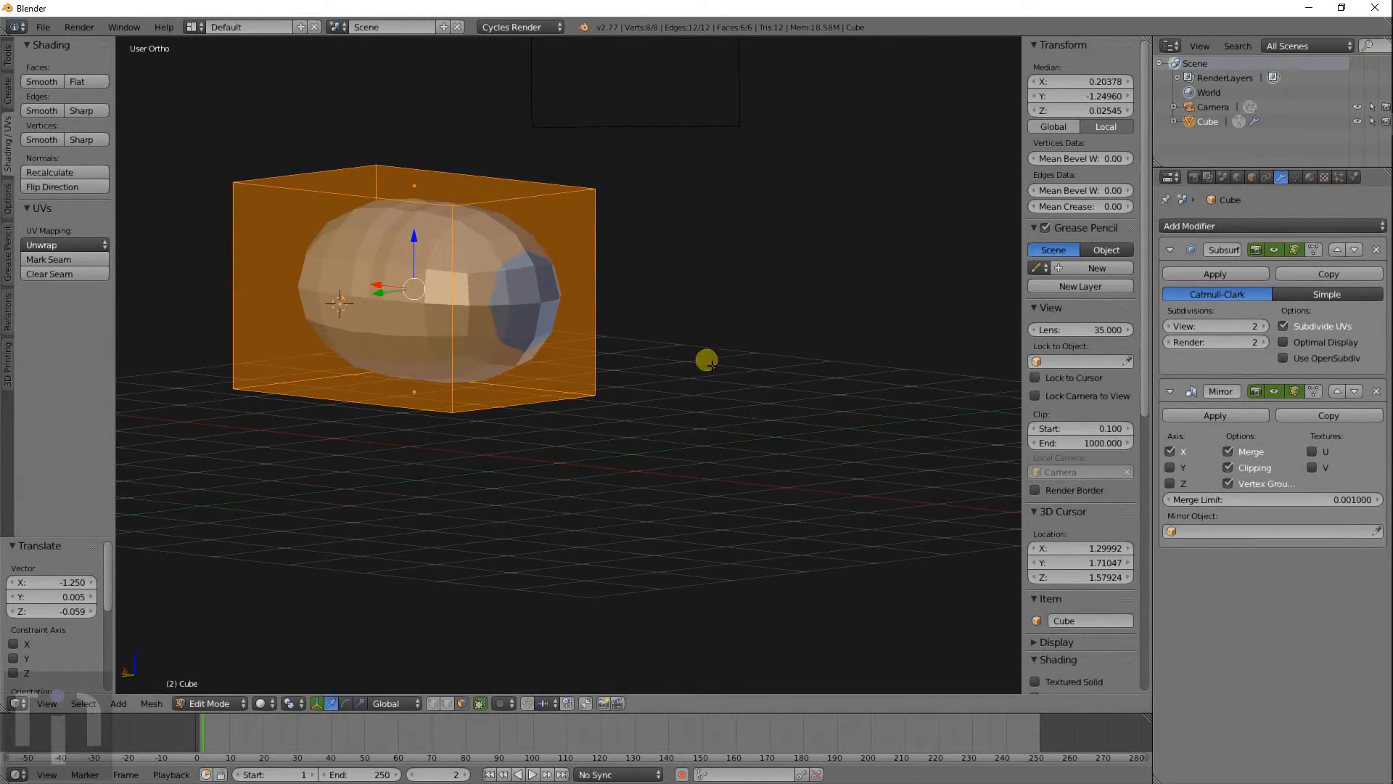
pyautogui.moveTo(675, 351); pyautogui.dragTo(656, 428, button='middle')
pyautogui.hotkey('shift', 'a')
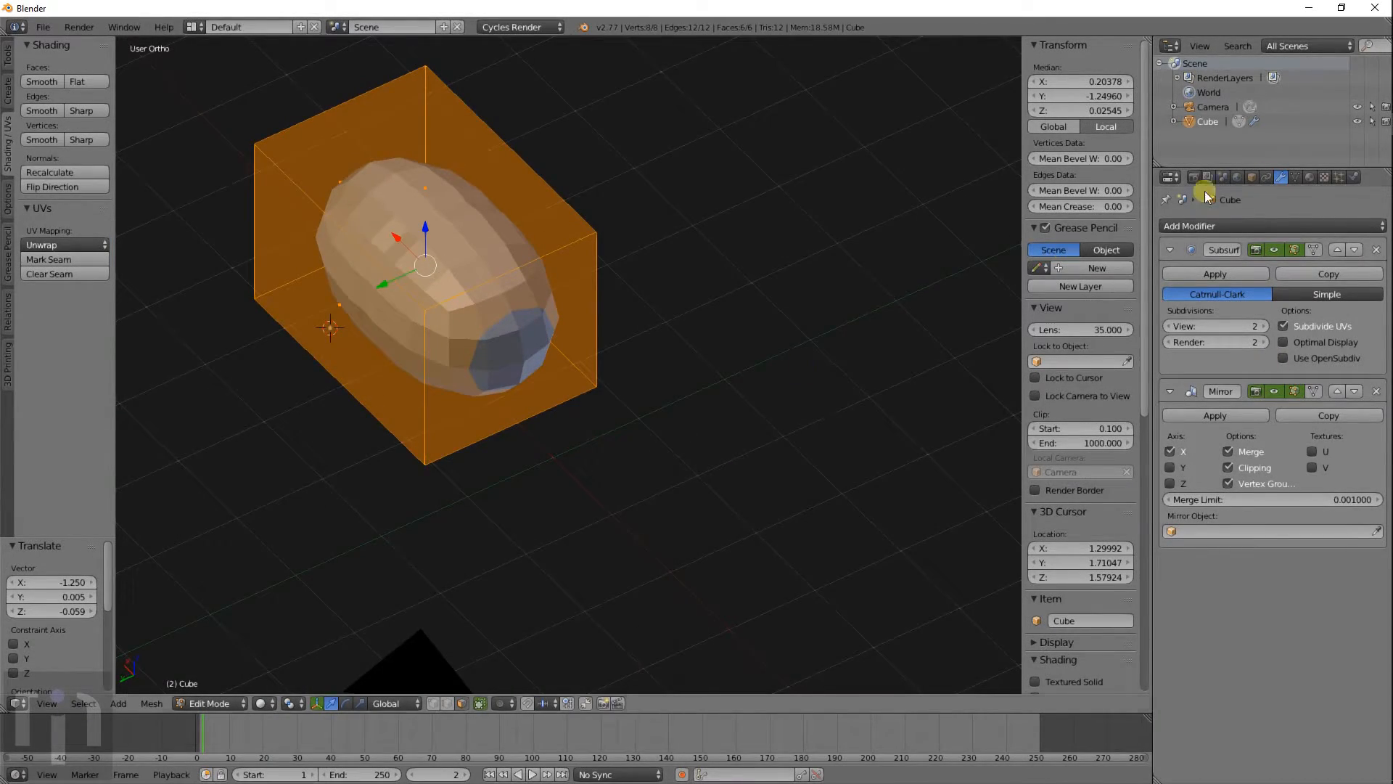
pyautogui.click(1262, 225)
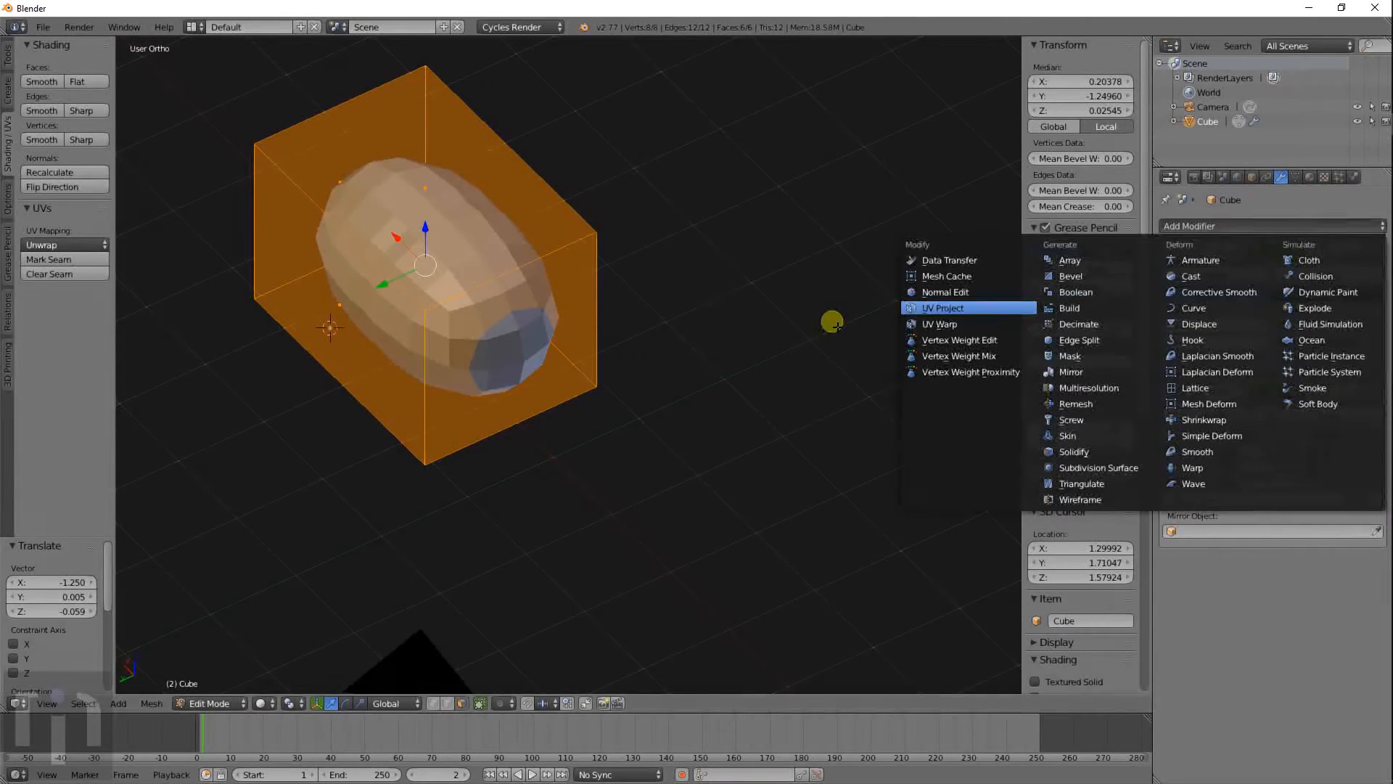
pyautogui.press('Tab')
pyautogui.hotkey('shift', 'a')
pyautogui.moveTo(737, 311)
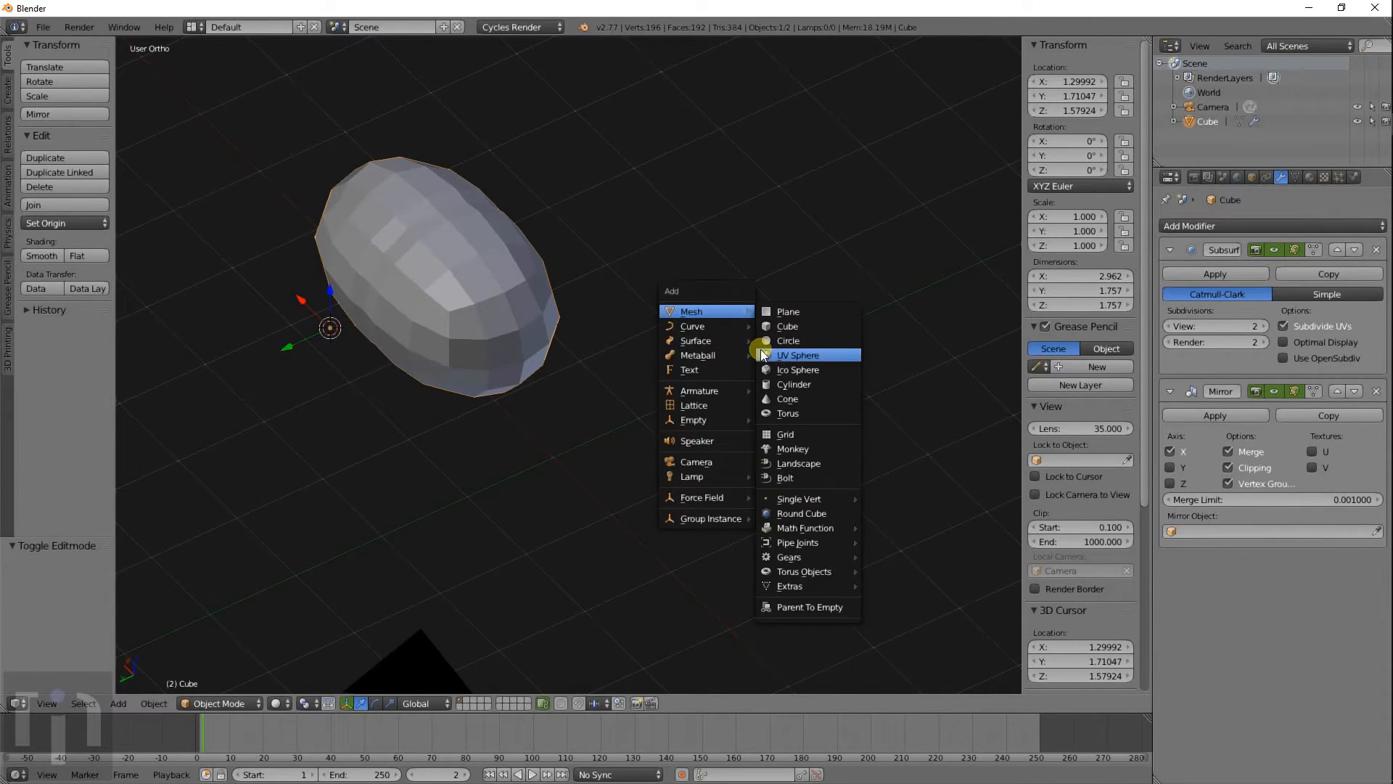
pyautogui.click(795, 387)
# Step: Rotate the cylinder 90° about X and scale it uniformly to about 0.293
pyautogui.press('r')
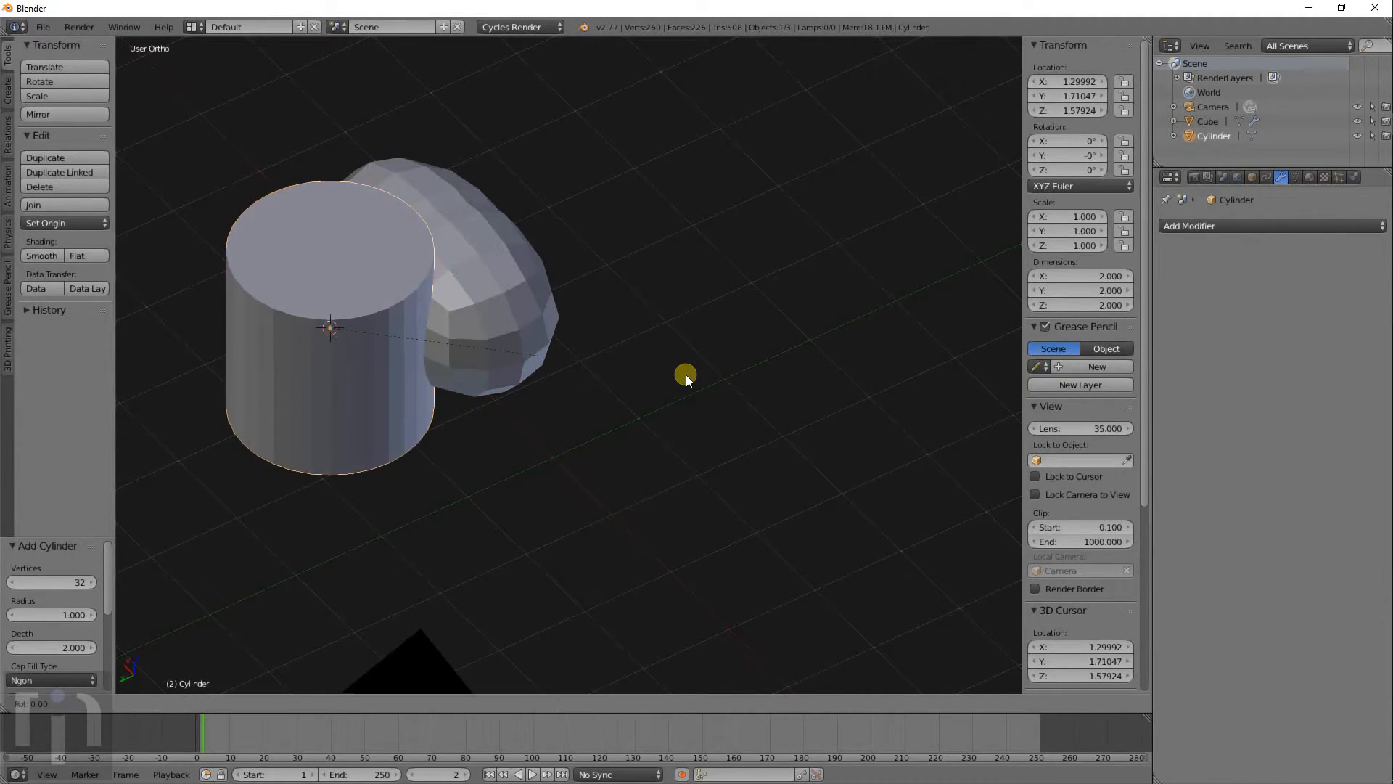
pyautogui.press('x')
pyautogui.press('9')
pyautogui.press('0')
pyautogui.press('Return')
pyautogui.press('s')
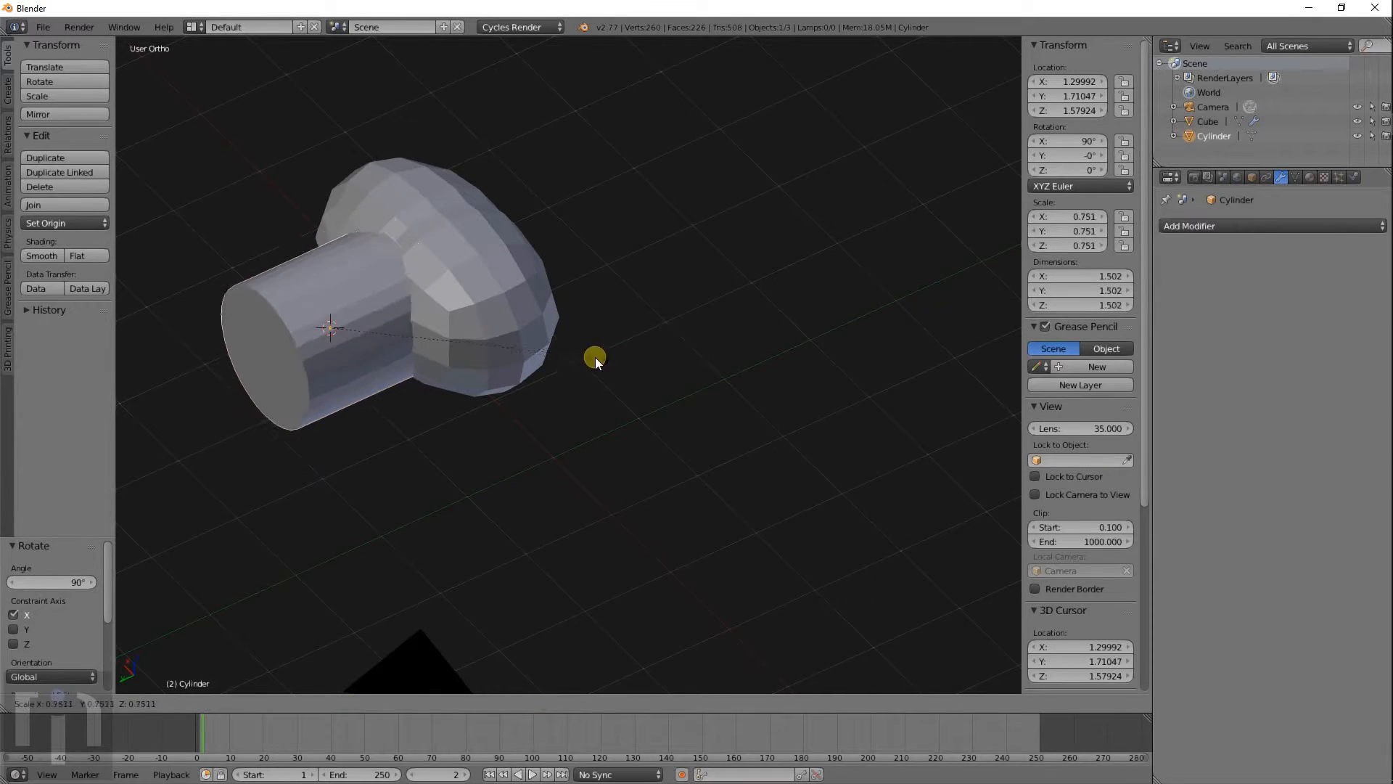
pyautogui.click(428, 347)
# Step: Stretch the cylinder along Y by about 7.368 and move it by about -0.678, -0.965, -0.016 through the rounded body
pyautogui.press('s')
pyautogui.press('y')
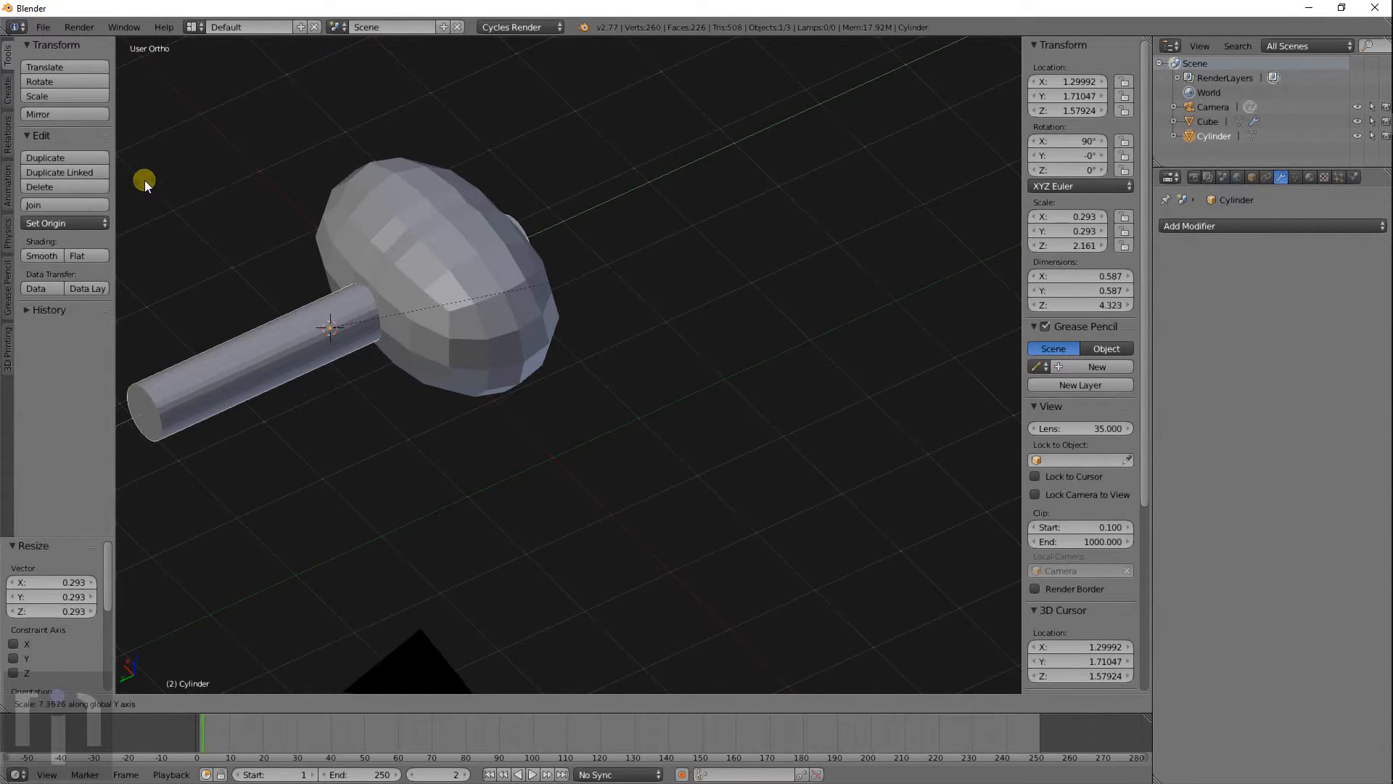
pyautogui.click(148, 182)
pyautogui.press('g')
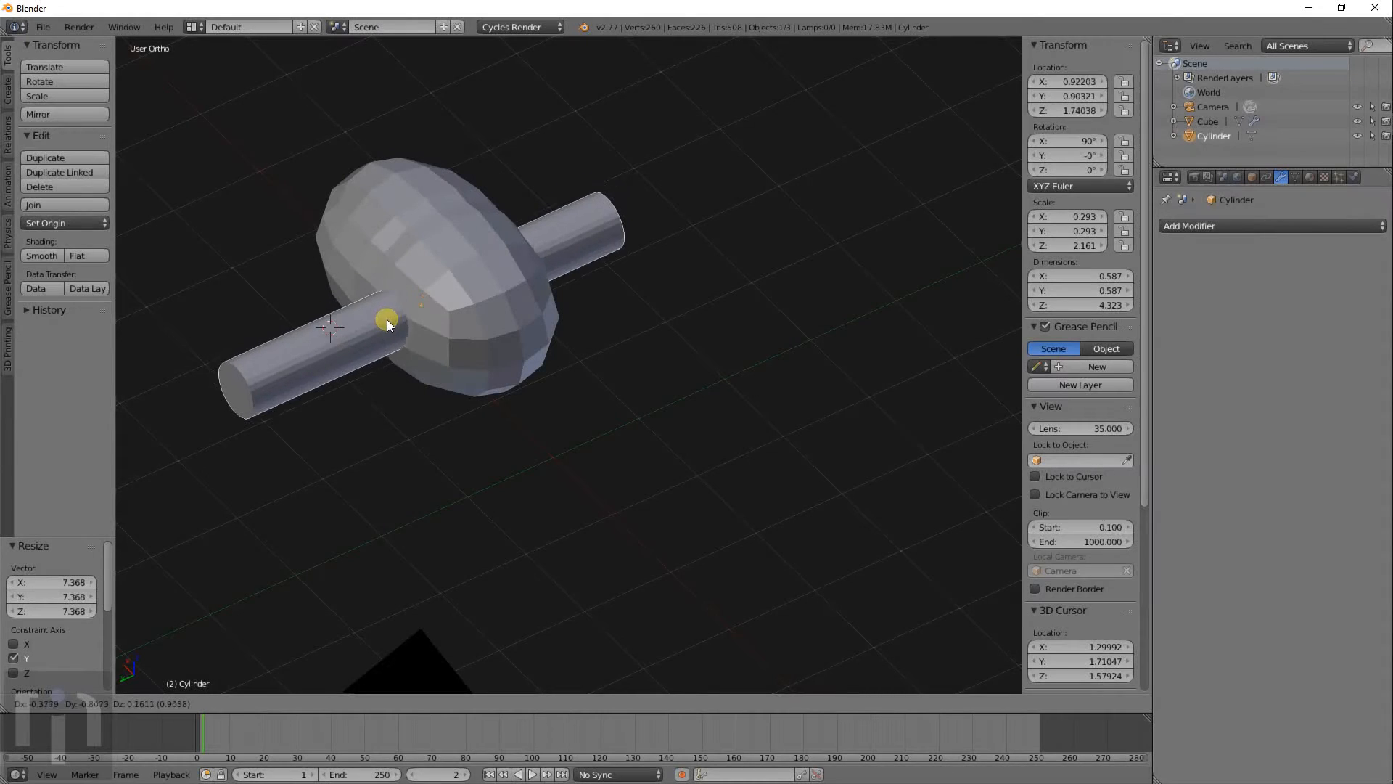
pyautogui.click(421, 341)
# Step: Add a Boolean modifier to the rounded body, set to Difference with the Cylinder as object, and check the cut in wireframe
pyautogui.rightClick(515, 263)
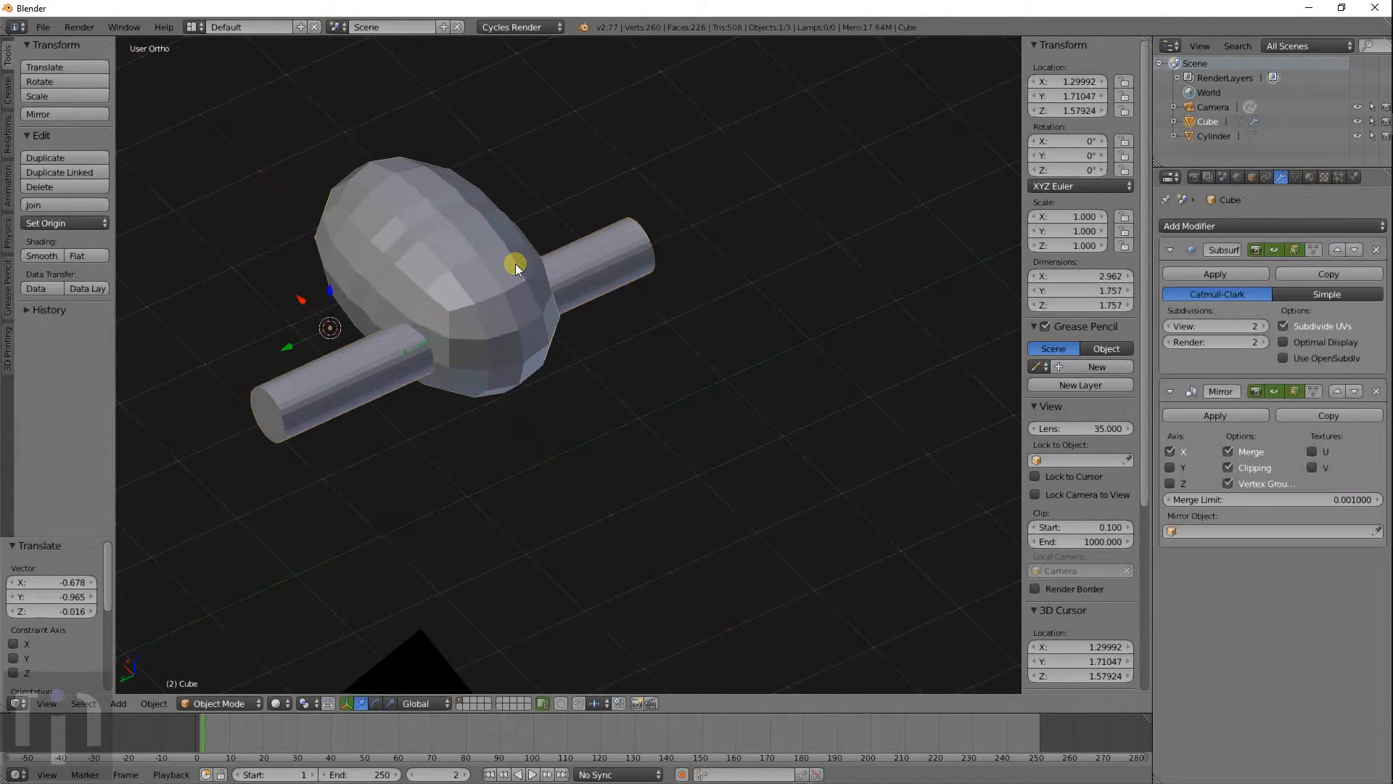
pyautogui.click(1289, 225)
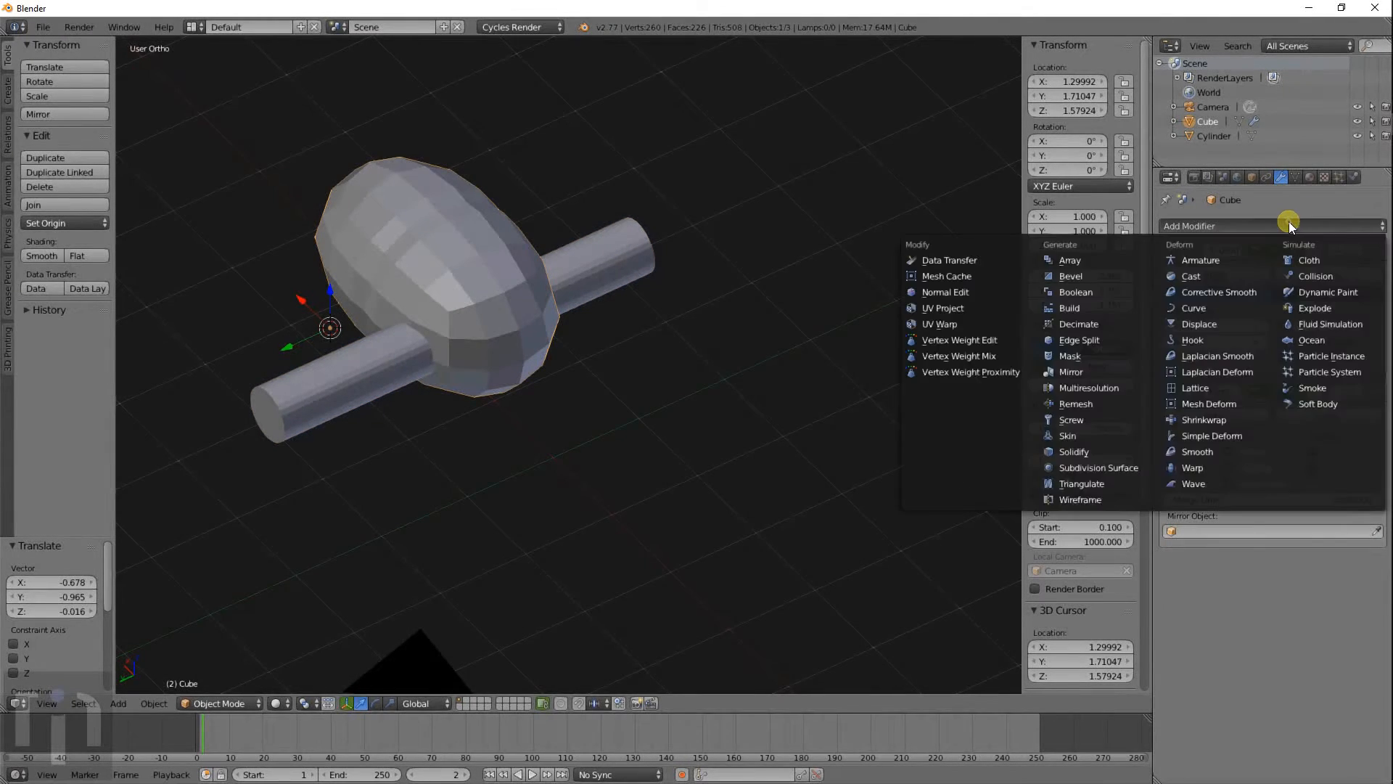
pyautogui.click(1094, 290)
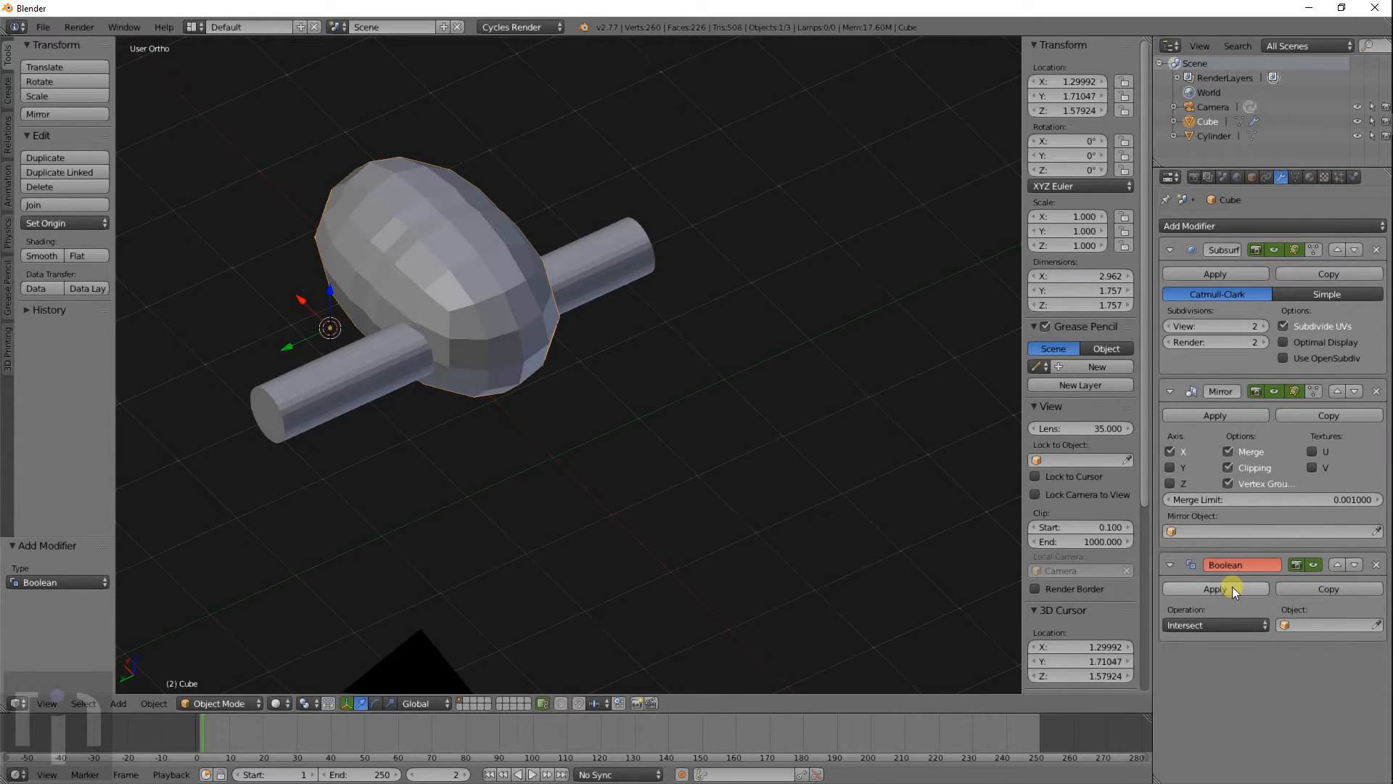
pyautogui.click(1215, 625)
pyautogui.click(1208, 578)
pyautogui.click(1335, 626)
pyautogui.click(1242, 476)
pyautogui.press('z')
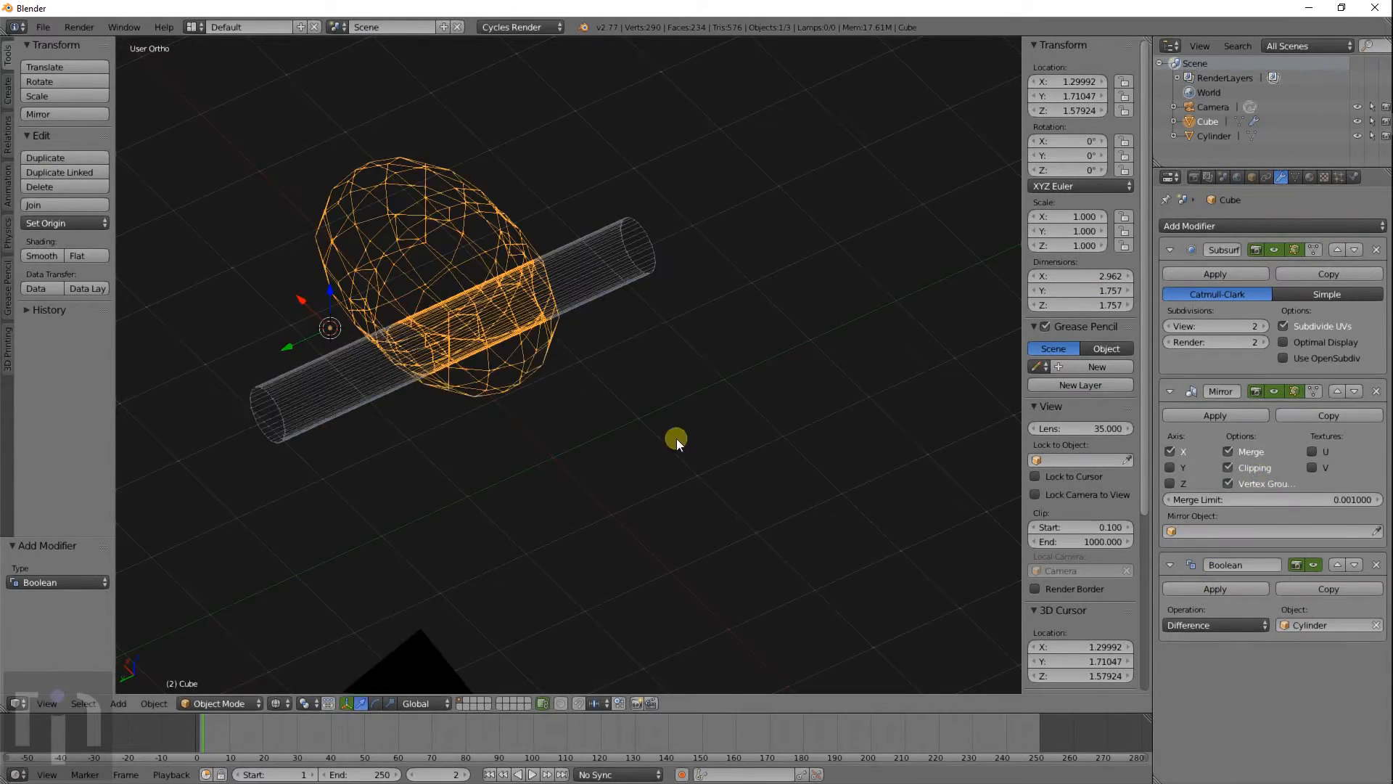
pyautogui.moveTo(676, 438); pyautogui.dragTo(752, 405, button='middle')
pyautogui.press('z')
pyautogui.scroll(2, 752, 404)
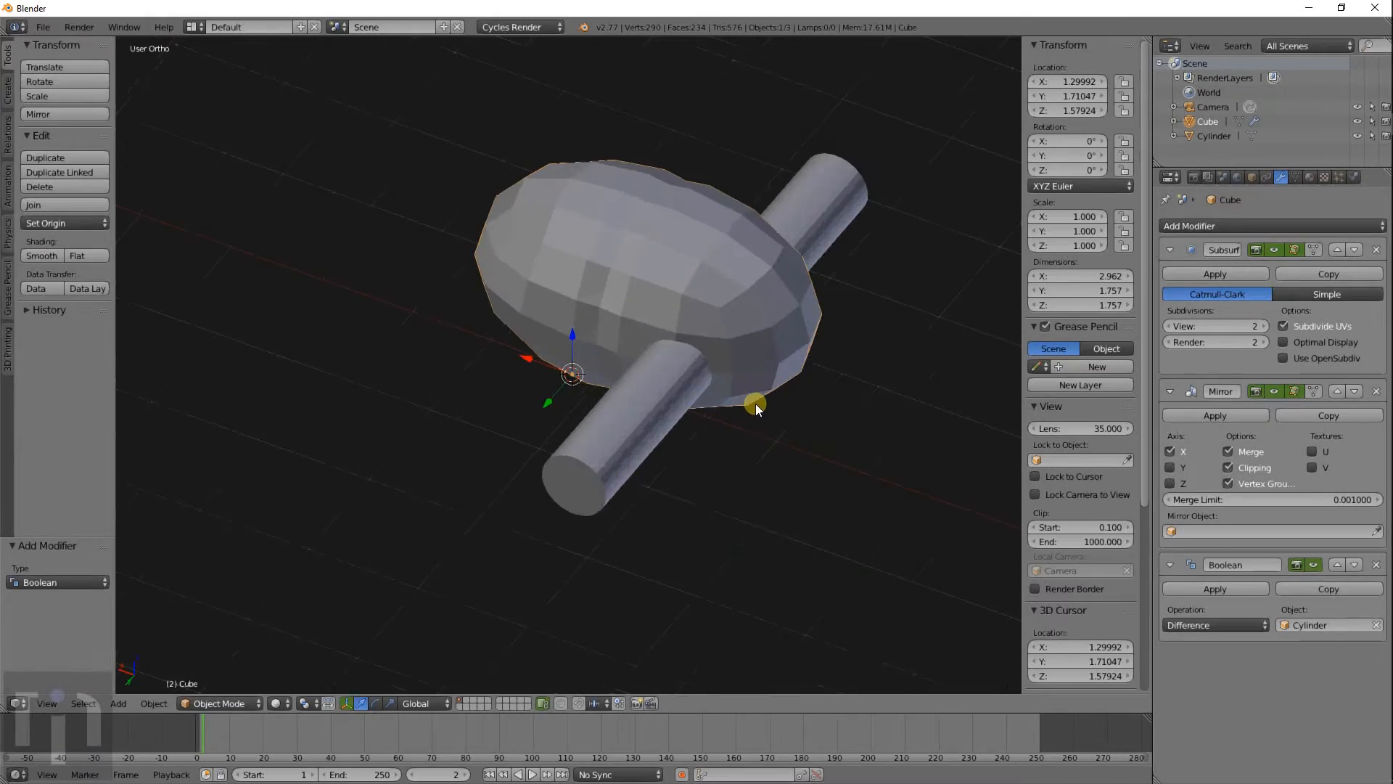
# Step: Try applying the Boolean modifier ahead of Subsurf and Mirror, inspect the mesh in wireframe, and undo the application
pyautogui.click(1238, 589)
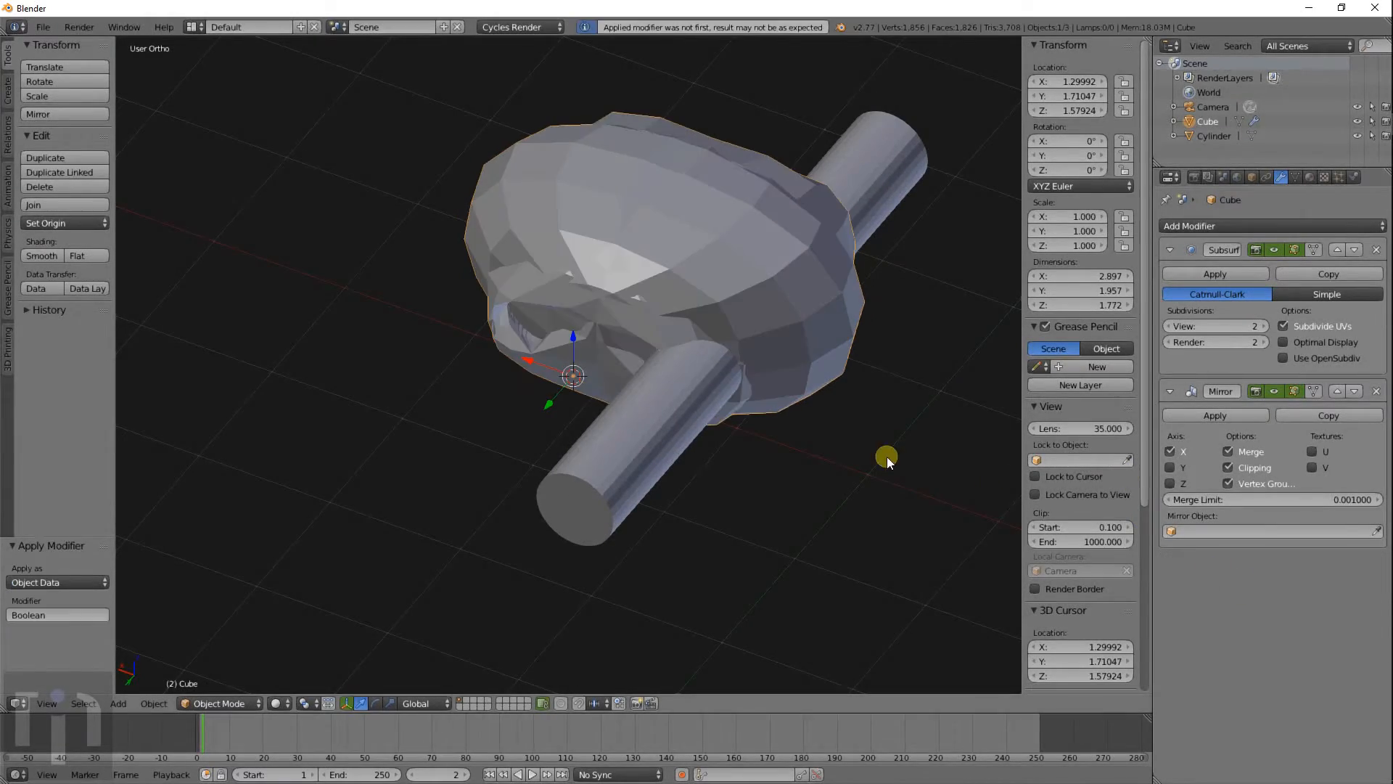
pyautogui.moveTo(886, 461); pyautogui.dragTo(590, 257, button='middle')
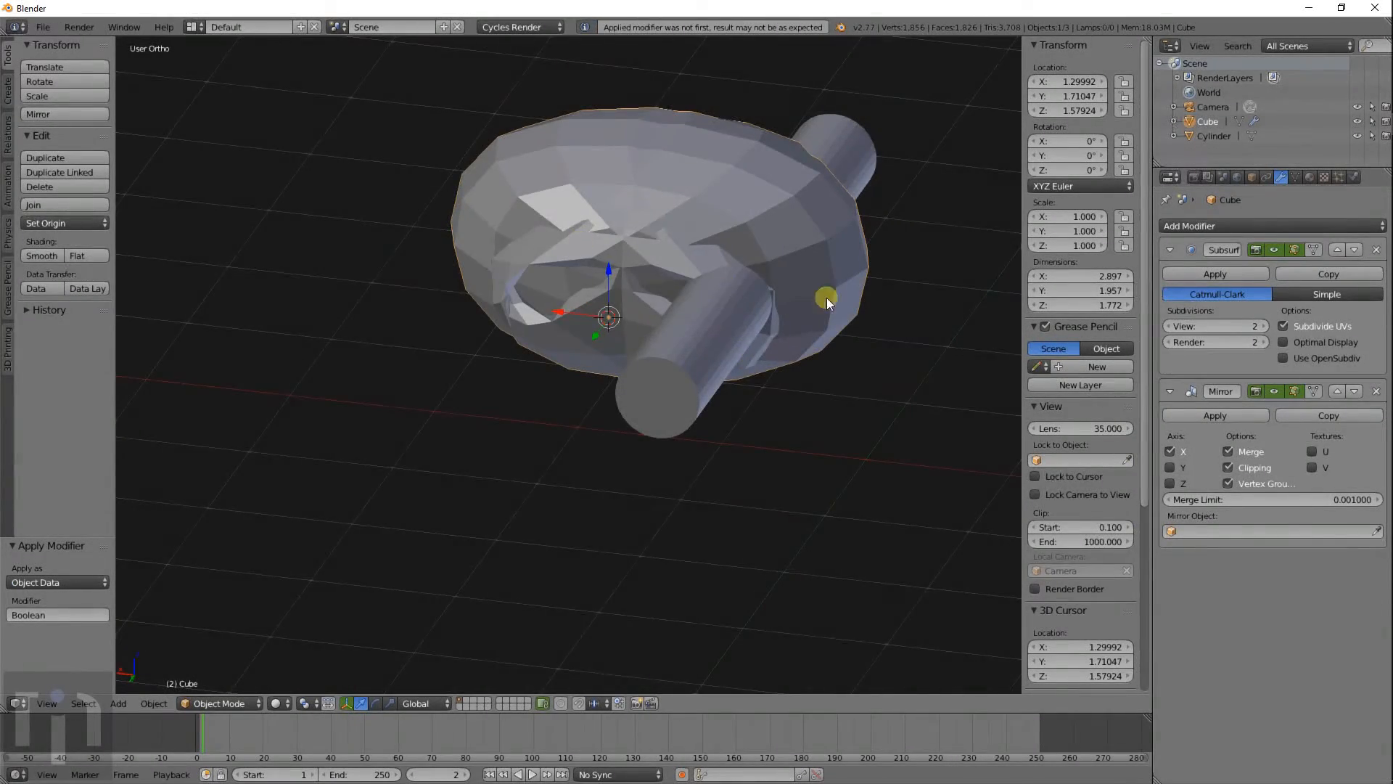
pyautogui.moveTo(826, 298); pyautogui.dragTo(717, 404, button='middle')
pyautogui.press('z')
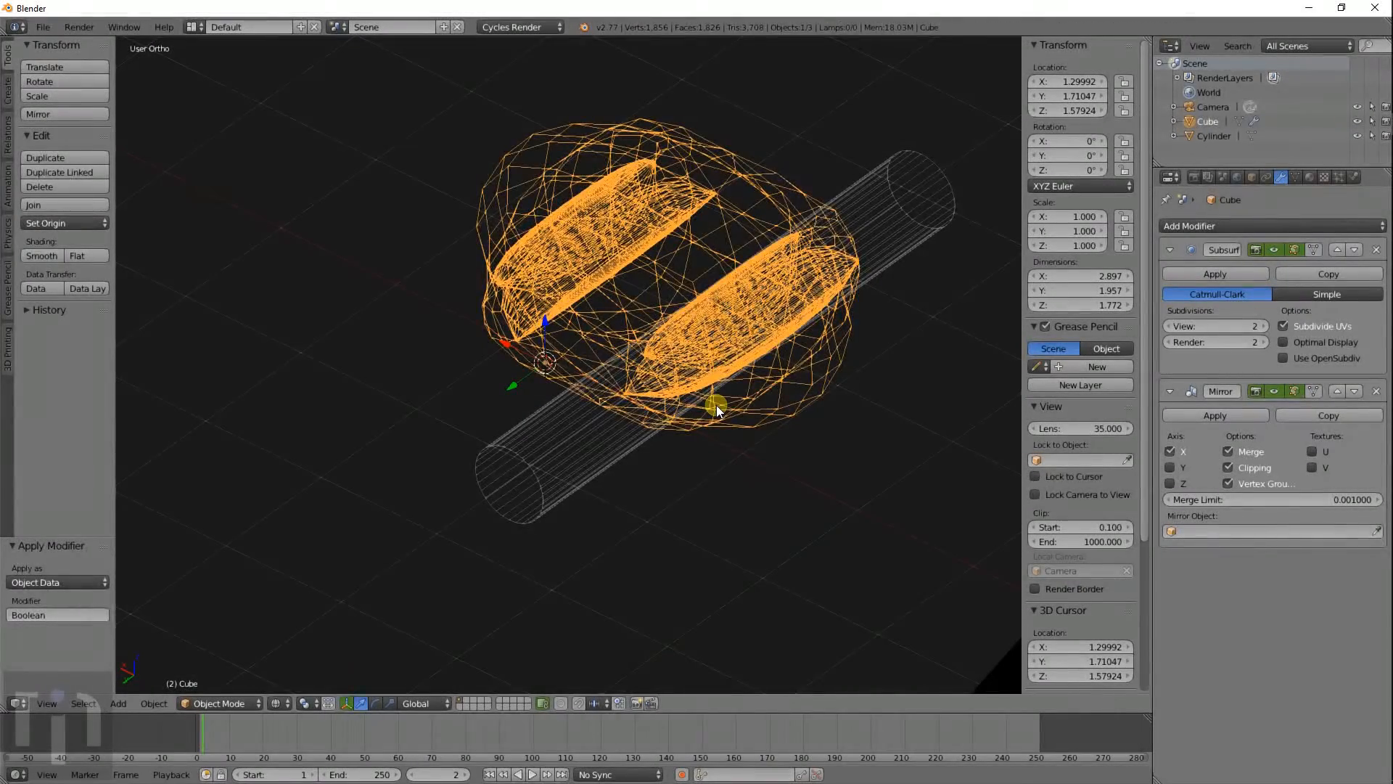
pyautogui.hotkey('ctrl', 'z')
# Step: Apply the body's Subsurf modifier first and its Mirror modifier second, leaving the Boolean in the stack
pyautogui.moveTo(567, 228); pyautogui.dragTo(830, 421, button='middle')
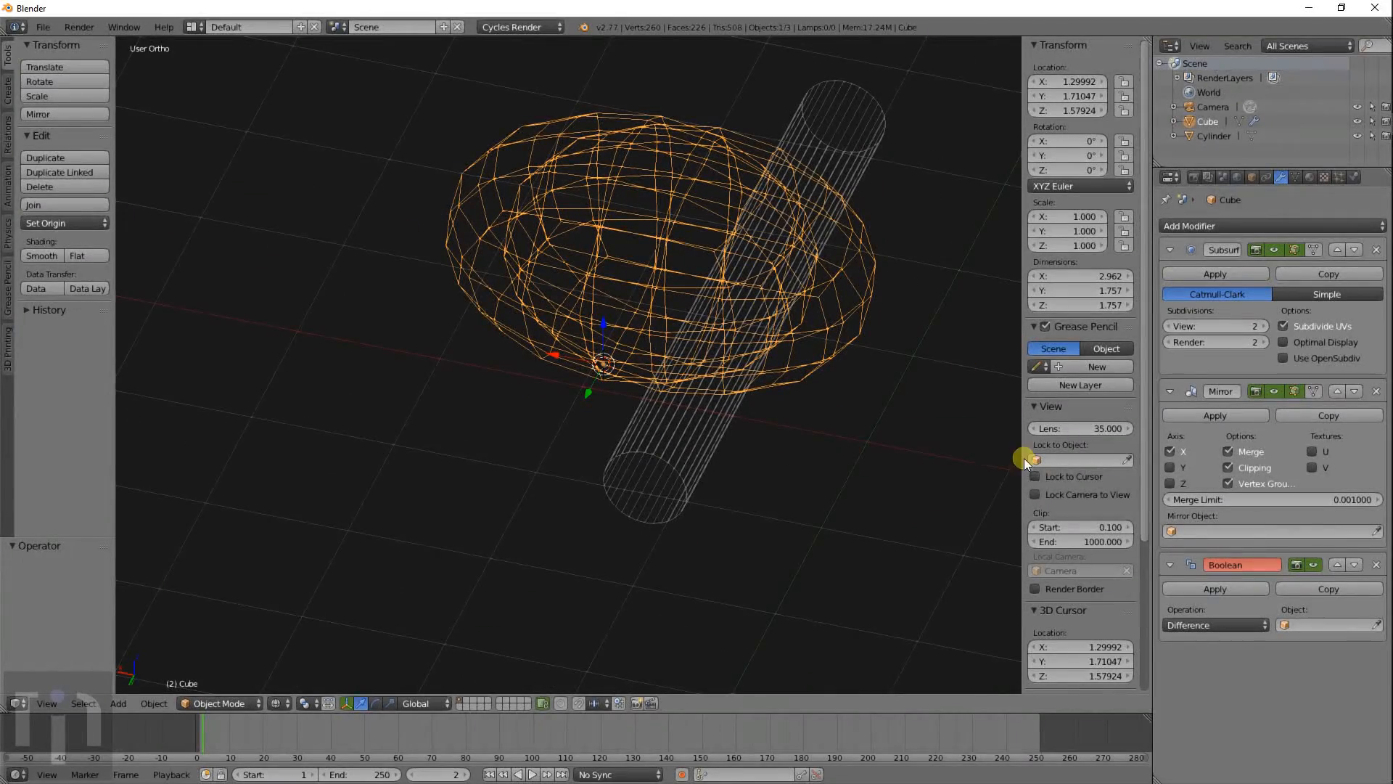
pyautogui.click(1229, 275)
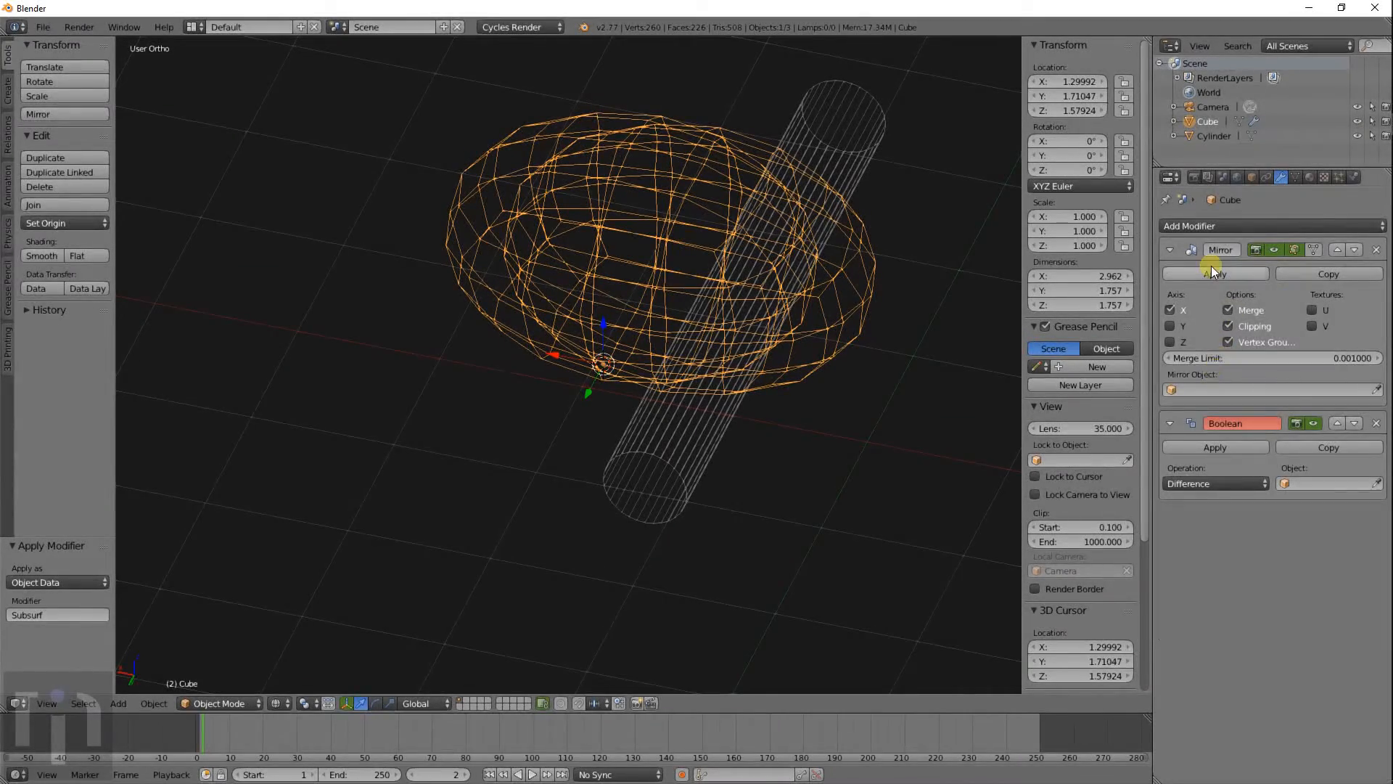
pyautogui.click(1212, 273)
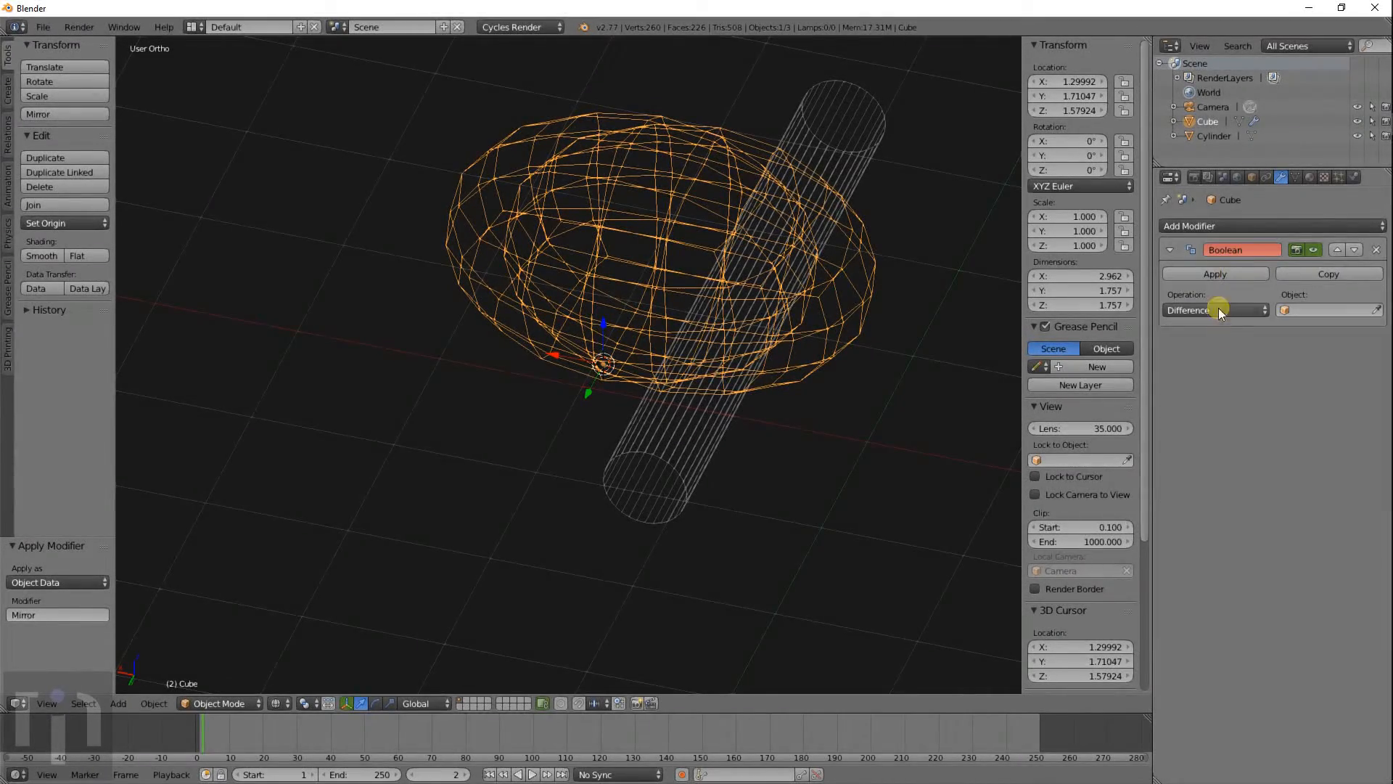
# Step: Set the Cylinder as the Boolean modifier's object again and apply the Difference to the body
pyautogui.click(1216, 274)
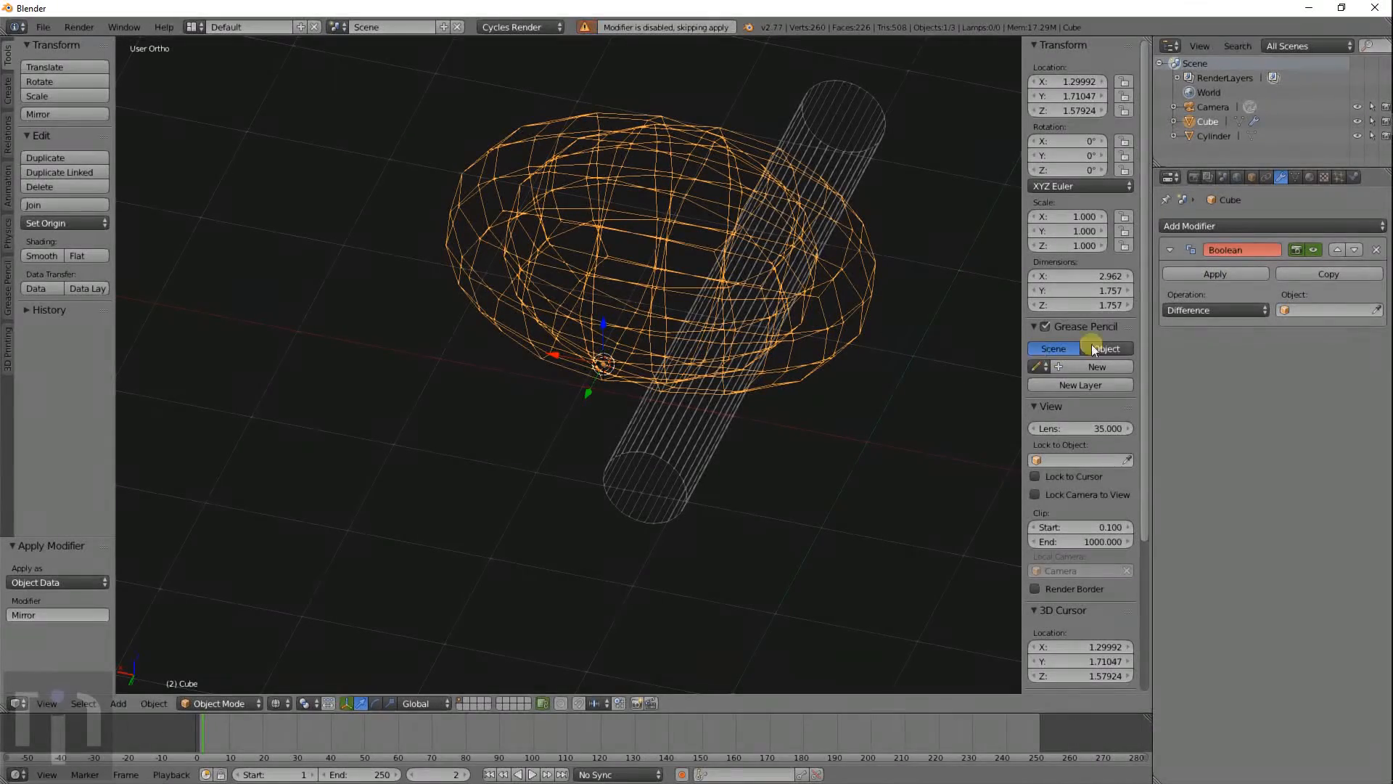
pyautogui.click(1357, 310)
pyautogui.click(1316, 332)
pyautogui.moveTo(904, 376); pyautogui.dragTo(864, 363, button='middle')
pyautogui.click(1215, 275)
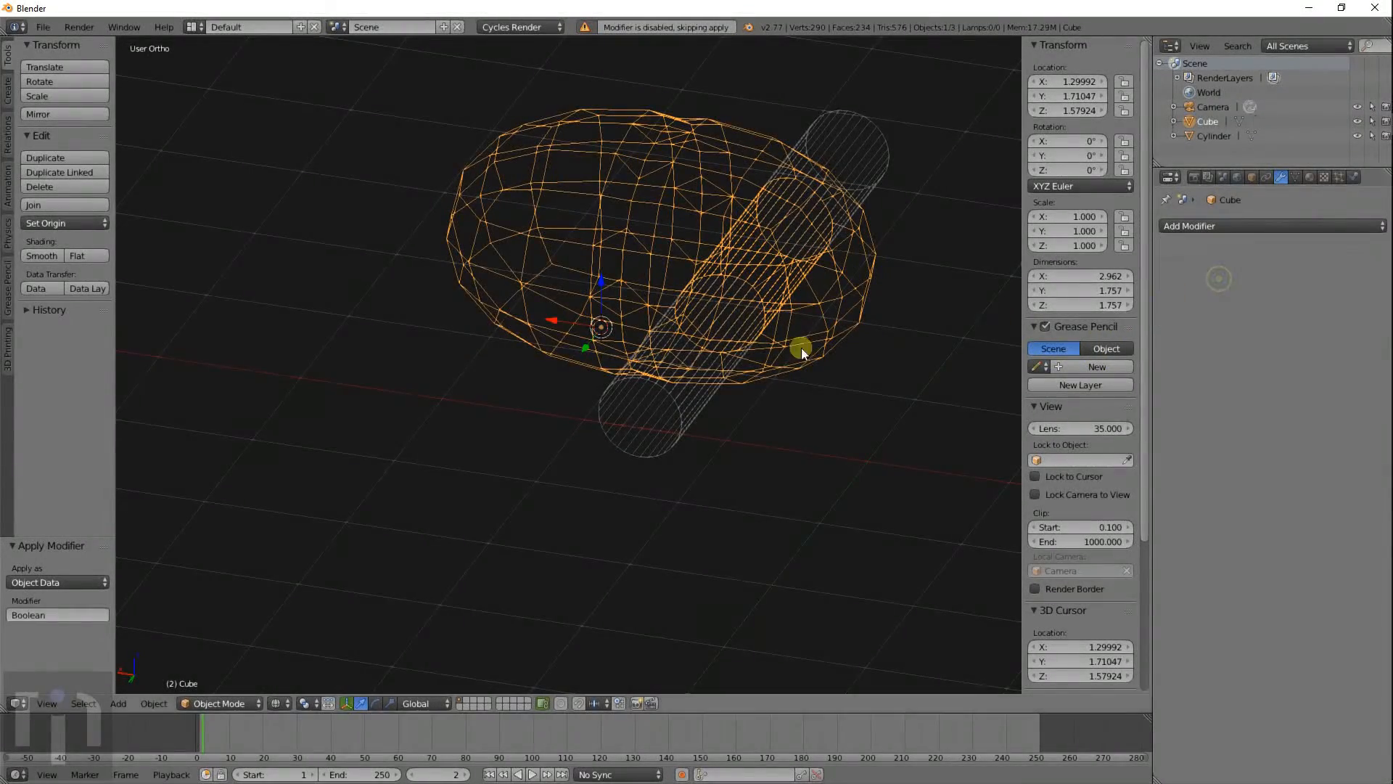
# Step: Delete the cylinder and return to solid shading to inspect the hole through the body
pyautogui.rightClick(666, 402)
pyautogui.press('Delete')
pyautogui.press('z')
pyautogui.moveTo(666, 402)
pyautogui.mouseDown(button='middle')
pyautogui.moveTo(782, 378)
pyautogui.moveTo(763, 344)
pyautogui.moveTo(527, 434)
pyautogui.moveTo(451, 376)
pyautogui.moveTo(710, 484)
pyautogui.moveTo(873, 438)
pyautogui.moveTo(694, 443)
pyautogui.mouseUp(button='middle')
pyautogui.moveTo(815, 451)
pyautogui.mouseDown(button='middle')
pyautogui.moveTo(563, 436)
pyautogui.moveTo(753, 394)
pyautogui.moveTo(829, 473)
pyautogui.mouseUp(button='middle')
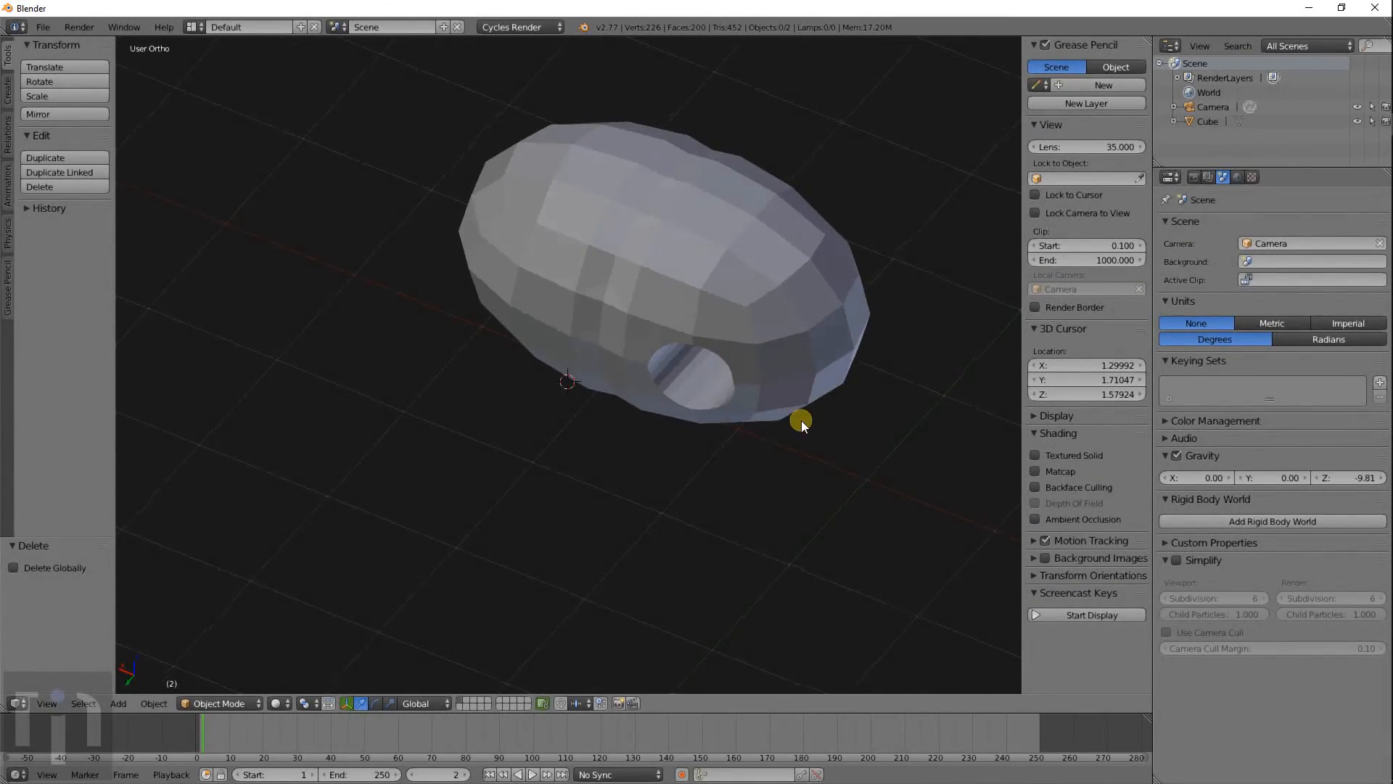
pyautogui.moveTo(801, 421); pyautogui.dragTo(608, 429, button='middle')
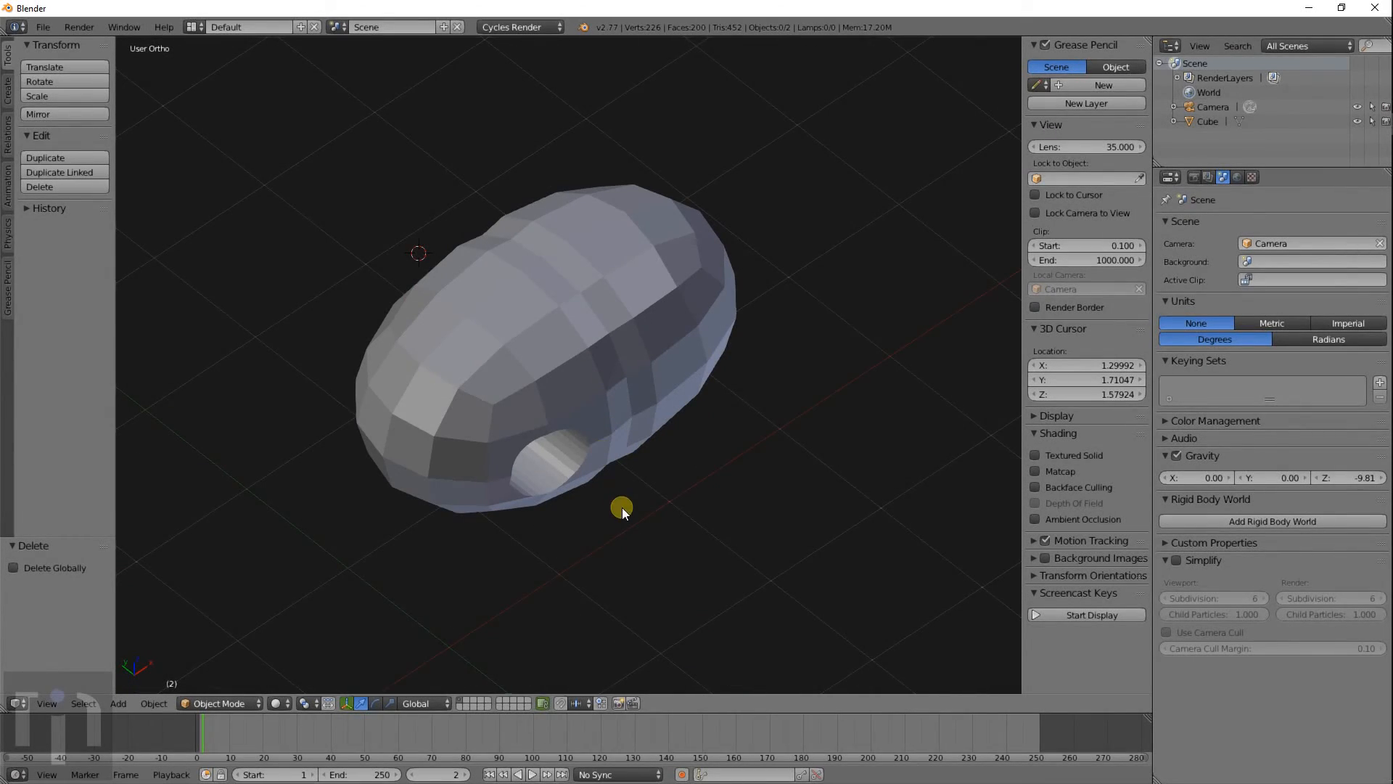
pyautogui.moveTo(691, 559); pyautogui.dragTo(704, 485, button='middle')
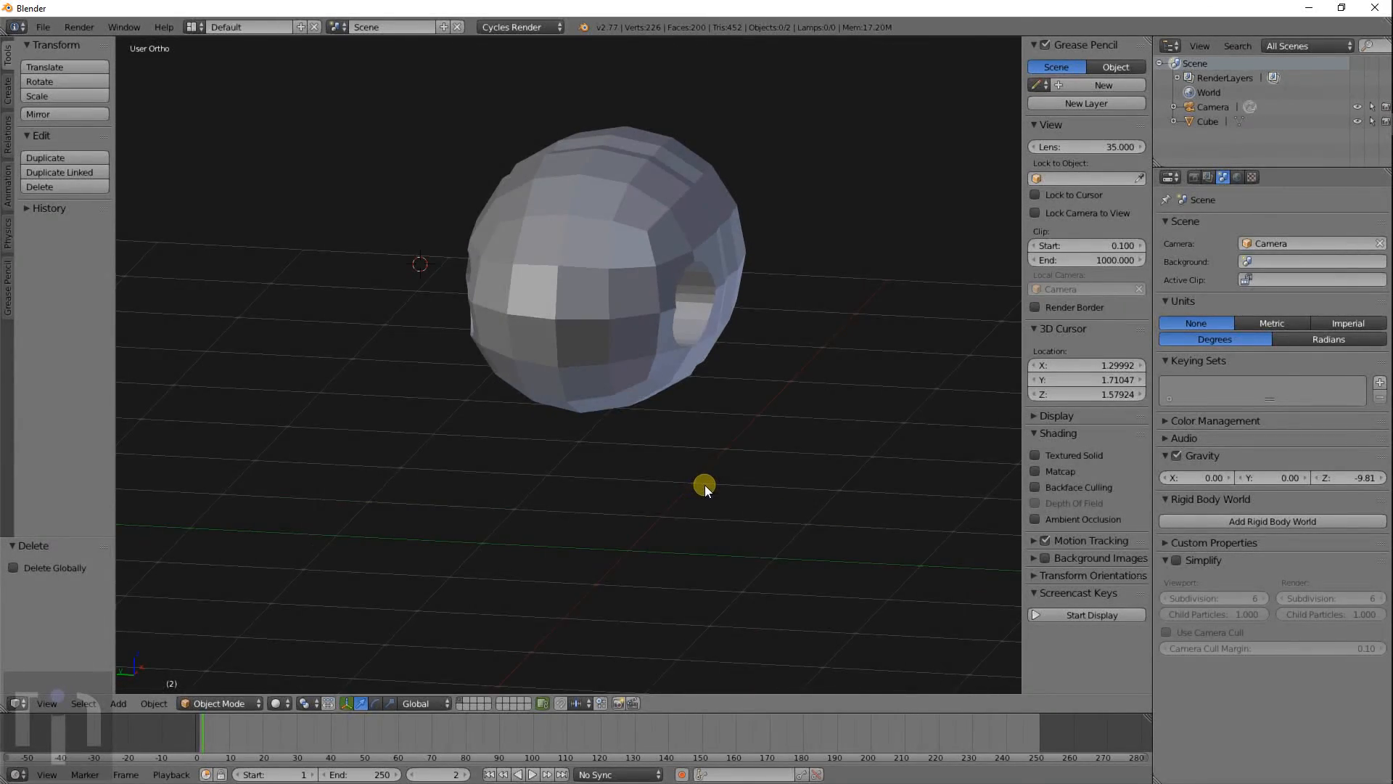